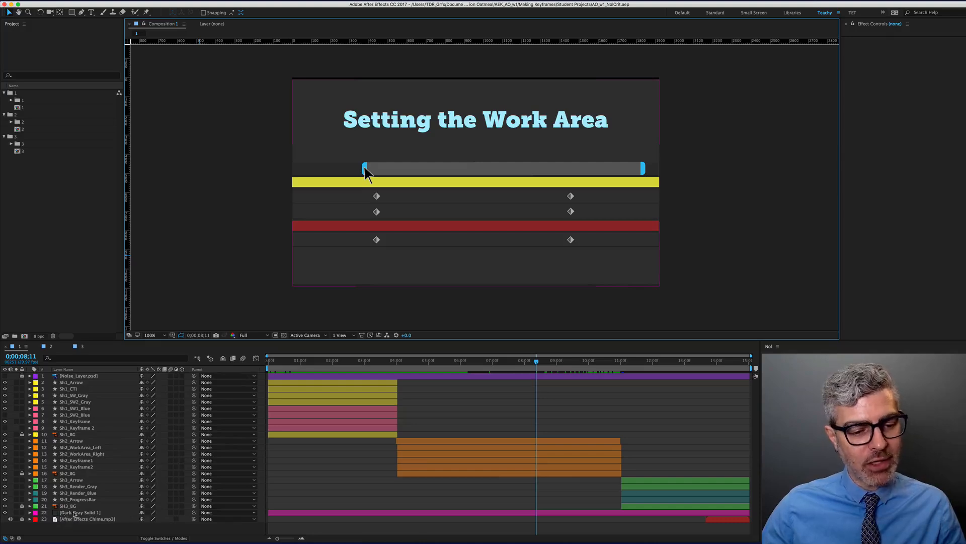
Select the Dark Gray Solid 1 background layer in the timeline
left_click(74, 514)
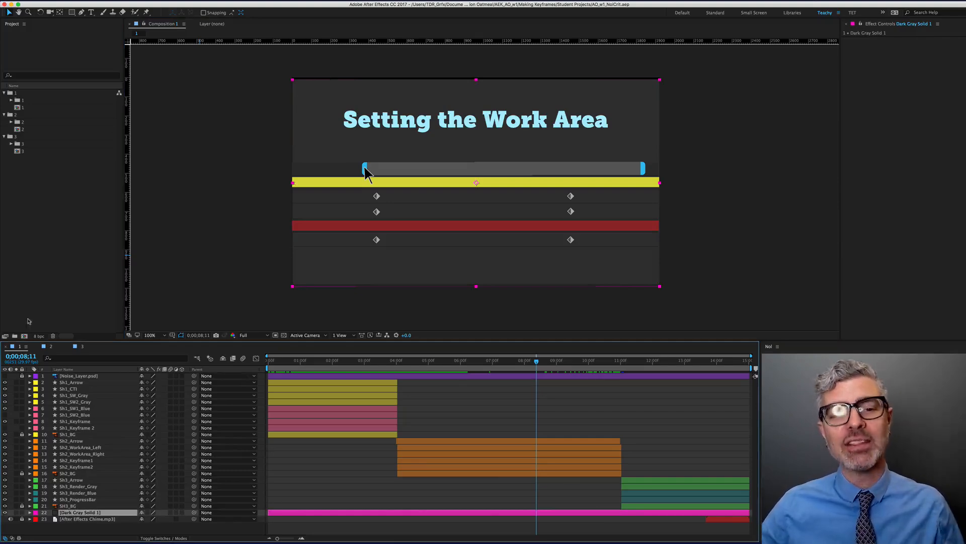
left_click(247, 110)
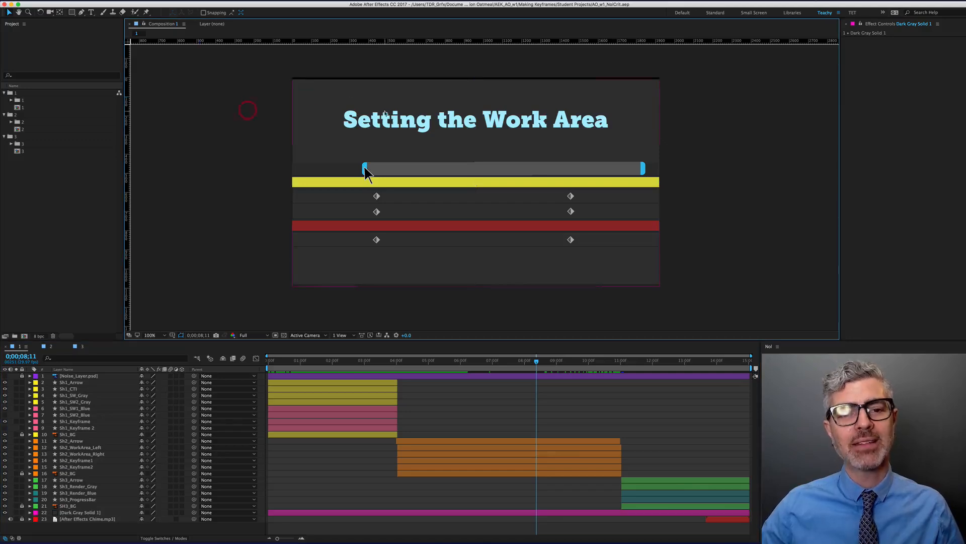
left_click(384, 113)
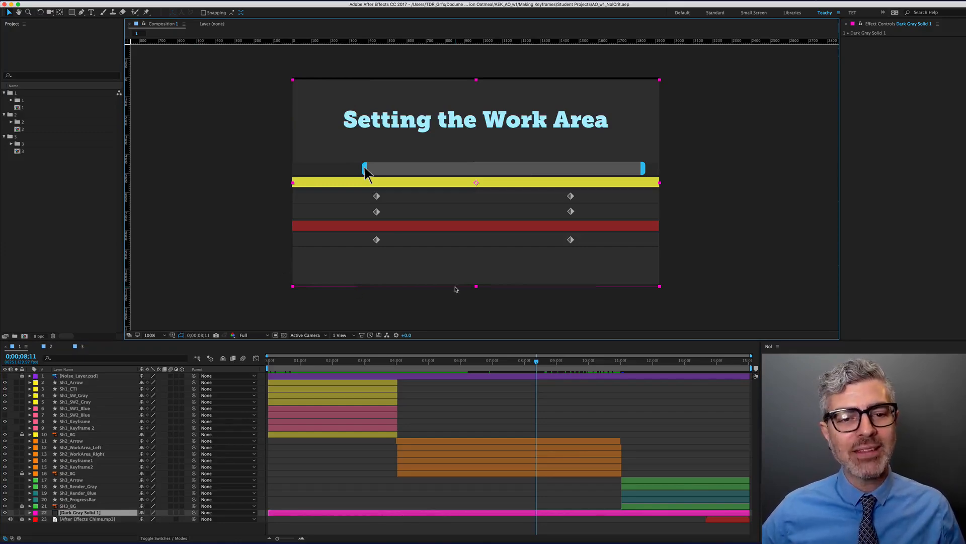
Try undo, redo and a Shift-Down nudge, then reveal the layer's Position (961.0, 550.0)
key("super+z")
key("shift+super+z")
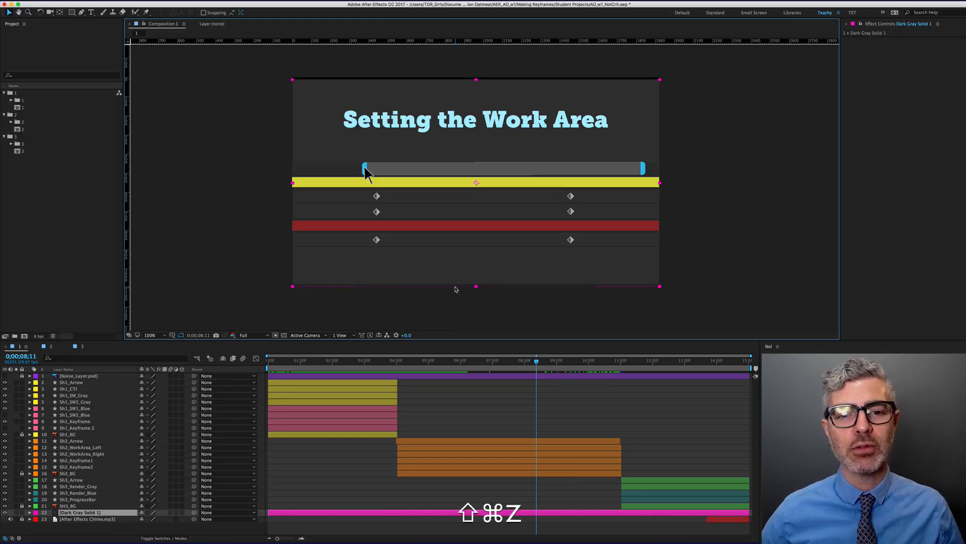
key("shift+Down")
key("shift+super+z")
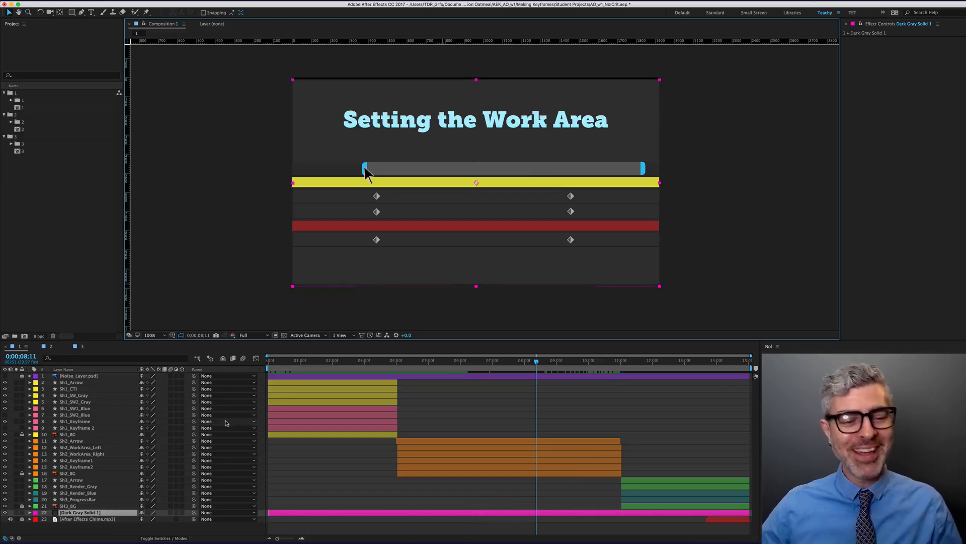
left_click(72, 514)
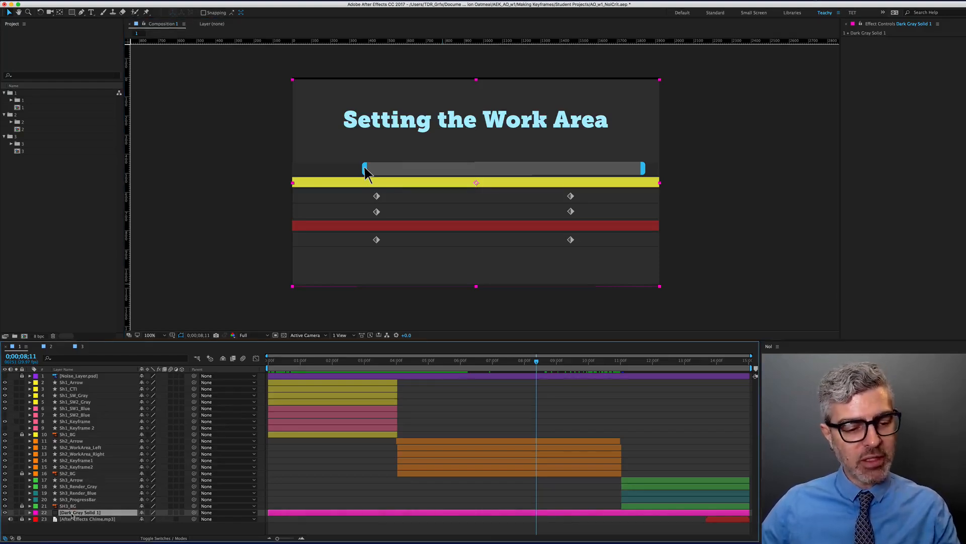
key("p")
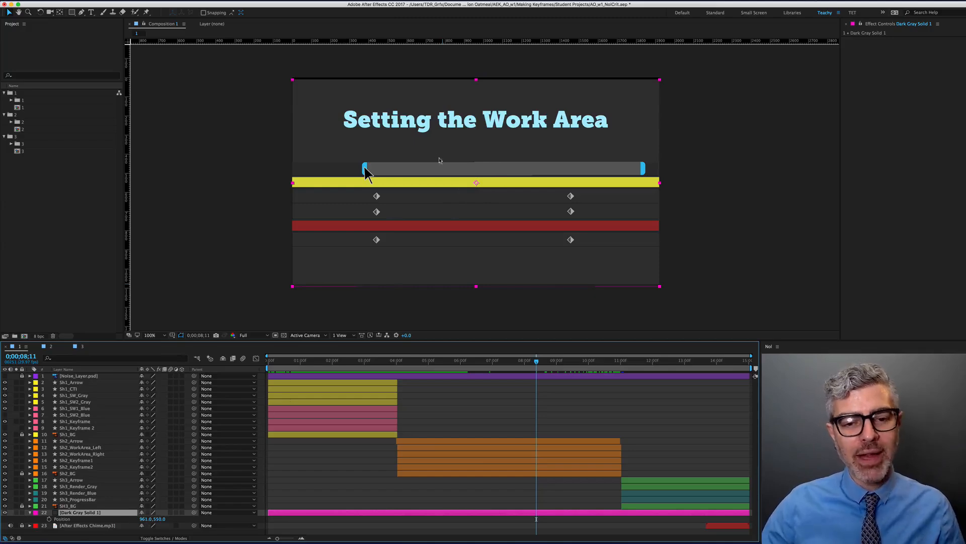
Drag the gray background up slightly to Position 959.0, 538.0 and zoom to inspect
left_click_drag(435, 151, 433, 150)
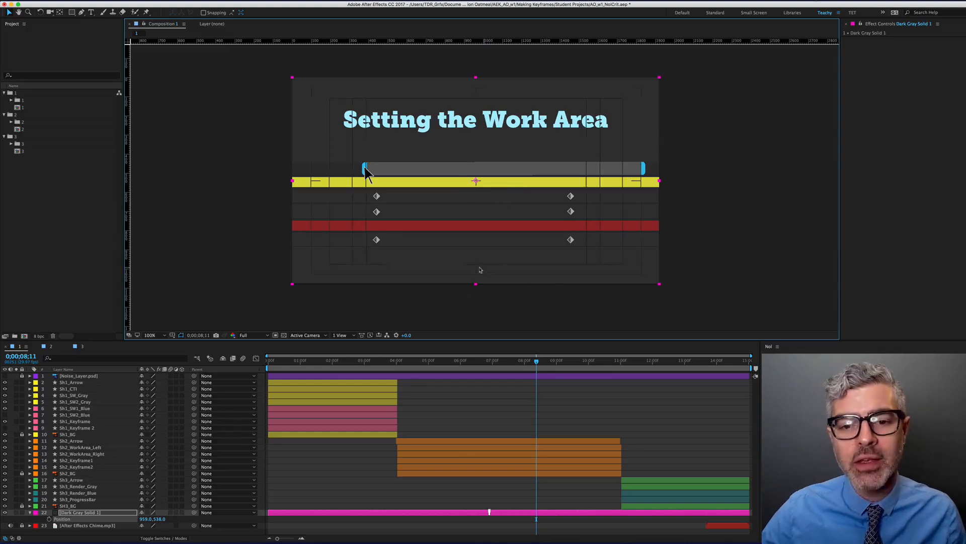
scroll(488, 189, "up", 5)
scroll(392, 135, "down", 8)
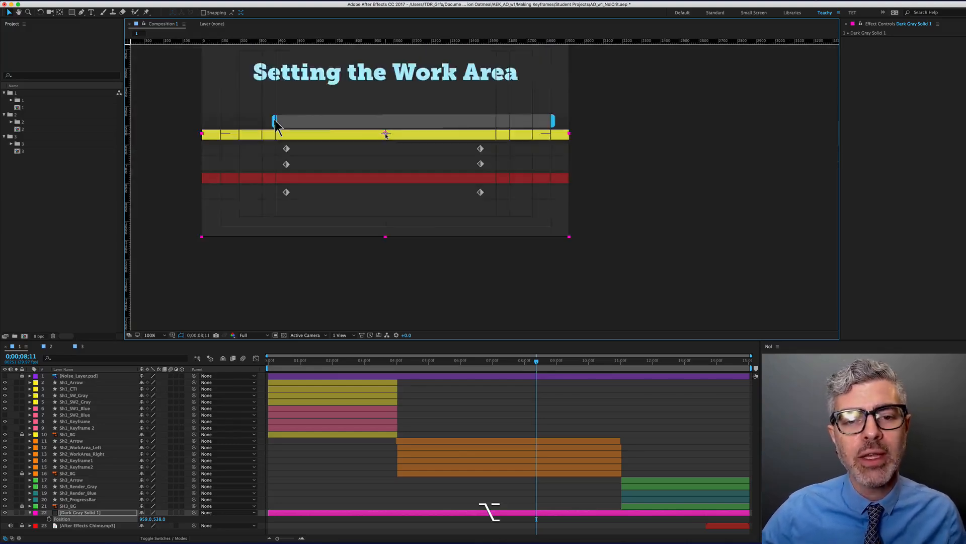
scroll(422, 197, "up", 3)
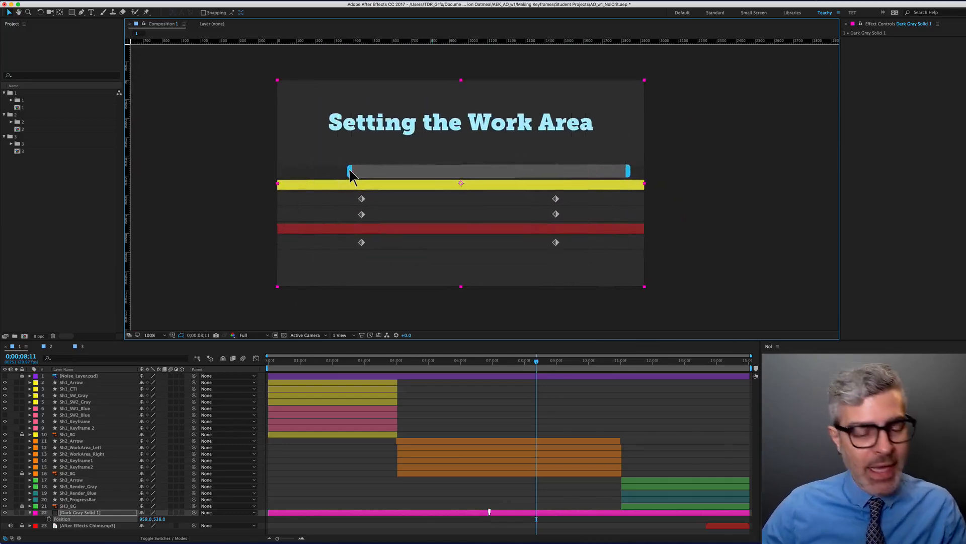
left_click(73, 513)
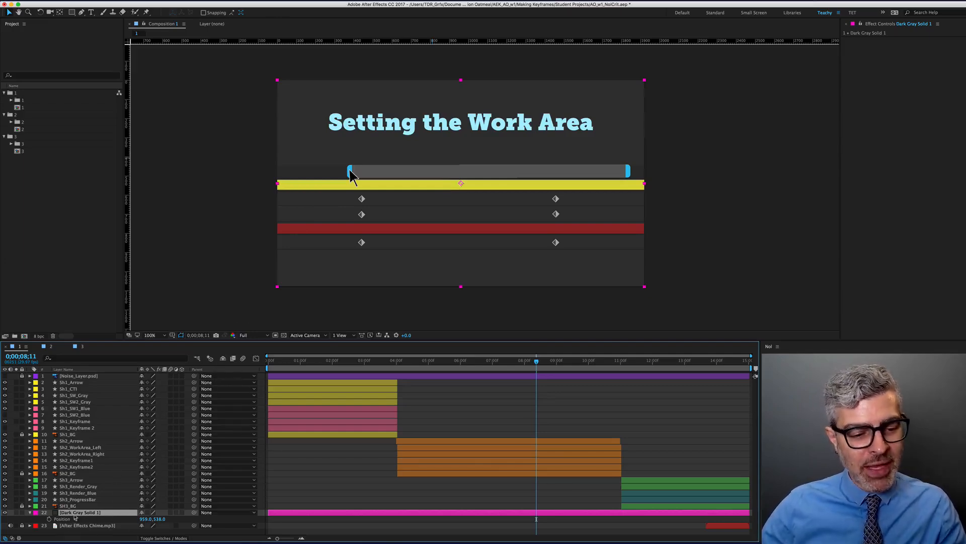
Enter 960 and 540 as the Dark Gray Solid 1 Position X and Y values
left_click(146, 519)
type("6")
key("BackSpace")
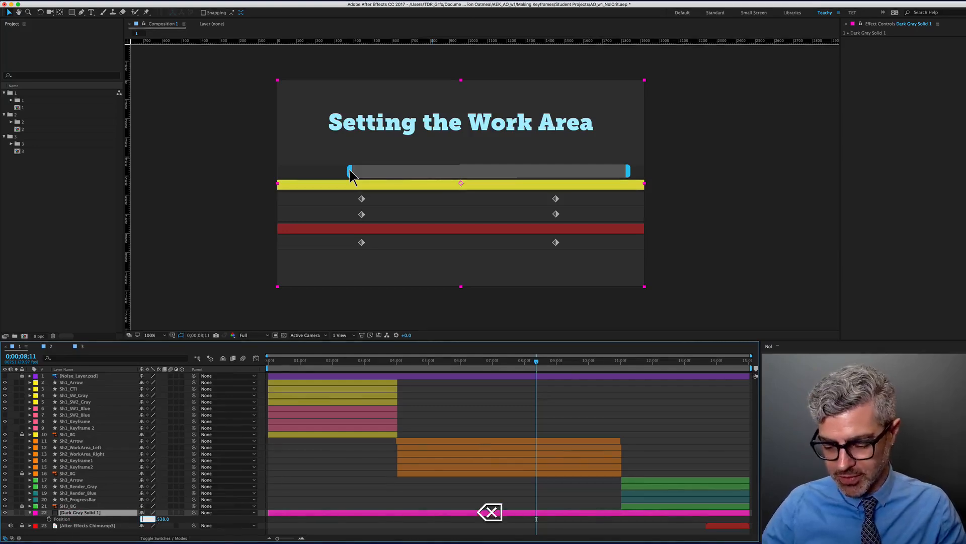
type("960")
key("Tab")
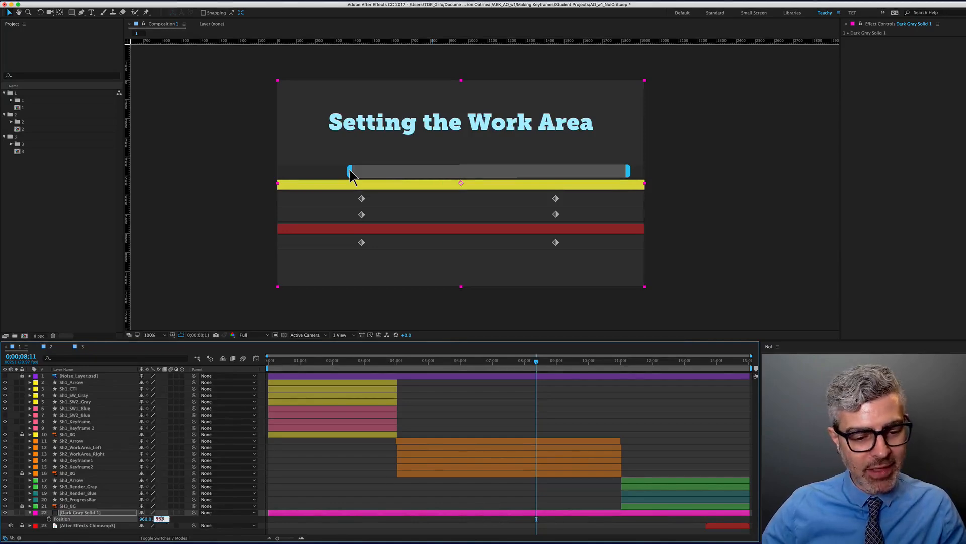
type("540")
key("Return")
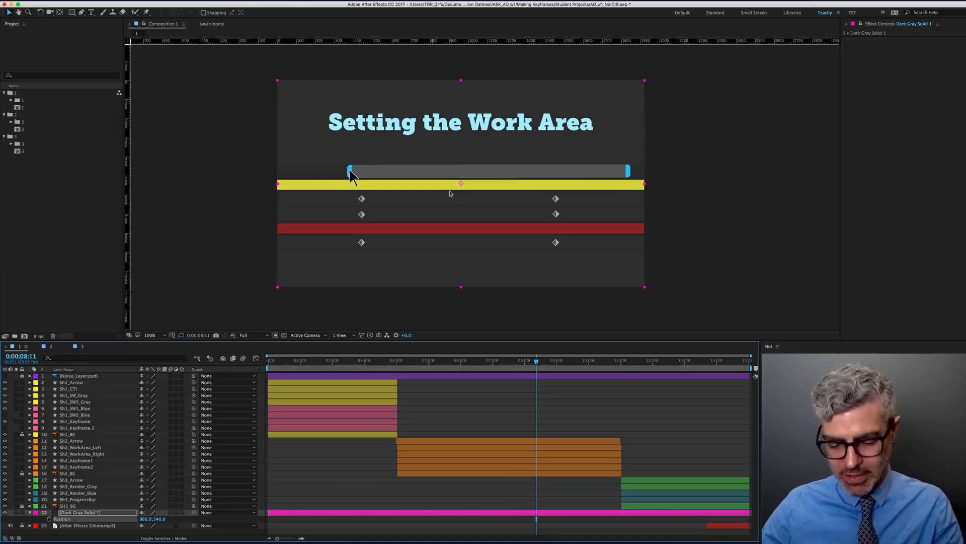
Center the Work Area slide in view, collapse the layer's Position and lock Dark Gray Solid 1
scroll(459, 185, "up", 4)
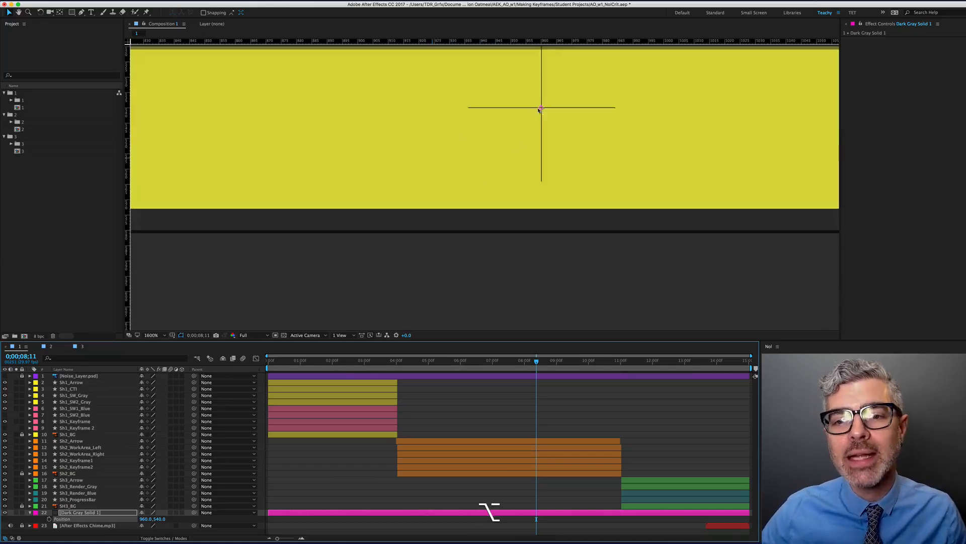
scroll(540, 109, "down", 4)
key("space")
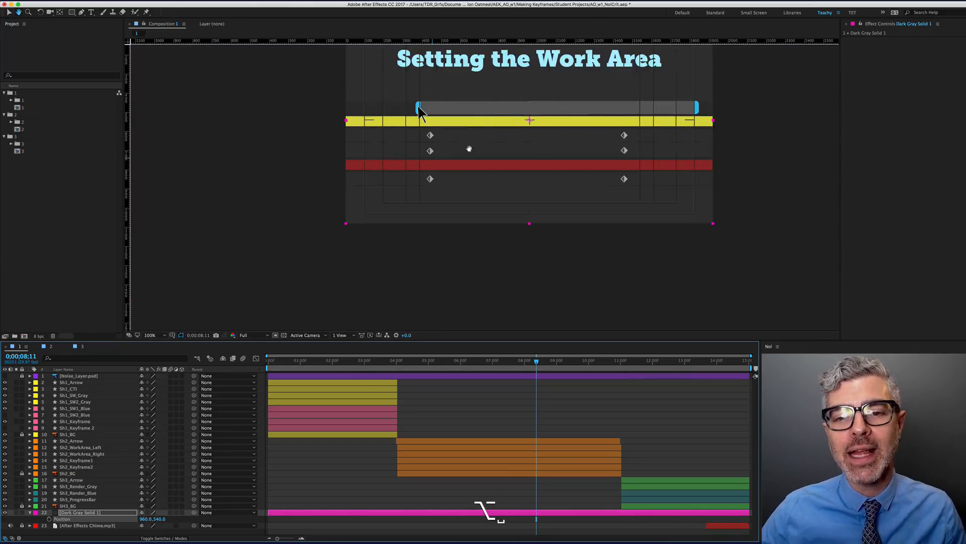
left_click_drag(469, 149, 432, 221)
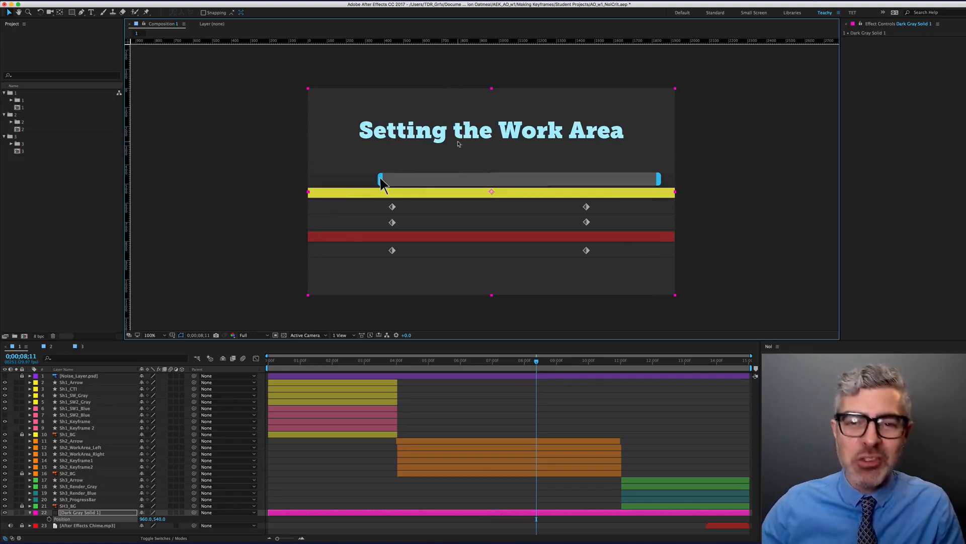
left_click(30, 511)
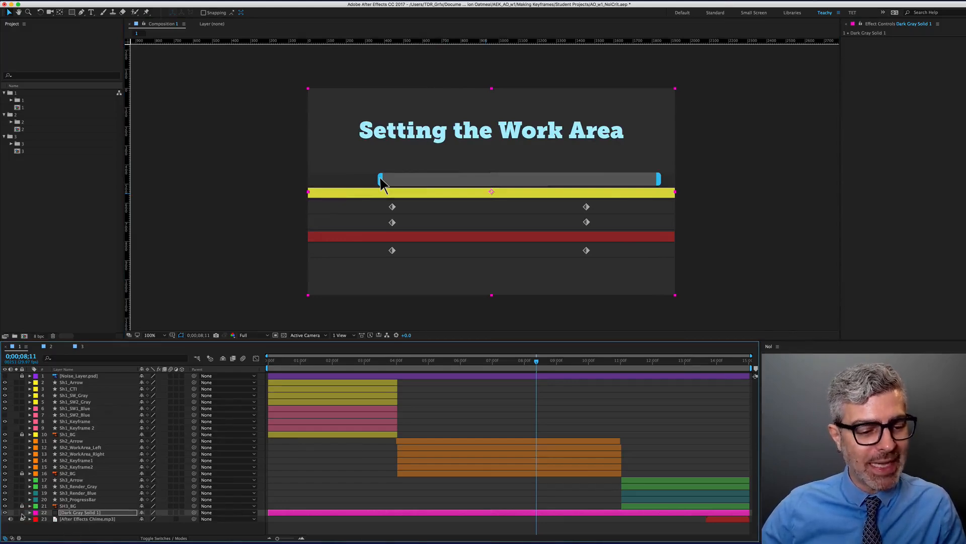
left_click(21, 512)
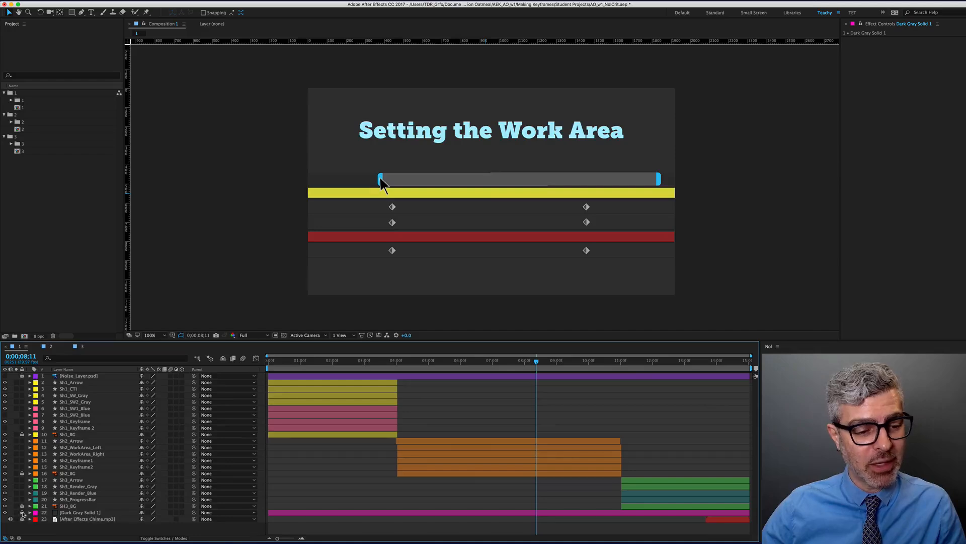
Play a RAM preview of the composition, stop it, and scrub back to about 0;00;06;01
left_click(343, 138)
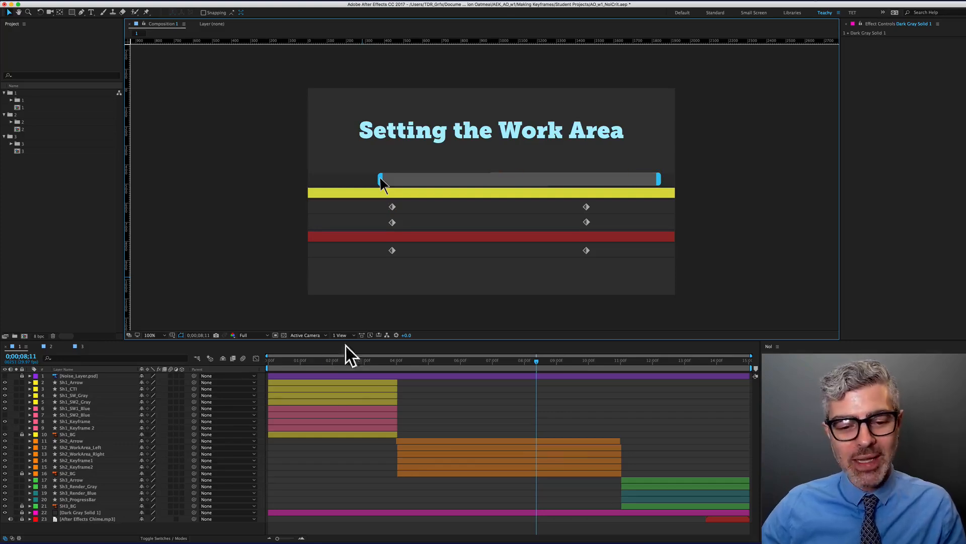
key("0")
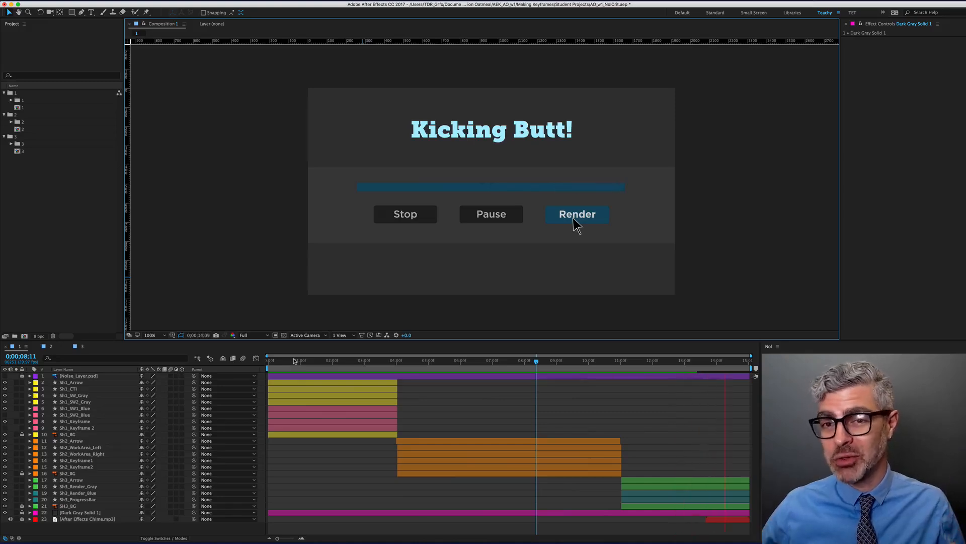
key("space")
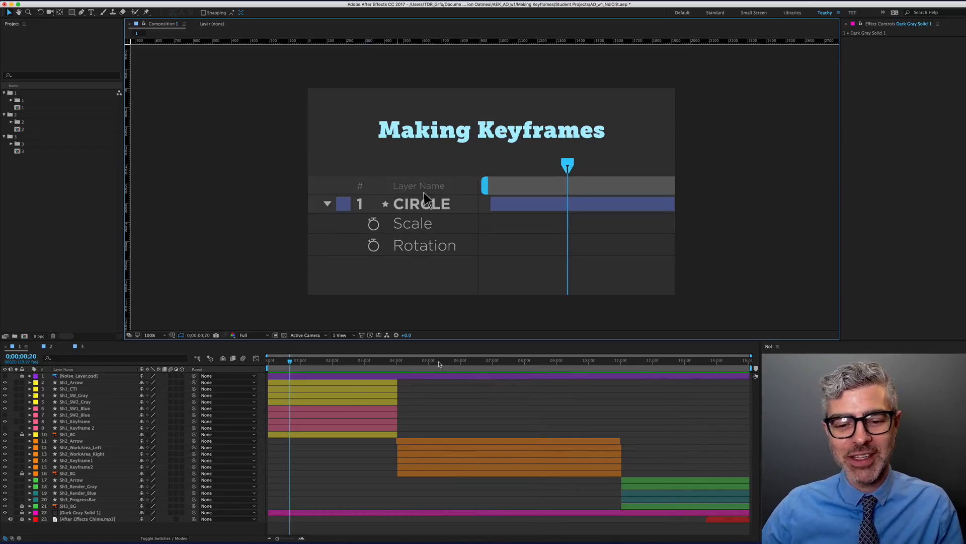
left_click_drag(428, 363, 461, 363)
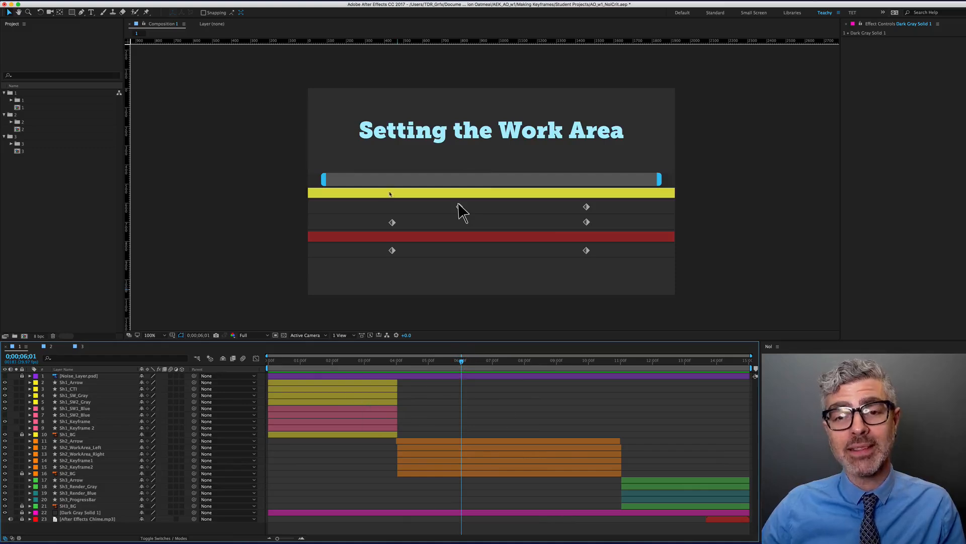
Scrub from 8;15 to about 10;21, then select Sh2_WorkArea_Left and Sh2_WorkArea_Right
left_click_drag(464, 363, 540, 362)
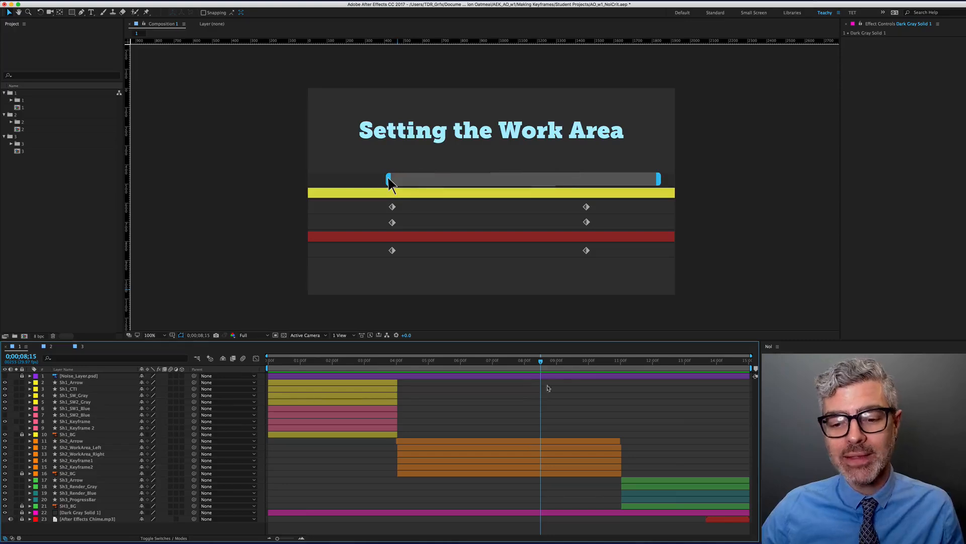
left_click_drag(542, 361, 611, 372)
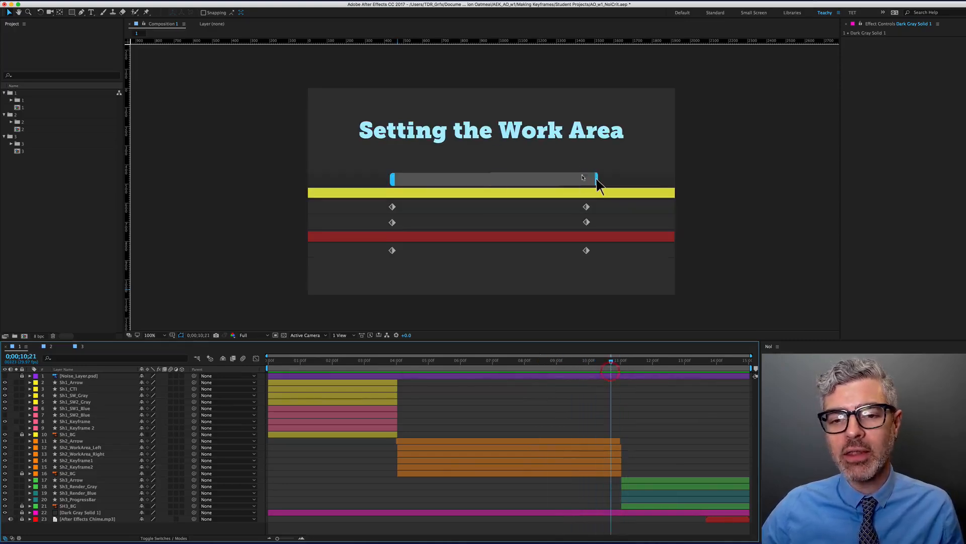
left_click(86, 447)
left_click(84, 454, "shift")
Show both handle layers' animated properties and review the left handle's motion around 9;15 and 7;29
key("shift+u")
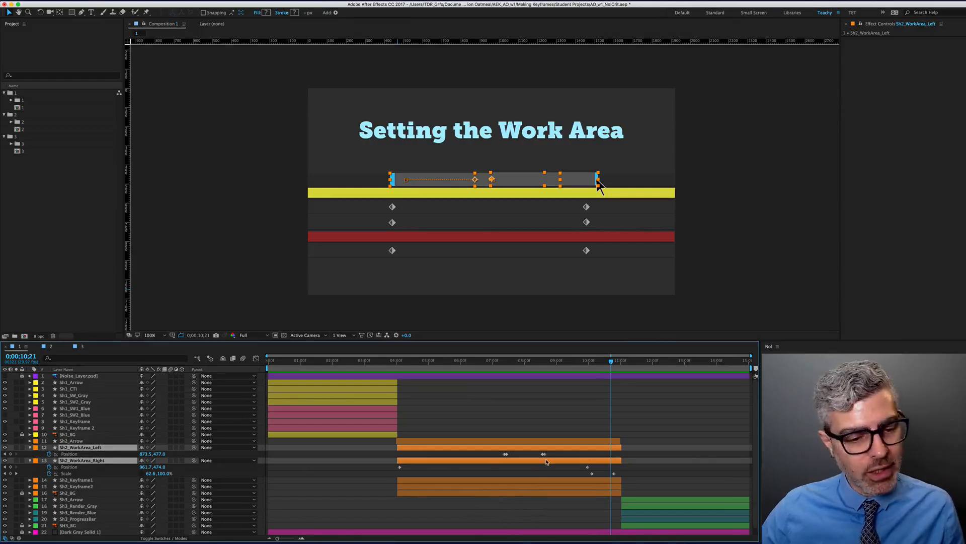
left_click_drag(611, 360, 524, 380)
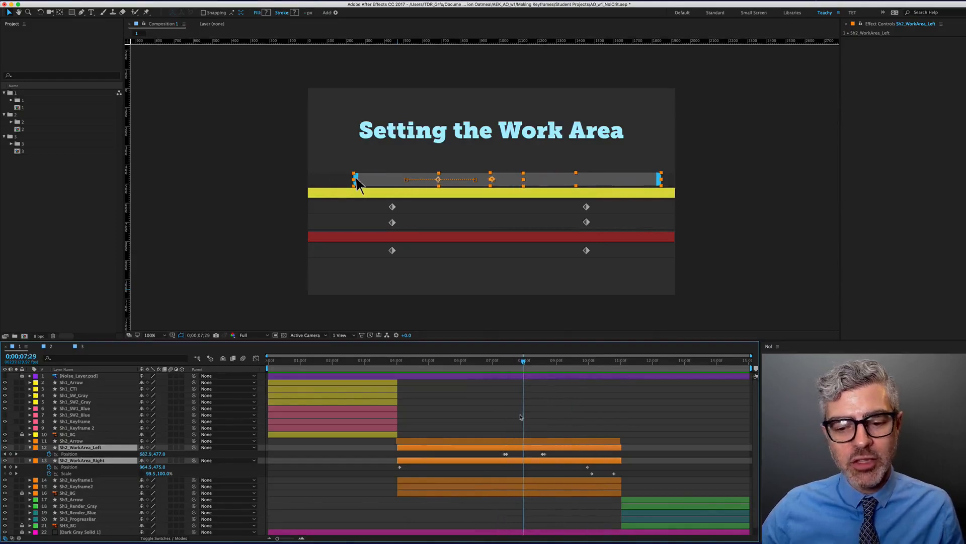
left_click(532, 446)
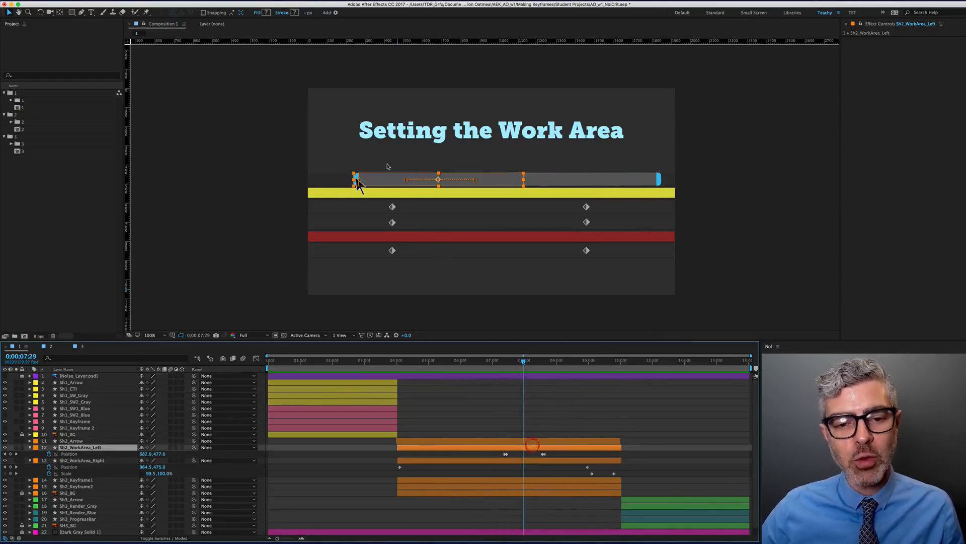
key("alt")
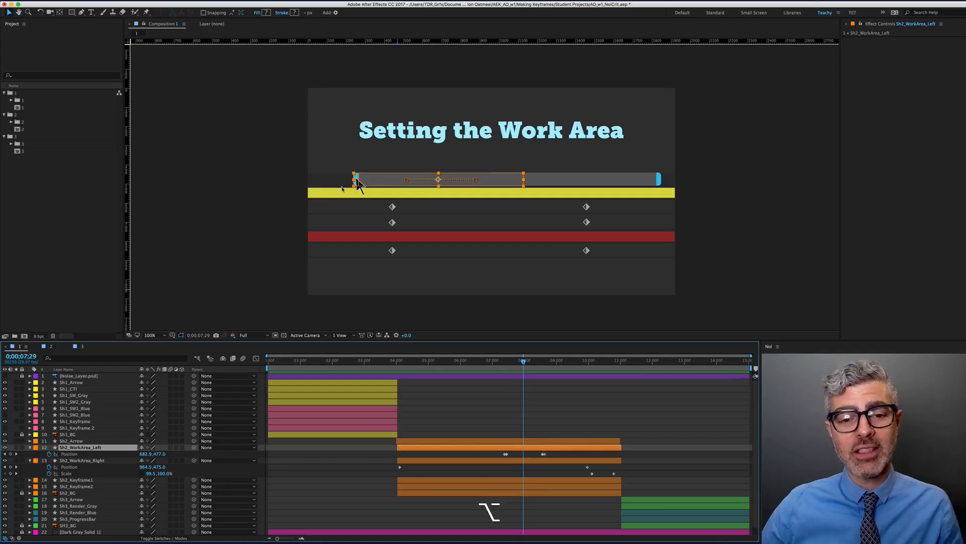
scroll(357, 184, "up", 1)
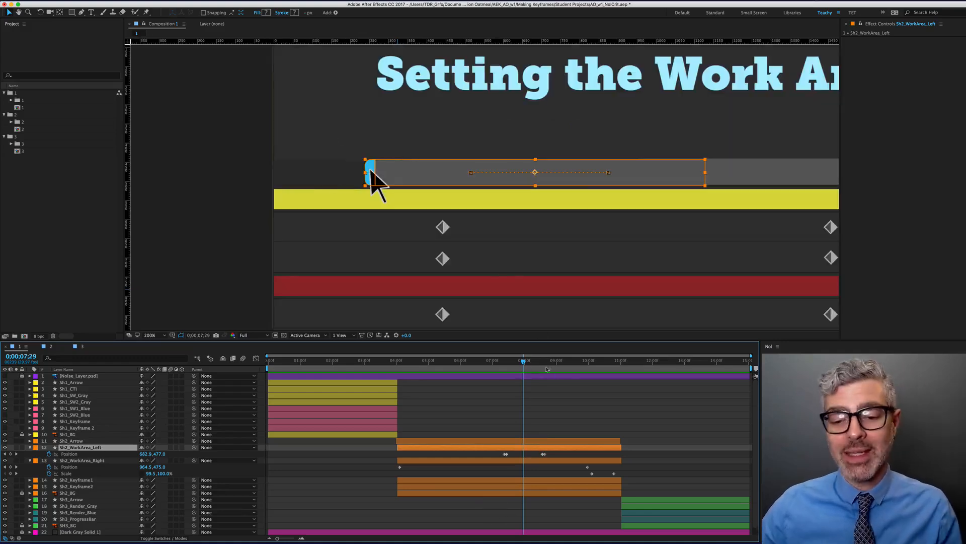
left_click_drag(516, 362, 556, 364)
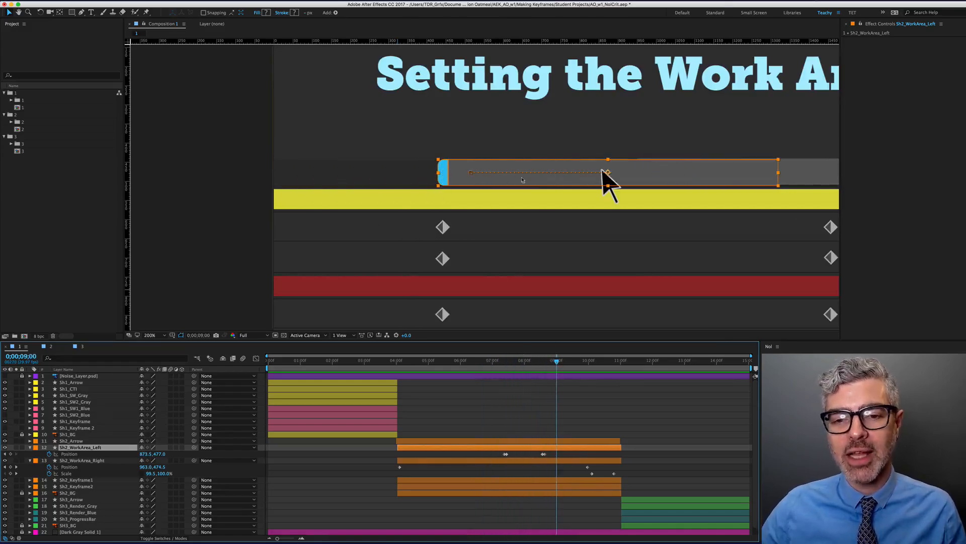
Pan to the bar's right end at 10;03, select Sh2_WorkArea_Right and zoom to 800%
key("space")
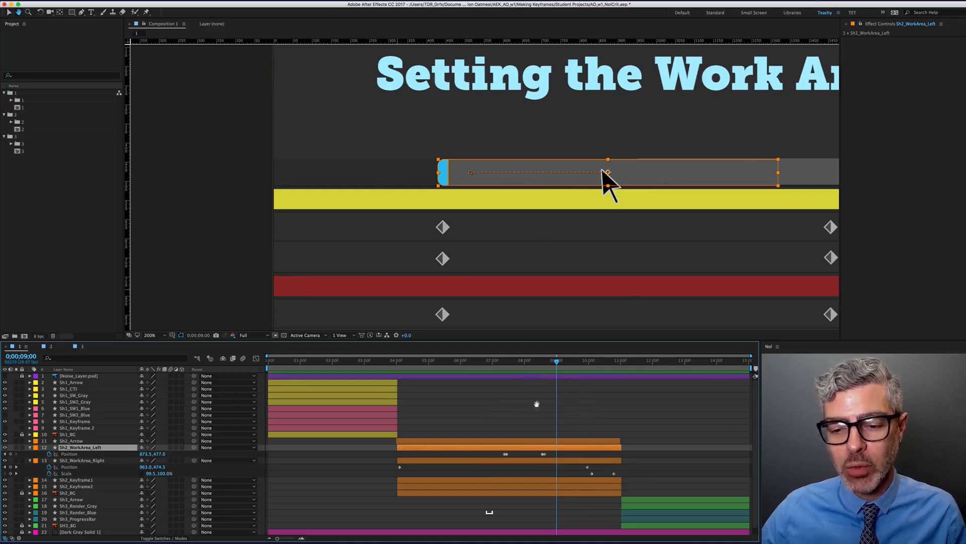
scroll(487, 420, "down", 1)
left_click_drag(488, 421, 490, 425)
left_click(595, 361)
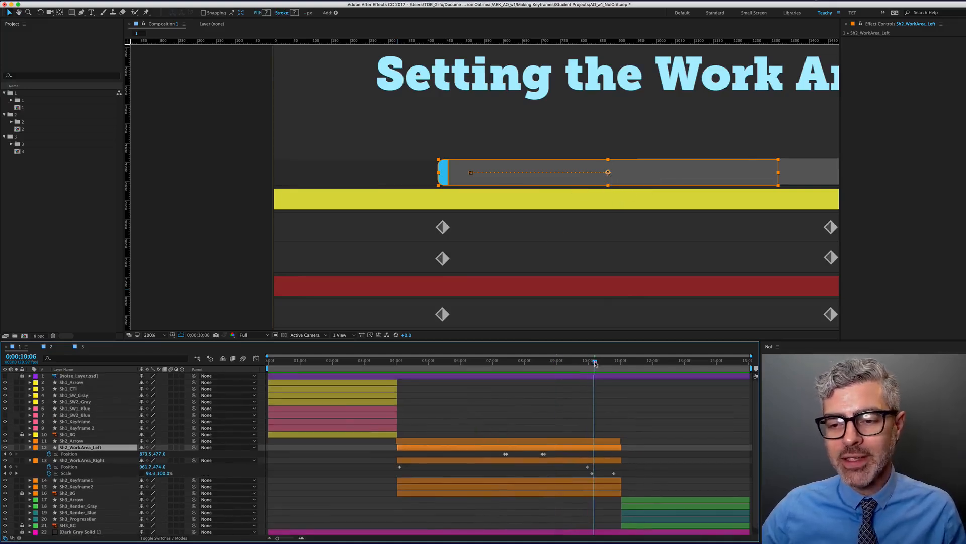
left_click_drag(759, 196, 718, 194)
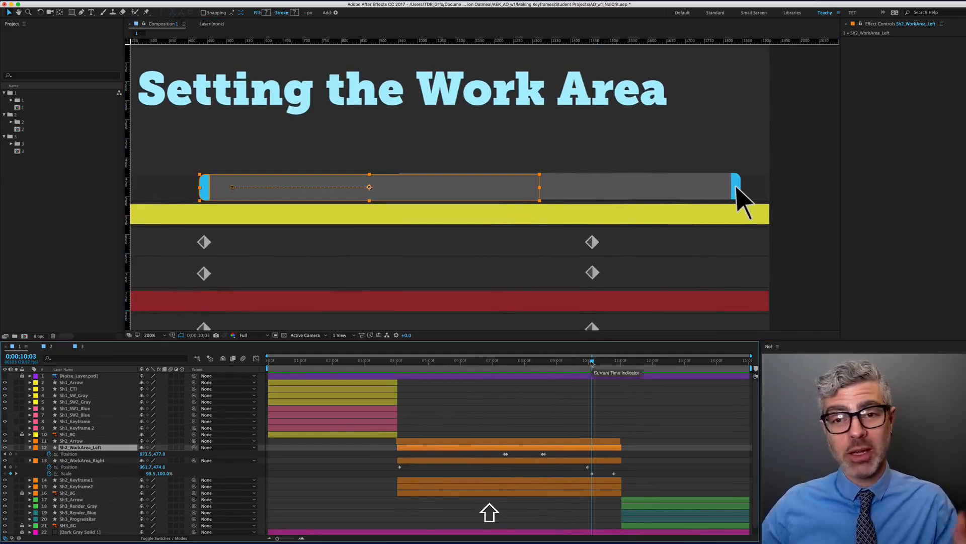
left_click_drag(595, 380, 589, 380)
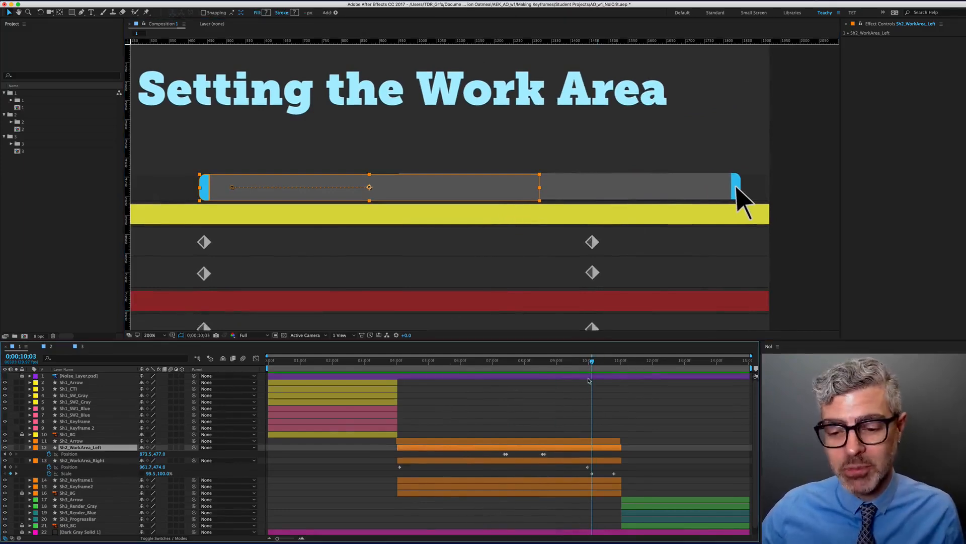
left_click(594, 467)
left_click(596, 460)
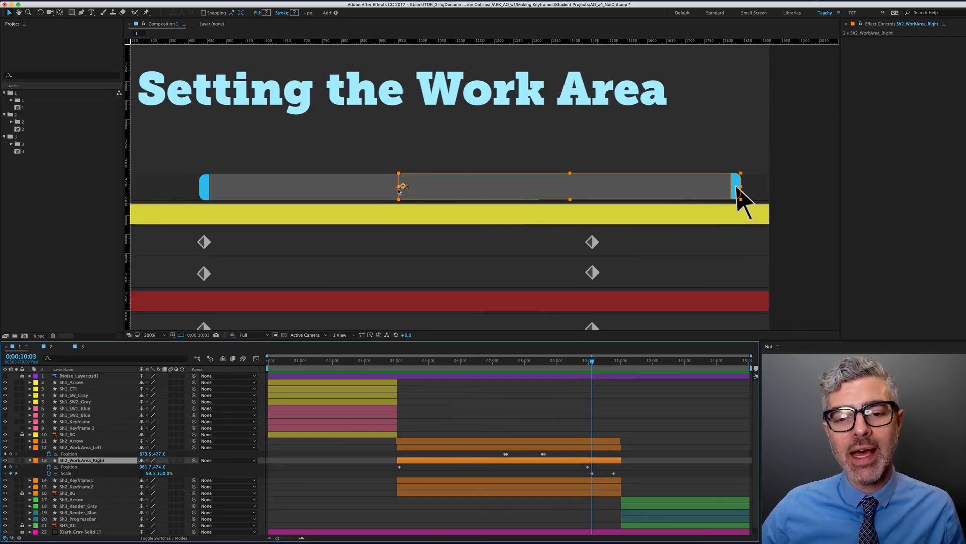
scroll(399, 191, "up", 3)
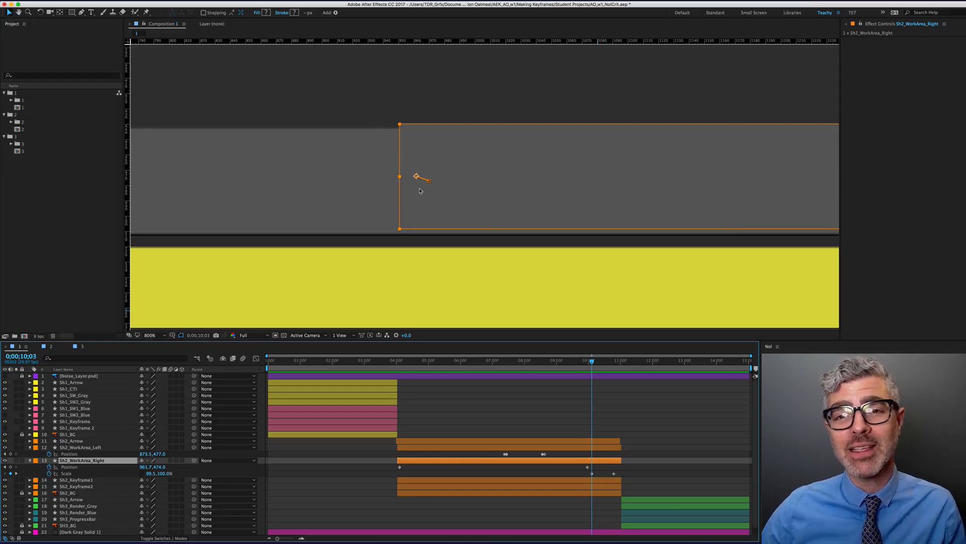
Zoom out to 200%, scrub to 0;00;10;24, deselect the layer and zoom back to 100%
scroll(419, 189, "down", 2)
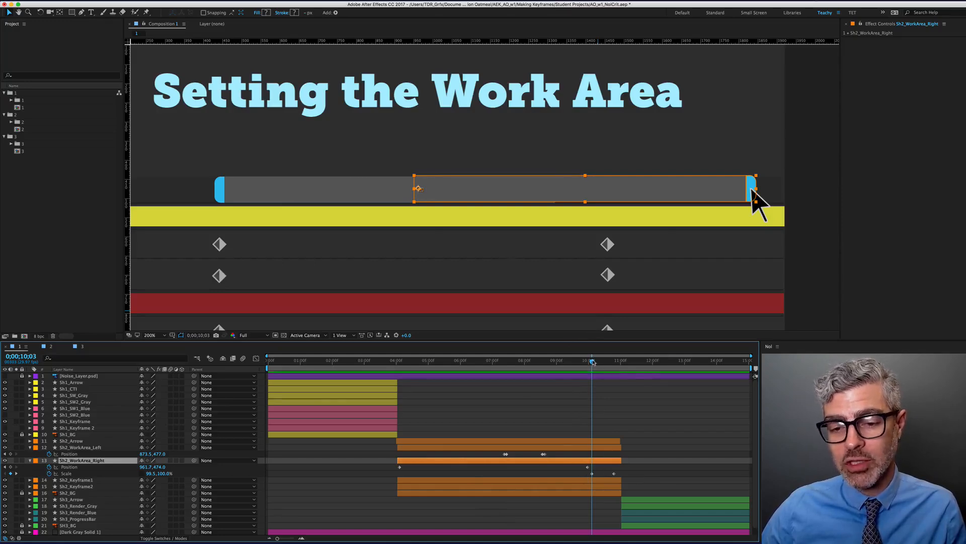
left_click_drag(593, 362, 613, 362)
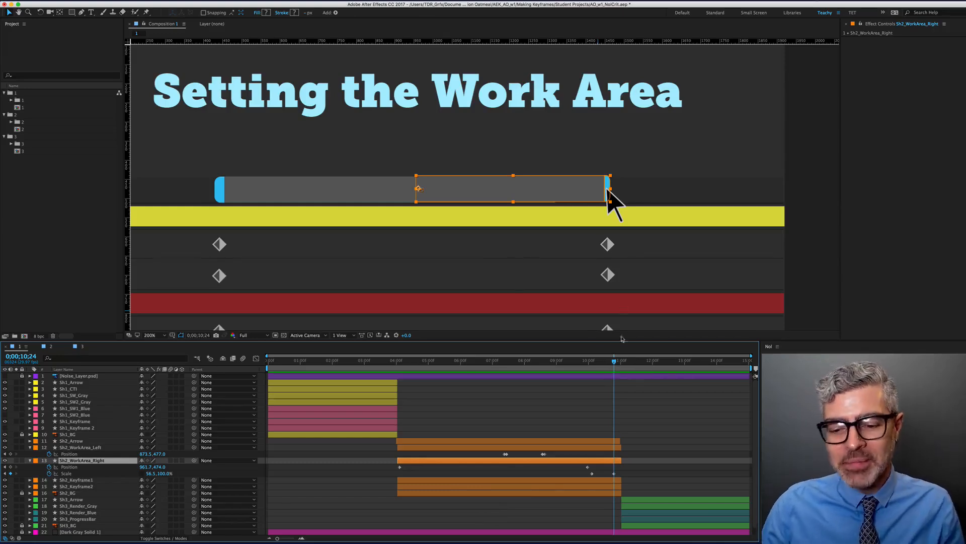
left_click(616, 472)
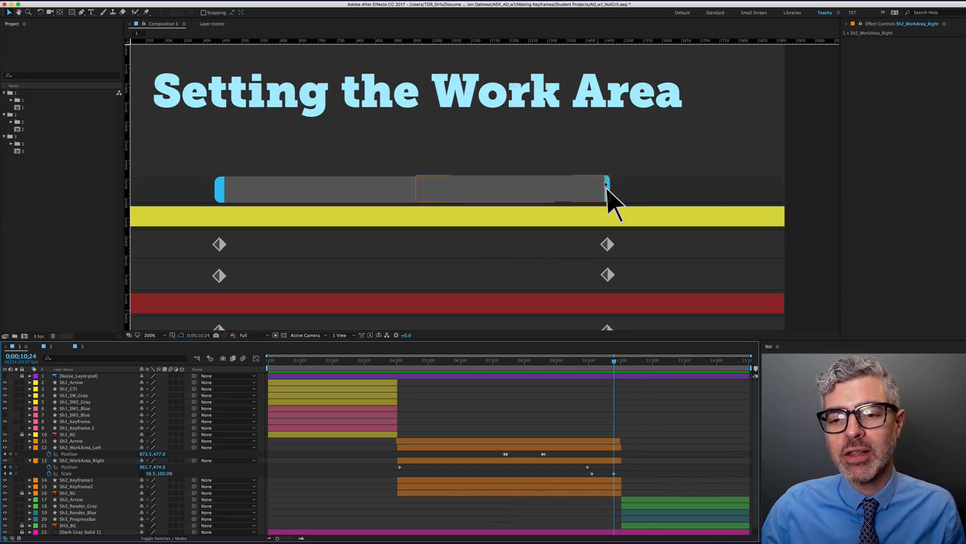
scroll(594, 173, "down", 1)
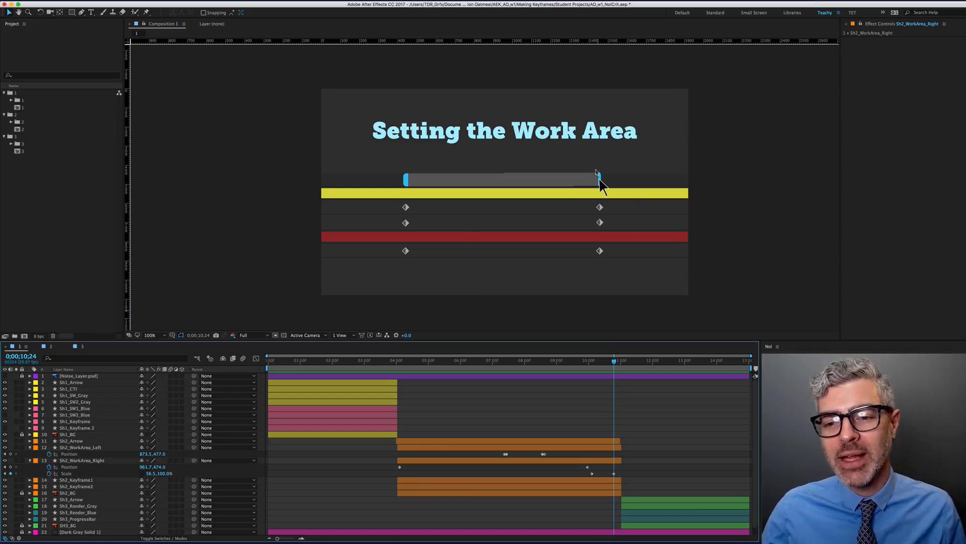
Delete Sh2_WorkArea_Right's Scale keyframe at 10;24
scroll(609, 160, "up", 3)
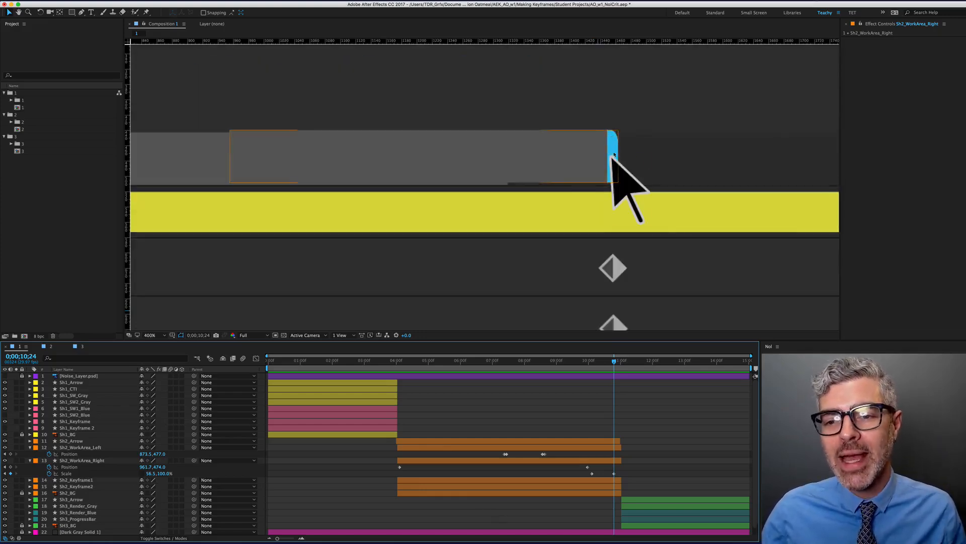
scroll(614, 173, "down", 2)
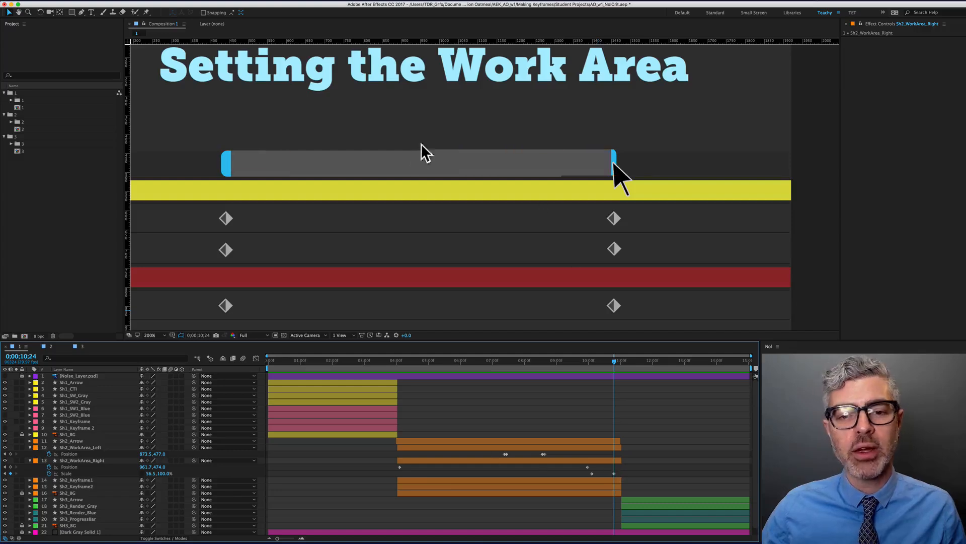
left_click(615, 473)
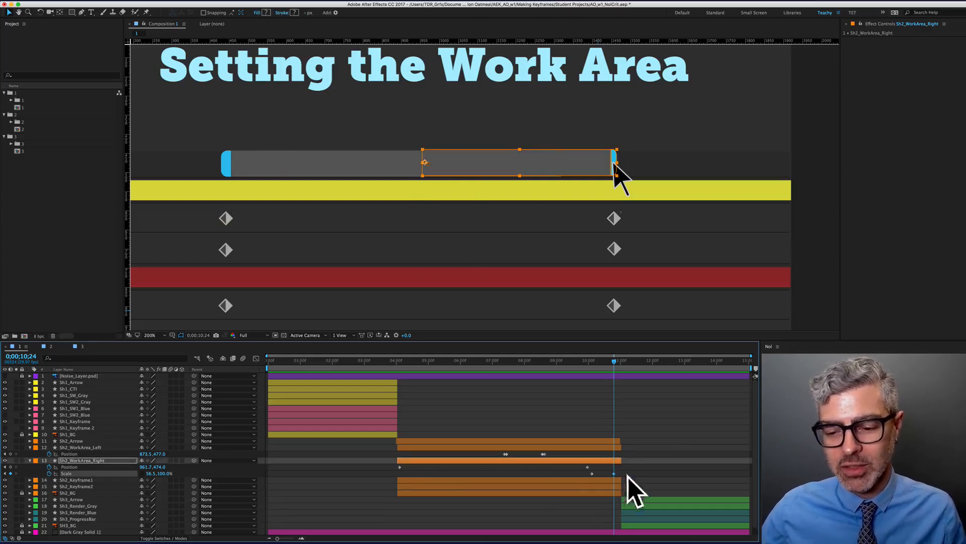
key("BackSpace")
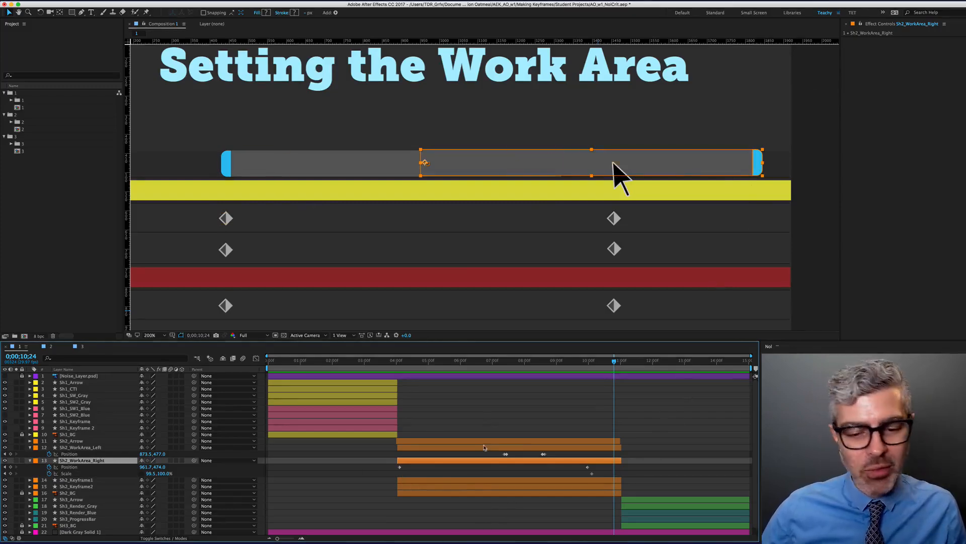
scroll(483, 448, "down", 1)
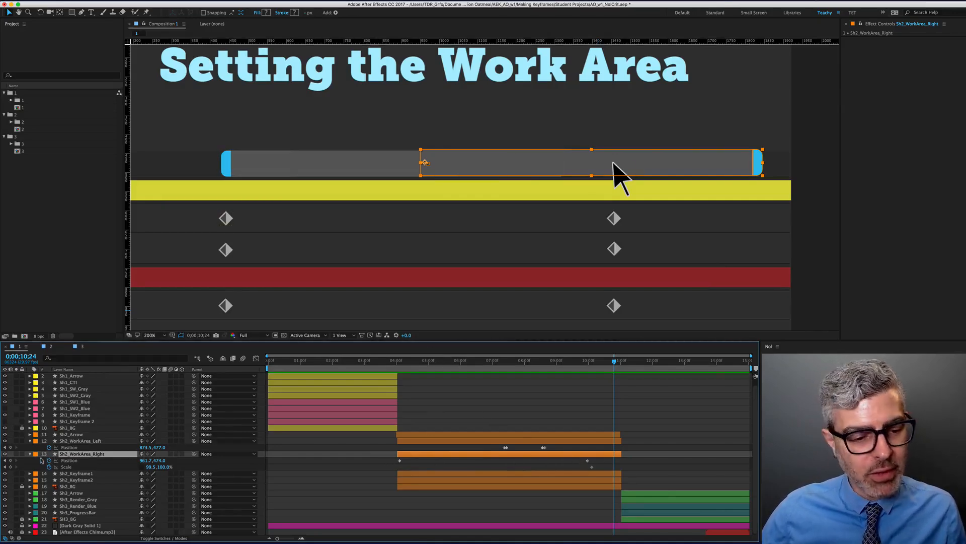
Jump back to the Position keyframe at 4;03 and zoom the view out to 200%
left_click(5, 460)
left_click(5, 461)
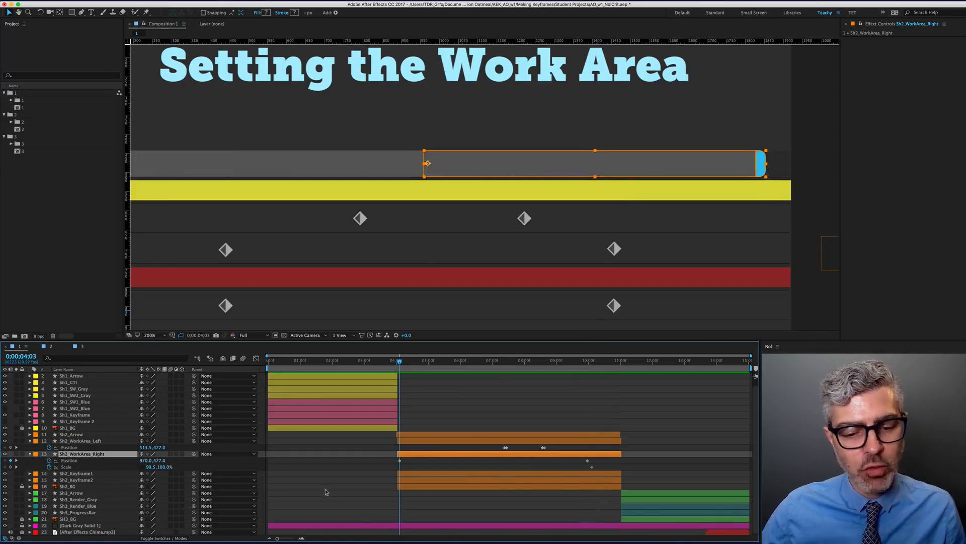
left_click(412, 504)
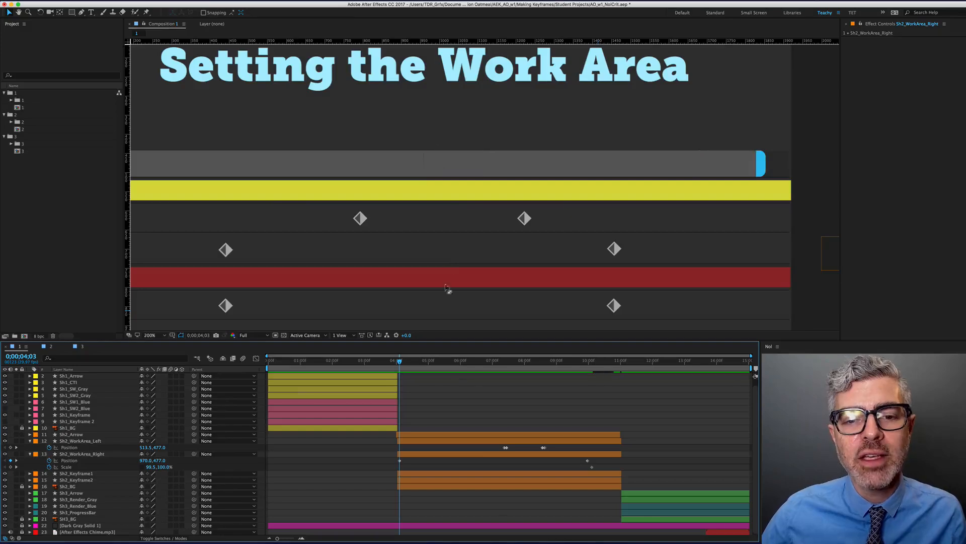
scroll(429, 164, "up", 3)
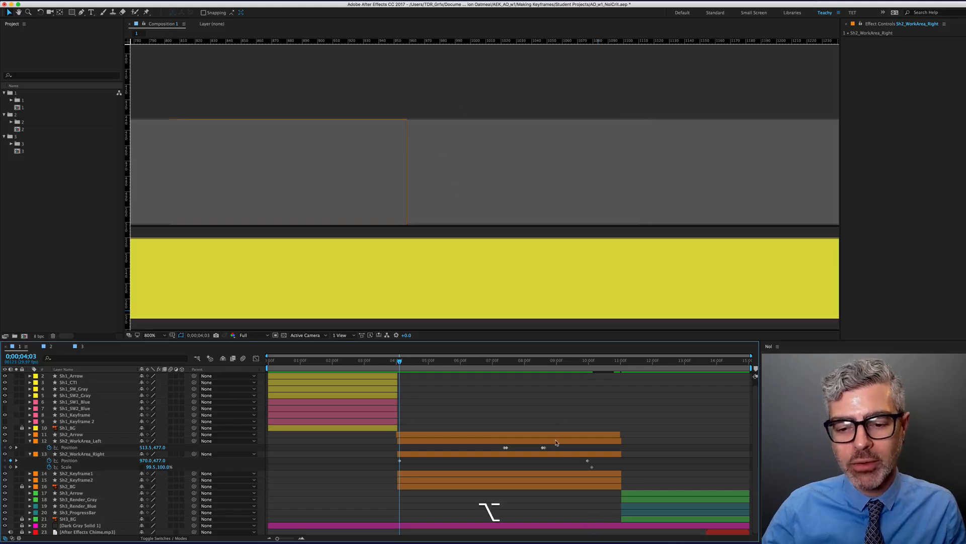
key("comma")
key("comma")
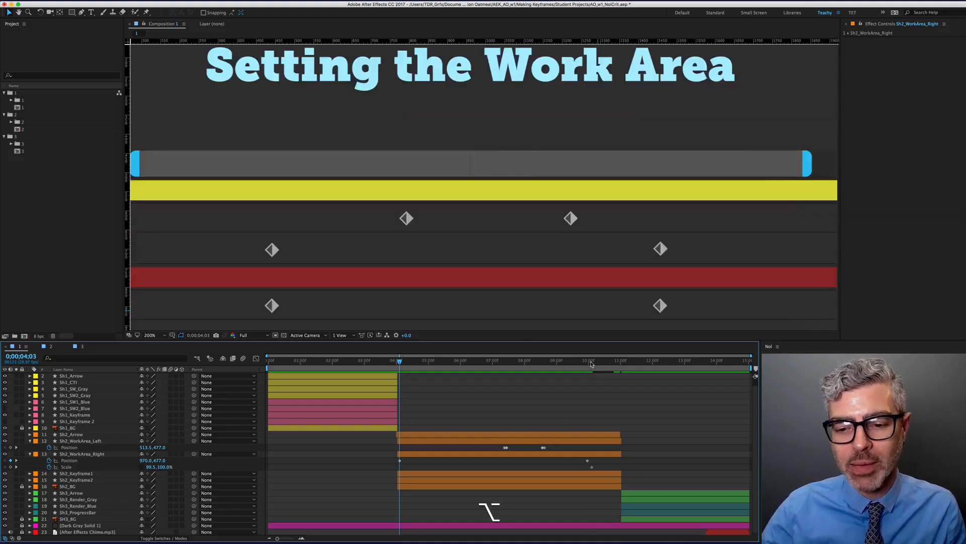
Delete the right bar's Position keyframe at 9;29, then return the time to 4;04
left_click(591, 364, "shift")
left_click(586, 461, "shift")
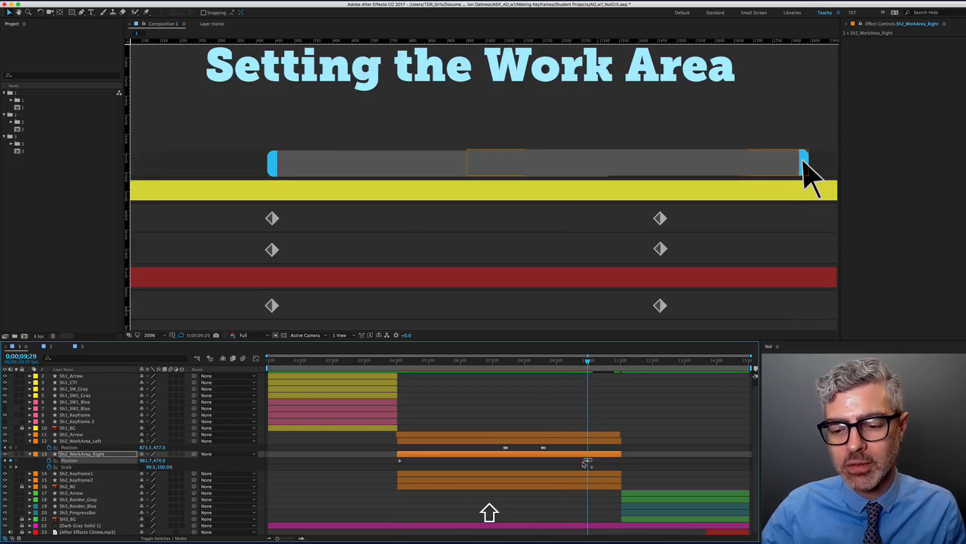
scroll(523, 144, "up", 3)
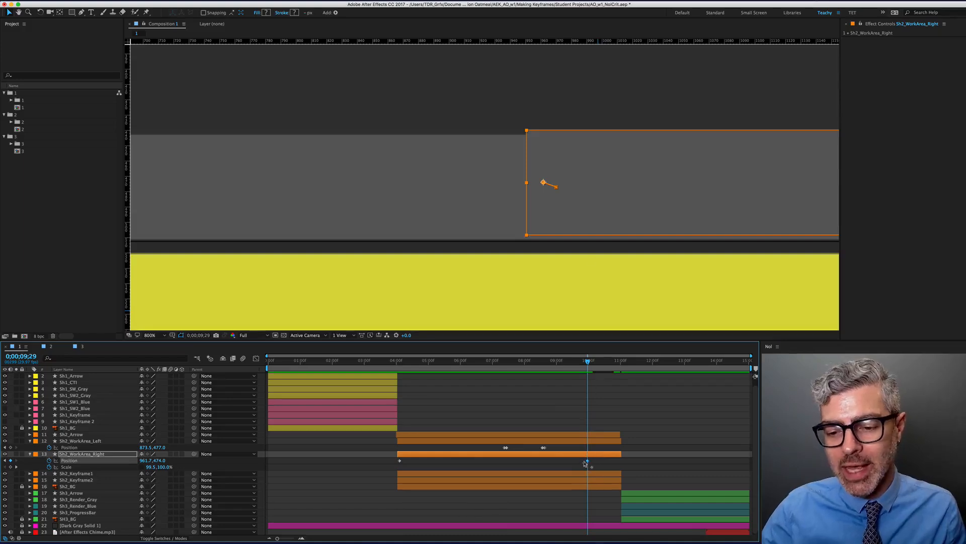
mouse_move(589, 462)
key("BackSpace")
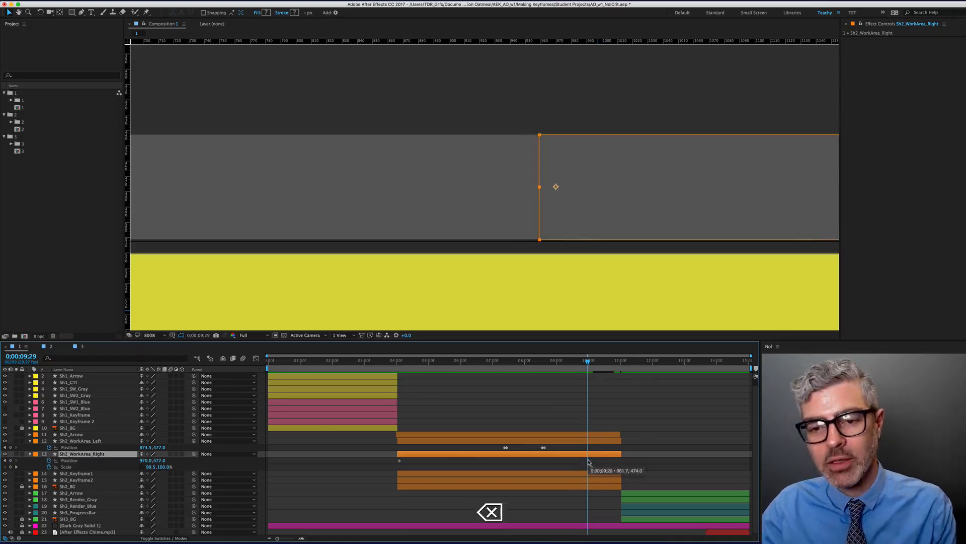
left_click(609, 466)
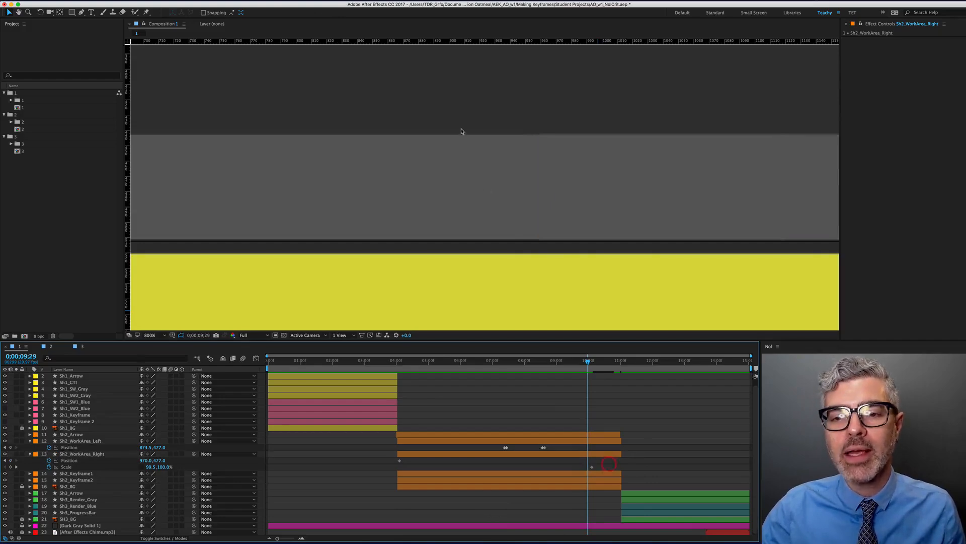
scroll(547, 190, "down", 1)
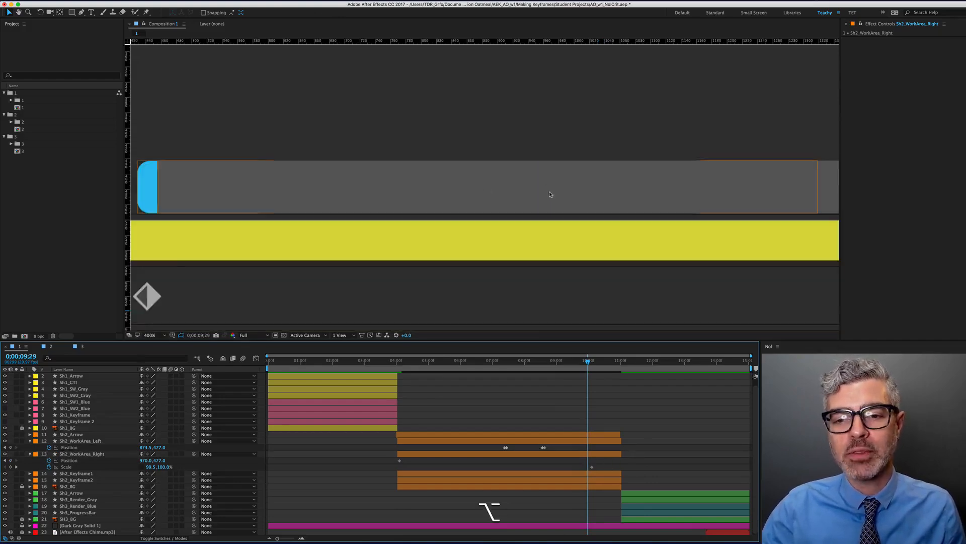
scroll(550, 194, "down", 3)
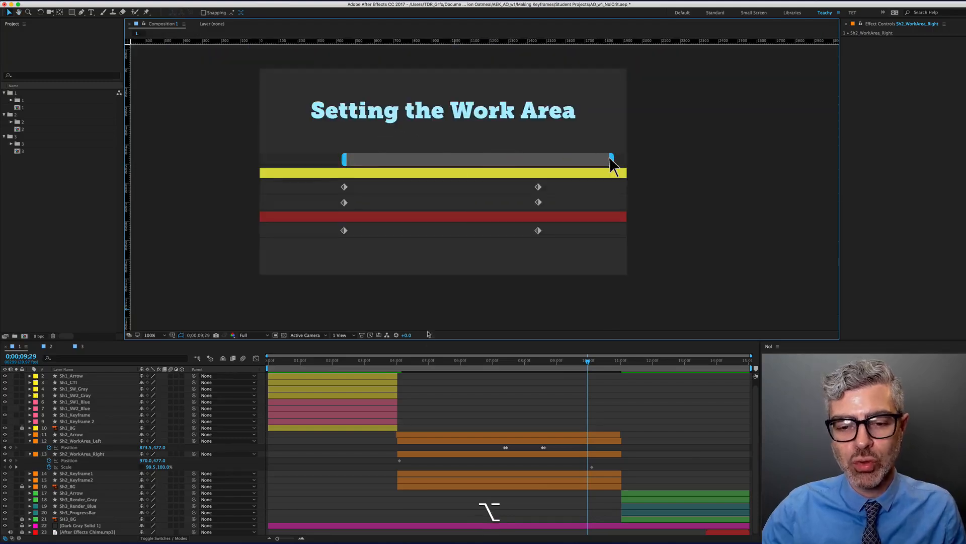
left_click_drag(434, 361, 401, 362)
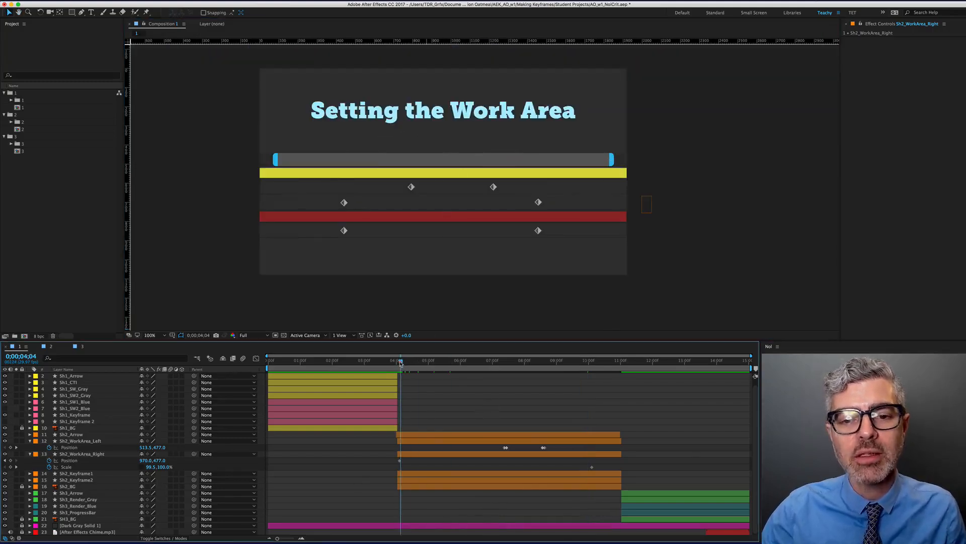
Jump to Sh2_WorkArea_Right's in point and nudge the right bar left twice
left_click(409, 452)
scroll(437, 188, "up", 3)
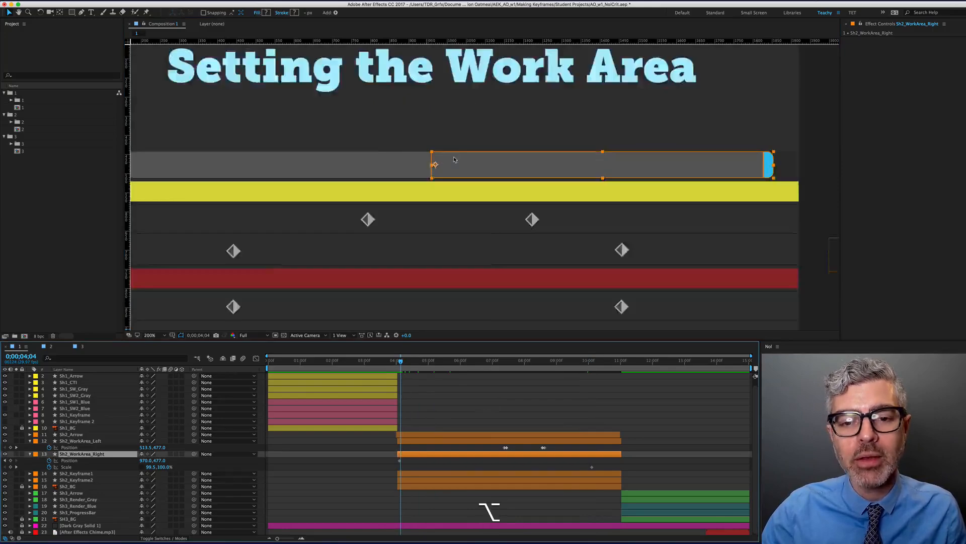
key("i")
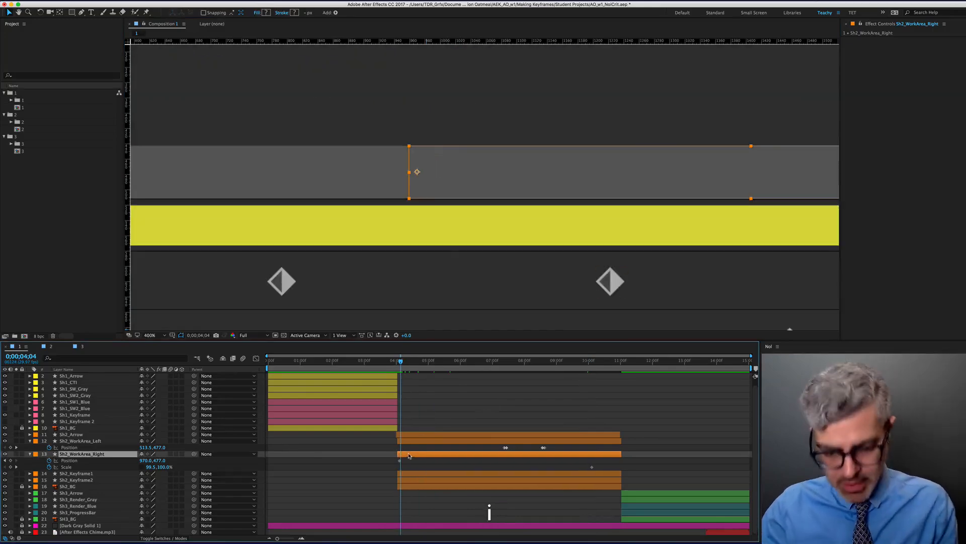
left_click(429, 510)
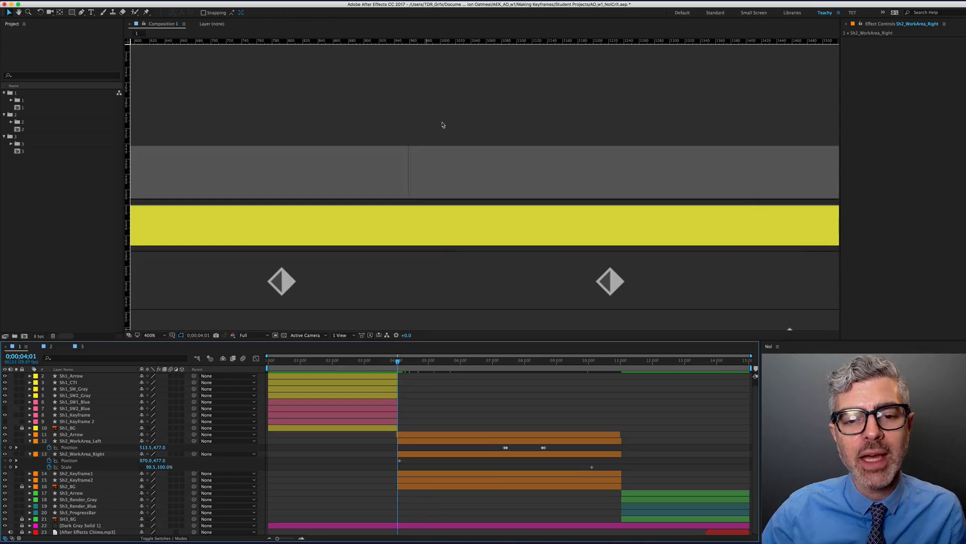
left_click(430, 172)
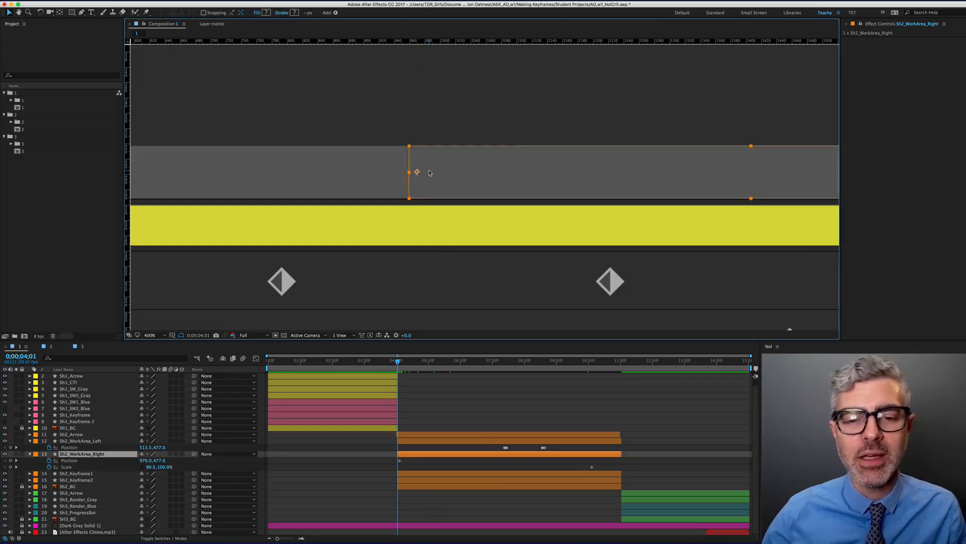
key("Left")
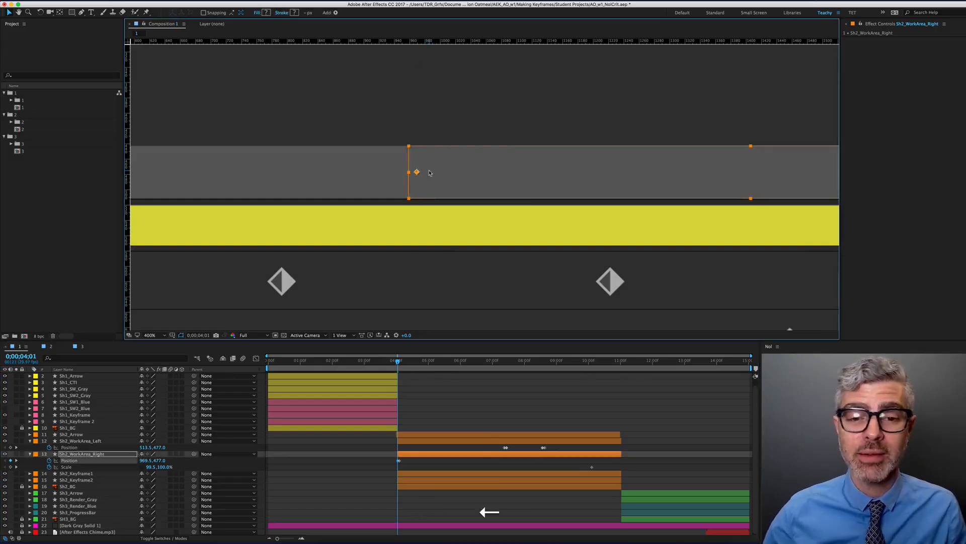
left_click(382, 486)
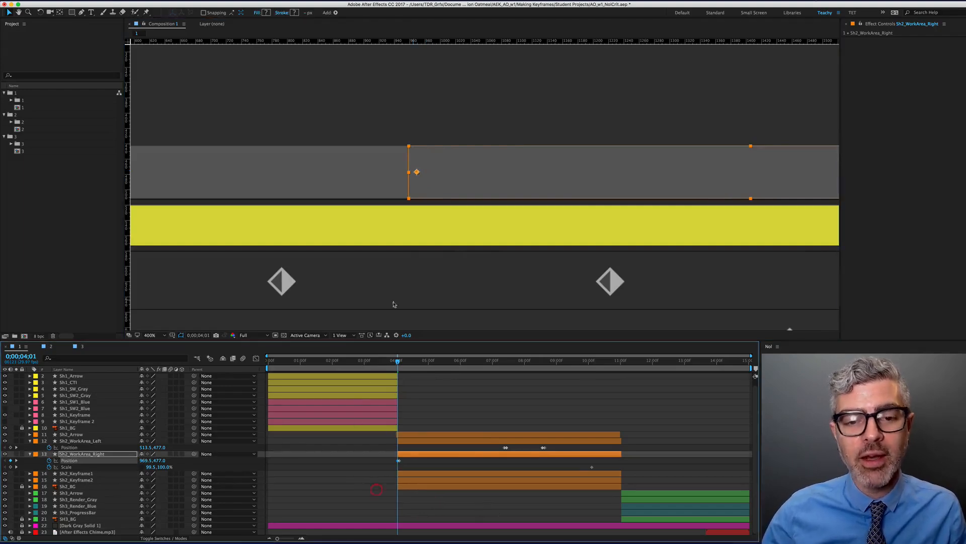
left_click(400, 456)
key("Left")
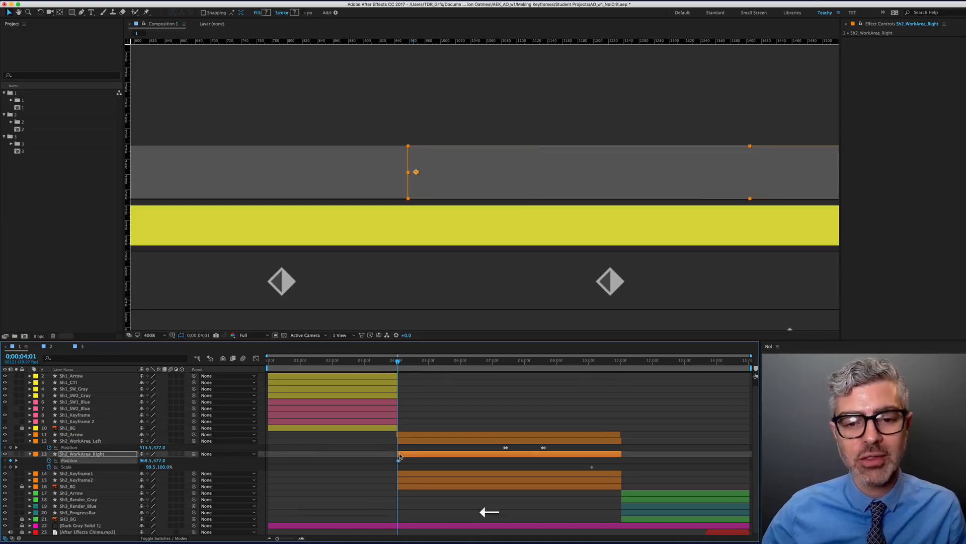
left_click(375, 485)
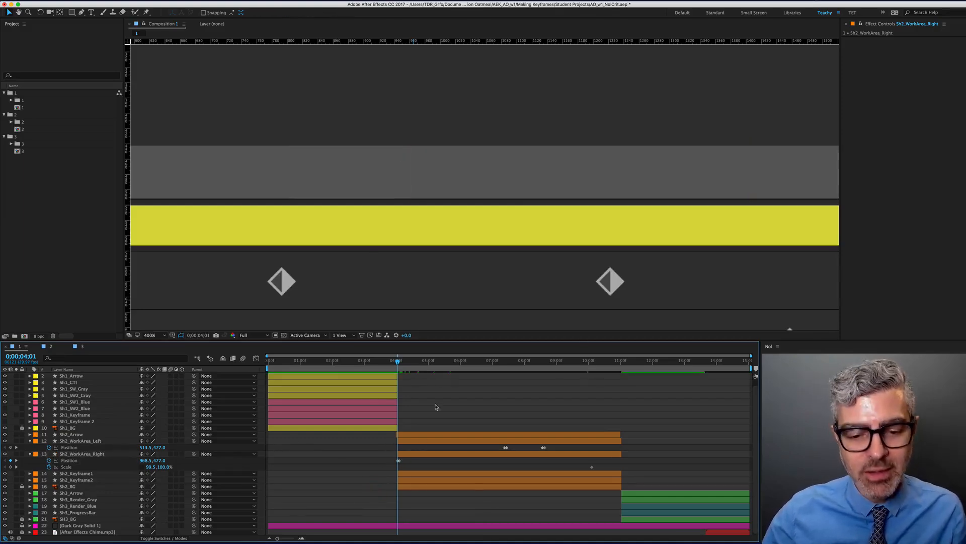
Delete the right bar's Position keyframe at 4;01 and zoom out to 100%
scroll(400, 459, "up", 4, "alt")
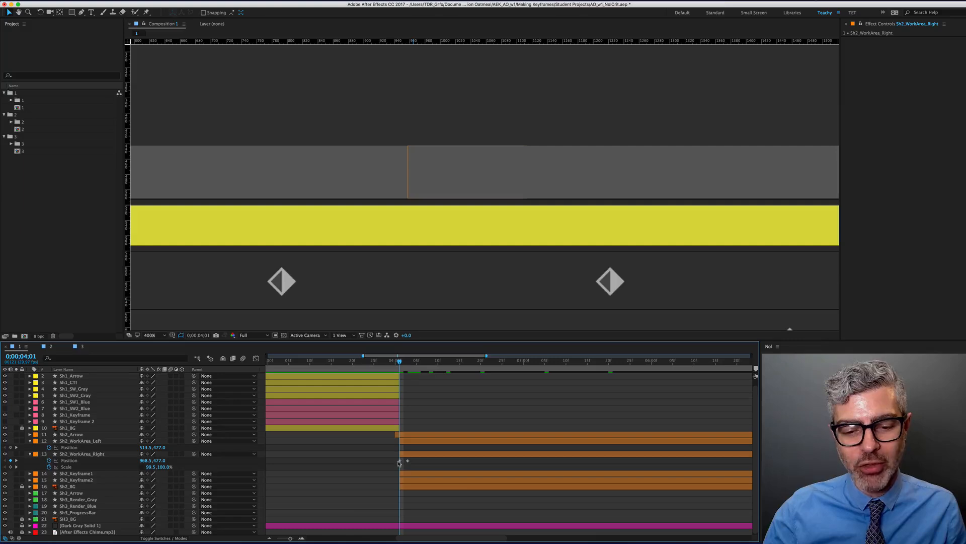
left_click(408, 461)
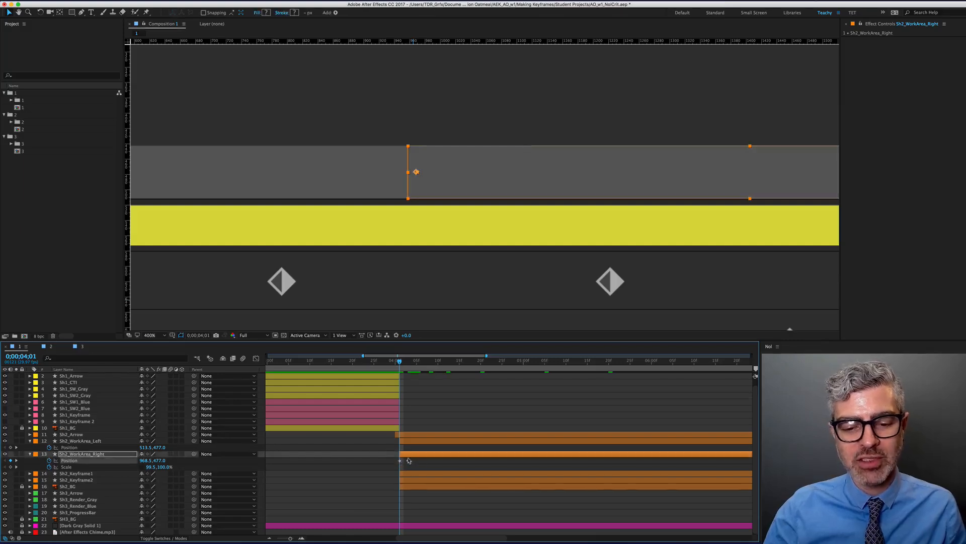
key("BackSpace")
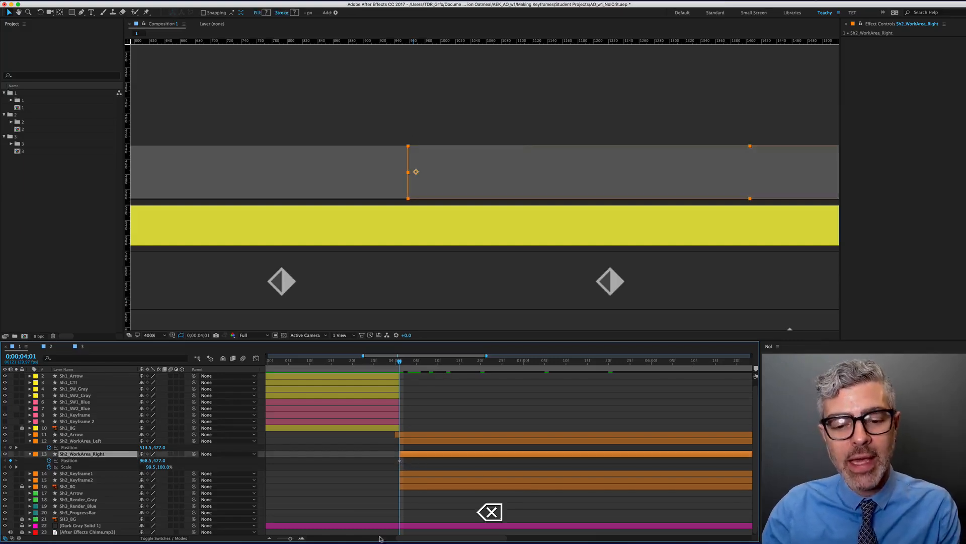
left_click(384, 465)
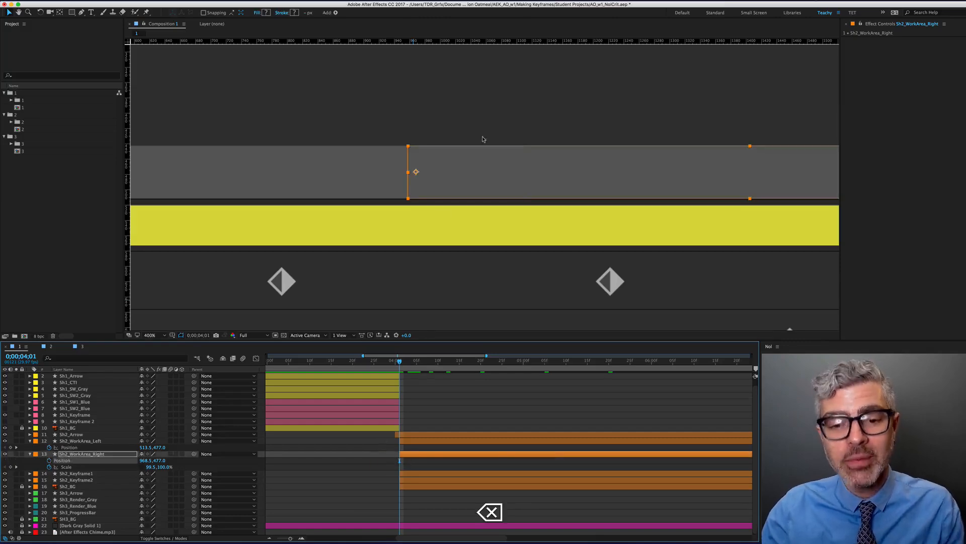
left_click(384, 86)
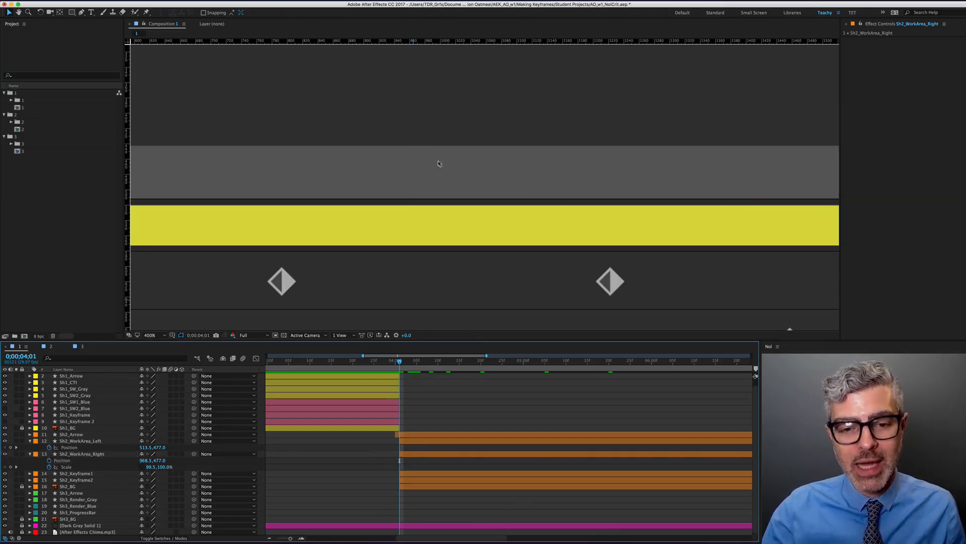
scroll(463, 457, "down", 4, "alt")
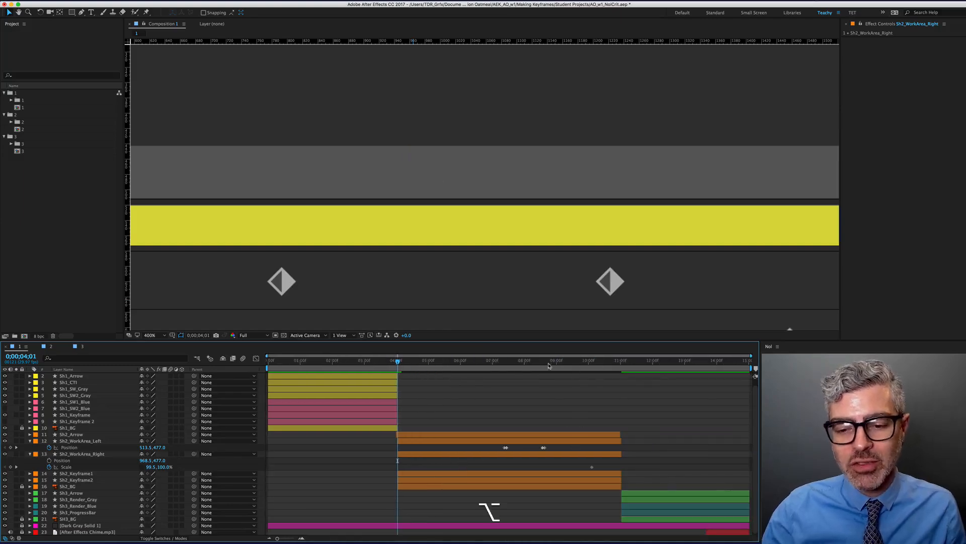
scroll(540, 211, "down", 1)
scroll(540, 212, "down", 1)
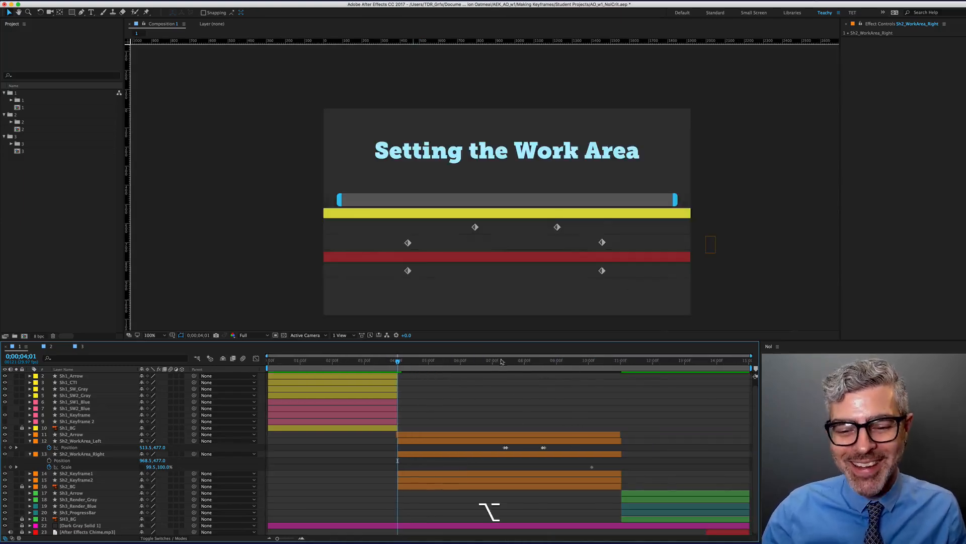
Move the time to 10;03 and reveal the Sh2_Arrow layer's Position keyframes
left_click_drag(501, 361, 592, 364)
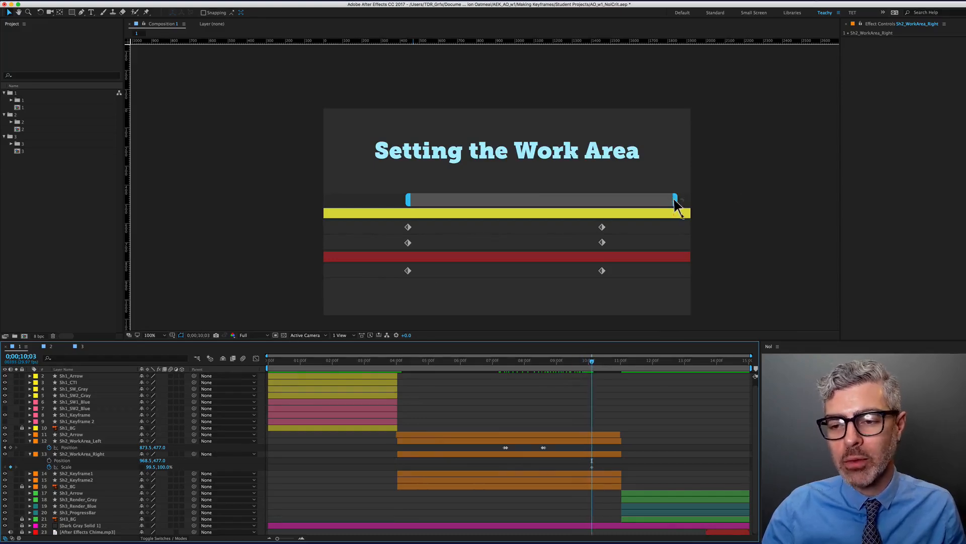
left_click(81, 435)
key("p")
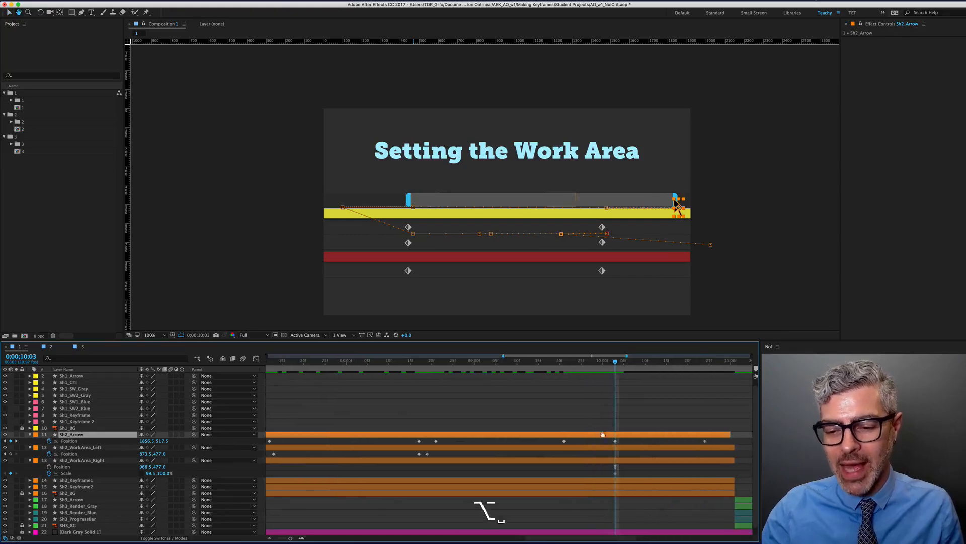
scroll(496, 414, "up", 5, "alt")
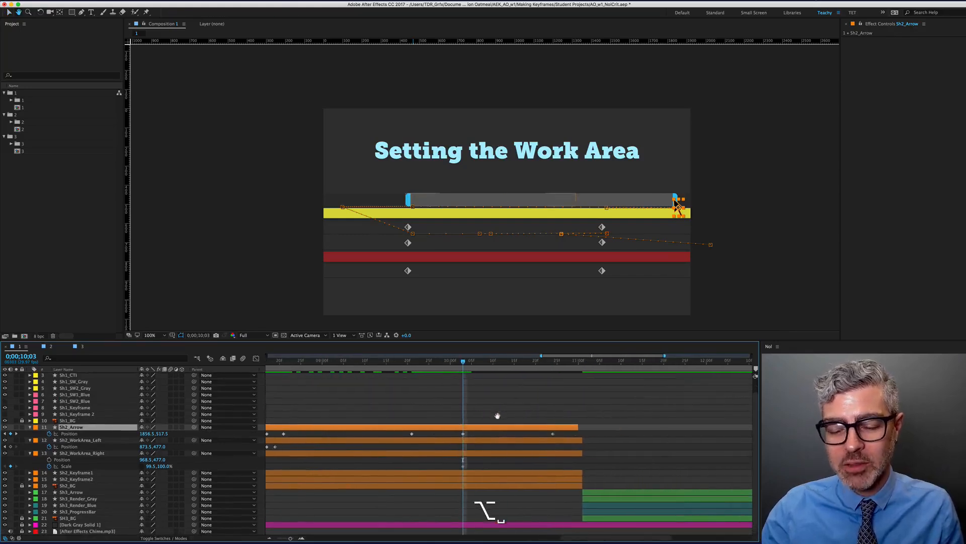
Add a Position keyframe on Sh2_WorkArea_Right, delete its Scale keyframe, and move to 10;24
left_click(468, 453)
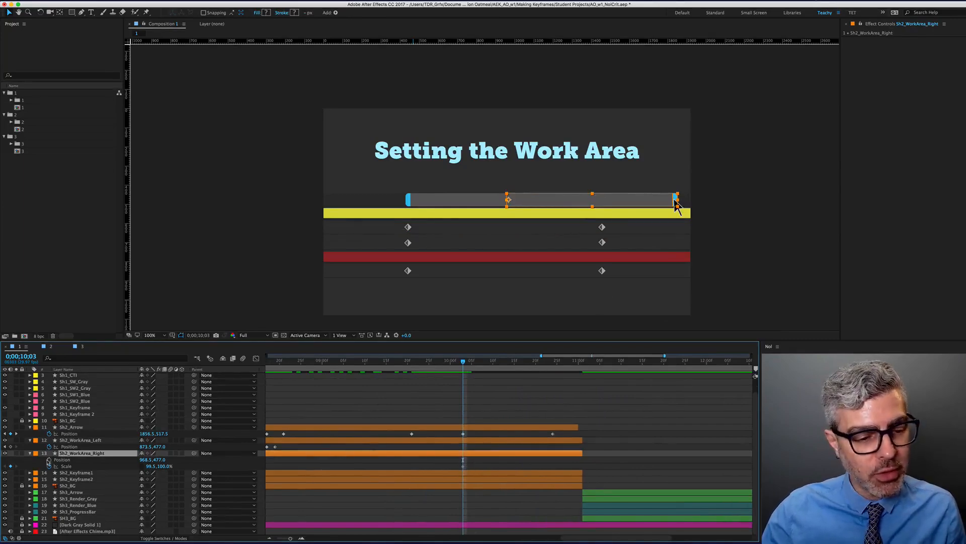
left_click(49, 459)
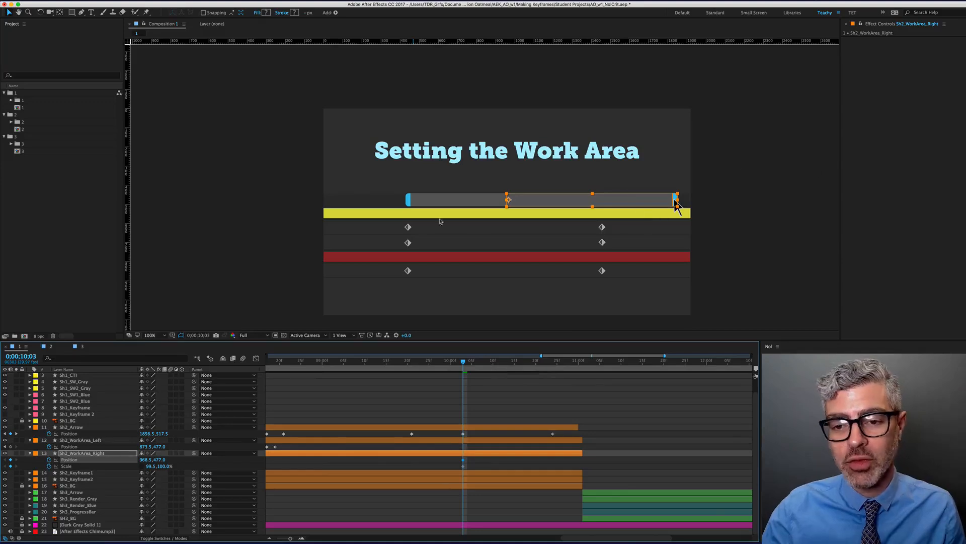
left_click(463, 466)
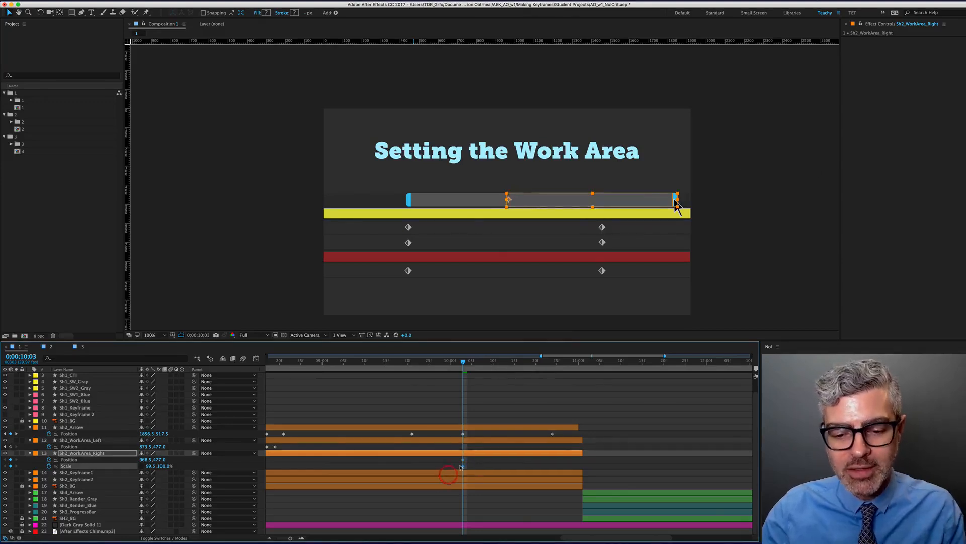
key("BackSpace")
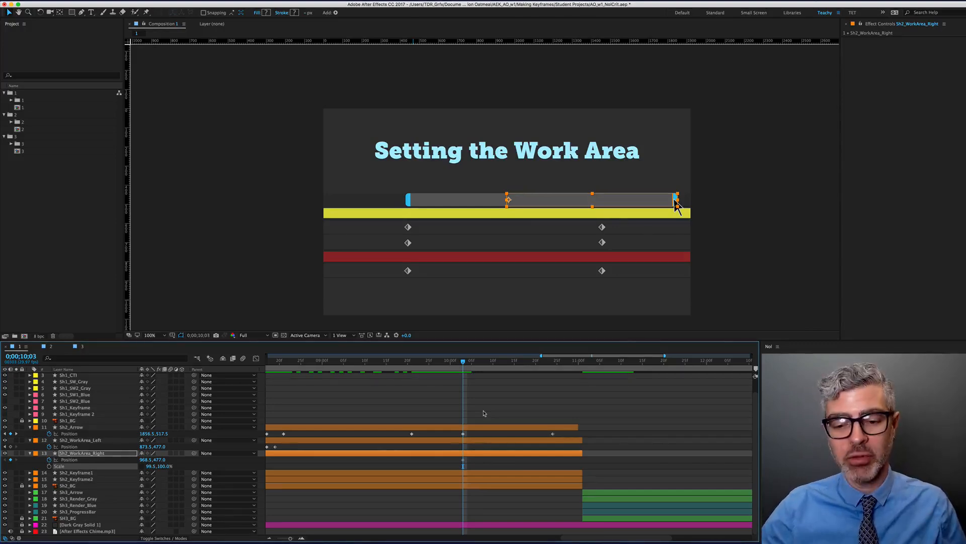
scroll(492, 378, "down", 2)
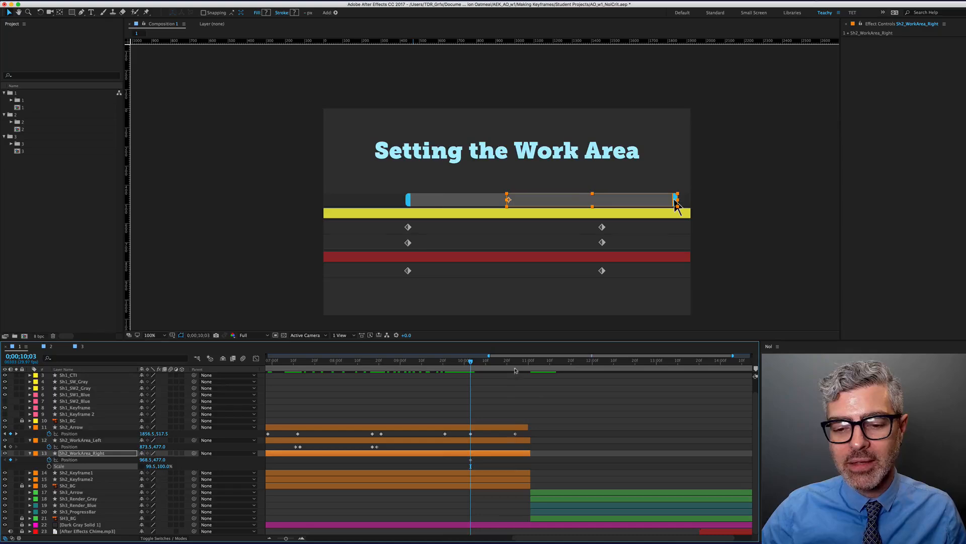
mouse_move(512, 364)
left_mouse_down()
mouse_move(531, 366)
mouse_move(515, 368)
left_mouse_up()
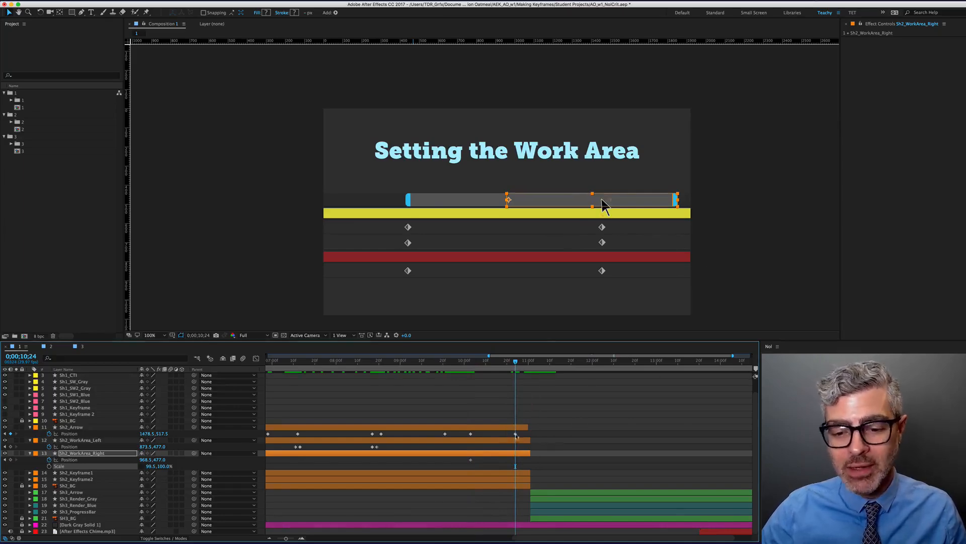
scroll(491, 205, "right", 2)
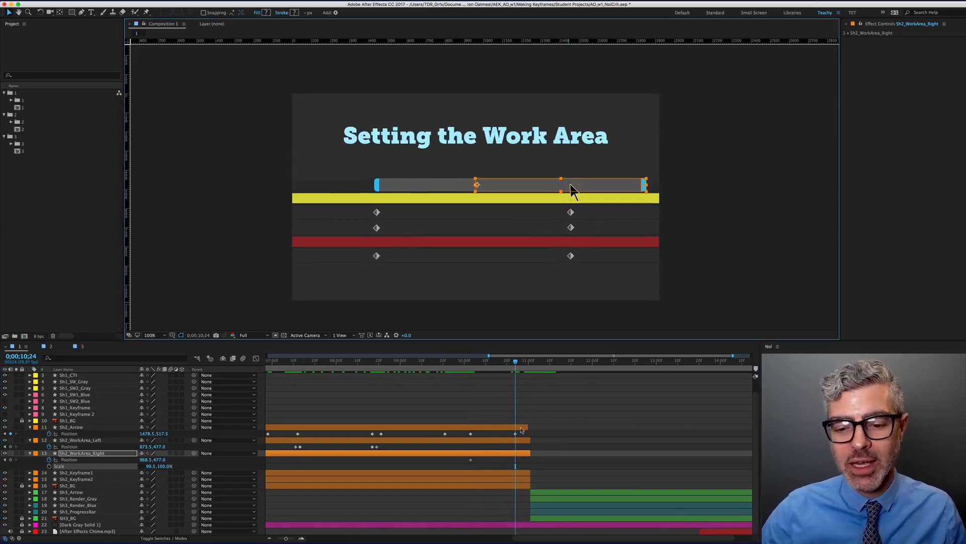
Delete the arrow's 10;24 keyframe, then slide the arrow and work-area bar end left to the second diamond
left_click(513, 436)
key("BackSpace")
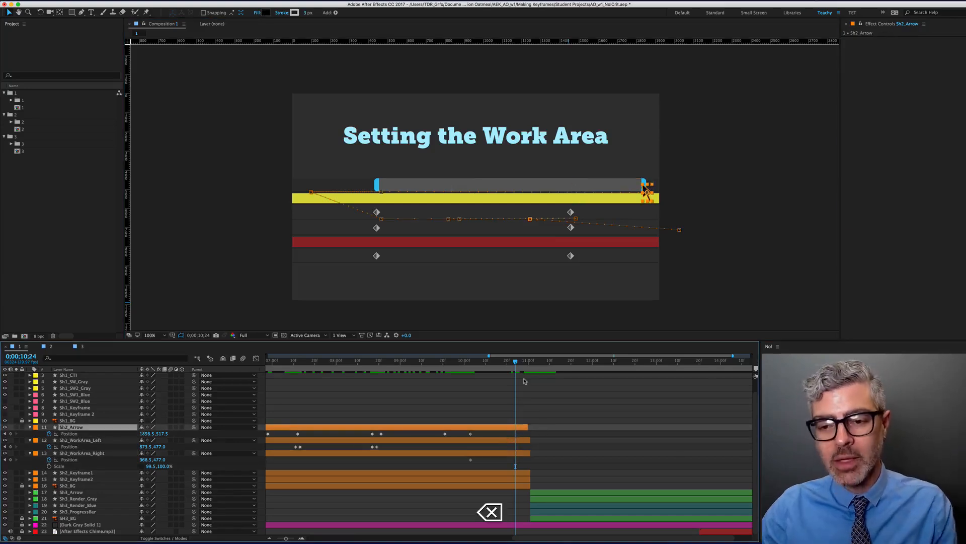
left_click(513, 454, "super")
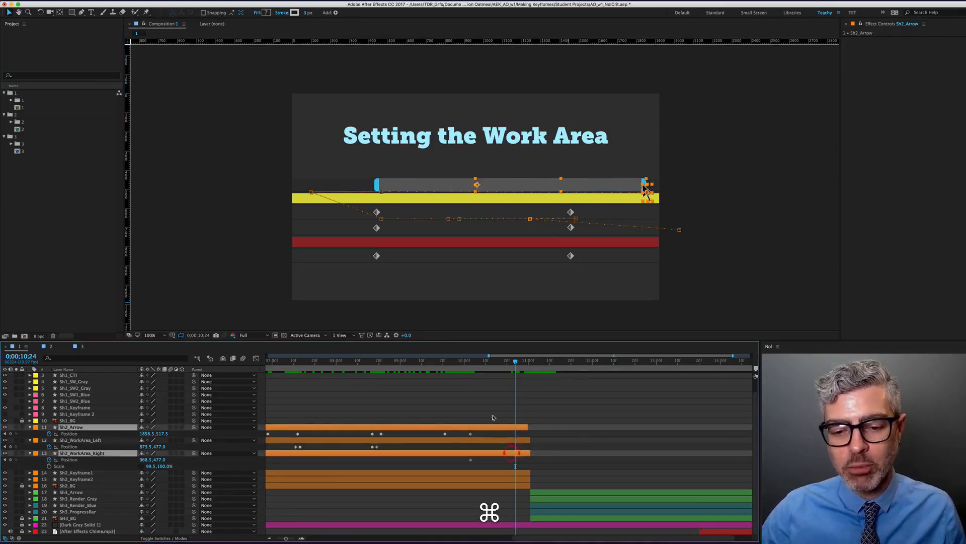
scroll(645, 189, "up", 1)
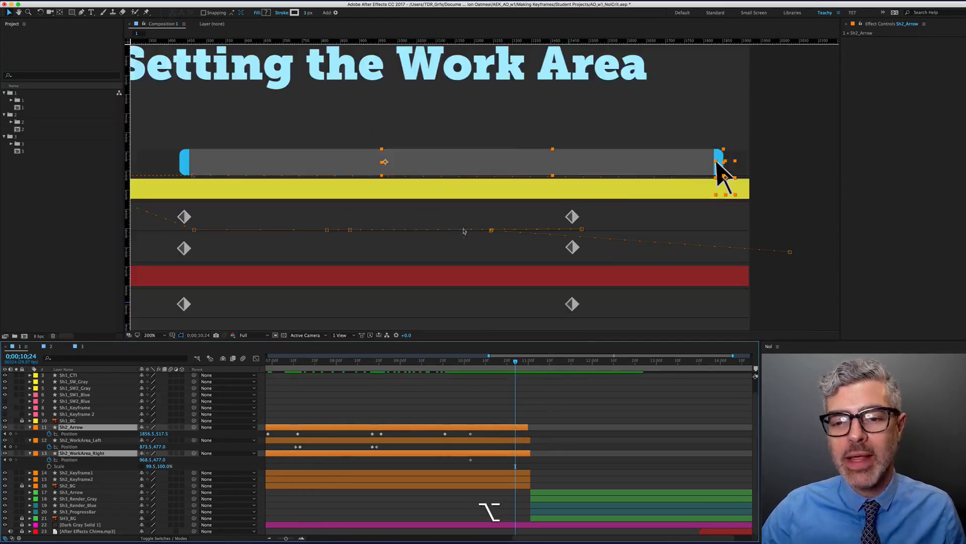
key("super+semicolon")
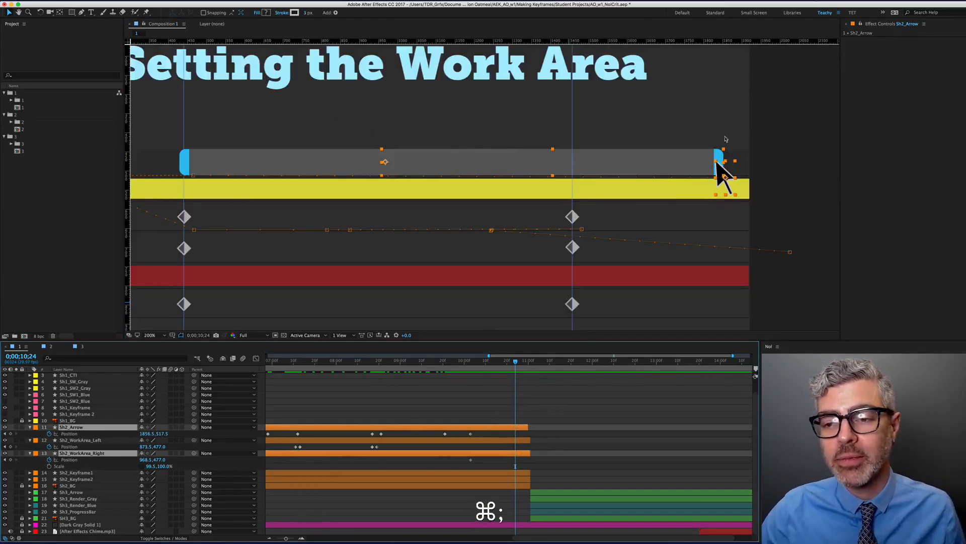
left_click_drag(720, 173, 578, 171)
key("Left")
key("Left")
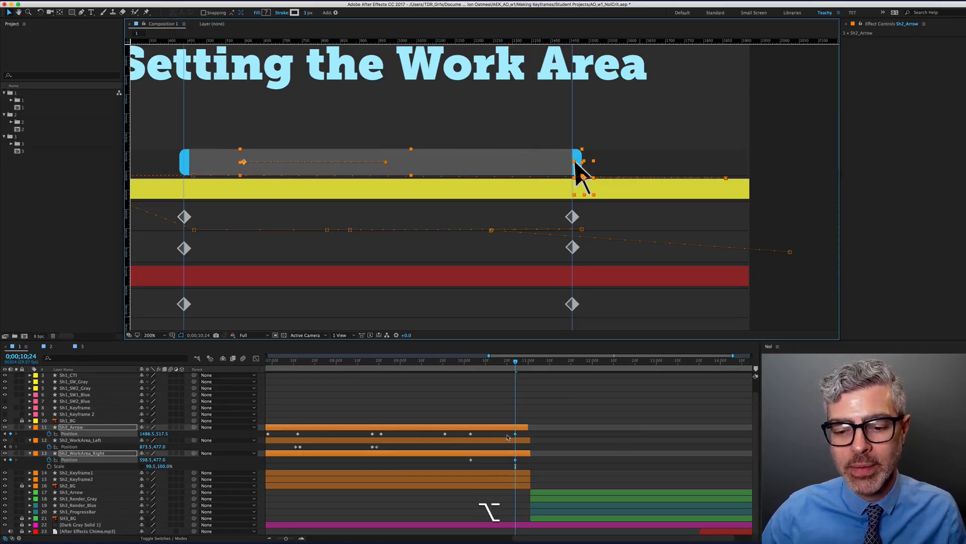
Hide the guides, fit the work area to Sh2_Arrow with Opt+Shift+Cmd+B, and preview
scroll(509, 437, "down", 5)
left_click(618, 406)
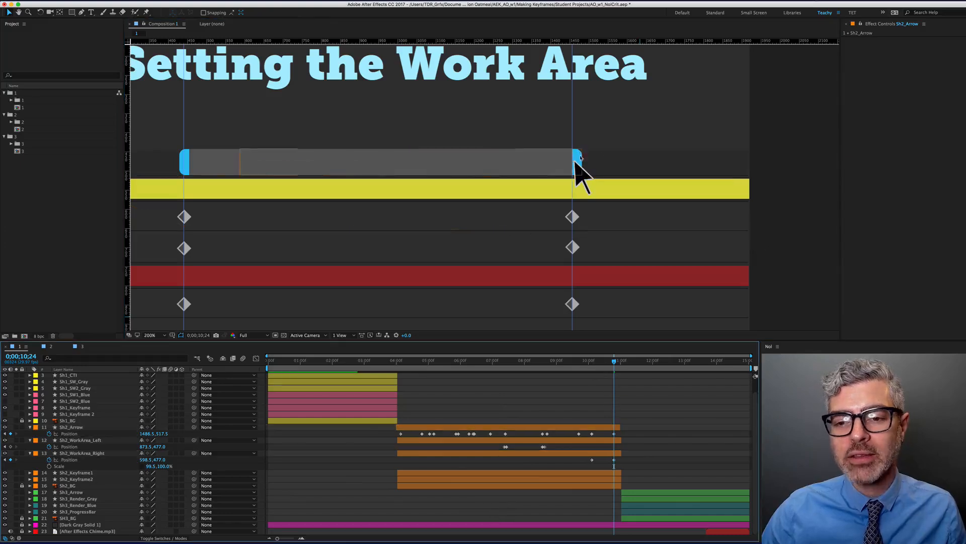
key("super+semicolon")
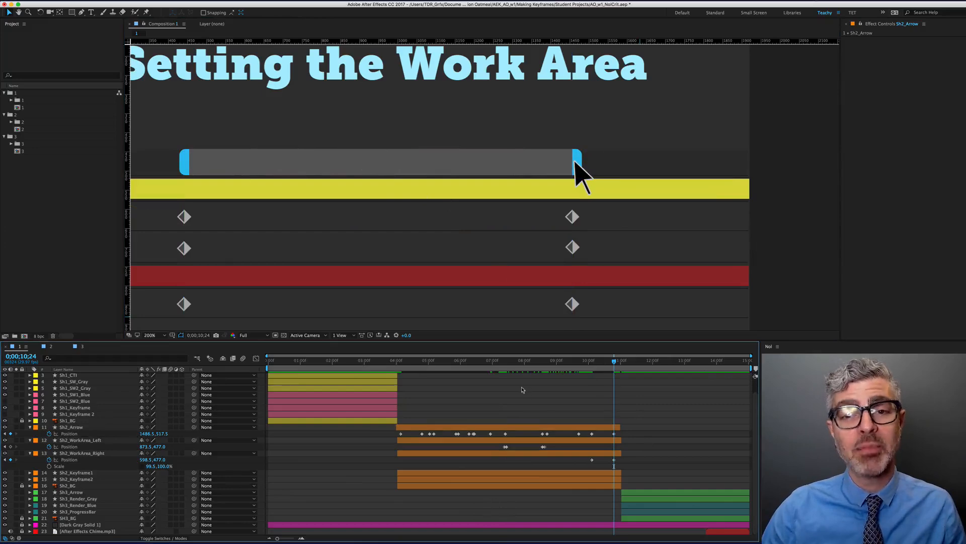
key("alt")
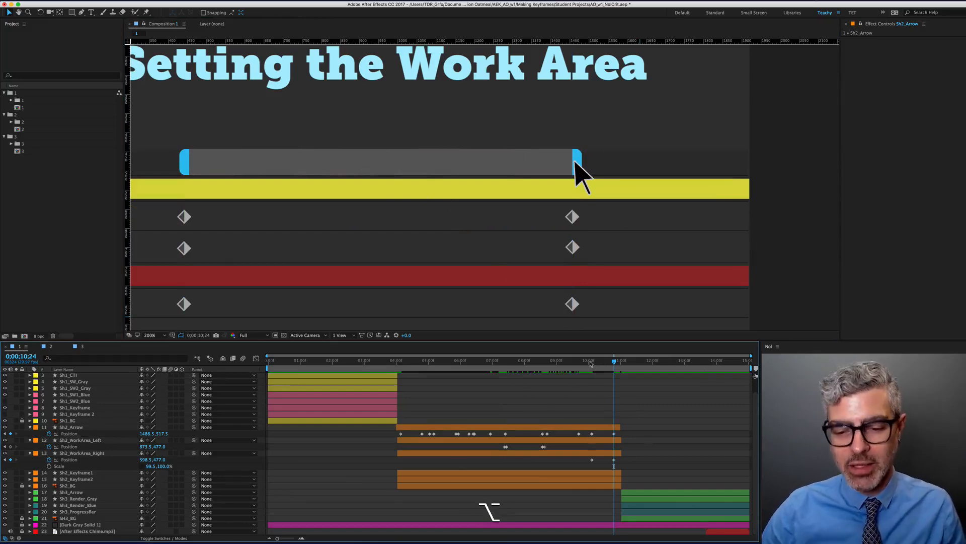
left_click(573, 428)
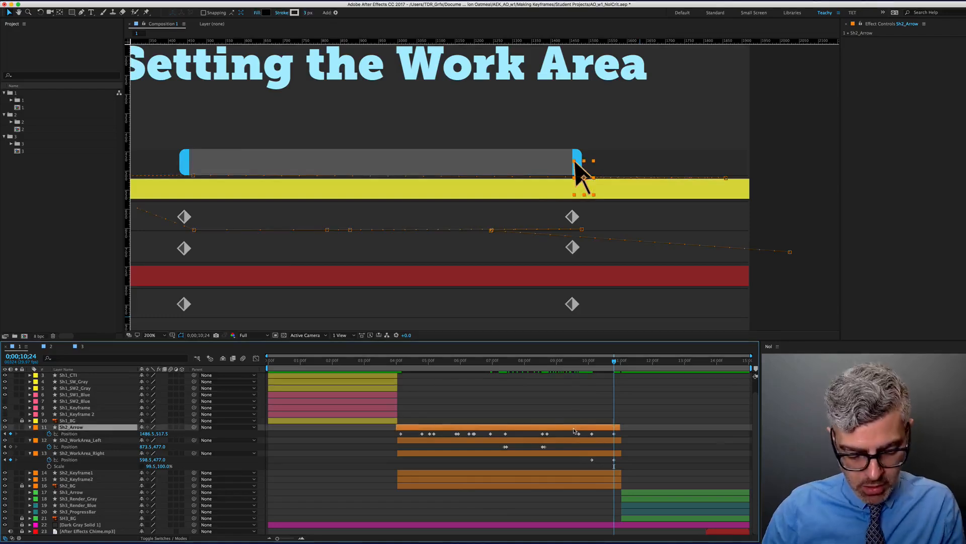
key("alt+shift+super")
key("alt+shift+super+b")
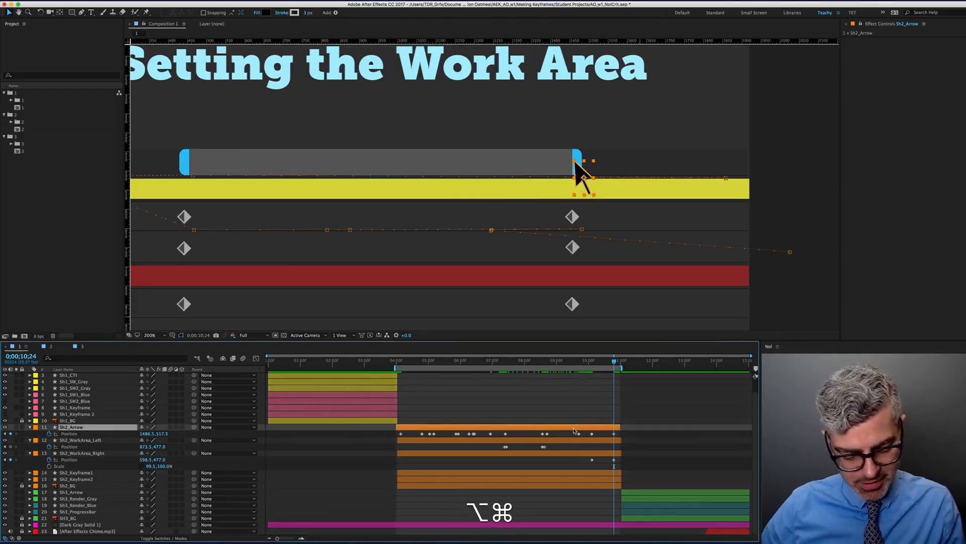
key("0")
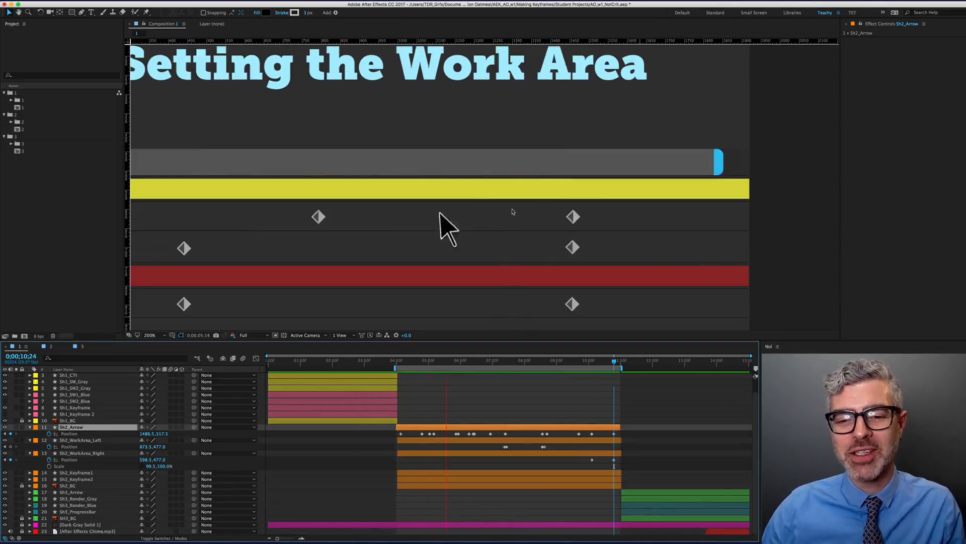
RAM-preview the refined arrow animation, stop it, and return to 0;00;00;00
scroll(512, 211, "down", 1)
key("0")
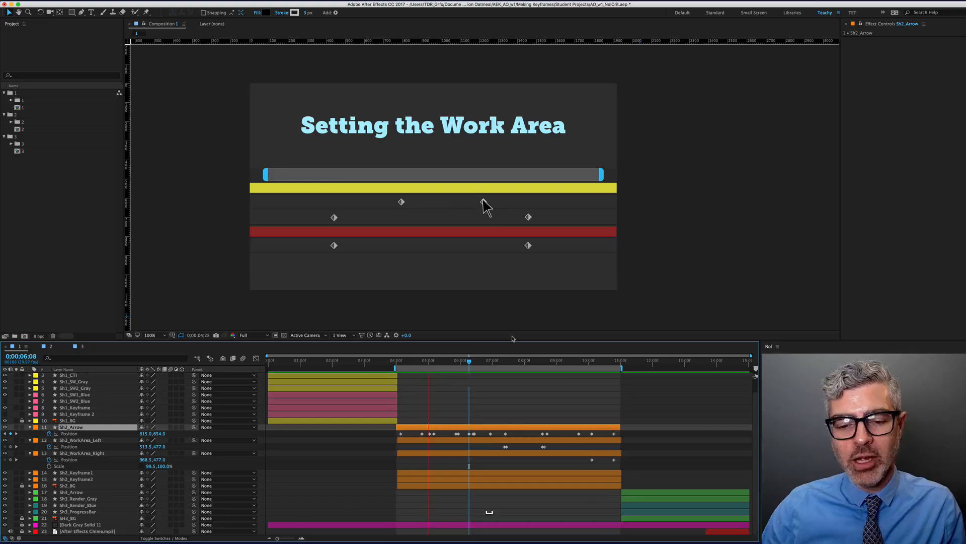
key("space")
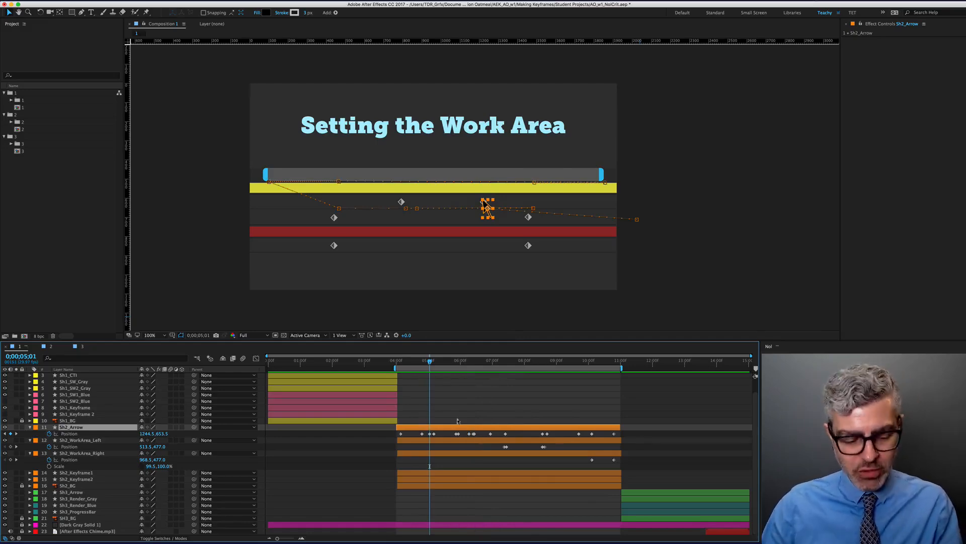
key("Home")
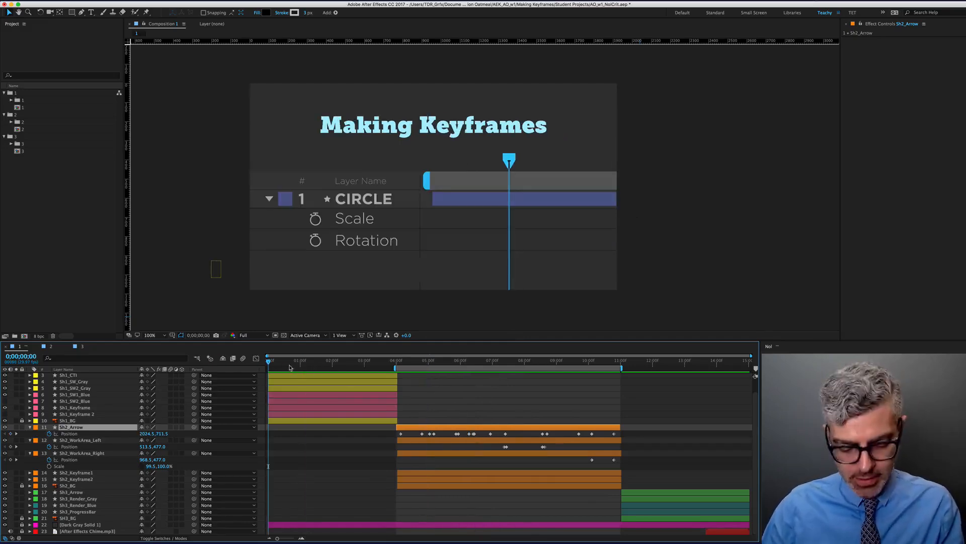
Show Sh1_Arrow's animated properties, fit the work area to the first slide's layers, and preview
scroll(257, 403, "up", 2)
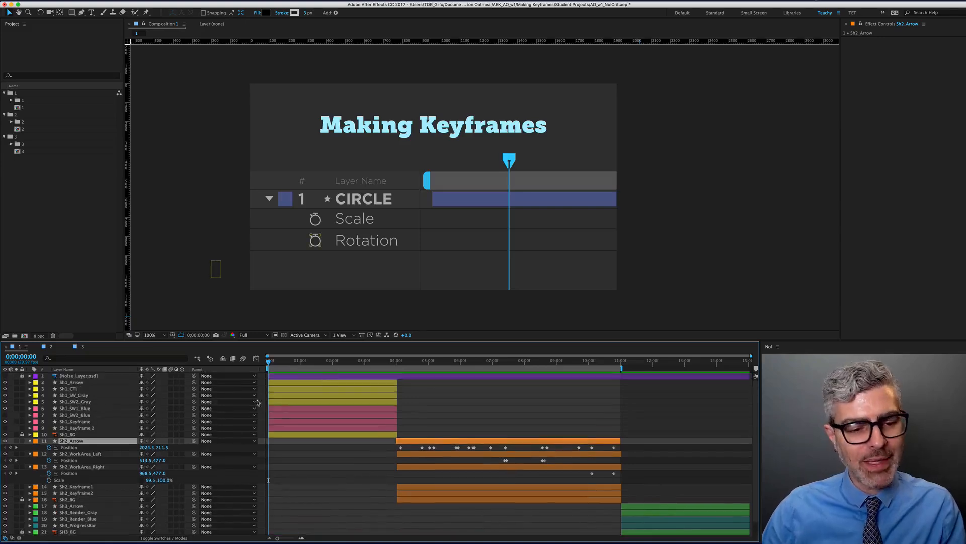
left_click(360, 384)
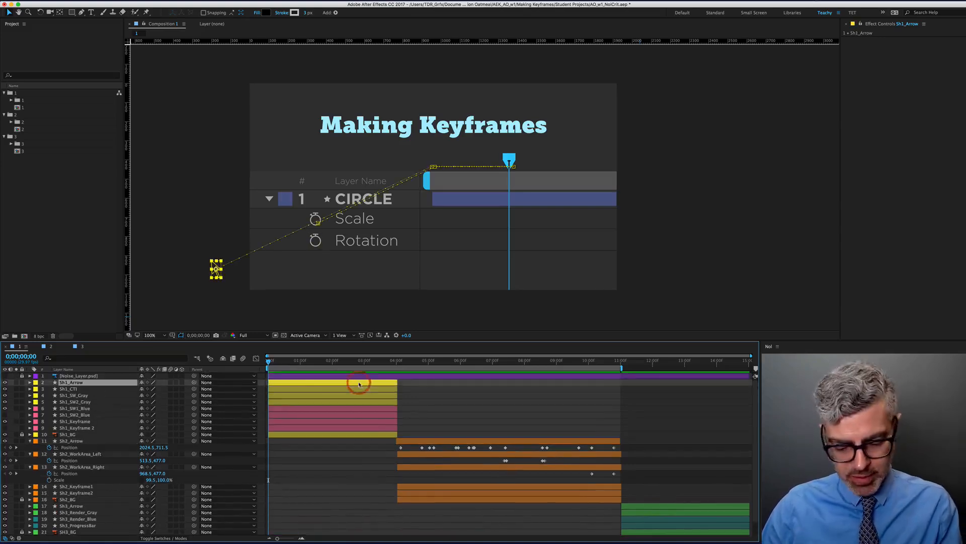
key("u")
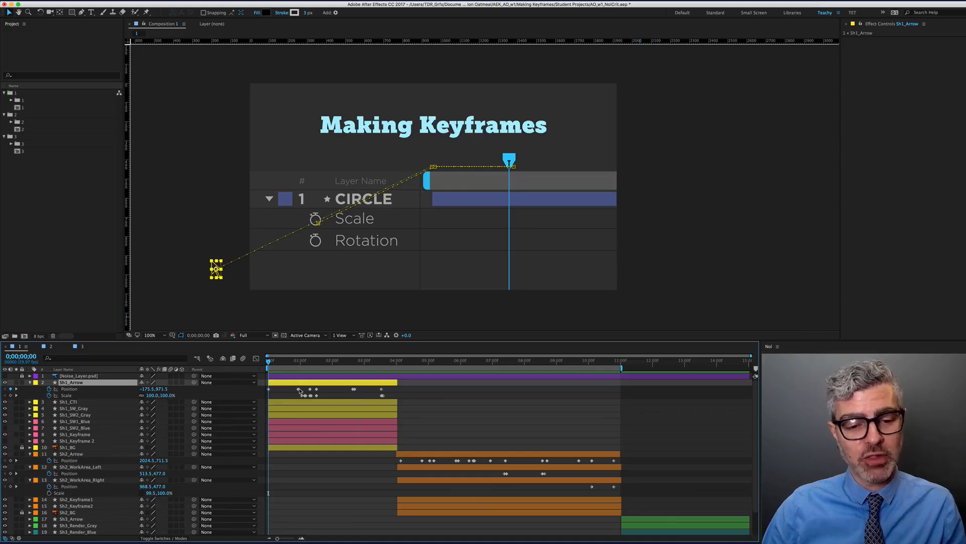
key("alt+super+b")
key("alt+super+0")
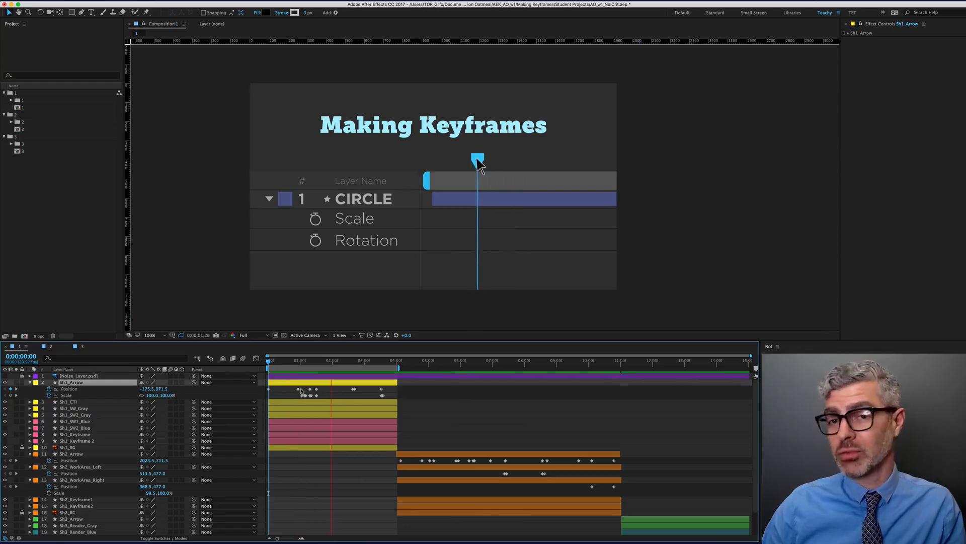
scroll(301, 391, "up", 5)
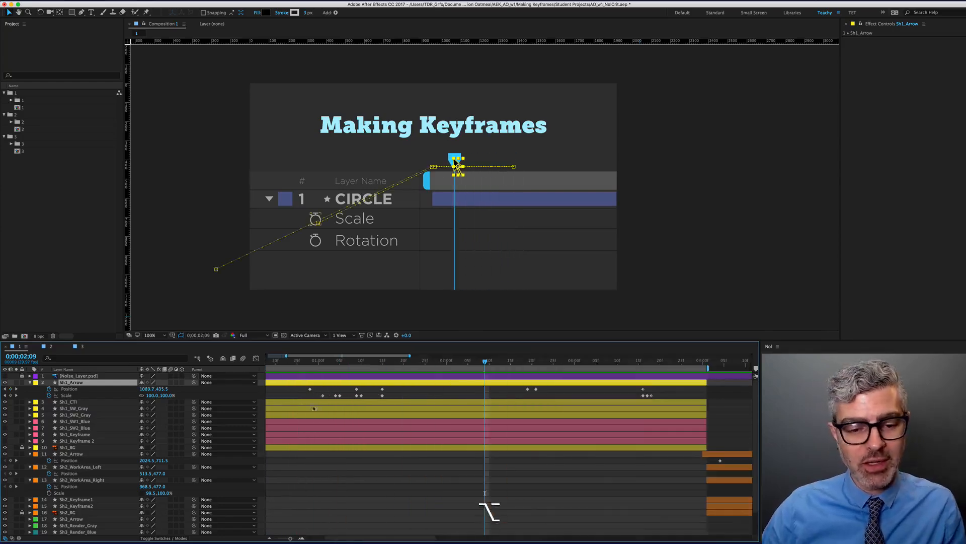
Stop the preview, check Sh1_Arrow's Position keyframes back to 0;00, then open the Composition panel menu
left_click(460, 420)
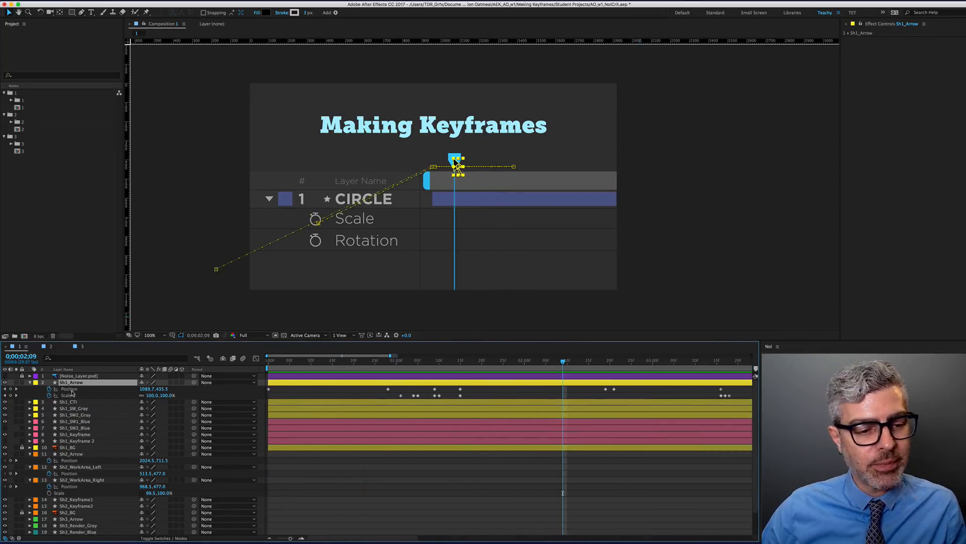
left_click(69, 388)
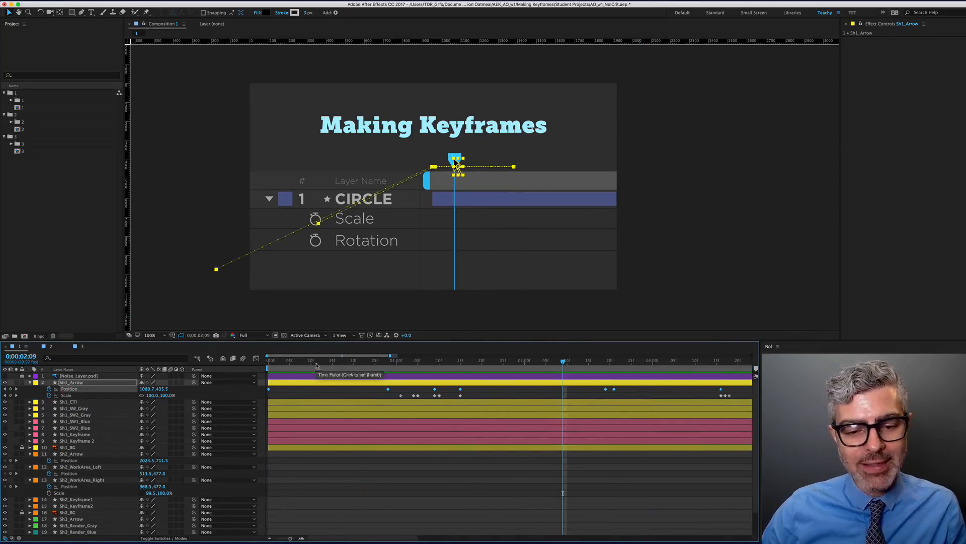
left_click(387, 364, "shift")
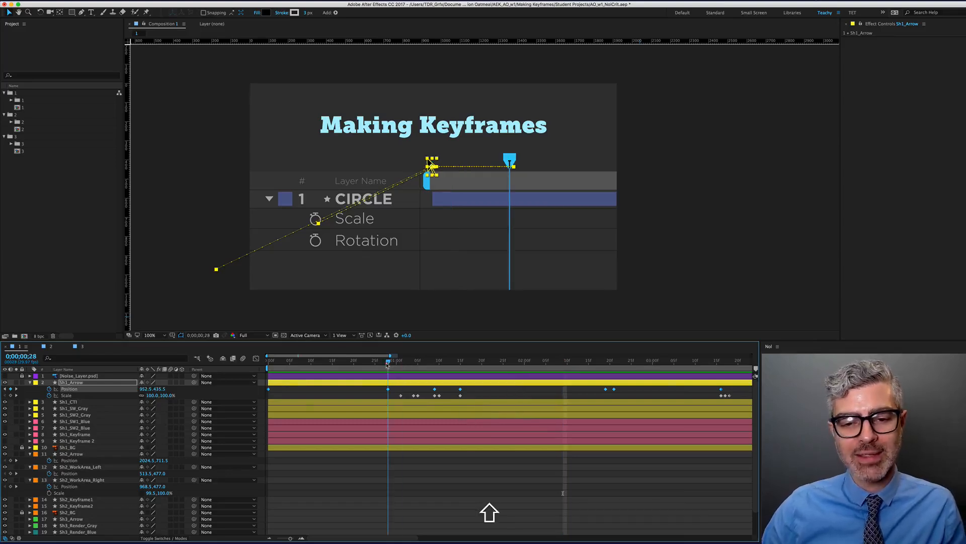
left_click_drag(387, 363, 268, 364)
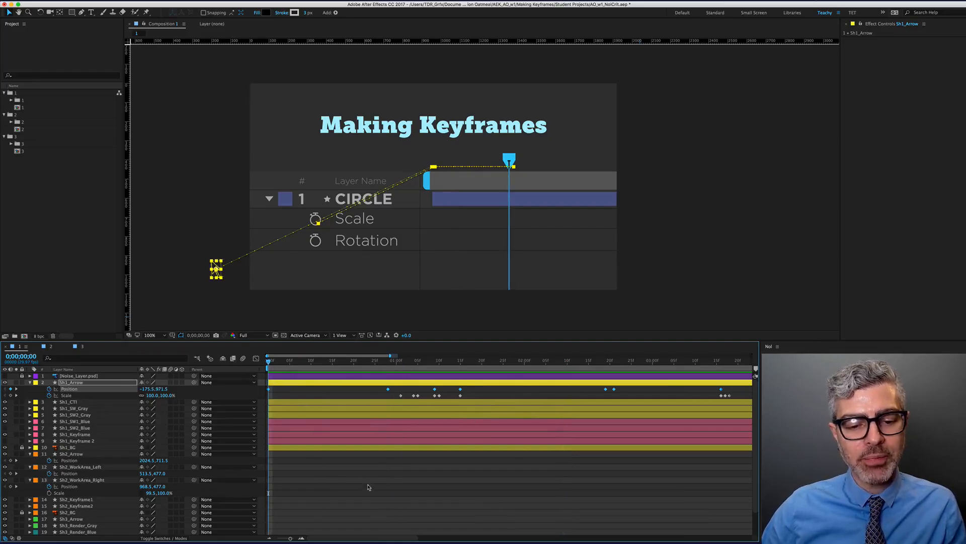
left_click(368, 487)
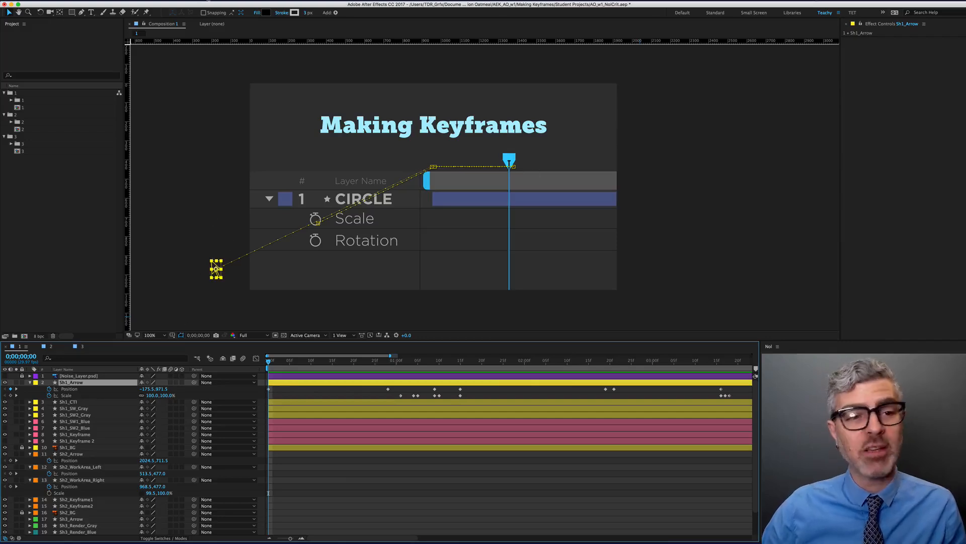
left_click(183, 23)
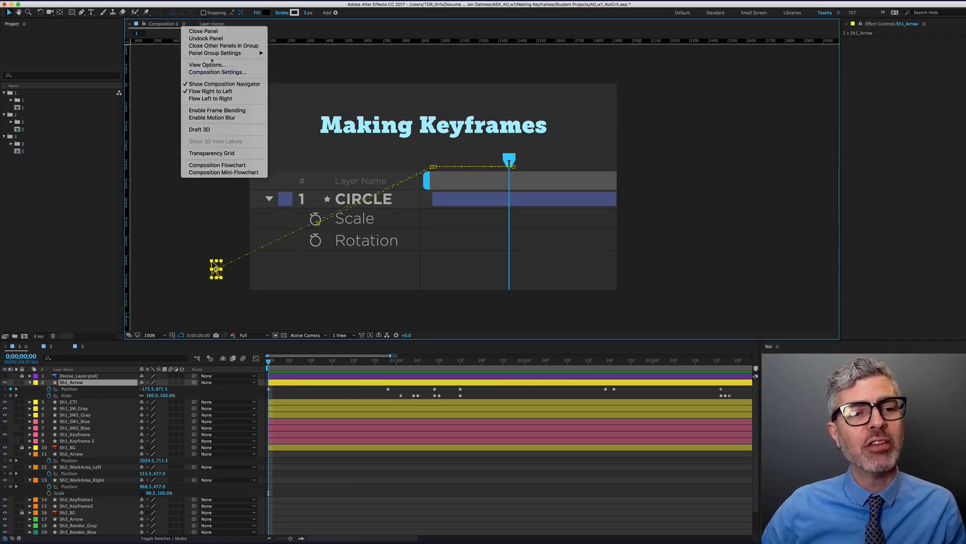
left_click(147, 94)
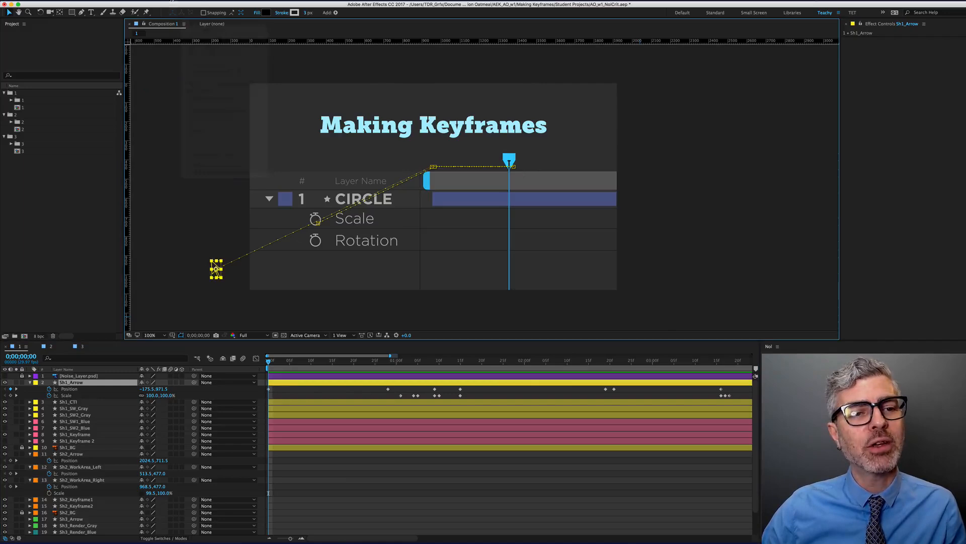
left_click(184, 23)
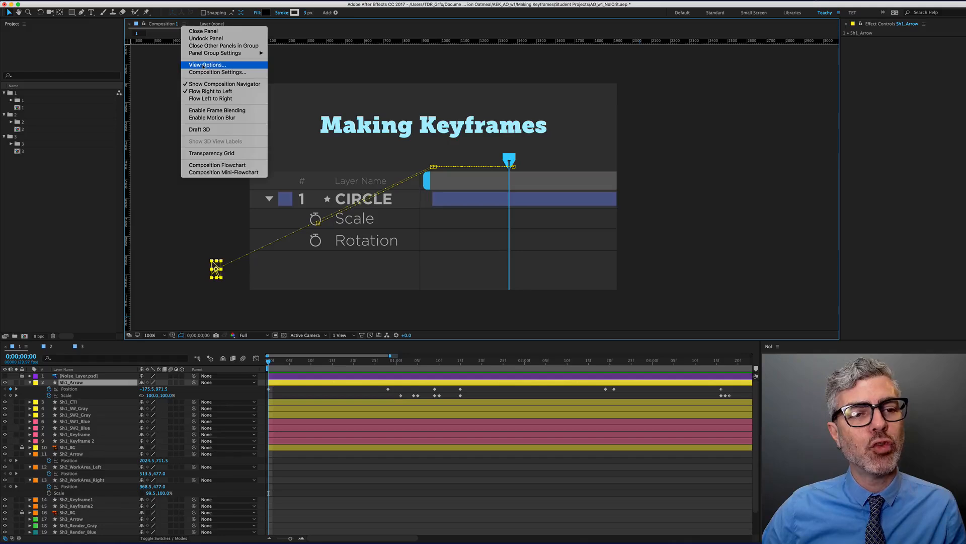
left_click(204, 65)
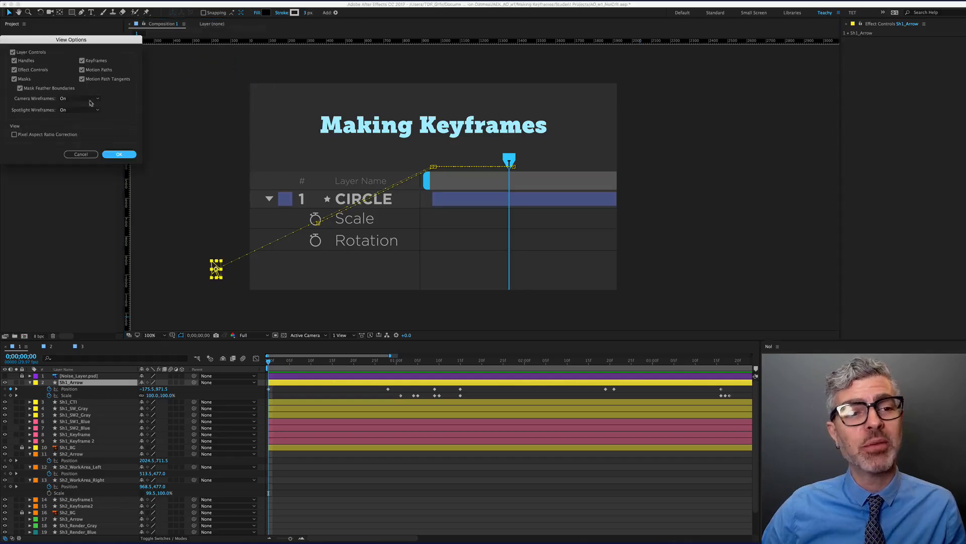
left_click(13, 53)
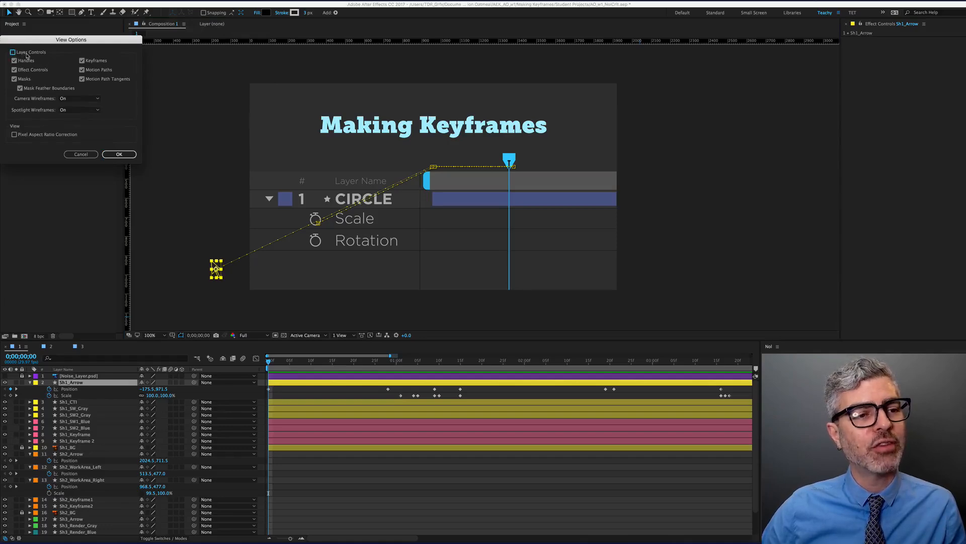
left_click(119, 154)
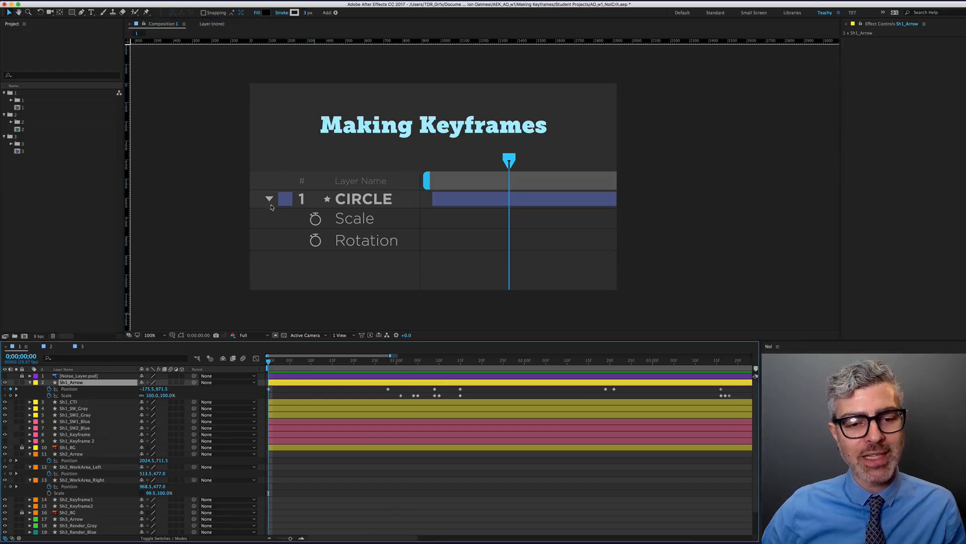
left_click_drag(283, 365, 351, 364)
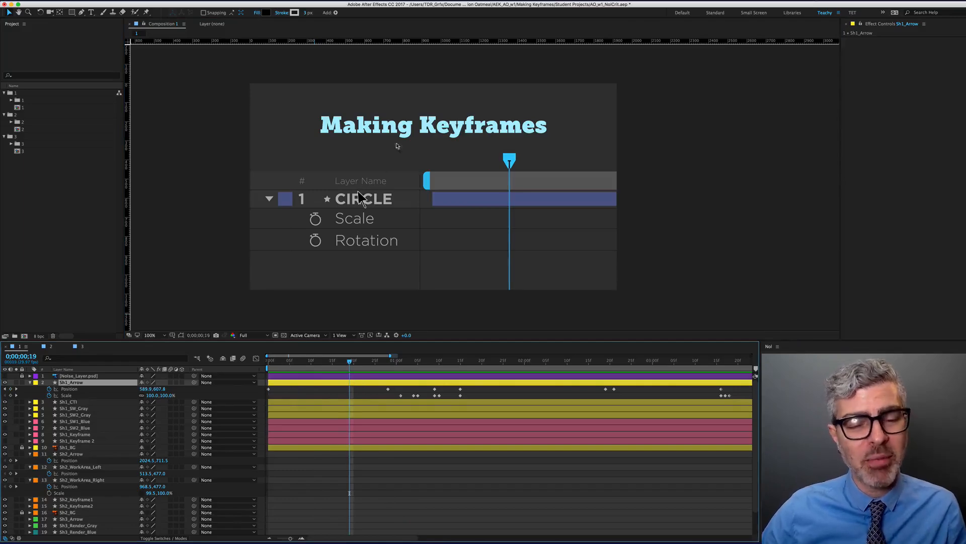
left_click(370, 395)
left_click(365, 385)
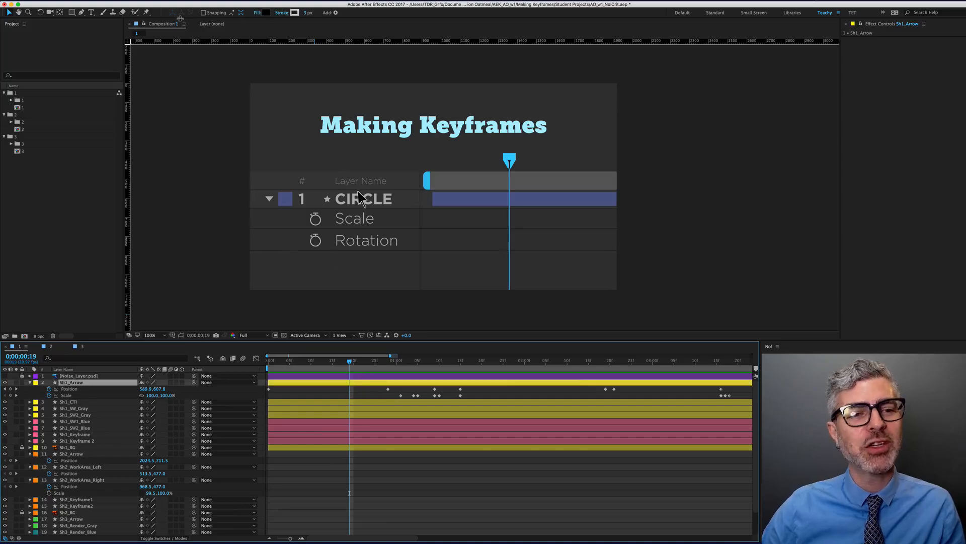
left_click(184, 24)
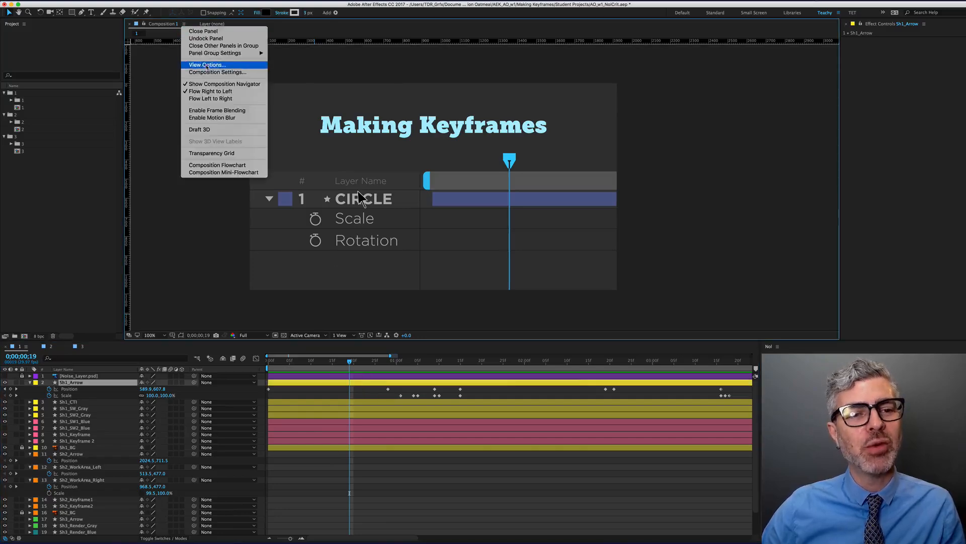
left_click(207, 65)
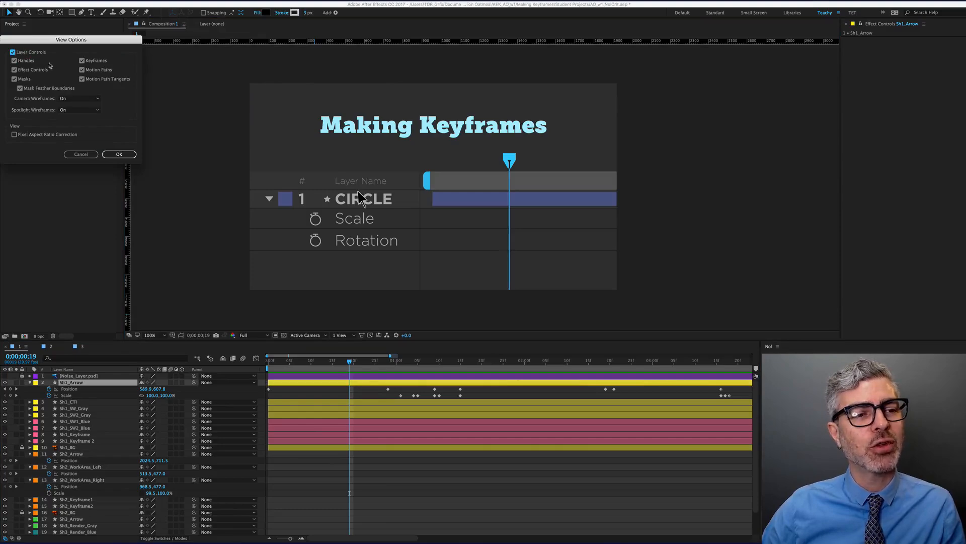
left_click(118, 155)
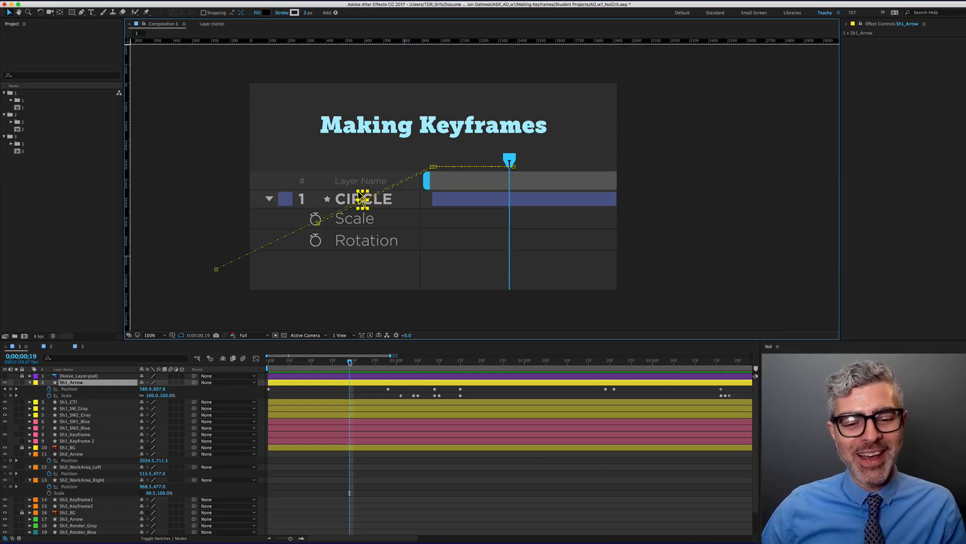
left_click_drag(350, 362, 392, 364)
left_click(377, 389)
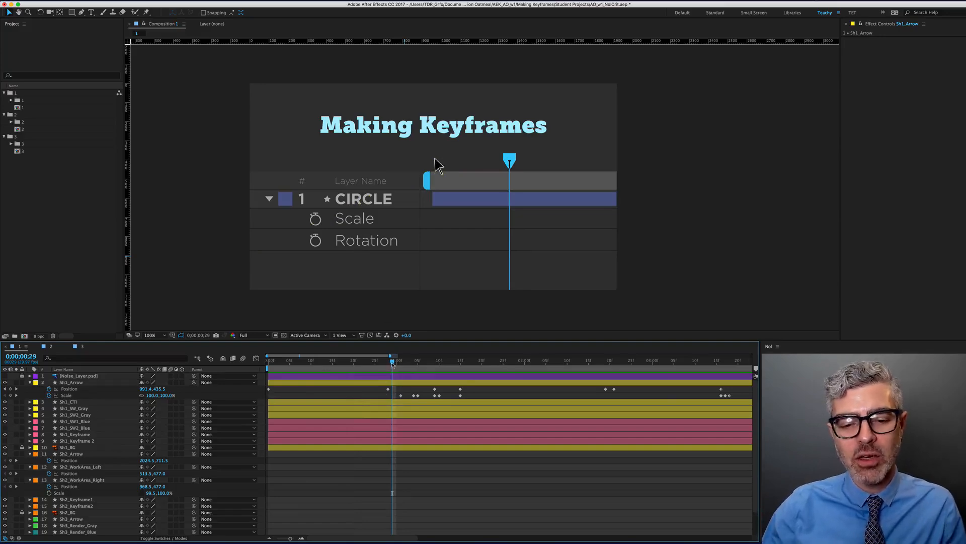
left_click_drag(392, 363, 366, 363)
left_click(387, 389)
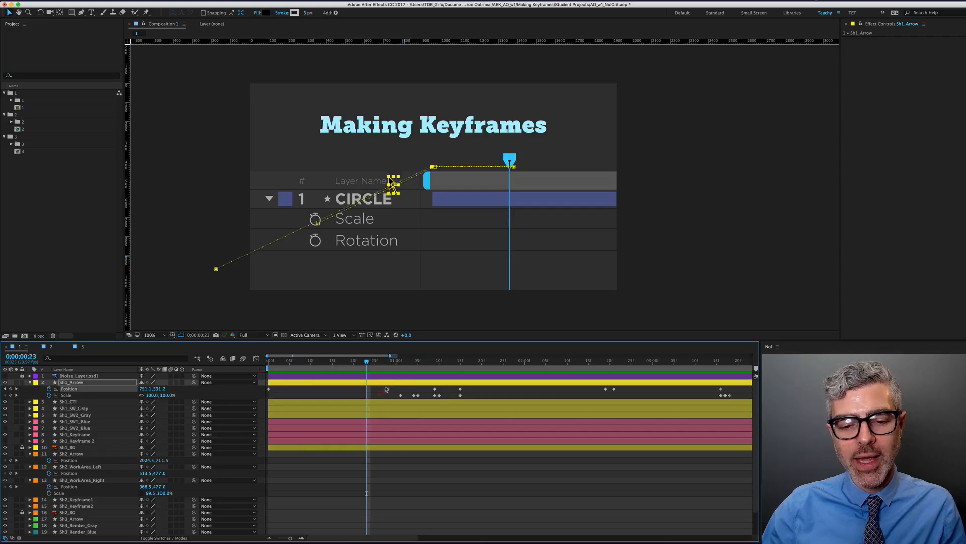
key("BackSpace")
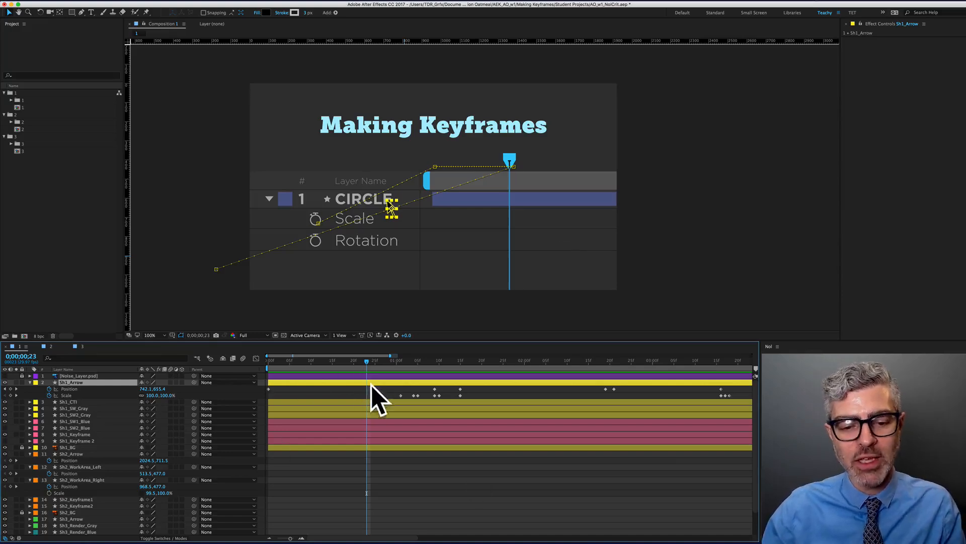
key("super+z")
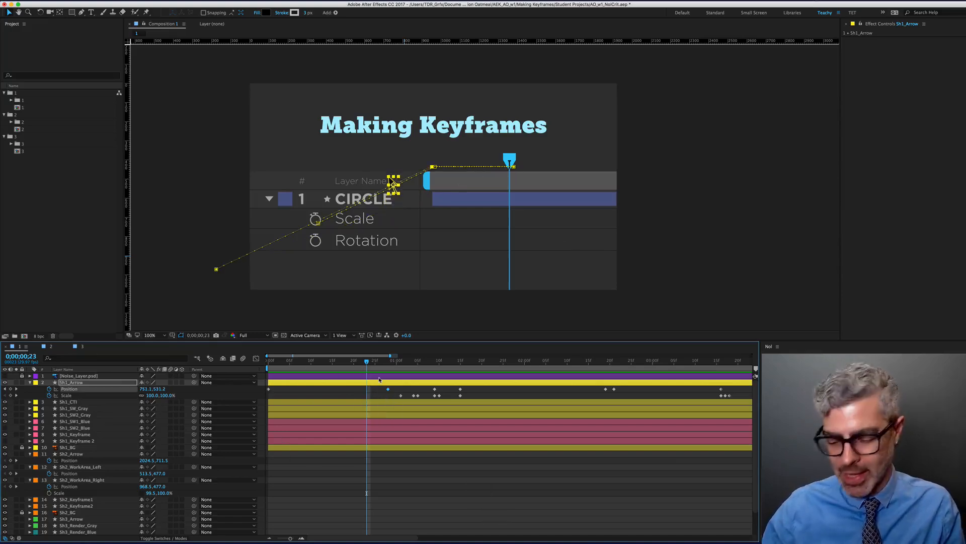
key("0")
key("space")
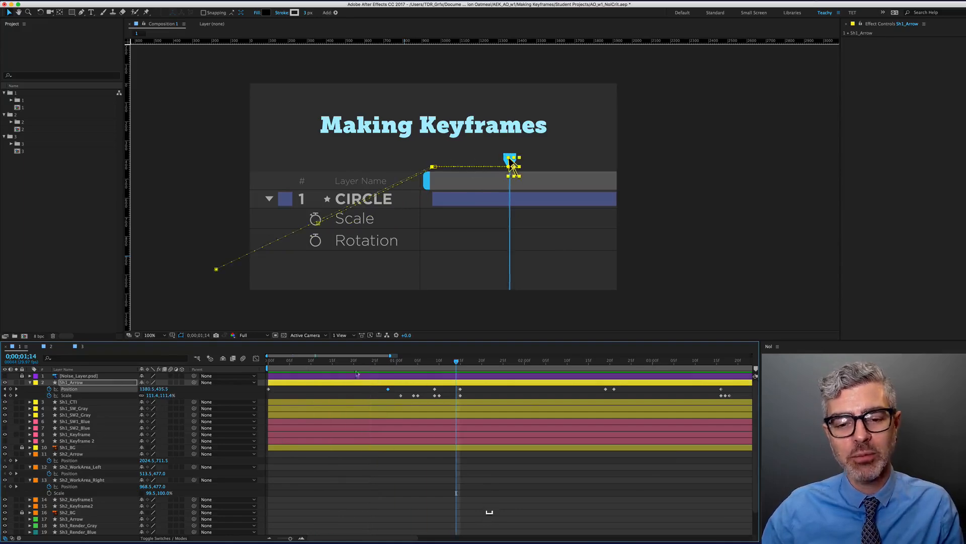
key("0")
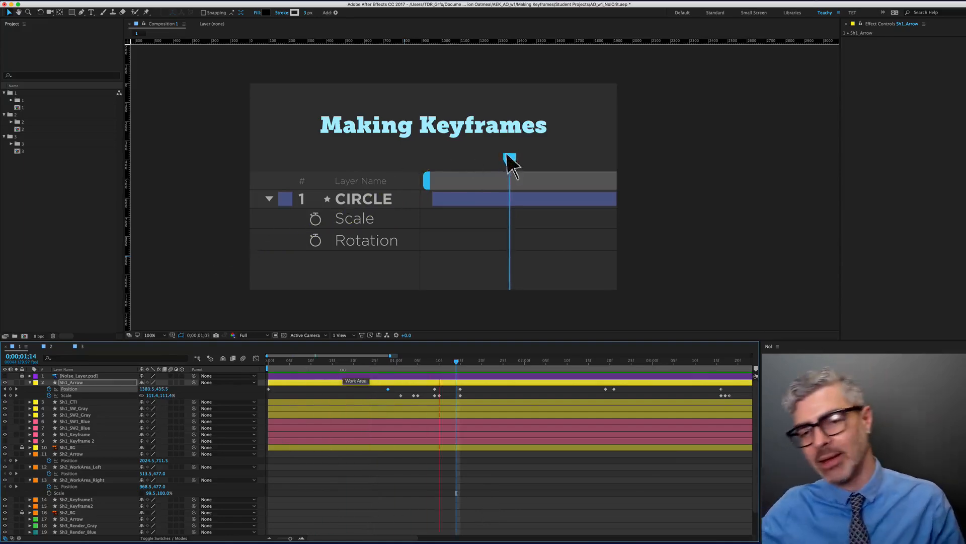
key("space")
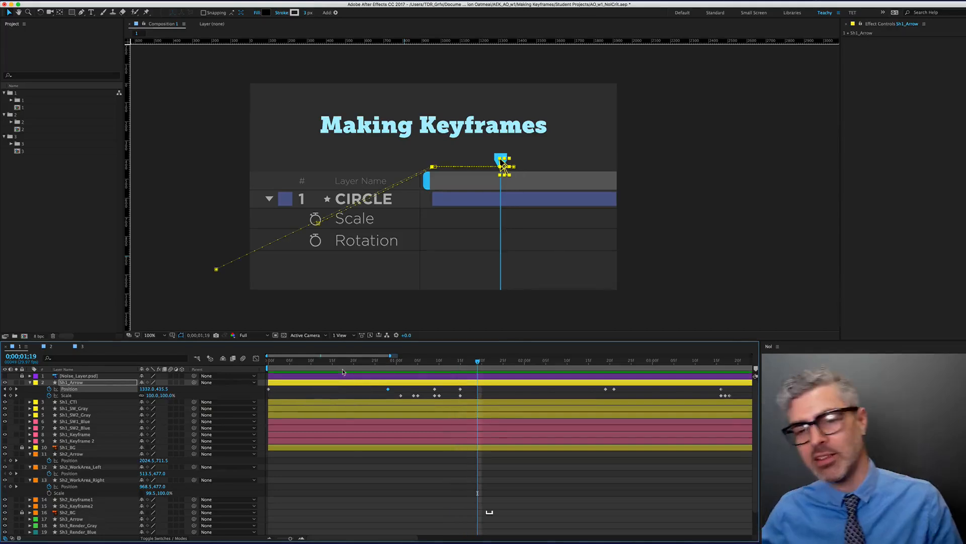
left_click(388, 388)
Delete the selected Position keyframe and step from 1;01 to 1;10 to check the arrow's scale pop
key("BackSpace")
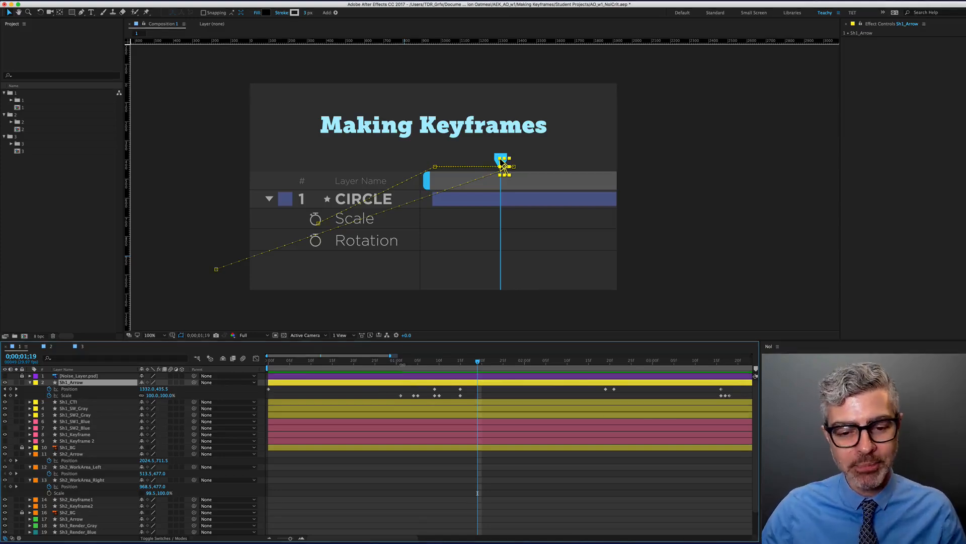
left_click(400, 361)
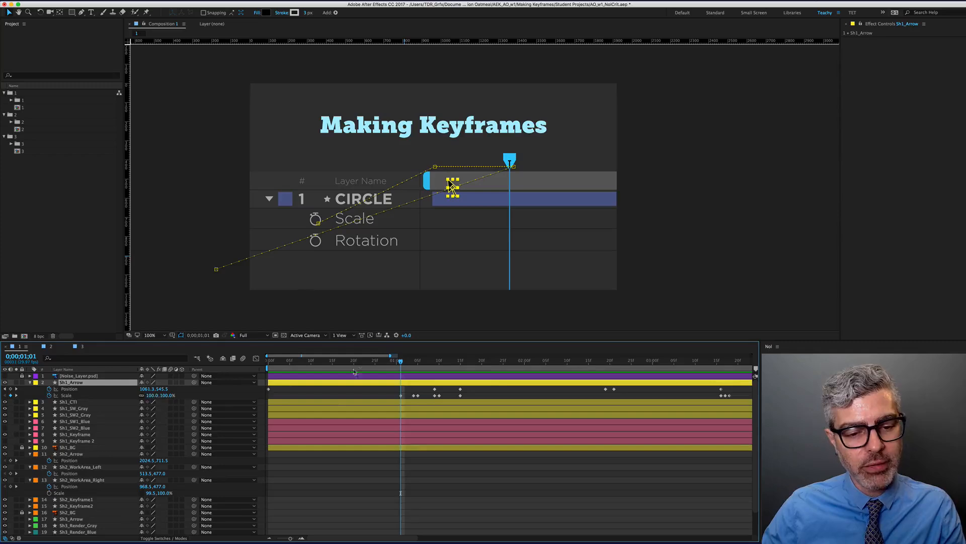
key("Page_Down")
key("Page_Down")
key("Page_Down")
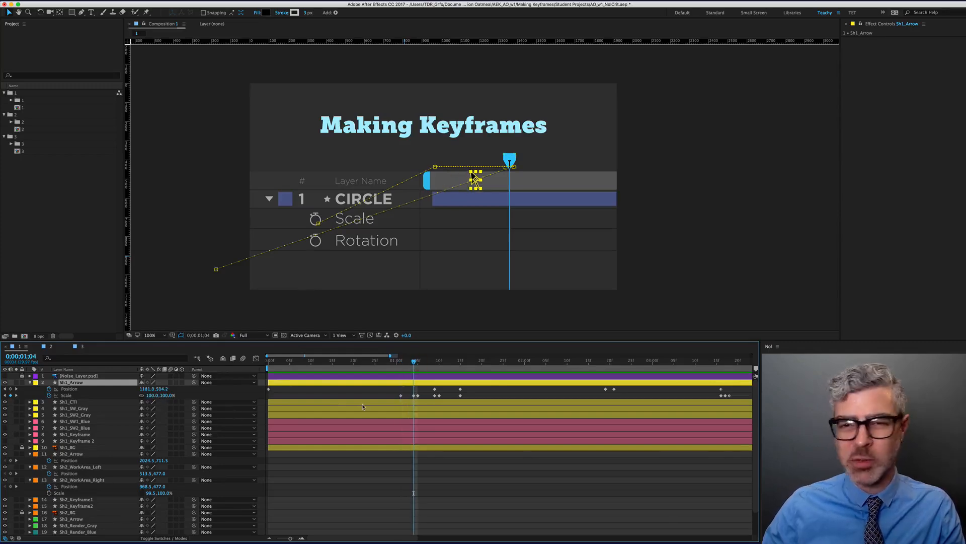
key("Page_Down")
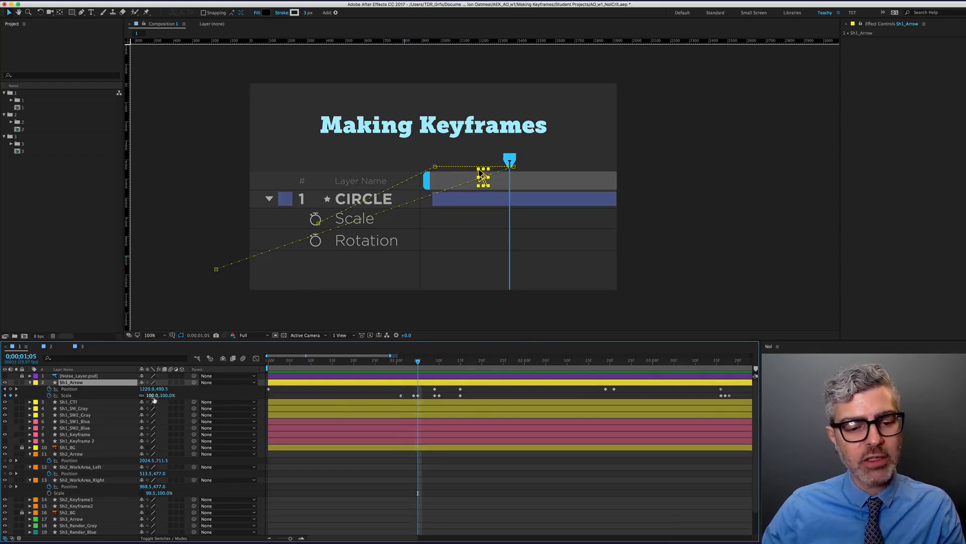
left_click(435, 361)
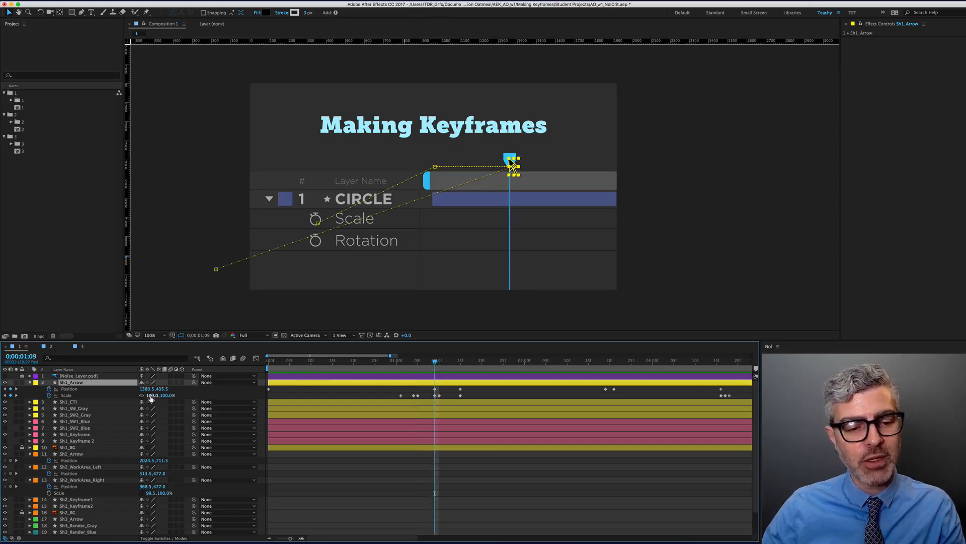
left_click(439, 362)
left_click(436, 362)
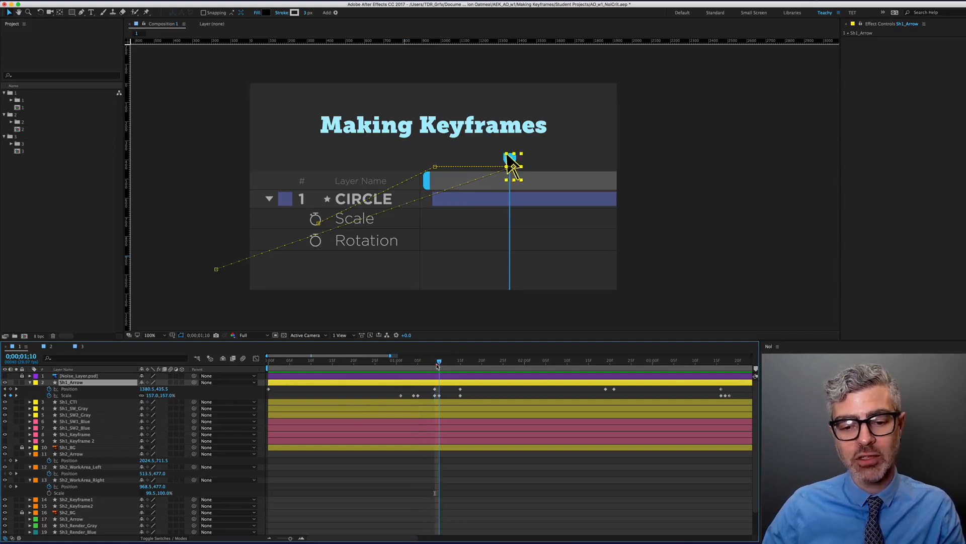
Marquee-select and delete the arrow's three early Scale keyframes
left_click(403, 396)
left_click_drag(403, 396, 423, 392)
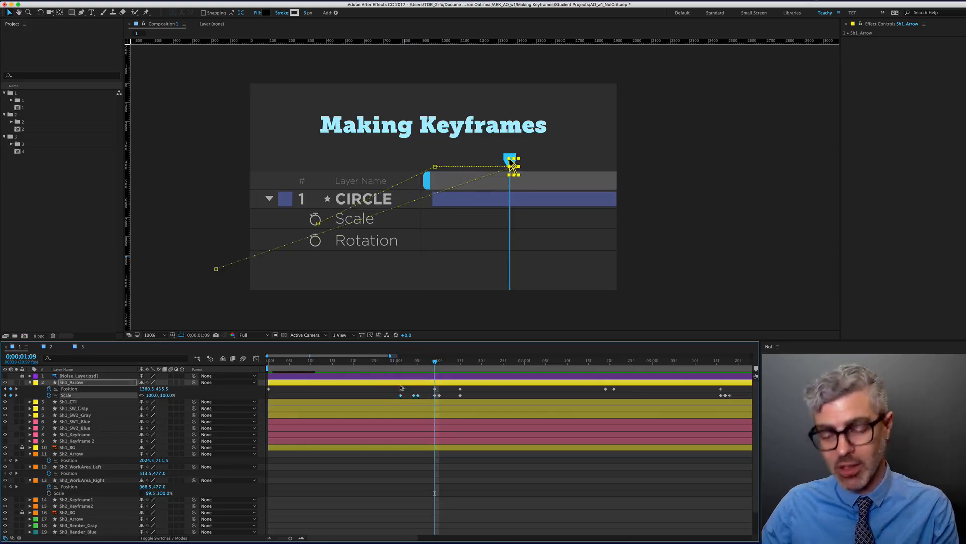
key("BackSpace")
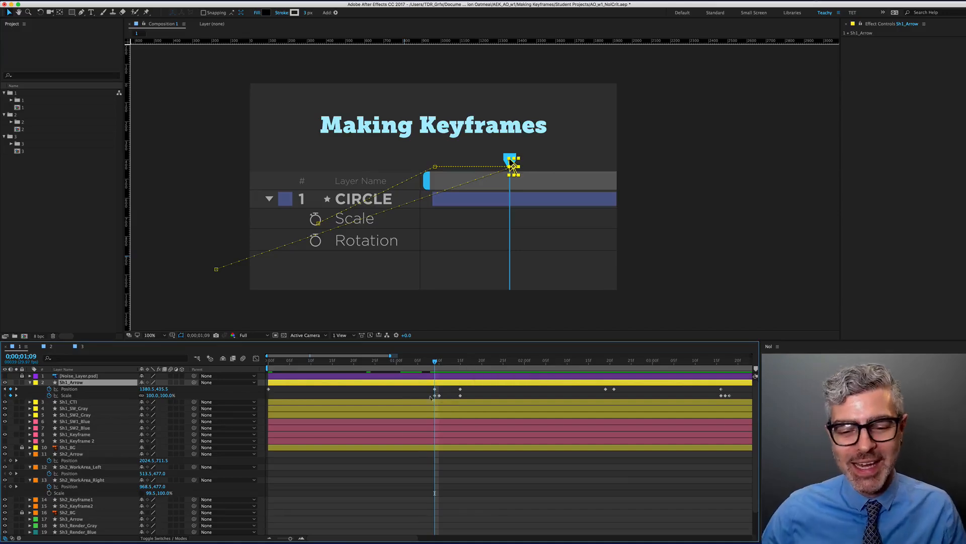
key("alt")
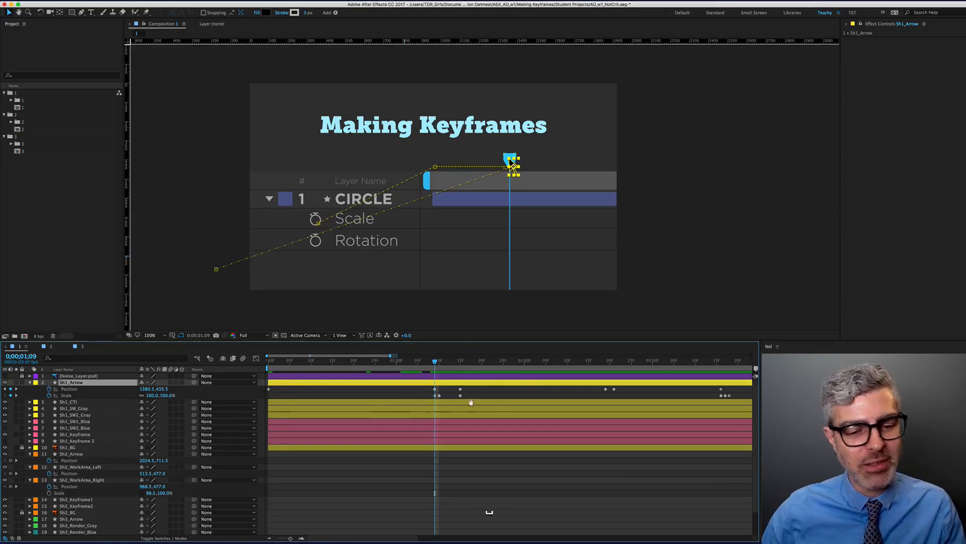
scroll(394, 409, "right", 3)
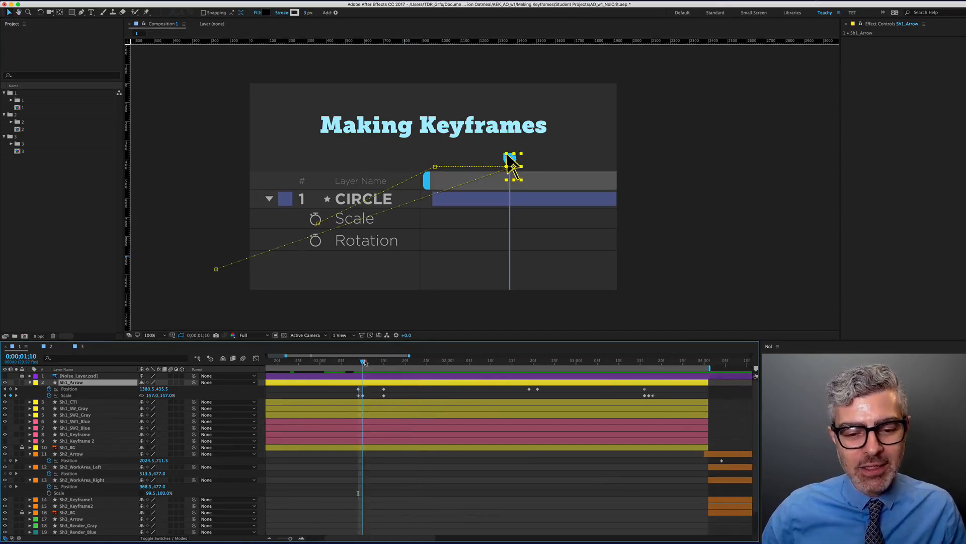
Set the arrow's Scale to 110% at 1;10
left_click_drag(358, 362, 363, 367)
scroll(362, 375, "up", 5, "alt")
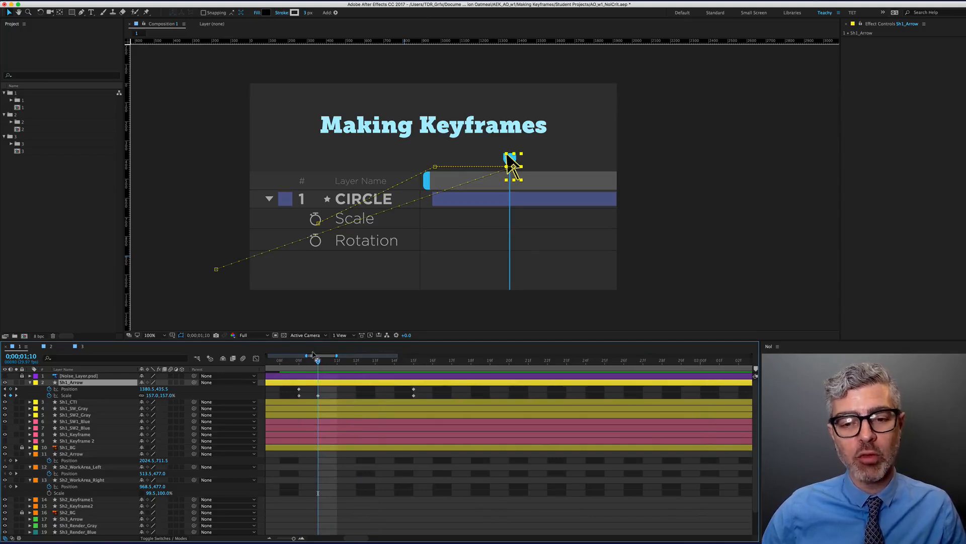
left_click_drag(367, 428, 393, 431)
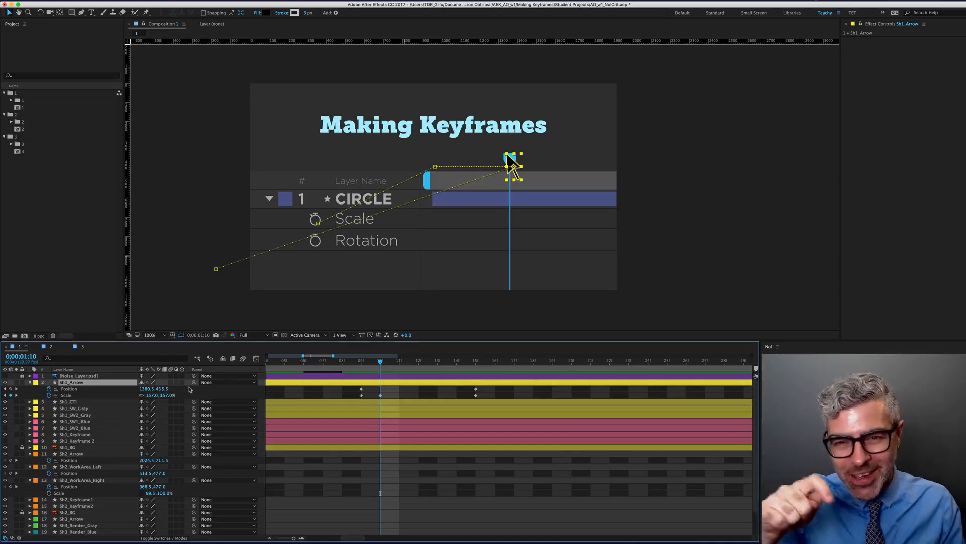
left_click(151, 395)
type("110")
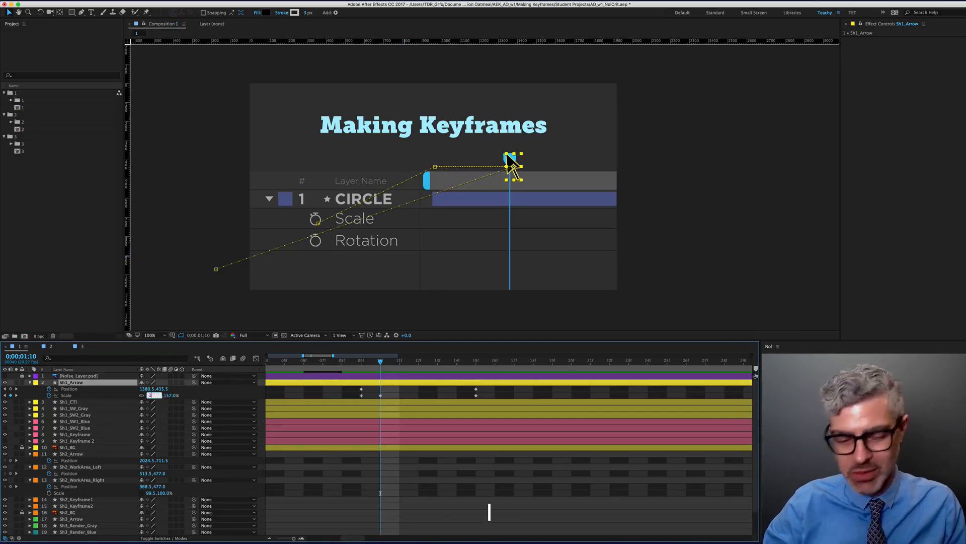
key("Return")
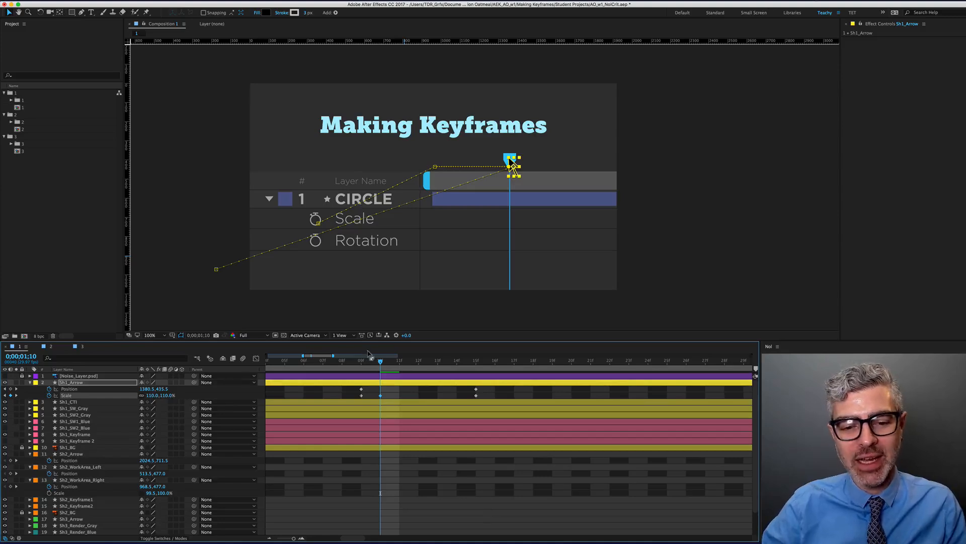
Move the 110% Scale keyframe to frame 1;13
left_click(334, 366)
left_click_drag(333, 366, 361, 367)
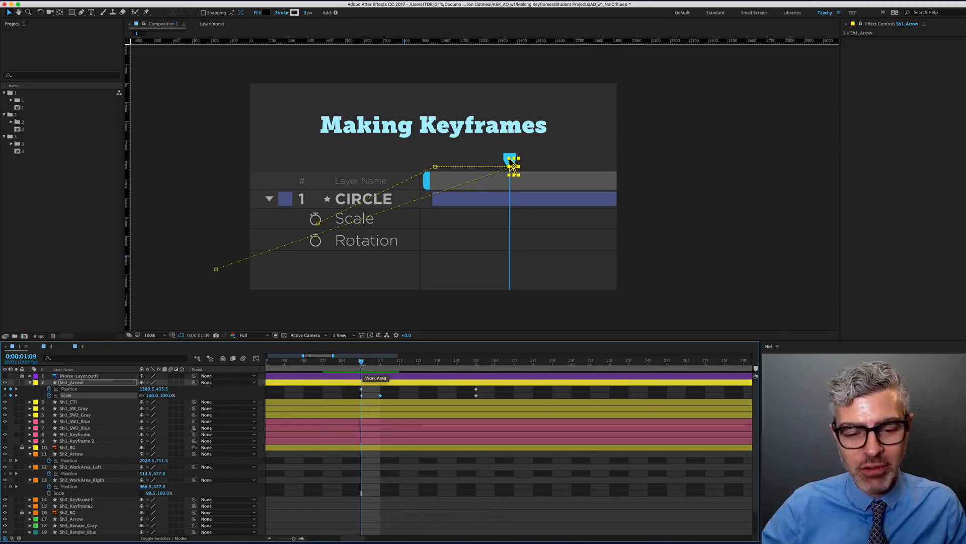
key("Page_Down")
key("Page_Down")
key("Page_Down")
key("Page_Down")
key("Page_Down")
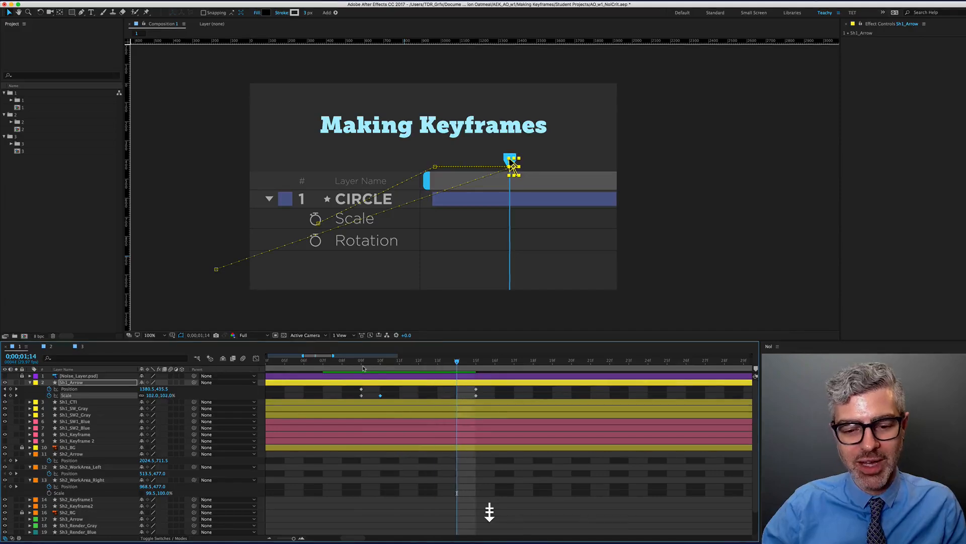
key("Page_Up")
key("alt+Right")
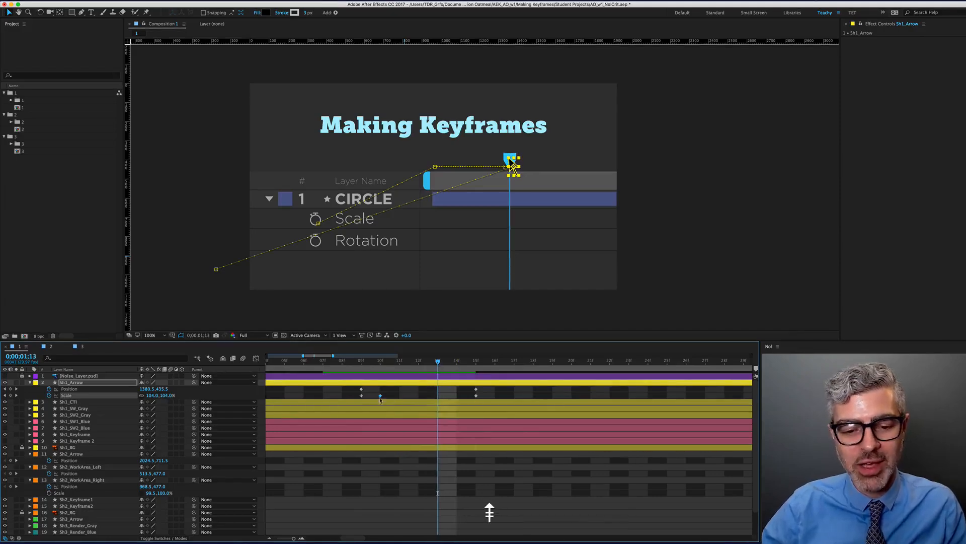
left_click_drag(400, 395, 438, 369)
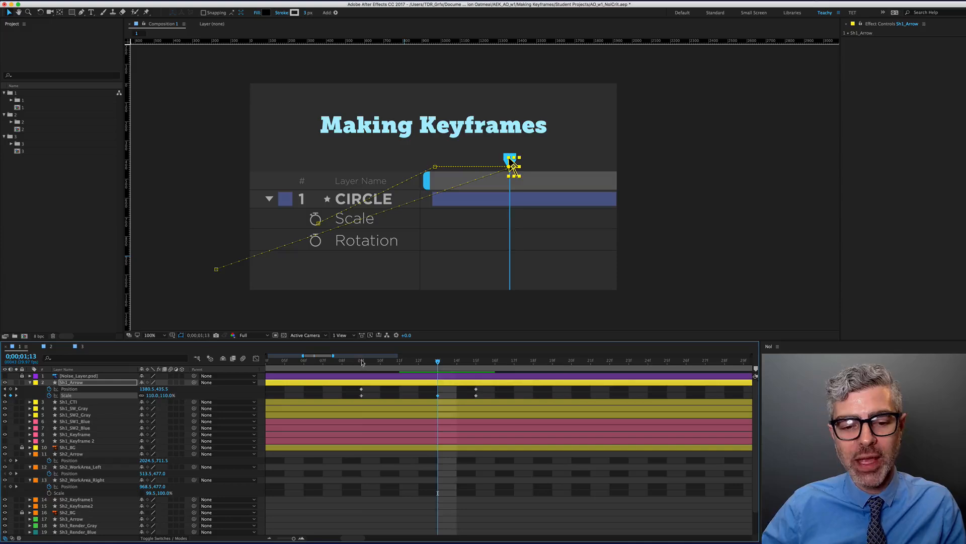
left_click_drag(362, 361, 474, 372)
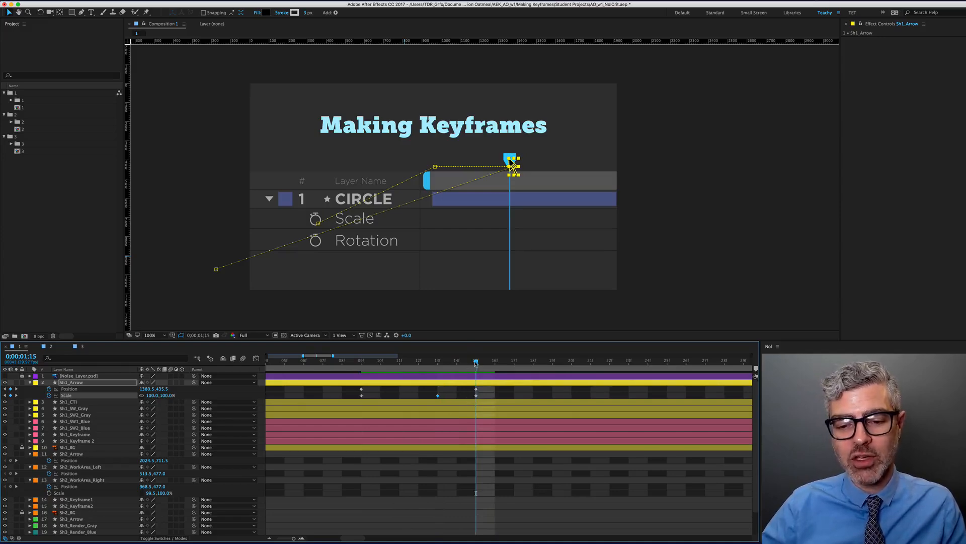
mouse_move(470, 371)
left_mouse_down()
mouse_move(430, 368)
mouse_move(476, 367)
left_mouse_up()
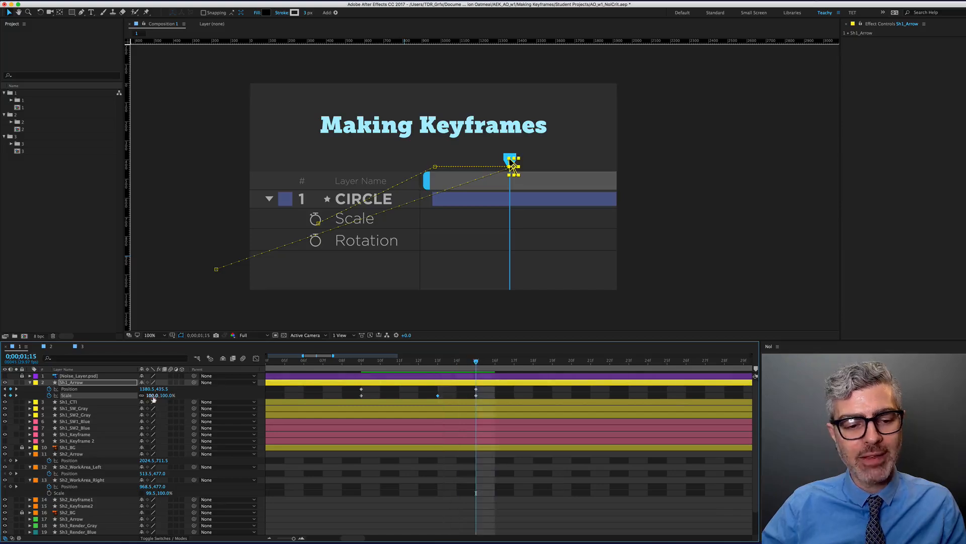
Set Scale to 90% at 1;15 and move the final 100% Scale keyframe to 1;19
left_click_drag(476, 395, 514, 395)
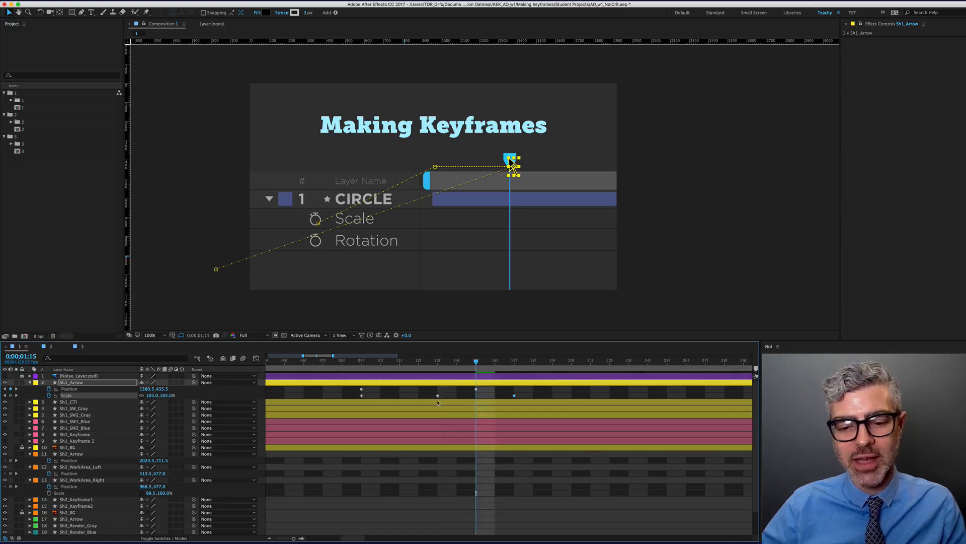
left_click(153, 395)
type("90")
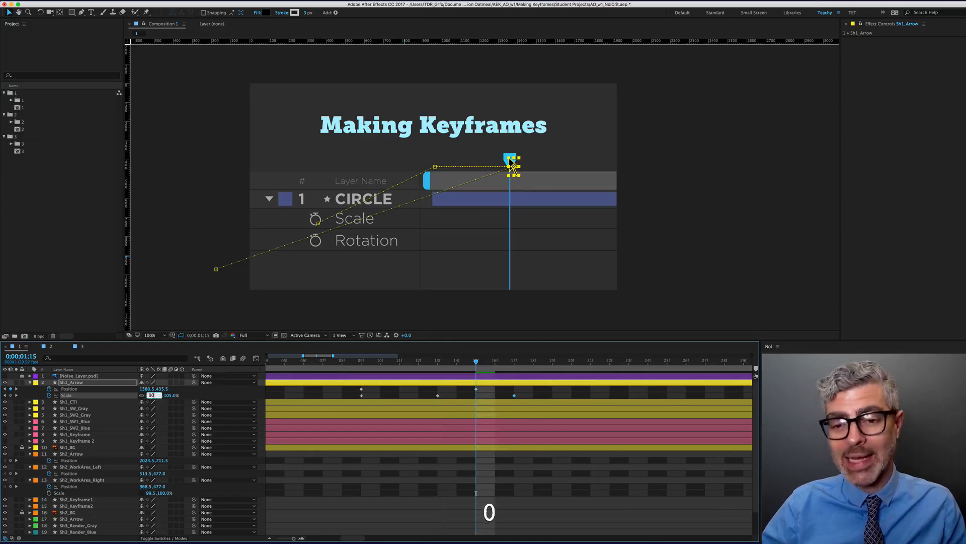
key("Return")
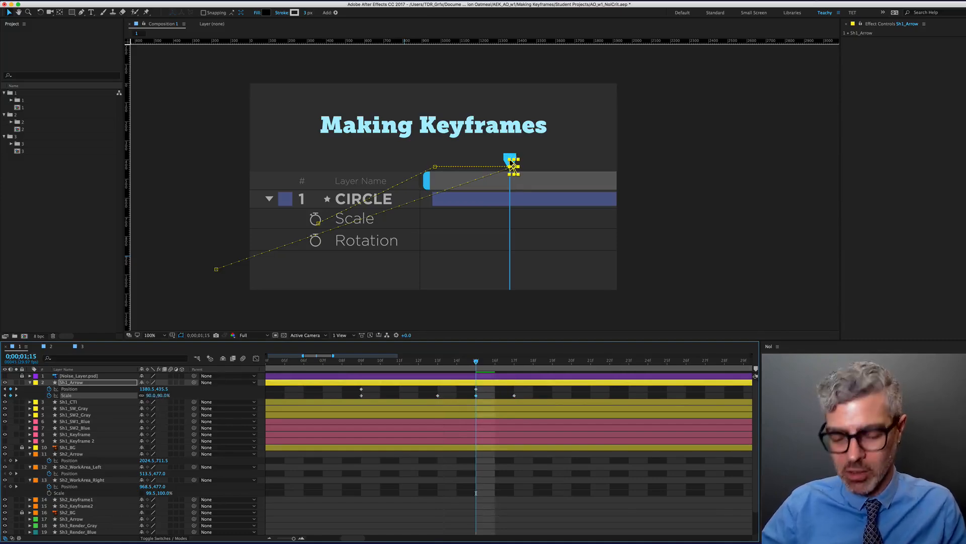
key("Page_Down")
key("Page_Down")
key("Page_Down")
key("Page_Down")
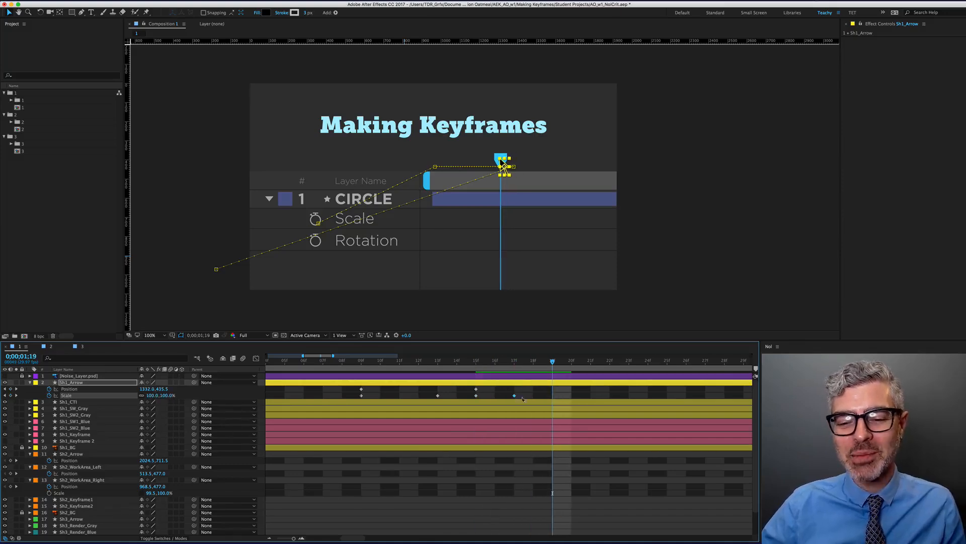
left_click_drag(514, 395, 548, 395)
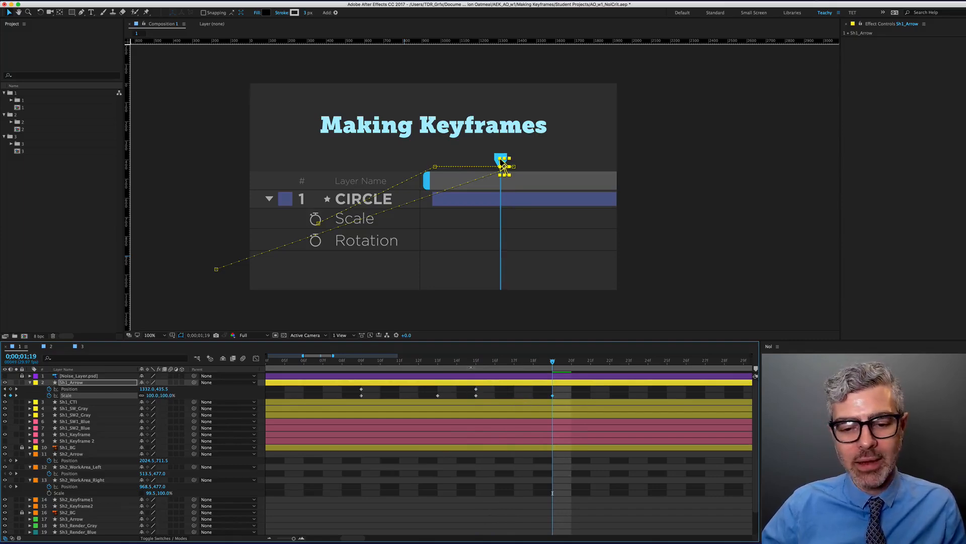
left_click_drag(461, 363, 511, 369)
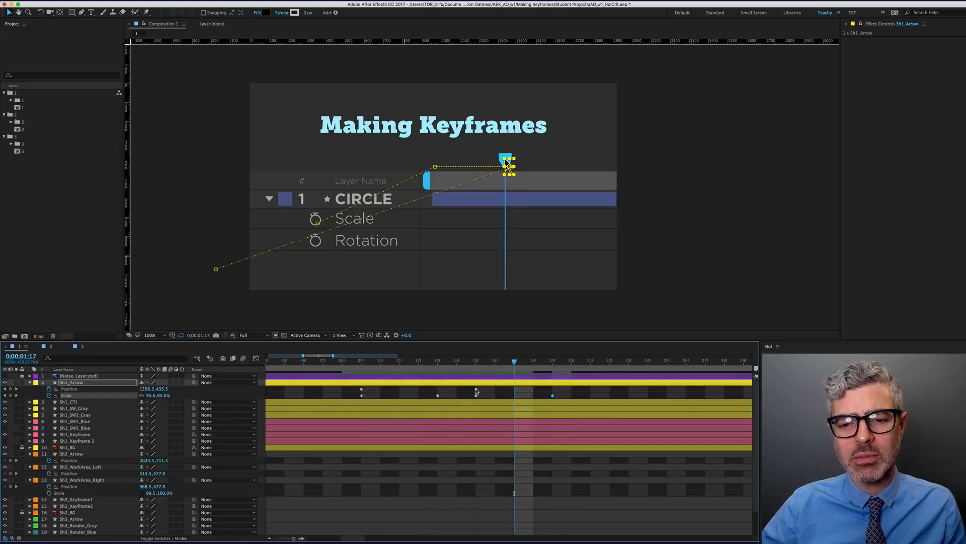
Move the arrow's last Position keyframe from 15f to 19f
left_click(476, 390)
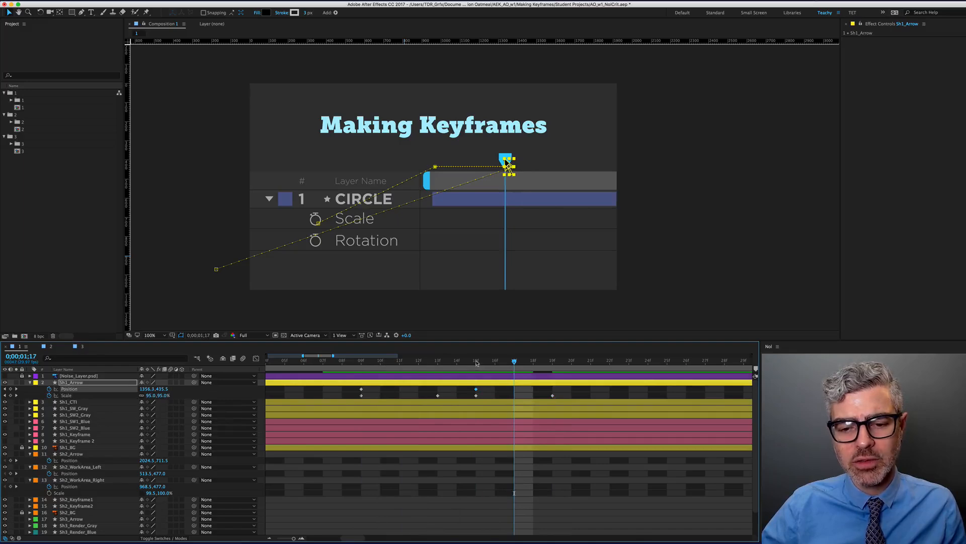
key("Page_Down")
key("Page_Down")
key("BackSpace")
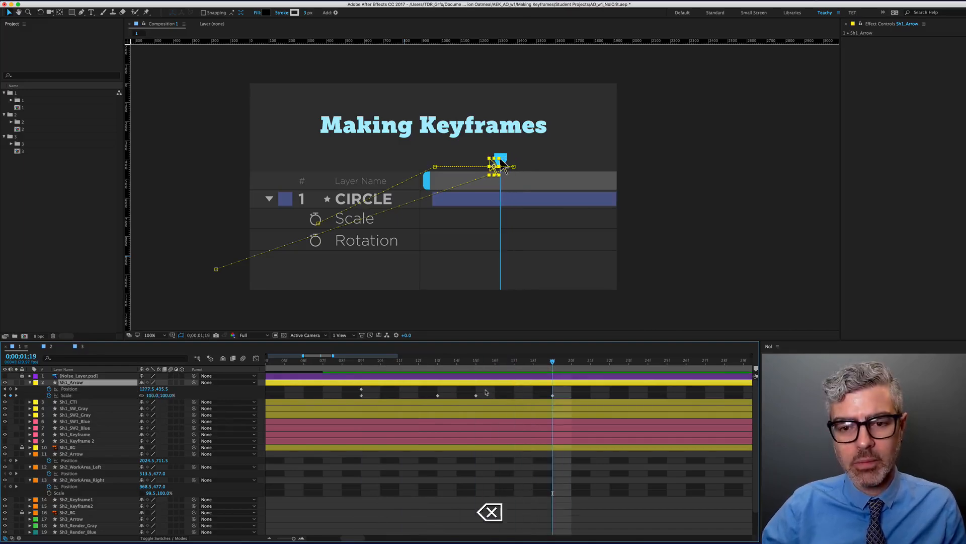
key("super+z")
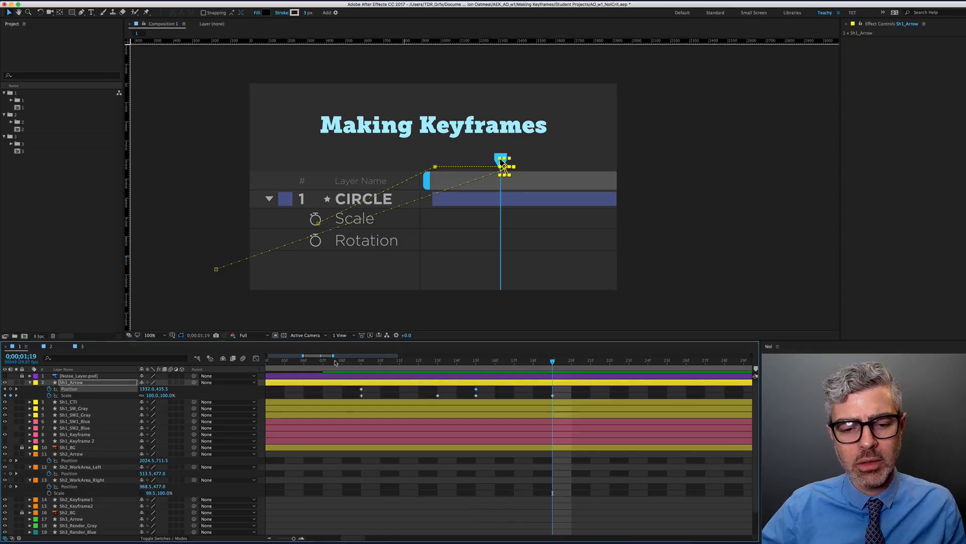
left_click_drag(336, 362, 586, 373)
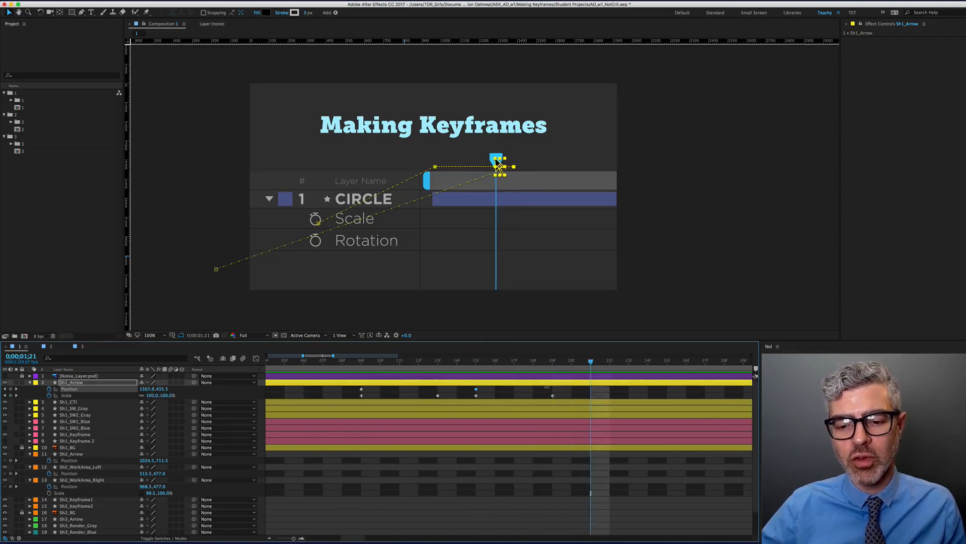
scroll(543, 390, "down", 3)
left_click_drag(504, 389, 526, 396)
Reveal Sh1_CTI's keyframes and move its time marker right to 1360.3 at 1;19
key("j")
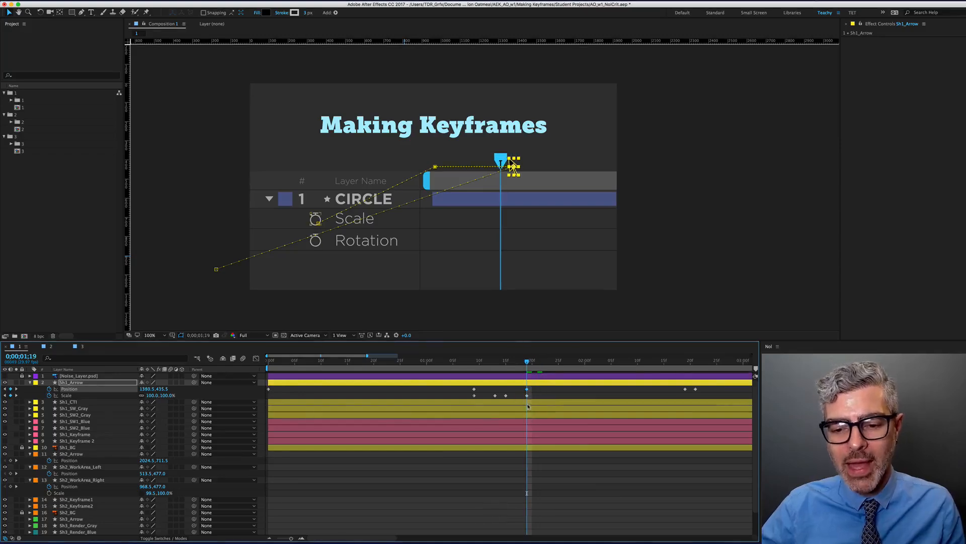
left_click(506, 161)
key("u")
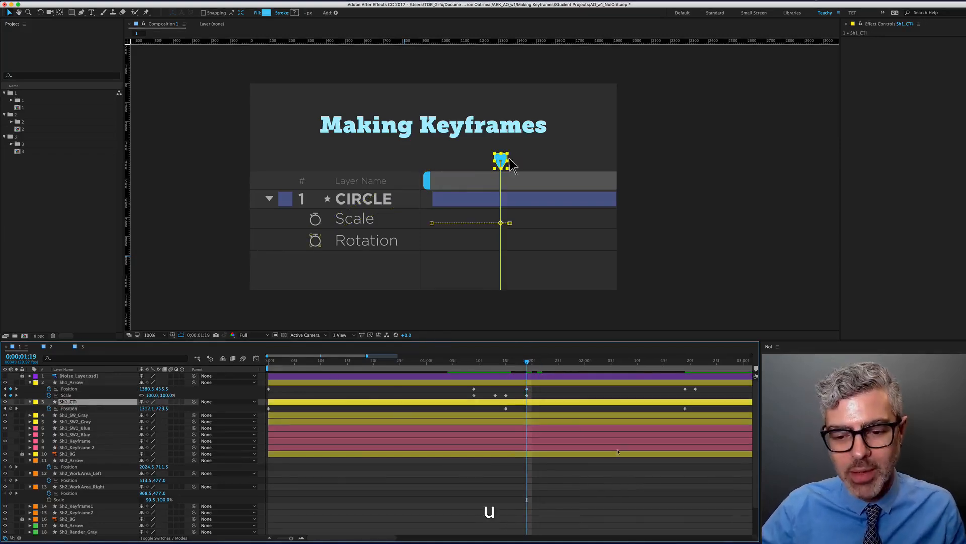
left_click_drag(510, 162, 514, 166)
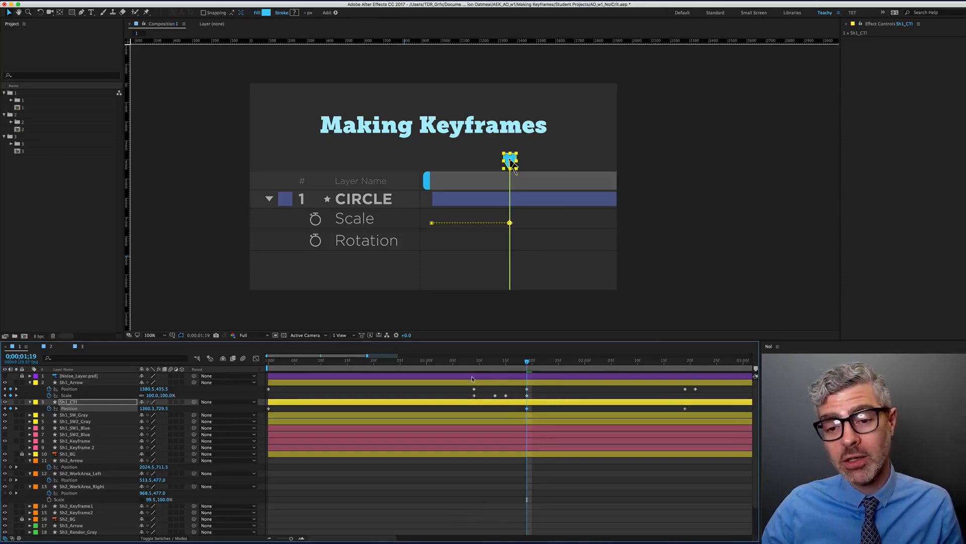
left_click_drag(475, 364, 517, 362)
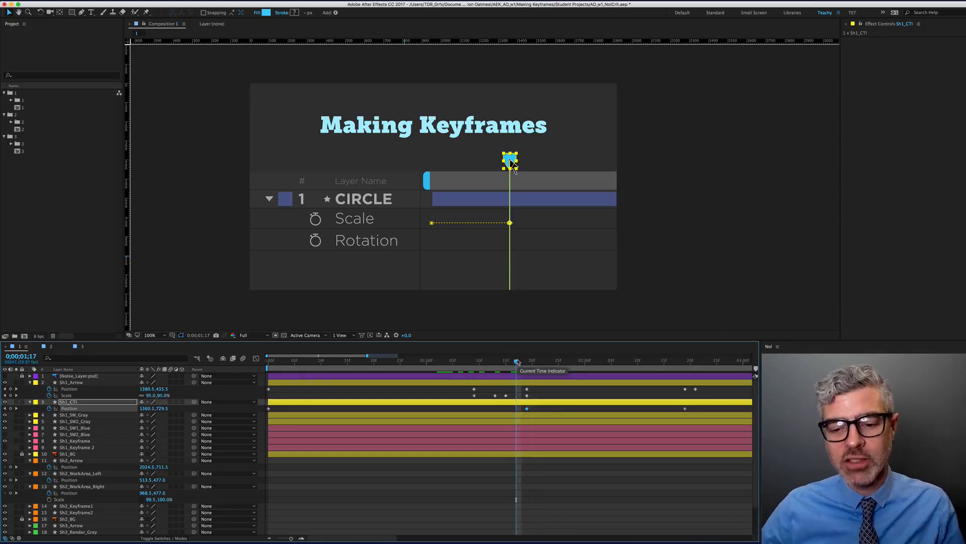
Move the arrow's Position keyframes to about 1;19 and shift its Scale keyframes two frames later
key("alt")
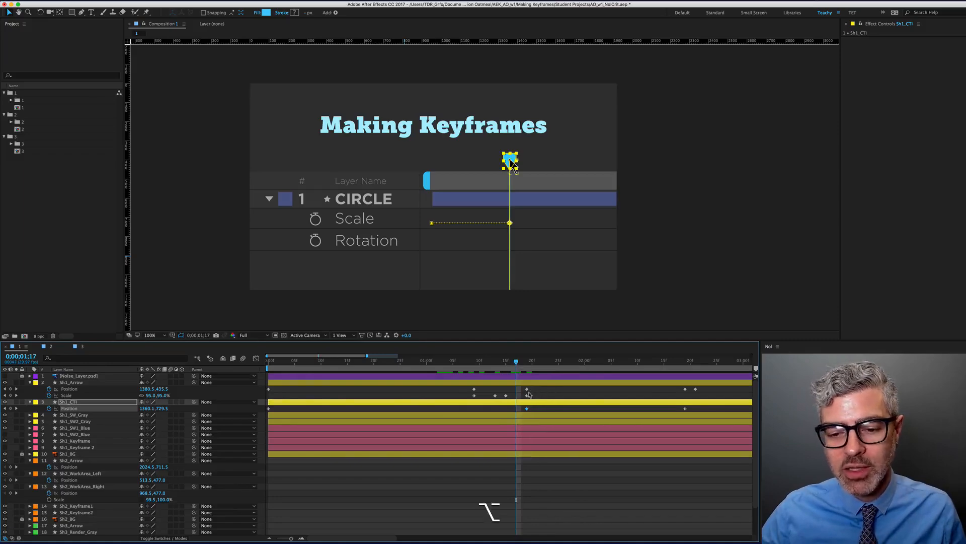
scroll(528, 395, "down", 2)
left_click(445, 389, "shift")
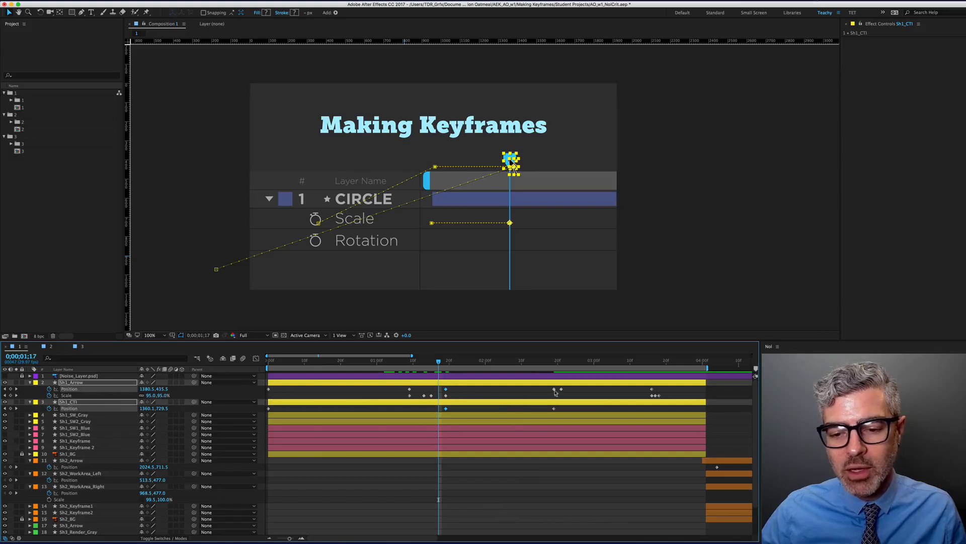
left_click_drag(444, 392, 470, 390)
left_click_drag(380, 393, 445, 403)
left_click_drag(409, 396, 426, 398)
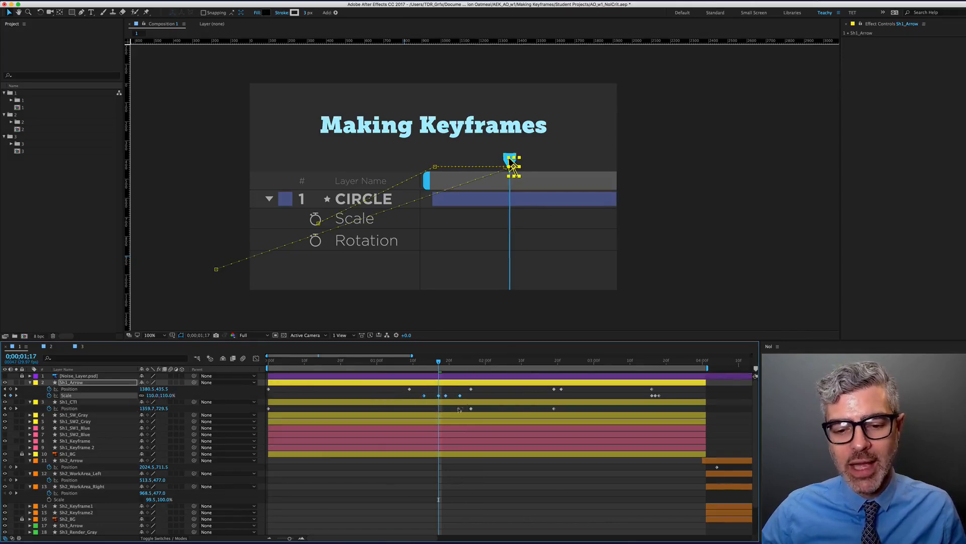
left_click_drag(413, 363, 413, 363)
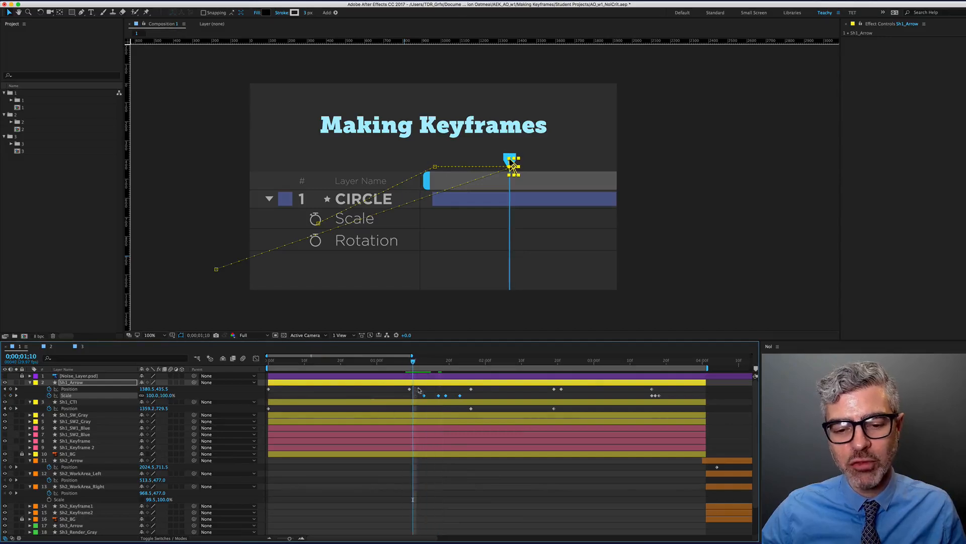
left_click(471, 394)
Preview the arrow animation within the fitted work area, then switch to Composition 2
key("alt+super+b")
key("alt+super+0")
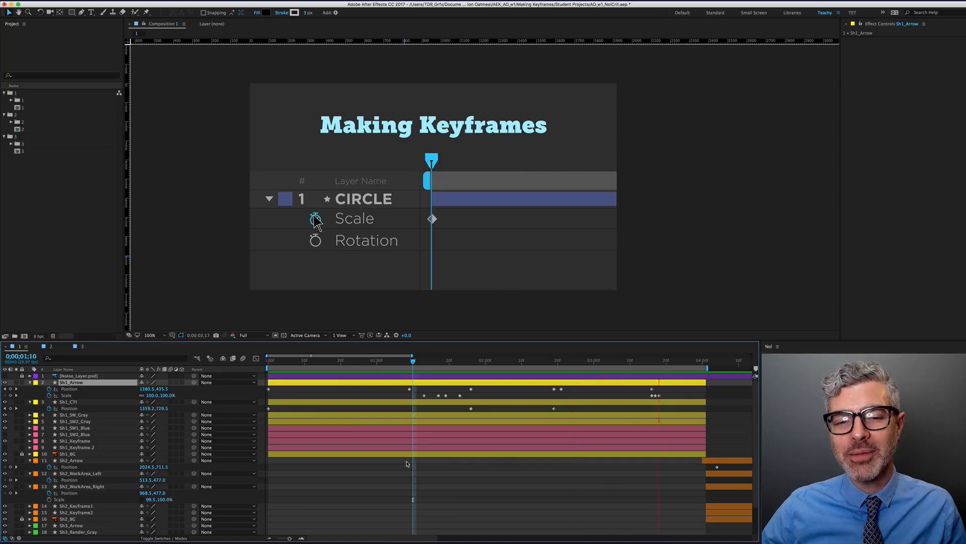
key("0")
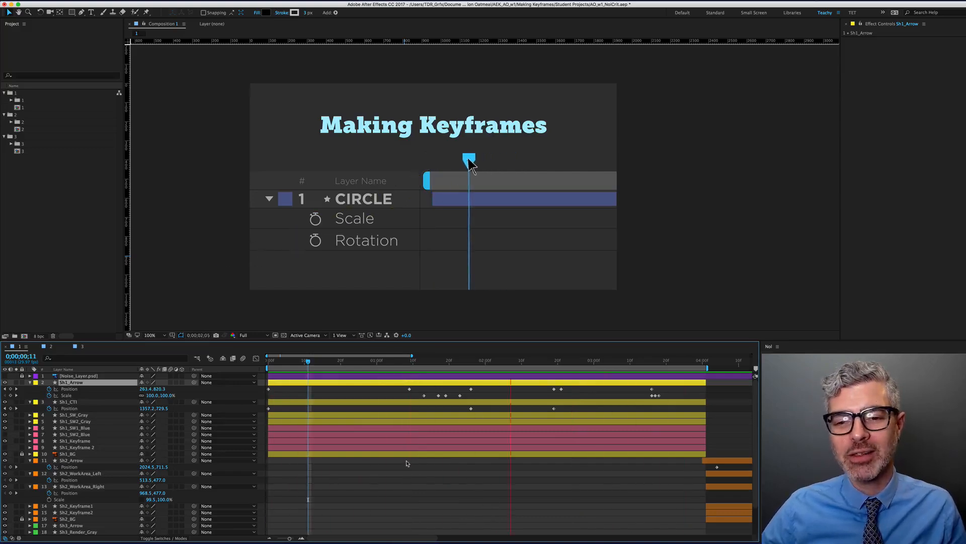
key("space")
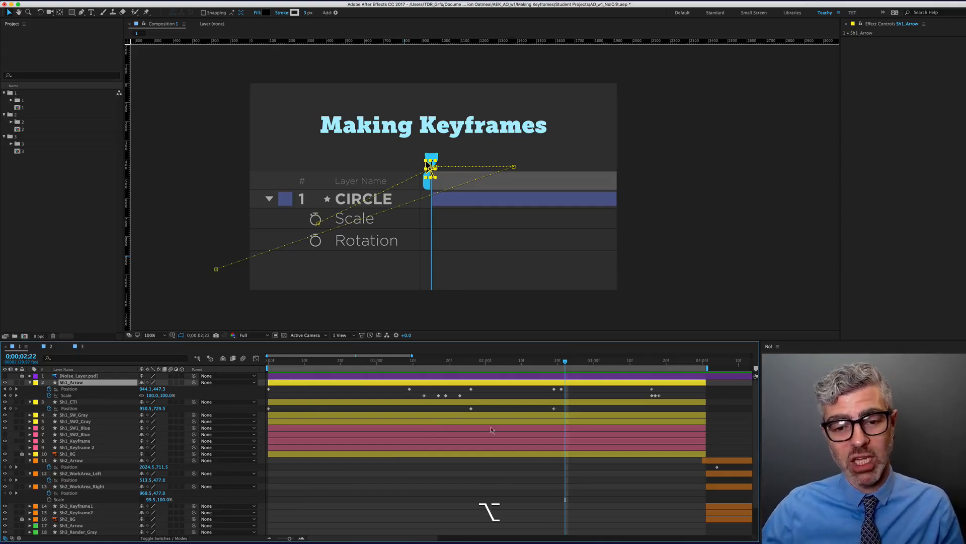
scroll(478, 357, "down", 6)
left_click_drag(431, 364, 247, 342)
key("space")
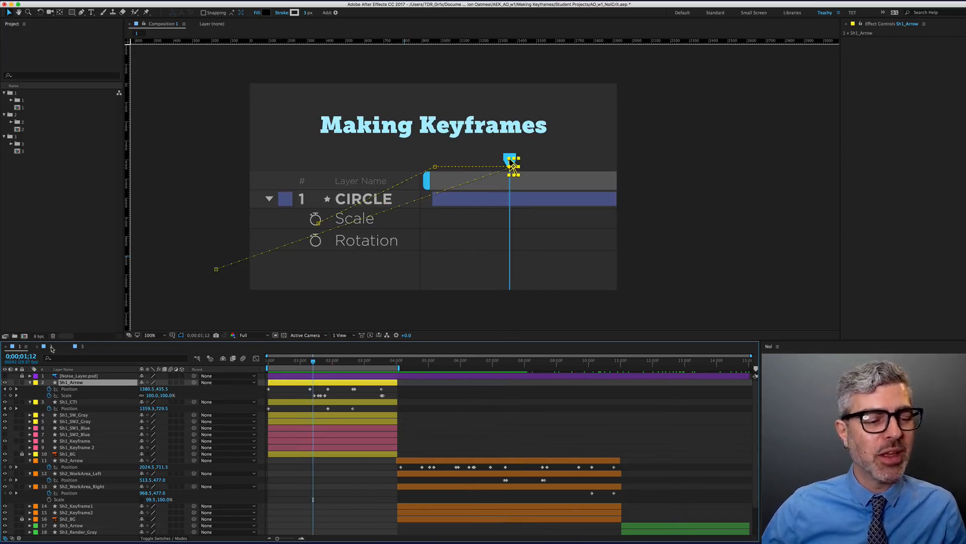
left_click(51, 347)
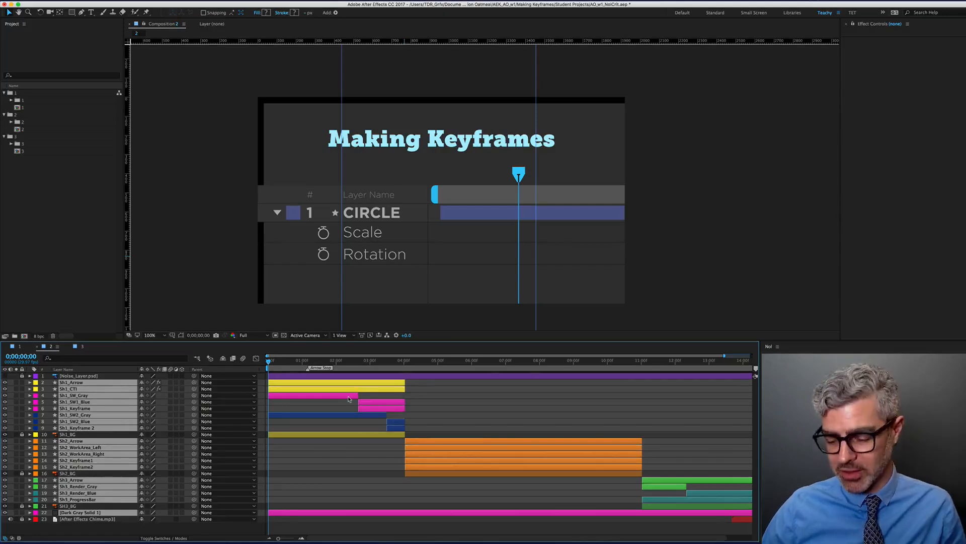
key("KP_0")
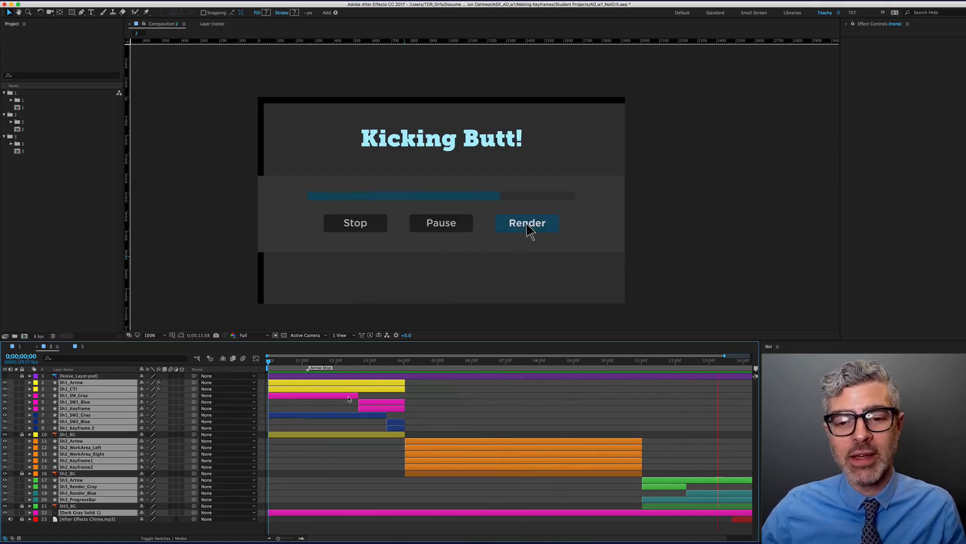
scroll(343, 413, "down", 2)
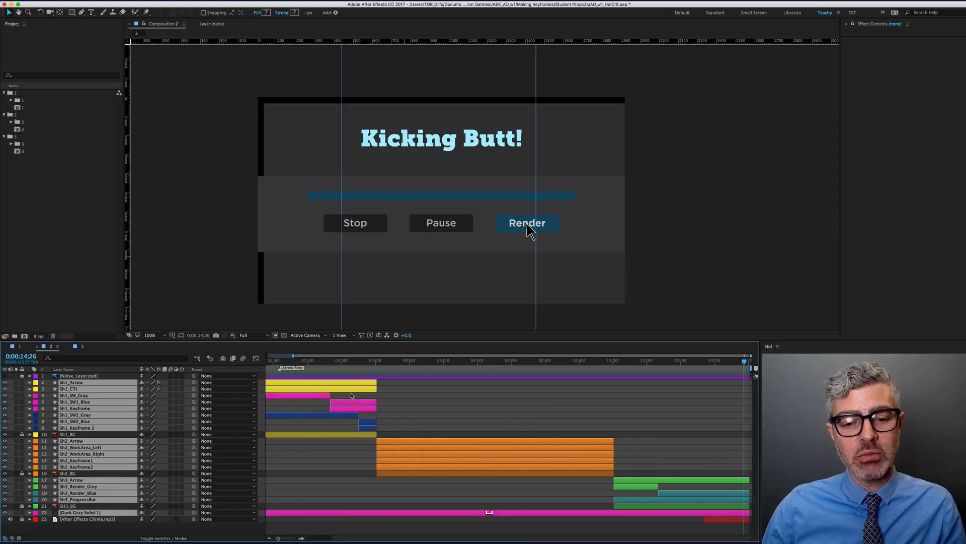
scroll(318, 437, "up", 1)
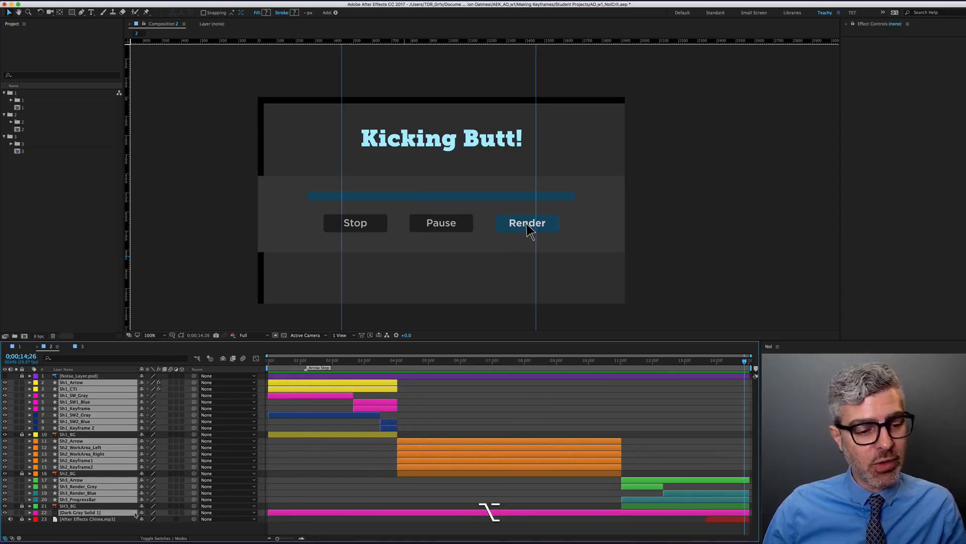
left_click(104, 530)
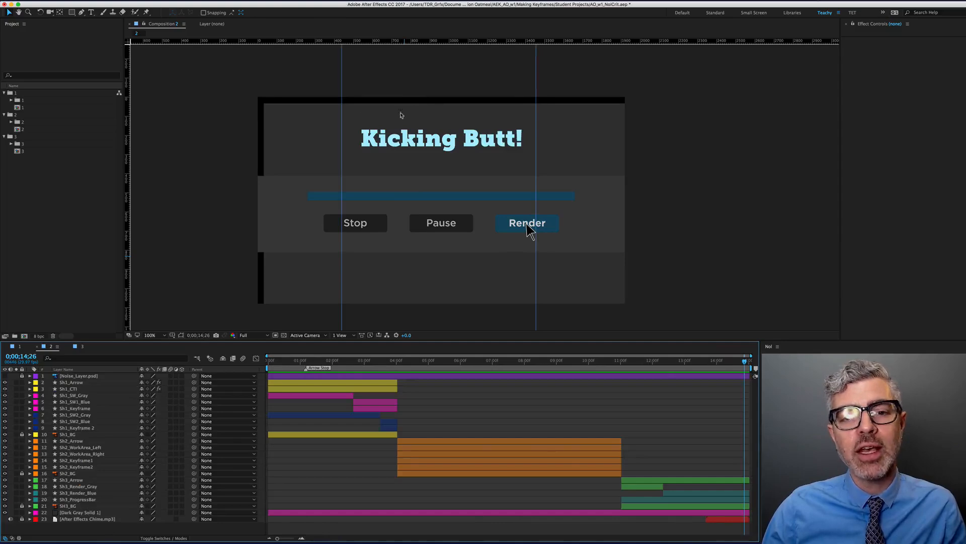
left_click(98, 513)
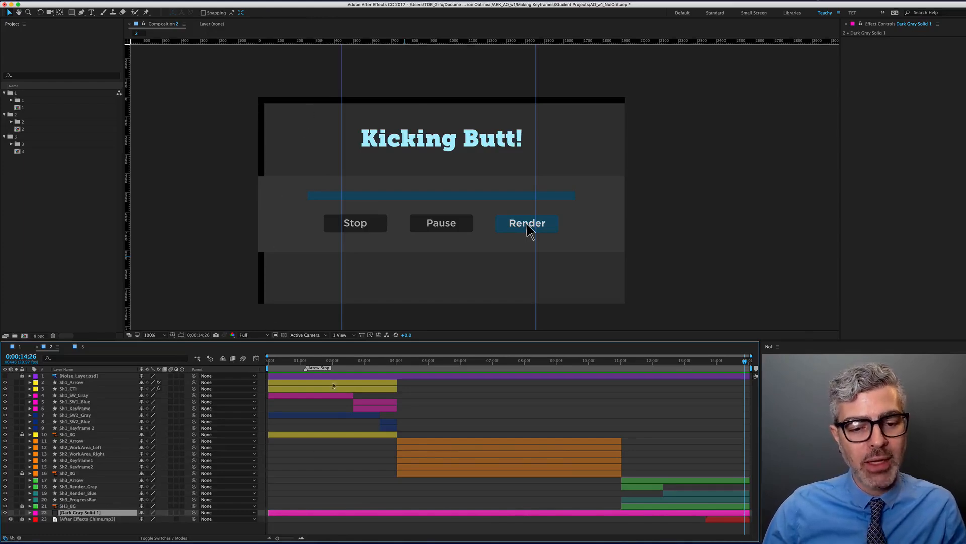
left_click(87, 383)
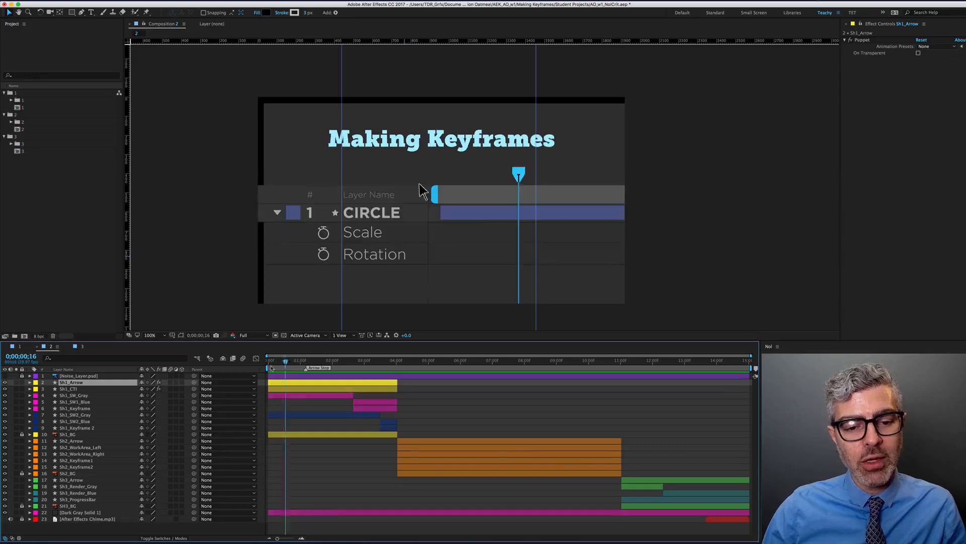
Turn on Layer Controls in the Composition viewer's View Options
mouse_move(285, 360)
left_mouse_down()
mouse_move(311, 360)
mouse_move(299, 367)
left_mouse_up()
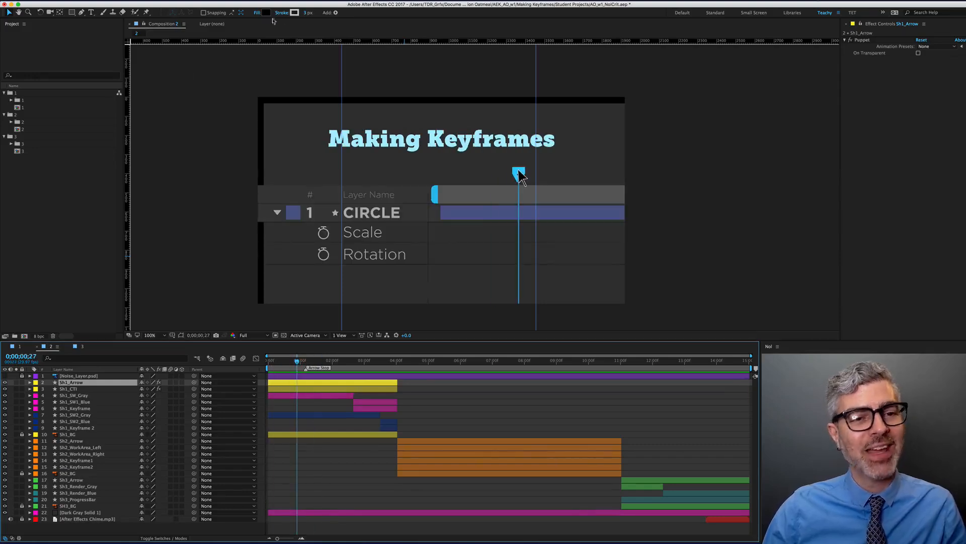
left_click(184, 24)
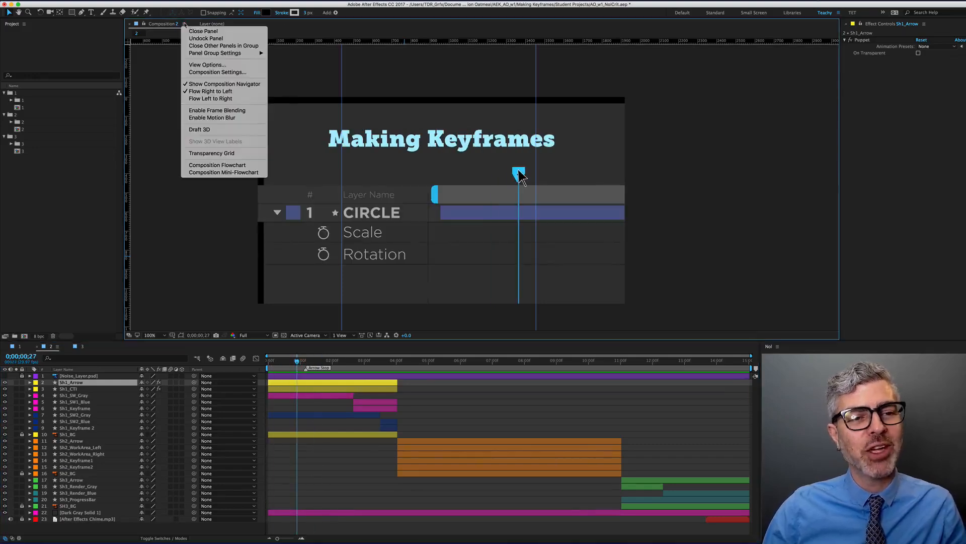
left_click(207, 65)
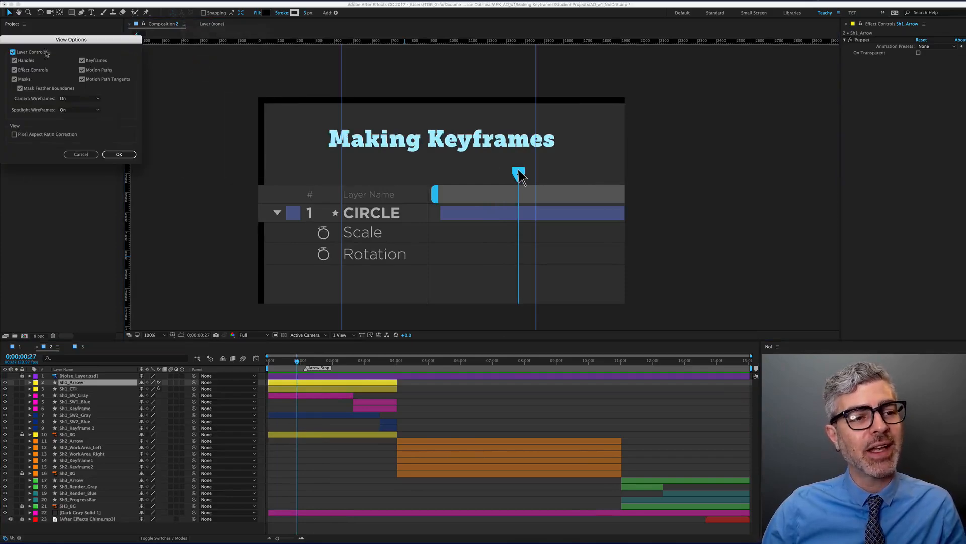
left_click(13, 52)
left_click(119, 155)
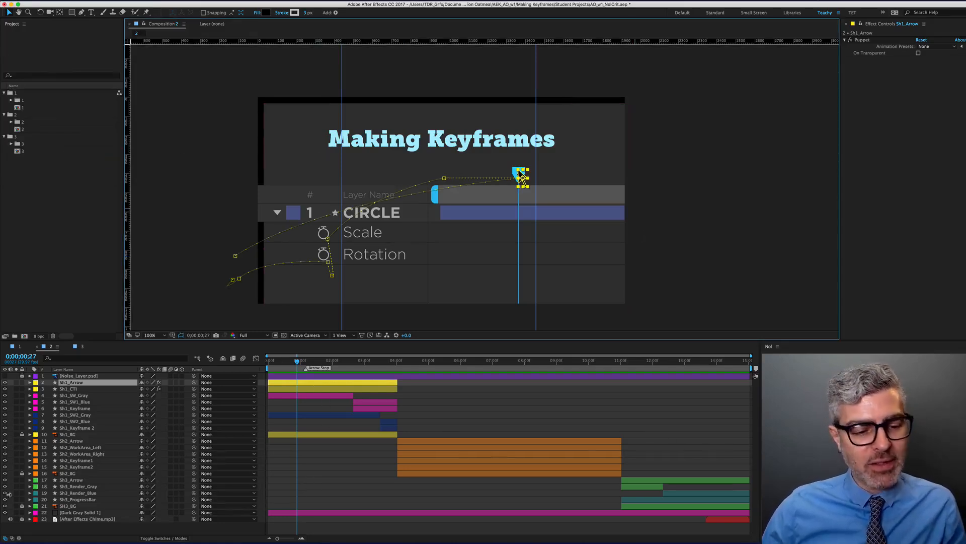
Set Dark Gray Solid 1's Position to 960, 540
left_click(81, 512)
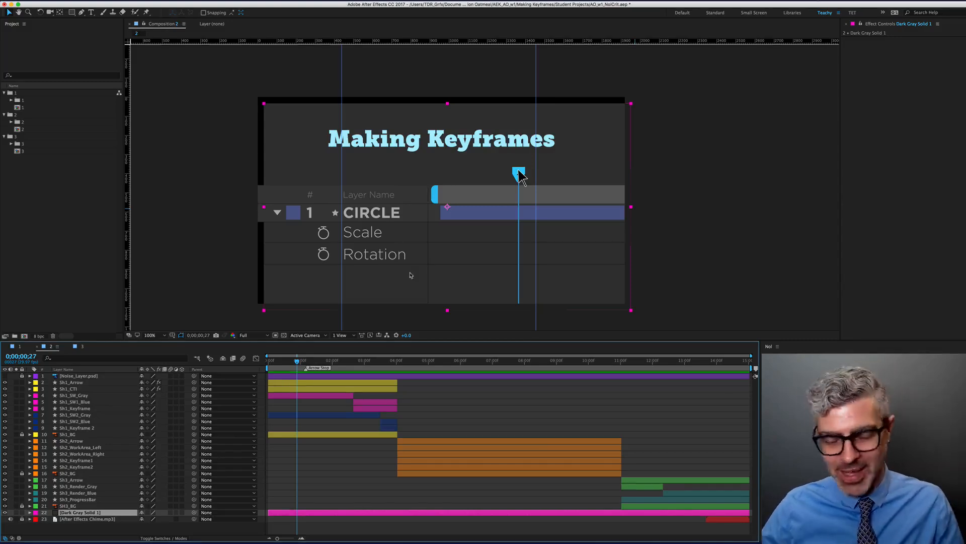
key("p")
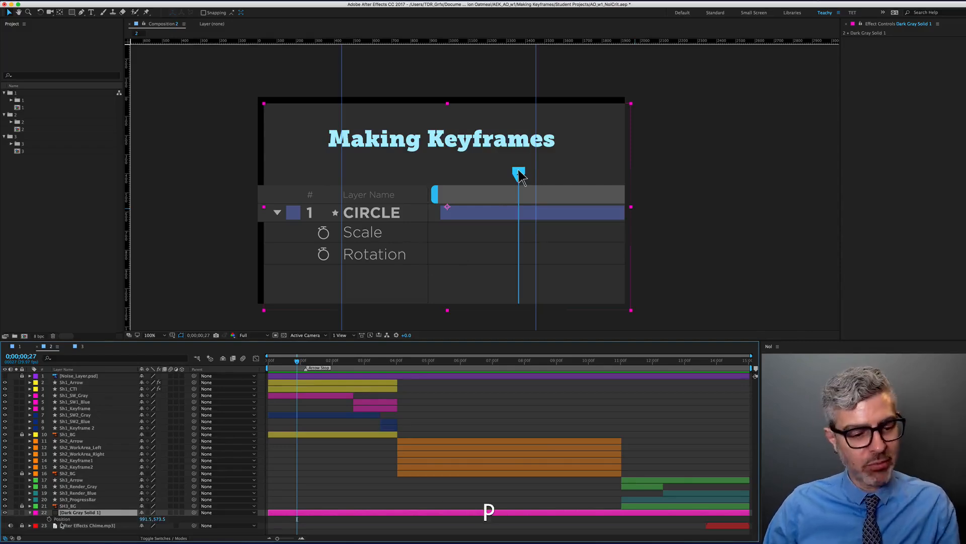
left_click(145, 519)
type("960")
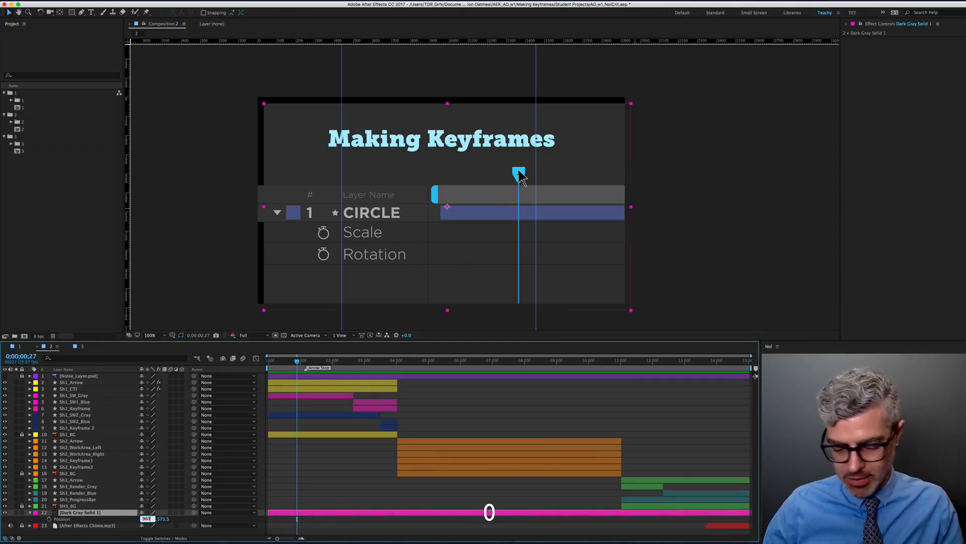
key("Tab")
type("540")
key("Return")
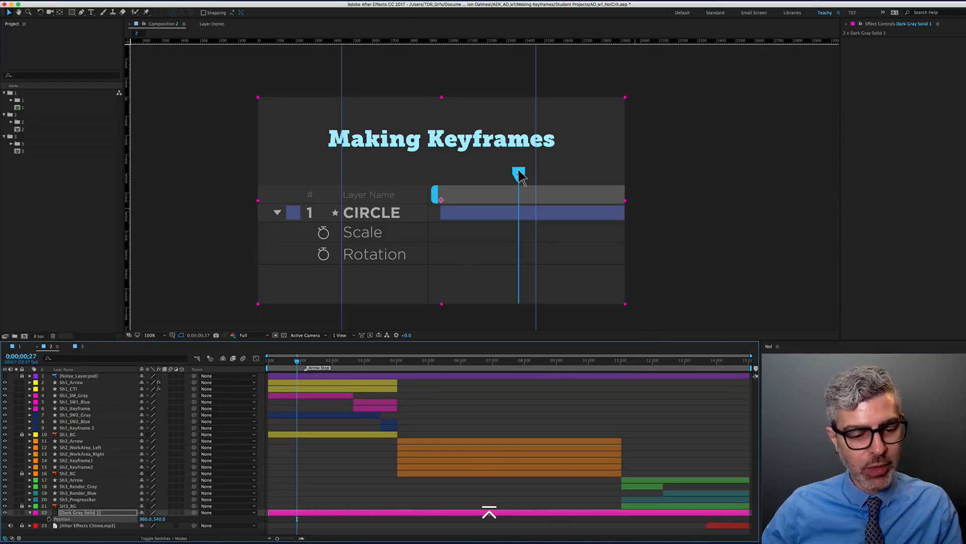
Recheck the solid's Position values, collapse the property, and hide the viewer guides
left_click(146, 519)
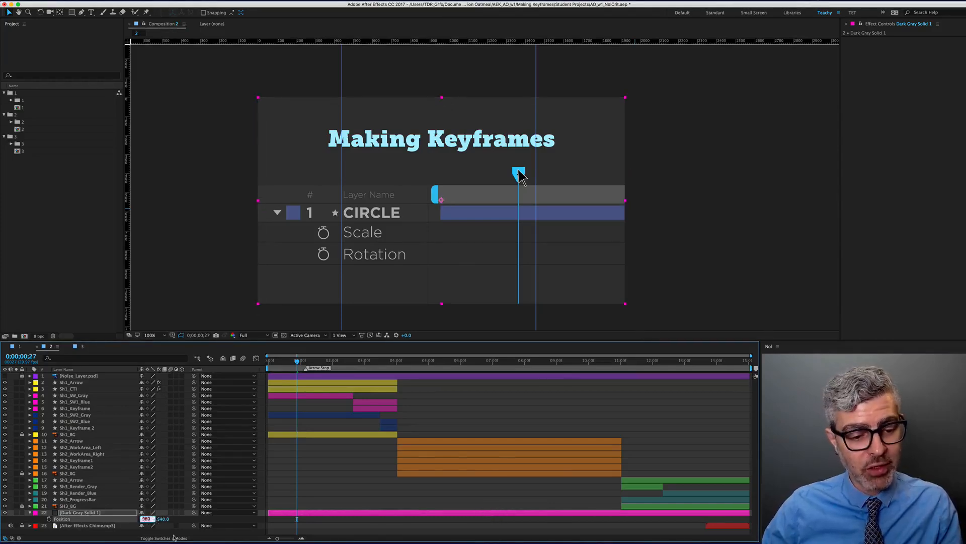
key("Tab")
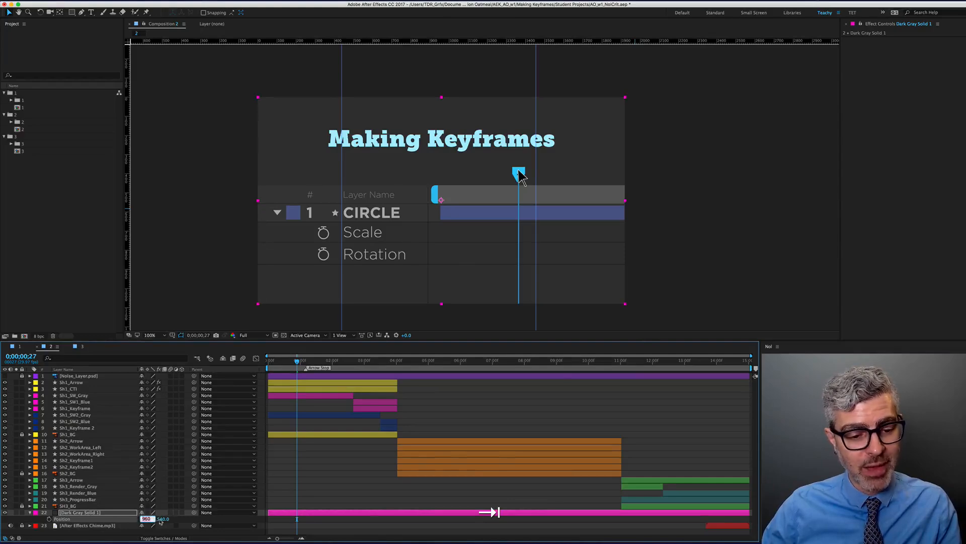
key("shift+Tab")
left_click(25, 516)
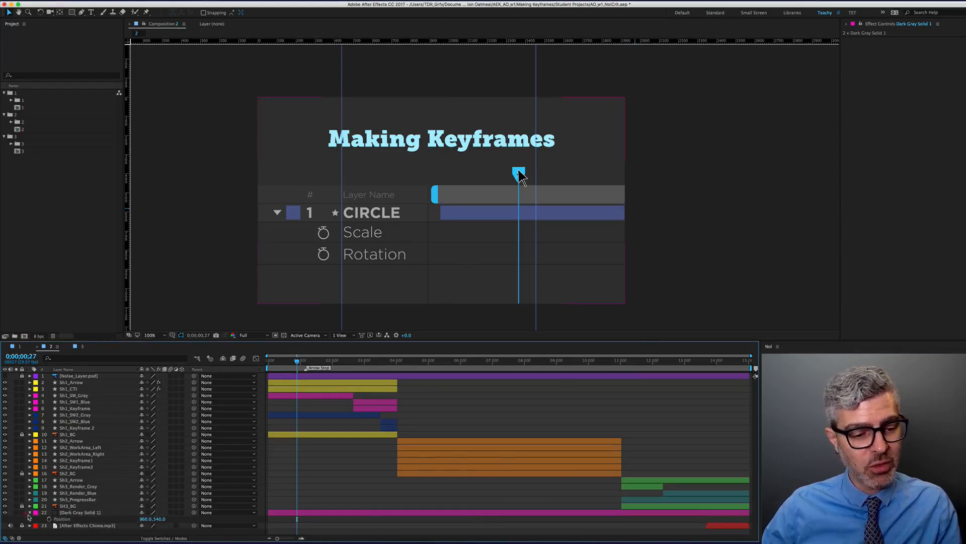
left_click(29, 512)
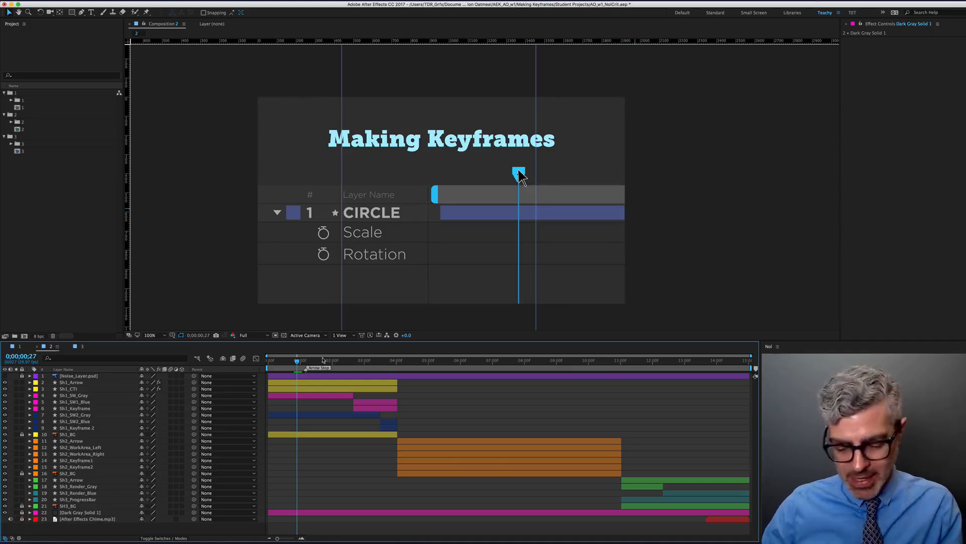
key("super+semicolon")
At 6;16, reveal Scale for Sh2_Arrow, Sh2_WorkArea_Left and Sh2_Keyframe1
left_click_drag(302, 363, 512, 374)
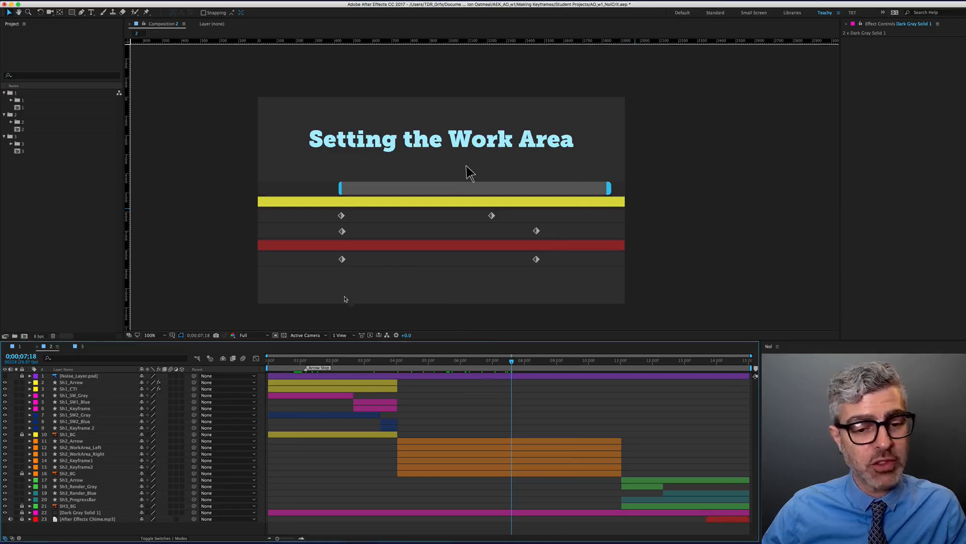
left_click_drag(448, 365, 477, 365)
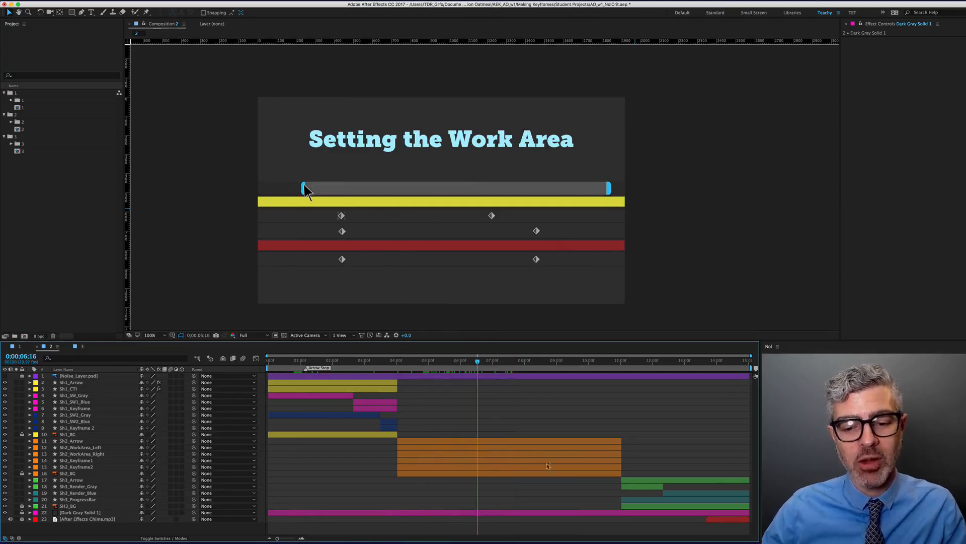
left_click(511, 442)
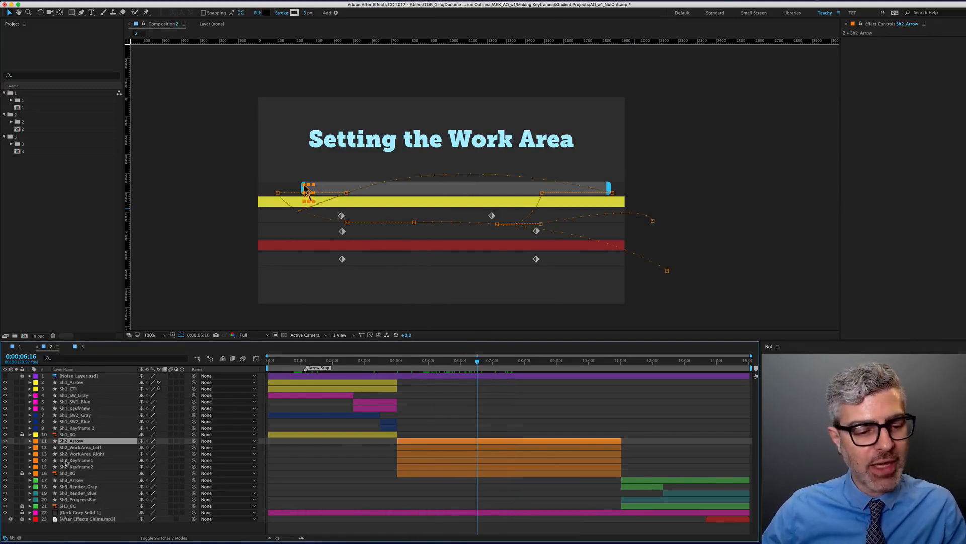
left_click(79, 448)
left_click(77, 460, "super")
key("s")
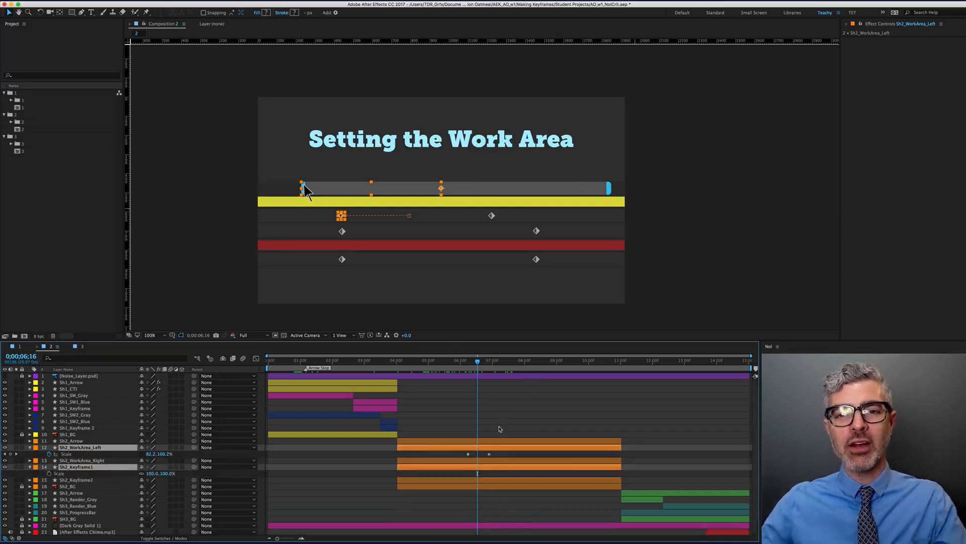
Inspect the bar's left edge at 200% zoom, then play the Render button slide
left_click_drag(476, 361, 518, 361)
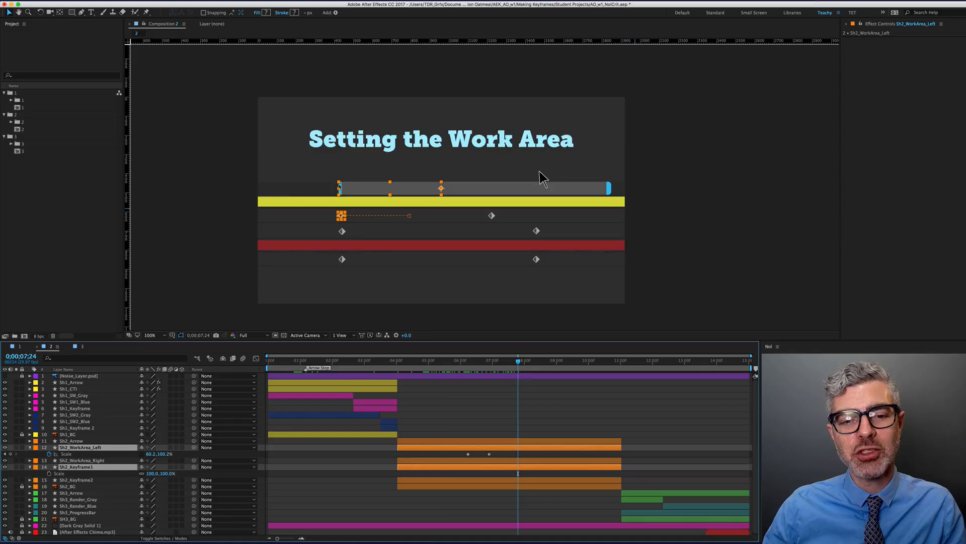
key("period")
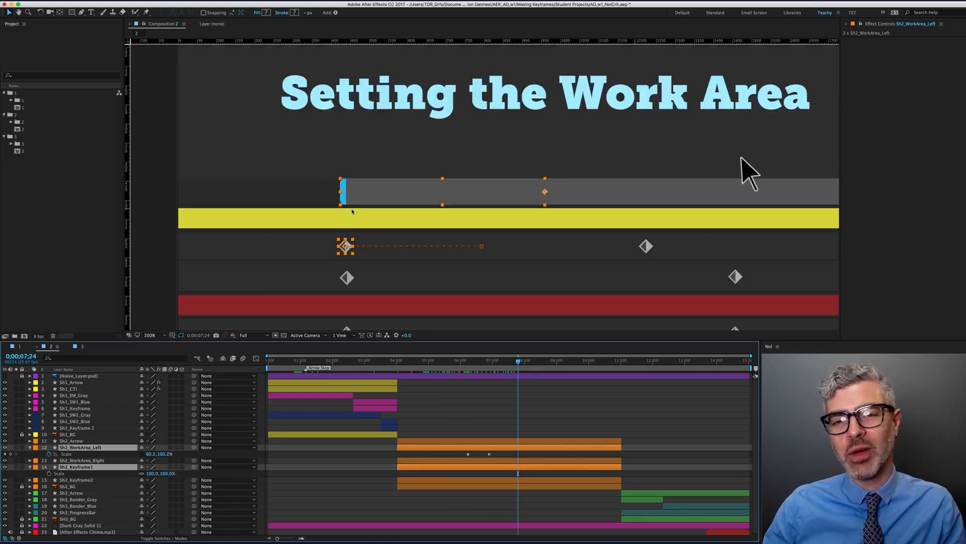
key("comma")
left_click_drag(547, 184, 588, 164)
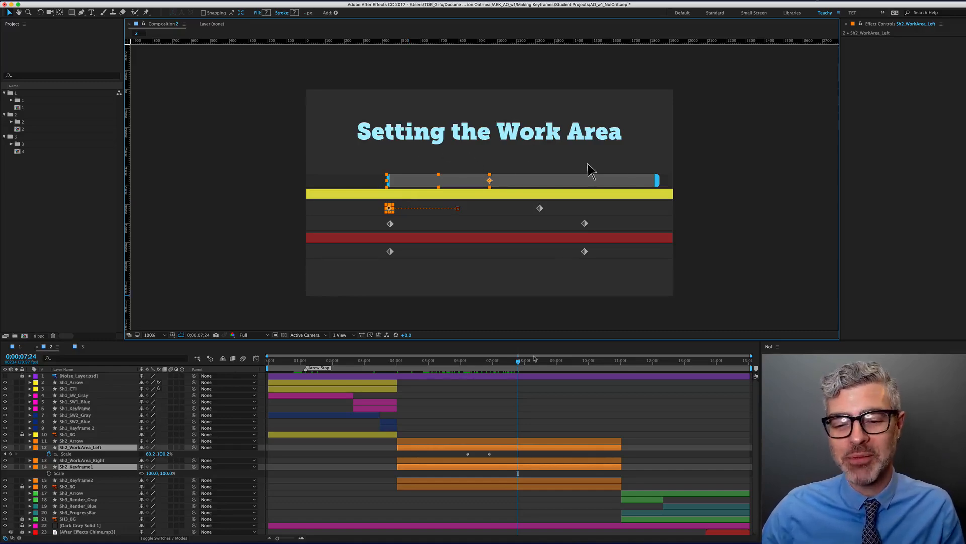
left_click_drag(518, 360, 658, 378)
key("space")
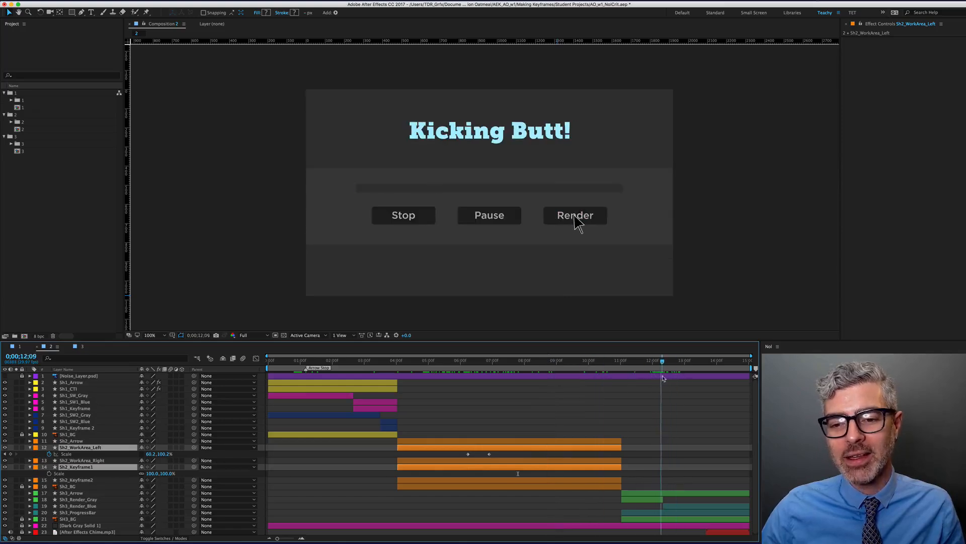
Trim the work area to Sh3_Arrow, preview it, then return to the Making Keyframes slide at 3;12
left_click(683, 492)
key("alt+super+b")
key("alt+super+0")
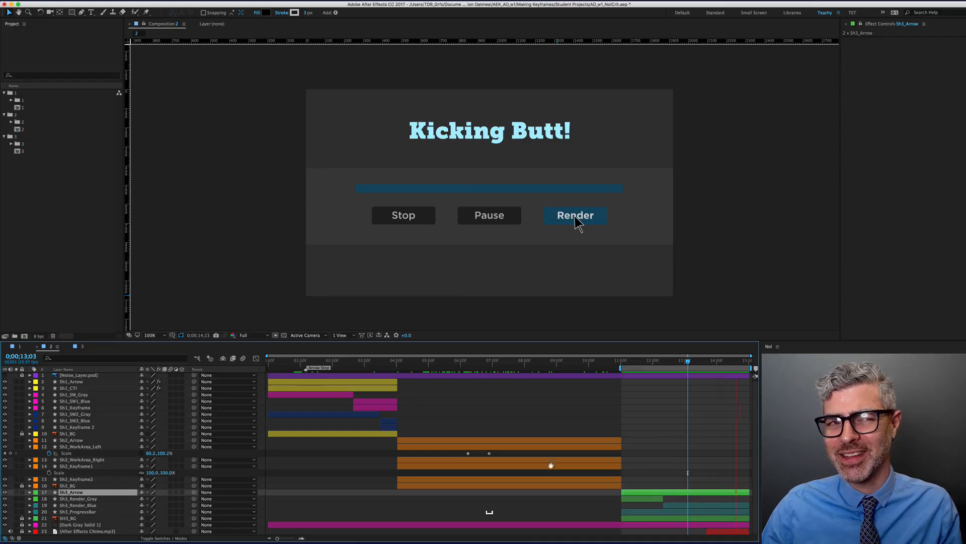
key("space")
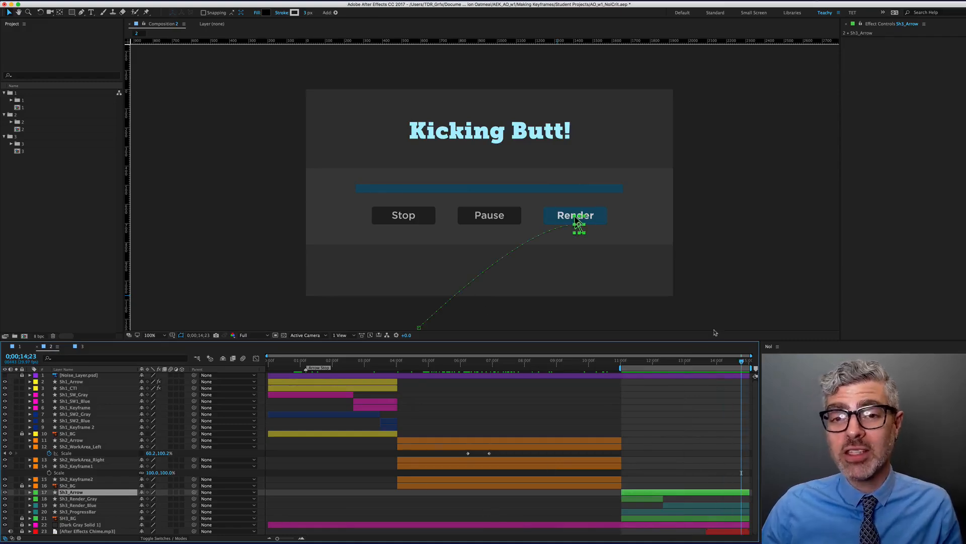
left_click_drag(395, 361, 378, 370)
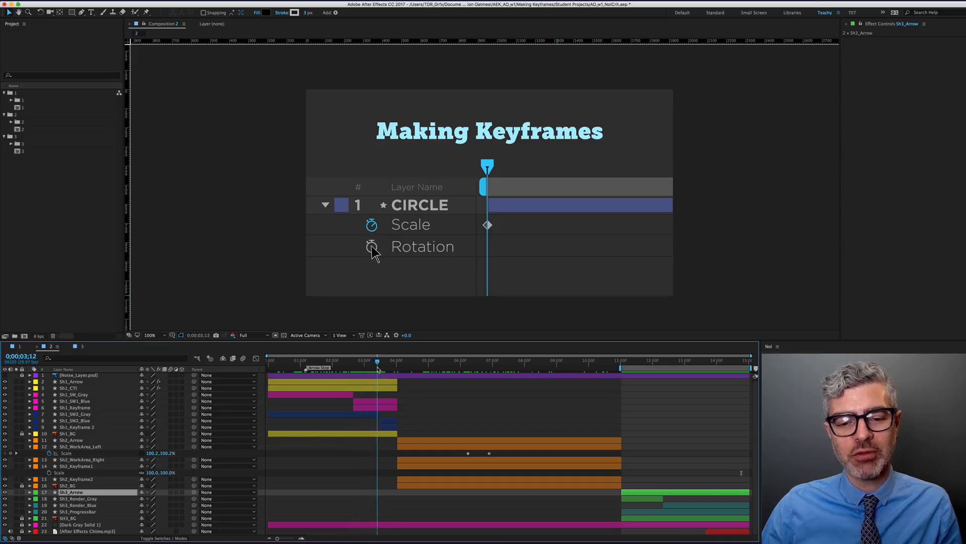
Select the Sh1_Arrow layer and undo two accidental changes to its motion path
left_click(72, 388)
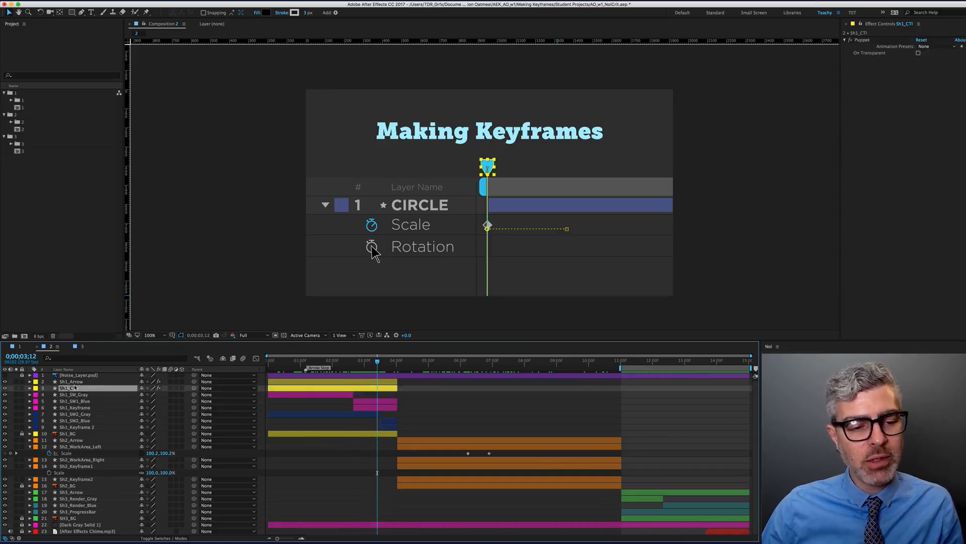
left_click(335, 382)
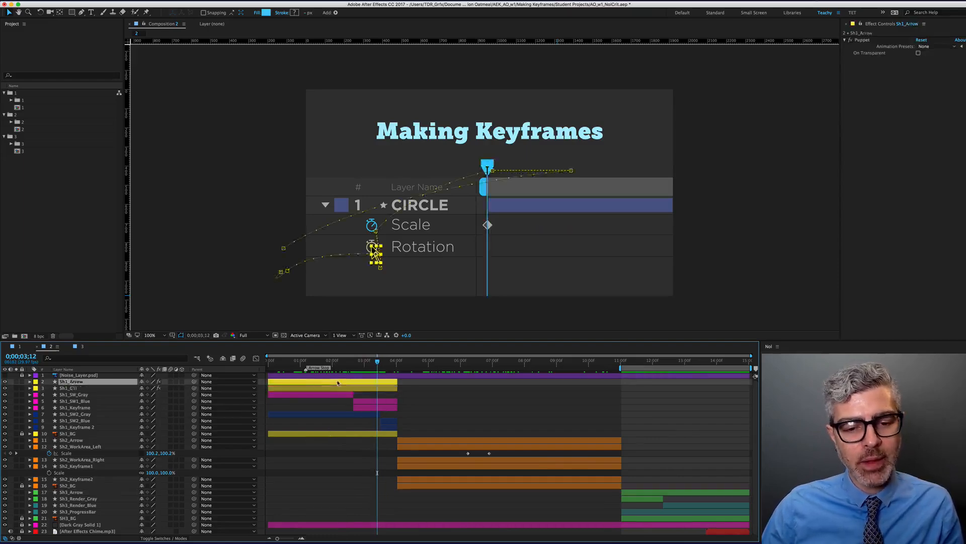
scroll(350, 256, "up", 5)
scroll(472, 249, "down", 2)
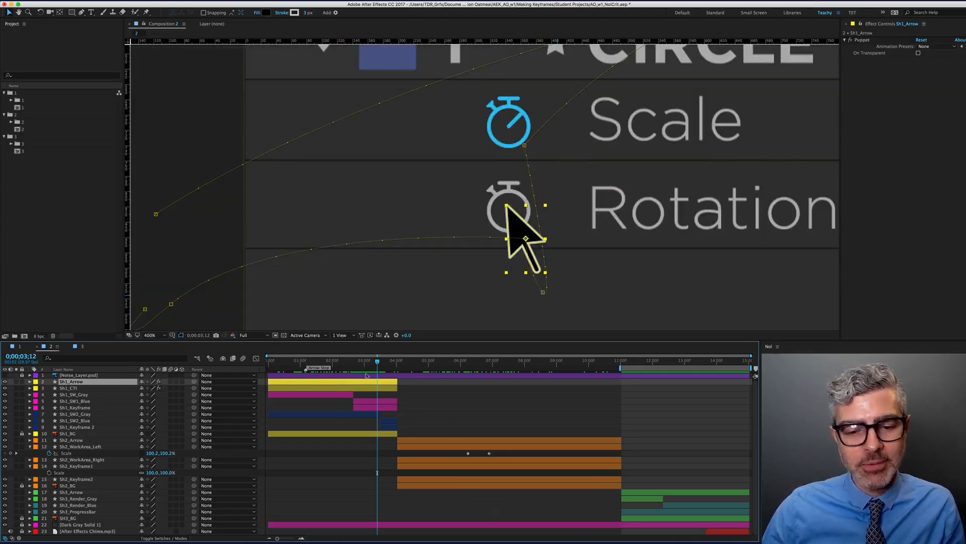
left_click(524, 146)
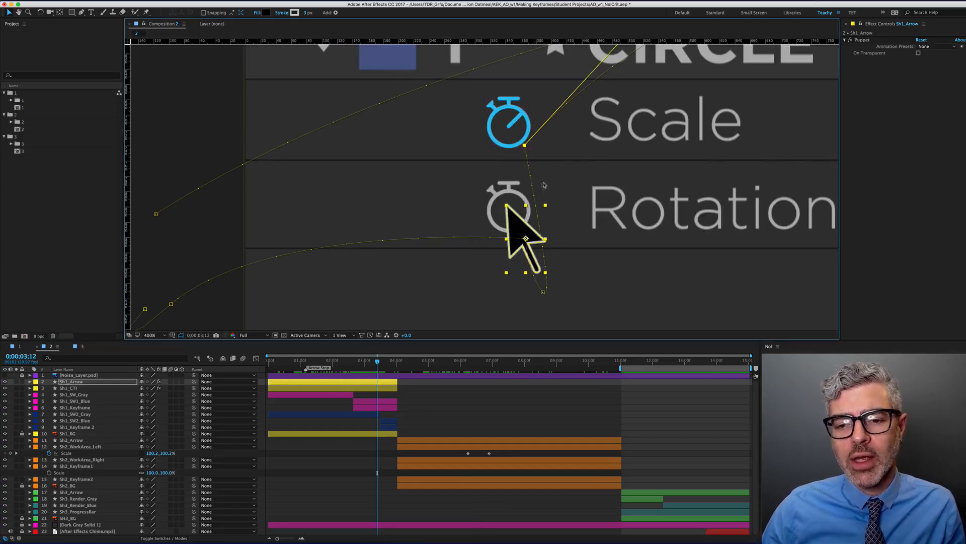
scroll(563, 158, "down", 2)
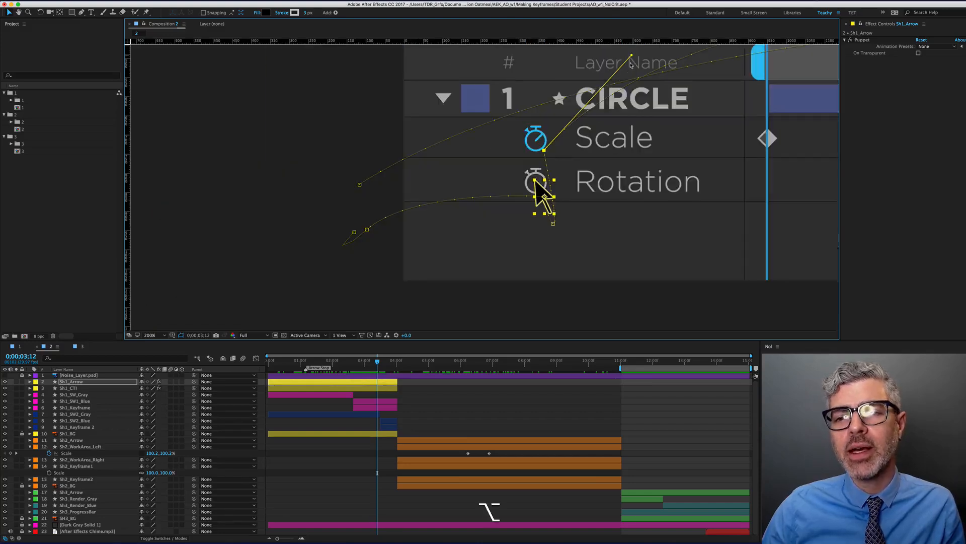
key("super+z")
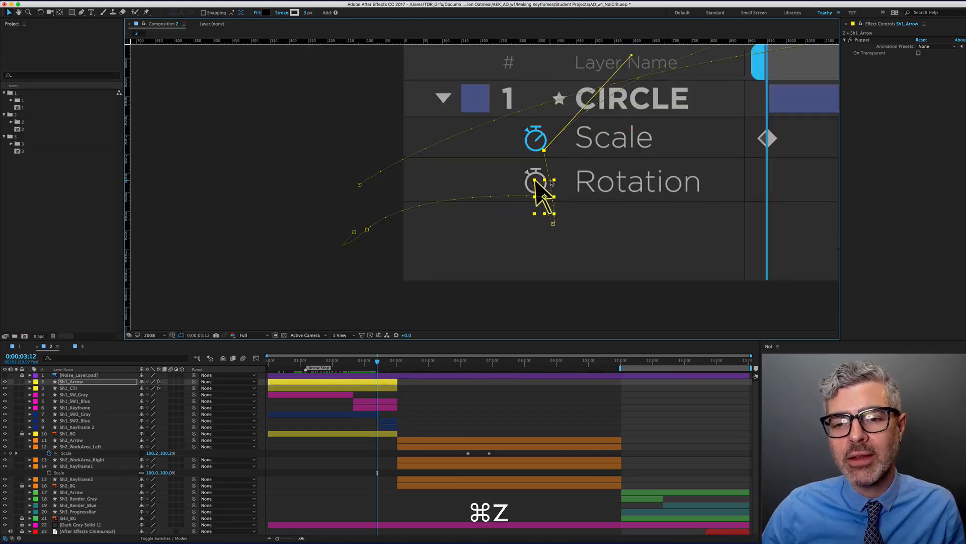
key("super+z")
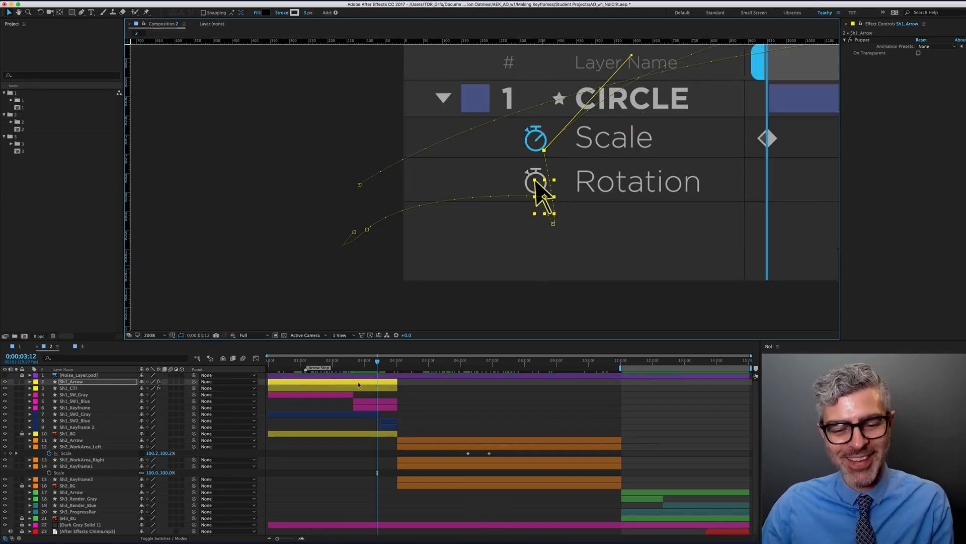
Delete the extra Position keyframe so Position reads 364.7, 753.1 at 0;00;02;26
key("p")
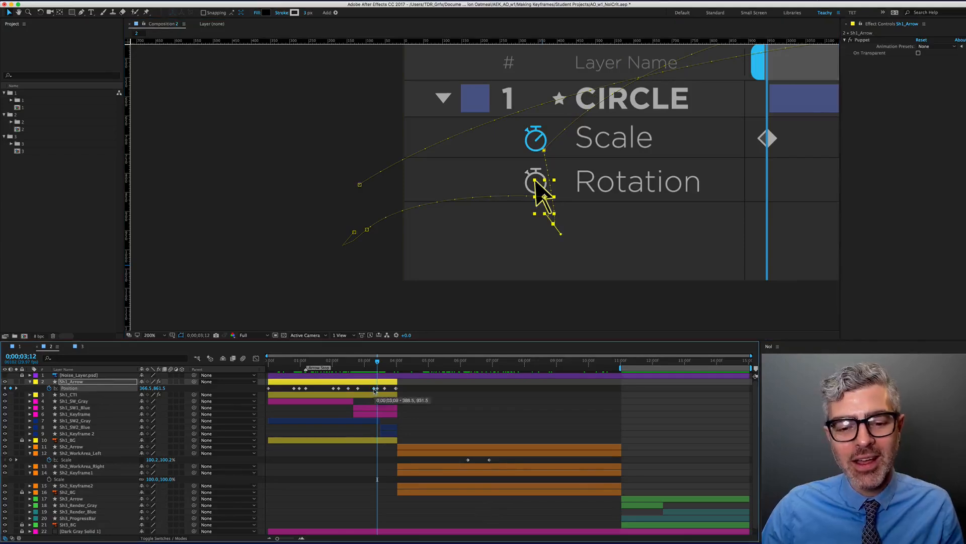
scroll(570, 245, "up", 2)
left_click_drag(552, 223, 581, 188)
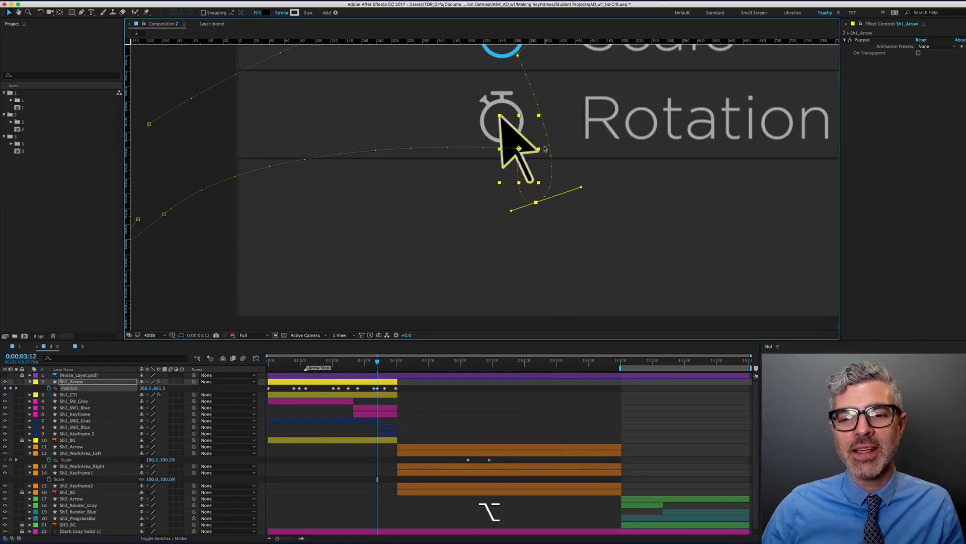
scroll(545, 138, "down", 2)
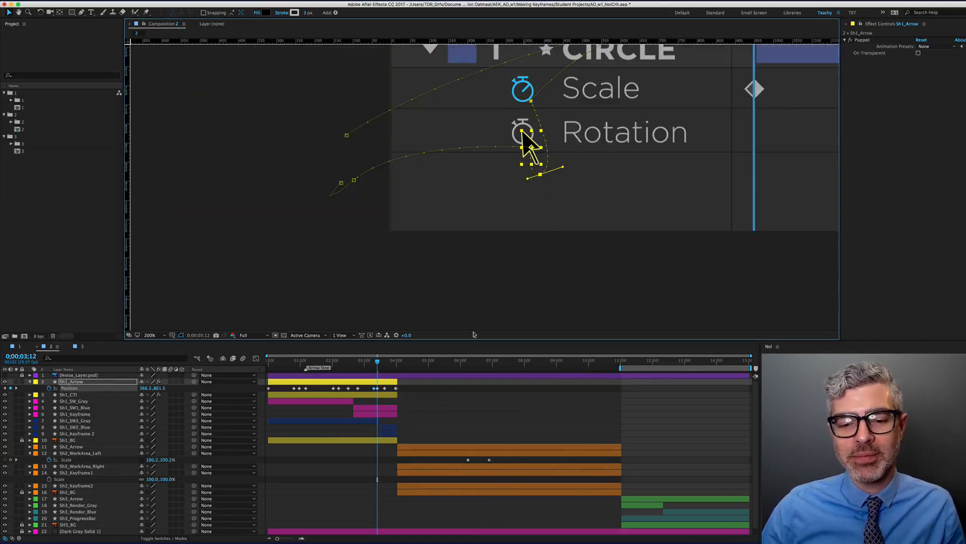
left_click_drag(377, 361, 361, 363)
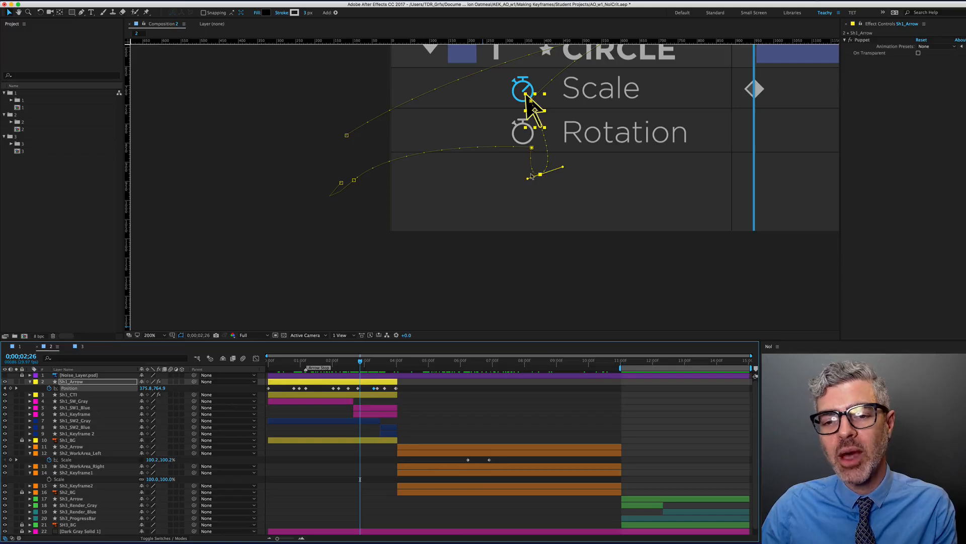
key("BackSpace")
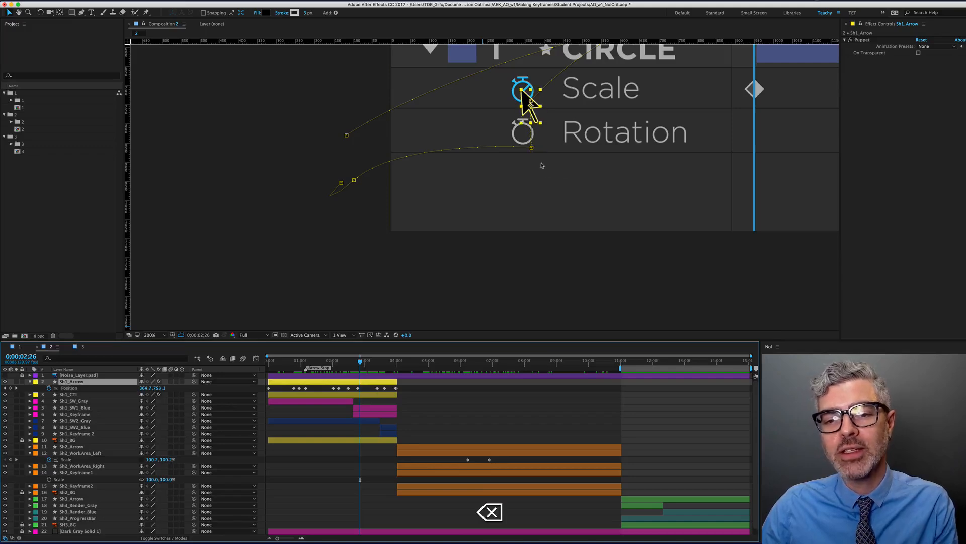
left_click(357, 388)
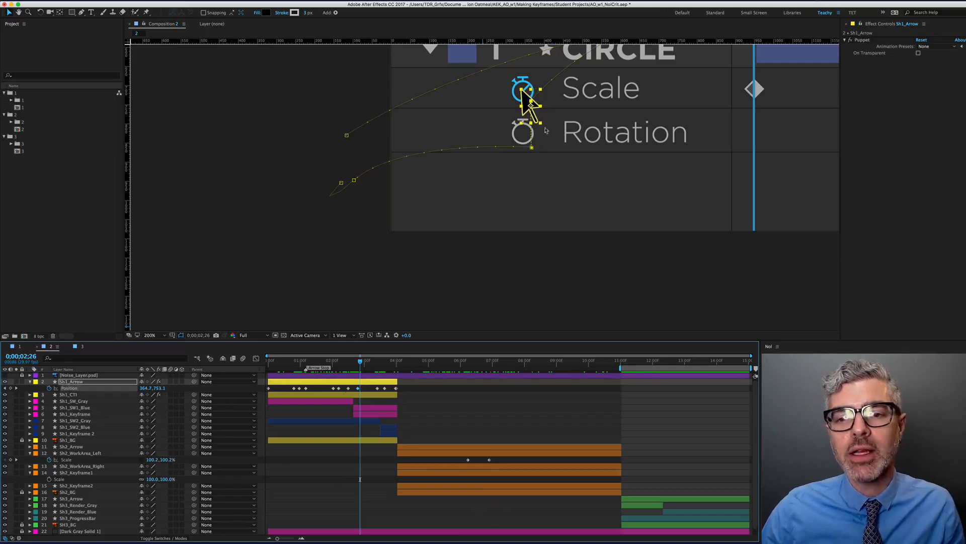
left_click_drag(546, 130, 493, 198)
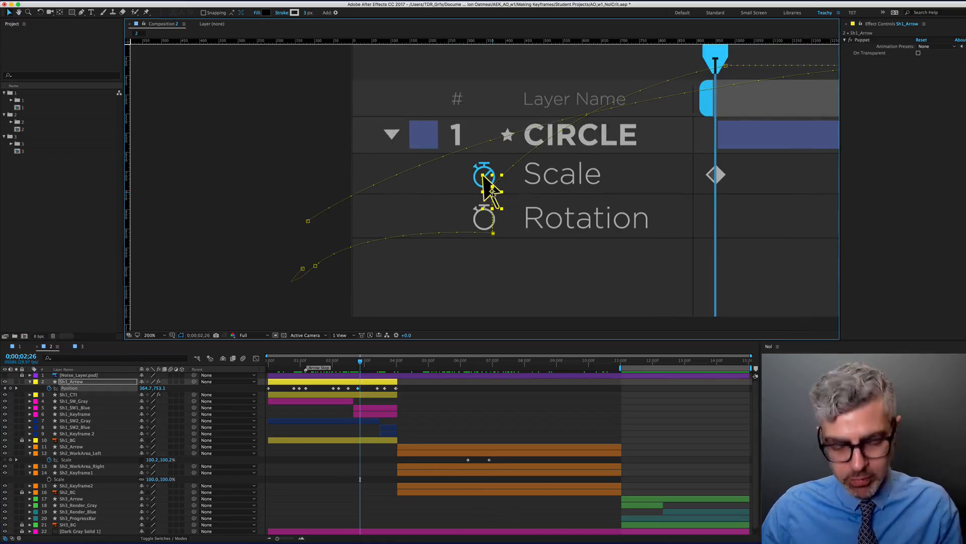
Convert the 2;24 Position keyframe's vertex with the Pen and pull out Bezier handles
key("g")
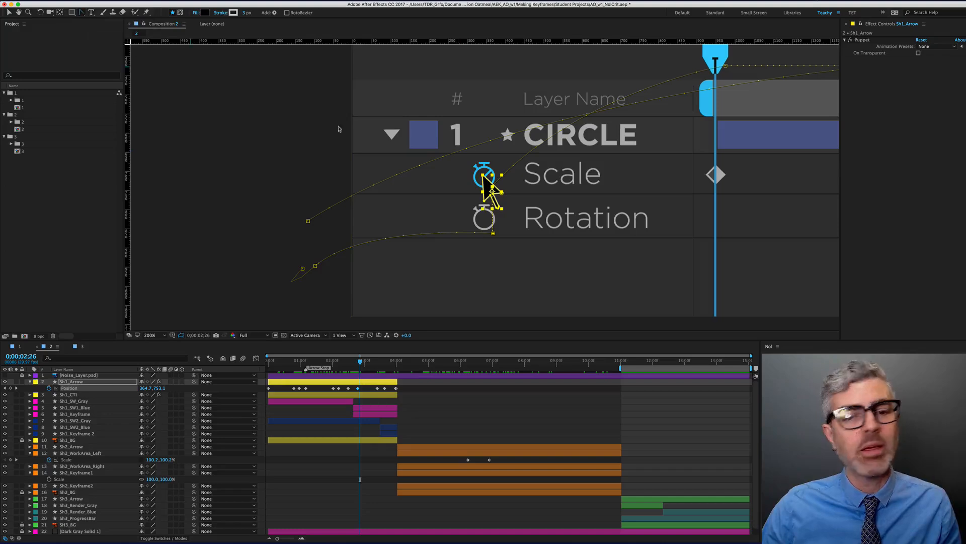
key("alt")
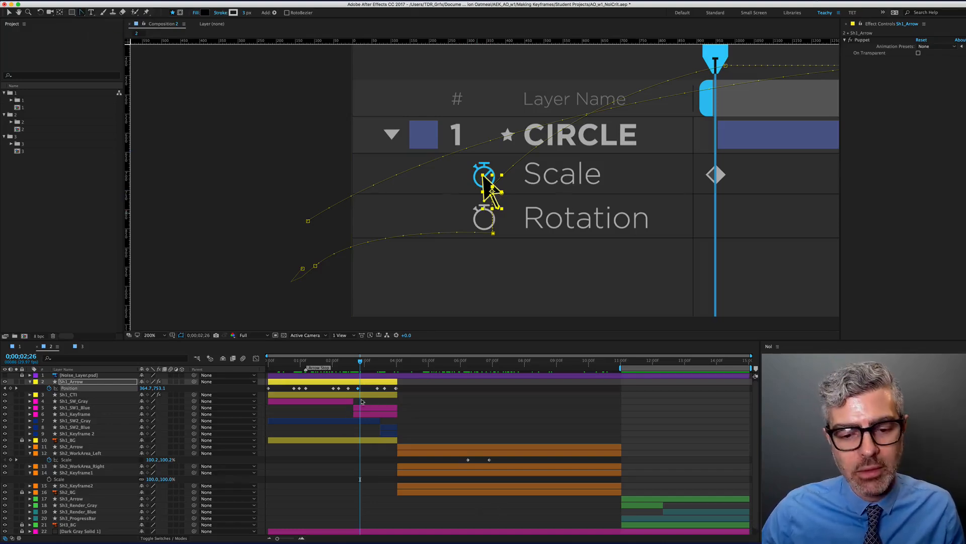
left_click_drag(360, 362, 358, 363)
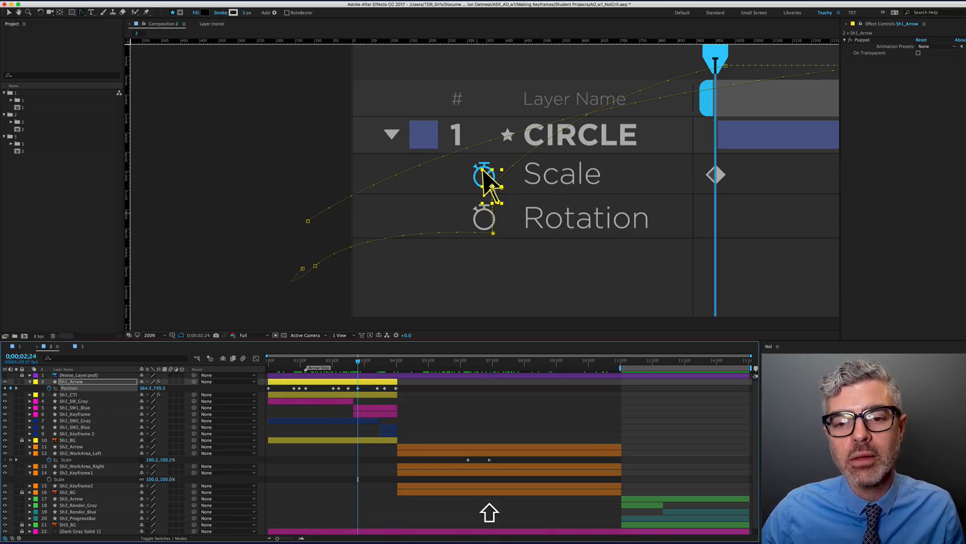
left_click_drag(494, 203, 529, 232)
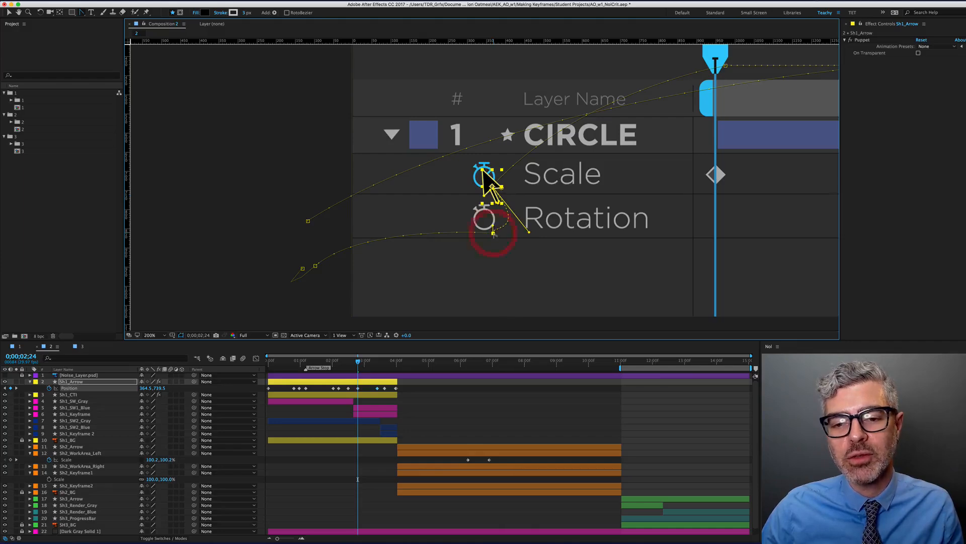
left_click_drag(493, 226, 504, 235)
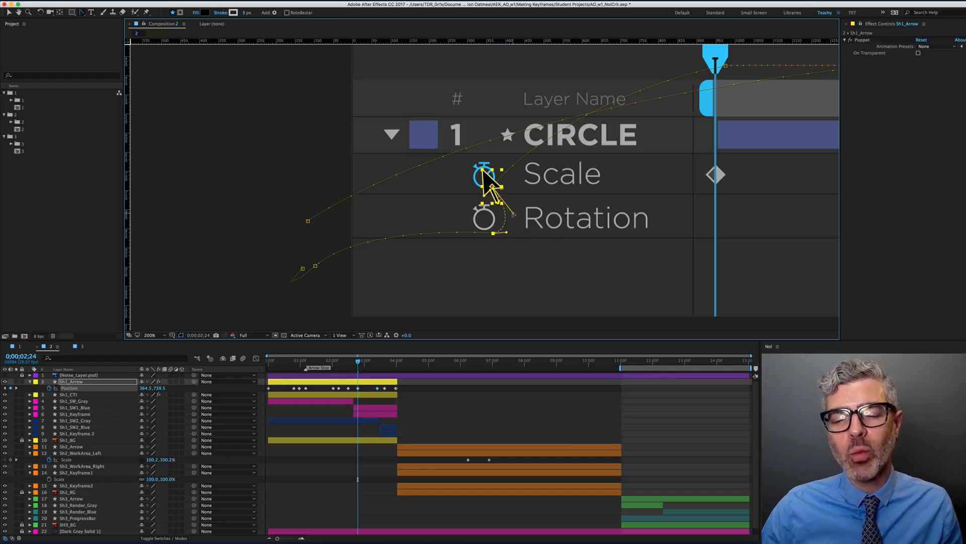
Adjust the upper and lower handles so the path curves up to the Scale stopwatch
scroll(531, 234, "up", 3)
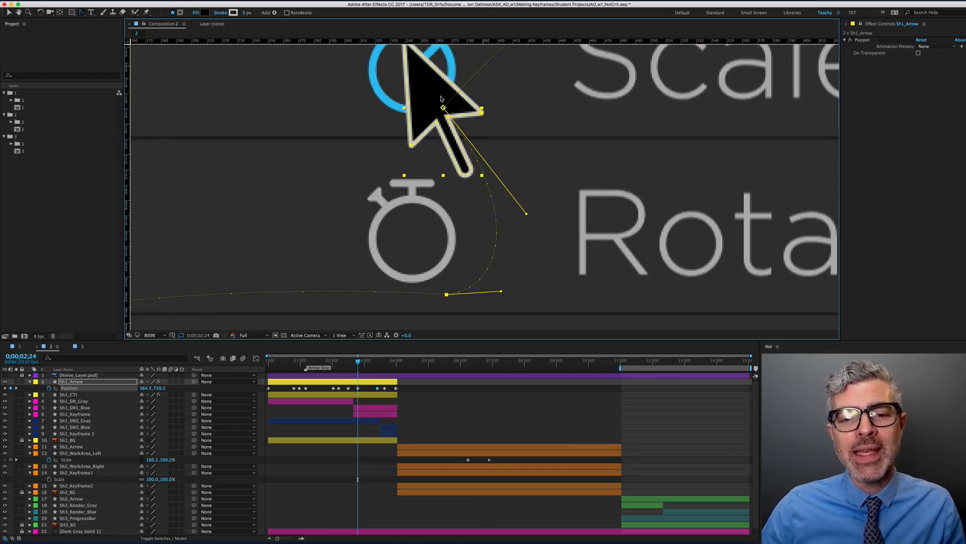
left_click_drag(526, 216, 501, 202)
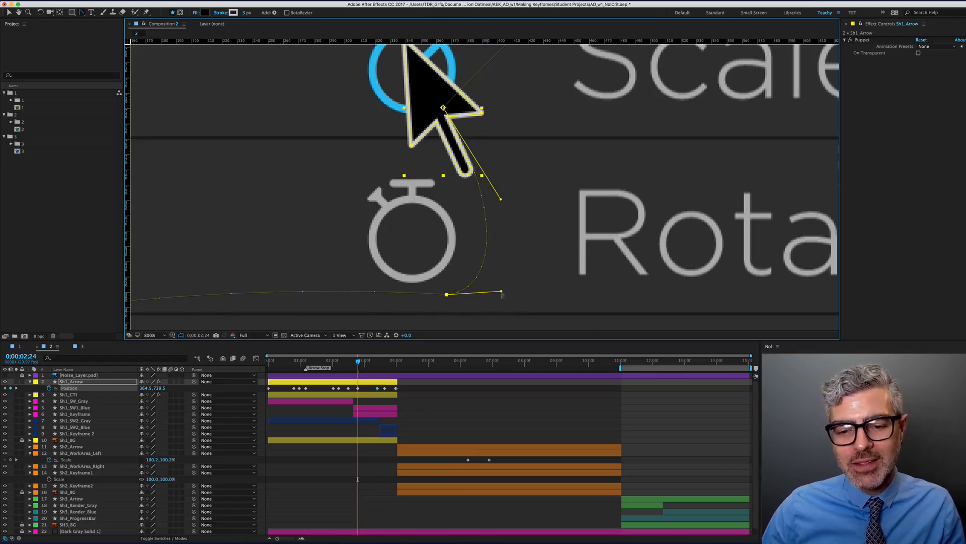
left_click_drag(502, 293, 515, 296)
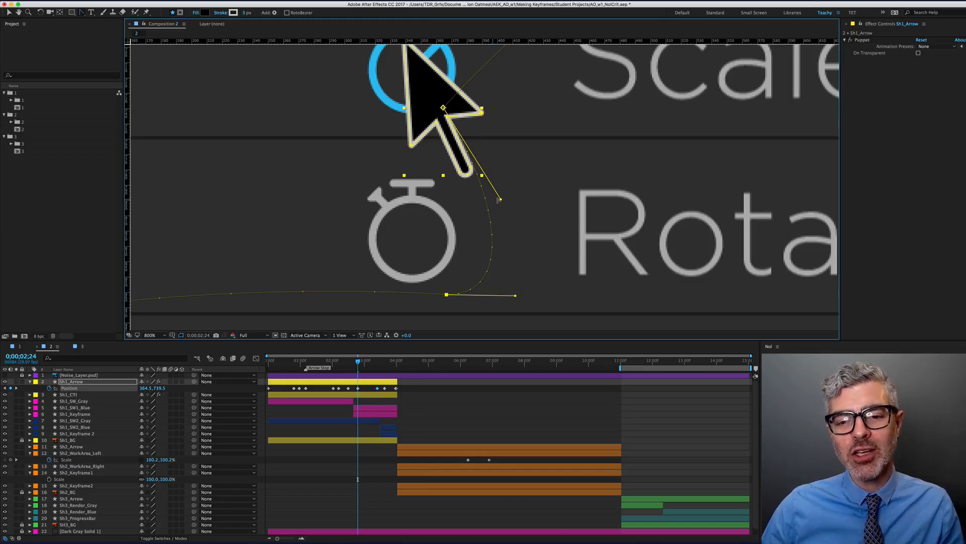
left_click_drag(495, 194, 469, 185)
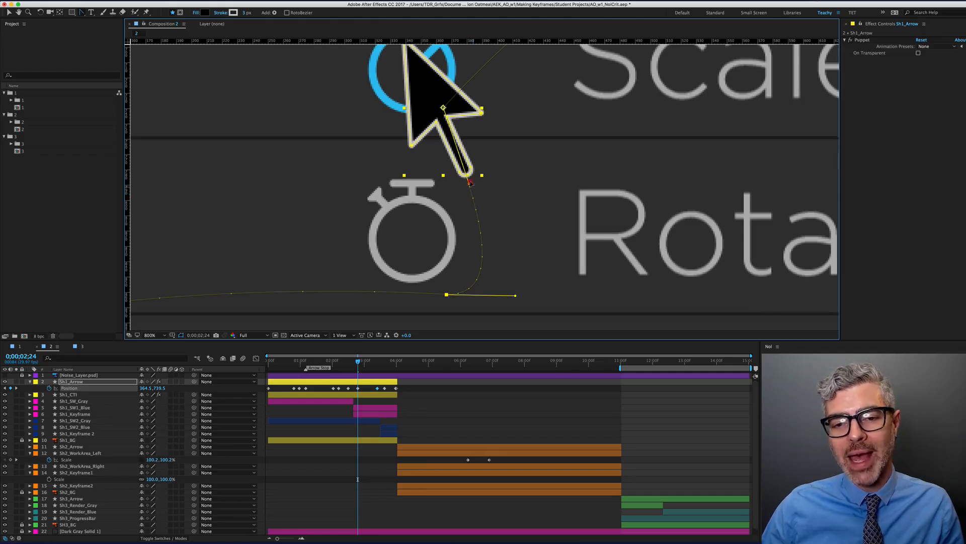
left_click_drag(470, 184, 478, 181)
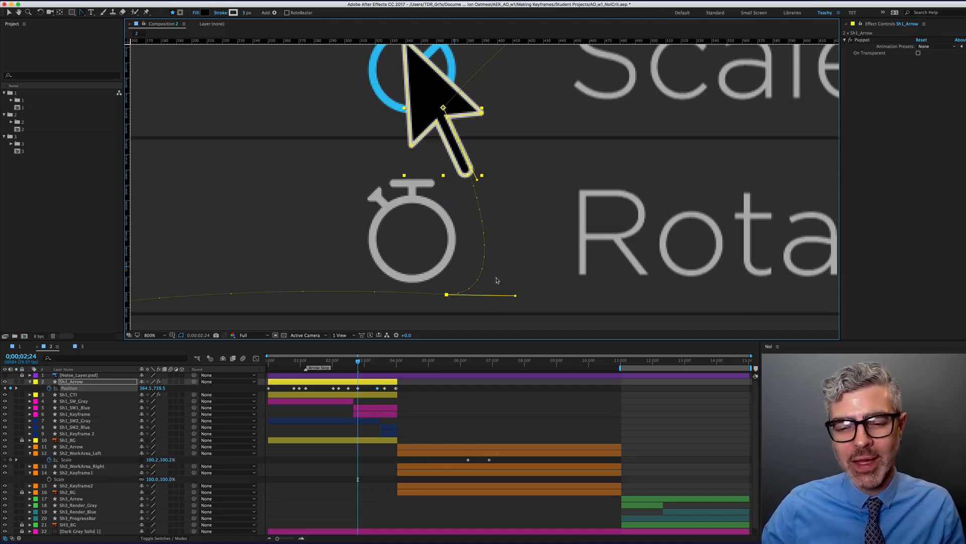
left_click_drag(515, 295, 542, 298)
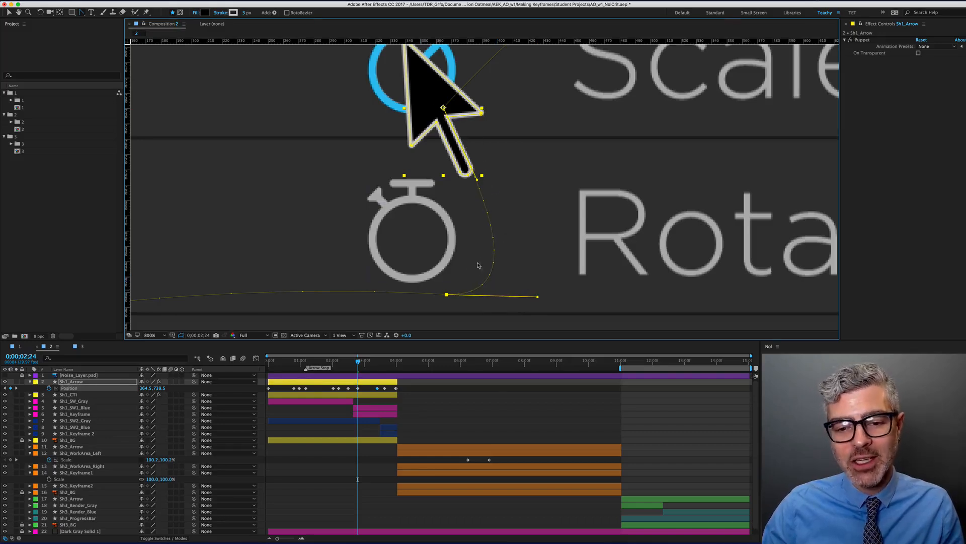
scroll(479, 238, "down", 1)
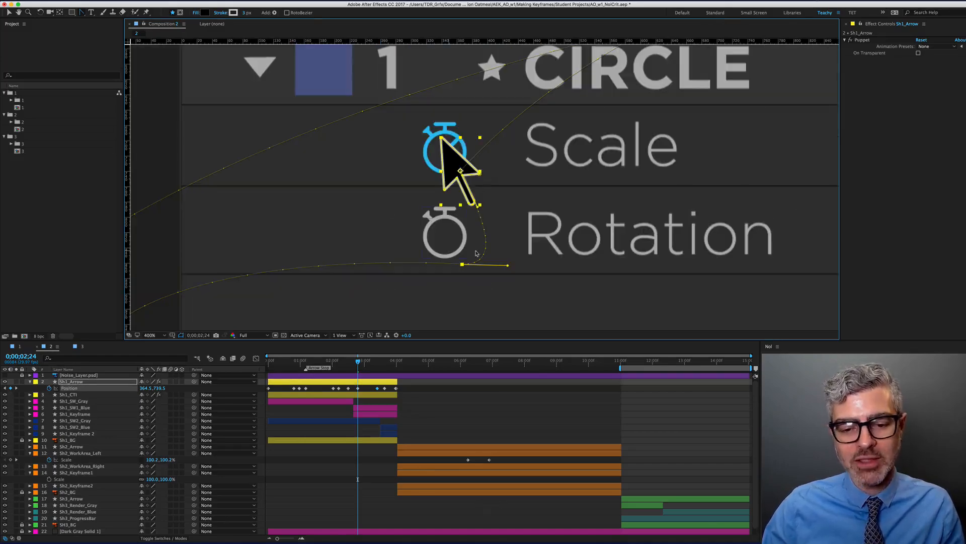
Trim the work area to Sh1_Arrow and preview it reaching Rotation around 3;11
key("alt+super+b")
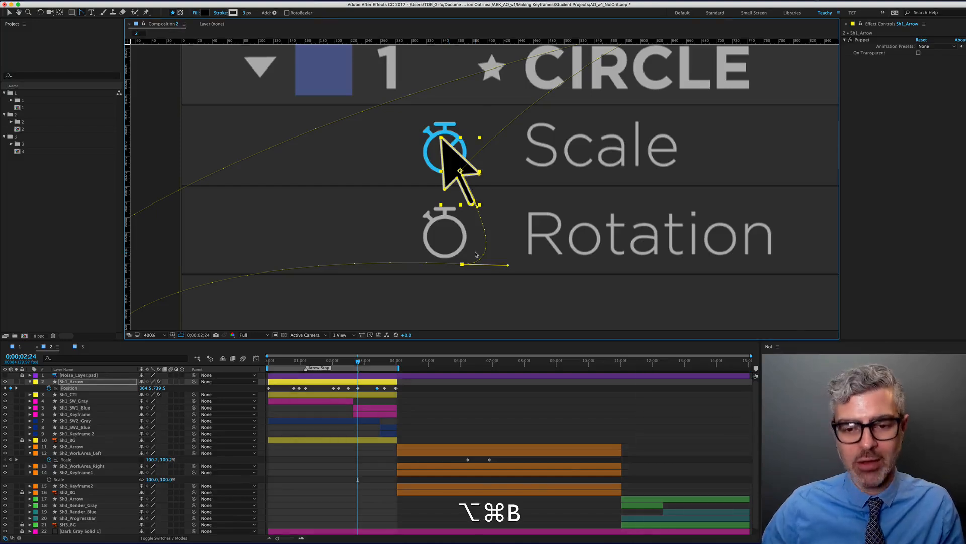
scroll(477, 254, "down", 1)
key("space")
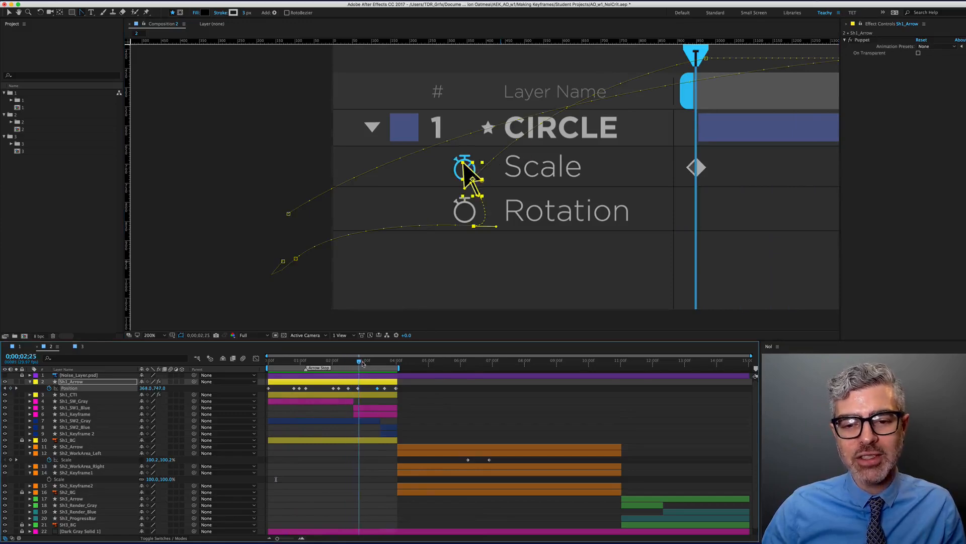
left_click_drag(382, 368, 377, 369)
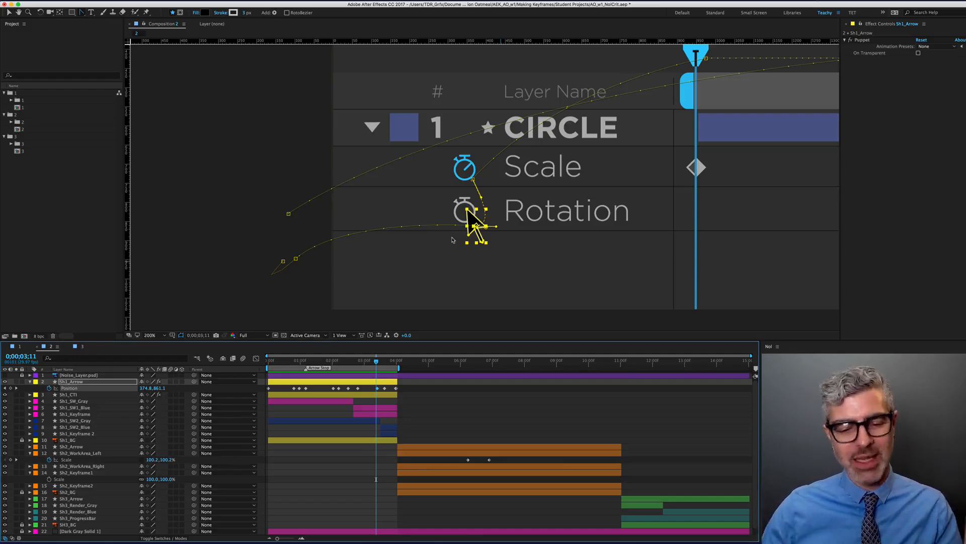
Move to 0;00;14;15 and centre the Stop, Pause and Render slide in the viewer
left_click_drag(429, 364, 732, 361)
left_click_drag(481, 222, 408, 192)
scroll(728, 482, "down", 1)
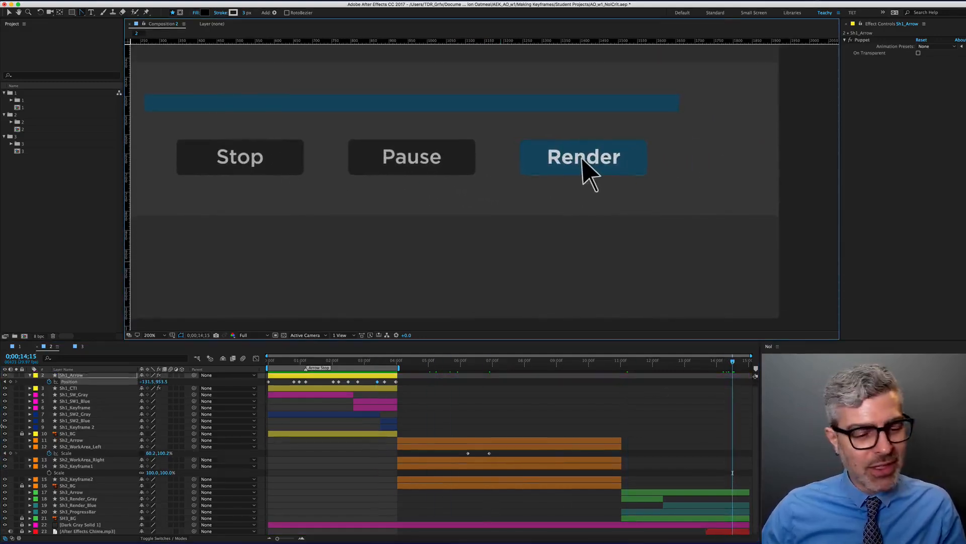
Trim the work area to Sh3_Arrow and preview the Render slide, stopping at 12;29
left_click(644, 491)
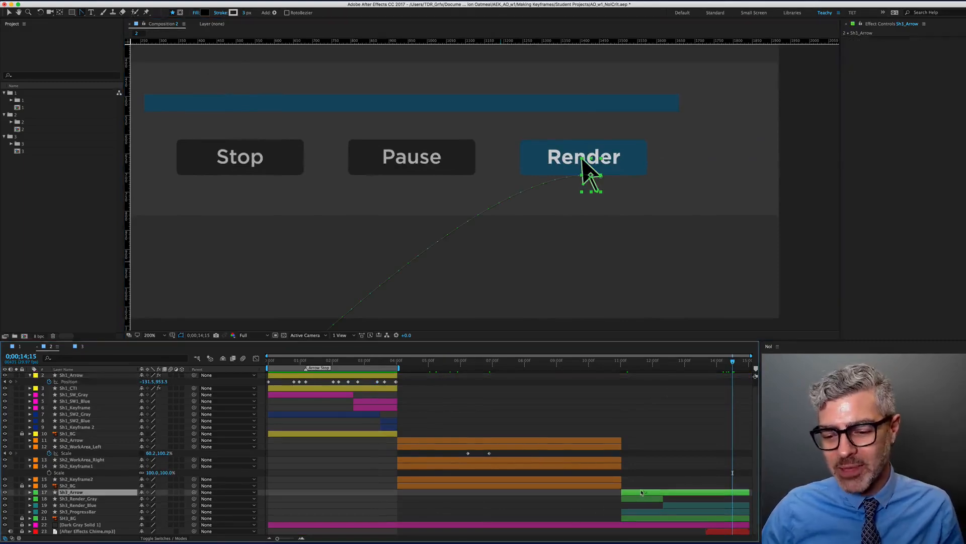
key("alt+super+n")
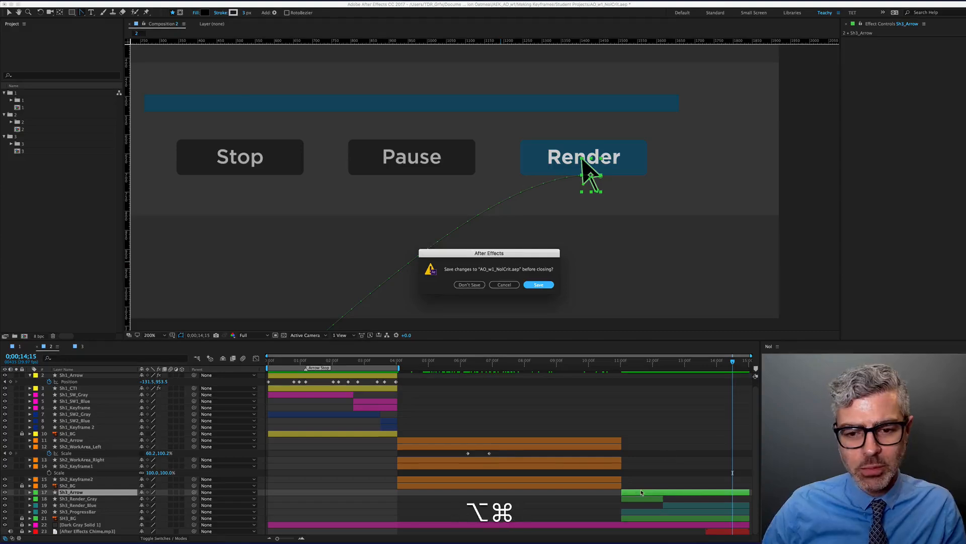
left_click(515, 285)
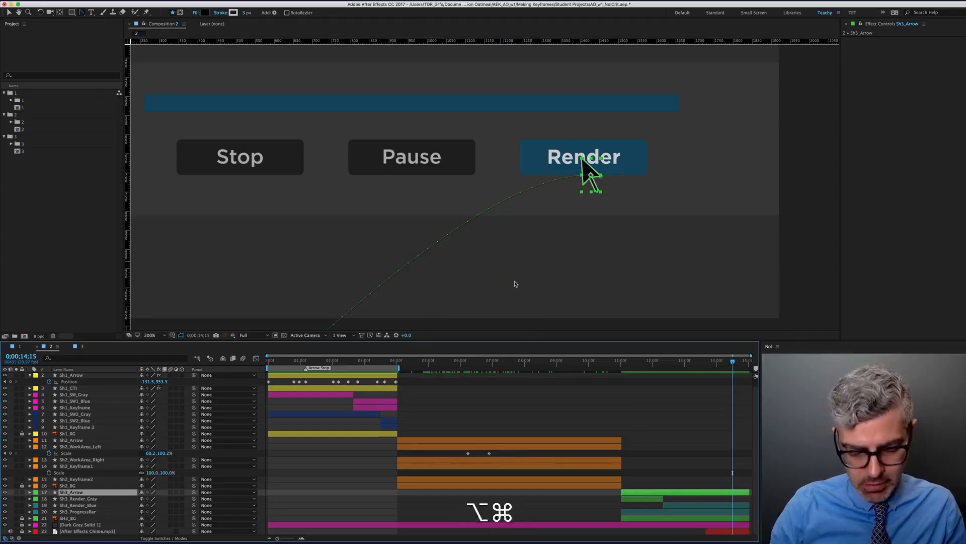
key("alt+super+b")
key("slash")
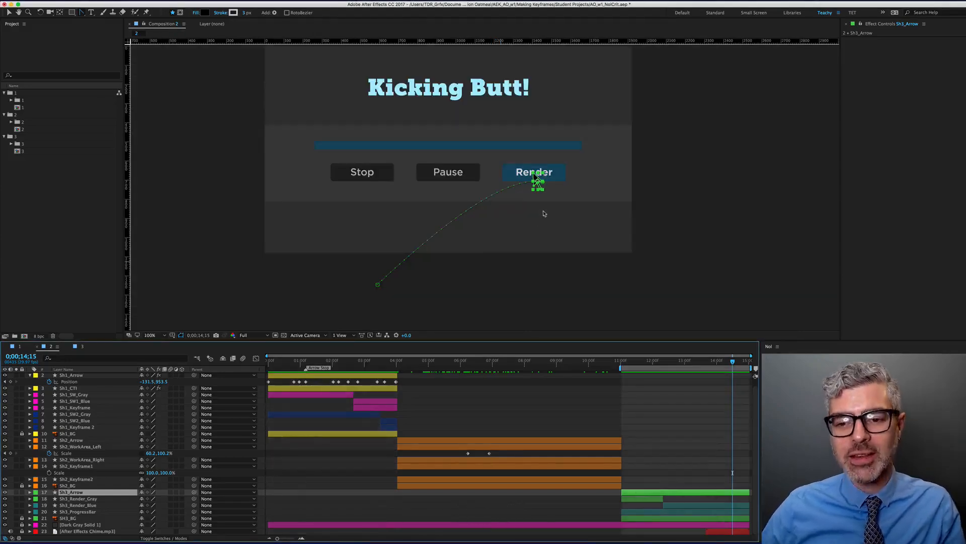
left_click_drag(532, 235, 536, 244)
key("0")
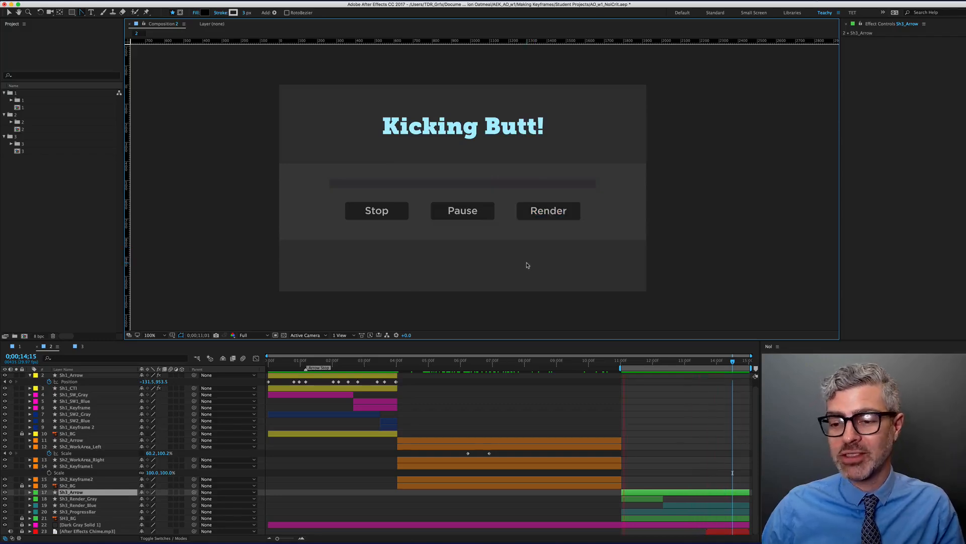
key("space")
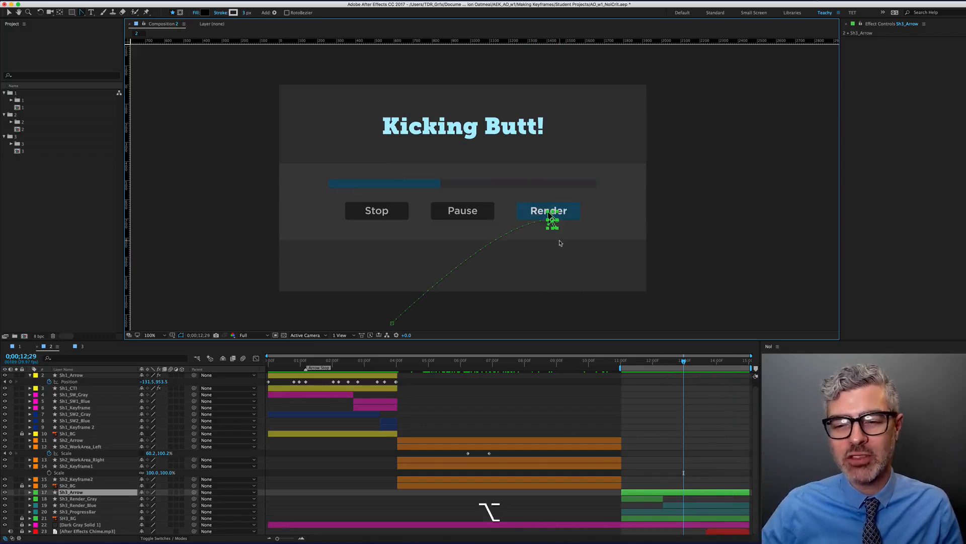
Reveal Sh3_Arrow's keyframes and scrub around 12;04–12;06 where the arrow clicks Render
scroll(561, 240, "up", 1)
key("u")
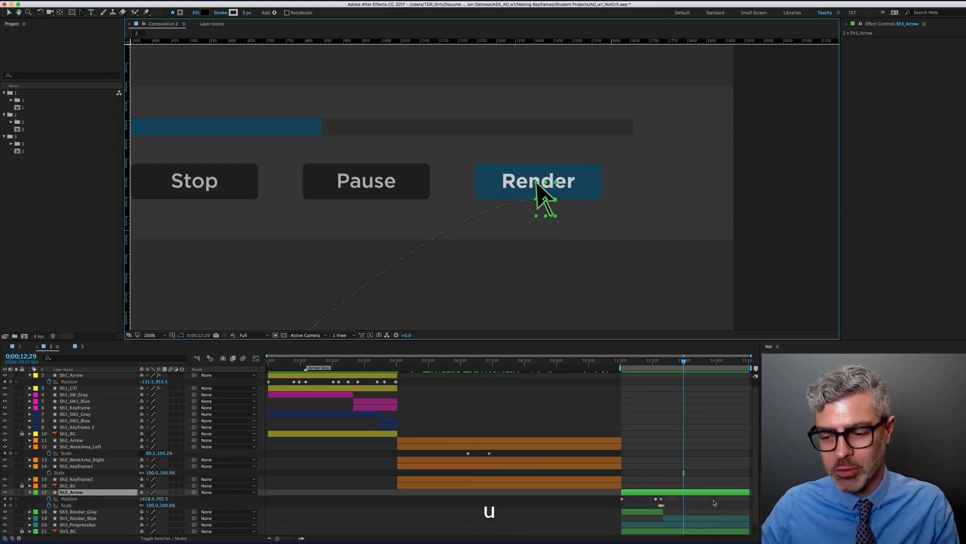
scroll(666, 464, "up", 4)
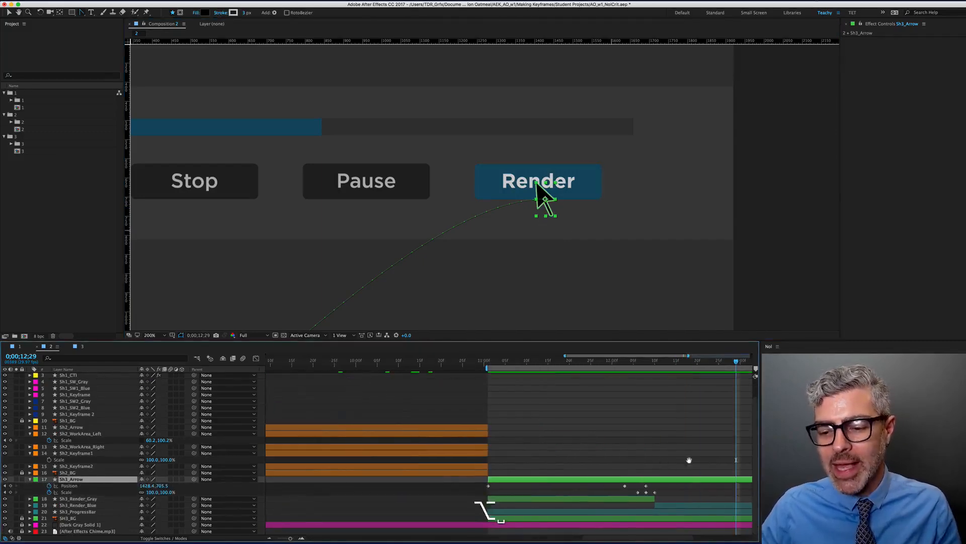
scroll(674, 461, "right", 3)
left_click(526, 361)
left_click_drag(538, 363, 569, 361)
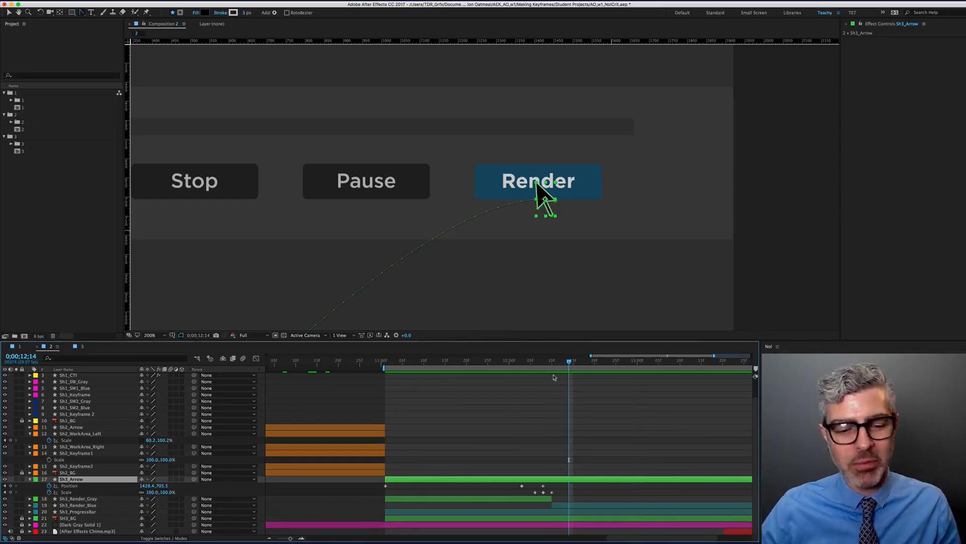
key("Page_Up")
key("Page_Up")
key("Page_Up")
key("Page_Up")
key("Page_Up")
key("Page_Up")
key("Page_Up")
key("Page_Up")
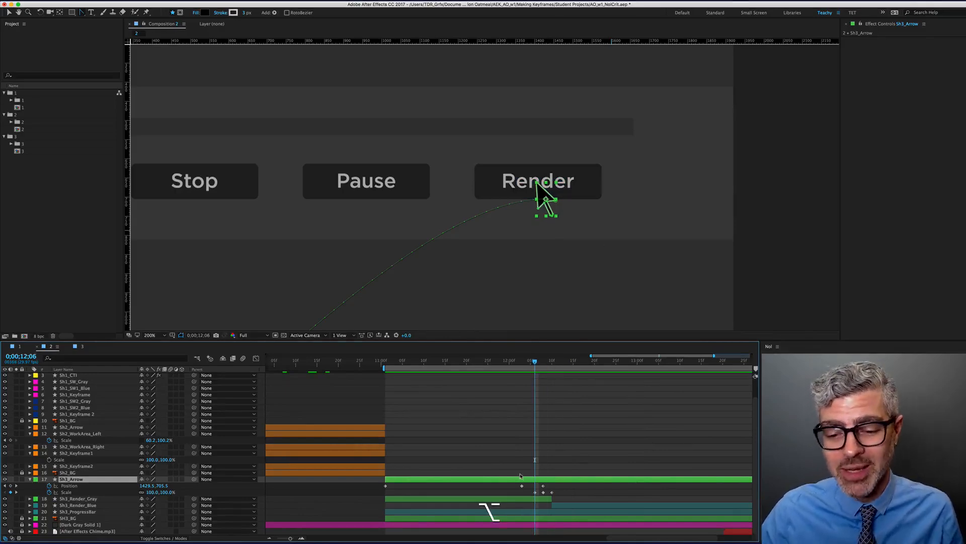
scroll(523, 480, "up", 4)
left_click_drag(586, 453, 377, 395)
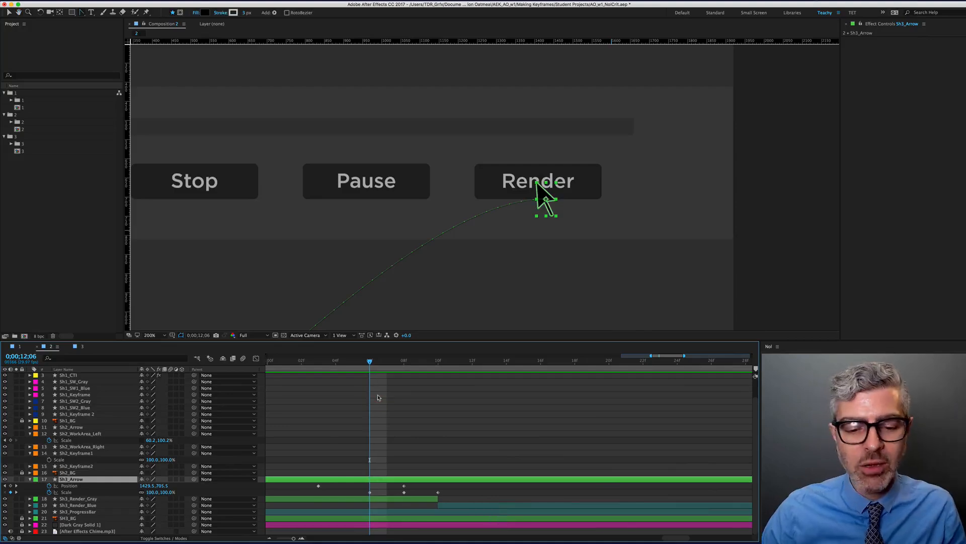
Shift the 110% Scale keyframe one frame earlier and delete the extra Position keyframe near 12;07
key("Page_Down")
key("Page_Down")
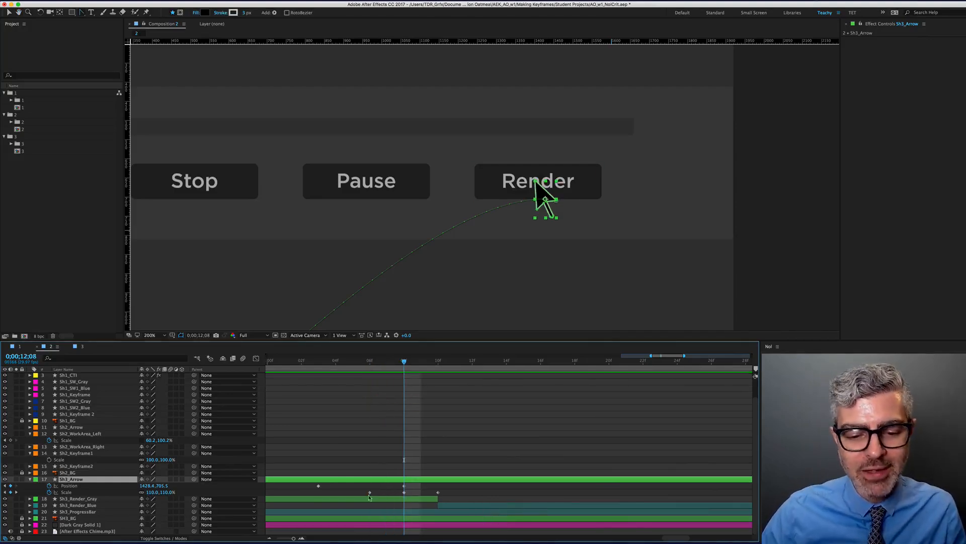
left_click_drag(370, 492, 353, 493)
scroll(359, 494, "down", 3)
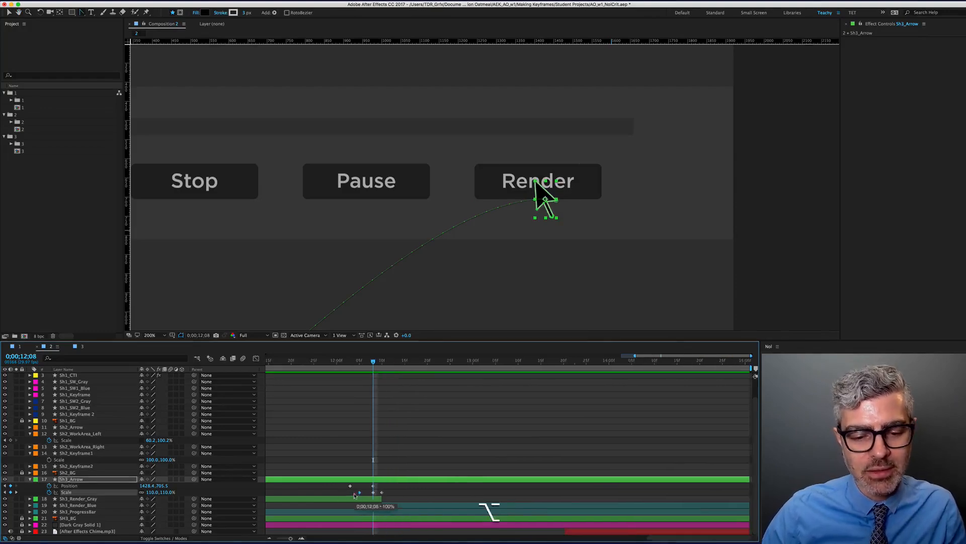
left_click_drag(364, 395, 433, 395)
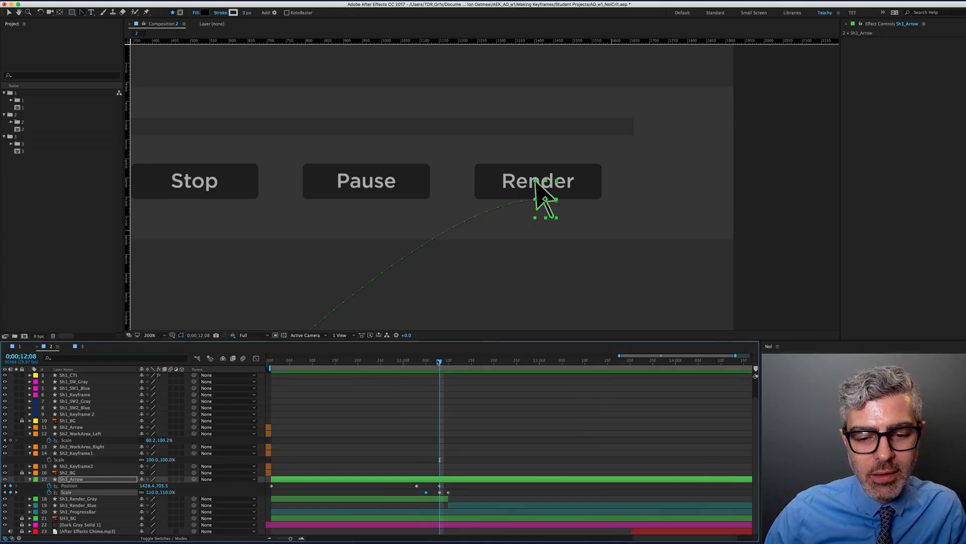
left_click_drag(438, 362, 416, 364)
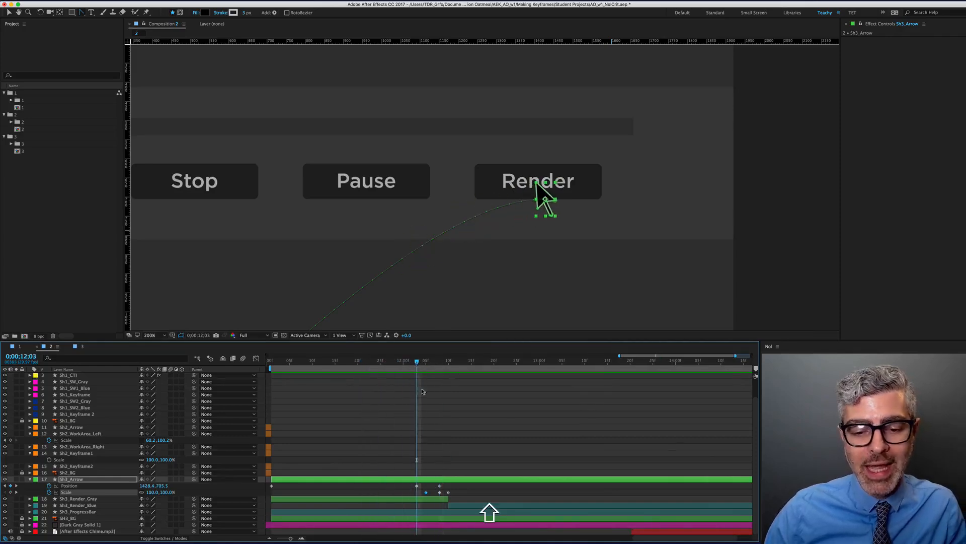
left_click(417, 486)
left_click_drag(426, 358, 437, 421)
left_click(440, 487)
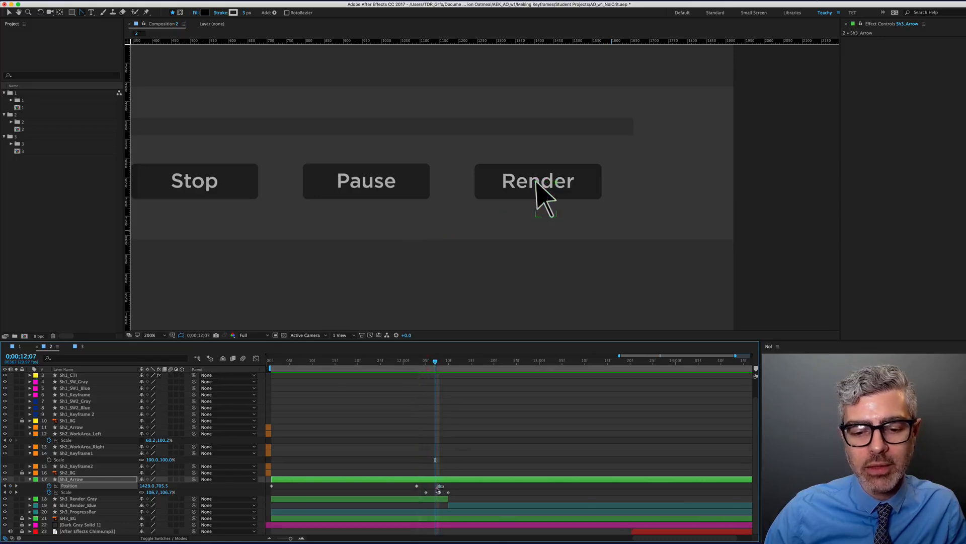
key("BackSpace")
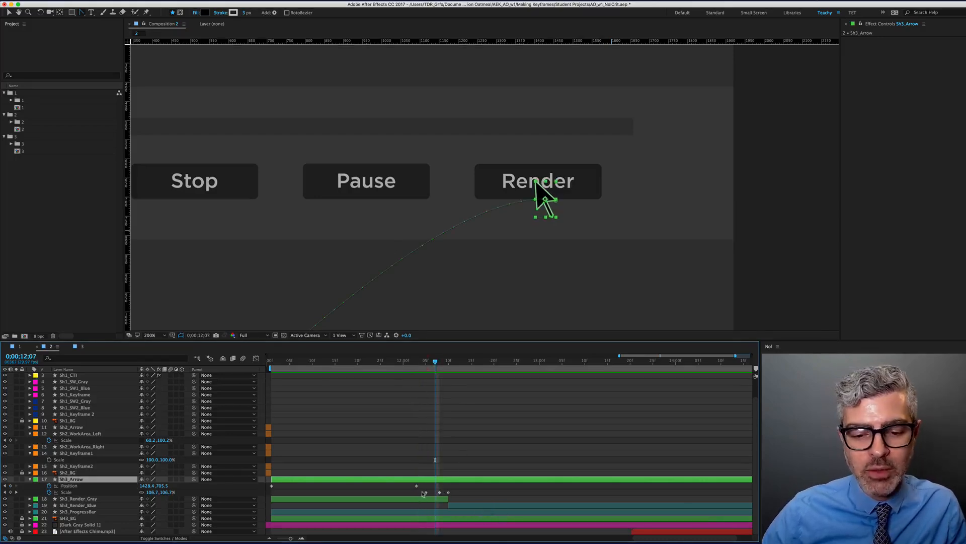
left_click_drag(405, 365, 439, 368)
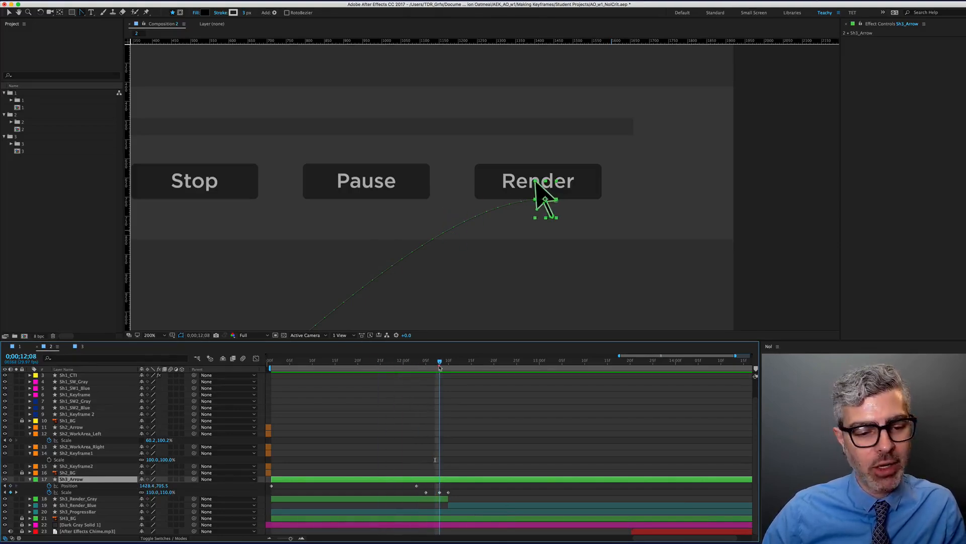
Move the middle Scale keyframe to 12;09 and the last one to 12;11
key("Page_Up")
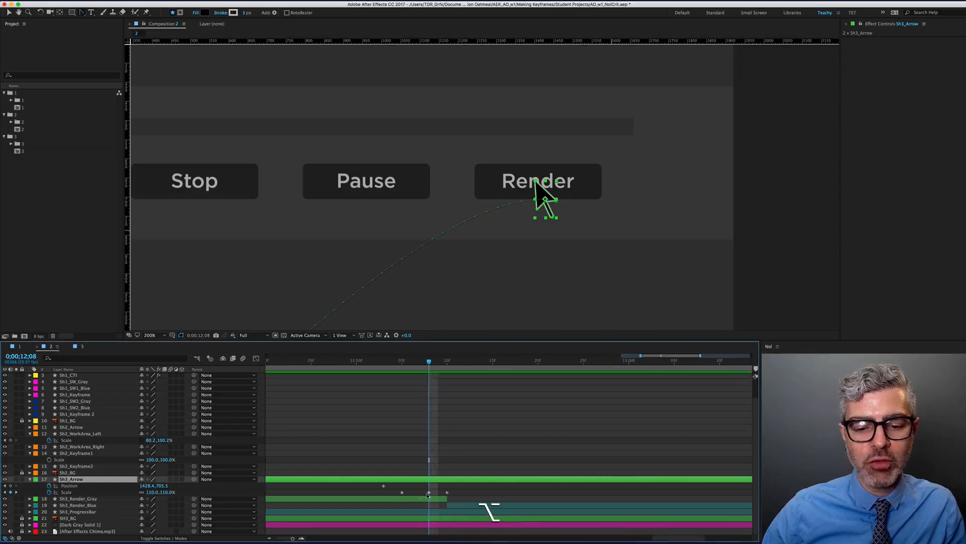
scroll(431, 454, "up", 2)
key("Page_Up")
key("Page_Up")
key("Page_Down")
key("Page_Down")
key("Page_Down")
key("Page_Down")
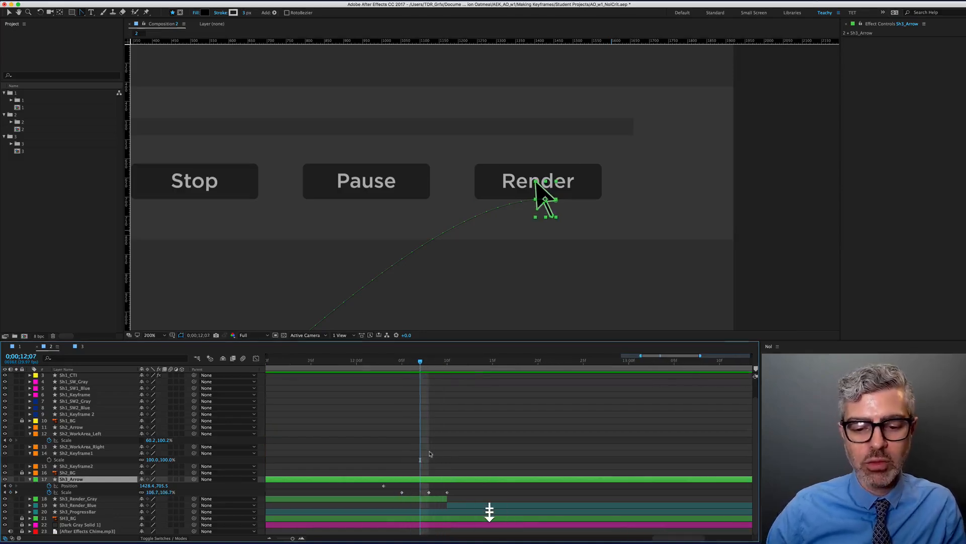
left_click_drag(429, 492, 437, 493)
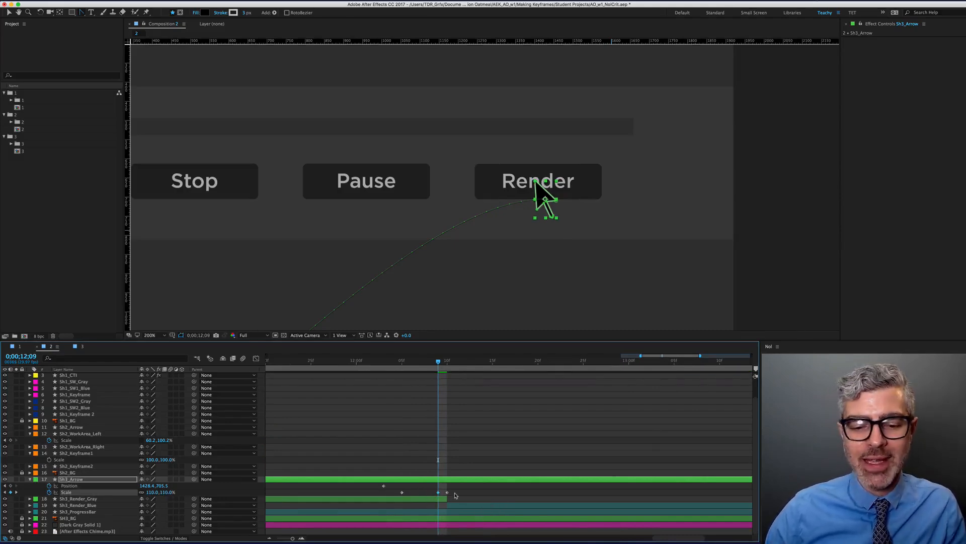
key("Page_Down")
key("Page_Down")
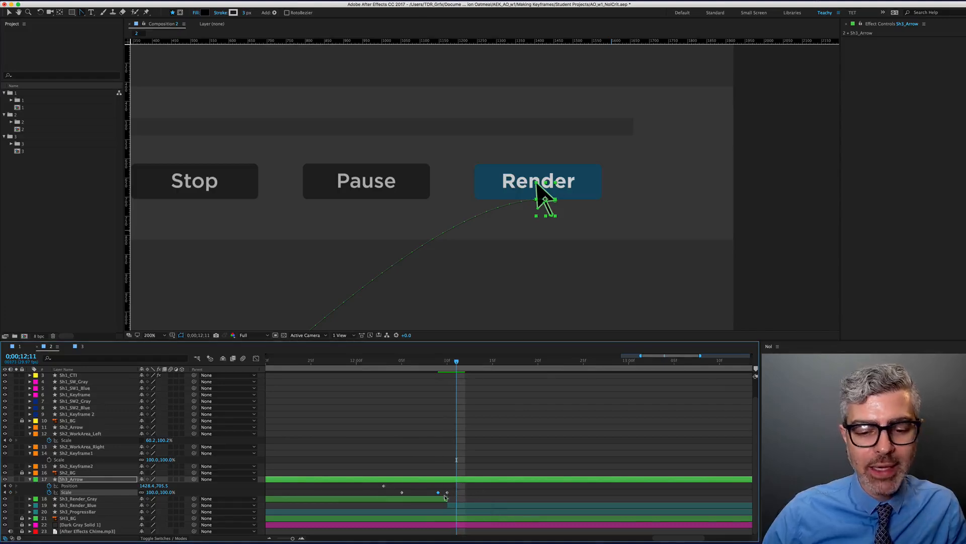
left_click_drag(447, 491, 457, 492)
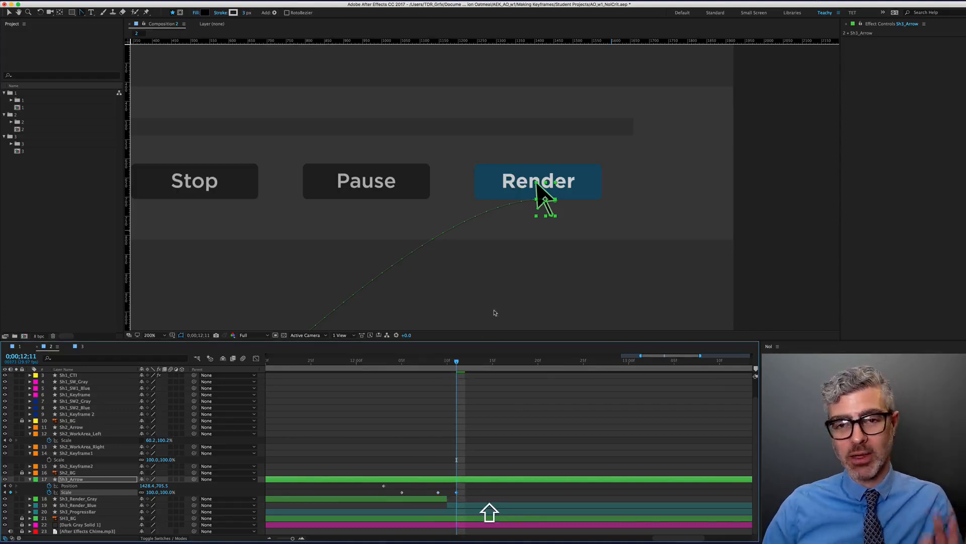
Set the arrow's Scale to 90%, then back to 100% at 12;16
left_click(151, 492)
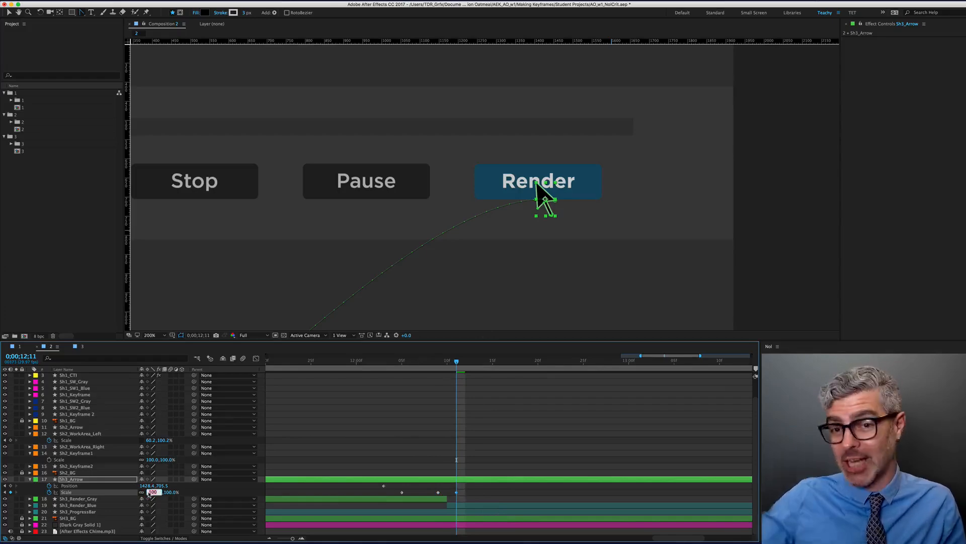
type("90")
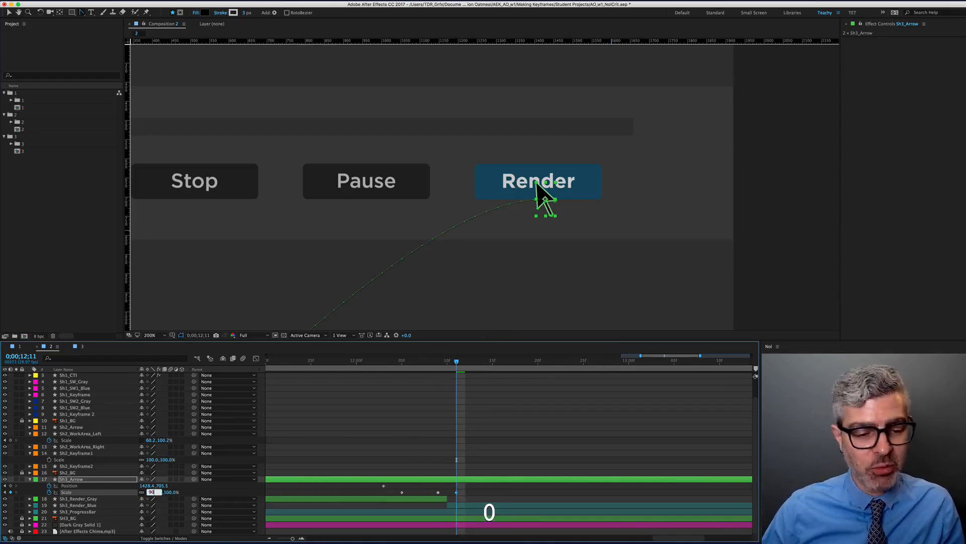
key("Return")
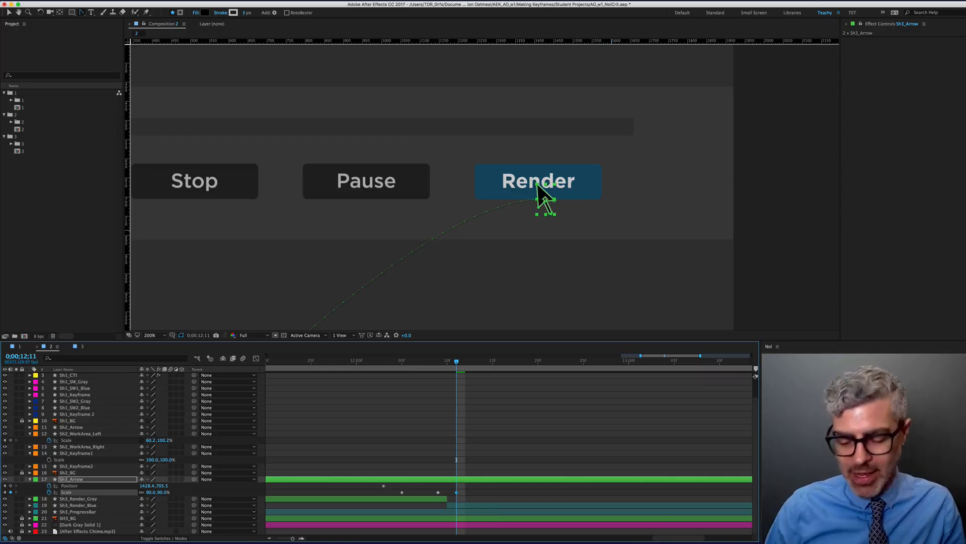
key("space")
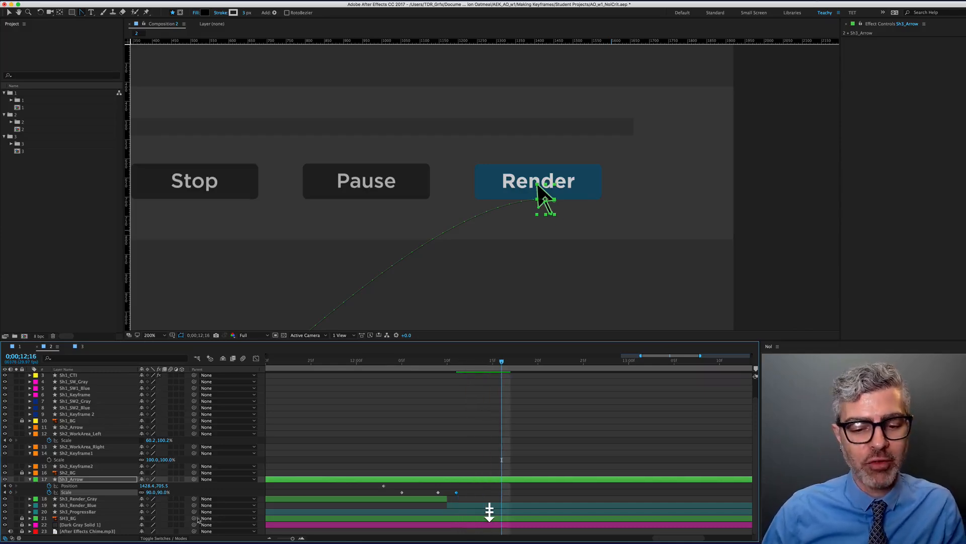
left_click(154, 492)
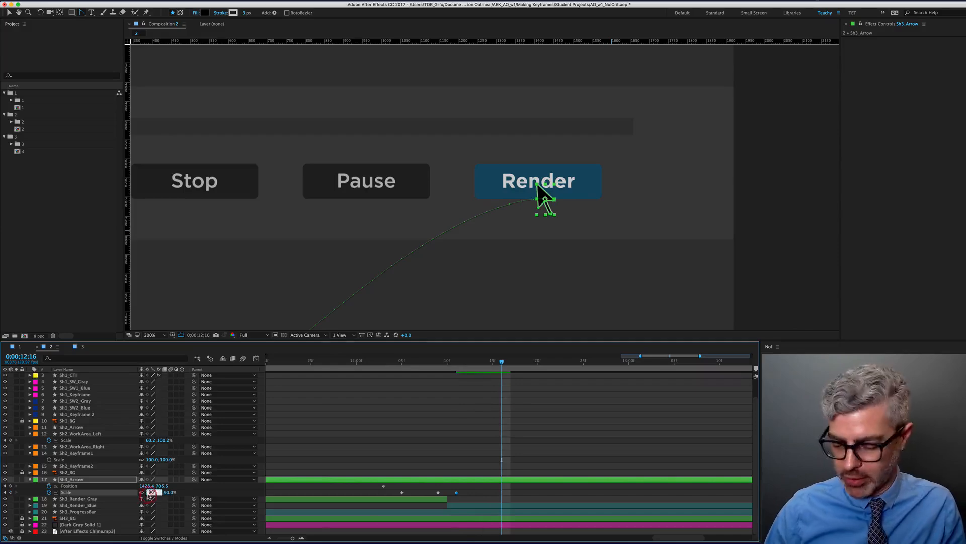
type("100")
key("Return")
Review the arrow's scale bounce frame by frame from 12;10 and select Sh3_Render_Blue
key("minus")
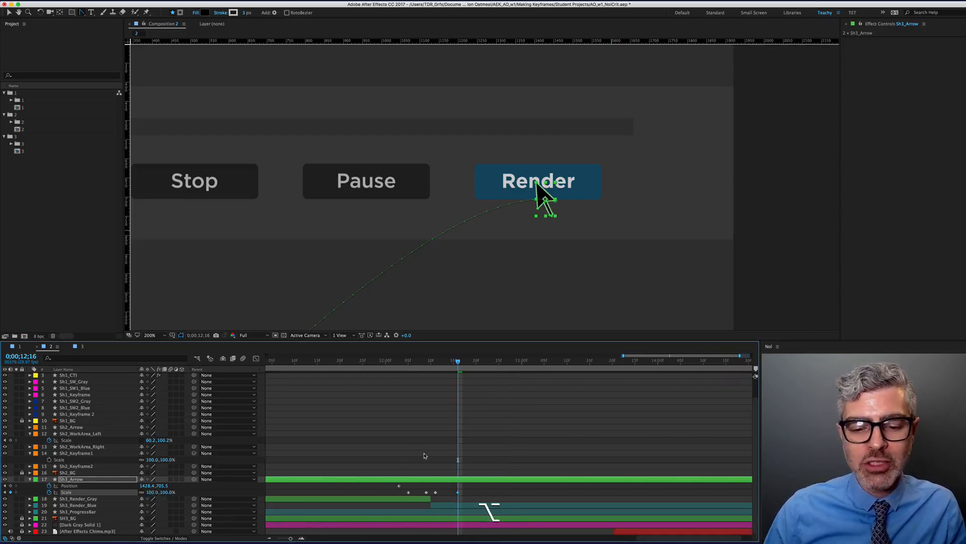
left_click(431, 361)
mouse_move(416, 364)
left_mouse_down()
mouse_move(455, 362)
mouse_move(409, 363)
mouse_move(436, 369)
left_mouse_up()
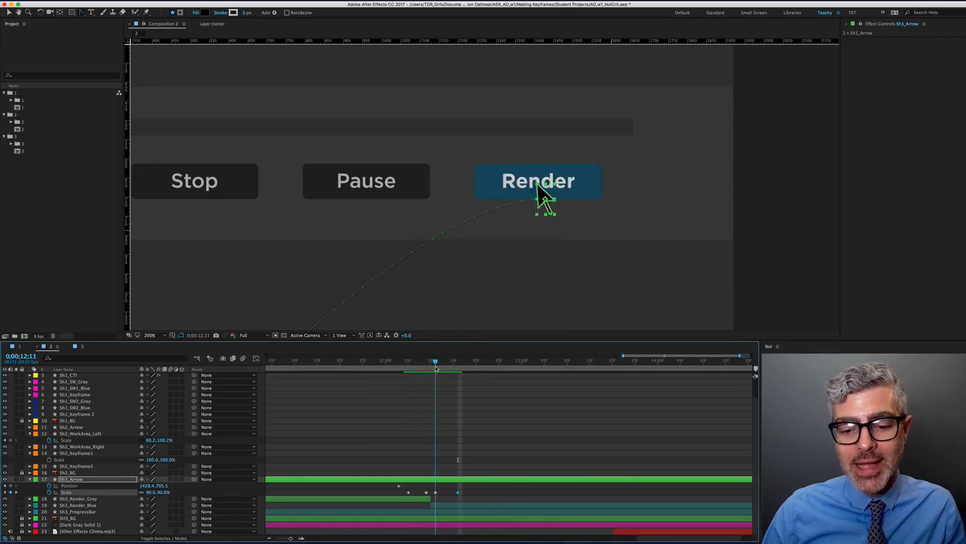
key("Page_Down")
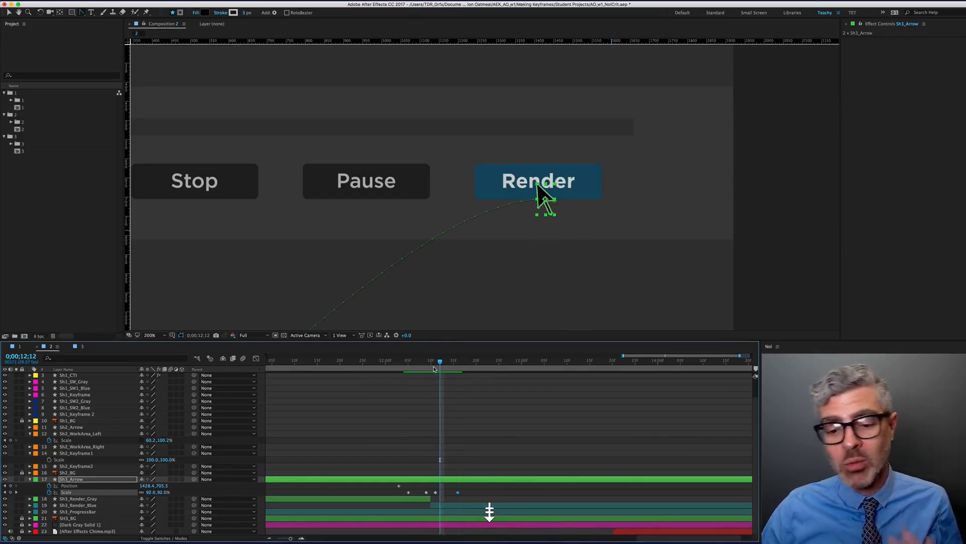
left_click(462, 505)
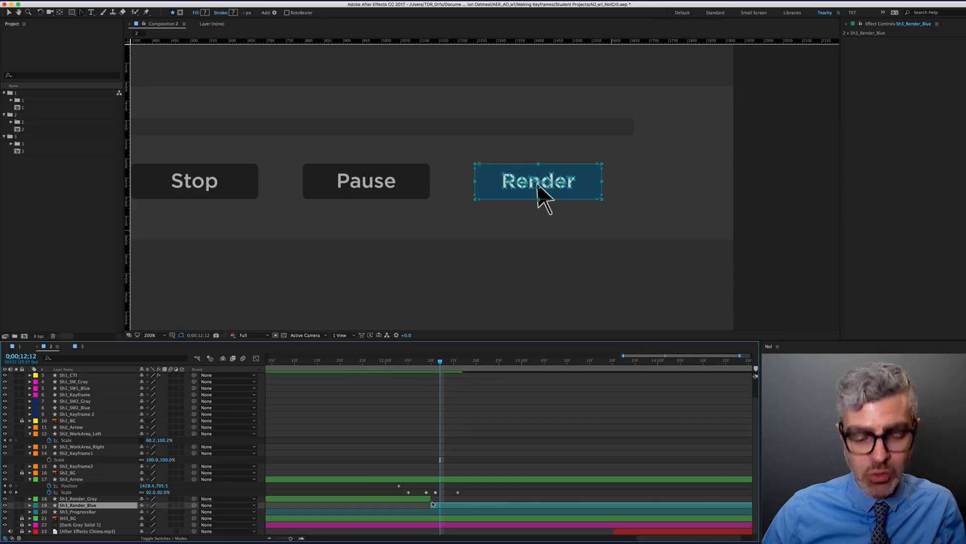
Trim Sh3_Render_Blue's in-point and Sh3_Render_Gray's out-point so the buttons swap on arrival
key("alt+bracketleft")
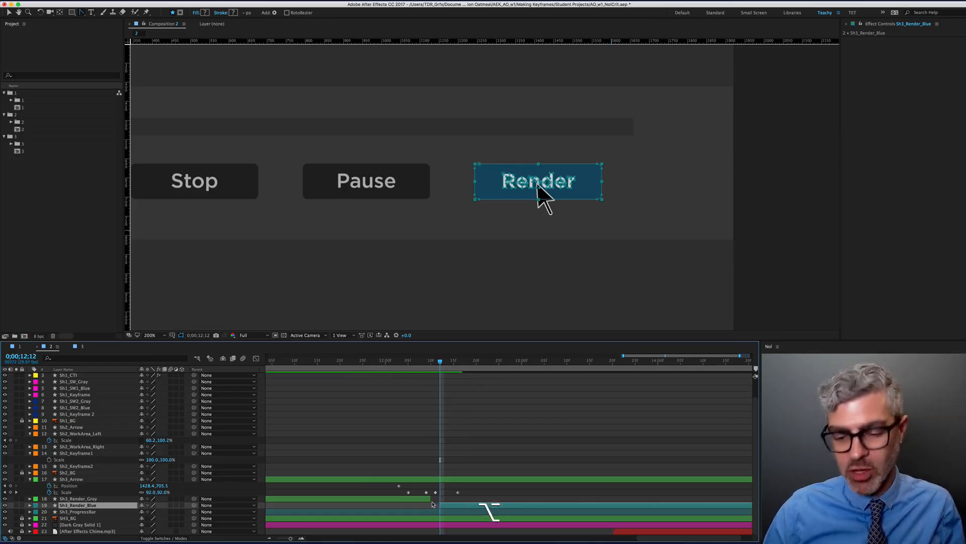
key("Page_Up")
key("ctrl+Up")
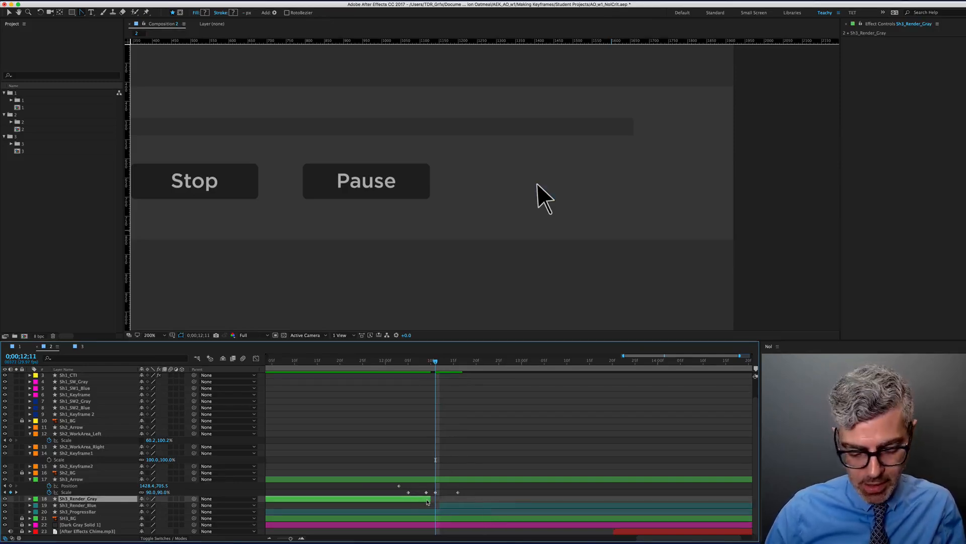
key("alt+bracketright")
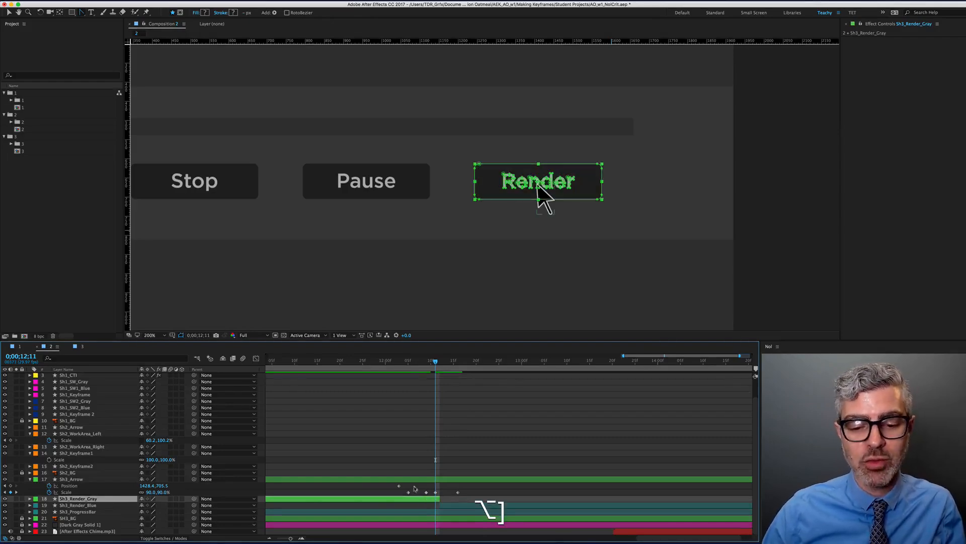
left_click(456, 506)
key("alt+bracketleft")
Keyframe the blue button's Scale at 100% at 12;16 and 90% at 12;12
key("u")
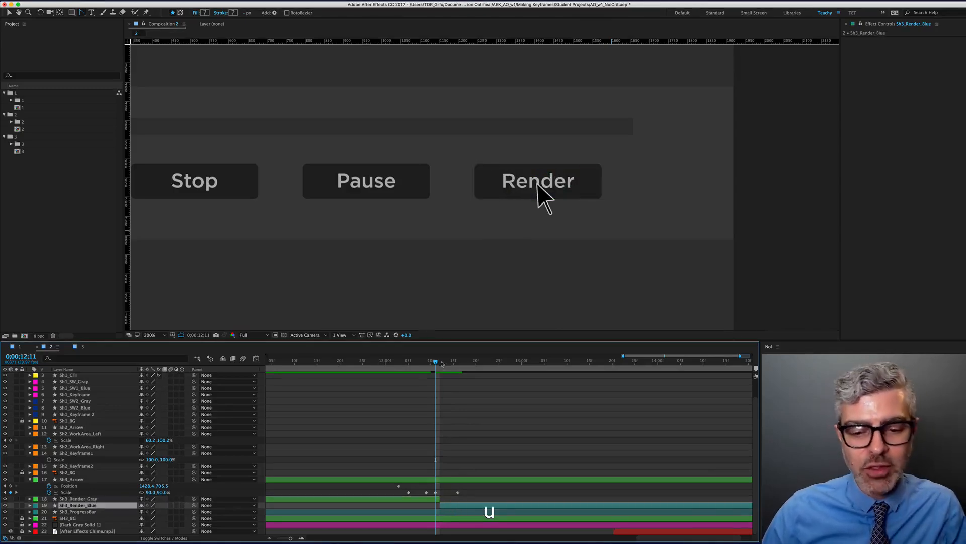
left_click(449, 362, "shift")
left_click_drag(449, 361, 440, 361)
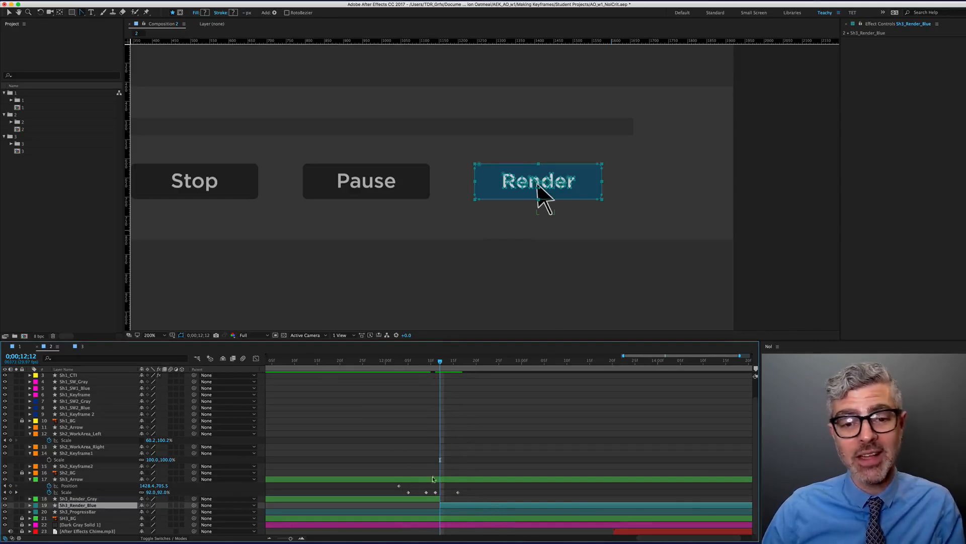
key("s")
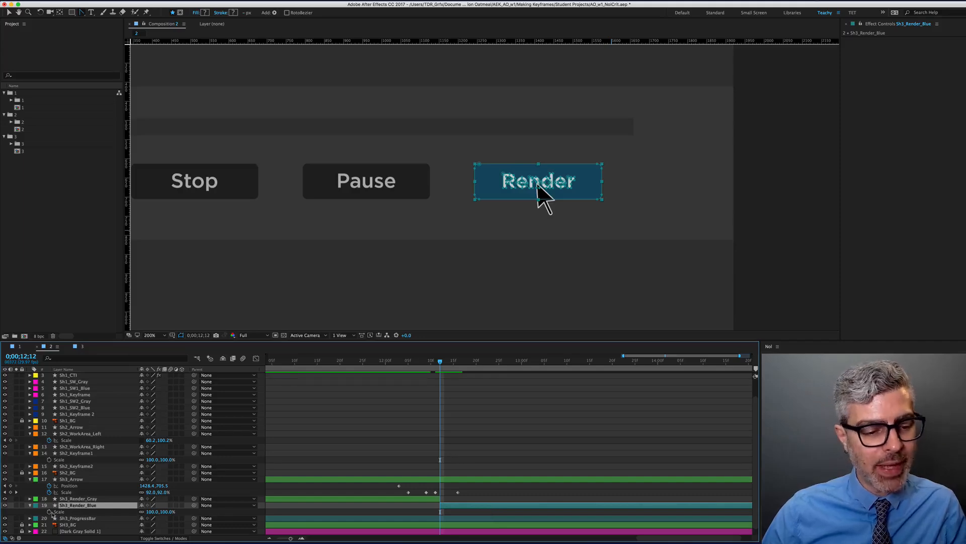
key("Page_Down")
key("Page_Down")
key("Page_Down")
key("Page_Down")
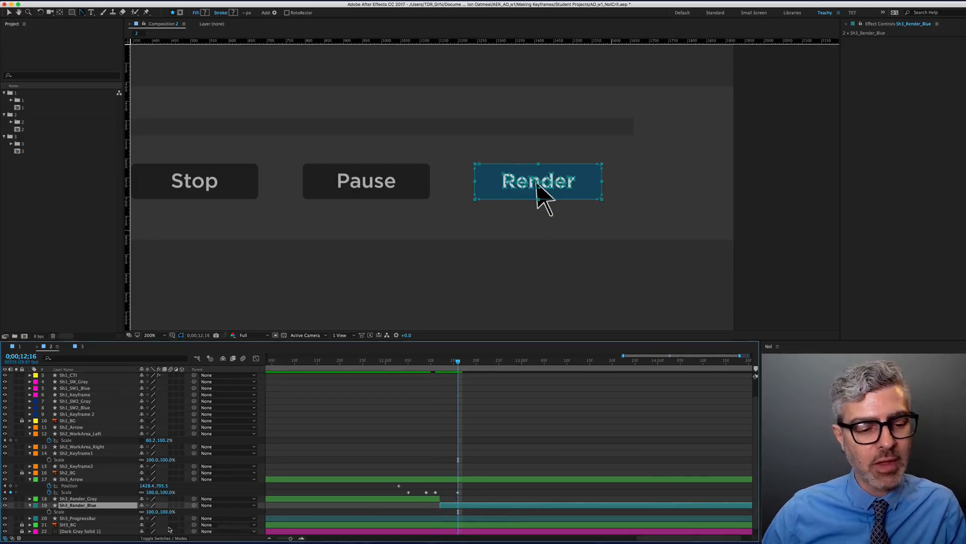
left_click(48, 512)
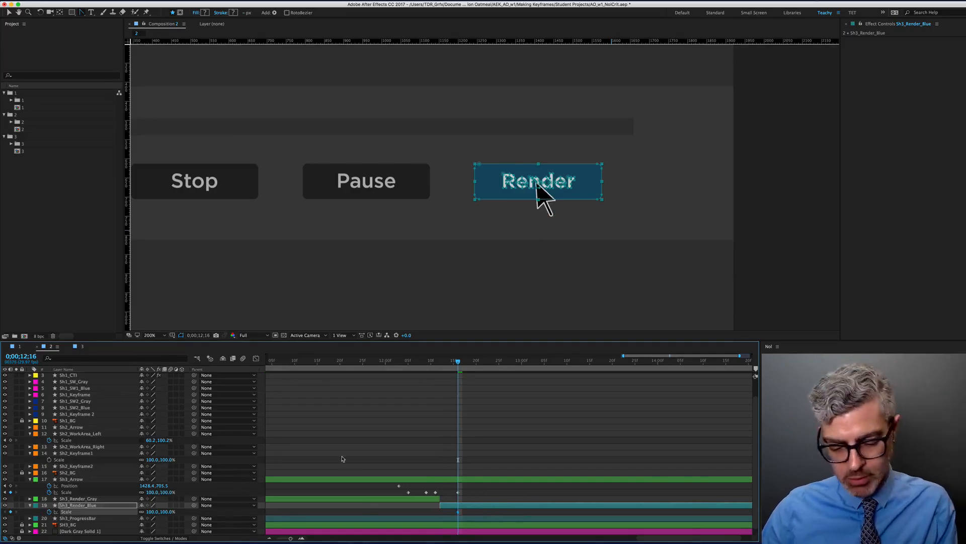
key("Page_Up")
key("Page_Up")
key("Page_Up")
key("Page_Up")
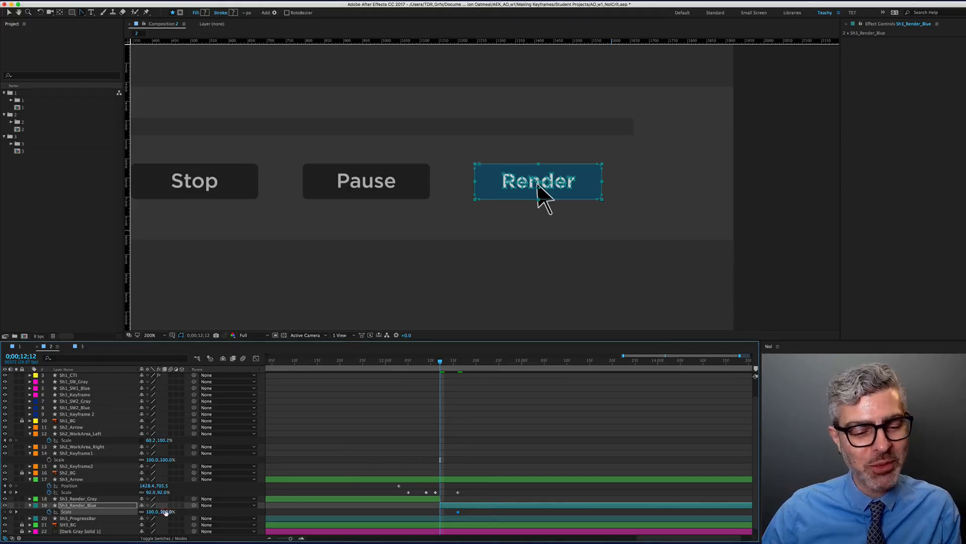
left_click(151, 512)
type("90")
key("Return")
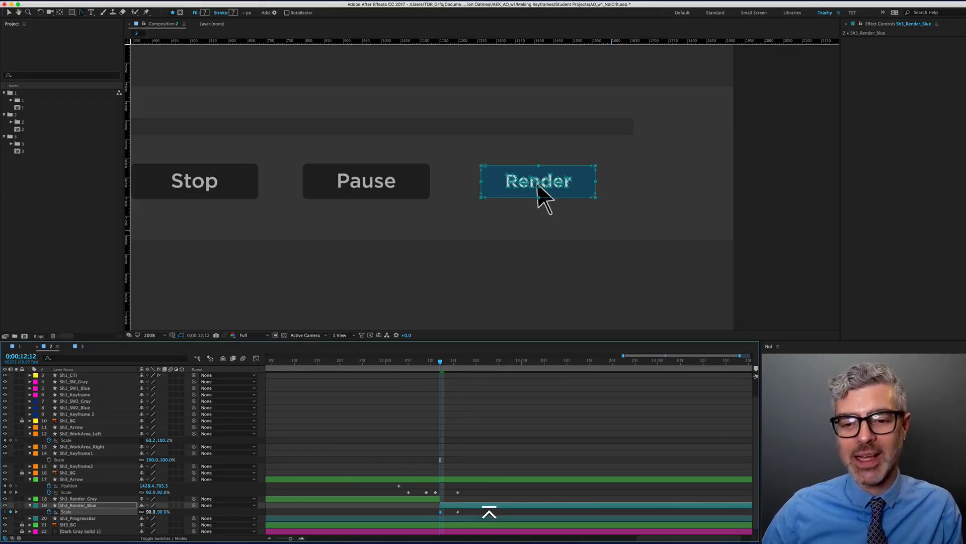
scroll(434, 404, "down", 2)
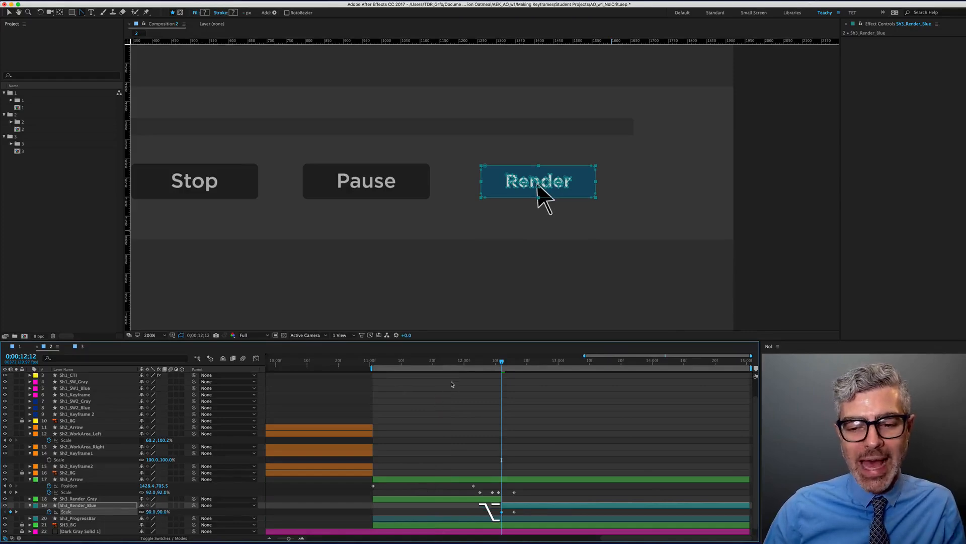
RAM-preview the Render button bounce, then switch to Composition 3's Making Keyframes slide
scroll(398, 262, "down", 1)
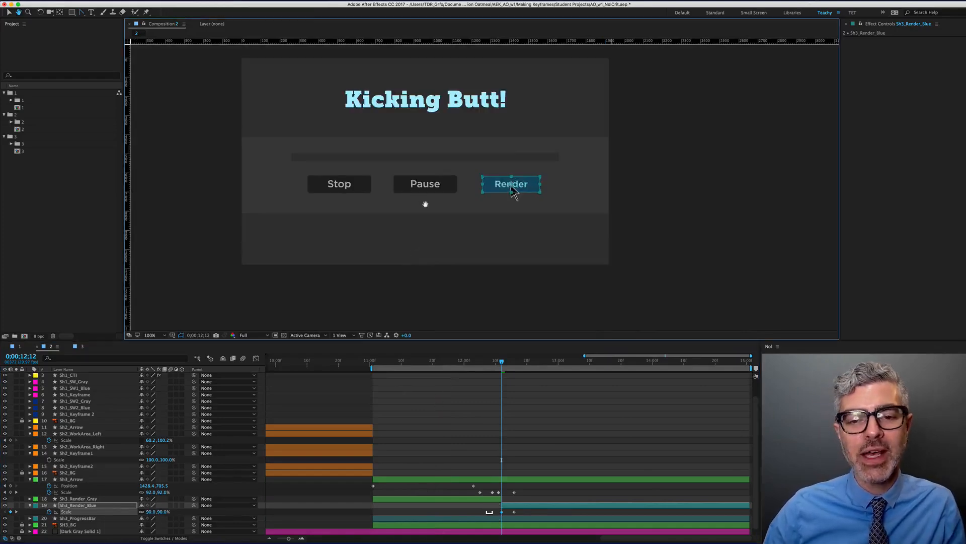
key("0")
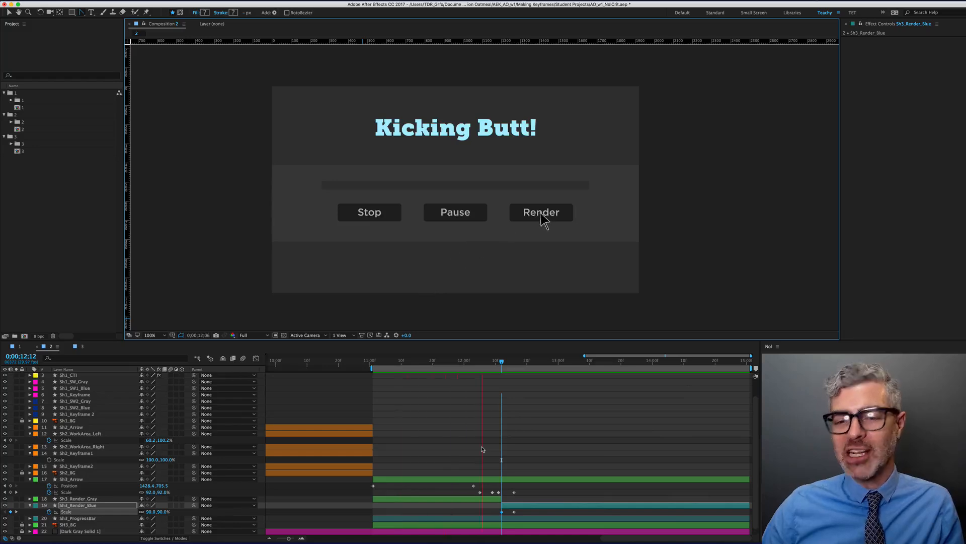
key("space")
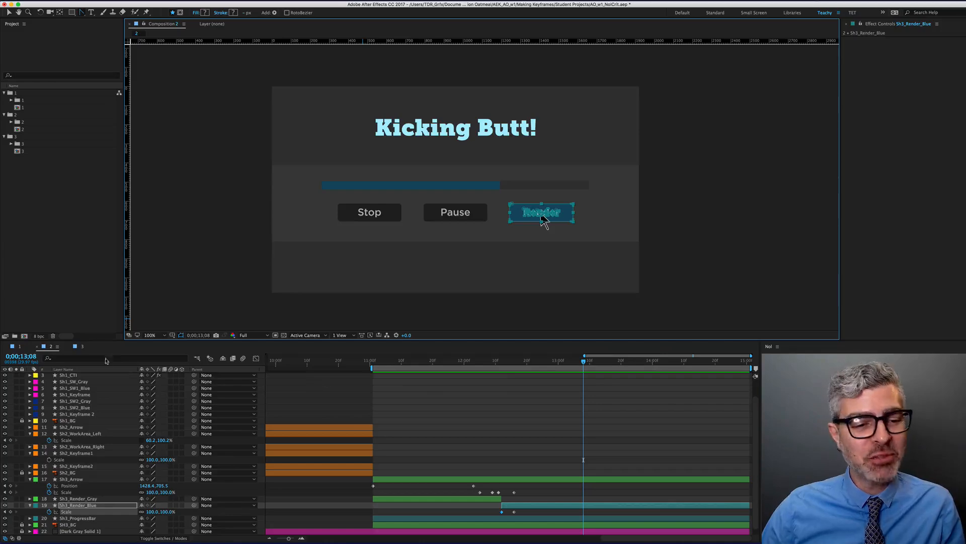
left_click(83, 347)
scroll(513, 466, "down", 2)
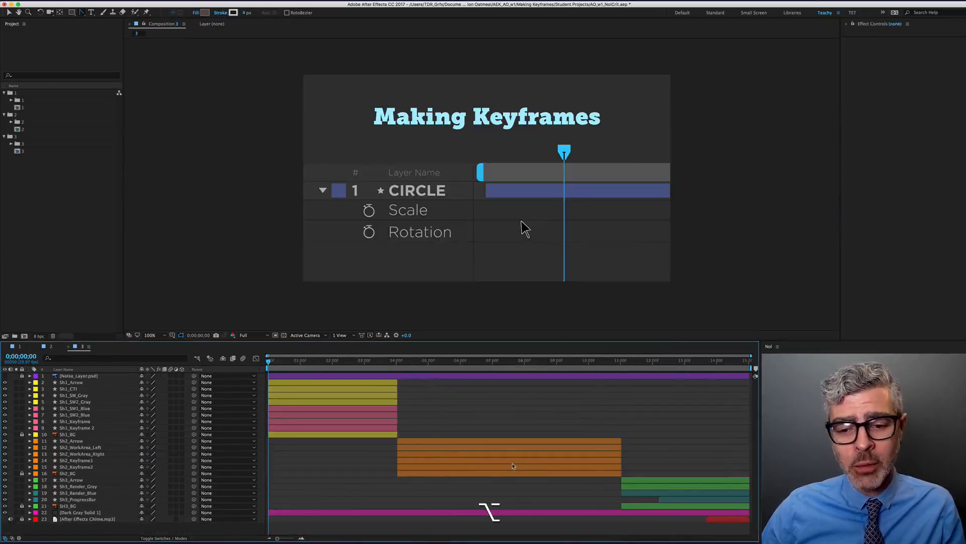
key("KP_0")
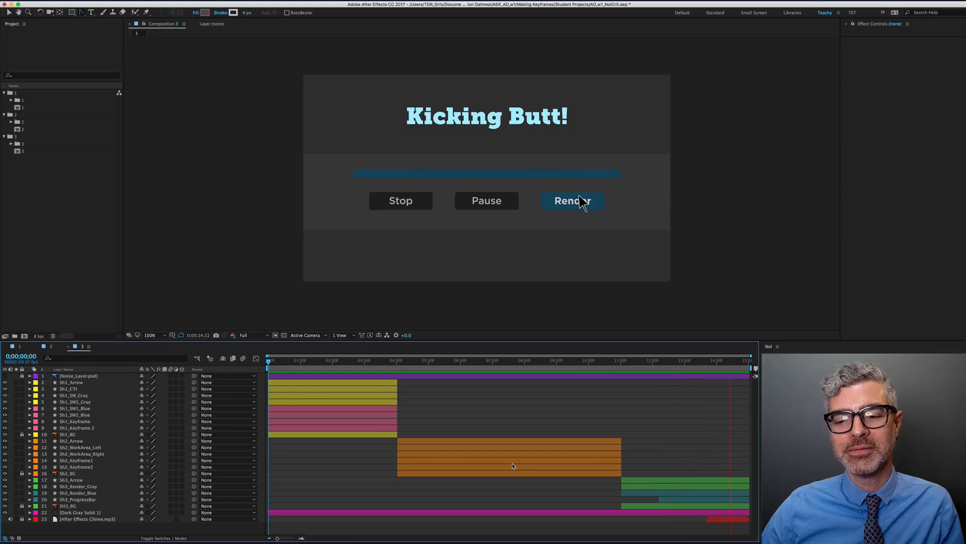
key("space")
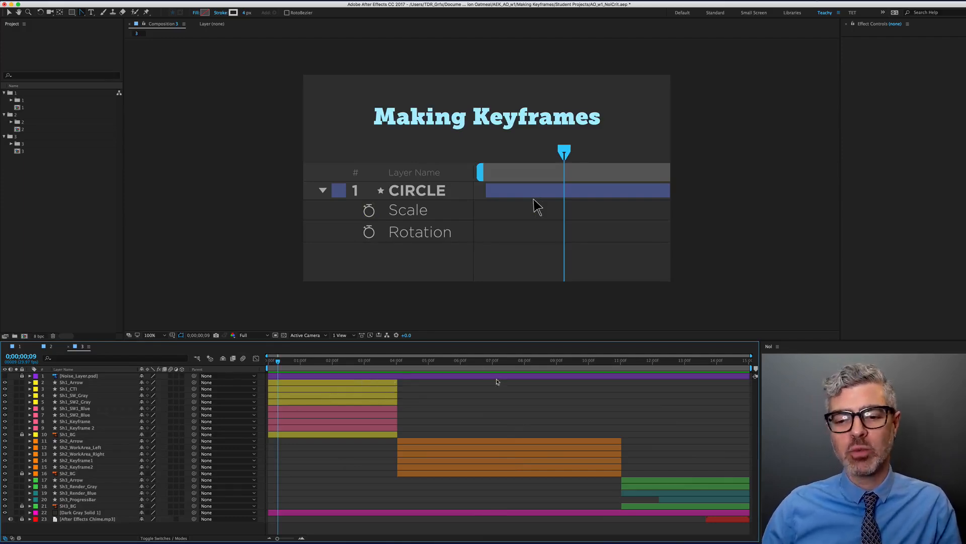
mouse_move(552, 361)
left_mouse_down()
mouse_move(603, 361)
mouse_move(534, 363)
mouse_move(569, 368)
left_mouse_up()
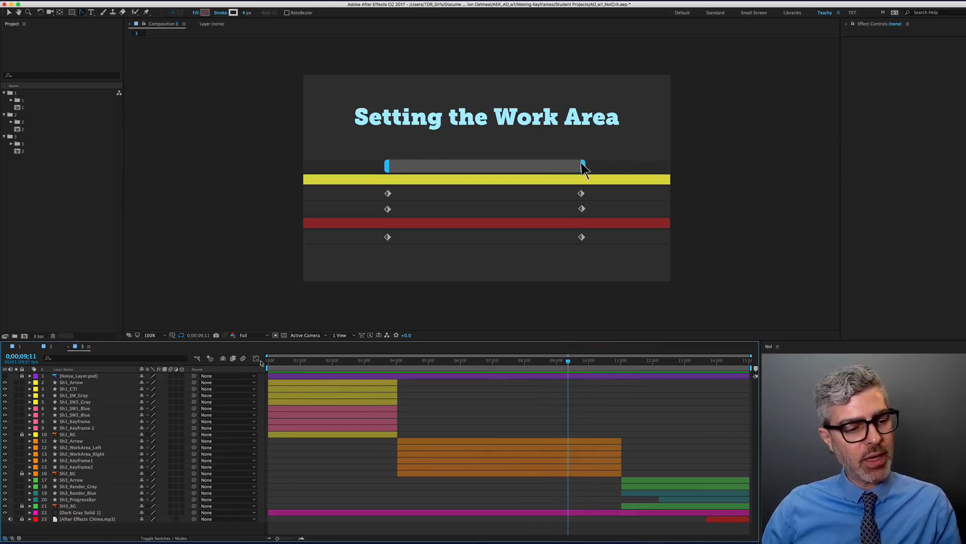
left_click(569, 361)
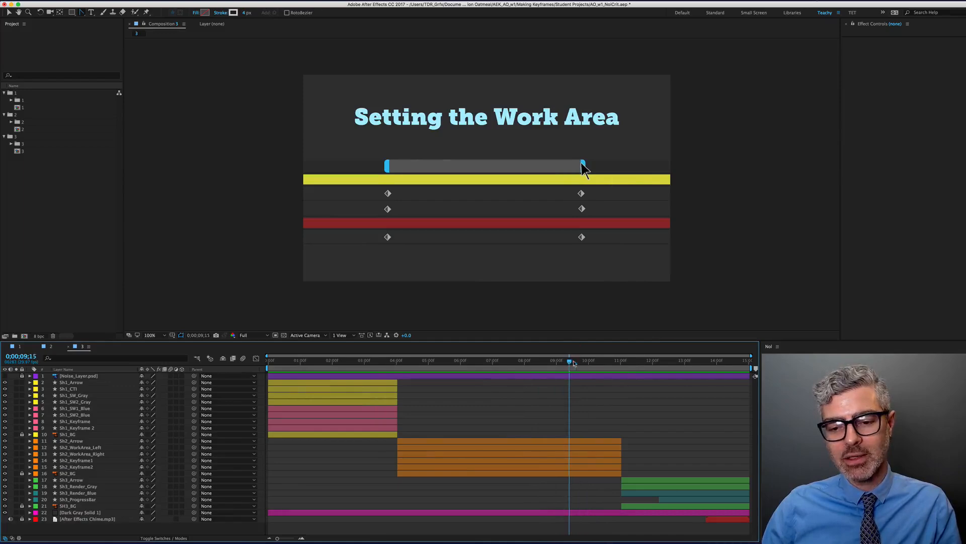
left_click_drag(574, 363, 620, 366)
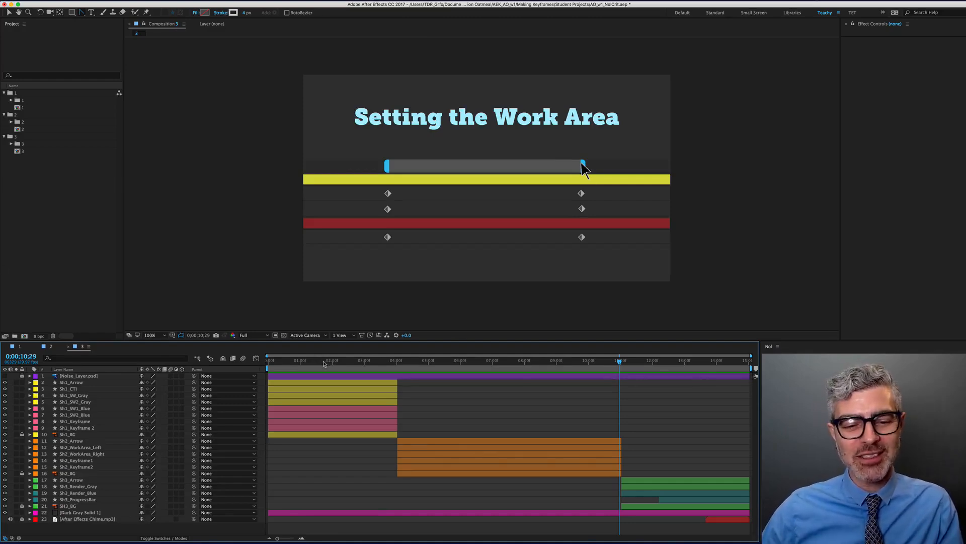
left_click_drag(324, 363, 347, 367)
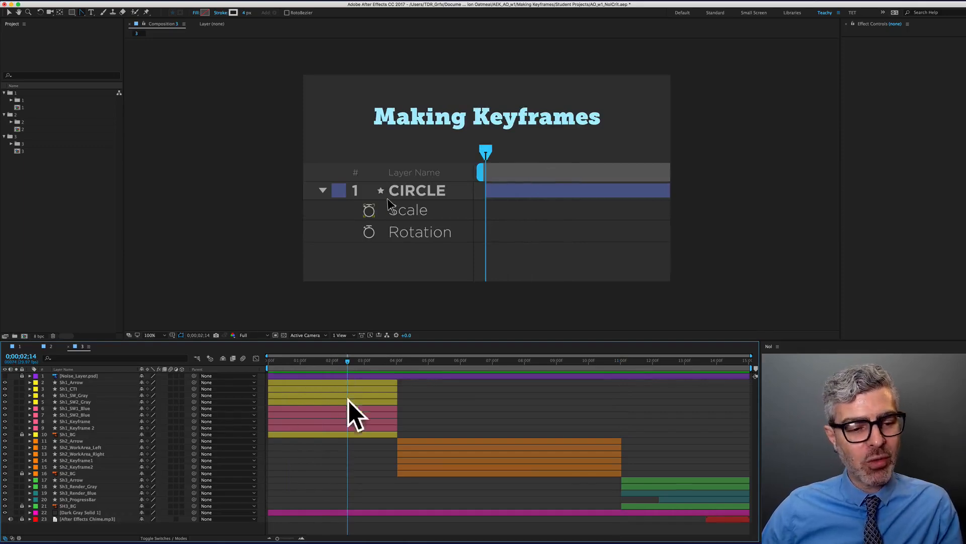
Select layers Sh1_Arrow through Sh1_Keyframe 2, show their animated properties, and trim the work area
left_click(356, 383)
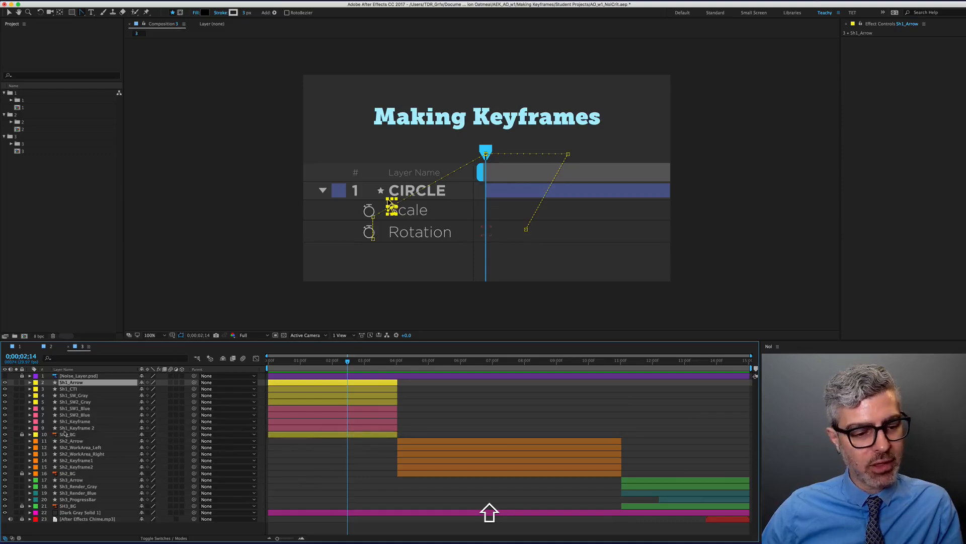
left_click(65, 429, "shift")
key("shift+u")
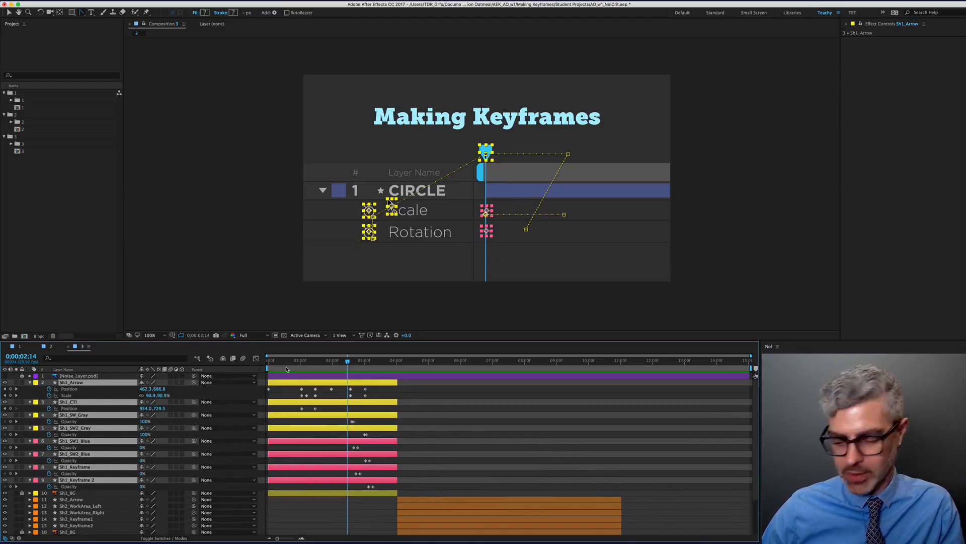
key("alt+super+b")
key("0")
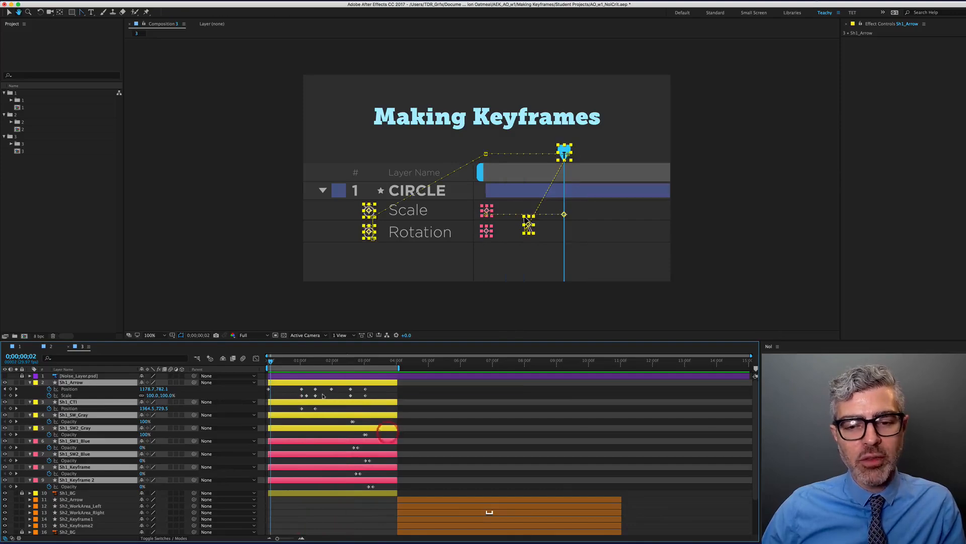
Scrub through the arrow's movement, then preview the first slide again from the start
left_click_drag(276, 363, 374, 366)
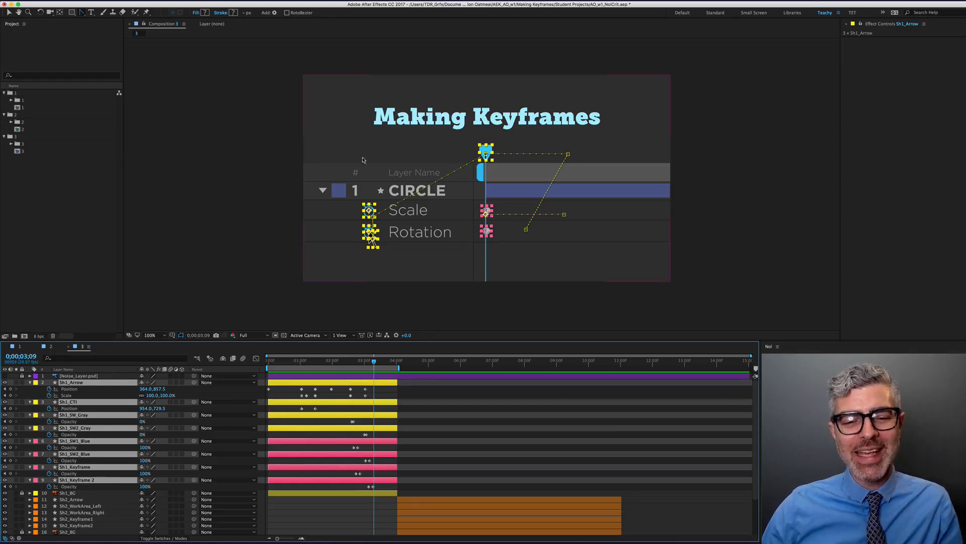
mouse_move(358, 362)
left_mouse_down()
mouse_move(347, 364)
mouse_move(374, 365)
left_mouse_up()
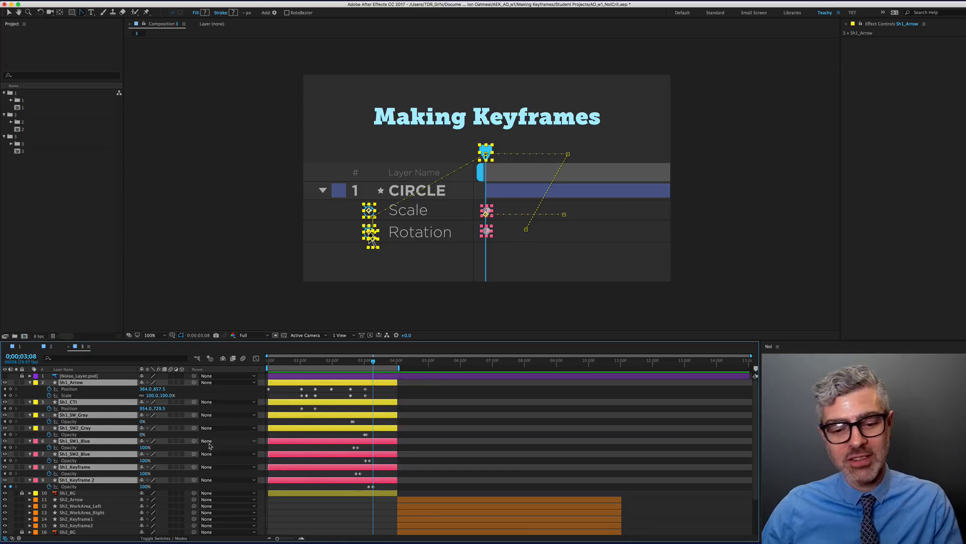
left_click(295, 389)
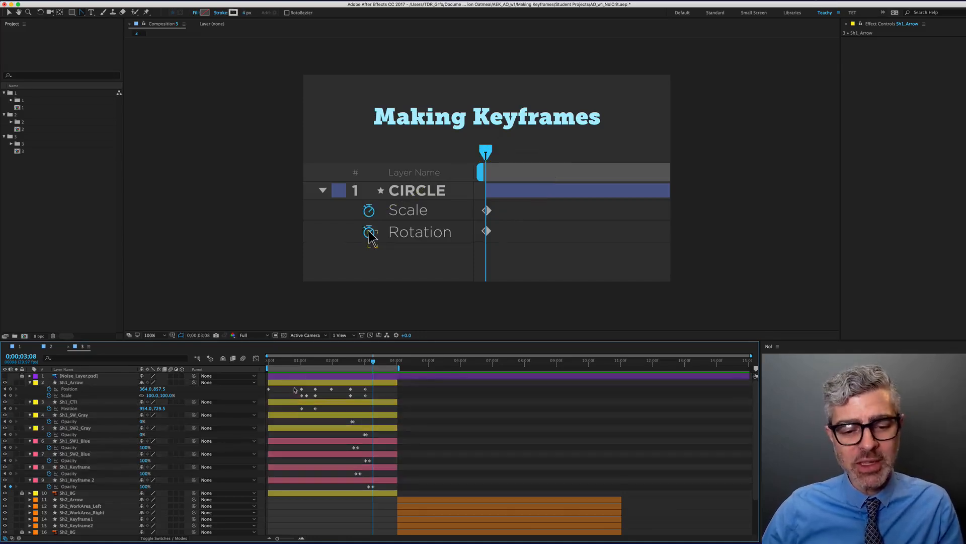
mouse_move(272, 363)
left_mouse_down()
mouse_move(308, 362)
mouse_move(273, 362)
mouse_move(304, 369)
mouse_move(290, 369)
left_mouse_up()
key("Home")
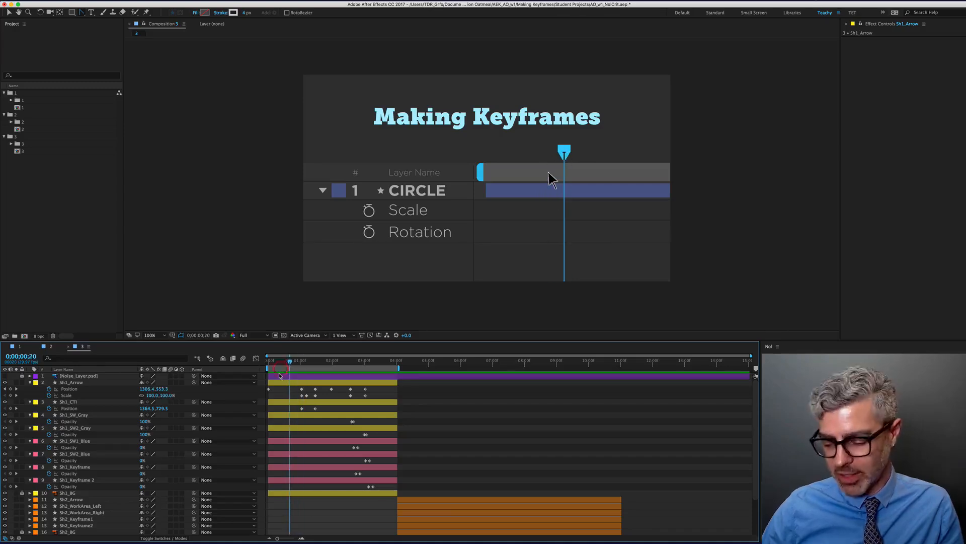
key("KP_0")
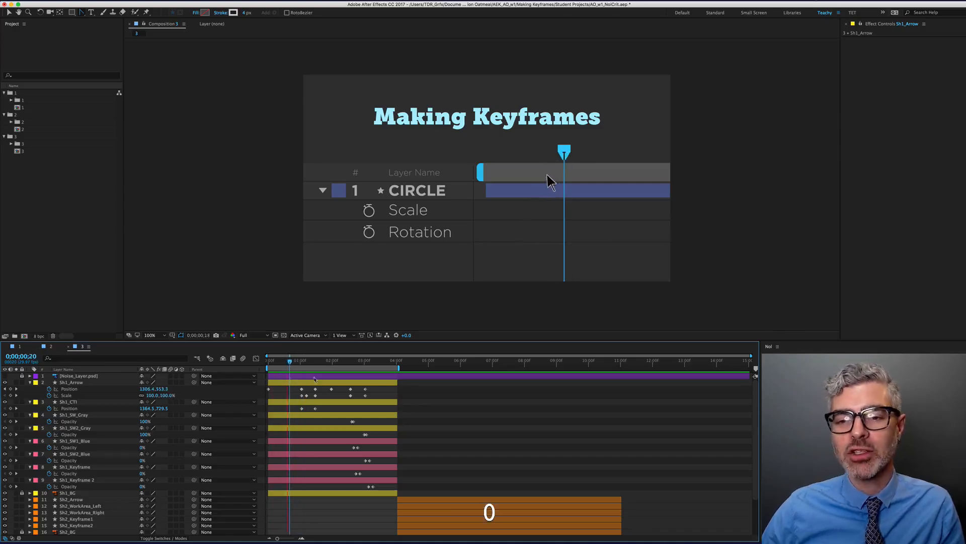
key("g")
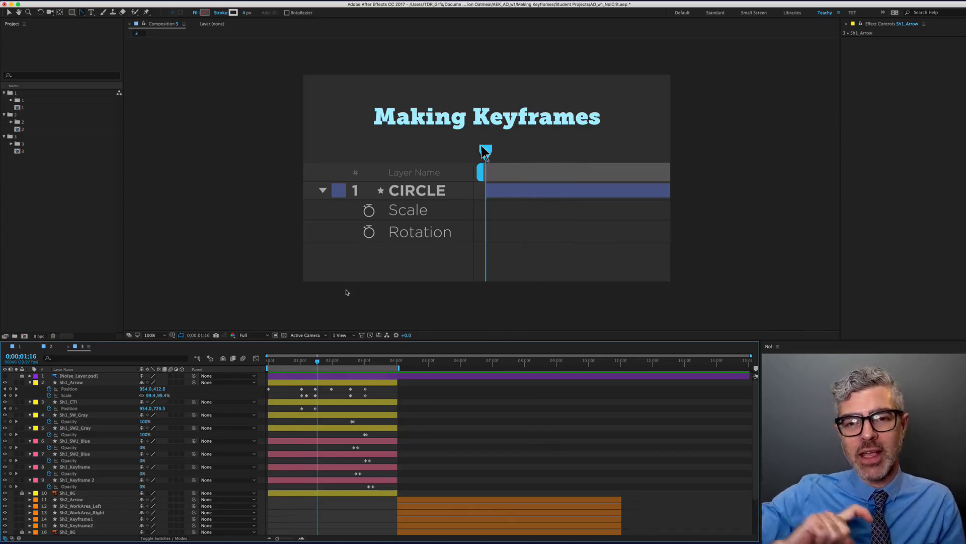
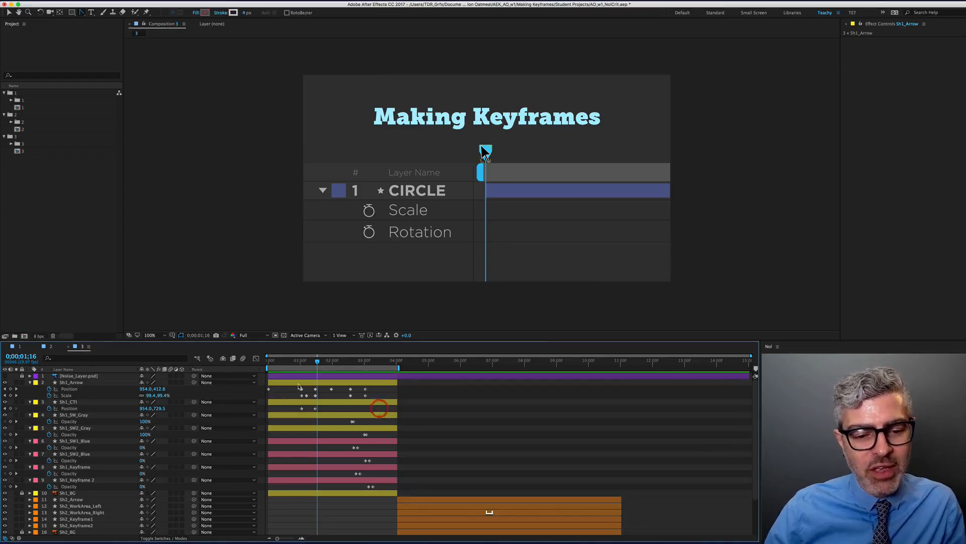
Shift Sh1_Arrow's Position keyframe to frame 15, then advance to frame 20 and zoom the timeline in
left_click(278, 361)
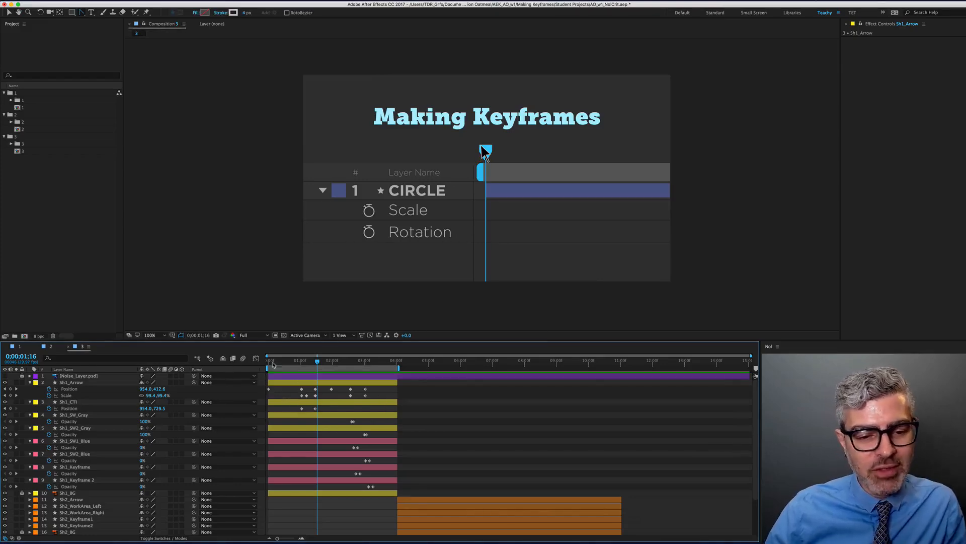
key("Page_Down")
key("Page_Down")
key("Page_Down")
key("Page_Down")
key("Page_Down")
key("Page_Down")
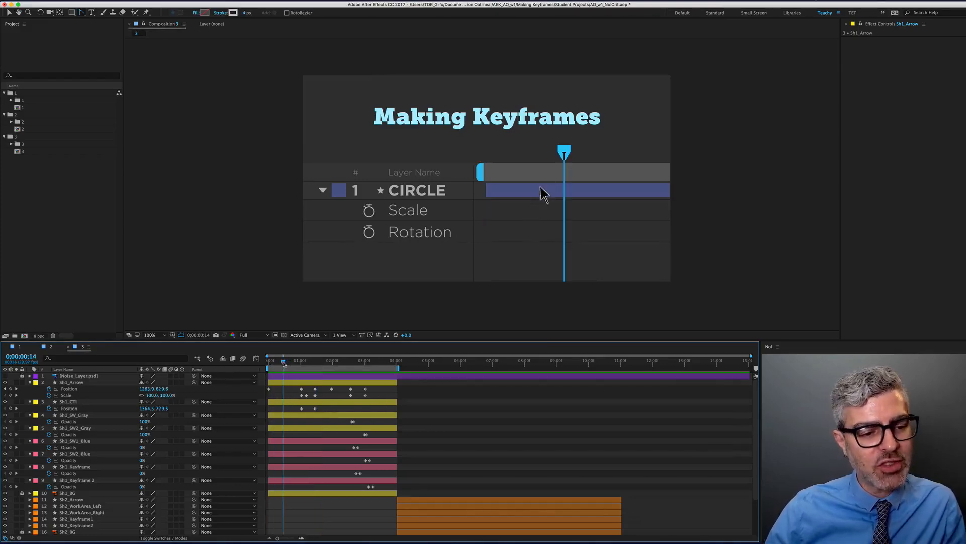
left_click_drag(301, 388, 284, 389)
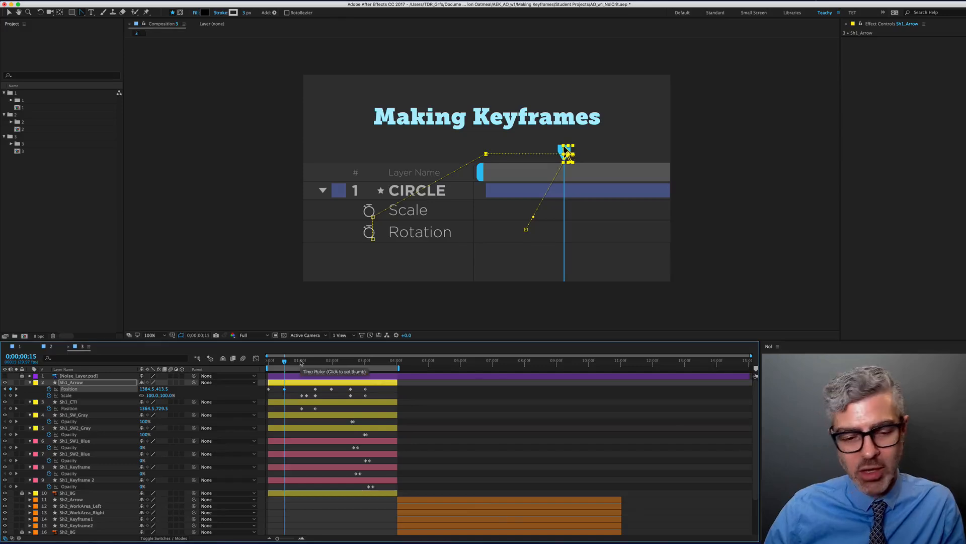
key("Page_Down")
key("Page_Down")
key("Page_Down")
key("Page_Down")
key("Page_Down")
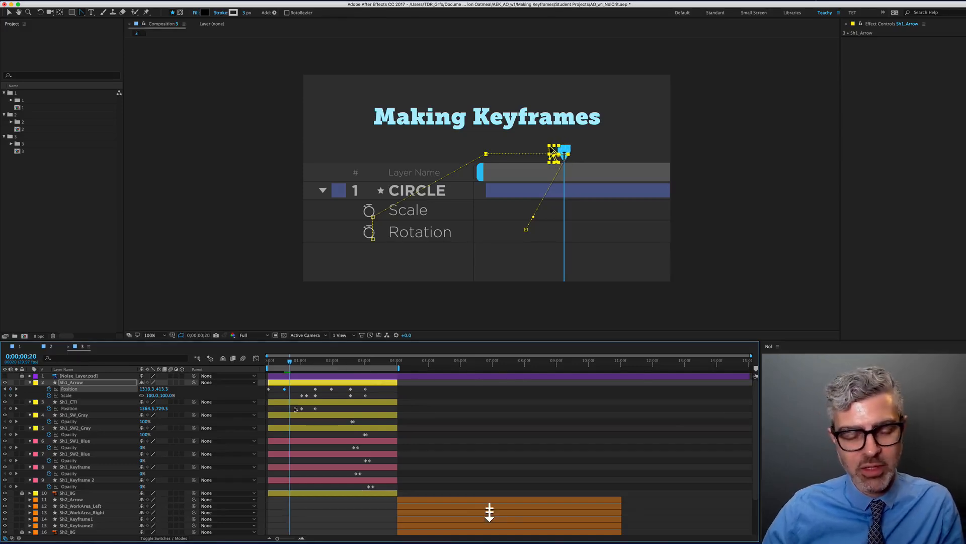
scroll(298, 397, "up", 2)
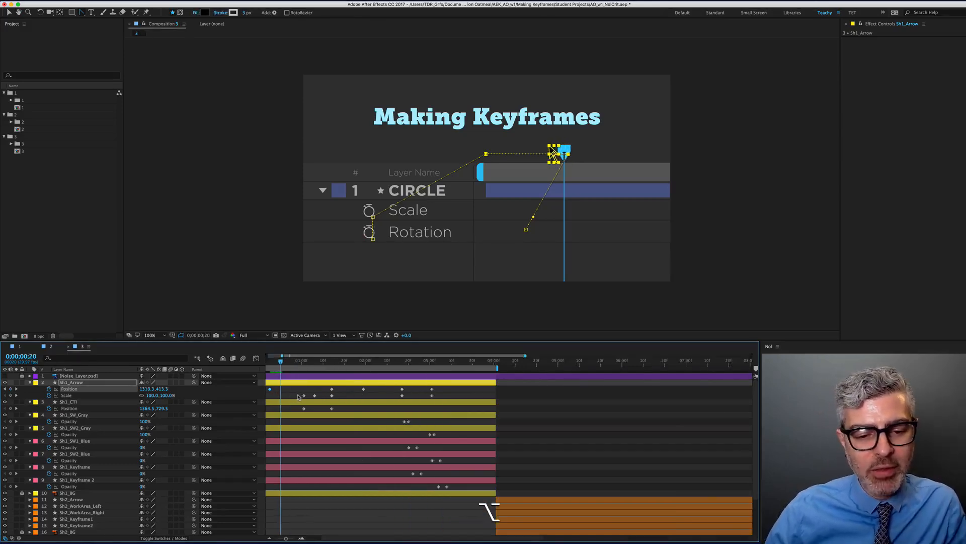
scroll(298, 397, "up", 2)
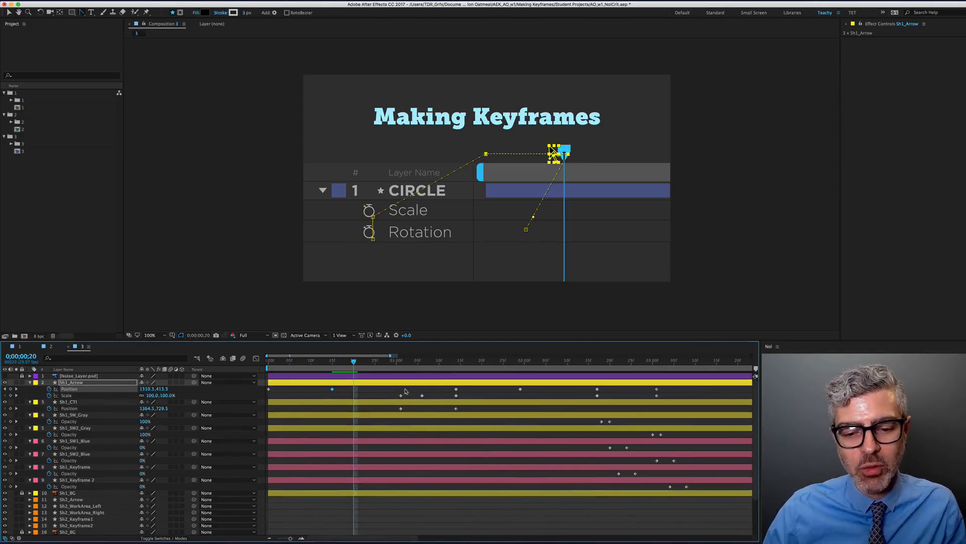
Slide all of Sh1_Arrow's Scale keyframes earlier so the first sits at frame 20, then scrub to review
left_click(454, 406)
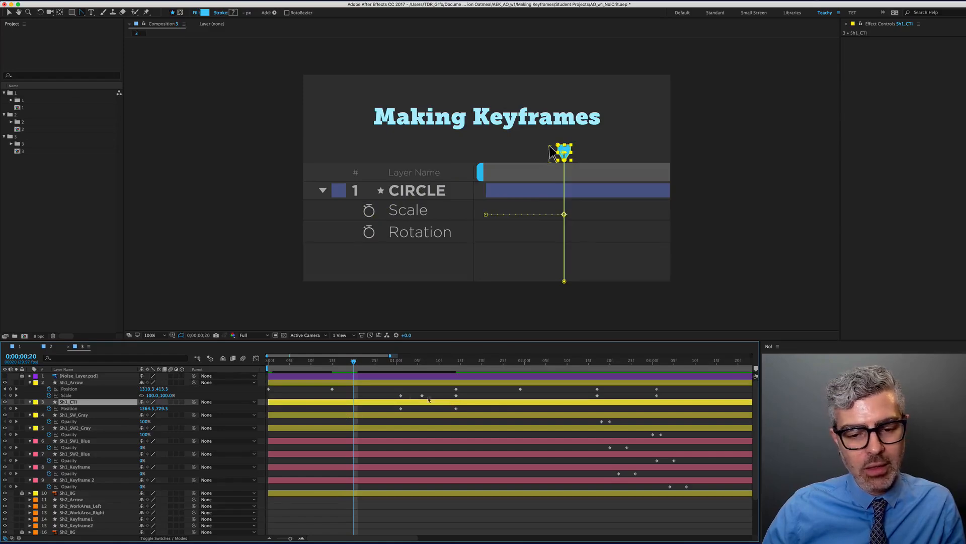
left_click_drag(454, 396, 343, 399)
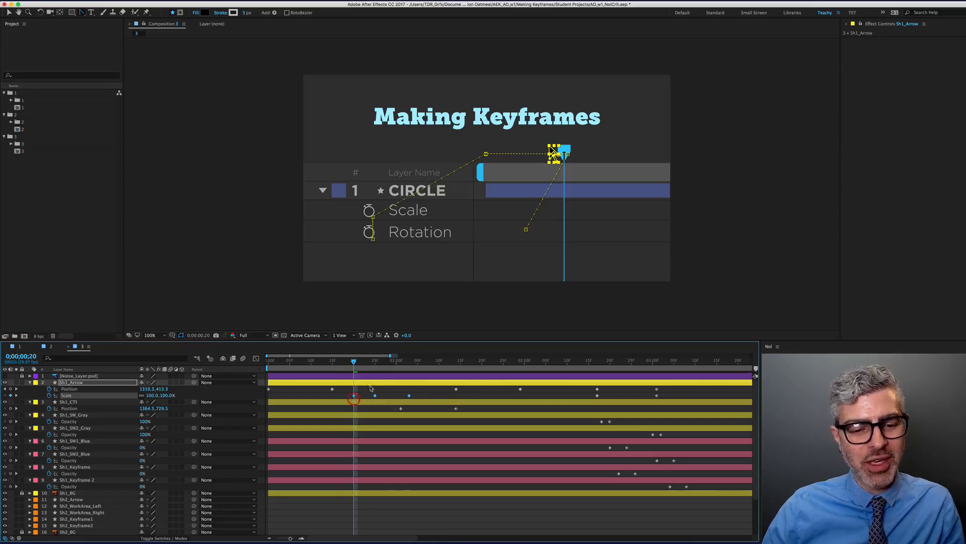
key("Page_Down")
key("Page_Down")
key("Page_Down")
key("Page_Down")
key("Page_Down")
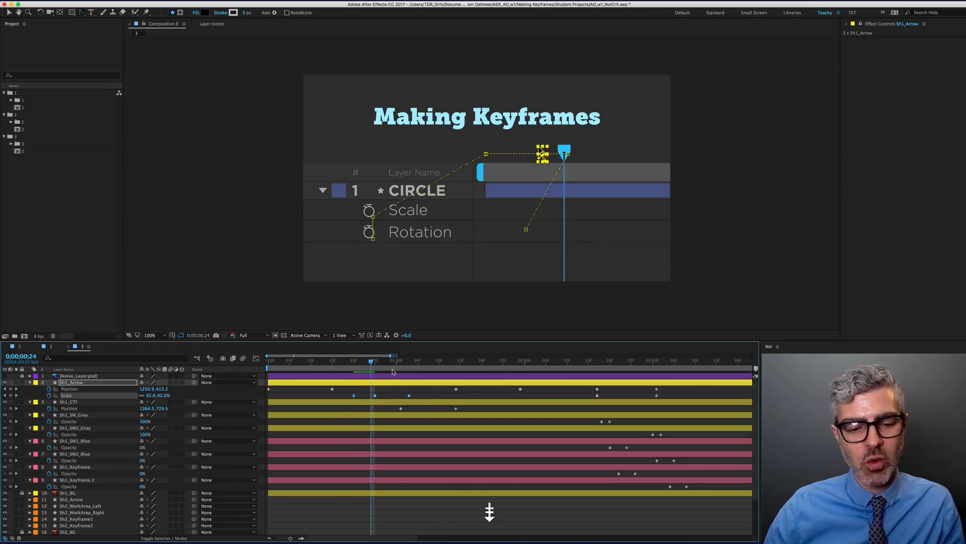
left_click(395, 411)
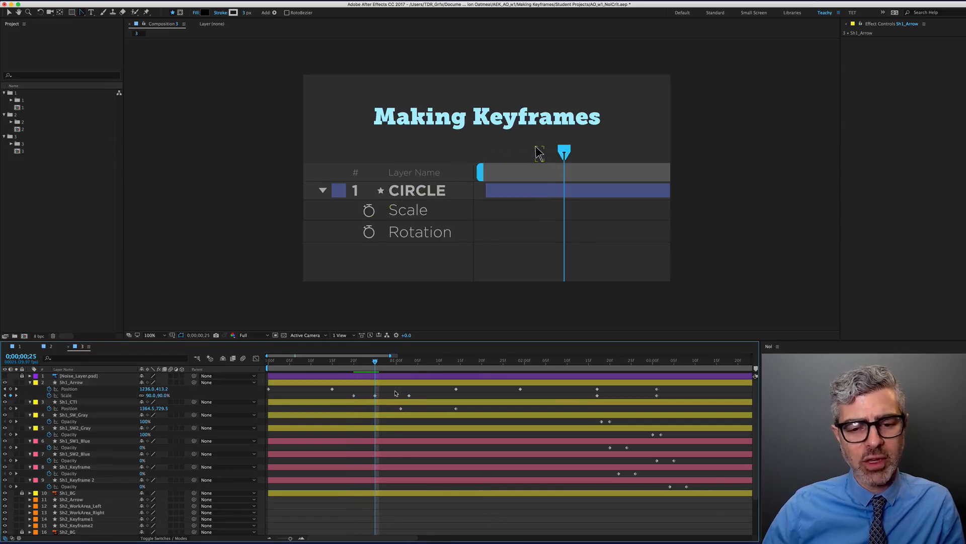
left_click_drag(375, 362, 401, 373)
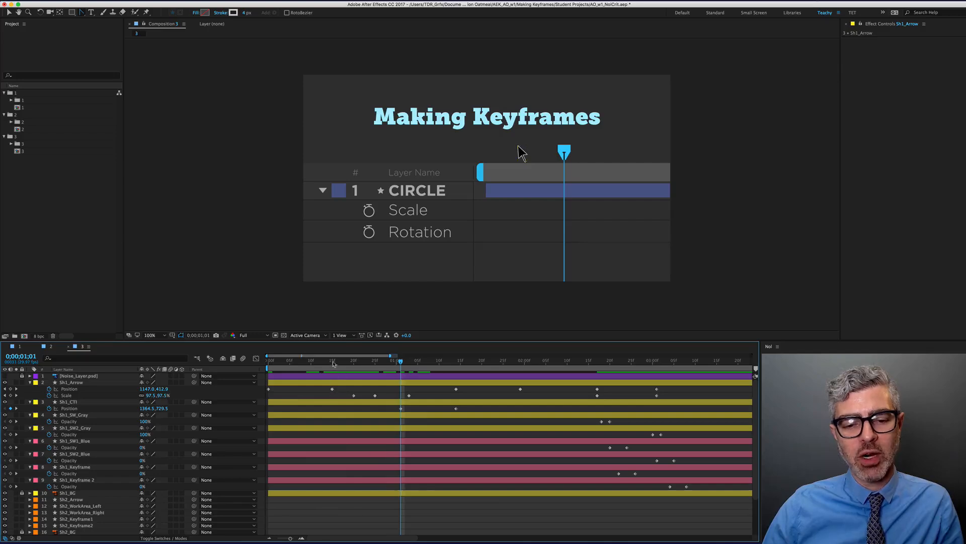
left_click_drag(334, 363, 426, 364)
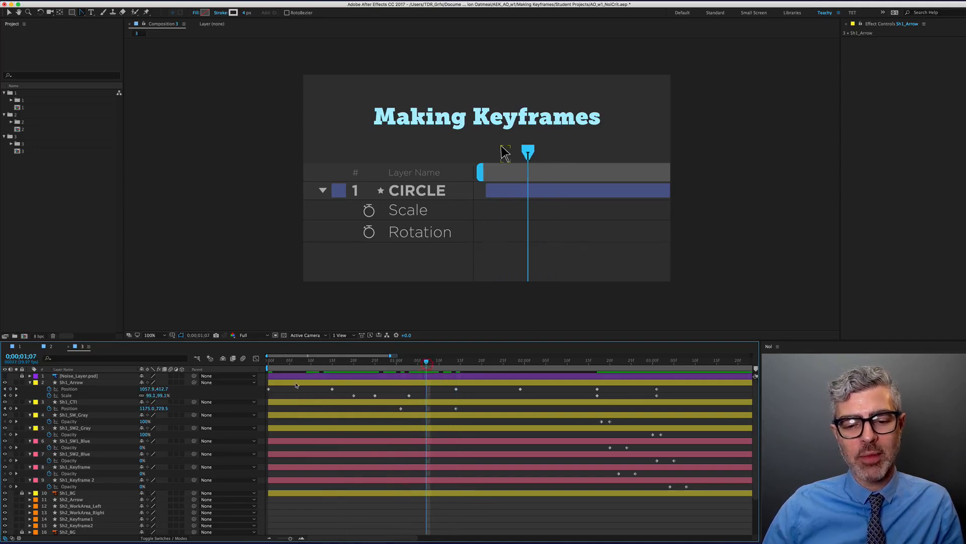
Copy Sh1_Arrow's earlier Position keyframe and paste it at the current time, then scrub the result
left_click(333, 388)
key("super+c")
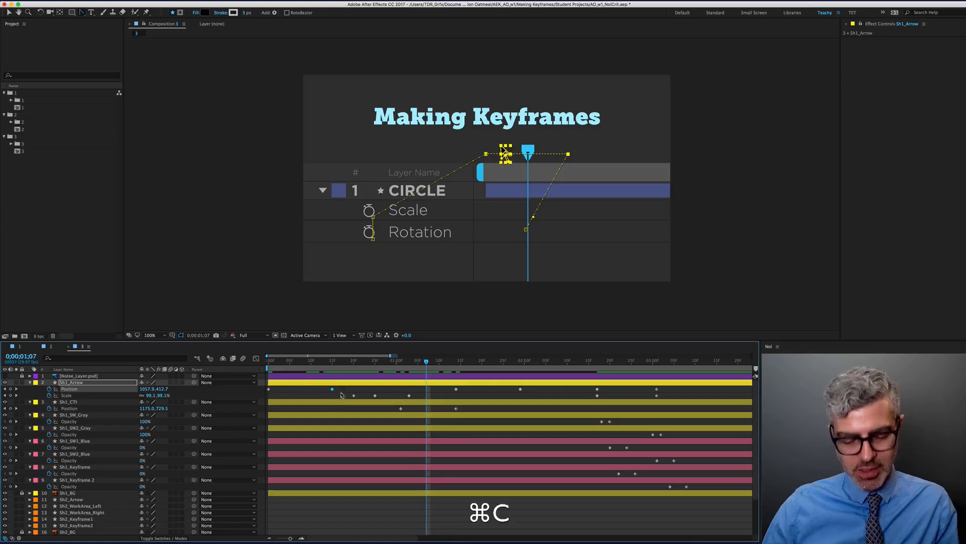
key("super+v")
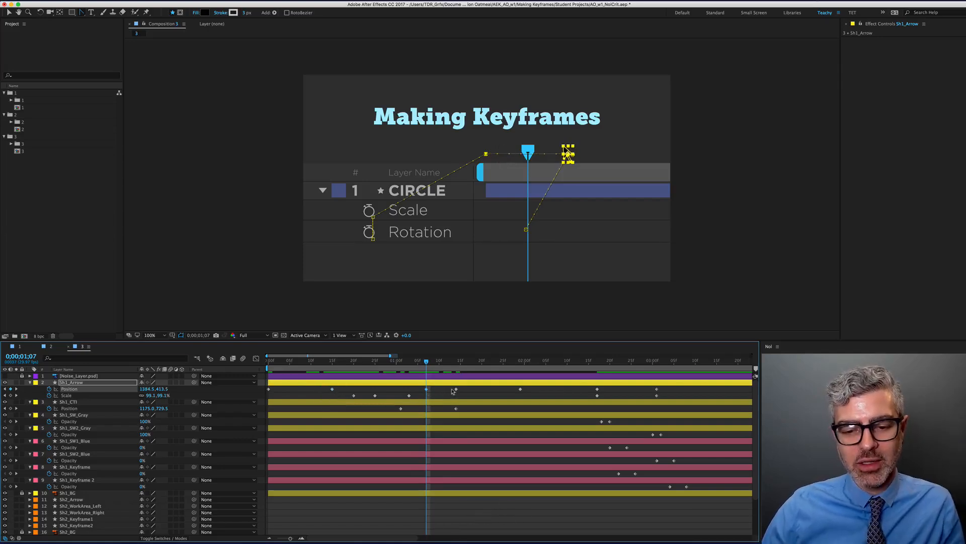
left_click(480, 389)
left_click_drag(553, 386, 456, 390)
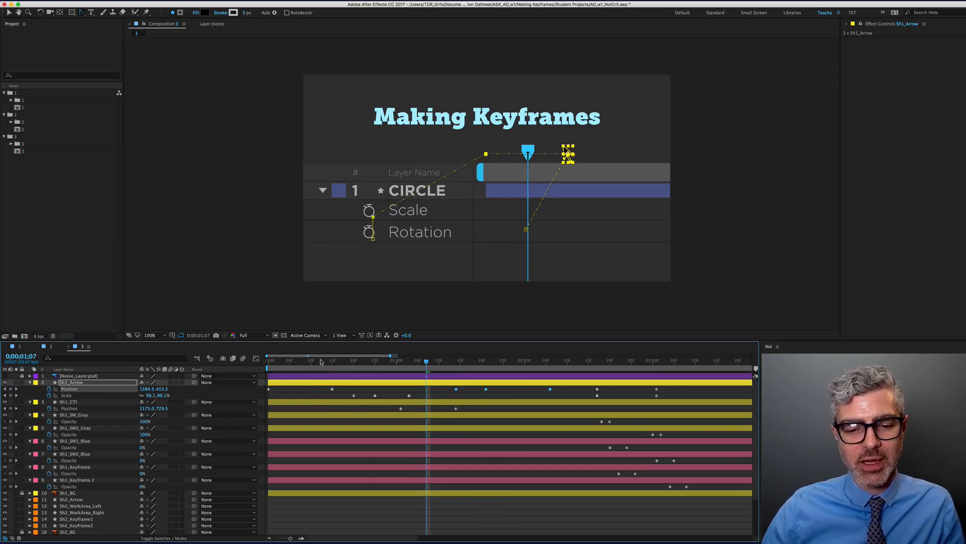
left_click_drag(320, 361, 428, 377)
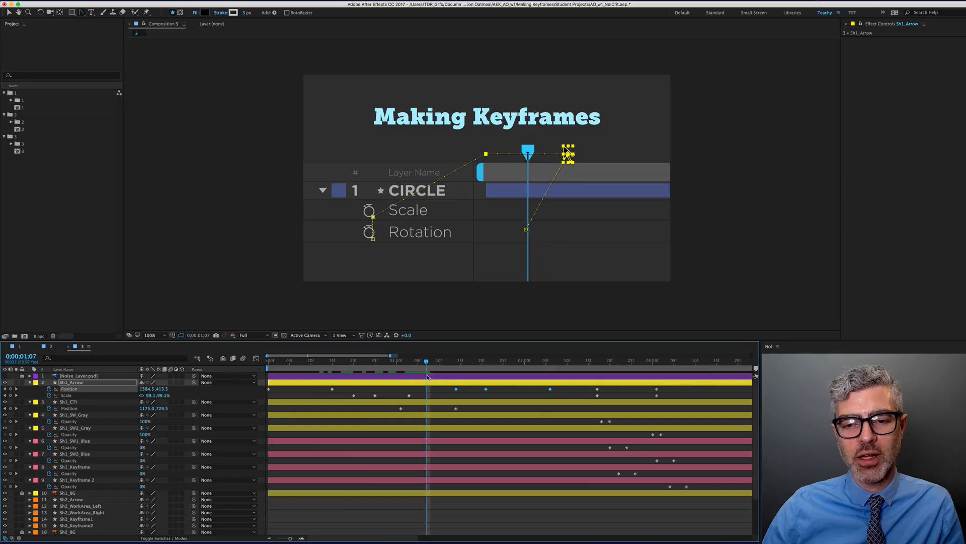
Move Sh1_CTI's two Position keyframes later and play back around the frame 20–25 Scale keyframes
mouse_move(461, 417)
left_mouse_down()
mouse_move(378, 406)
mouse_move(469, 408)
left_mouse_up()
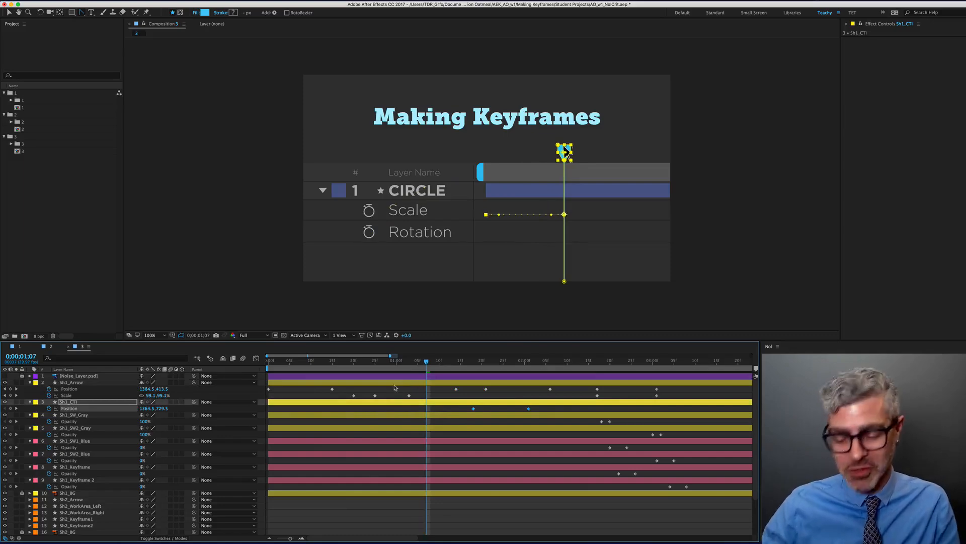
key("space")
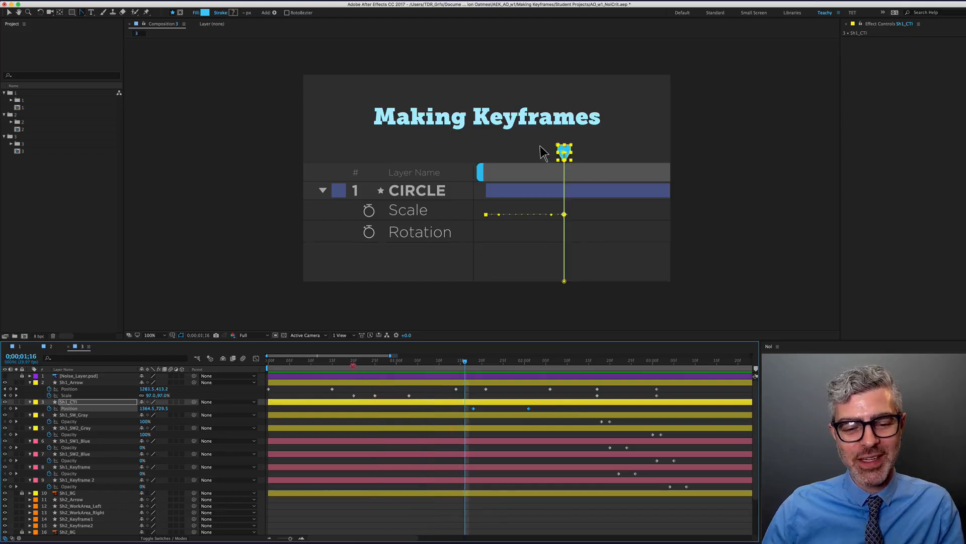
left_click(354, 363)
key("shift")
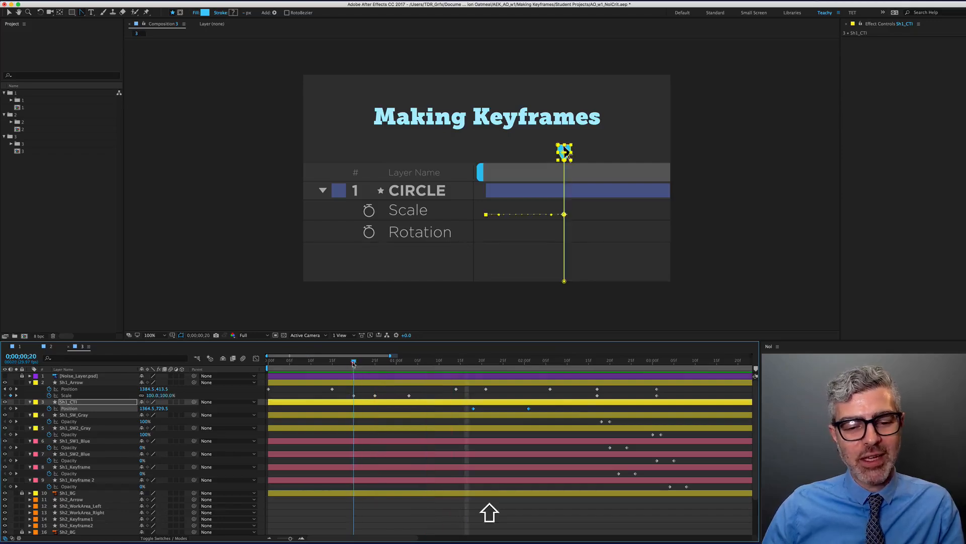
left_click_drag(354, 363, 375, 363)
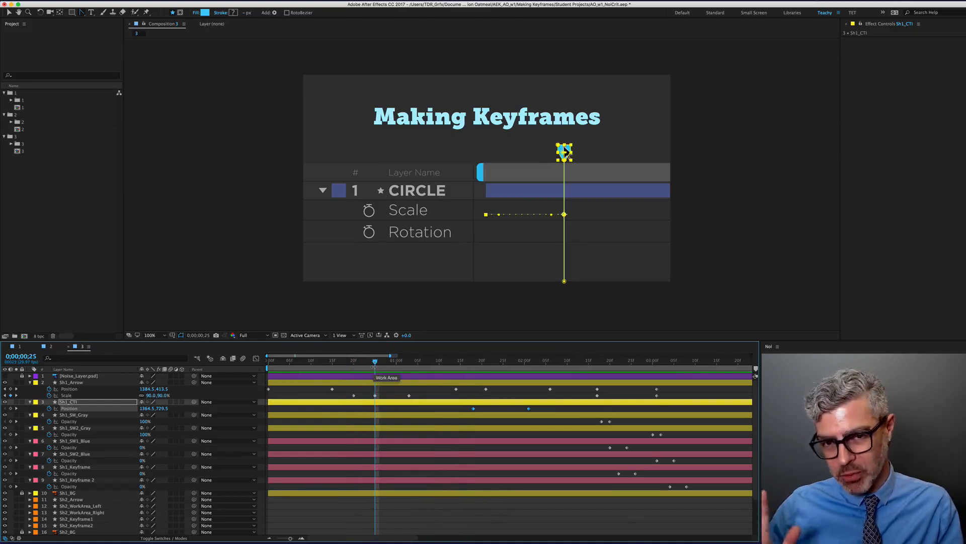
left_click(410, 534)
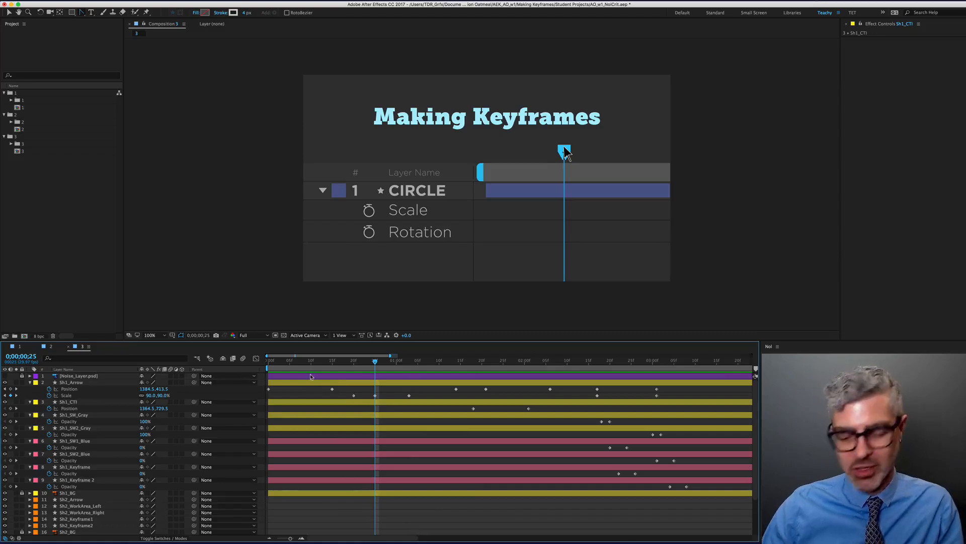
key("Page_Up")
key("Page_Up")
key("Page_Up")
key("Page_Up")
Add a 90% Scale keyframe on Sh1_Arrow and move it to frame 26
key("Page_Down")
key("Page_Down")
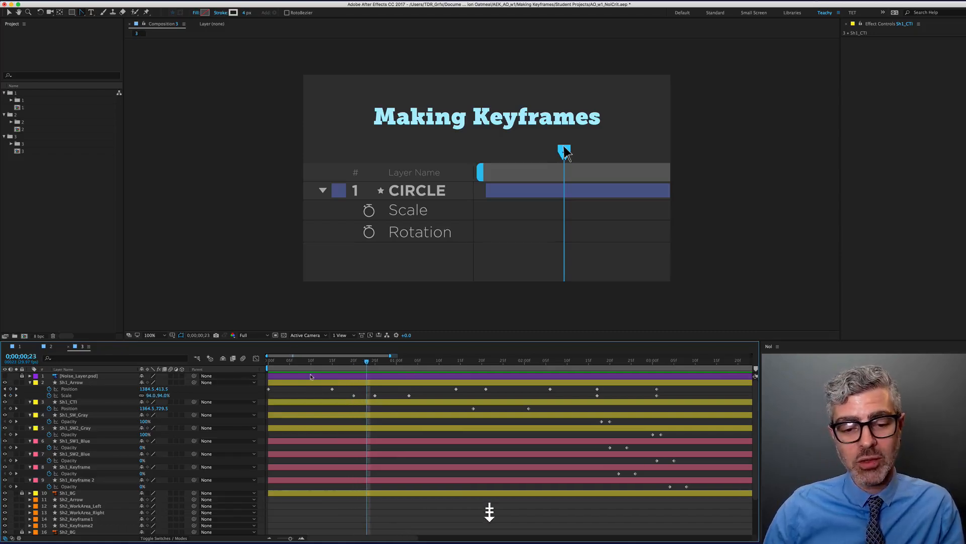
key("Page_Down")
left_click(151, 395)
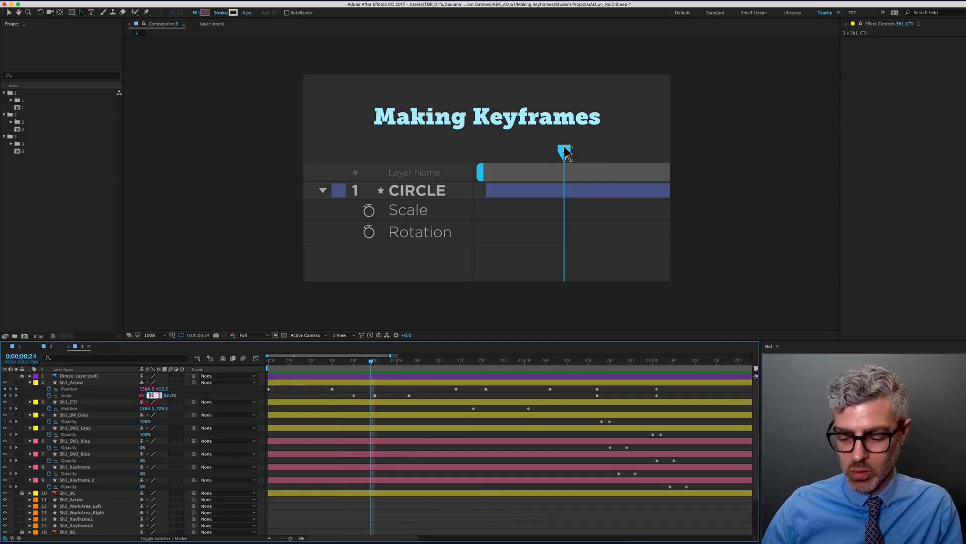
type("90")
key("Return")
key("Page_Down")
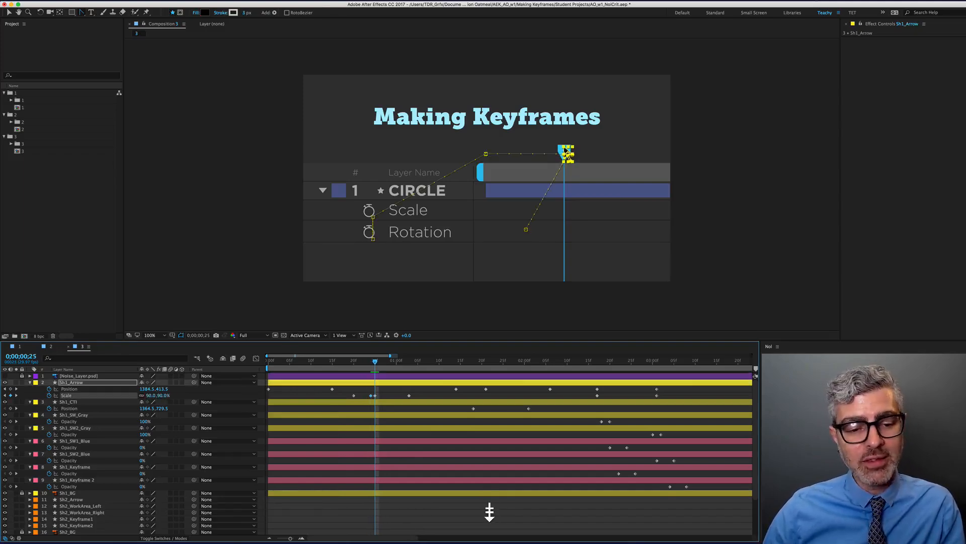
key("Page_Down")
left_click_drag(375, 395, 379, 397)
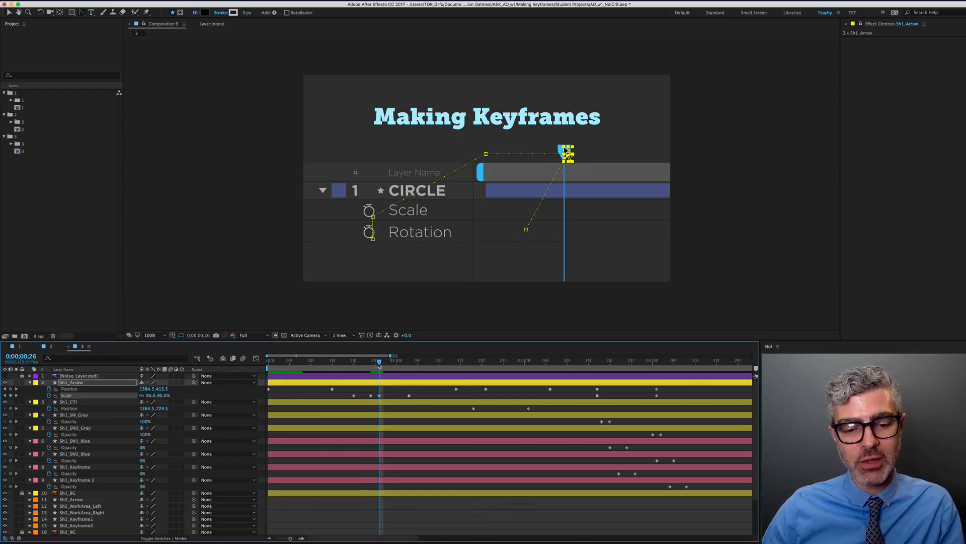
mouse_move(373, 364)
left_mouse_down()
mouse_move(363, 364)
mouse_move(379, 367)
left_mouse_up()
Move the 100% Scale keyframe back to 1;01 and step through the scaling
left_click(408, 364, "shift")
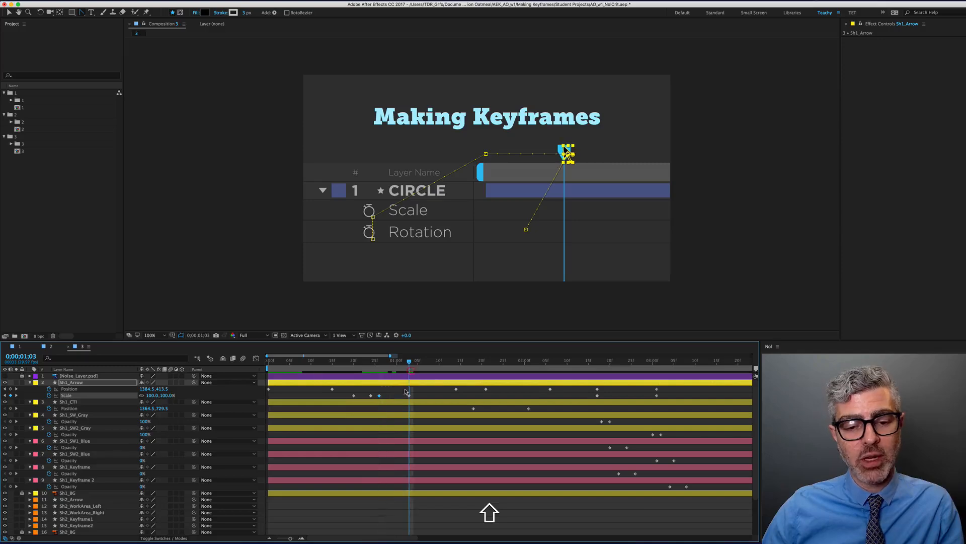
key("Page_Up")
key("Page_Up")
key("Page_Up")
key("Page_Up")
key("Page_Up")
key("Page_Up")
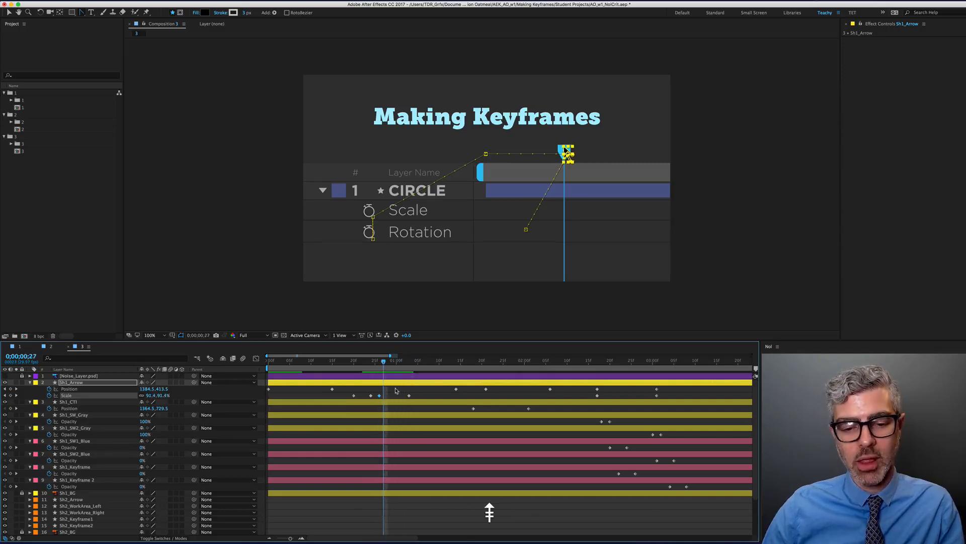
key("Page_Down")
key("Page_Down")
key("Page_Down")
key("Page_Down")
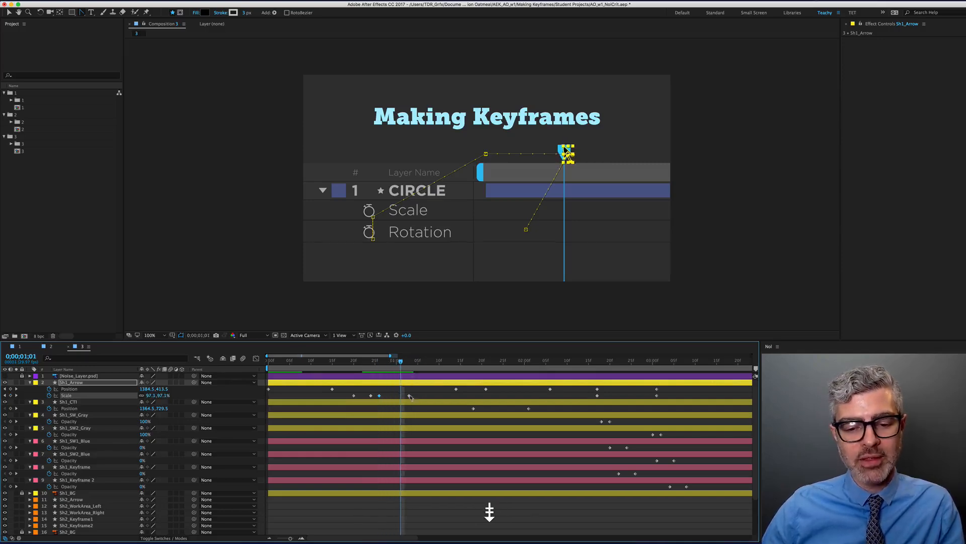
left_click_drag(410, 396, 338, 403)
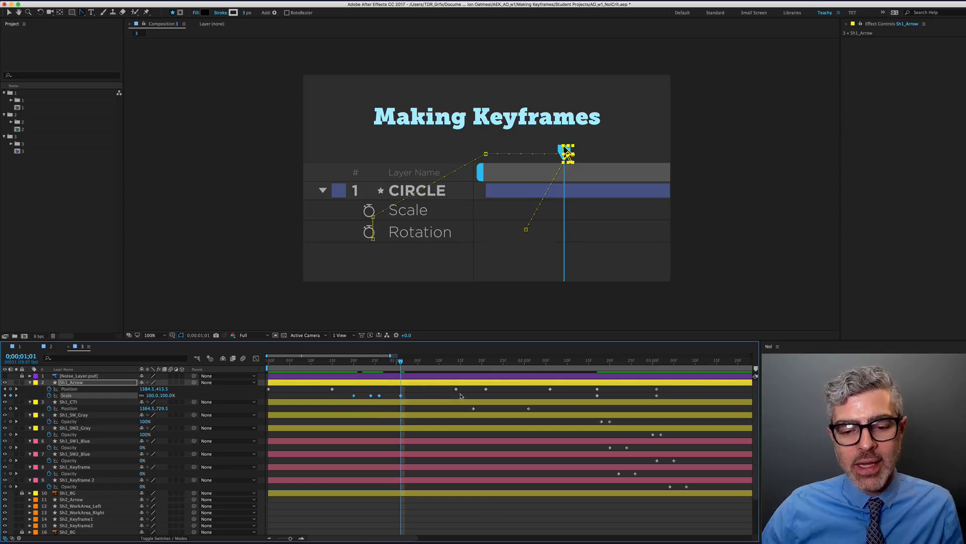
key("Page_Down")
key("Page_Down")
key("Page_Down")
key("Page_Down")
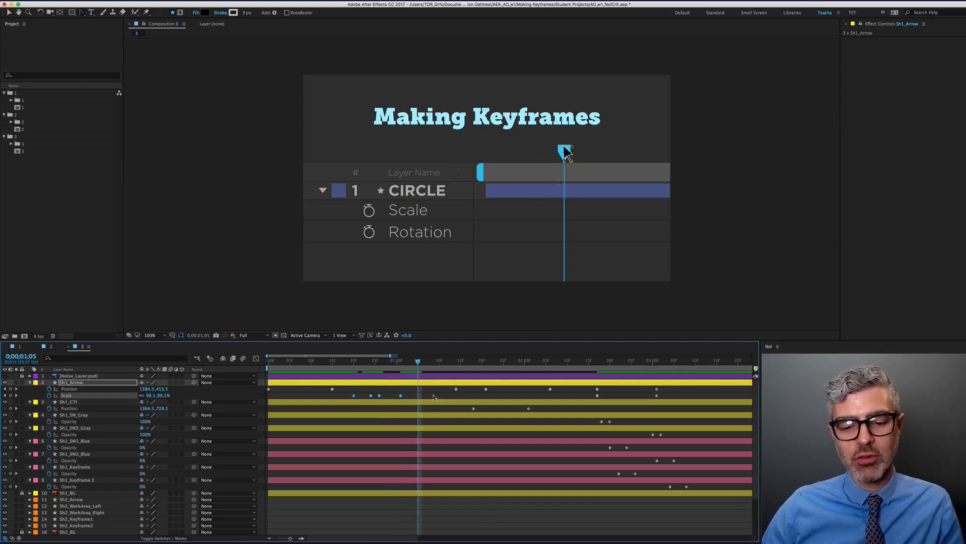
Slide the arrow's Position keyframe and Sh1_CTI's Position keyframes earlier to line up at the playhead
left_click_drag(456, 388, 417, 392)
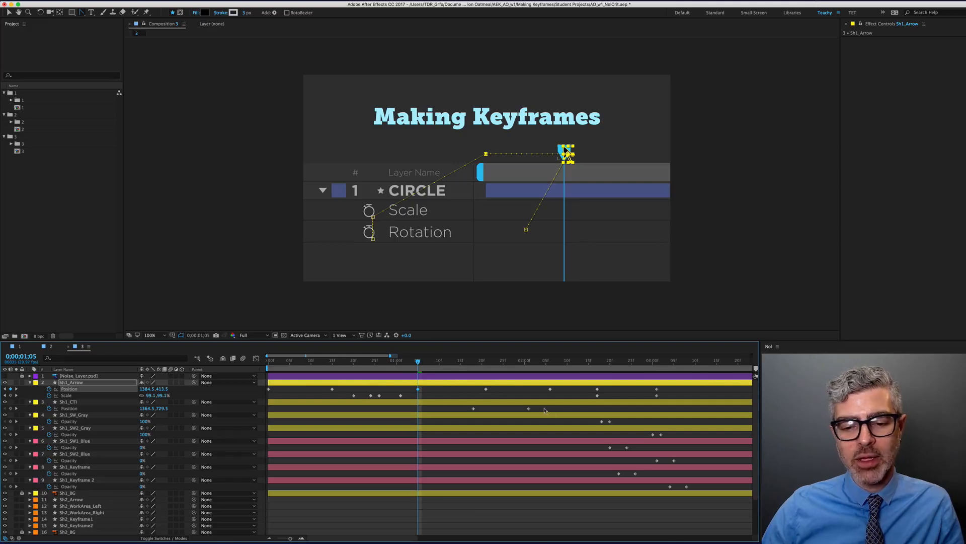
left_click_drag(544, 410, 424, 414)
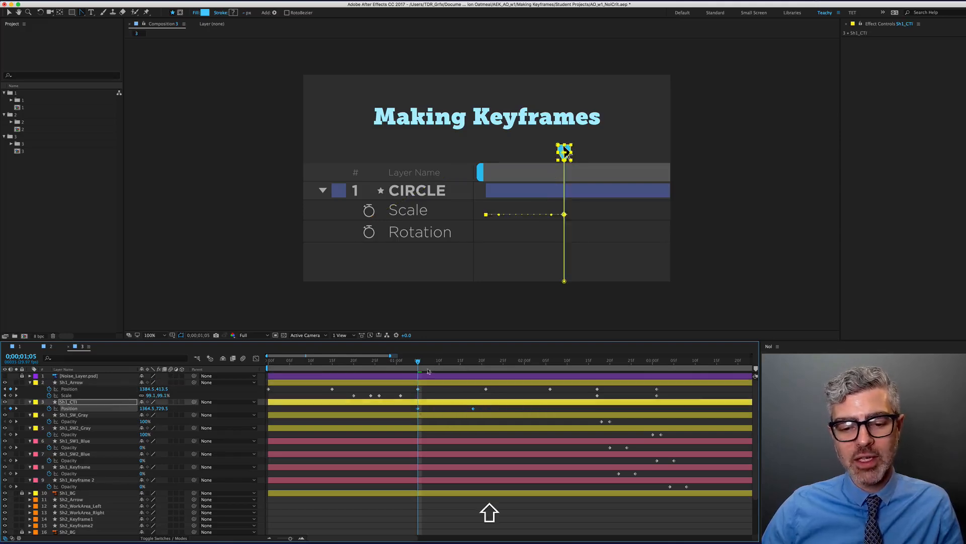
left_click(439, 392)
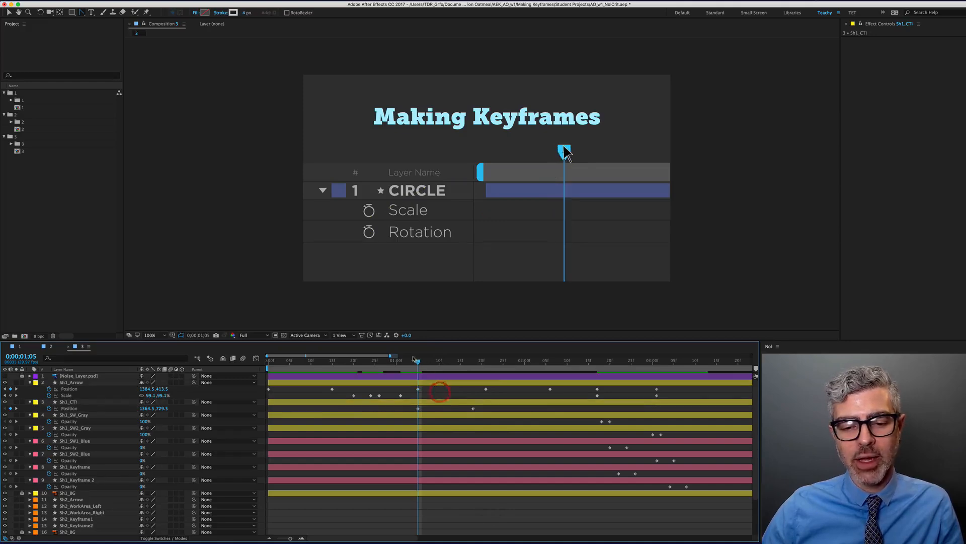
mouse_move(415, 359)
left_mouse_down()
mouse_move(489, 368)
mouse_move(469, 372)
mouse_move(473, 389)
mouse_move(401, 366)
left_mouse_up()
End the work area at the current time and RAM-preview the animation
key("space")
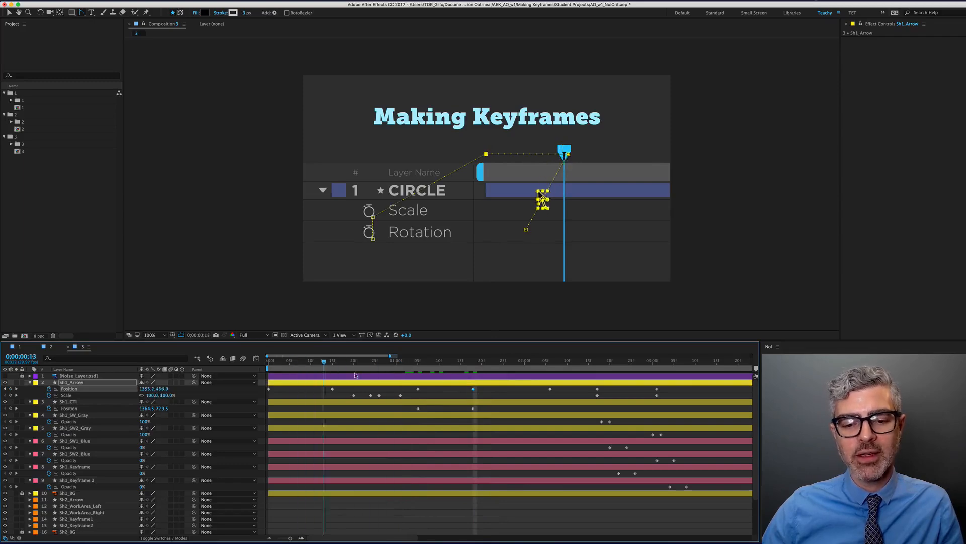
key("n")
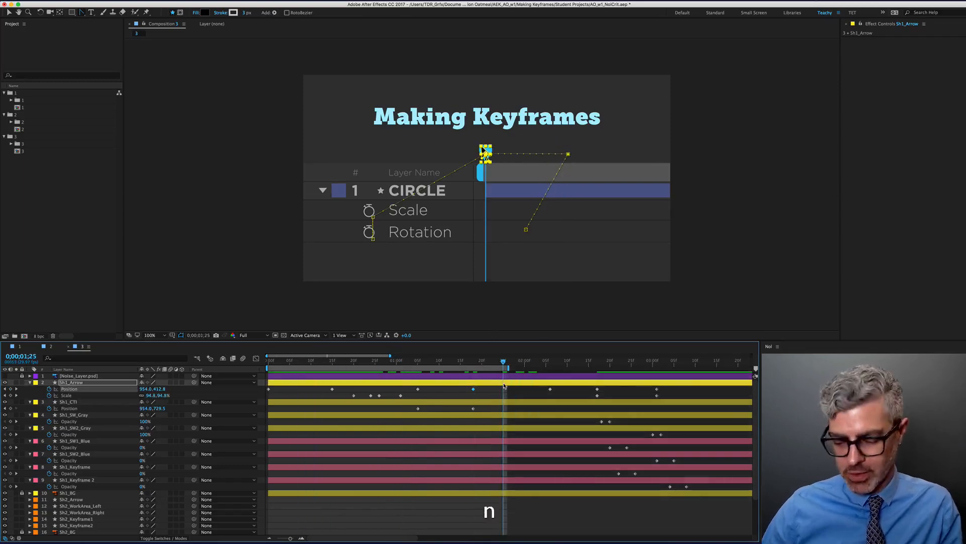
key("0")
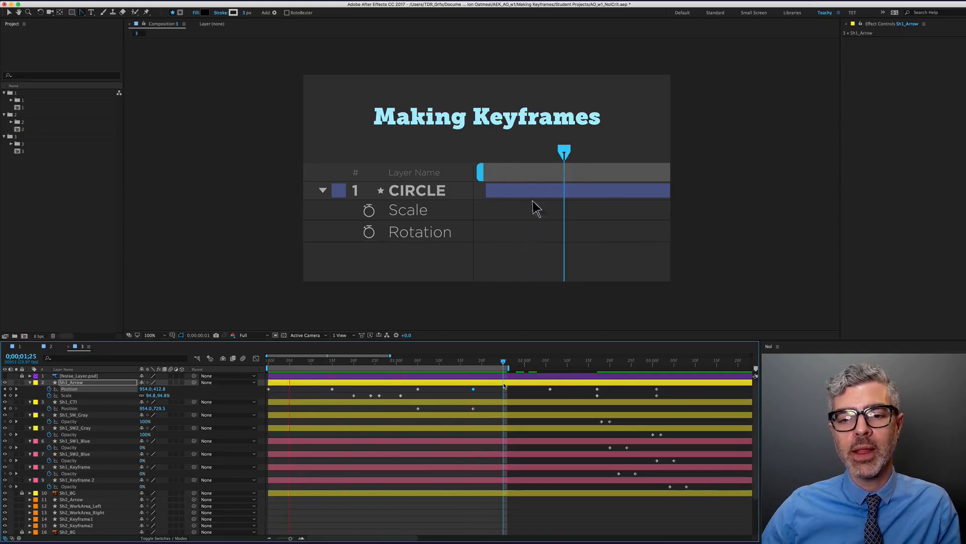
key("space")
At frame 0, drag the arrow's start position off-frame to the lower left and preview it
left_click_drag(274, 362, 267, 362)
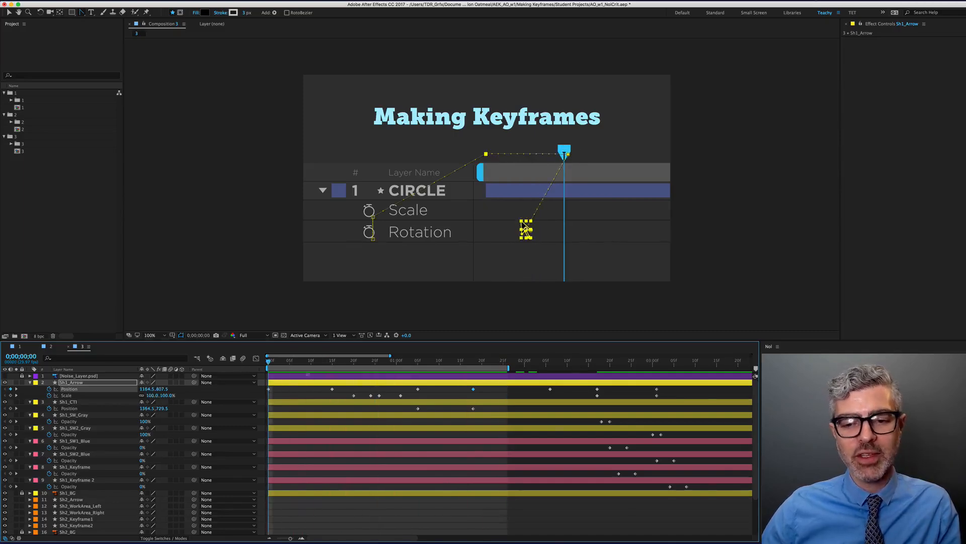
left_click(363, 525)
left_click(286, 383)
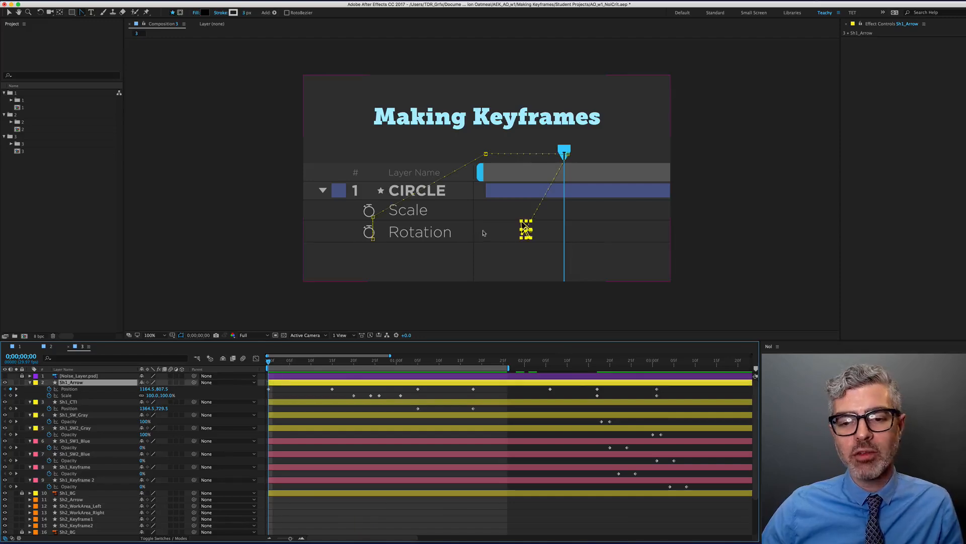
left_click_drag(525, 228, 420, 262)
key("super+z")
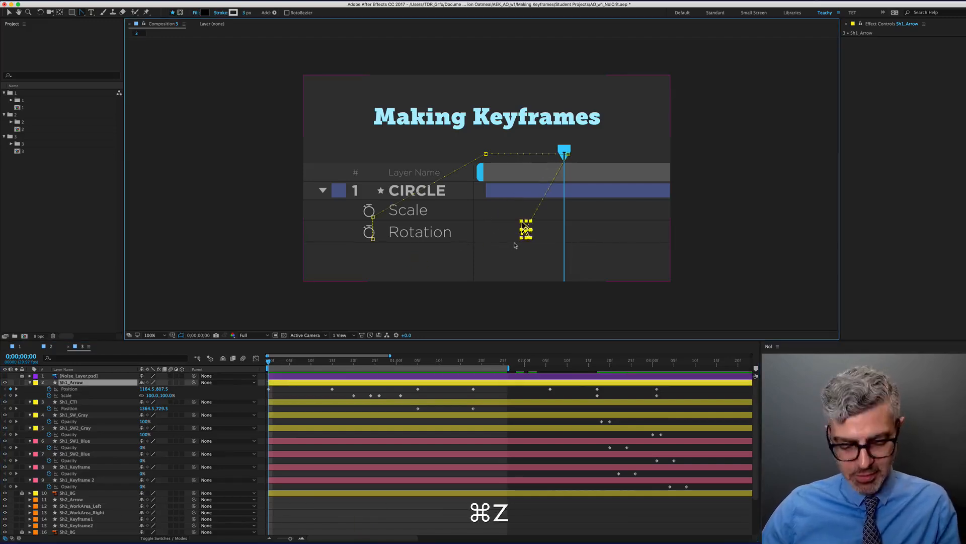
key("v")
left_click_drag(505, 241, 325, 301)
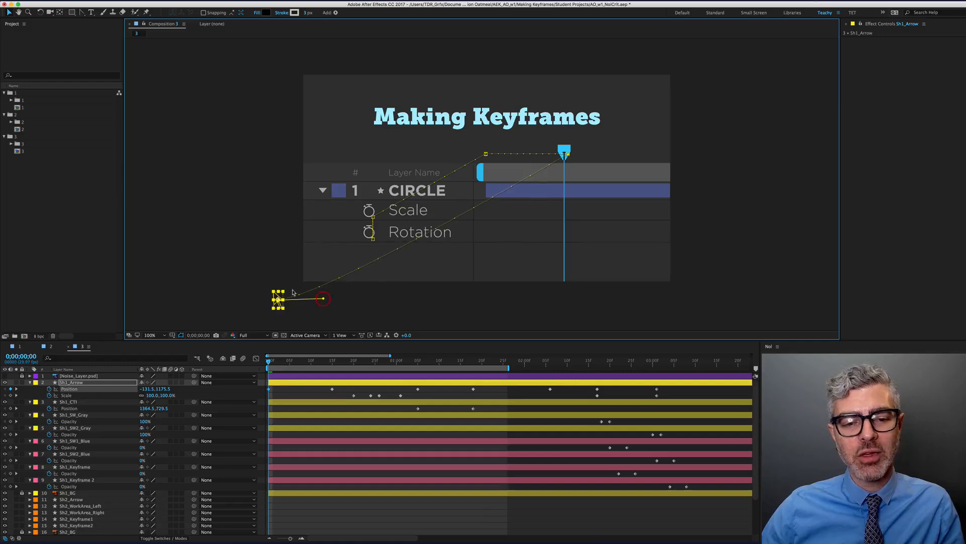
key("KP_0")
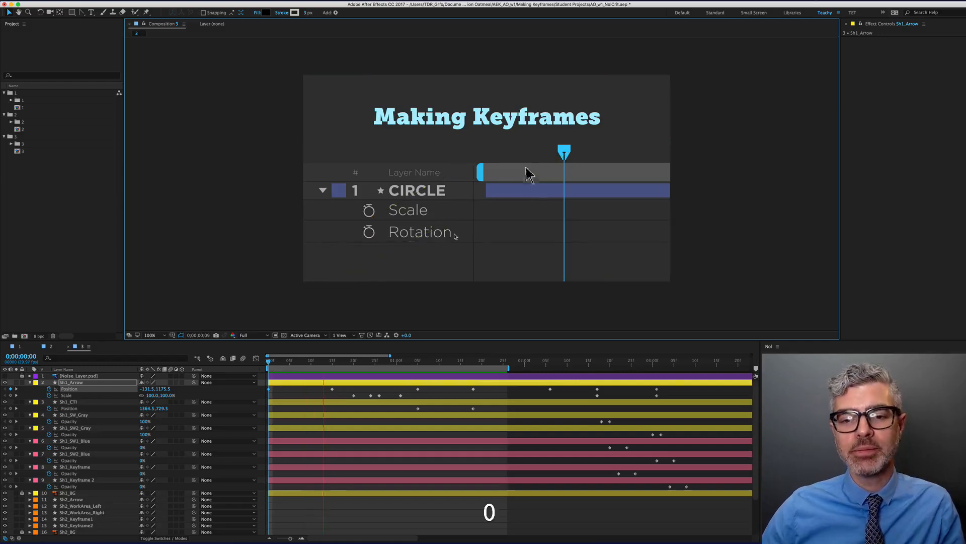
key("KP_0")
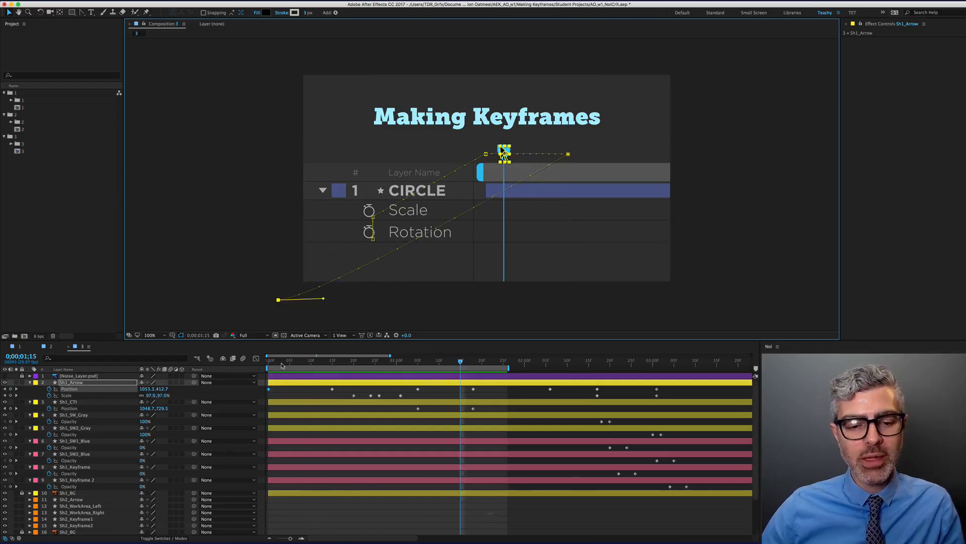
Reposition the arrow's start just below the frame at 1062.5, 1199.5 and preview the entrance
left_click(268, 360)
left_click_drag(277, 301, 504, 305)
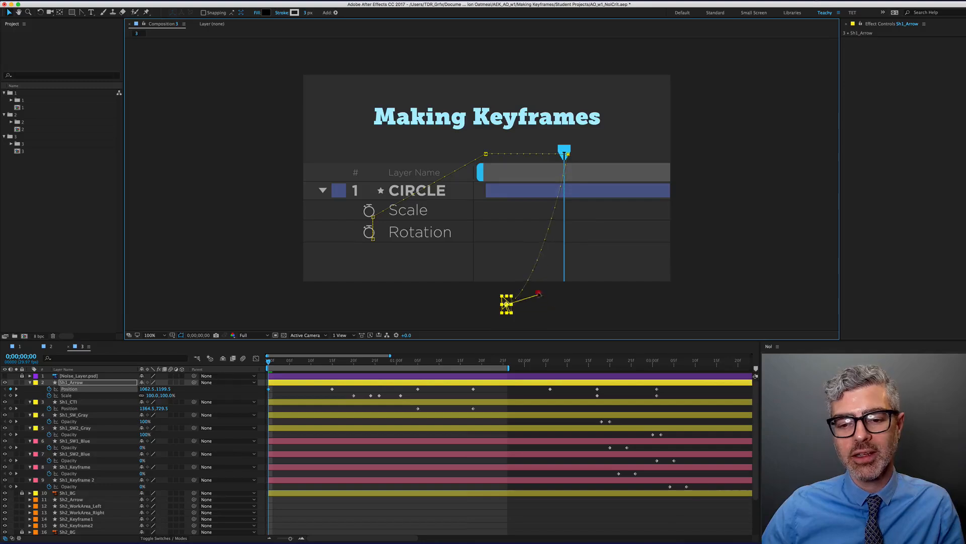
key("KP_0")
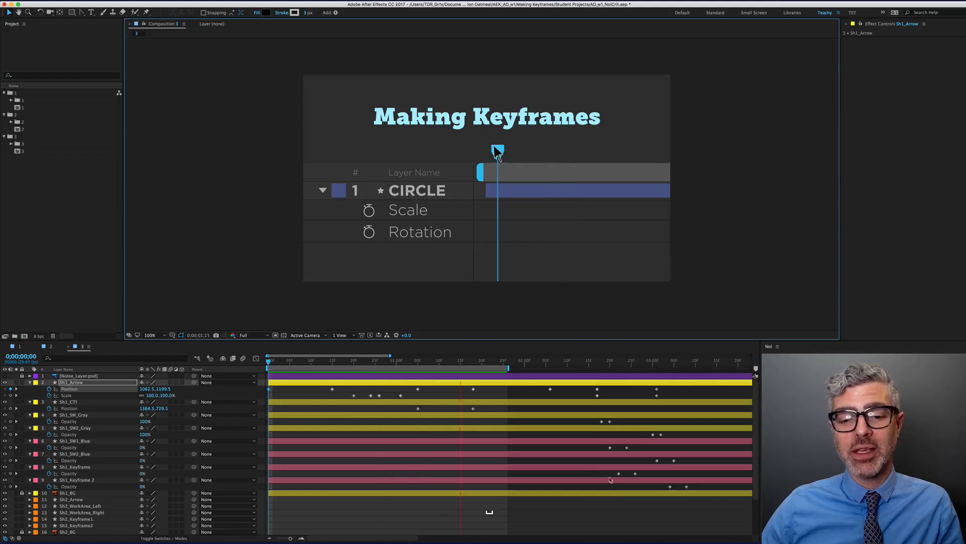
key("space")
left_click_drag(355, 363, 337, 364)
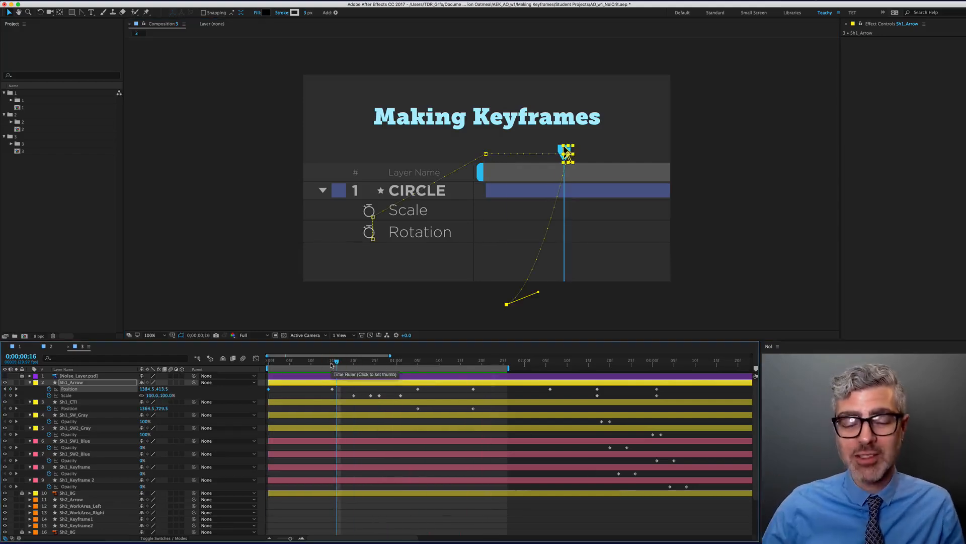
key("KP_0")
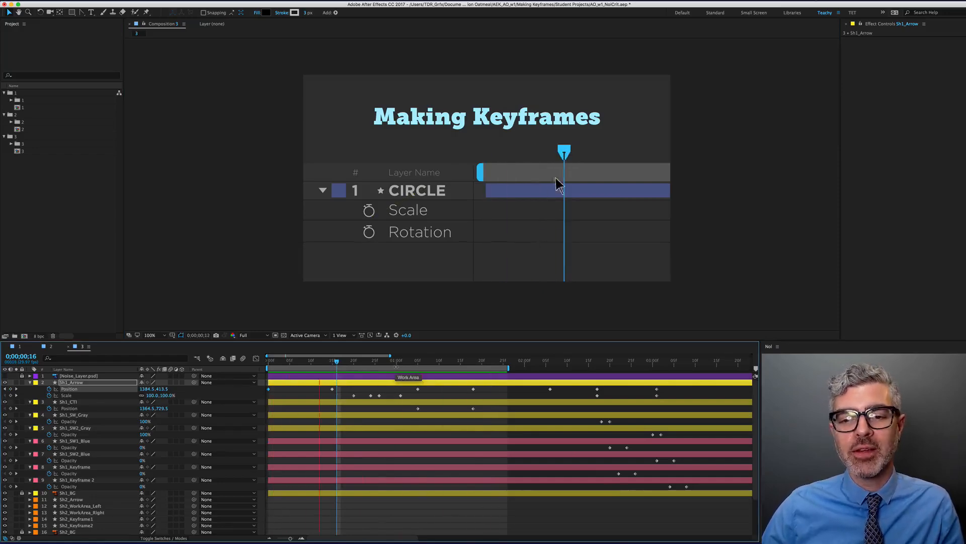
left_click(486, 361)
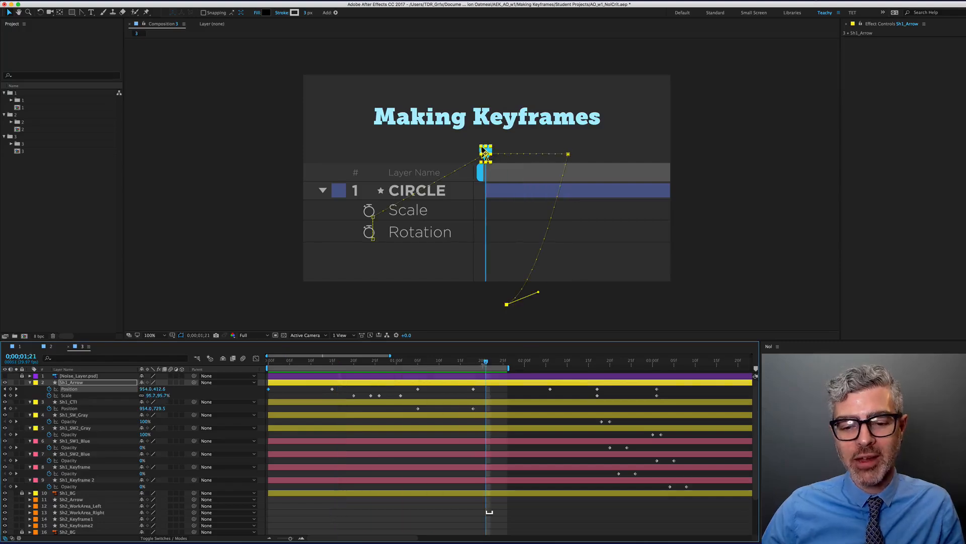
left_click_drag(490, 361, 477, 384)
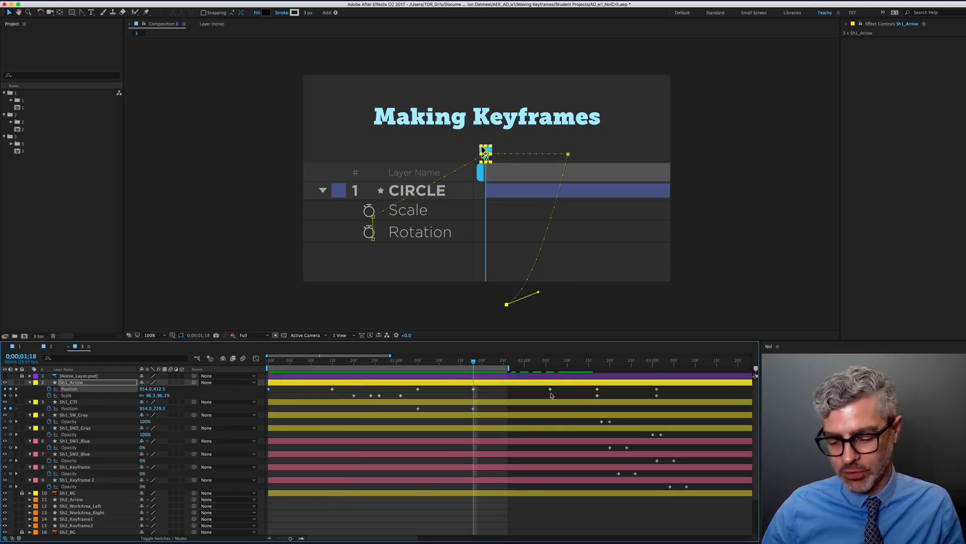
key("Page_Down")
key("Page_Down")
key("Page_Down")
key("Page_Down")
key("Page_Down")
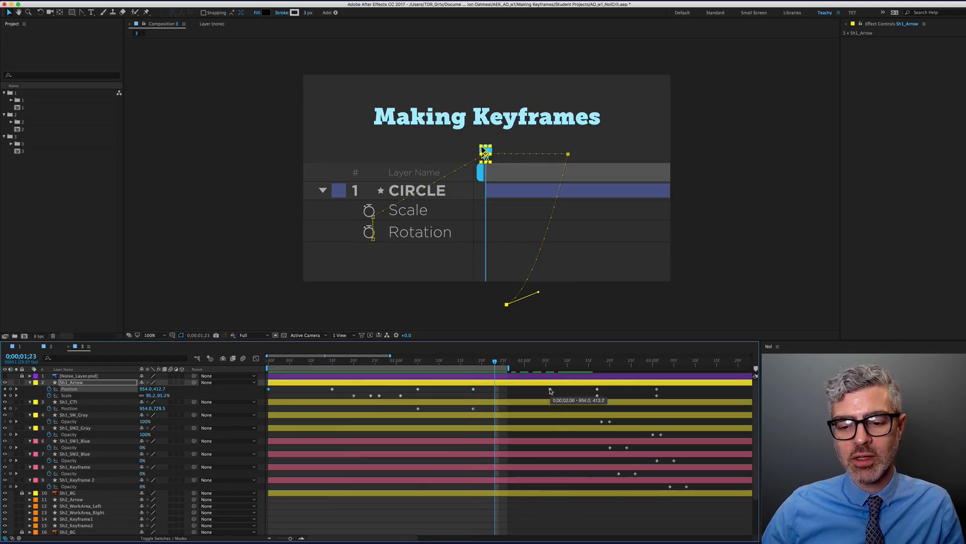
scroll(587, 415, "down", 2)
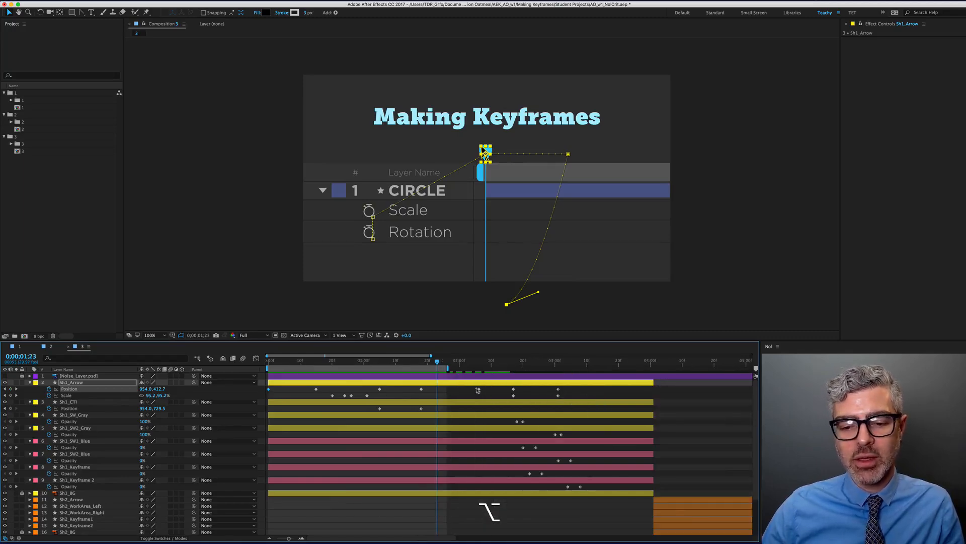
Slide the arrow's later Position and Scale keyframes earlier to the current time and check the motion
left_click_drag(477, 390, 581, 409)
left_click_drag(480, 391, 438, 392)
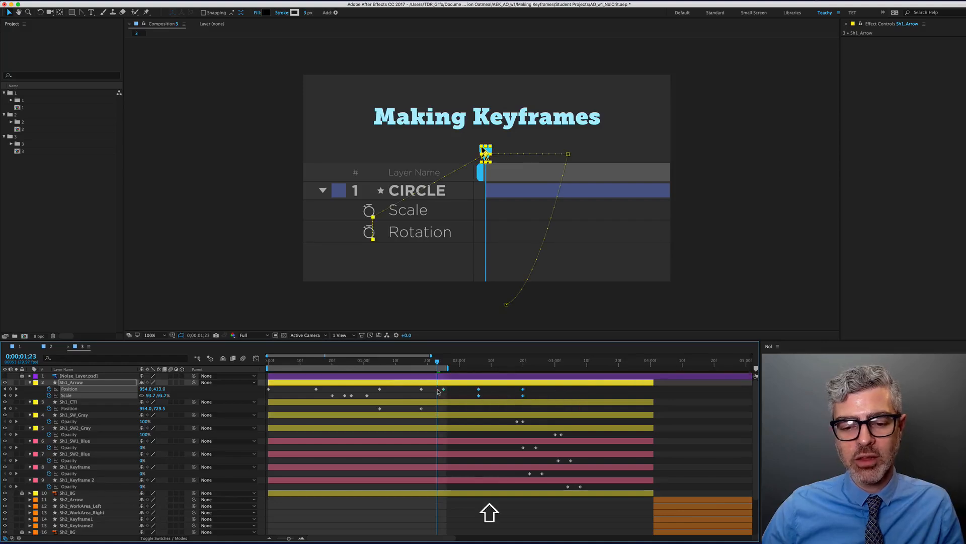
key("j")
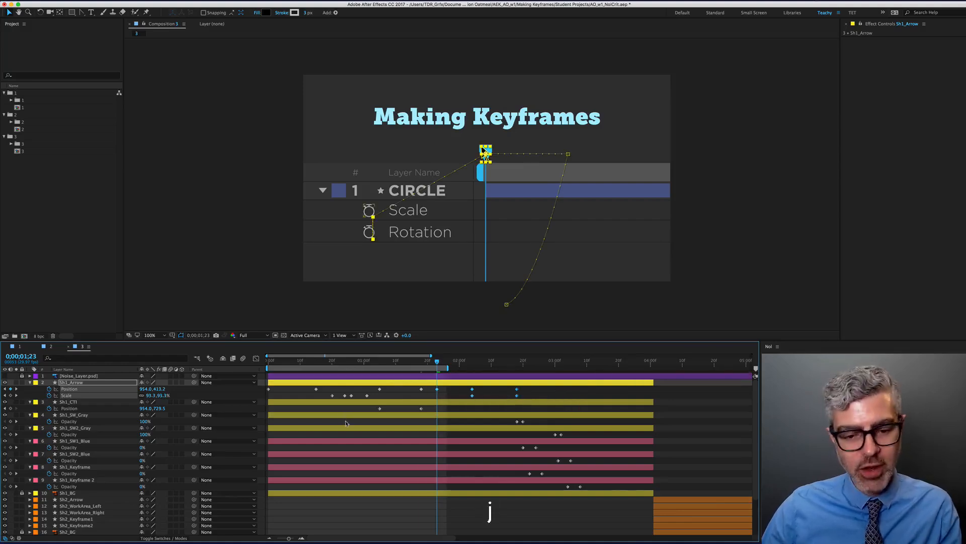
key("k")
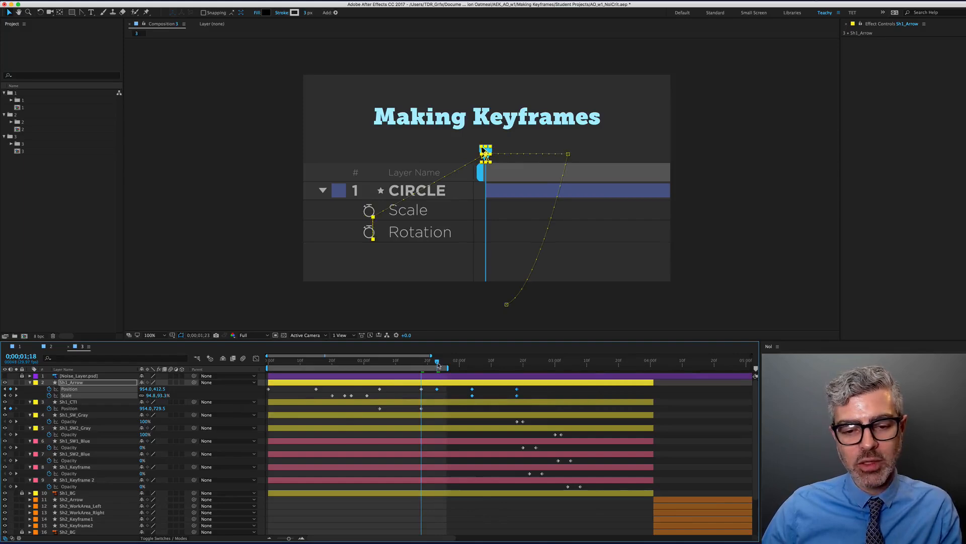
left_click(449, 396)
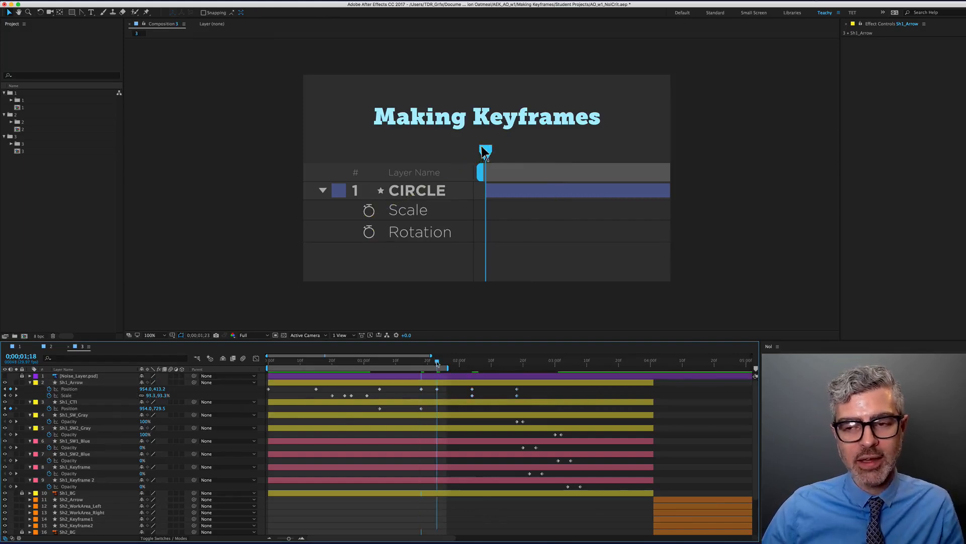
left_click_drag(438, 365, 471, 371)
Review the arrow's motion path, select the keyframes near 0;00;02;18, and preview from 0;00;02;03
left_click(472, 389)
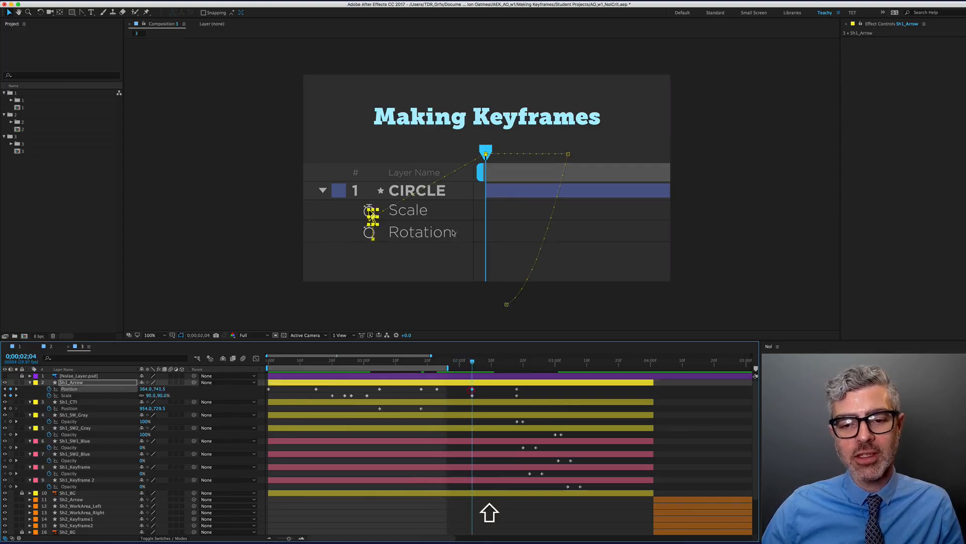
scroll(379, 220, "up", 1)
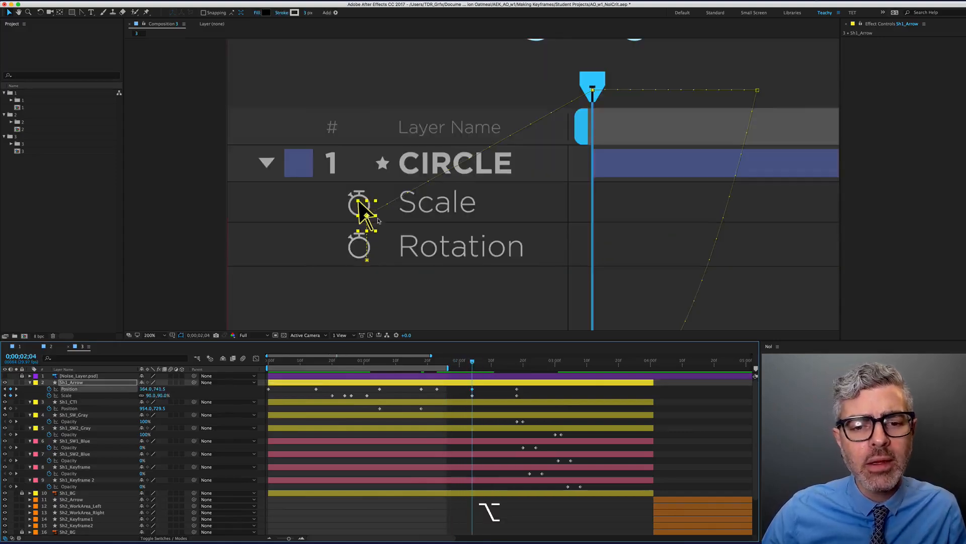
scroll(379, 219, "down", 1)
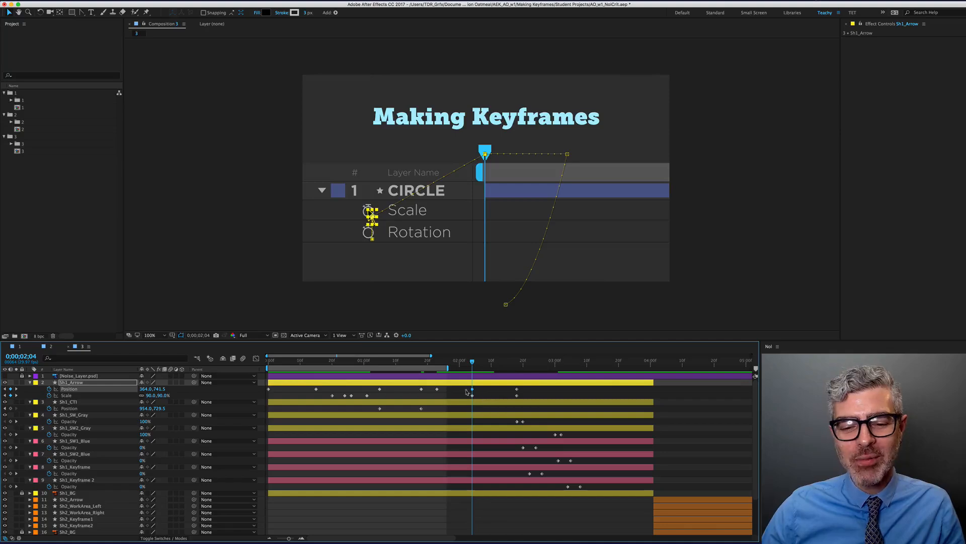
left_click_drag(432, 366, 474, 367)
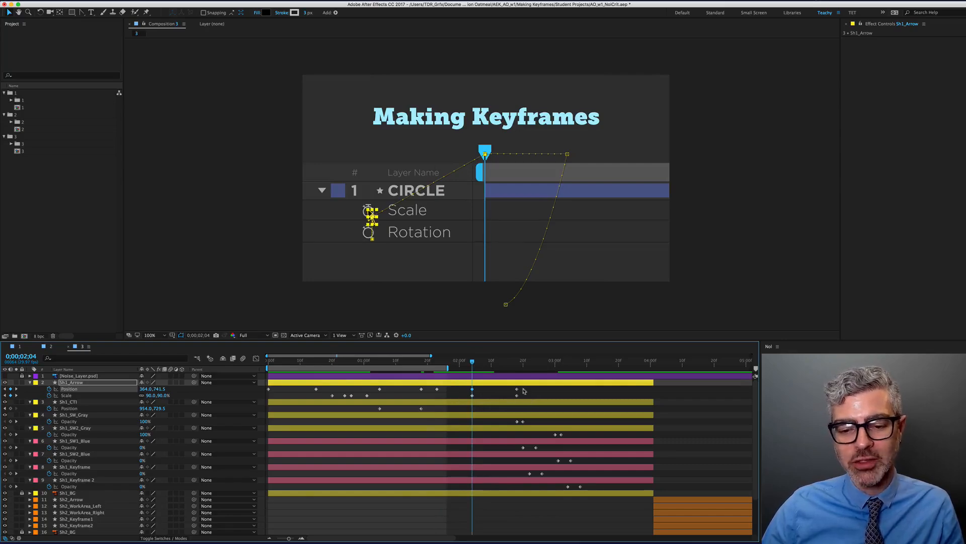
left_click_drag(524, 386, 507, 398)
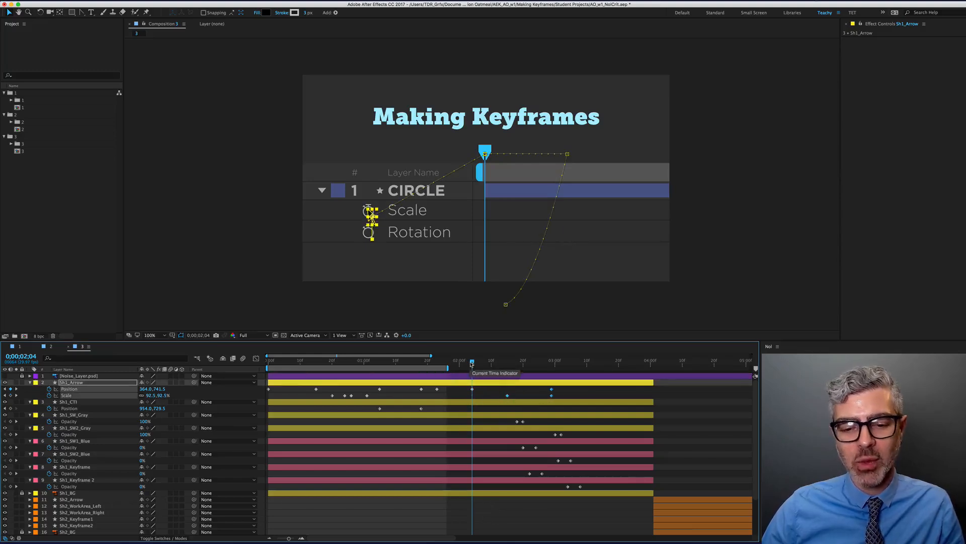
left_click_drag(473, 363, 469, 369)
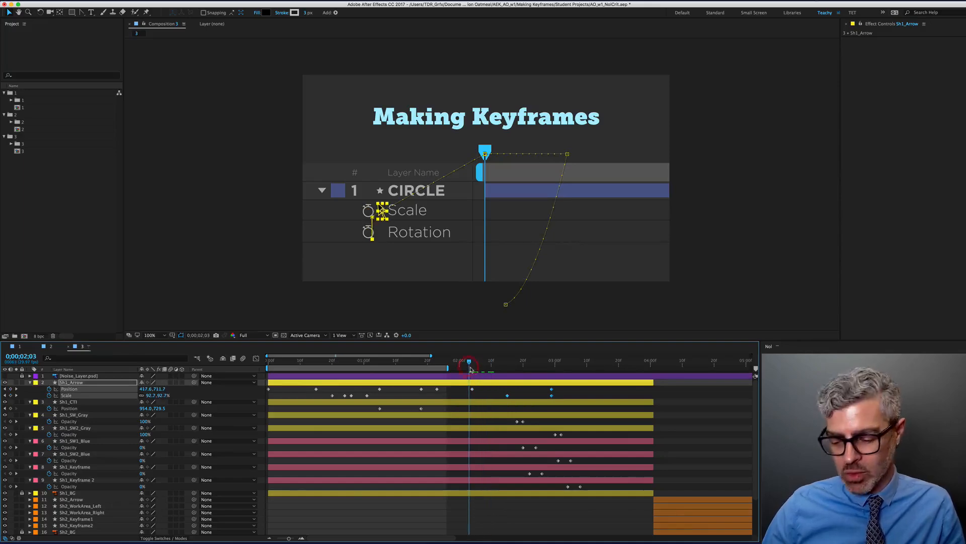
key("space")
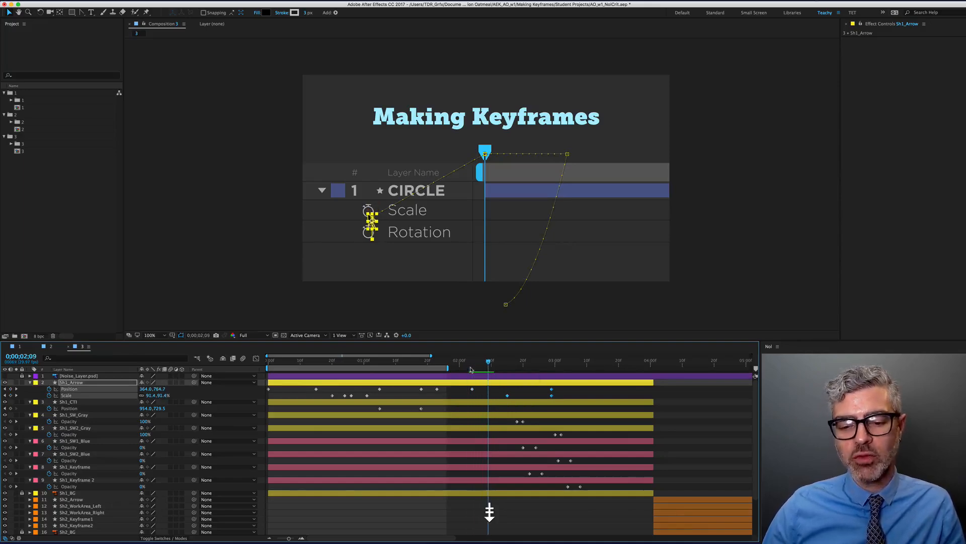
Paste a copy of the arrow's Position keyframe at the playhead and shift the later Position and Scale keyframes
left_click(472, 388)
key("cmd+c")
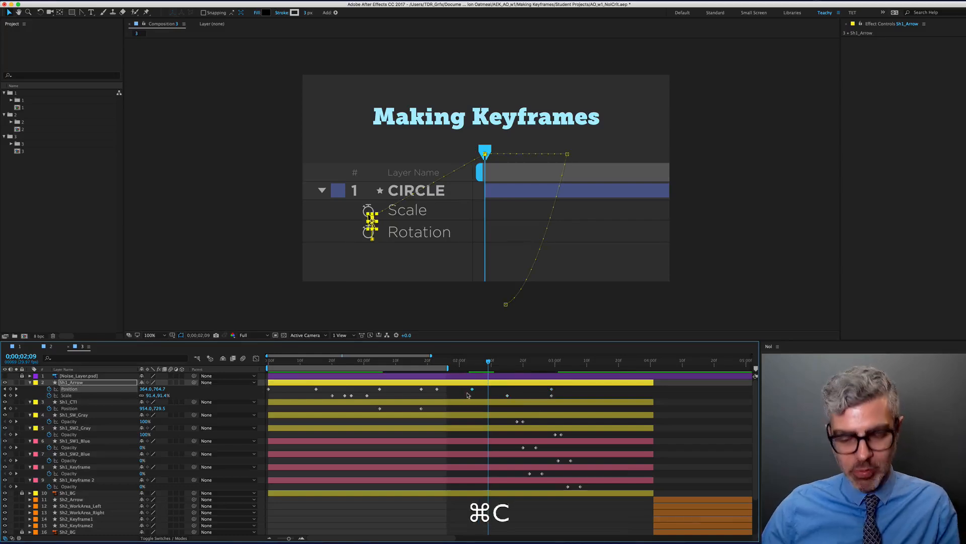
key("cmd+v")
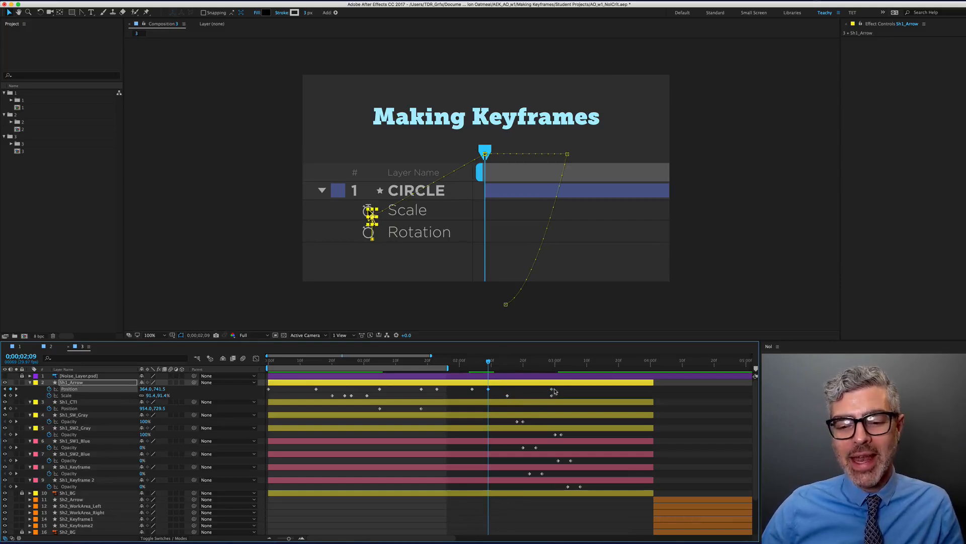
mouse_move(553, 392)
left_mouse_down()
mouse_move(498, 402)
mouse_move(485, 368)
mouse_move(468, 369)
mouse_move(532, 379)
mouse_move(477, 380)
mouse_move(537, 384)
left_mouse_up()
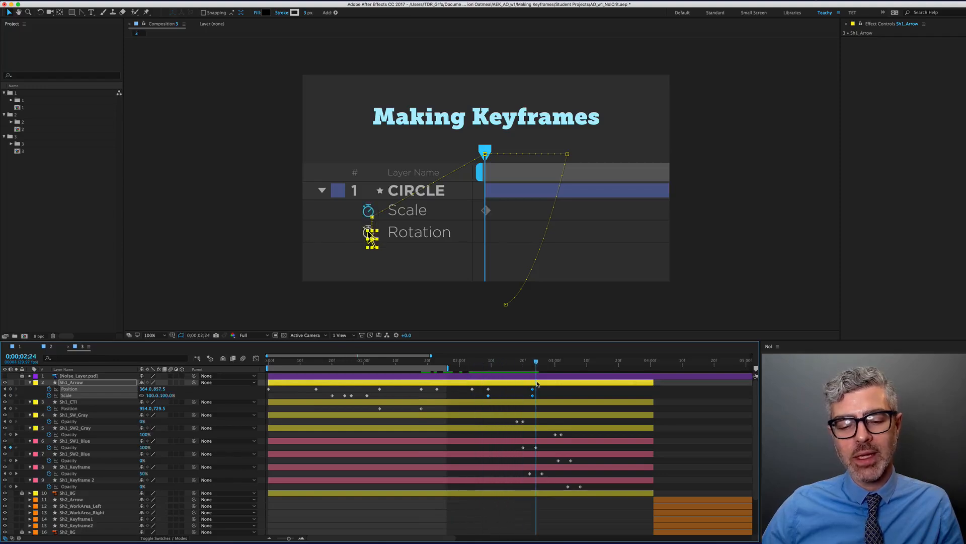
left_click_drag(473, 361, 494, 367)
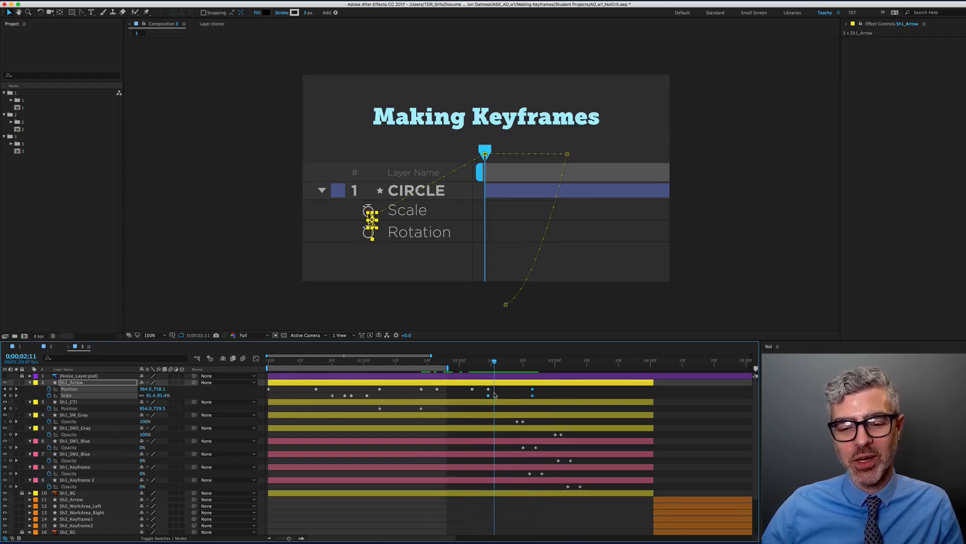
left_click_drag(541, 398, 589, 395)
left_click_drag(481, 371, 457, 372)
key("space")
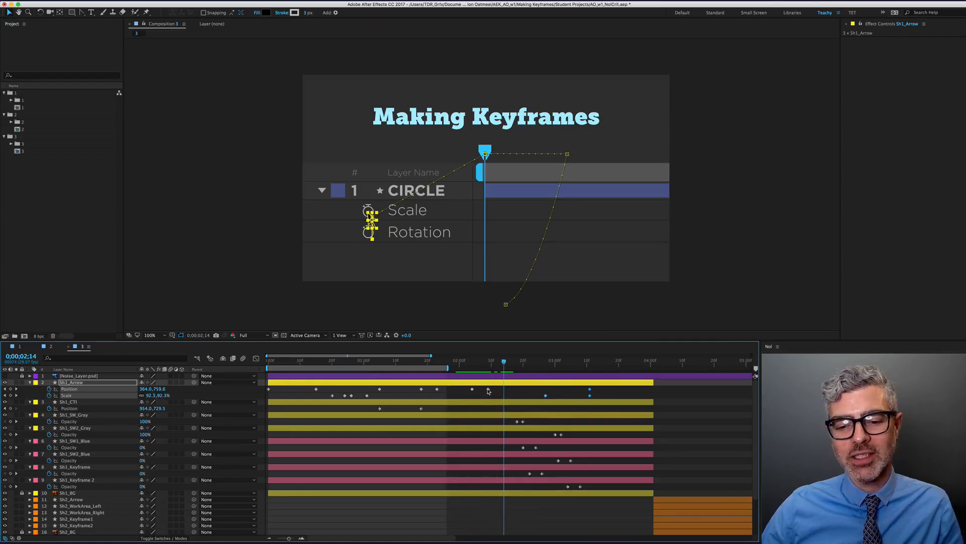
Move the Position keyframe and both Scale keyframes so the 90% click lands at 0;00;02;06
left_click_drag(488, 389, 520, 389)
left_click_drag(596, 398, 542, 389)
left_click(523, 395)
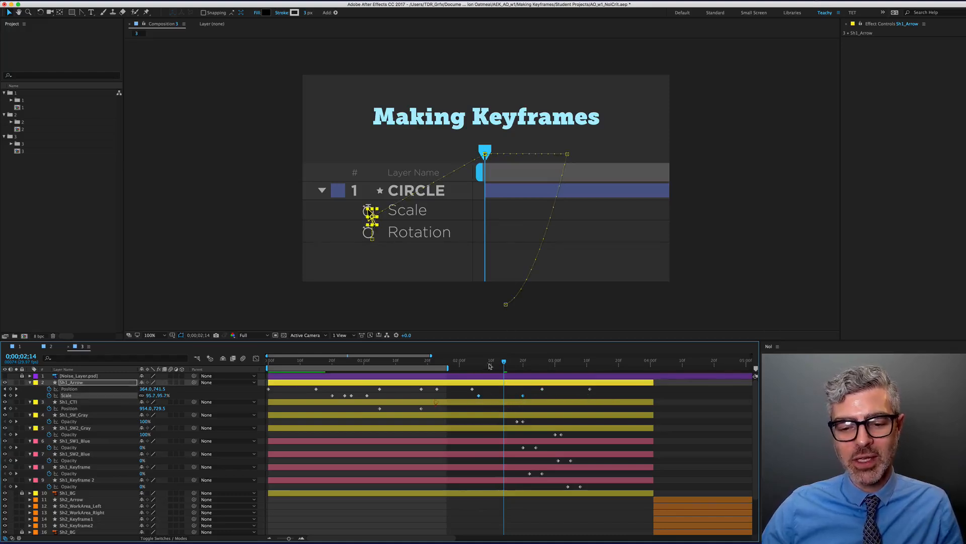
left_click(474, 363)
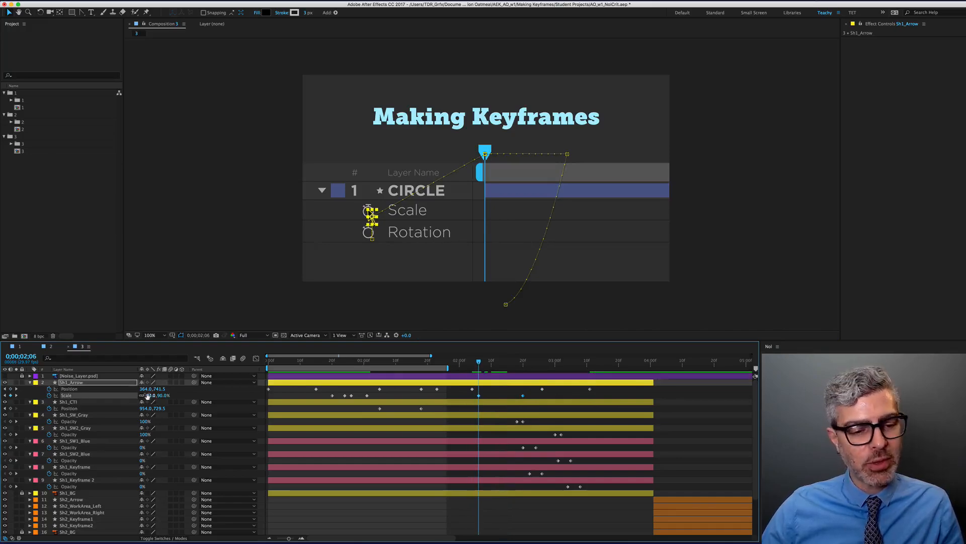
left_click(364, 363, "shift")
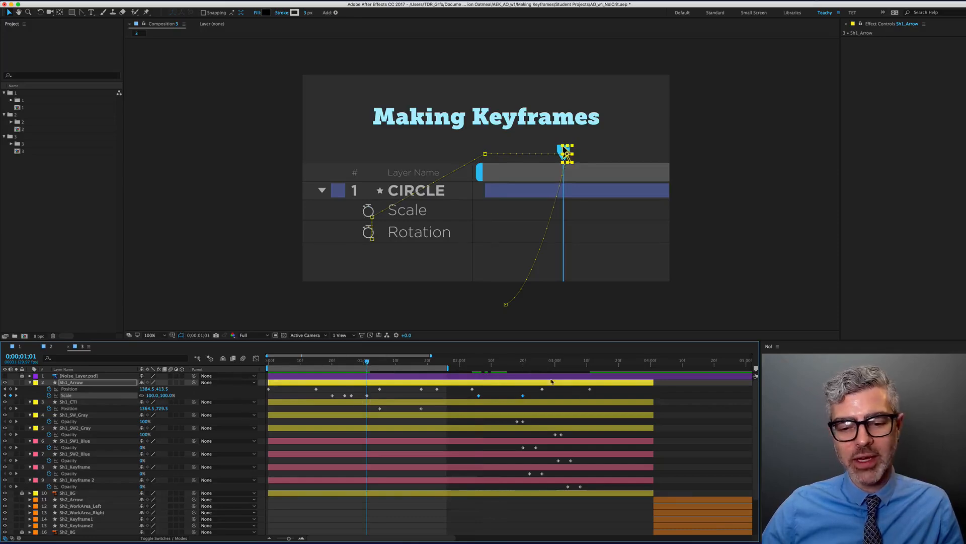
left_click(478, 362, "shift")
mouse_move(479, 366)
left_mouse_down()
mouse_move(522, 369)
mouse_move(479, 372)
left_mouse_up()
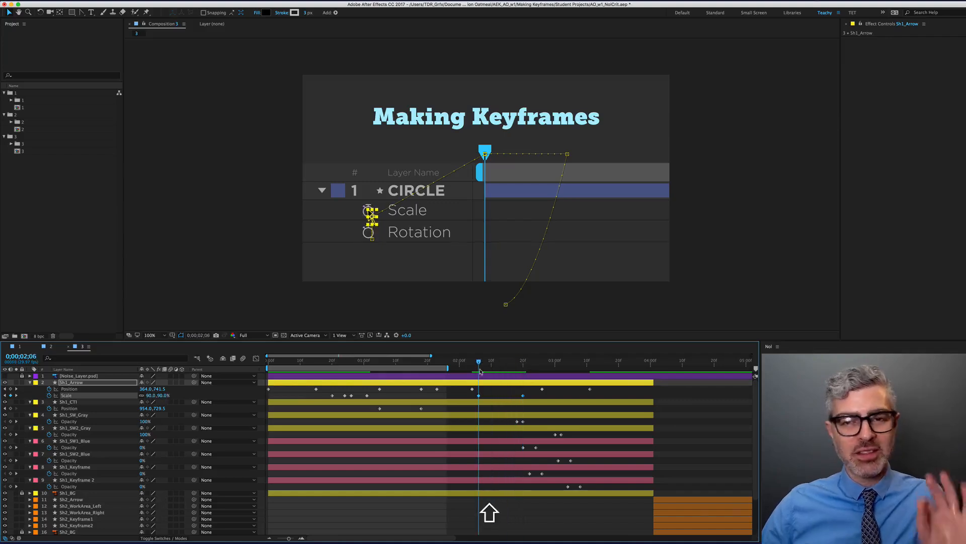
Copy the arrow's 100% Scale keyframe and paste it at 0;00;02;06
left_click(370, 397)
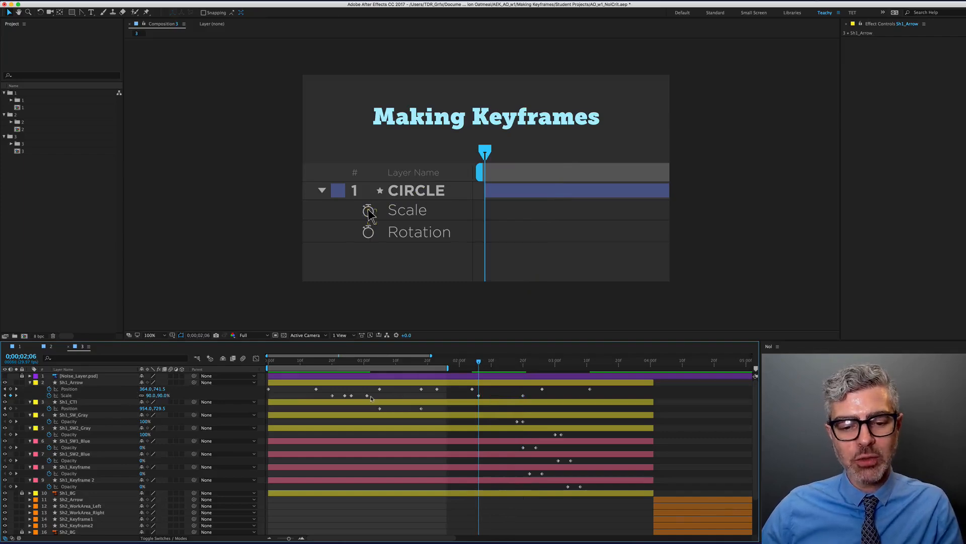
left_click(367, 396)
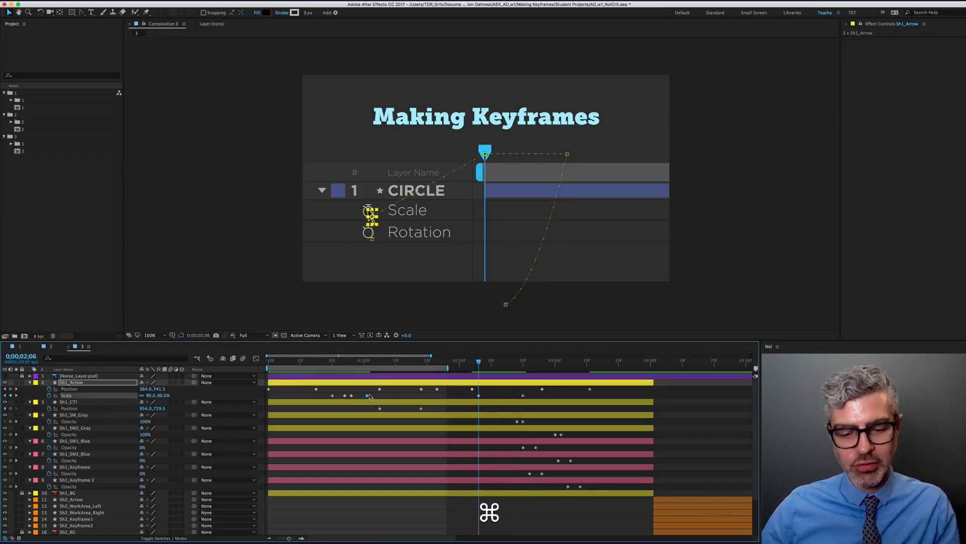
key("super+c")
key("super+v")
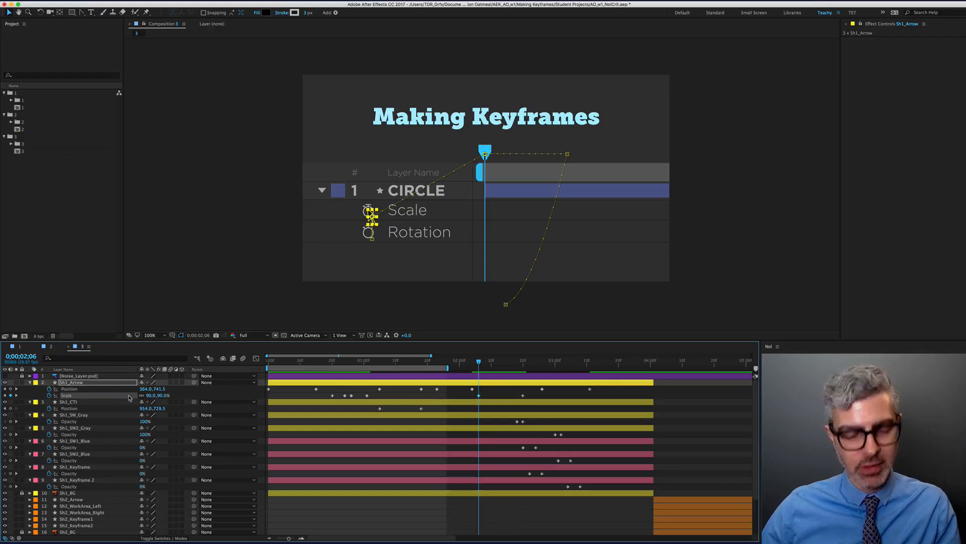
key("super+v")
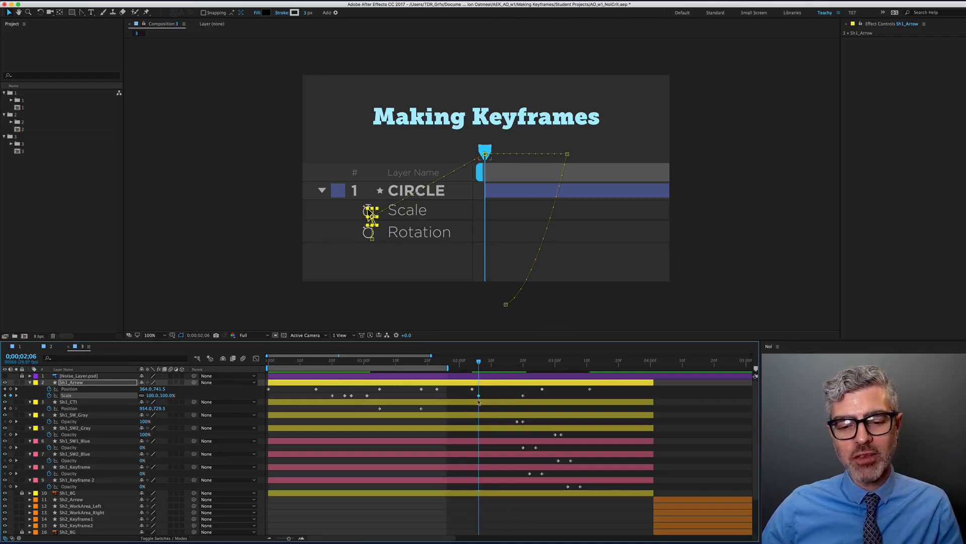
left_click_drag(475, 363, 376, 363)
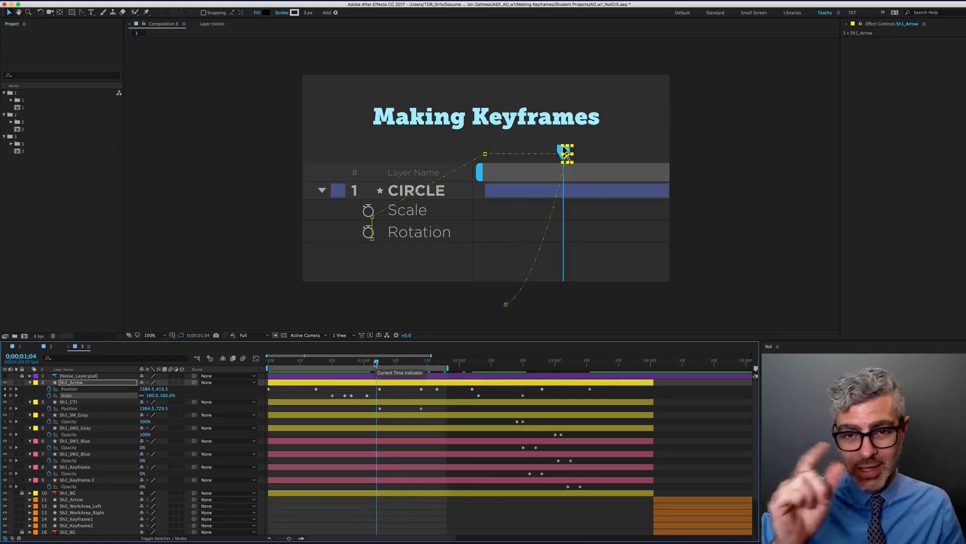
left_click(479, 365, "shift")
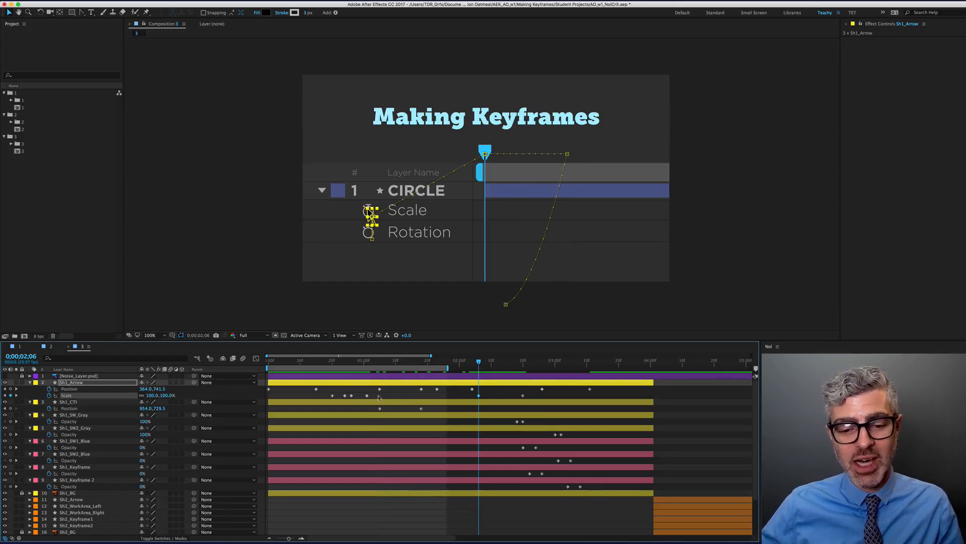
Paste the four earlier click-pulse Scale keyframes at the playhead, preview, and nudge them slightly later
left_click_drag(379, 397, 327, 392)
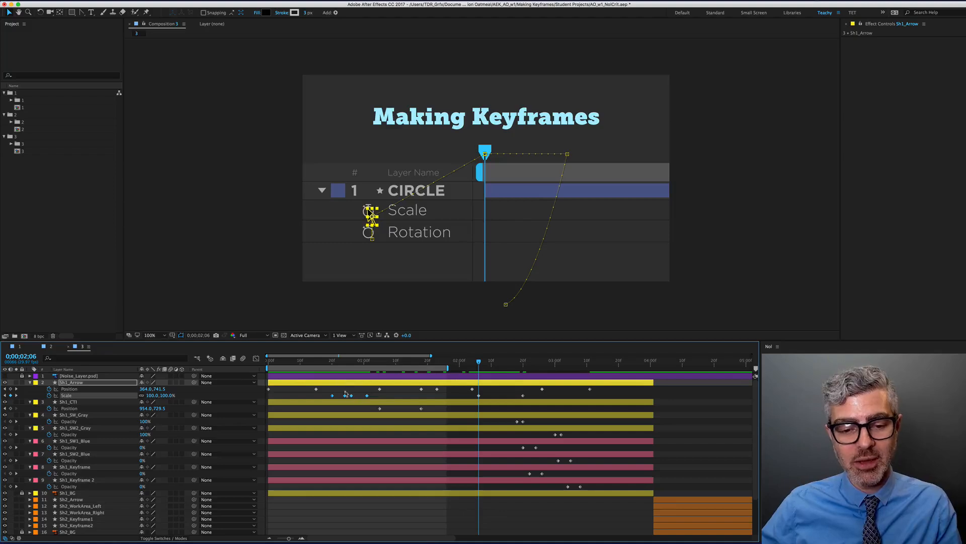
key("super+c")
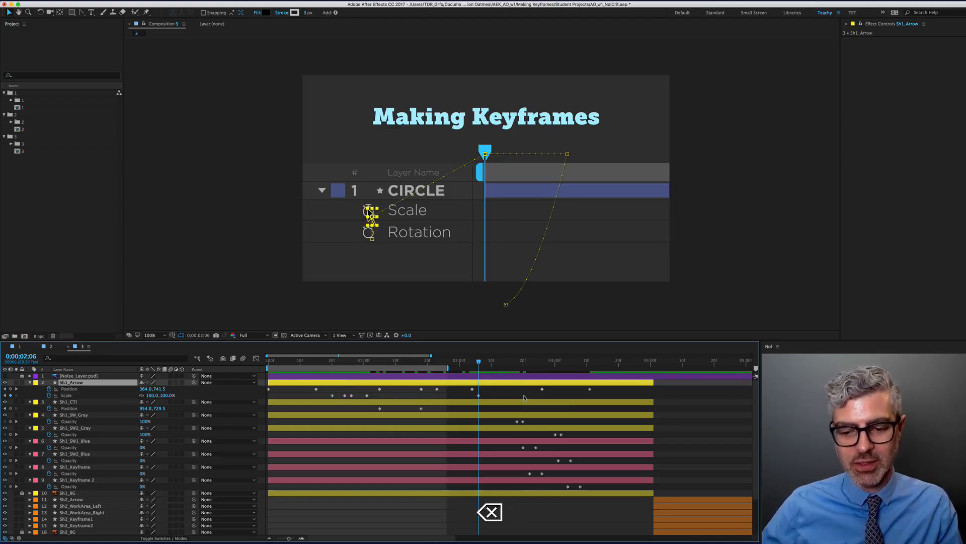
key("super+v")
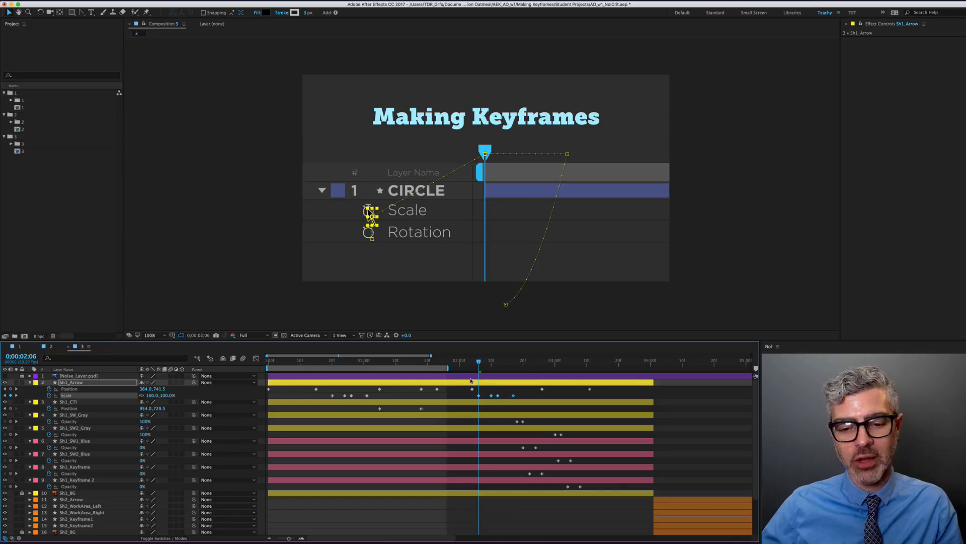
left_click_drag(470, 366, 482, 381)
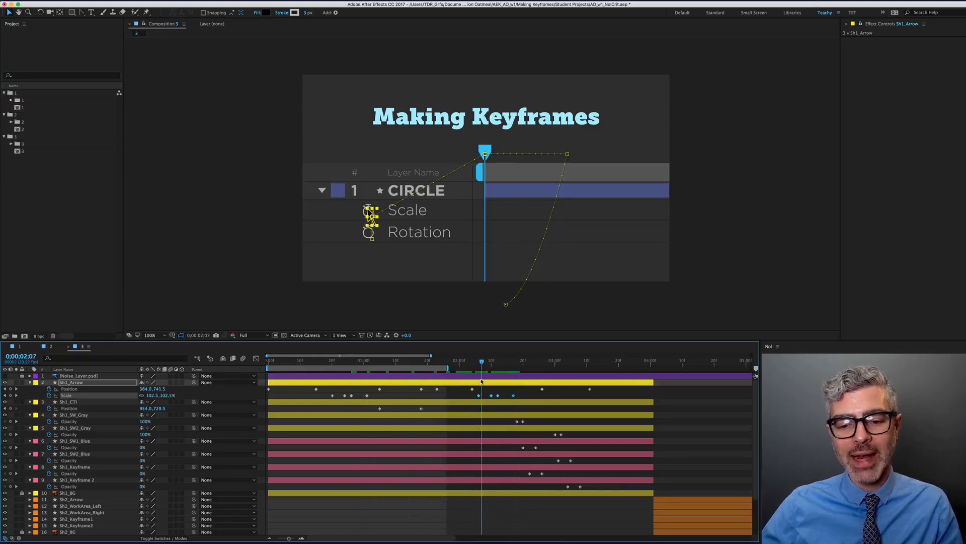
key("KP_0")
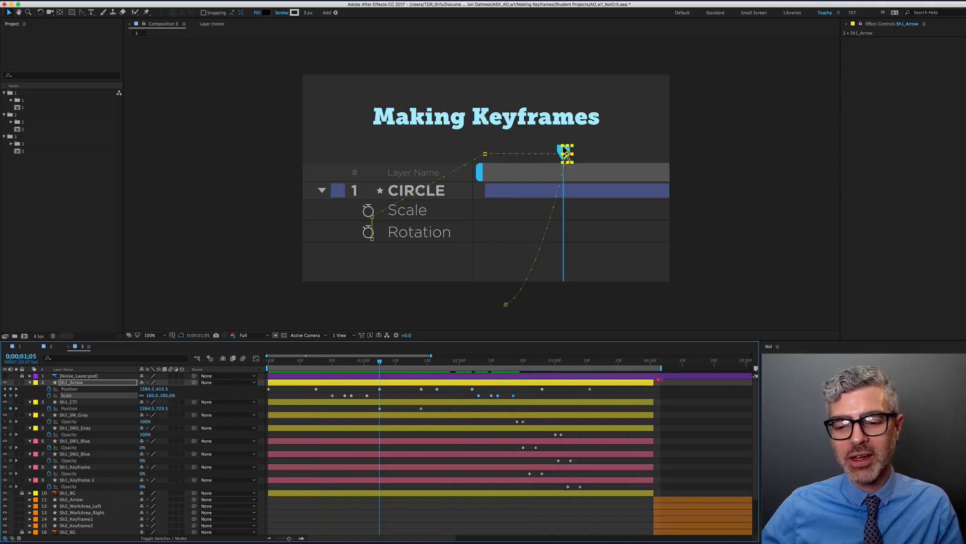
key("shift+KP_0")
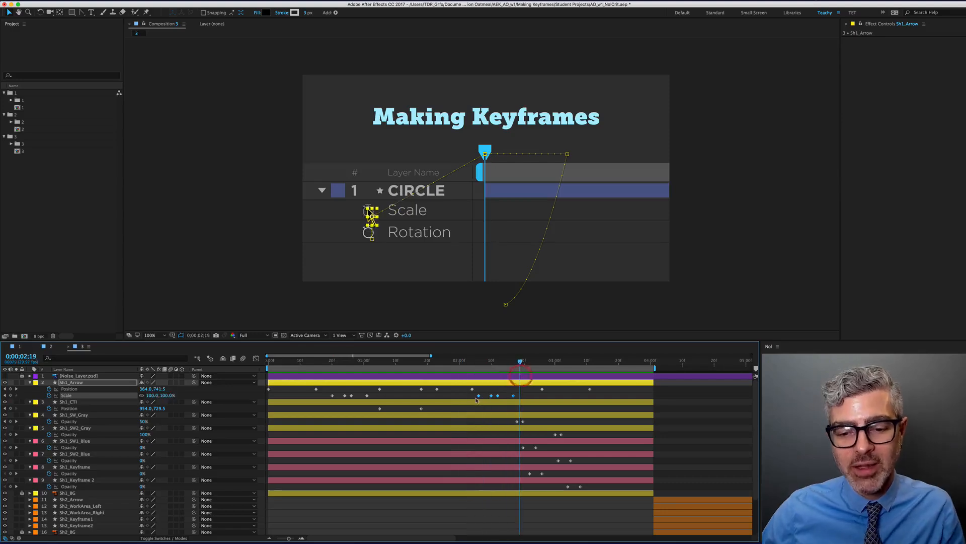
left_click_drag(479, 396, 488, 398)
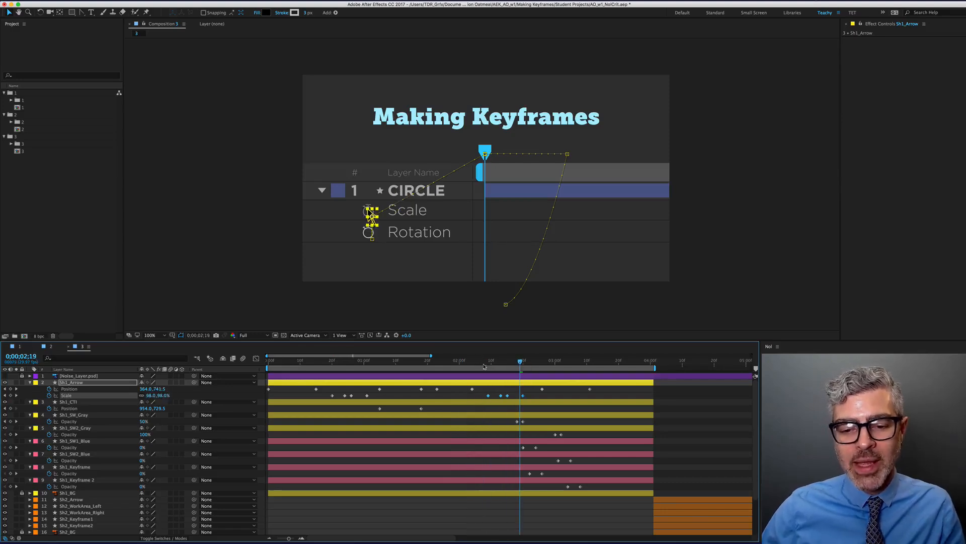
left_click_drag(487, 363, 520, 370)
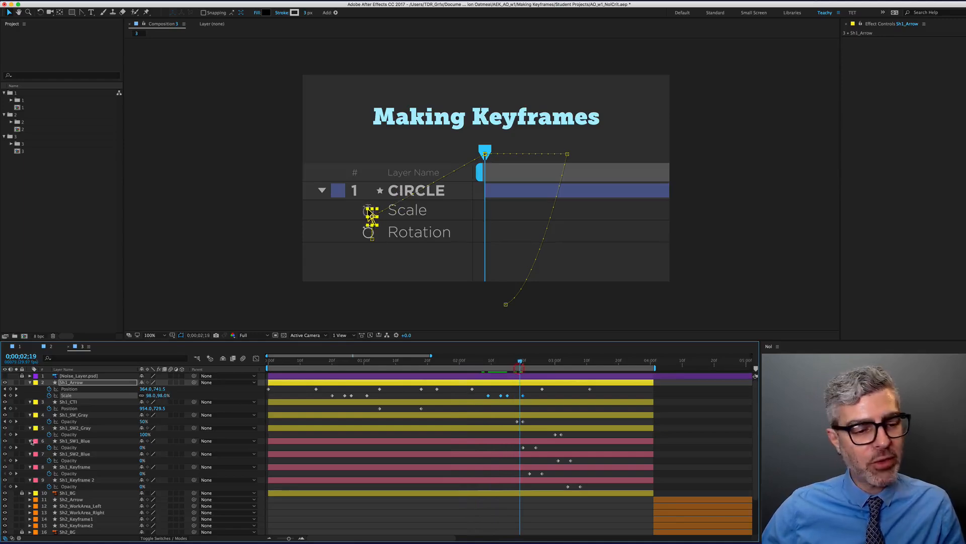
left_click(75, 414)
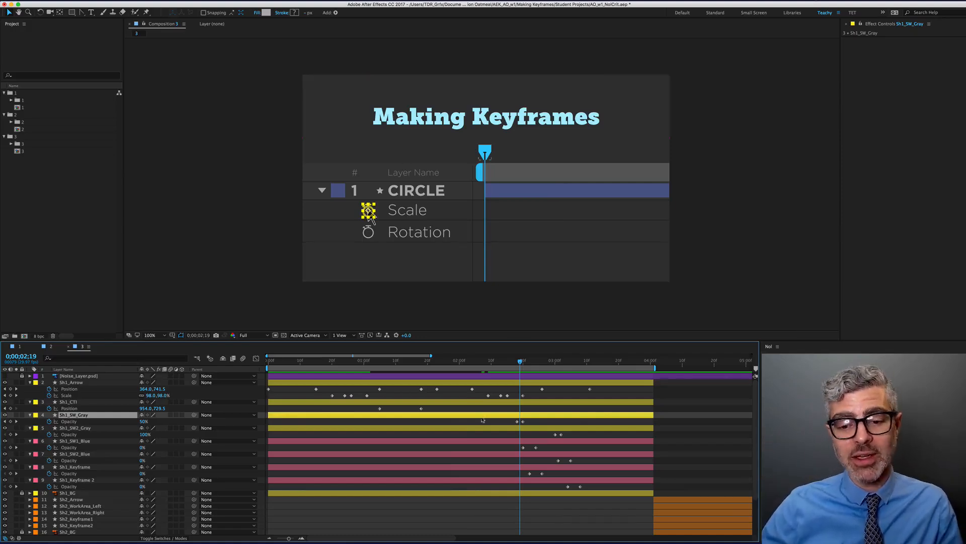
scroll(483, 420, "up", 4)
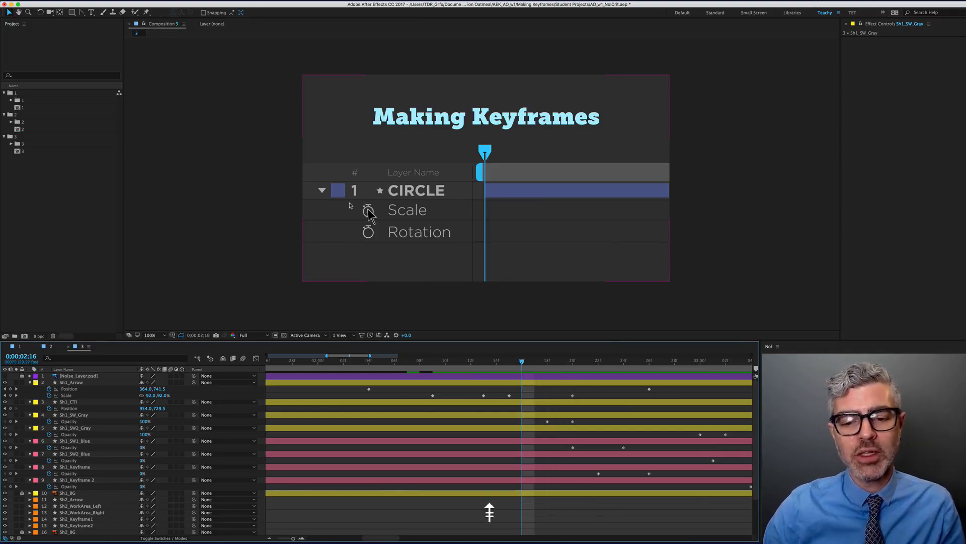
left_click(78, 416)
key("Page_Down")
key("Page_Down")
key("Page_Down")
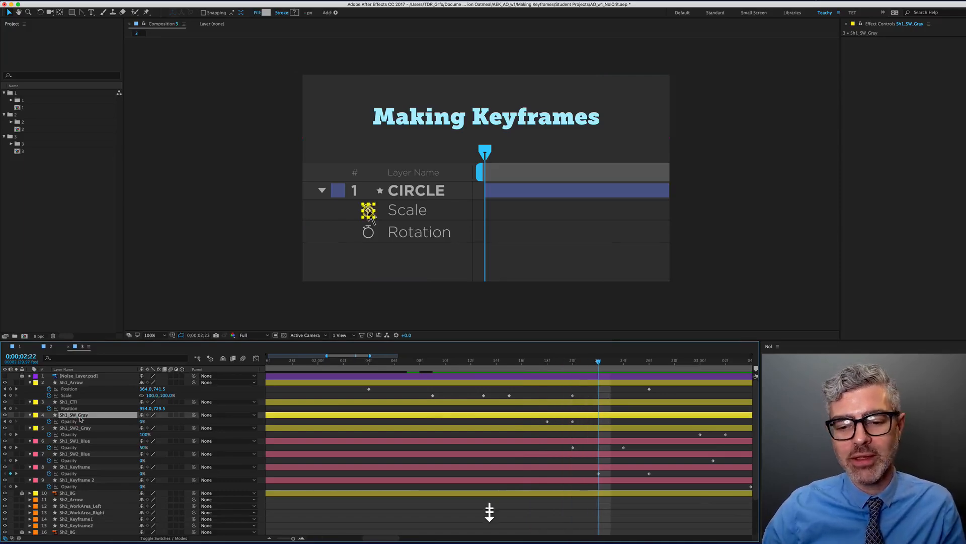
key("Page_Up")
key("Page_Up")
key("Page_Up")
key("Page_Up")
key("Page_Up")
key("Page_Up")
key("Page_Up")
key("Page_Up")
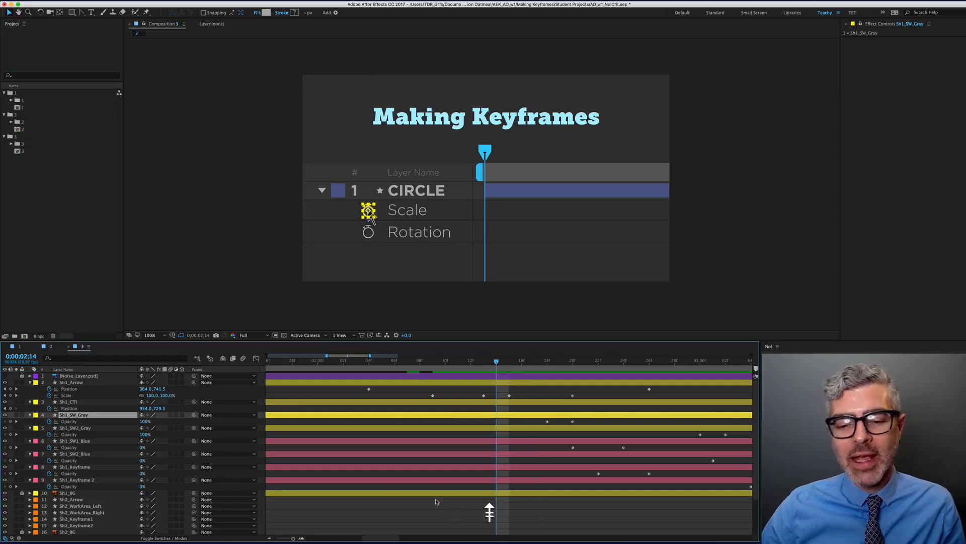
left_click(491, 512)
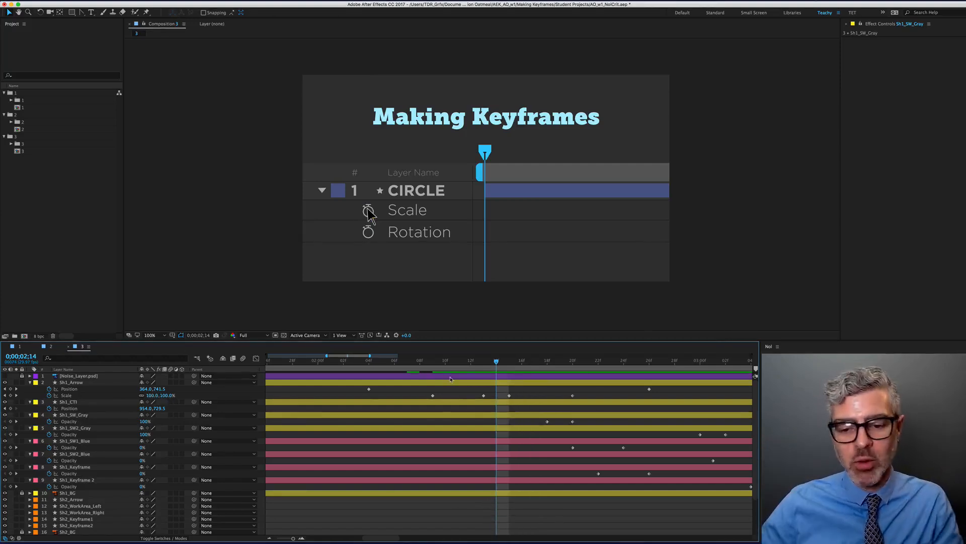
scroll(555, 422, "down", 3)
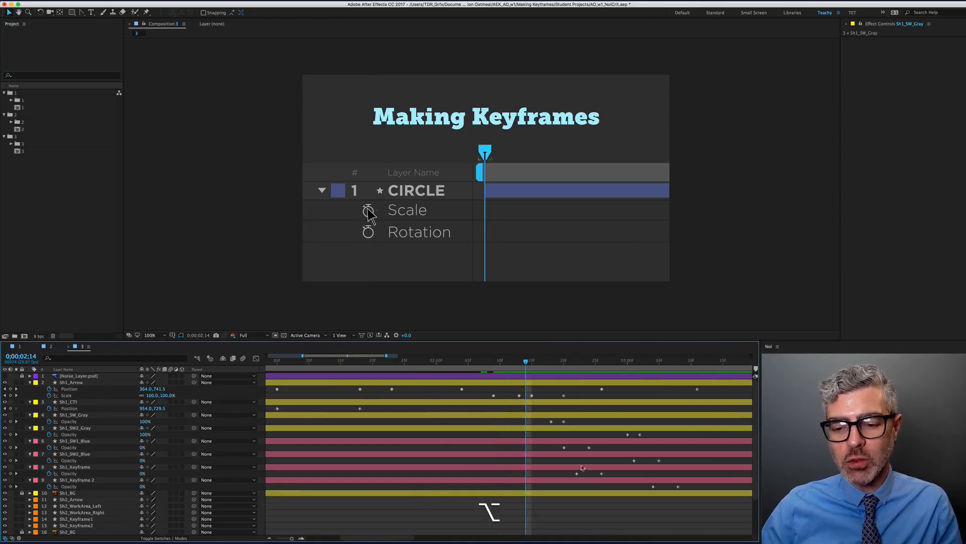
left_click(555, 363, "shift")
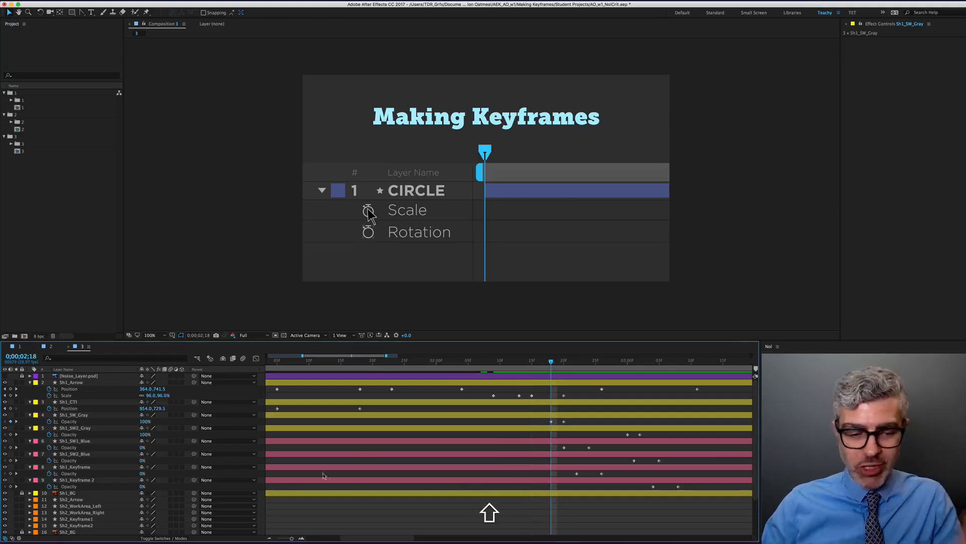
left_click(73, 416)
key("Page_Down")
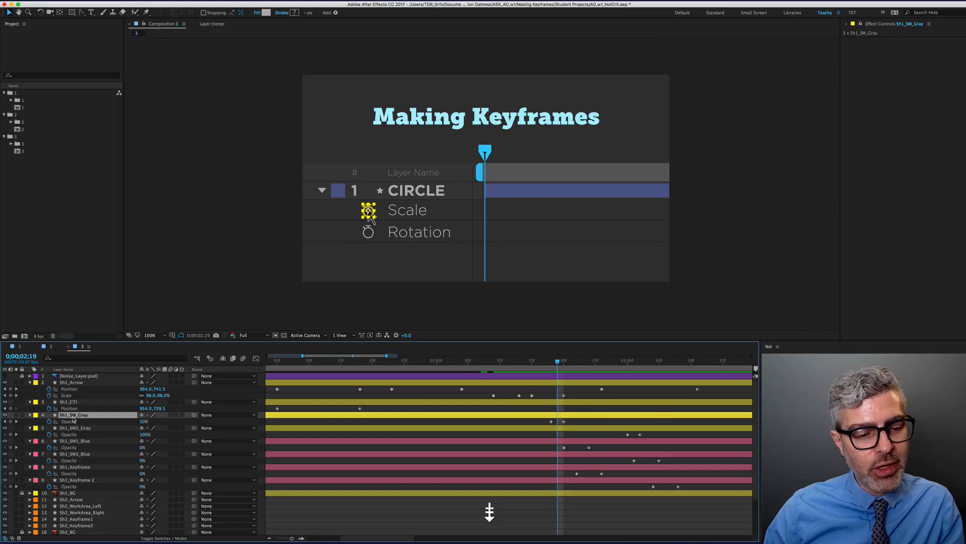
key("Page_Down")
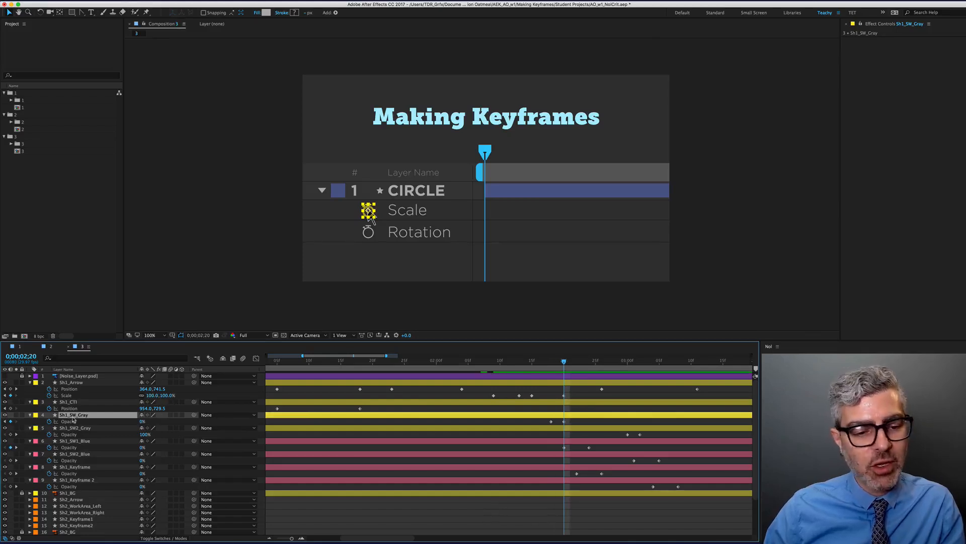
key("Page_Up")
key("Page_Up")
key("Page_Down")
key("Page_Down")
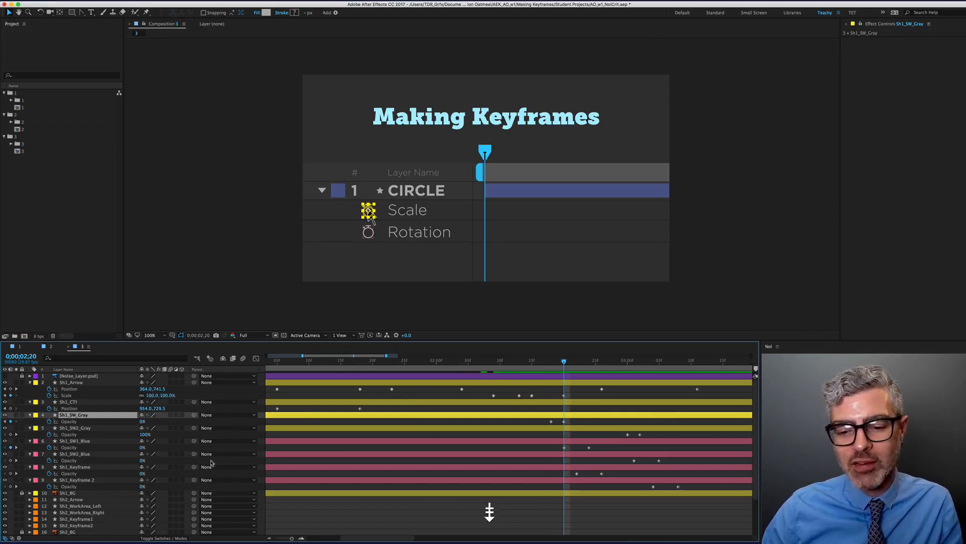
left_click_drag(551, 421, 532, 421)
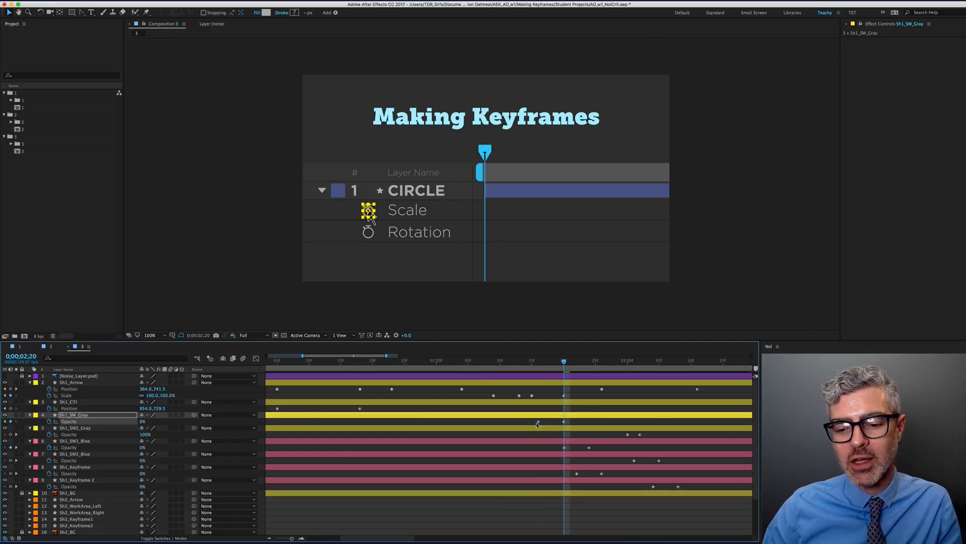
left_click(538, 362)
mouse_move(548, 364)
left_mouse_down()
mouse_move(560, 364)
mouse_move(531, 363)
left_mouse_up()
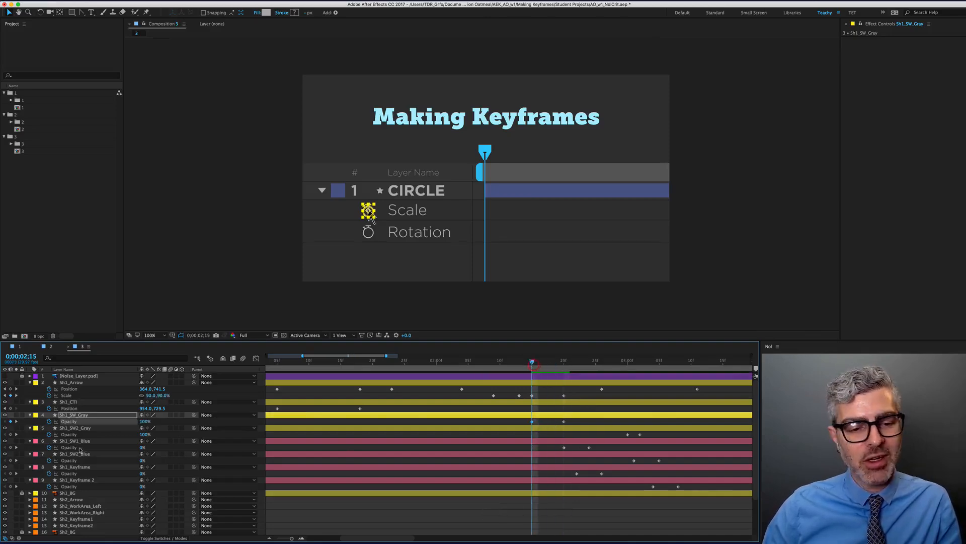
key("Page_Down")
key("Page_Down")
key("Page_Down")
key("Page_Down")
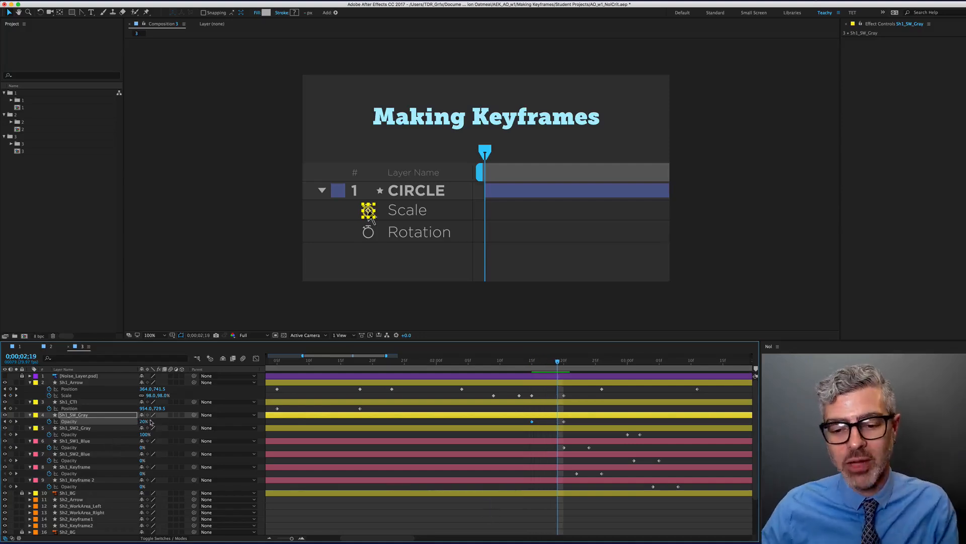
key("super+z")
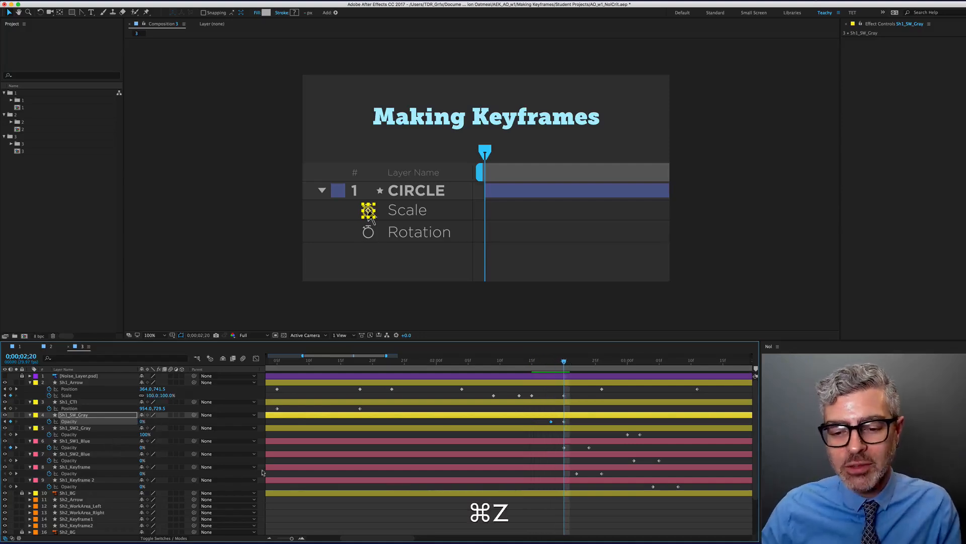
left_click(577, 422)
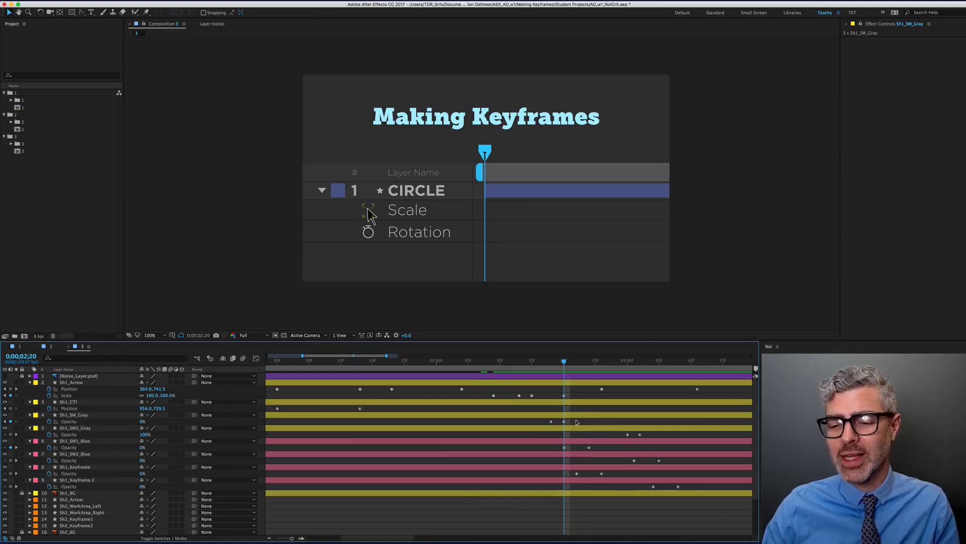
left_click_drag(574, 422, 541, 427)
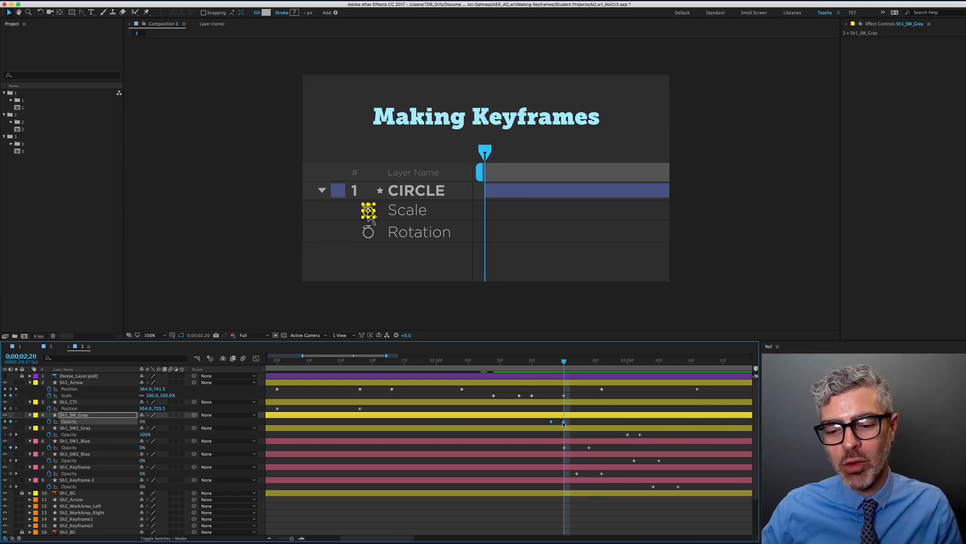
mouse_move(564, 425)
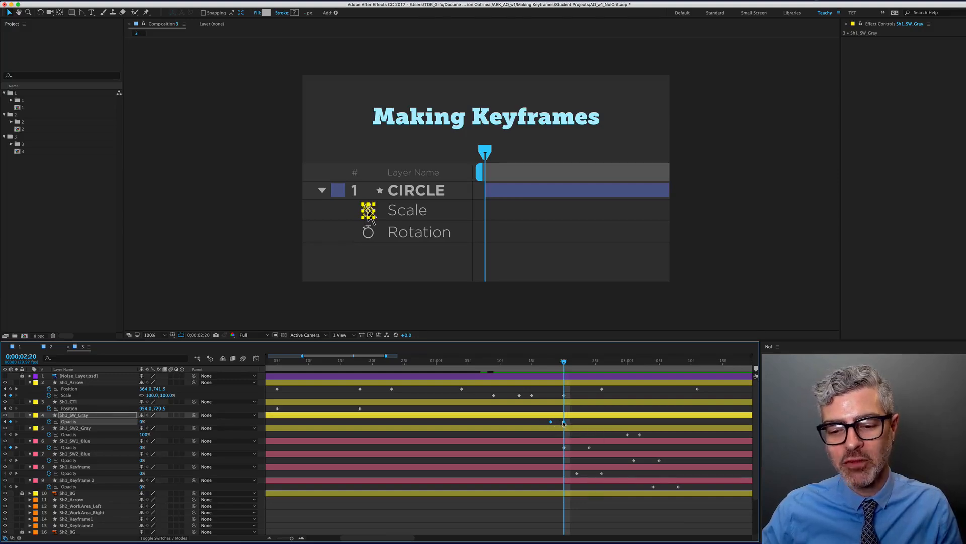
Turn Sh1_SW_Gray's Opacity keyframes into hold keyframes
right_click(564, 423)
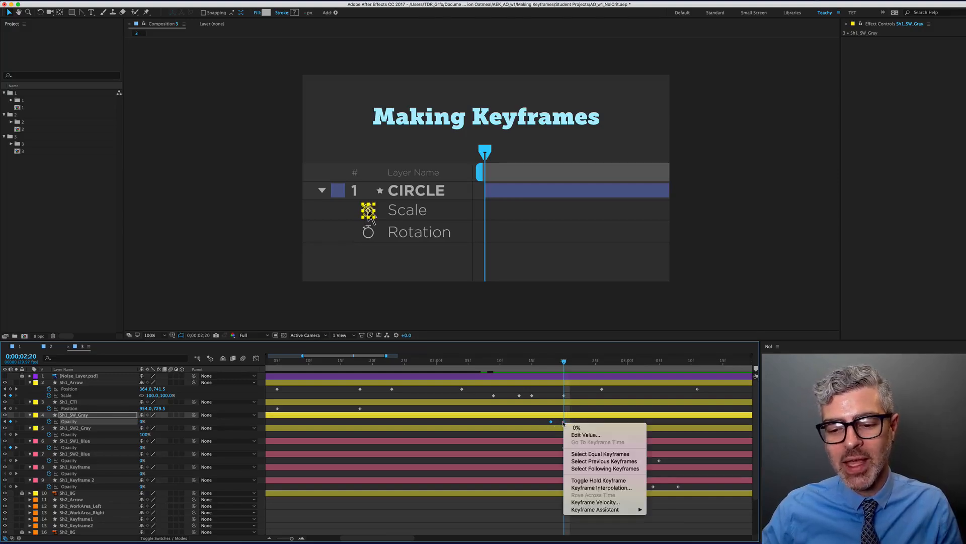
left_click(614, 481)
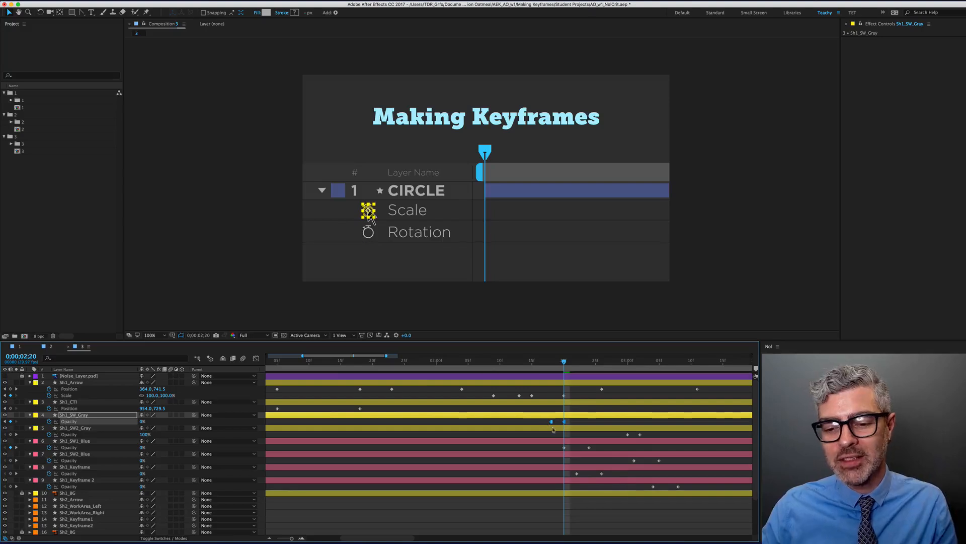
left_click(588, 422)
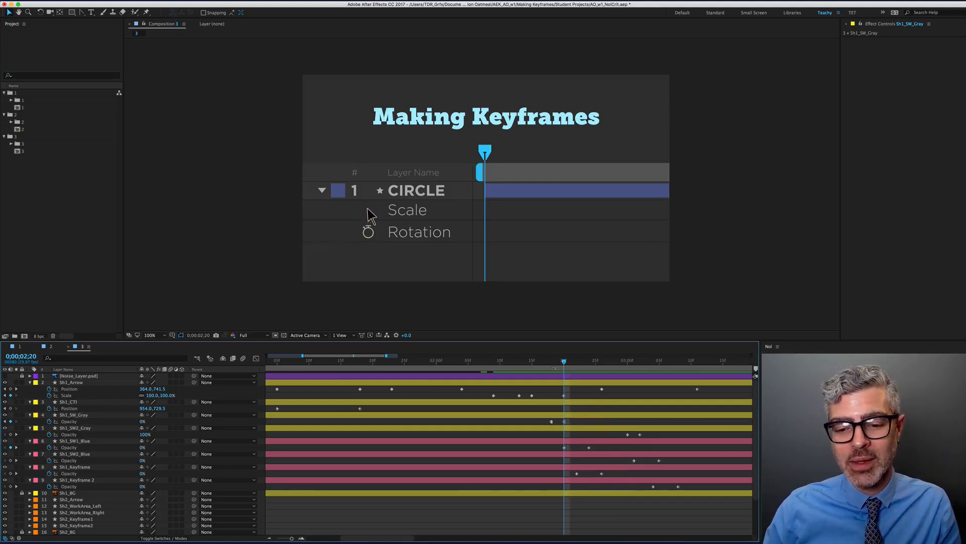
Move both Sh1_SW_Gray Opacity keyframes to 0;00;02;16 and preview the switch
mouse_move(523, 364)
left_mouse_down()
mouse_move(478, 371)
mouse_move(533, 375)
left_mouse_up()
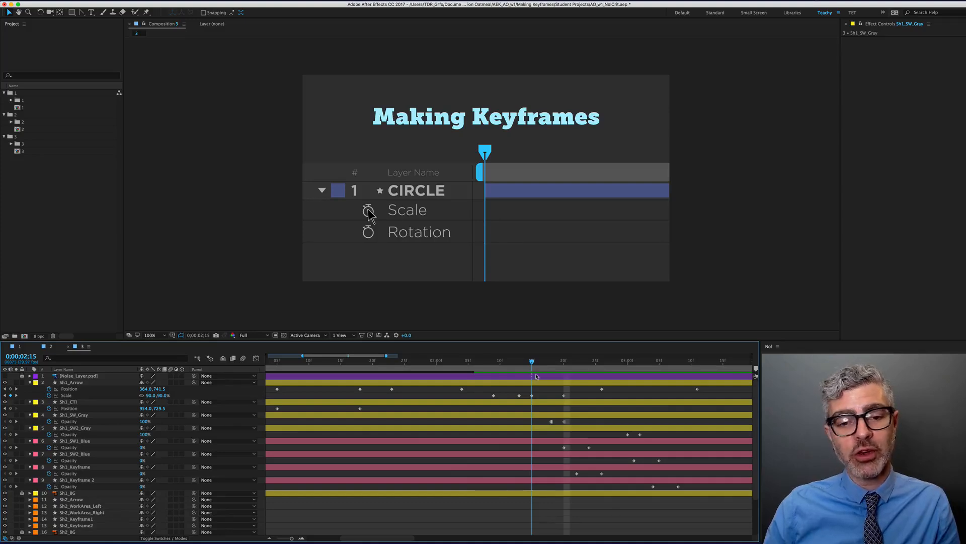
left_click_drag(535, 375, 539, 375)
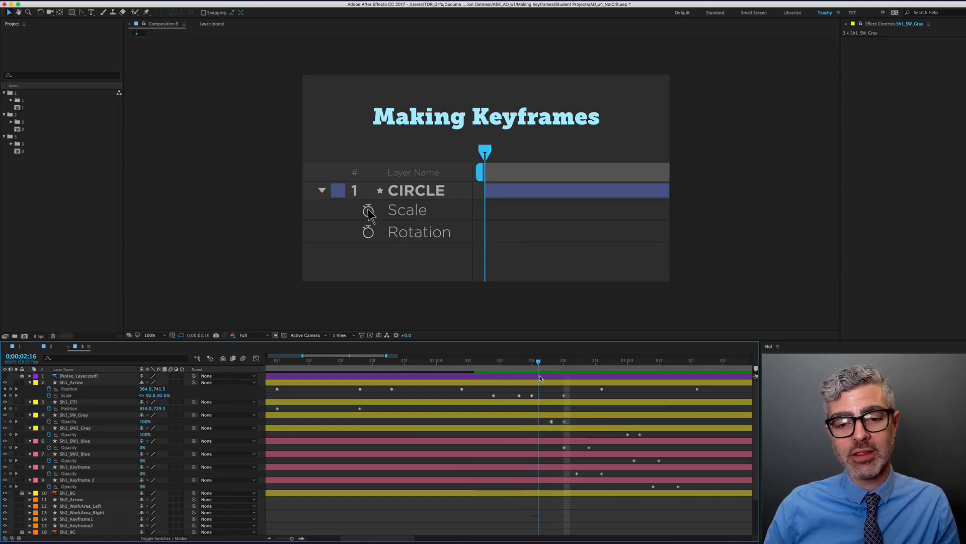
left_click(551, 415)
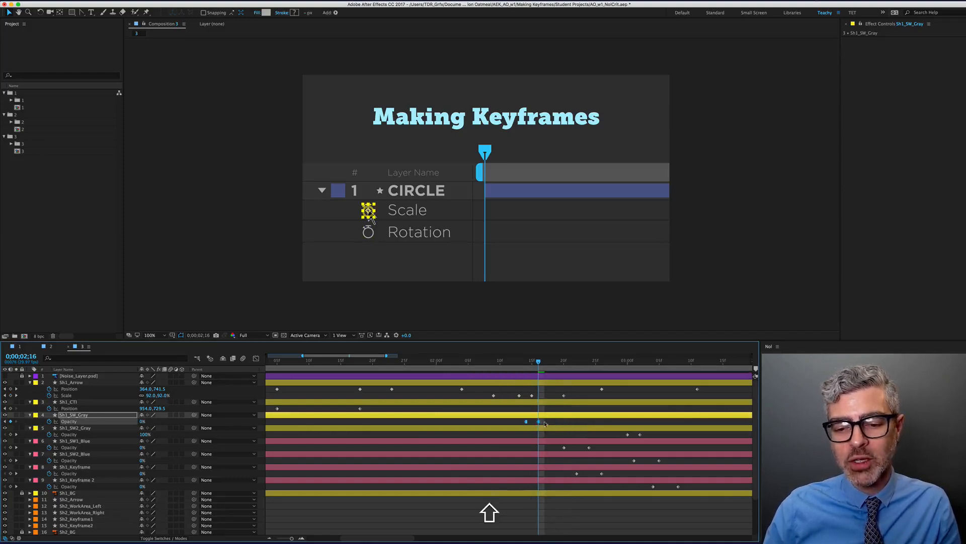
left_click_drag(564, 423, 545, 423)
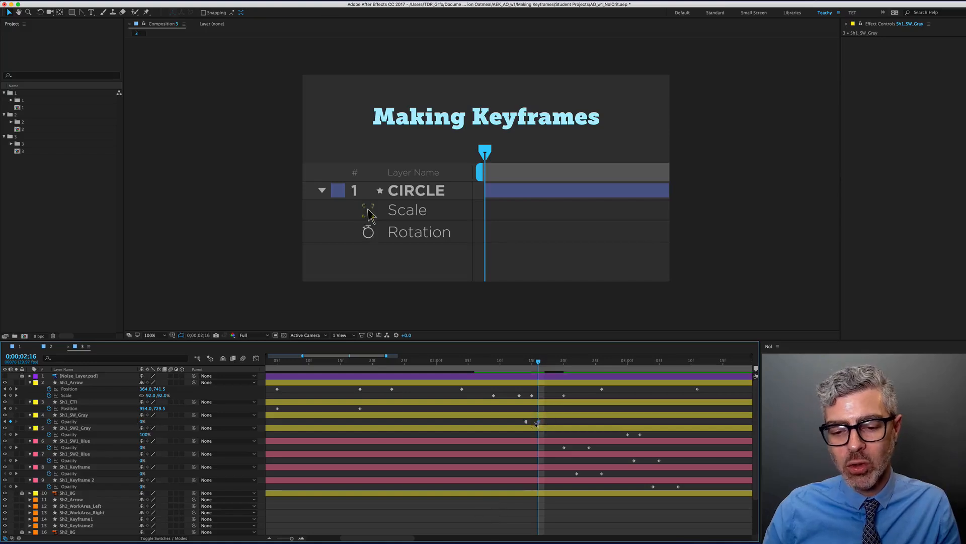
left_click(530, 365)
mouse_move(530, 365)
left_mouse_down()
mouse_move(518, 365)
mouse_move(542, 371)
left_mouse_up()
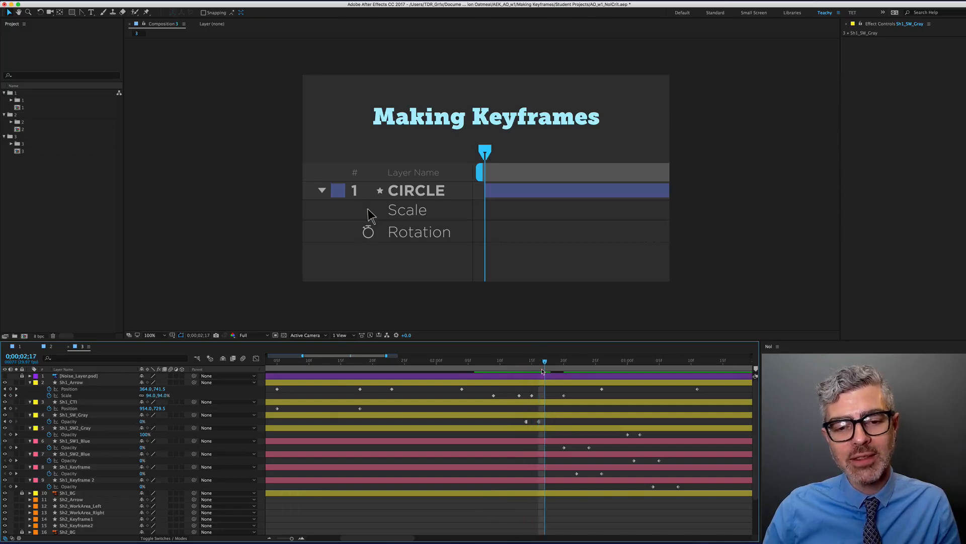
Drag Sh1_SW_Gray's first Opacity keyframe earlier to about 0;00;02;03 and preview
left_click(538, 415)
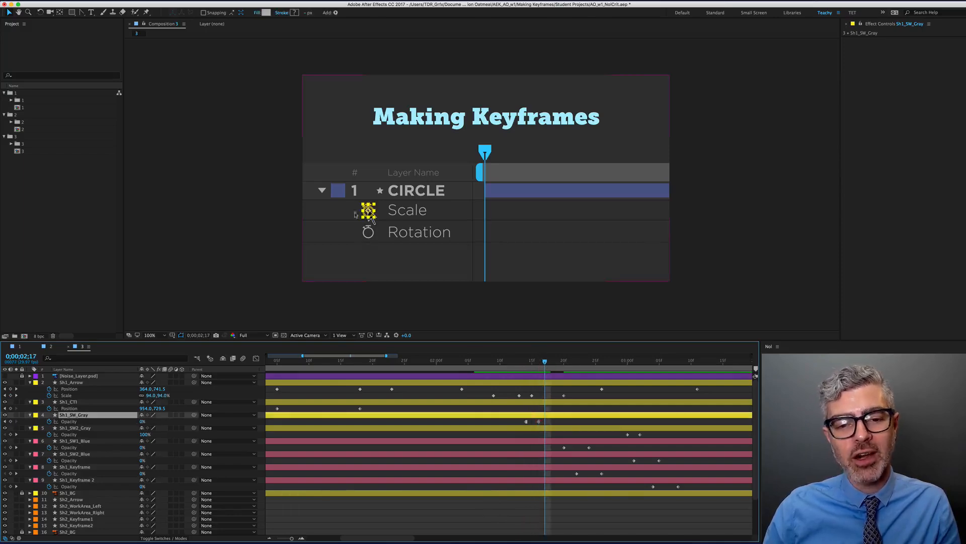
left_click(555, 425)
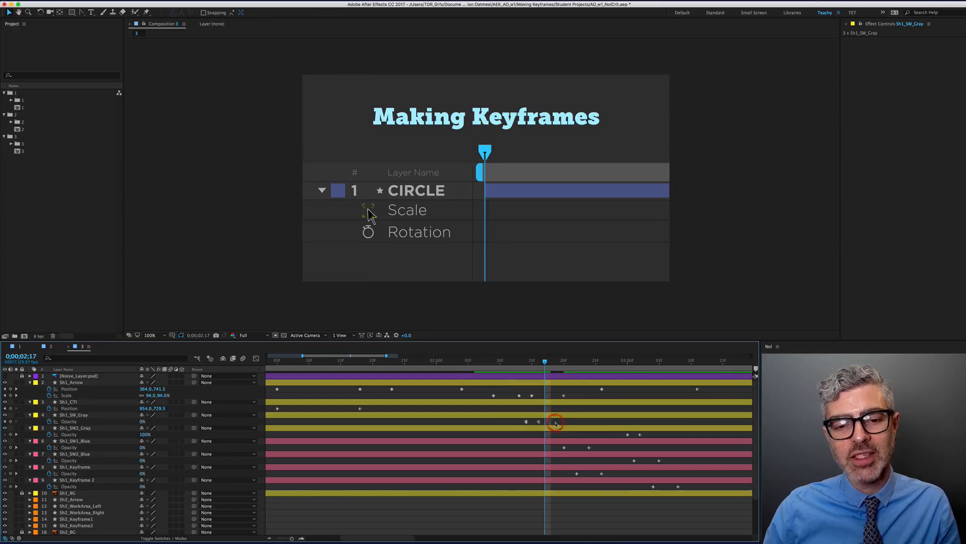
left_click(526, 422)
left_click_drag(527, 422, 456, 422)
left_click_drag(458, 362, 557, 366)
left_click(612, 503)
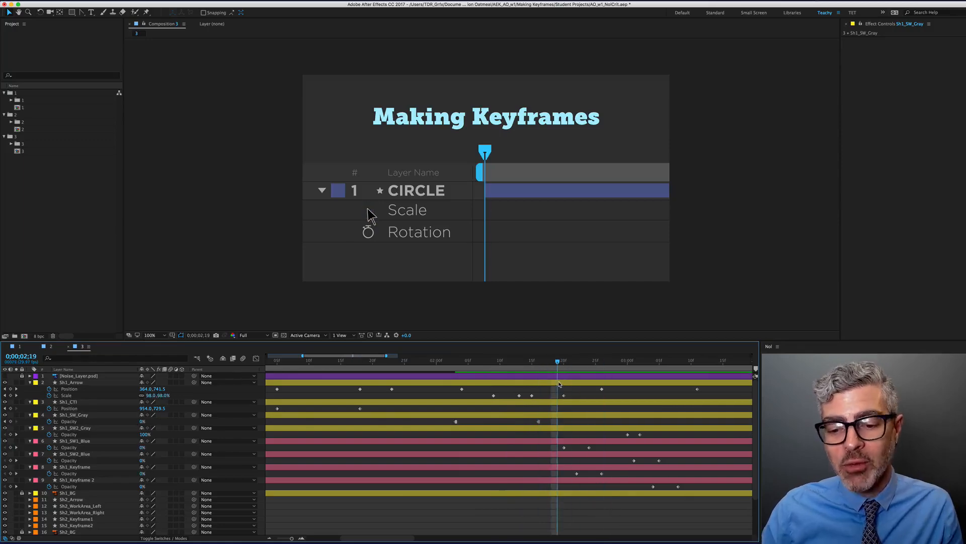
Change the interpolation of Sh1_SW1_Blue's two Opacity keyframes and confirm the keyframe velocity settings
left_click(50, 439)
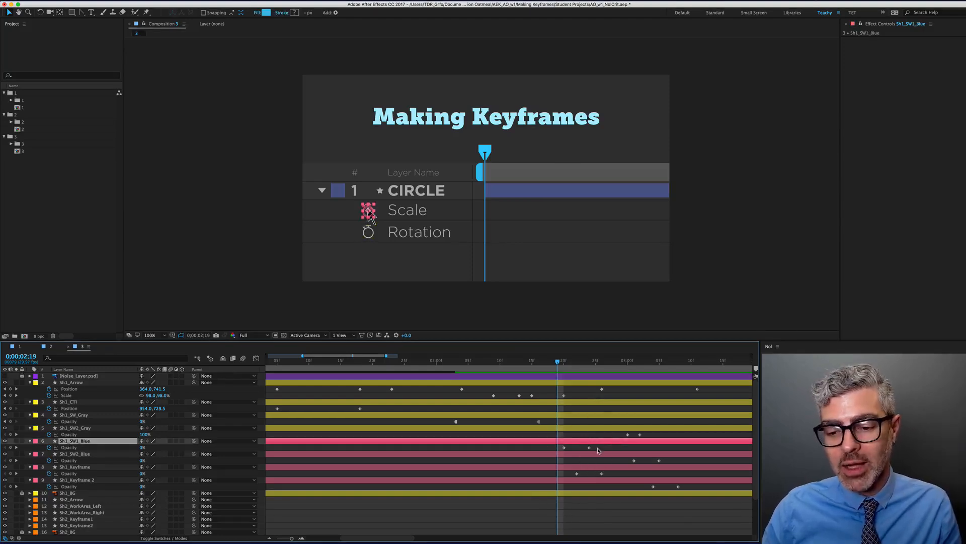
left_click_drag(599, 445, 543, 459)
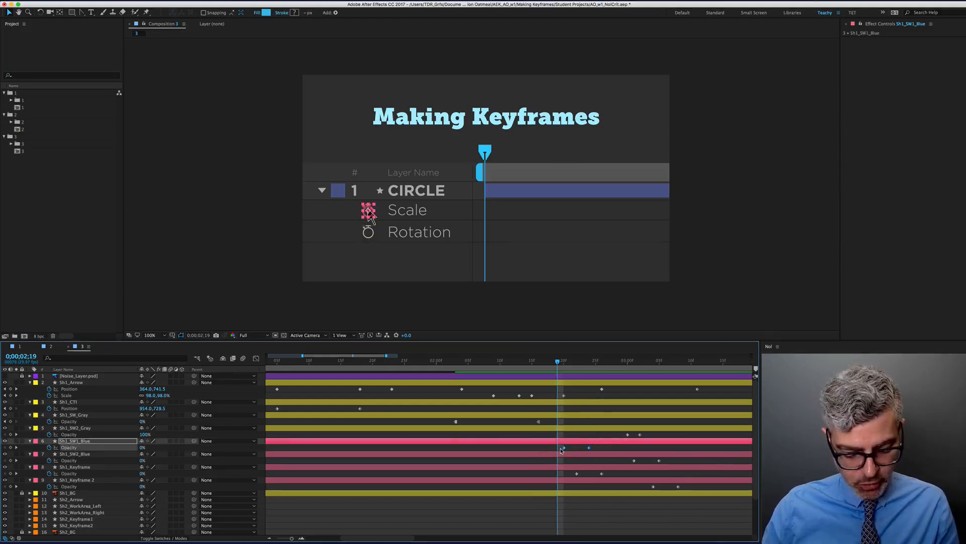
left_click(564, 448, "alt+super")
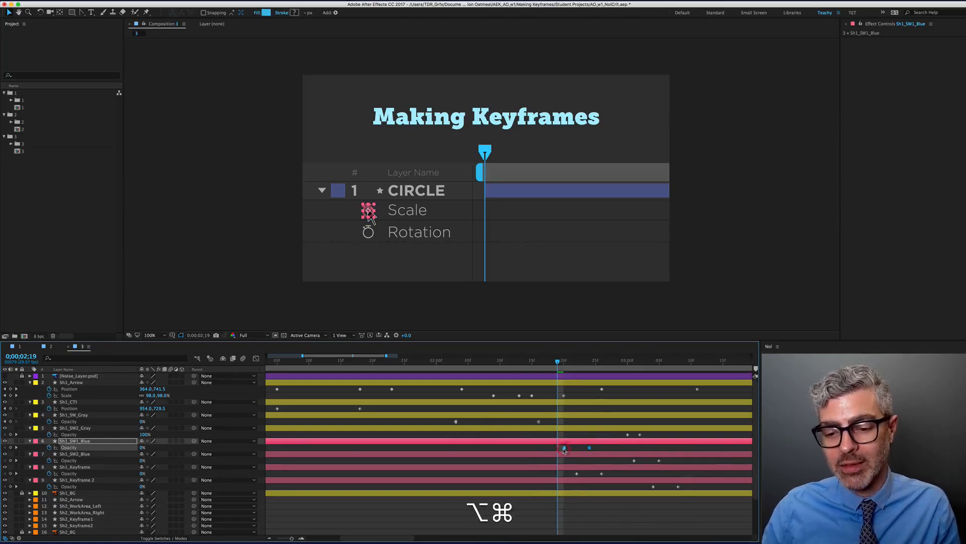
left_click(565, 448, "alt+super")
left_click(564, 448, "alt+super")
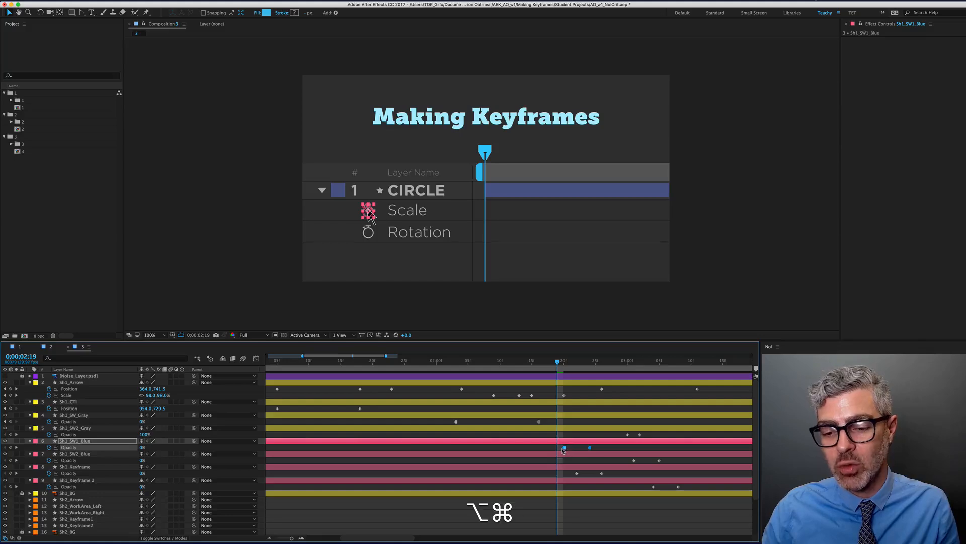
key("super+shift+k")
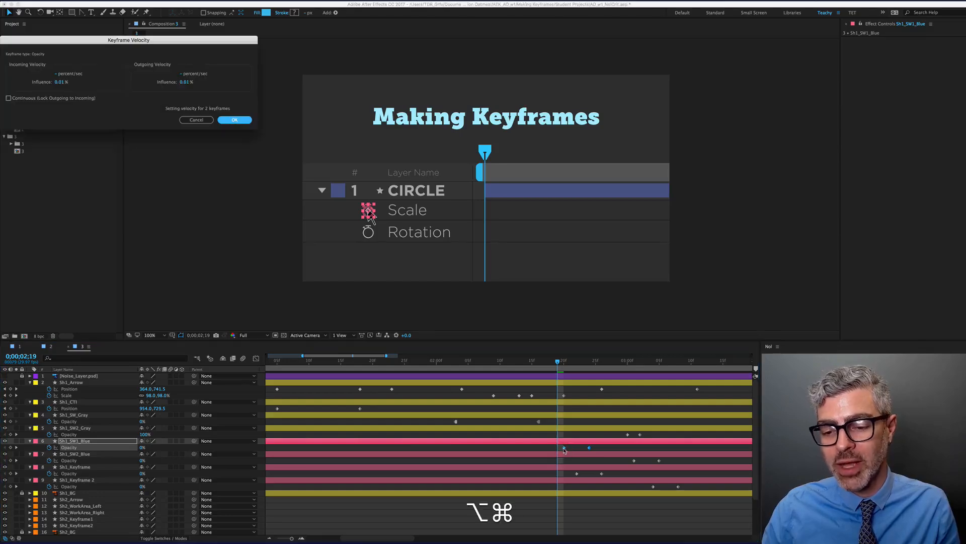
left_click(234, 120)
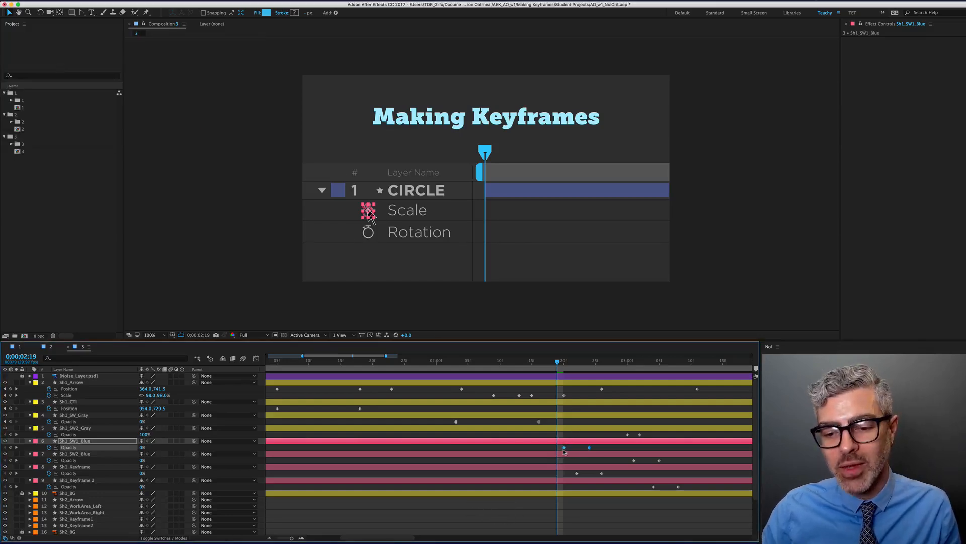
Move Sh1_SW1_Blue's Opacity keyframes earlier so the first sits at 0;00;02;16
left_click_drag(589, 448, 540, 455)
key("j")
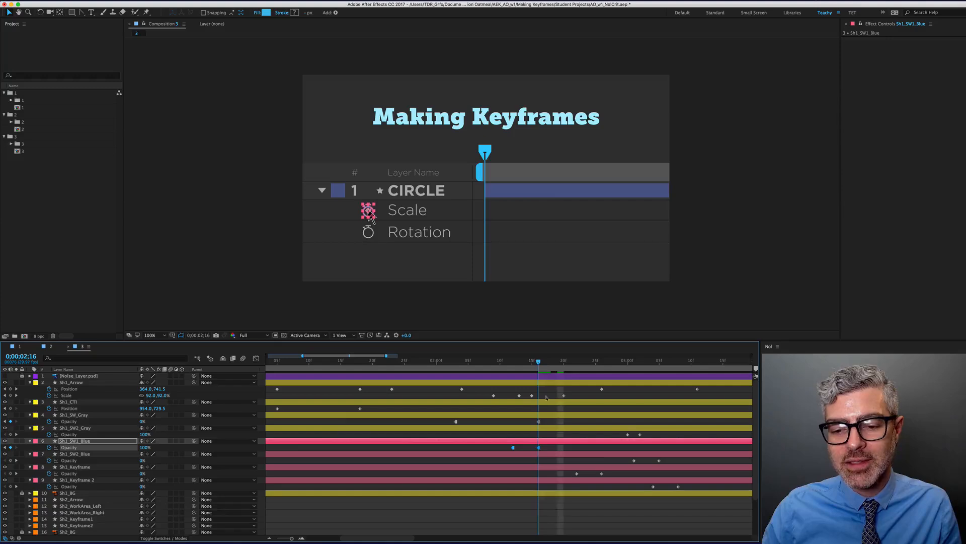
left_click(552, 450)
key("F15")
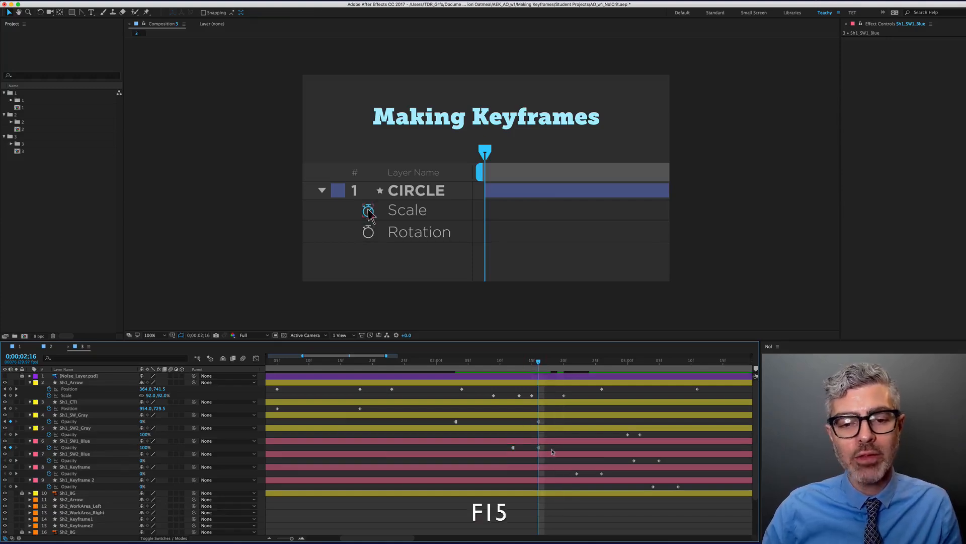
key("Page_Up")
key("Page_Down")
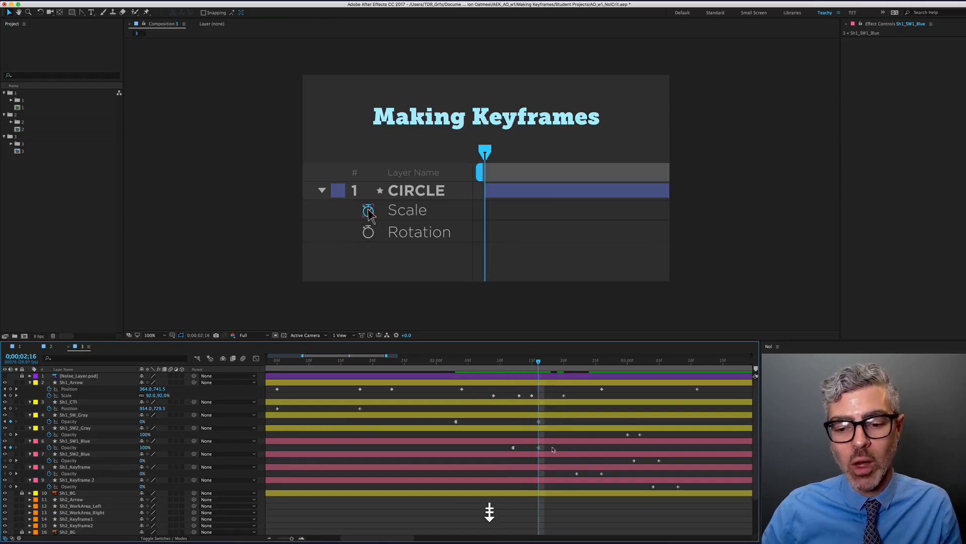
Set the work area from 0;00;01;22 to 0;00;03;05 and RAM-preview it
key("j")
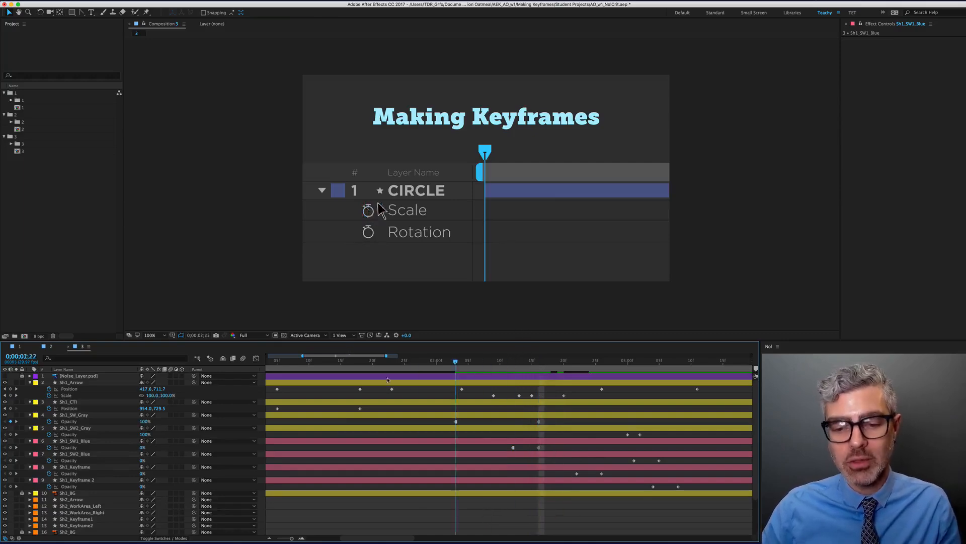
key("b")
left_click_drag(523, 361, 658, 363)
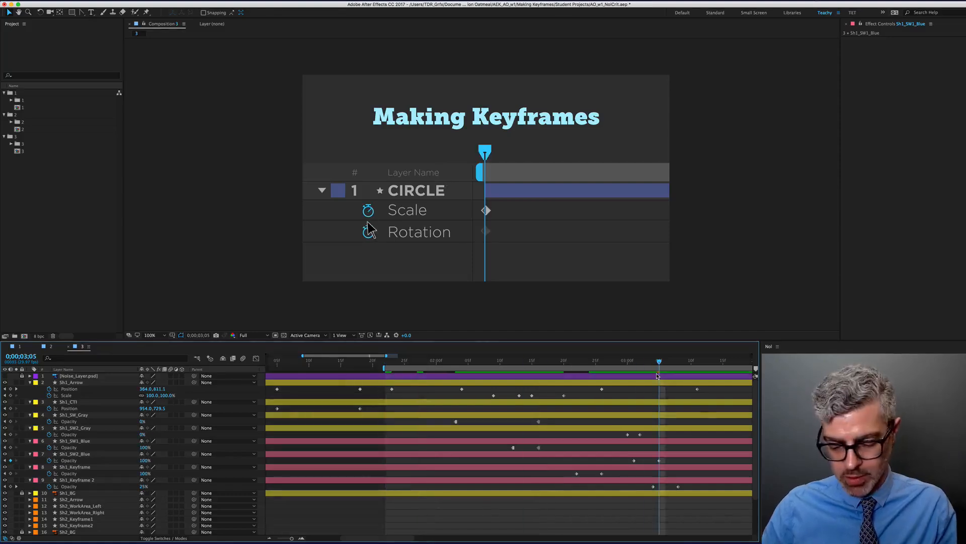
key("n")
key("0")
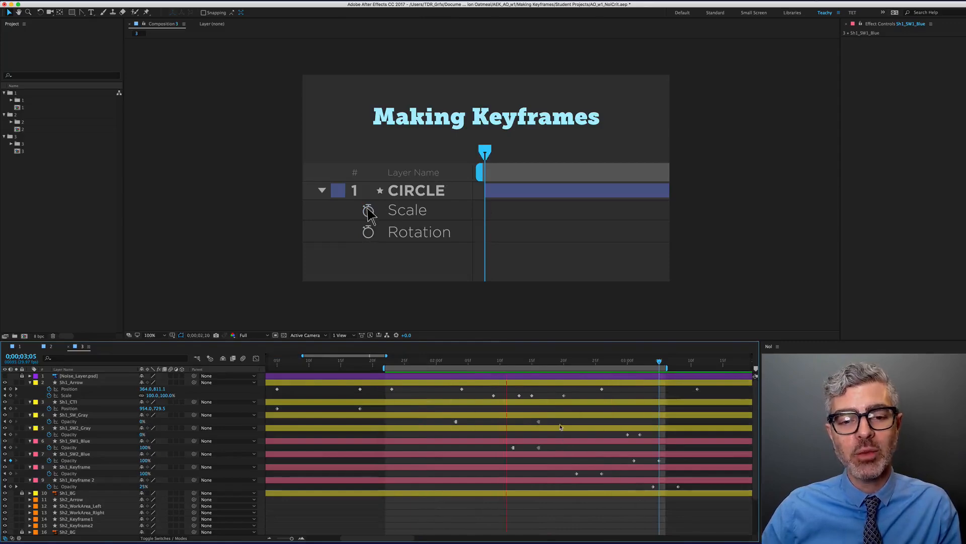
key("space")
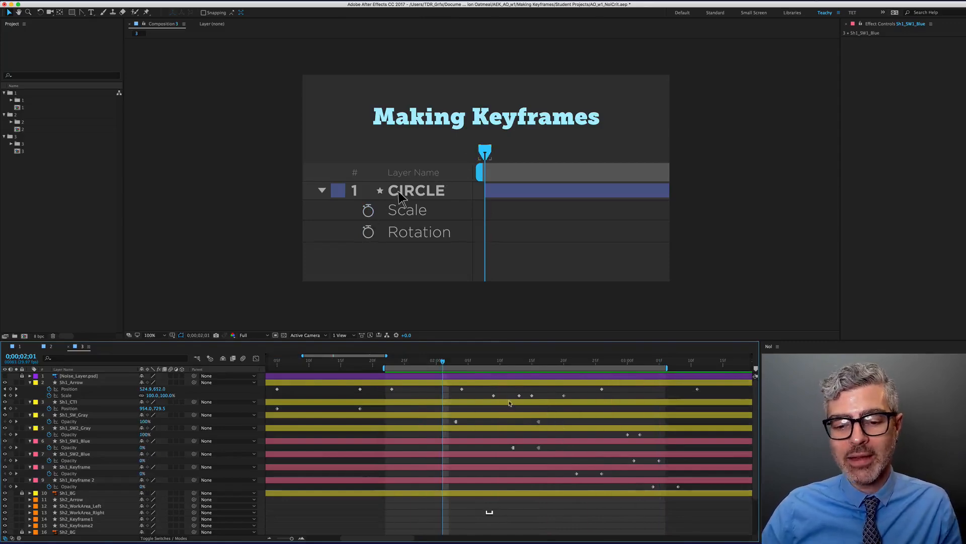
Trim the Sh1_SW_Gray layer to end at 0;00;02;15
scroll(529, 377, "down", 3)
left_click(520, 362)
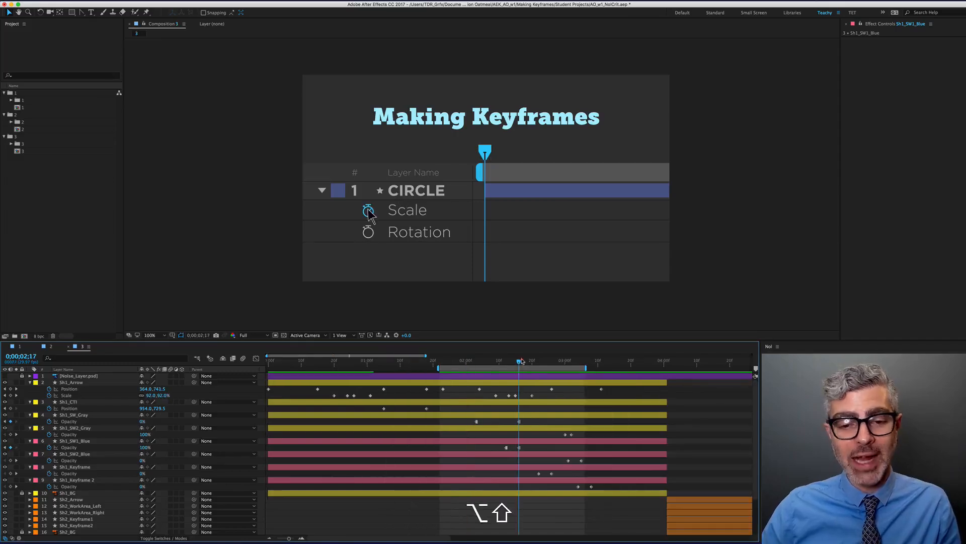
left_click(527, 416)
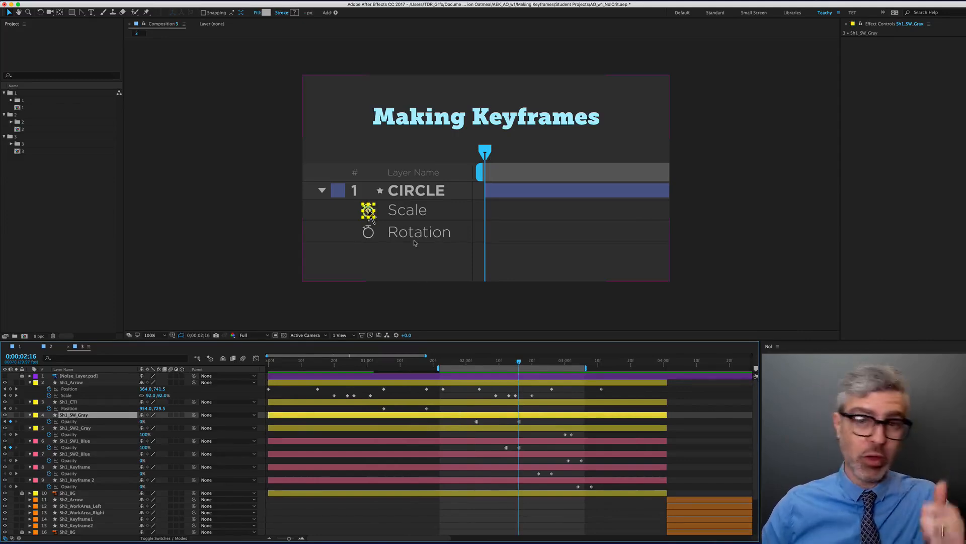
key("Page_Up")
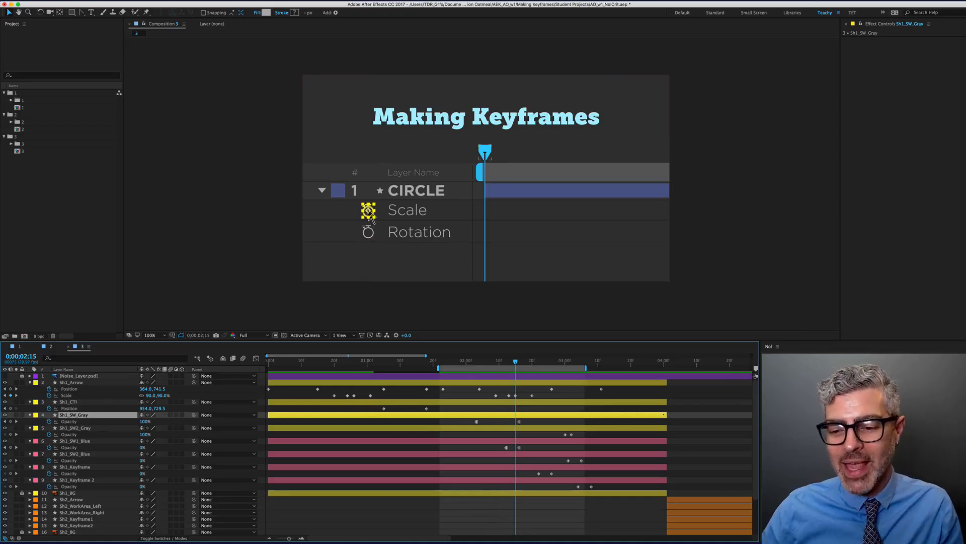
left_click_drag(655, 415, 518, 423)
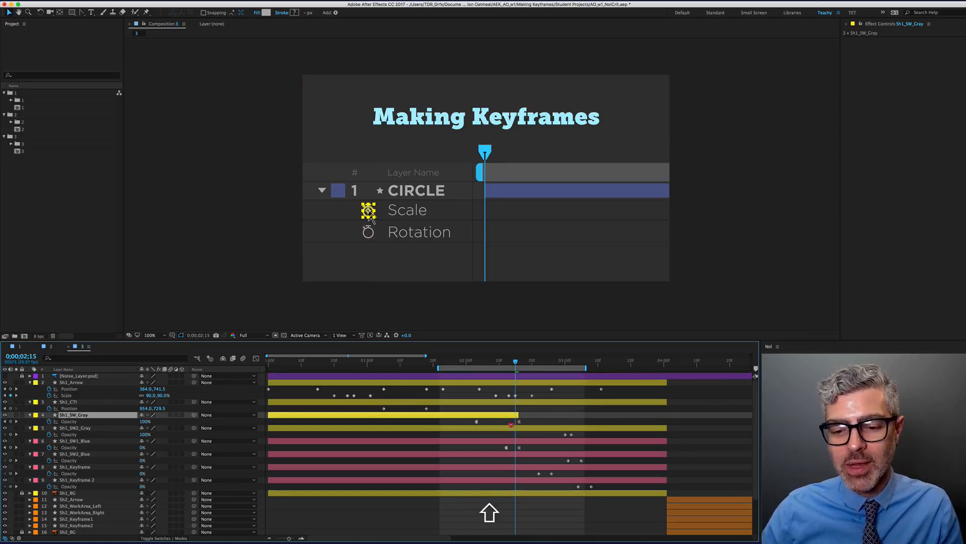
Make the Sh1_SW1_Blue layer start at 0;00;02;16
scroll(516, 421, "up", 3)
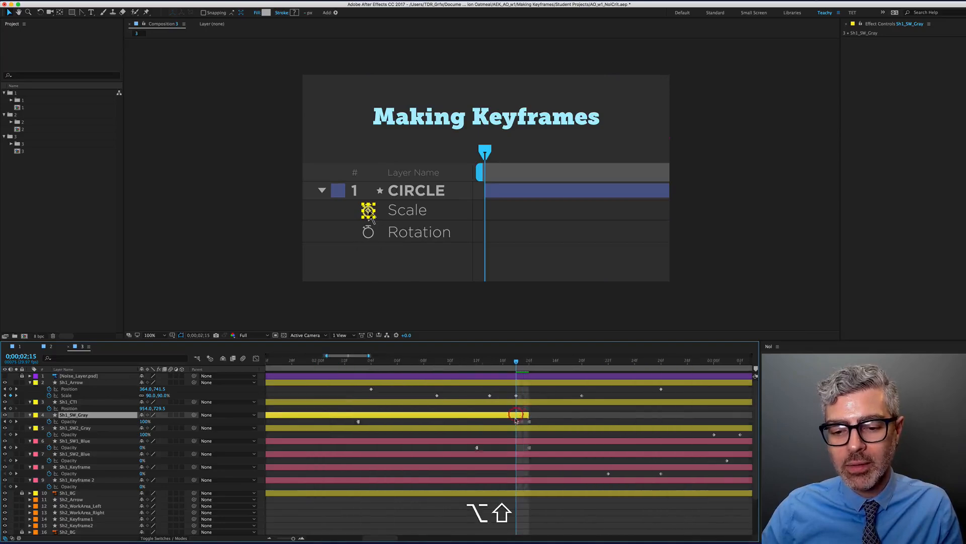
scroll(516, 421, "up", 2)
scroll(445, 441, "down", 5)
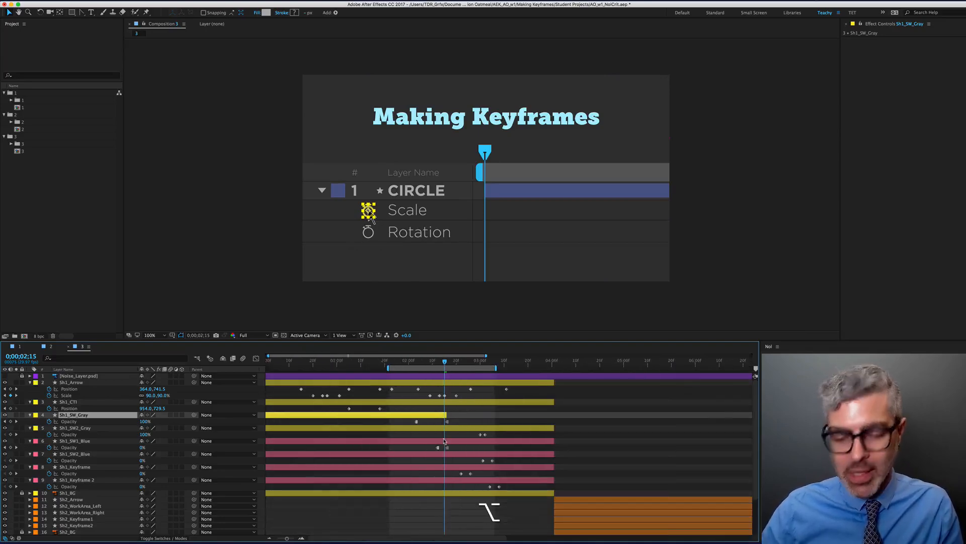
left_click(452, 438)
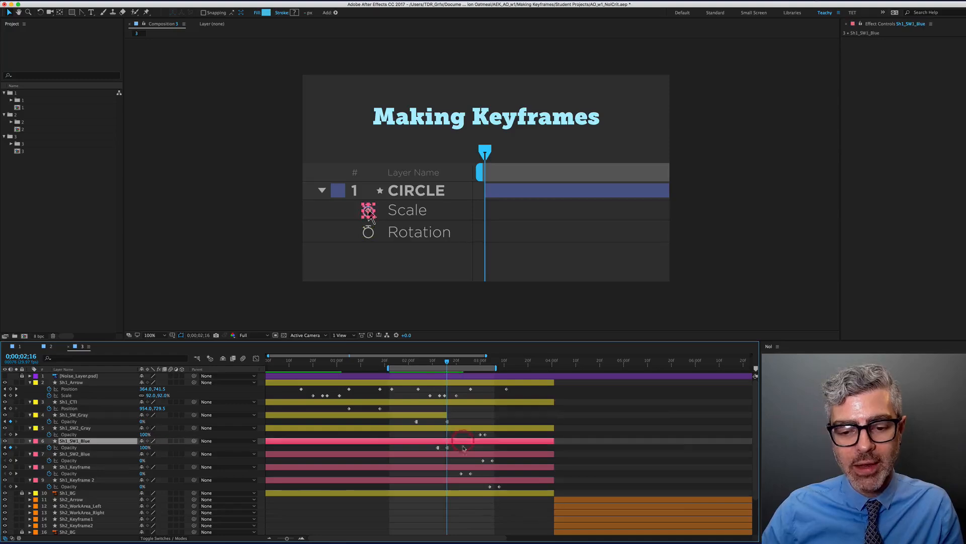
scroll(393, 448, "left", 1)
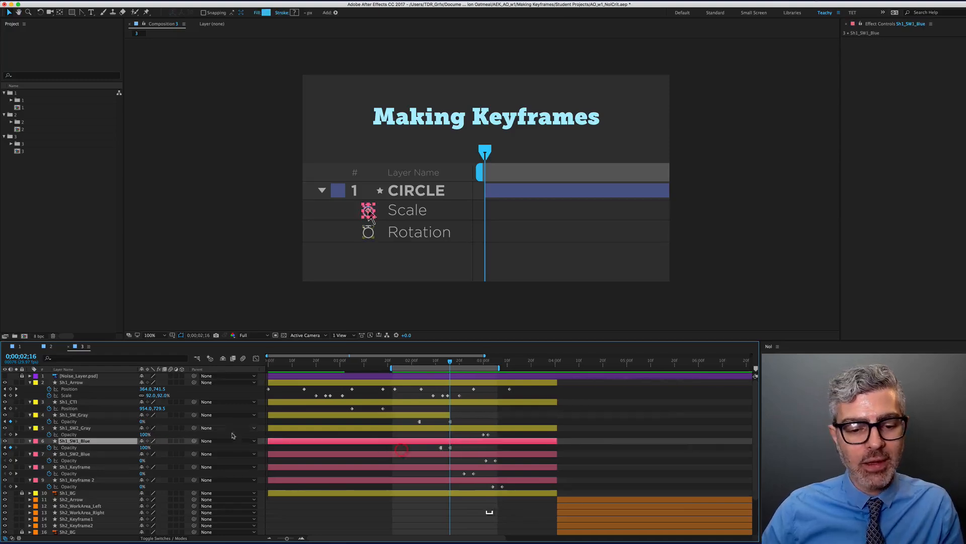
left_click_drag(268, 441, 450, 441)
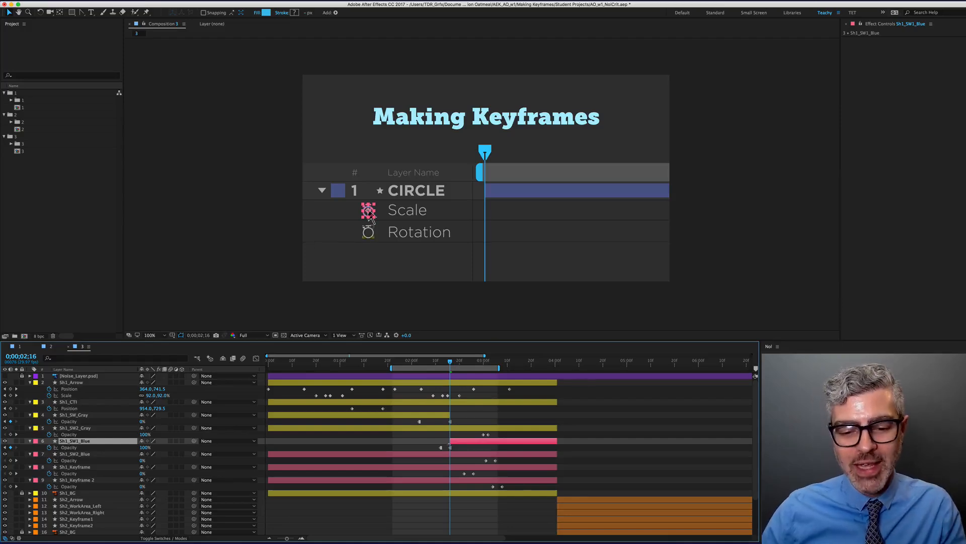
Delete the opacity keyframes of both stopwatch layers and preview the composition
left_click_drag(443, 449, 411, 421)
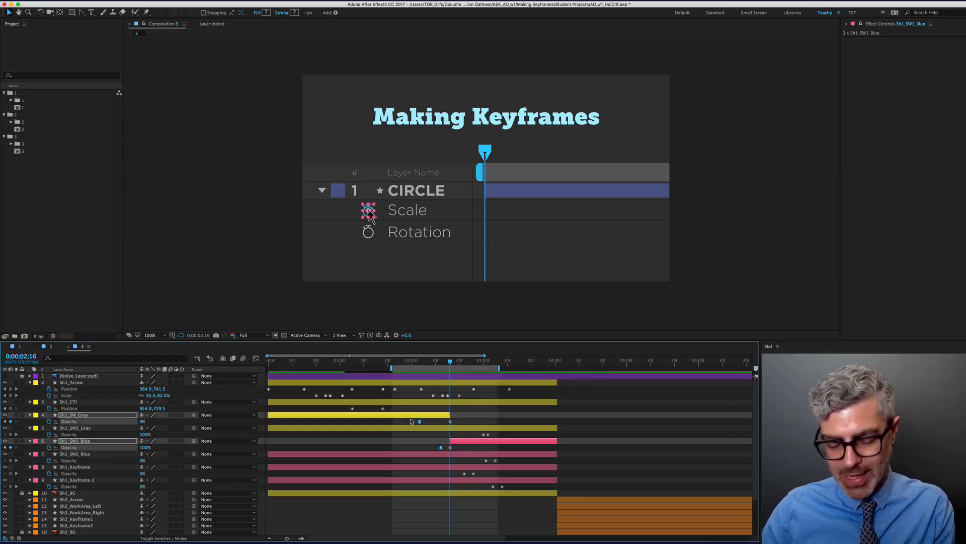
key("BackSpace")
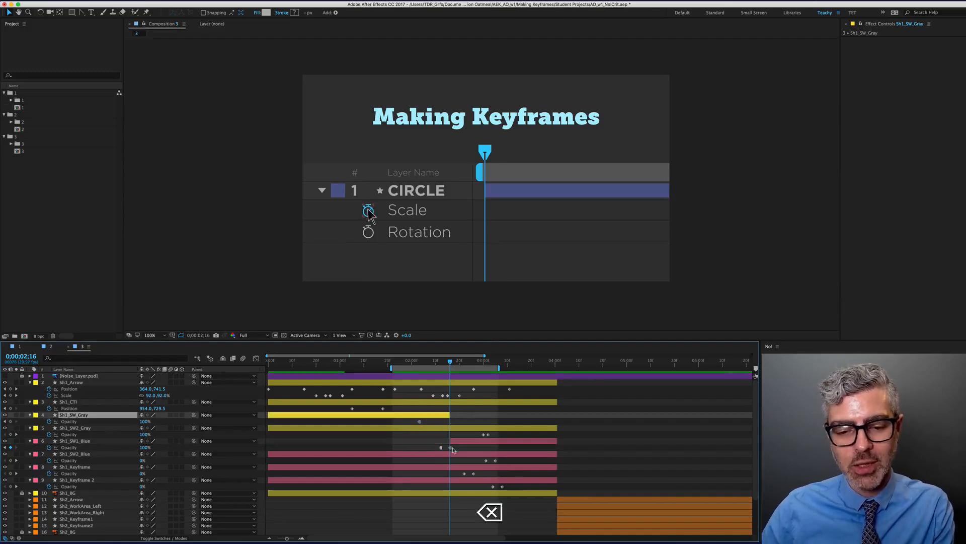
left_click(435, 450)
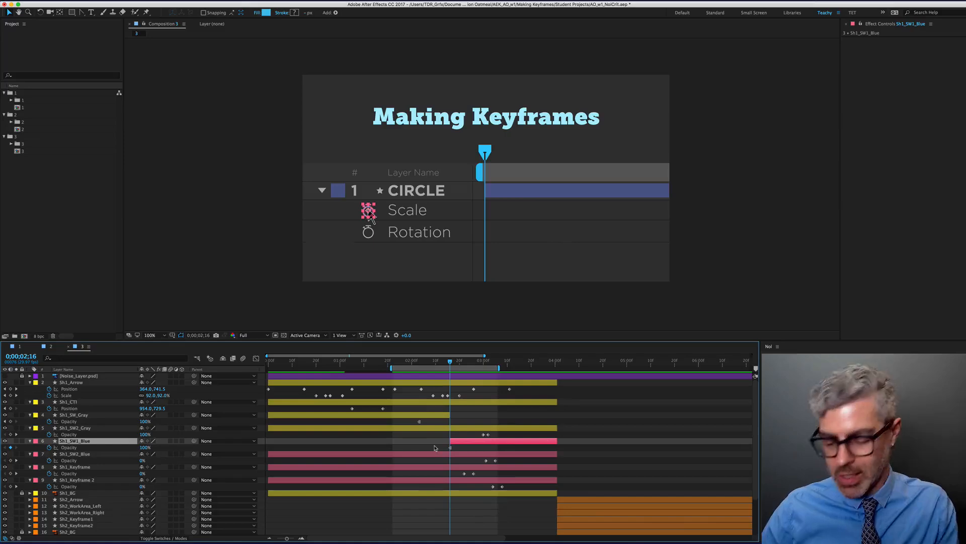
key("space")
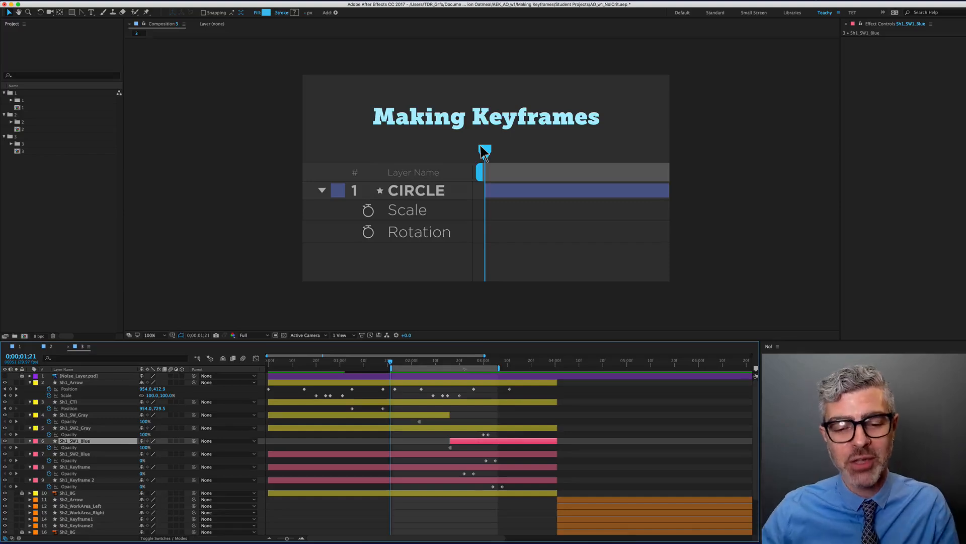
Move the current time to about 0;00;03;03, zooming and panning the timeline
scroll(330, 351, "down", 3)
left_click_drag(338, 362, 368, 361)
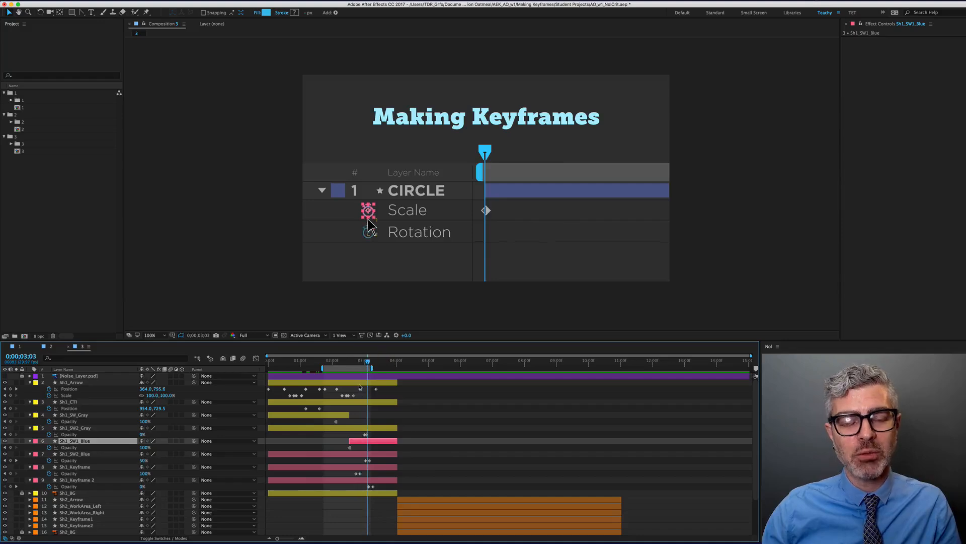
scroll(358, 416, "up", 5)
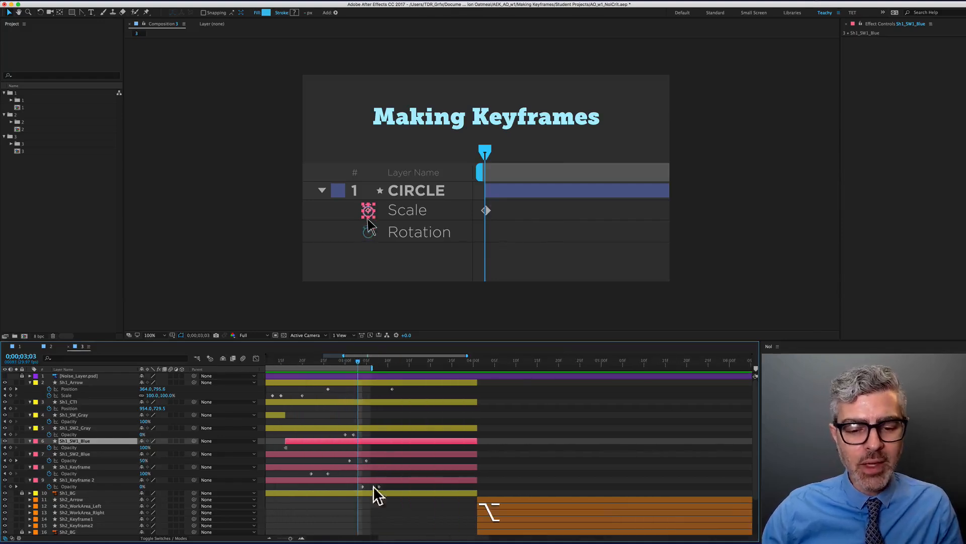
scroll(373, 485, "left", 5)
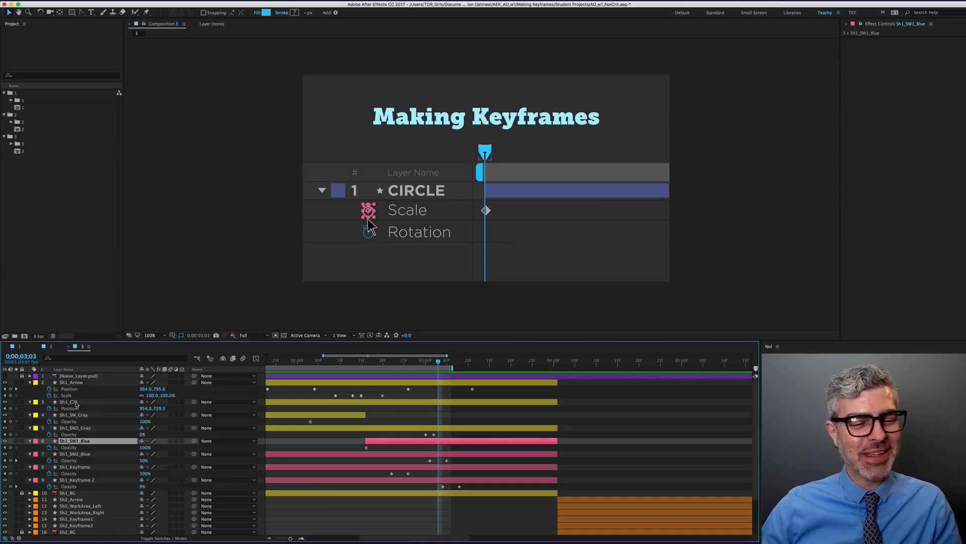
Scrub the current time back to an earlier point in the animation
scroll(489, 245, "up", 4)
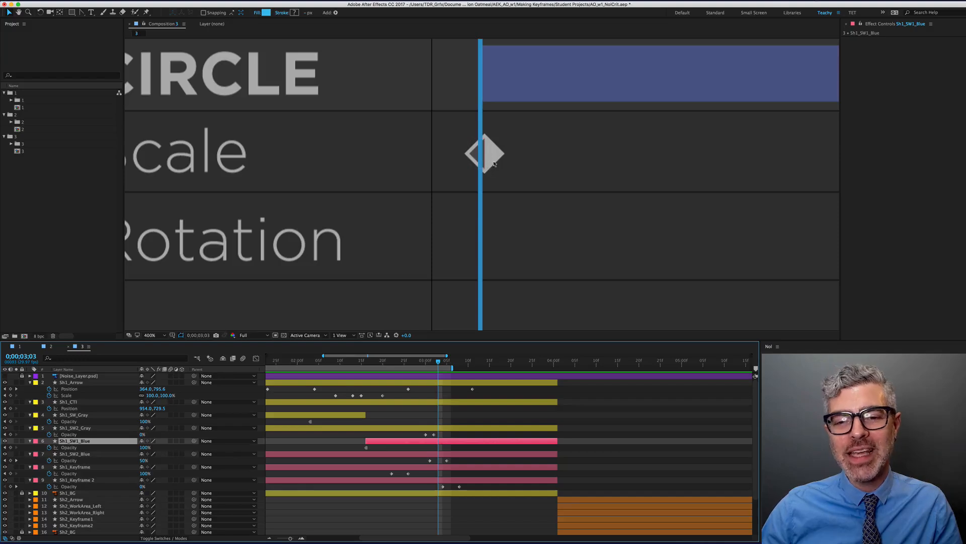
scroll(494, 188, "down", 2)
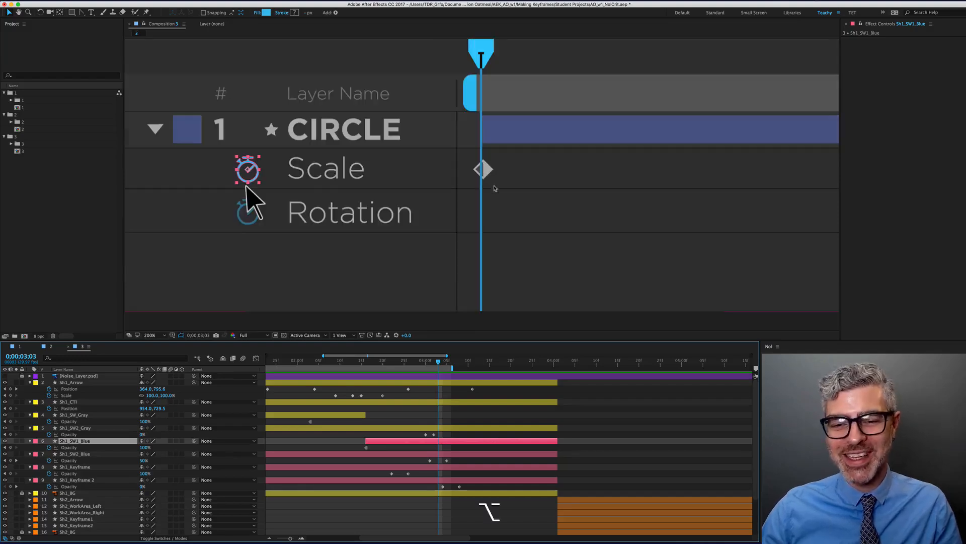
left_click_drag(319, 360, 553, 398)
scroll(593, 218, "down", 2)
scroll(531, 195, "up", 2)
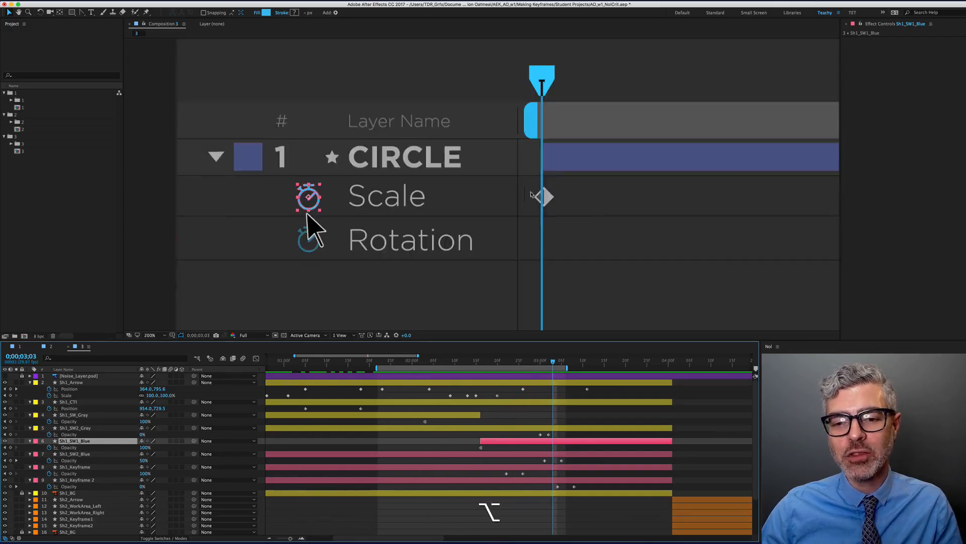
scroll(543, 198, "up", 4)
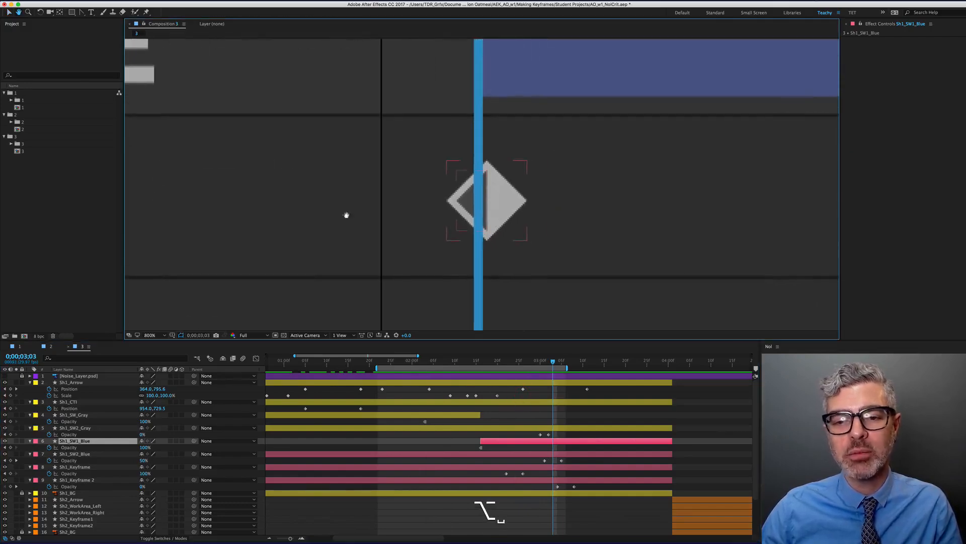
Show rulers and place a vertical guide at the blue line's right edge
key("super+r")
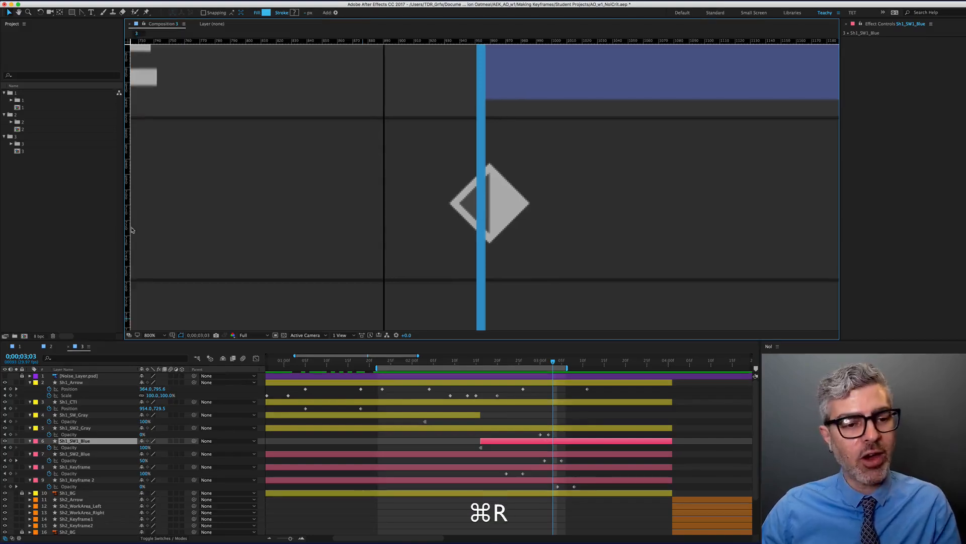
left_click_drag(128, 228, 489, 276)
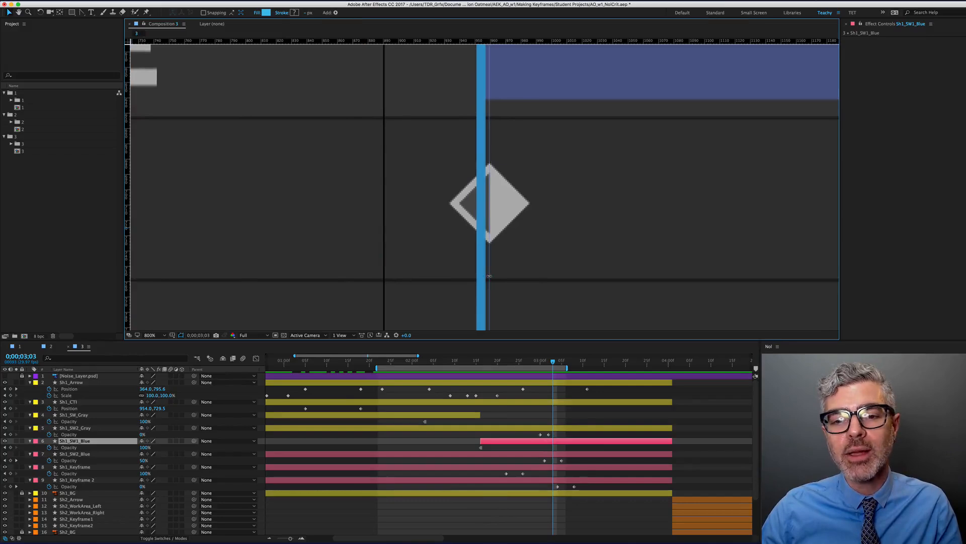
scroll(486, 204, "up", 2)
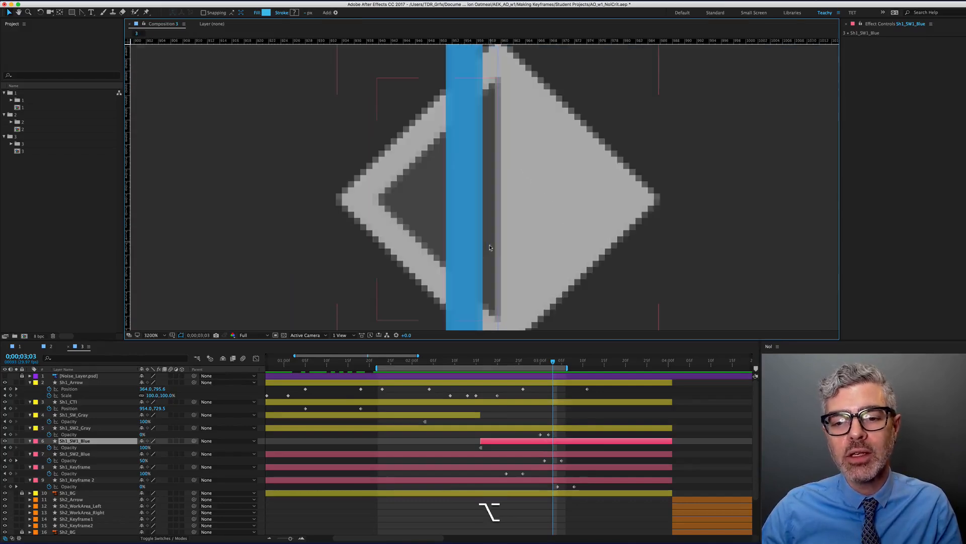
scroll(516, 75, "up", 2)
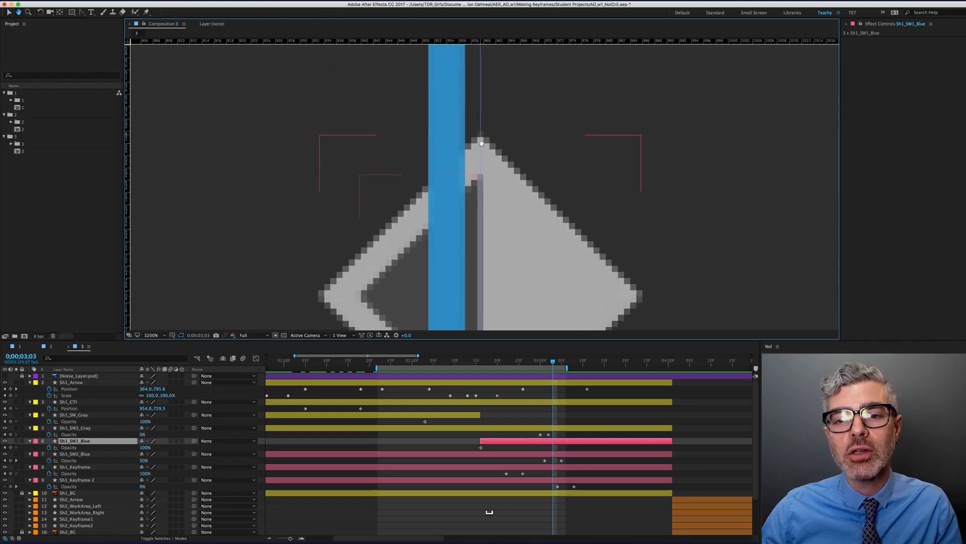
scroll(481, 146, "down", 3)
scroll(481, 146, "down", 2)
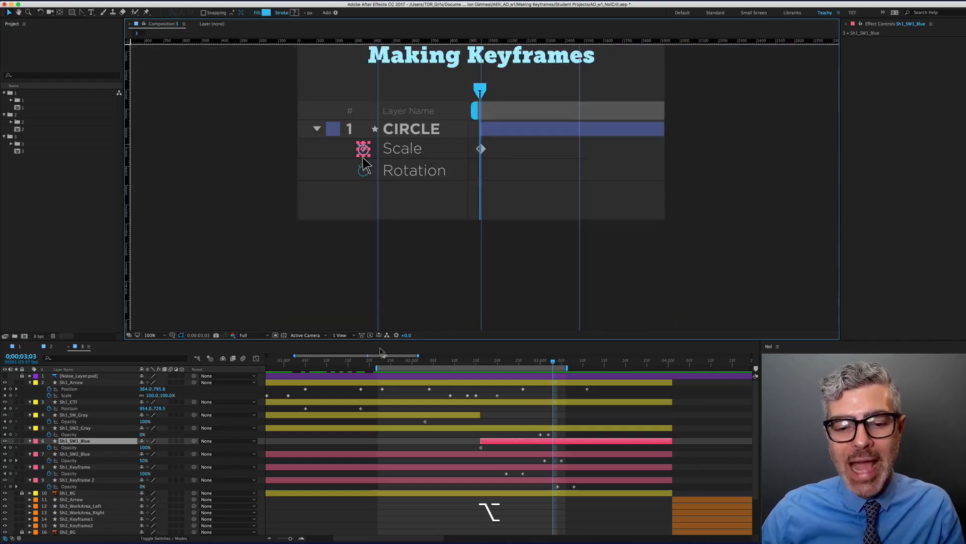
Select the arrow's Position keyframe at 0;00;01;23 and try a small nudge, then undo it
left_click(278, 365)
left_click_drag(277, 365, 395, 366)
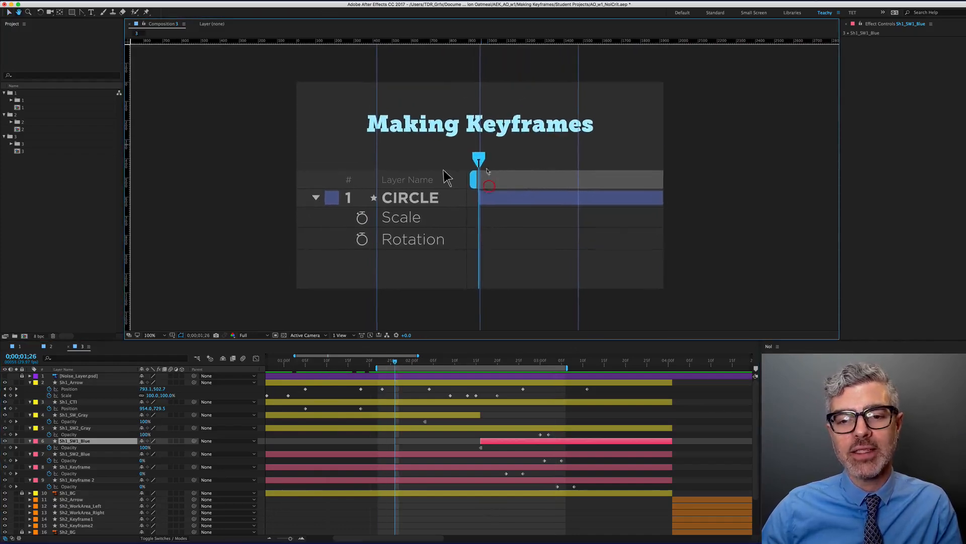
left_click(383, 365)
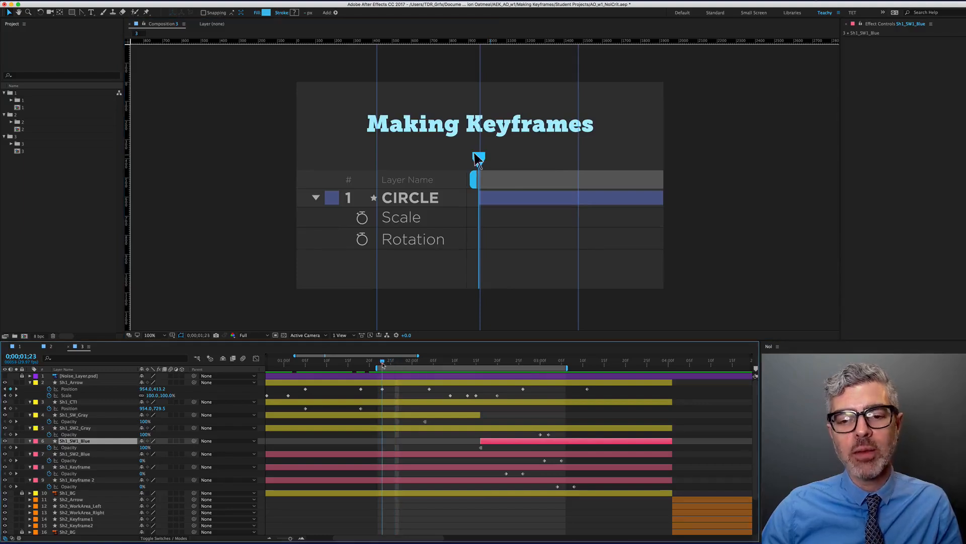
left_click(383, 389)
mouse_move(366, 368)
left_mouse_down()
mouse_move(349, 368)
mouse_move(360, 368)
left_mouse_up()
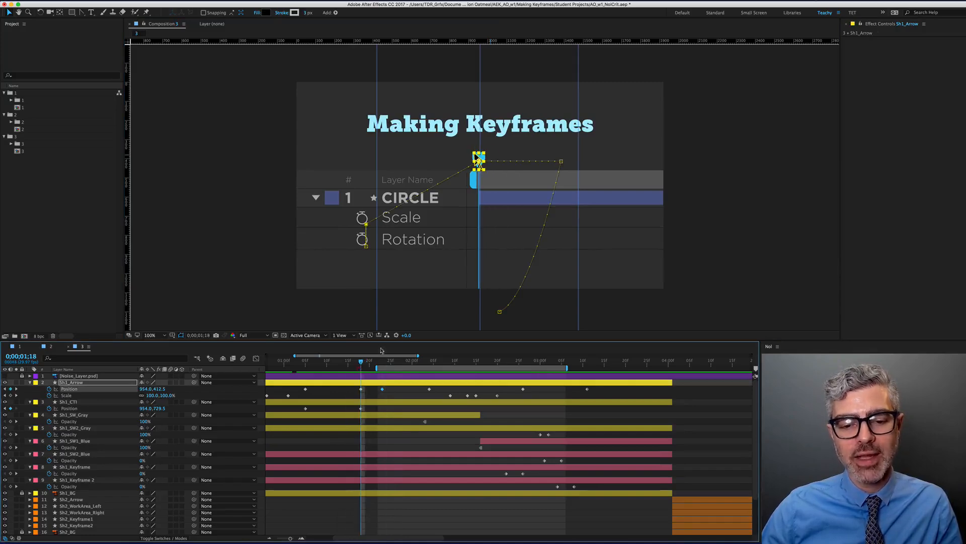
scroll(483, 160, "up", 5)
left_click_drag(427, 168, 432, 168)
key("super+z")
Select the Sh1_CTI and Sh1_Arrow layers and scrub to check the arrow's motion
left_click(374, 402)
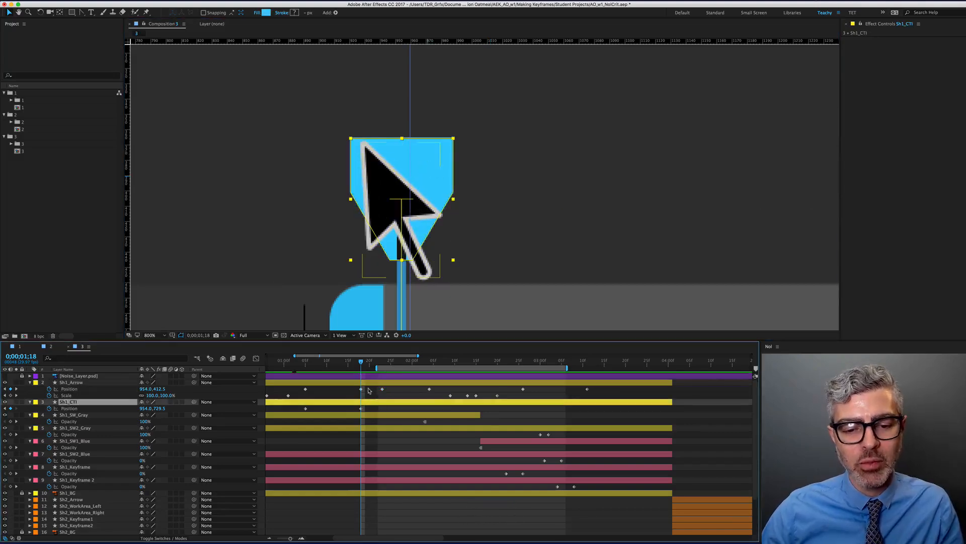
left_click_drag(367, 387, 352, 417)
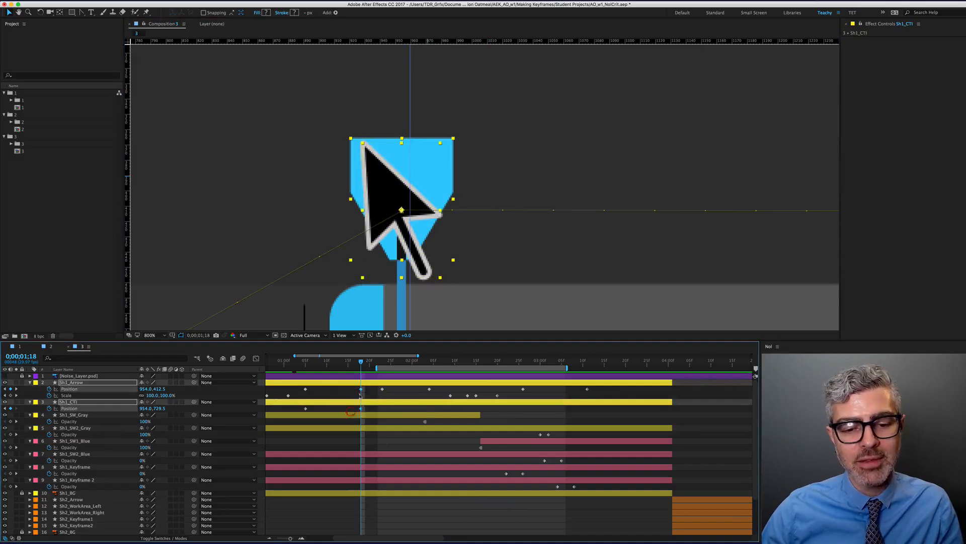
scroll(372, 409, "down", 2)
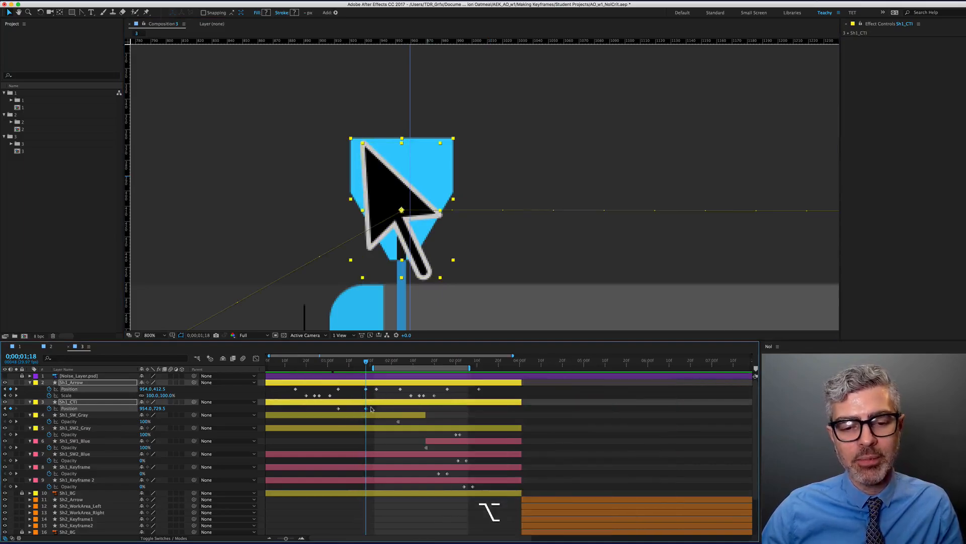
left_click(372, 410)
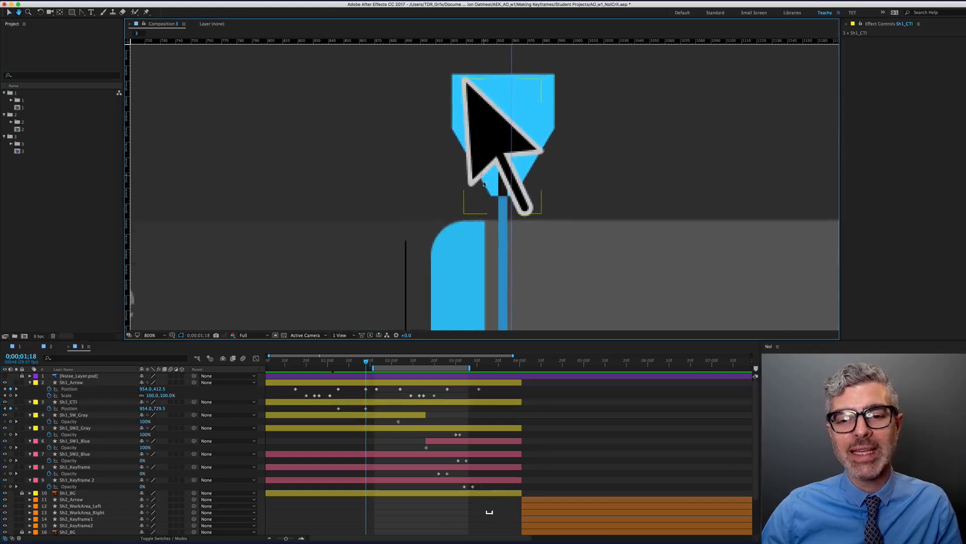
left_click(379, 383)
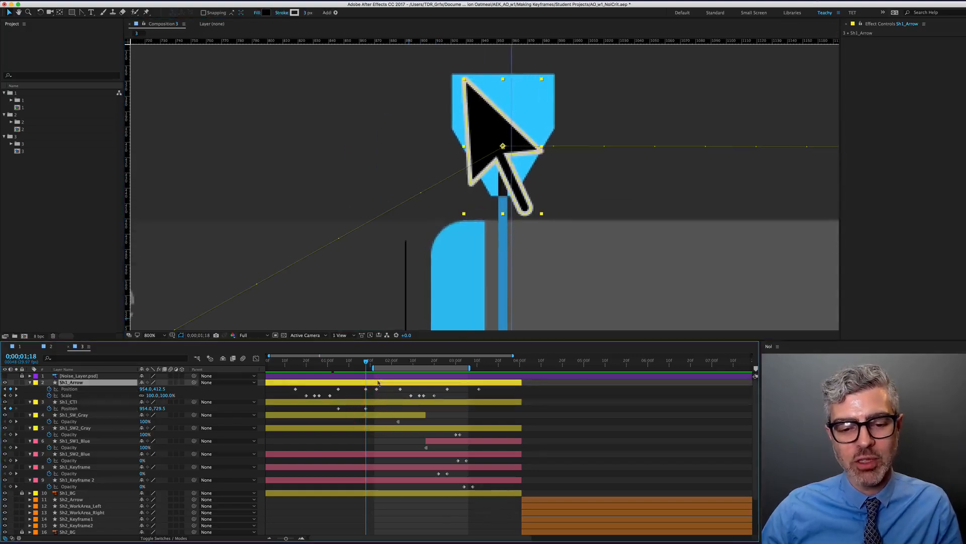
mouse_move(369, 367)
left_mouse_down()
mouse_move(404, 369)
mouse_move(365, 375)
left_mouse_up()
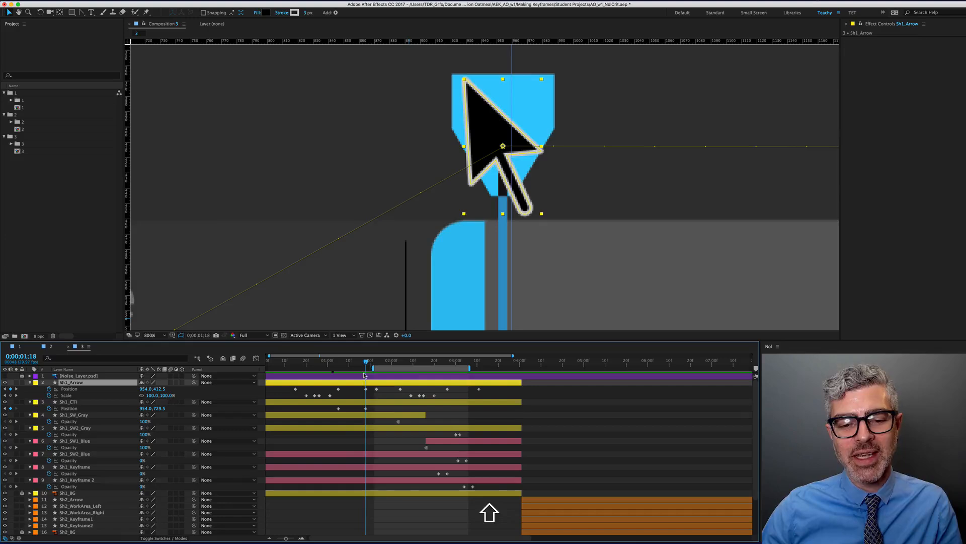
left_click(367, 403)
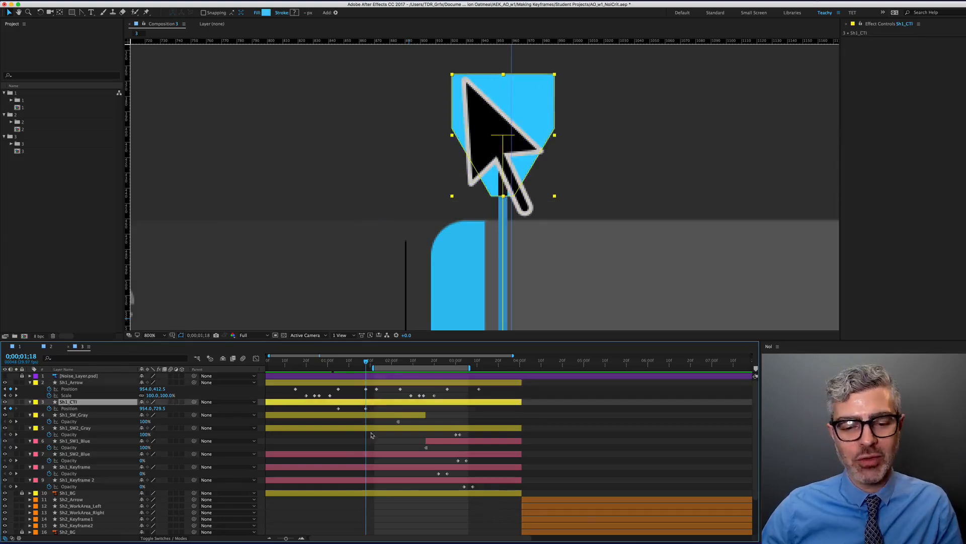
left_click(388, 383)
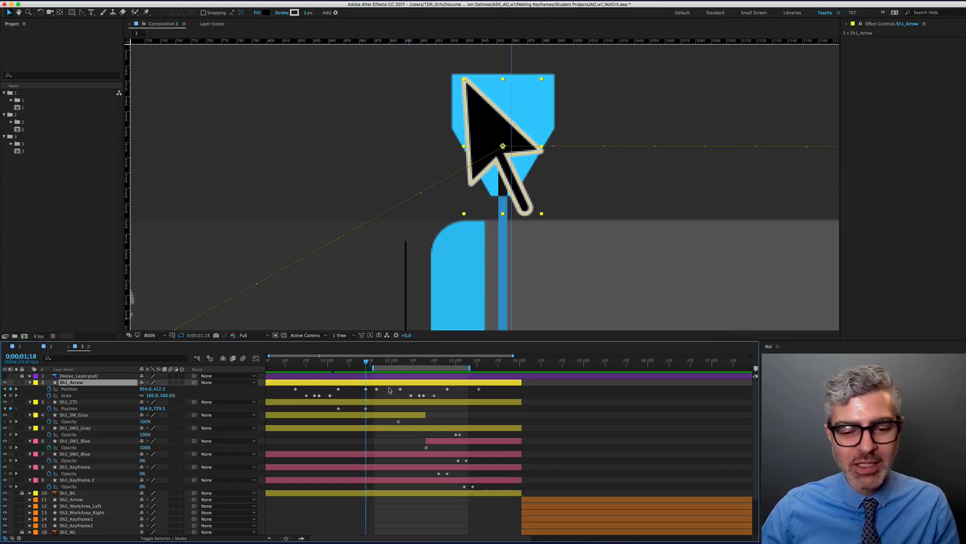
At 0;00;01;23, shift both Sh1_Arrow and Sh1_CTI right to x 959.2
left_click(378, 365, "shift")
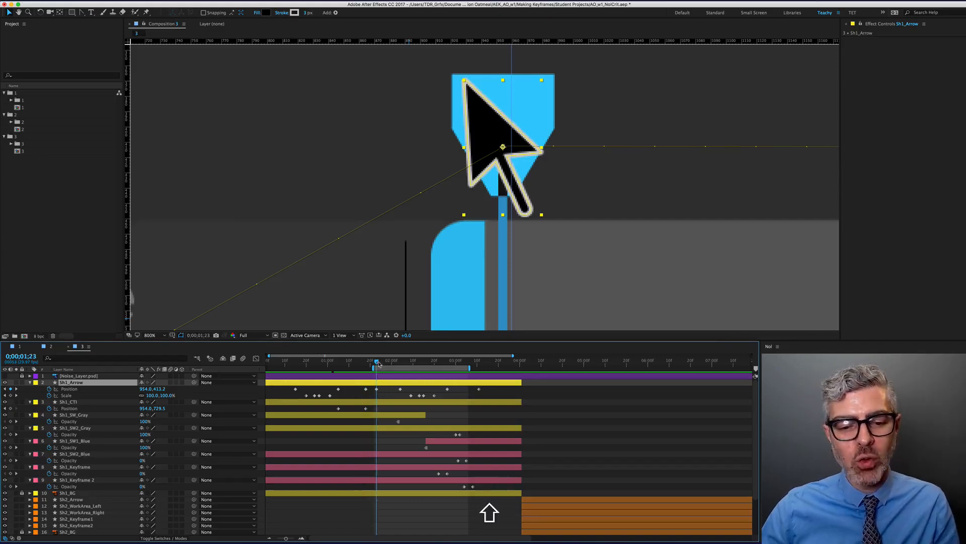
left_click(377, 389)
left_click(366, 408, "shift")
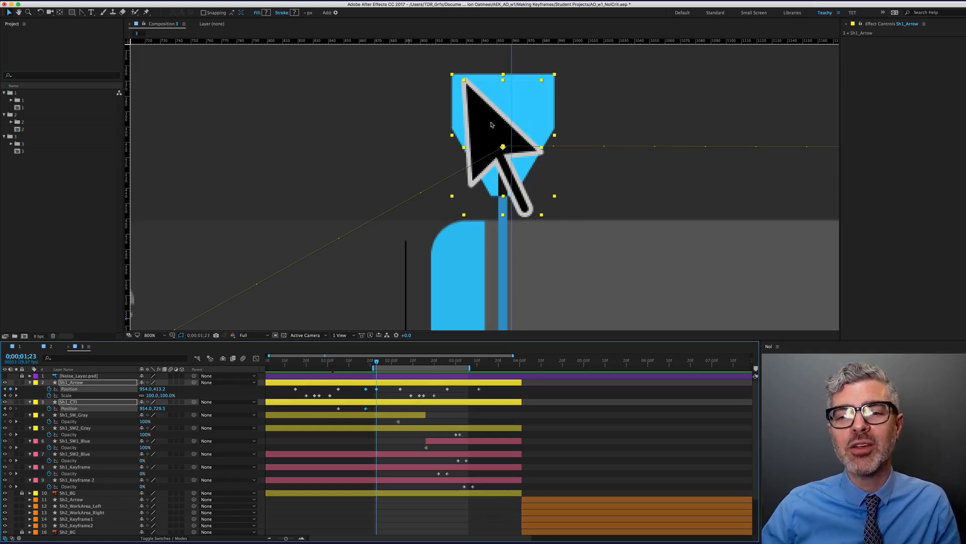
left_click_drag(492, 125, 499, 125, "shift")
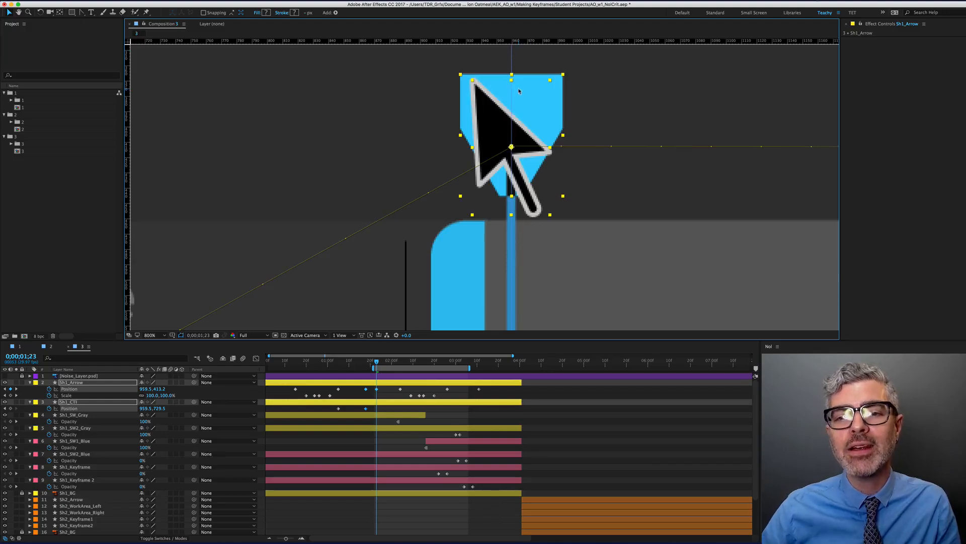
key("Left")
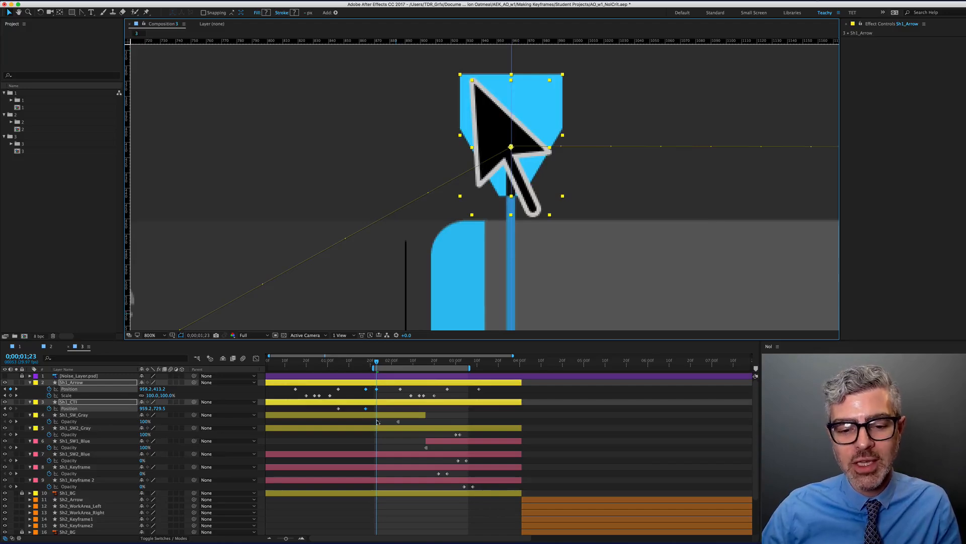
scroll(611, 190, "down", 2)
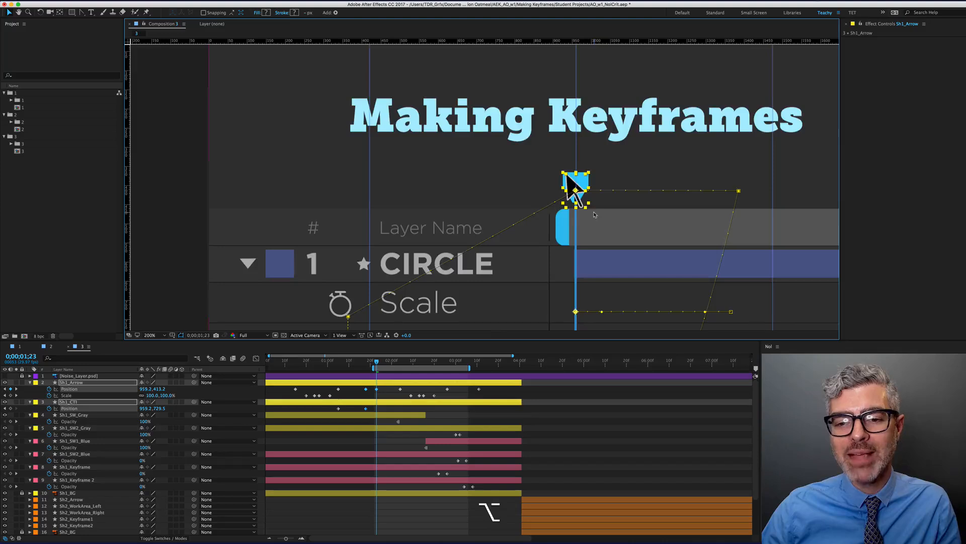
Preview the arrow animation from 0;00;00;15
scroll(594, 215, "down", 1)
left_click_drag(594, 215, 516, 178)
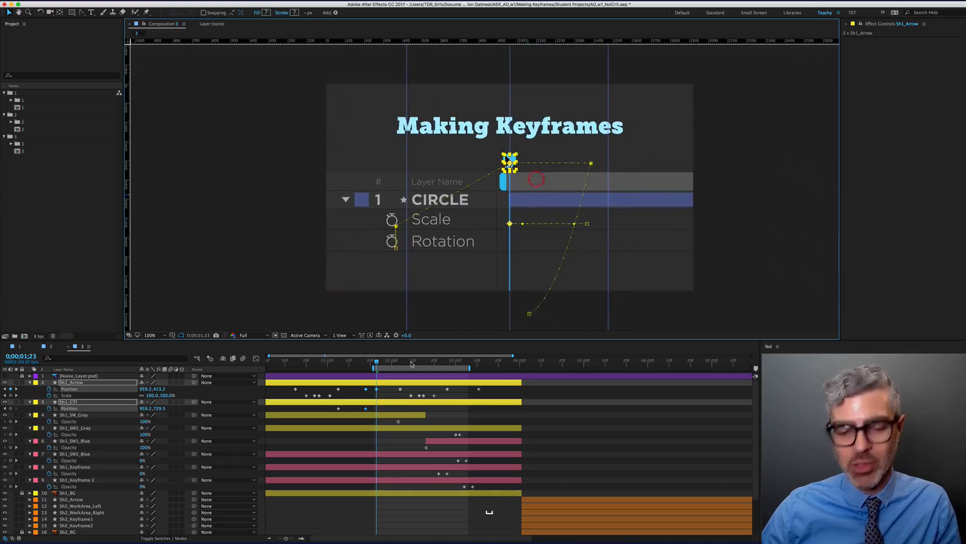
left_click(296, 363)
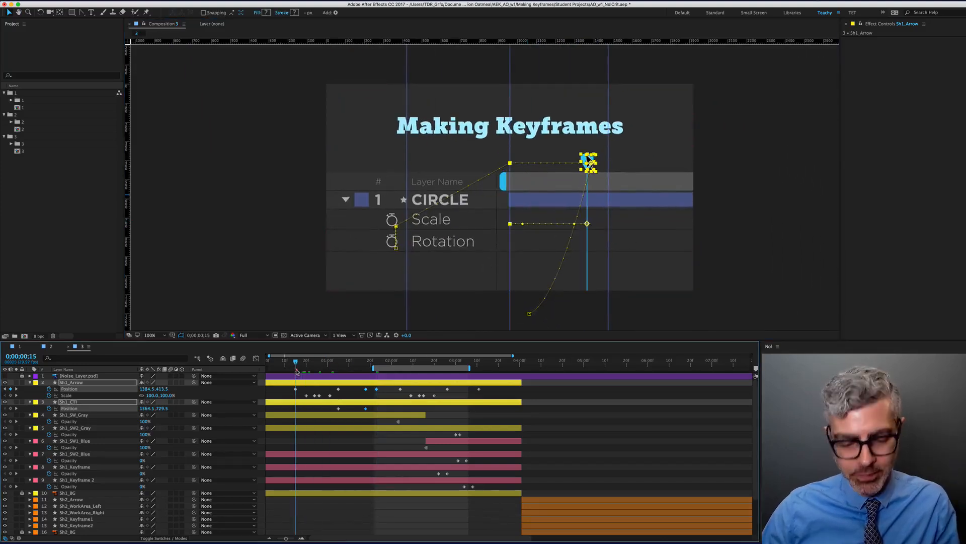
key("space")
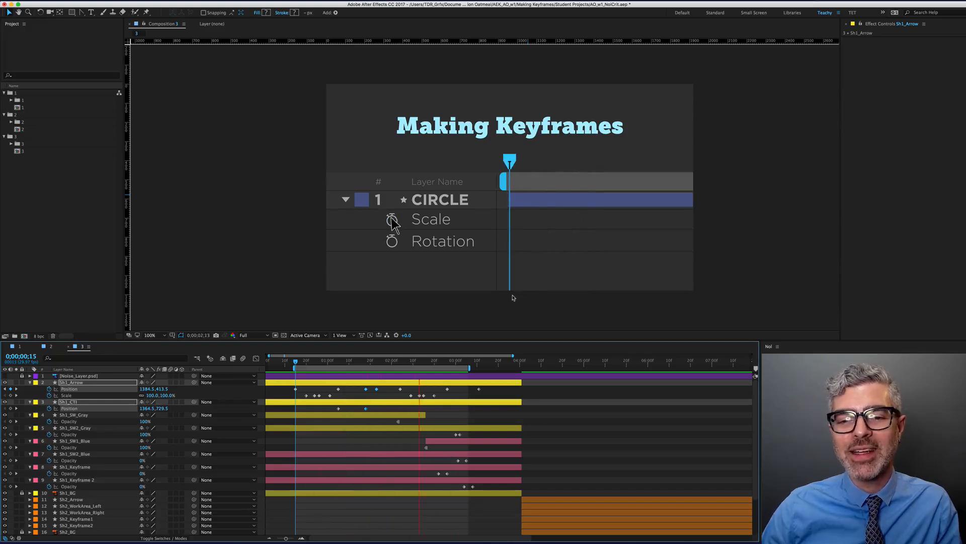
key("space")
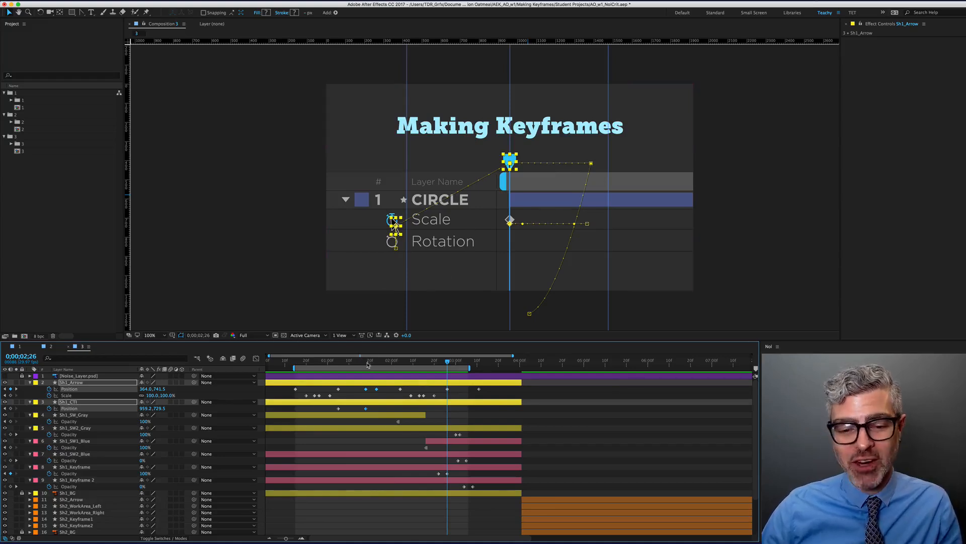
Test-move the arrow and Sh1_CTI at 0;00;01;14, then undo the move
left_click_drag(448, 360, 366, 361)
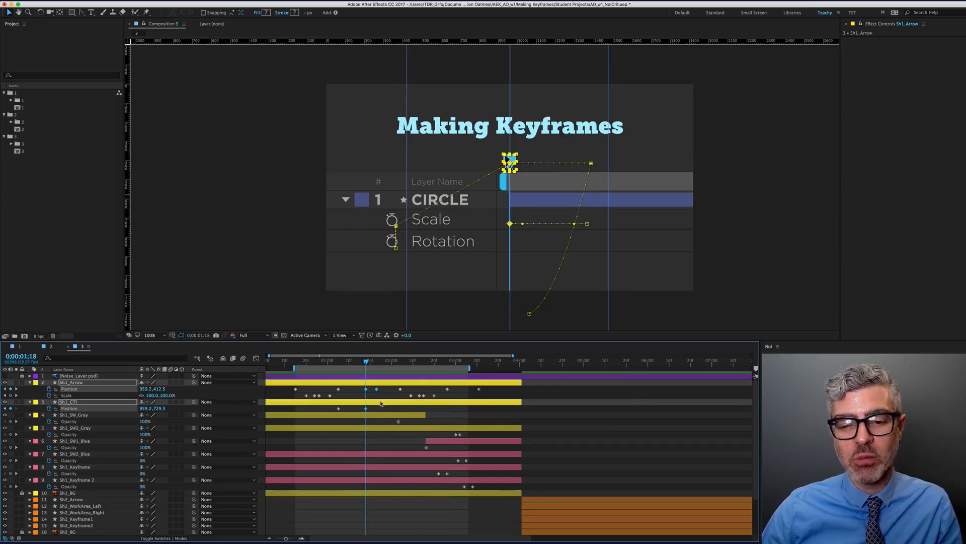
scroll(365, 393, "up", 5, "alt")
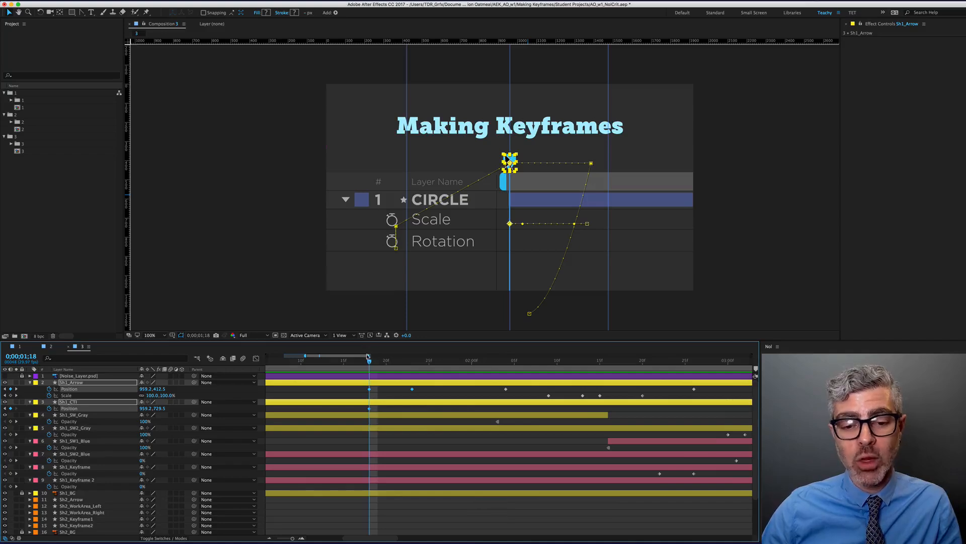
left_click_drag(370, 362, 335, 363)
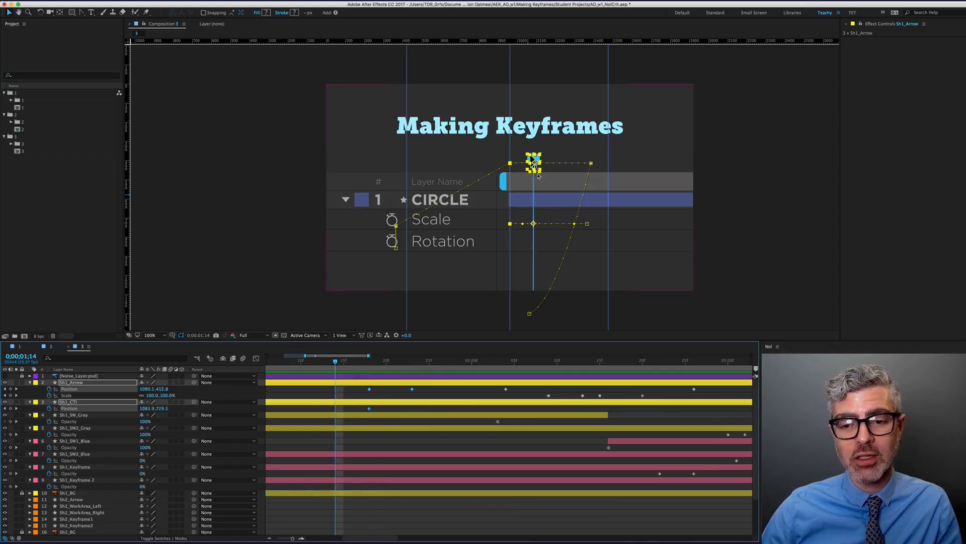
left_click_drag(537, 172, 523, 162)
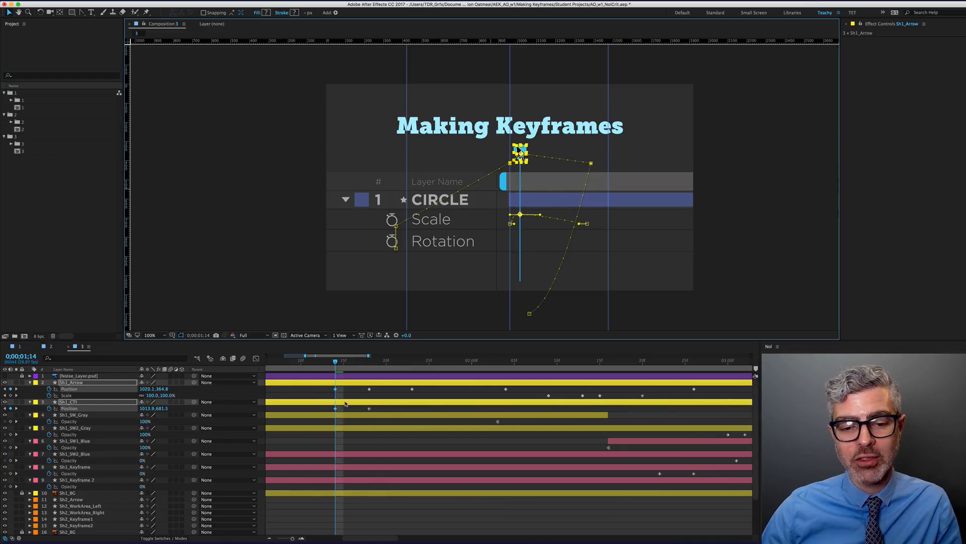
key("super+z")
key("super+z")
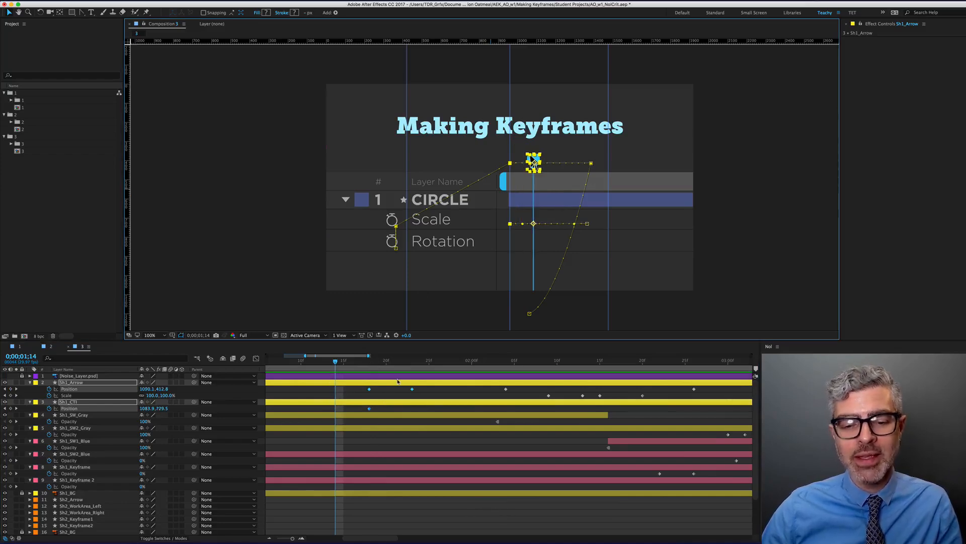
Jump to Sh1_SW1_Blue's in-point at 0;00;02;16 and select the Sh1_Keyframe layer
left_click(480, 362)
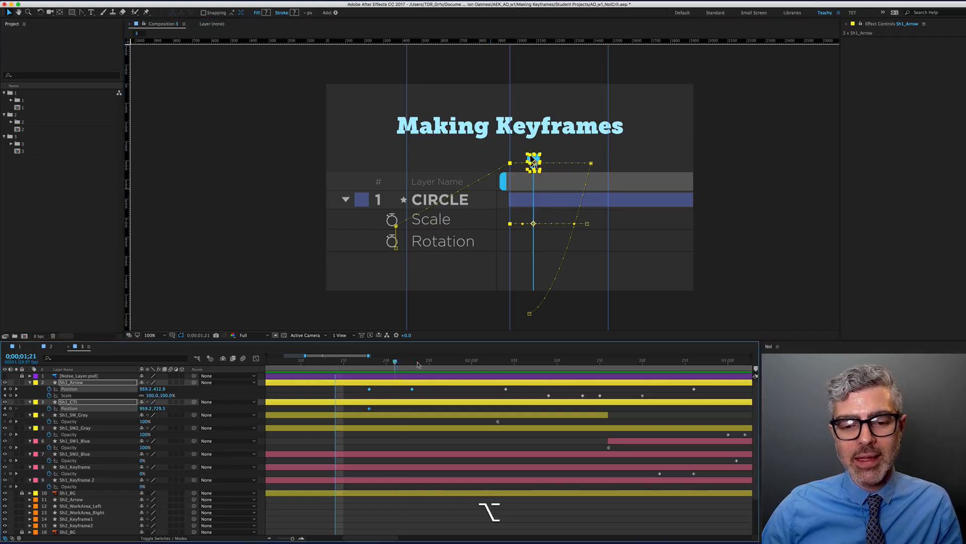
left_click_drag(494, 377, 575, 390)
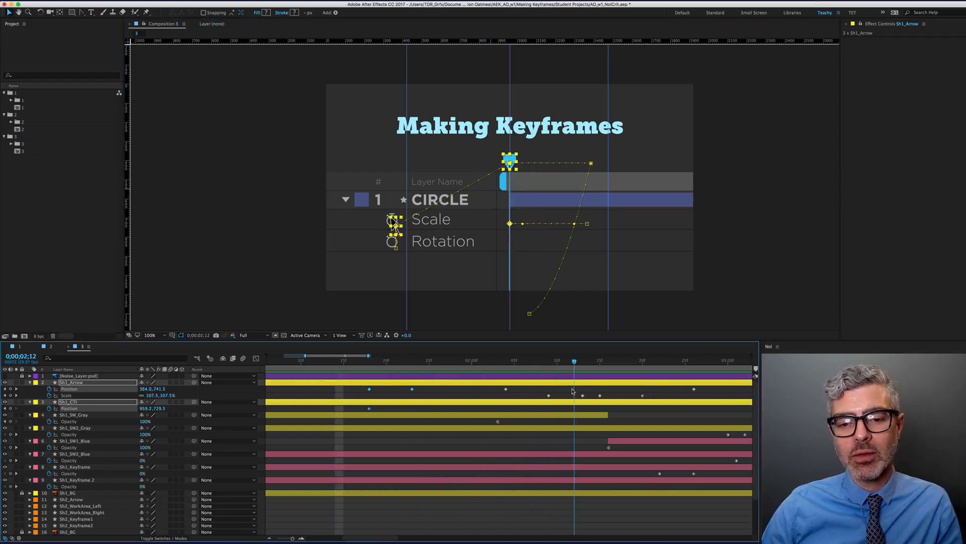
left_click(620, 442)
key("i")
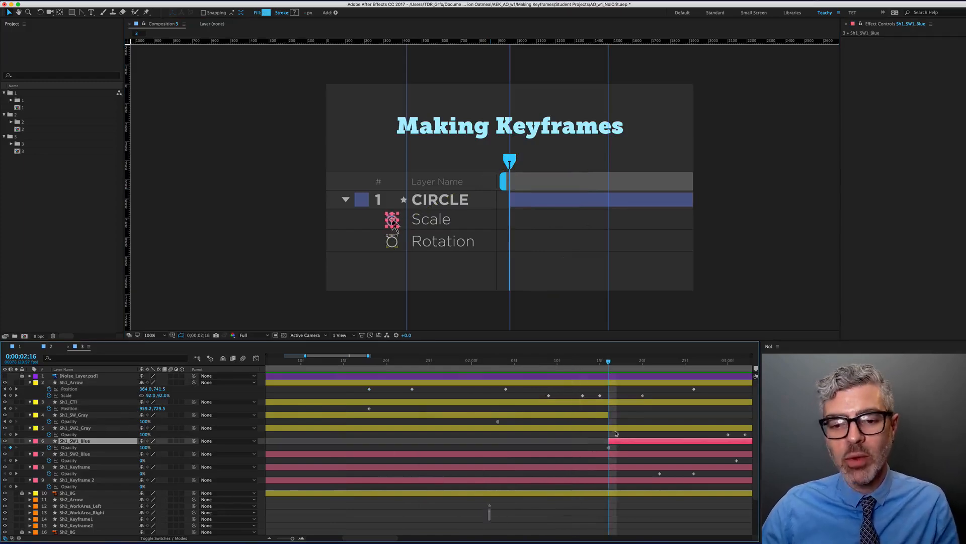
scroll(615, 452, "right", 5)
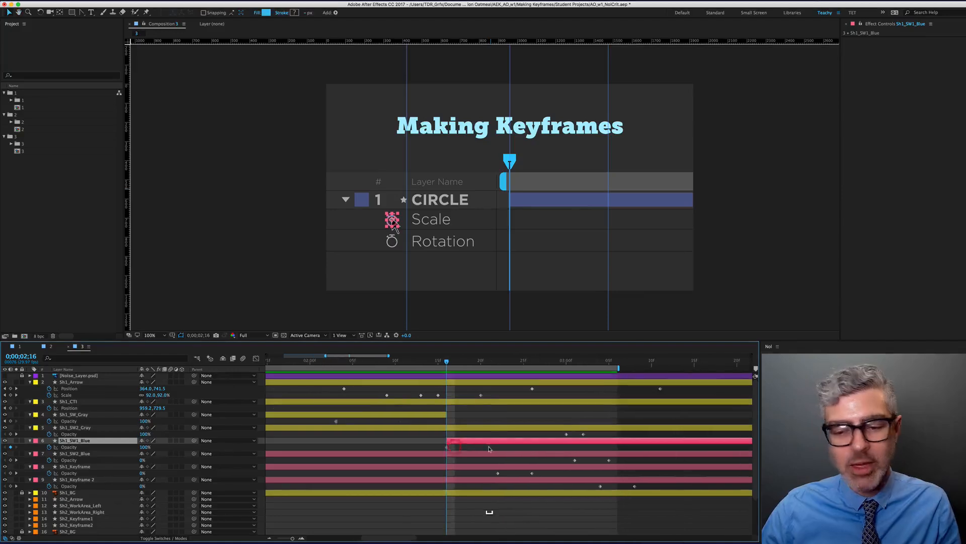
left_click(89, 467)
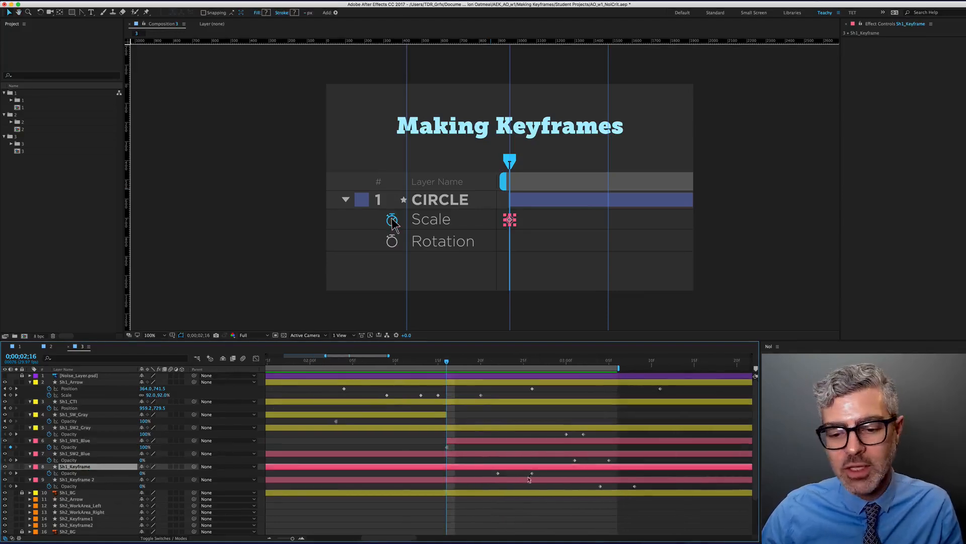
Delete Sh1_Keyframe's opacity keyframes, trim it to start at the current time, and preview
left_click(498, 473)
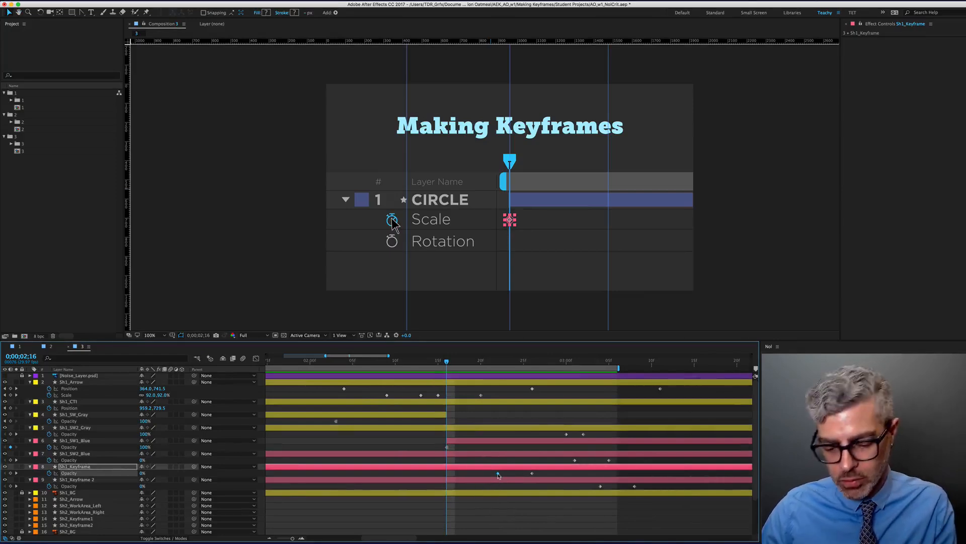
key("BackSpace")
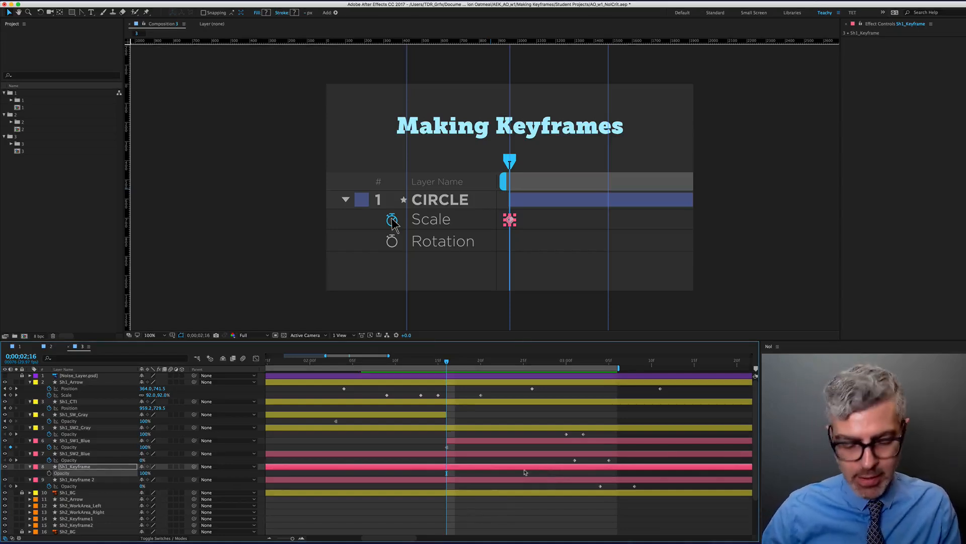
scroll(284, 476, "down", 5)
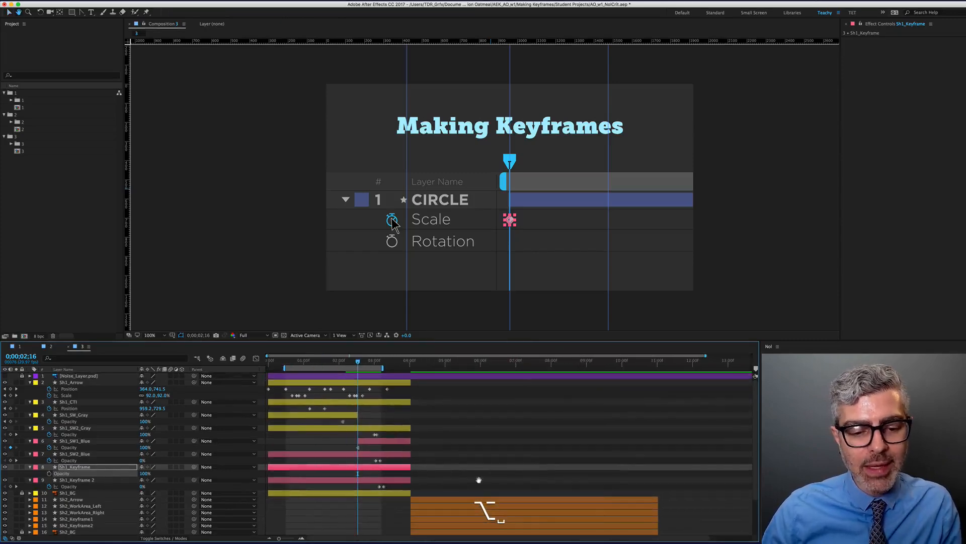
left_click_drag(269, 468, 358, 467)
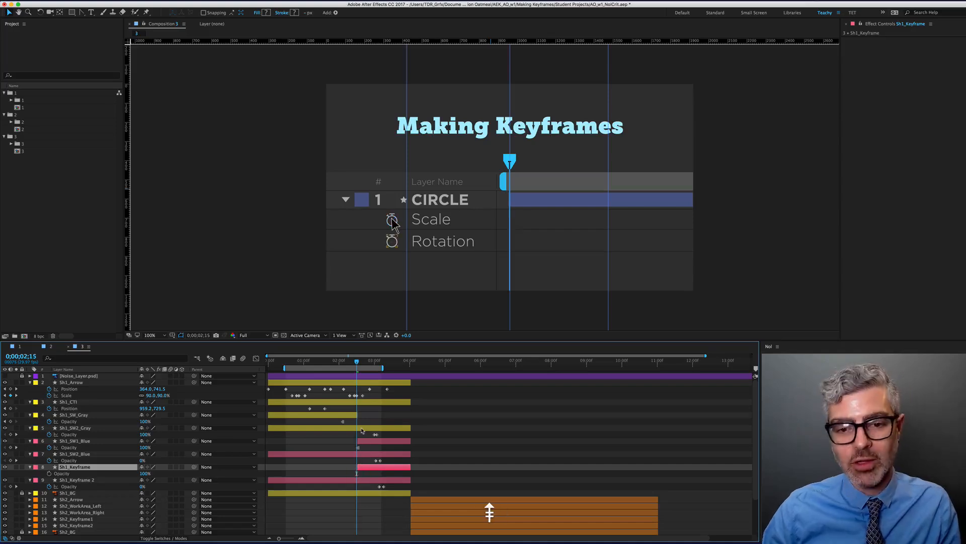
left_click(513, 425)
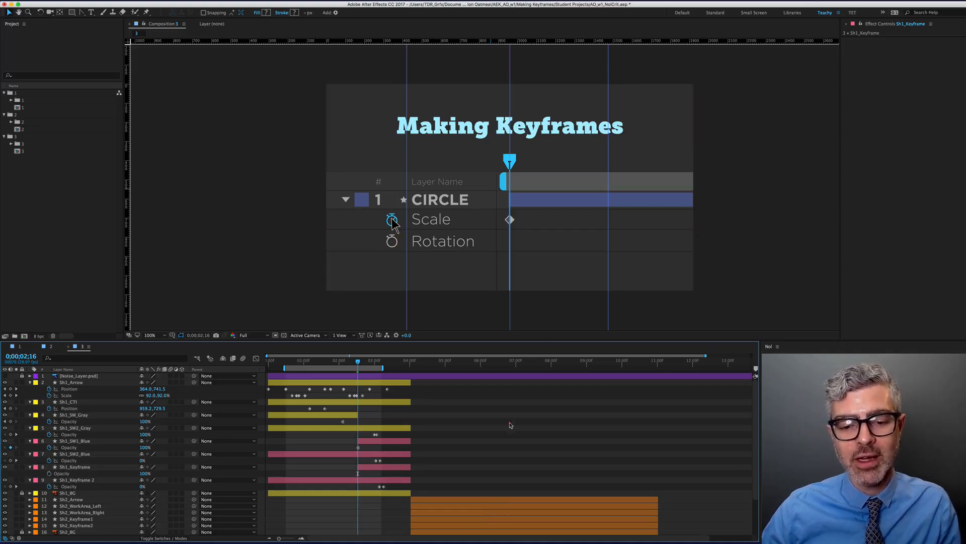
key("space")
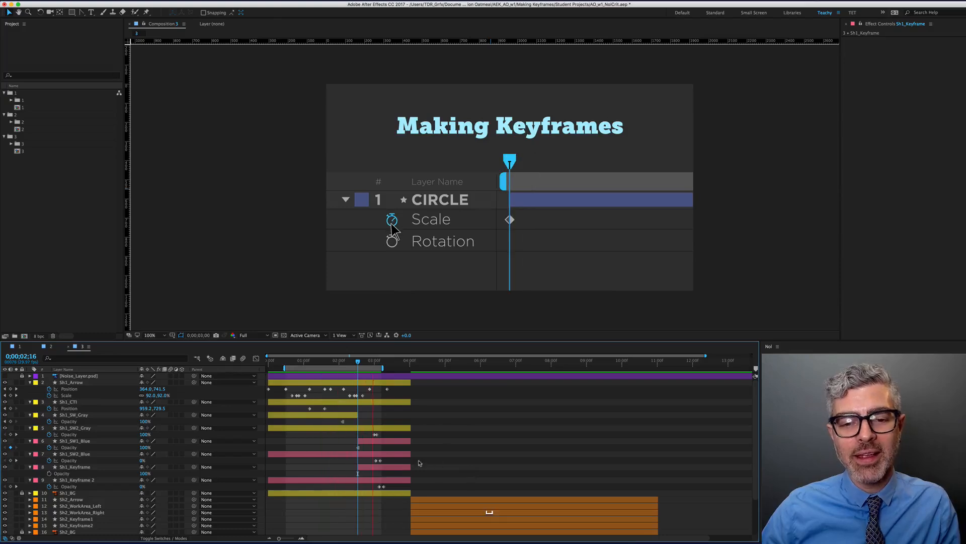
Move the current time to 0;00;02;25
scroll(352, 377, "up", 3, "alt")
left_click_drag(348, 358, 432, 376)
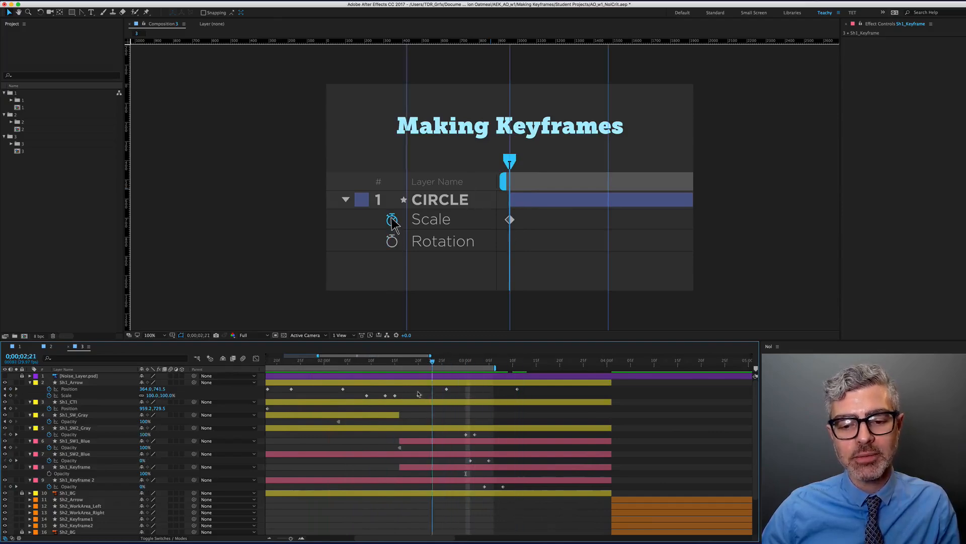
key("Page_Down")
key("Page_Down")
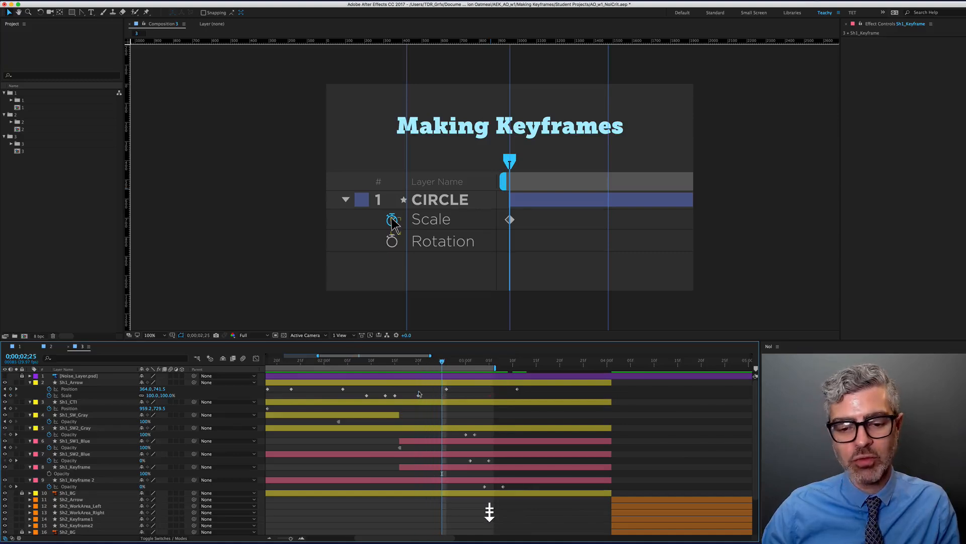
left_click(442, 390)
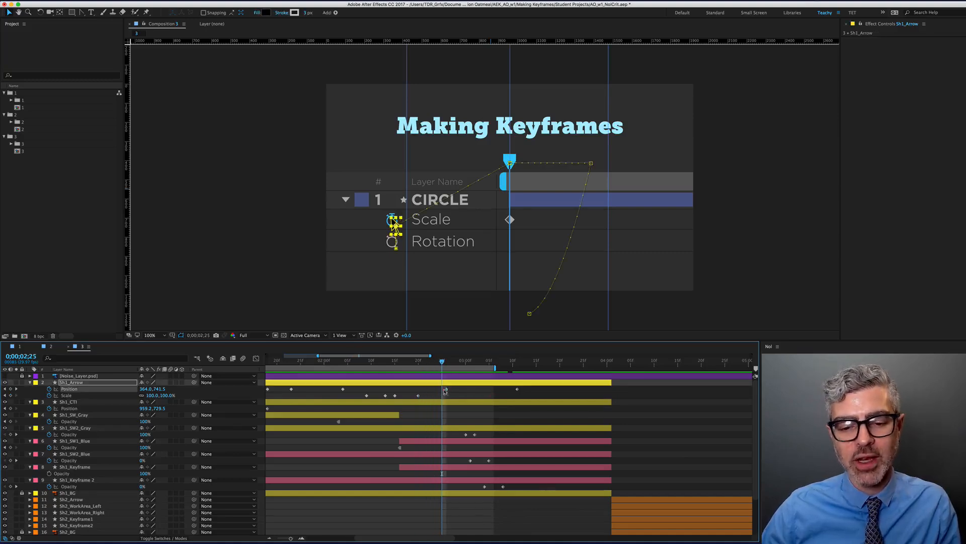
scroll(440, 390, "down", 2)
scroll(421, 415, "left", 2)
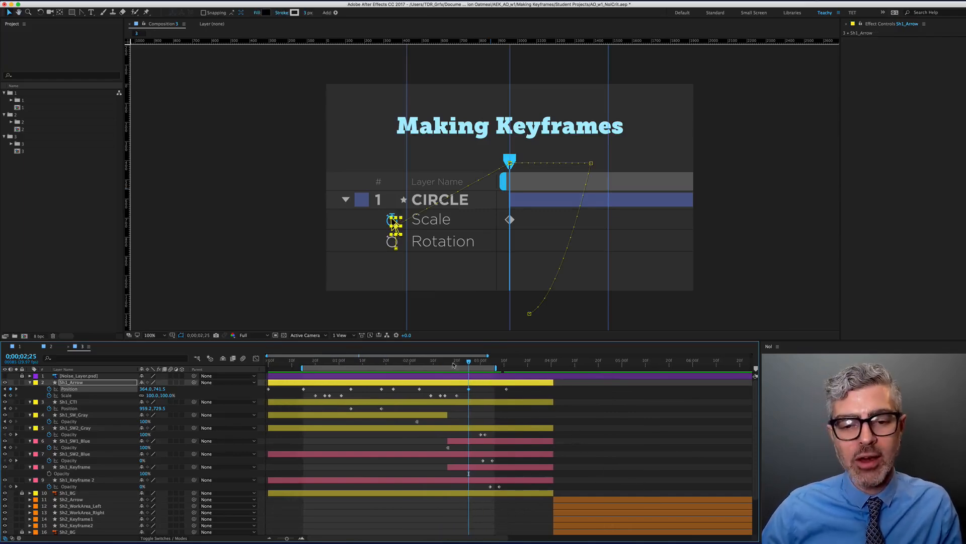
left_click_drag(469, 361, 512, 381)
scroll(414, 266, "up", 2)
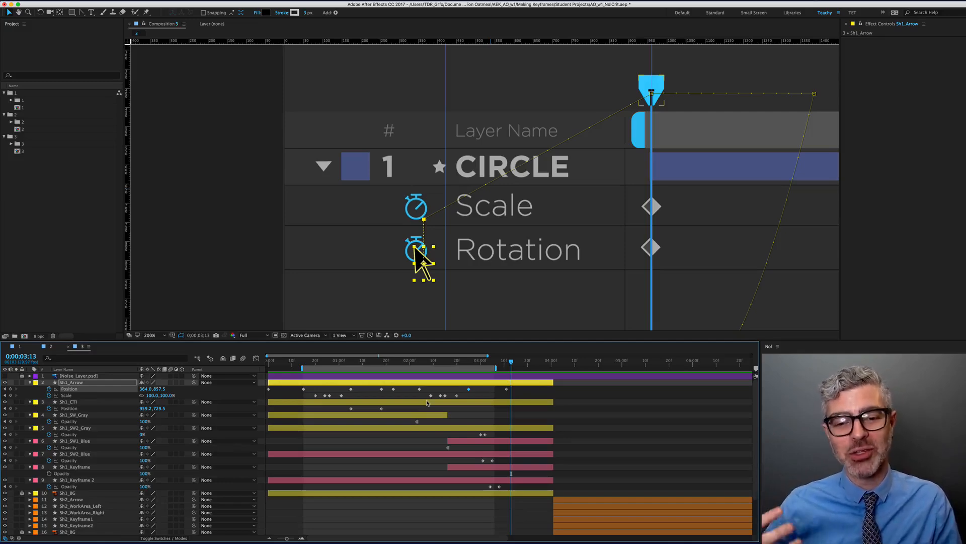
mouse_move(507, 364)
left_mouse_down()
mouse_move(477, 364)
mouse_move(514, 367)
left_mouse_up()
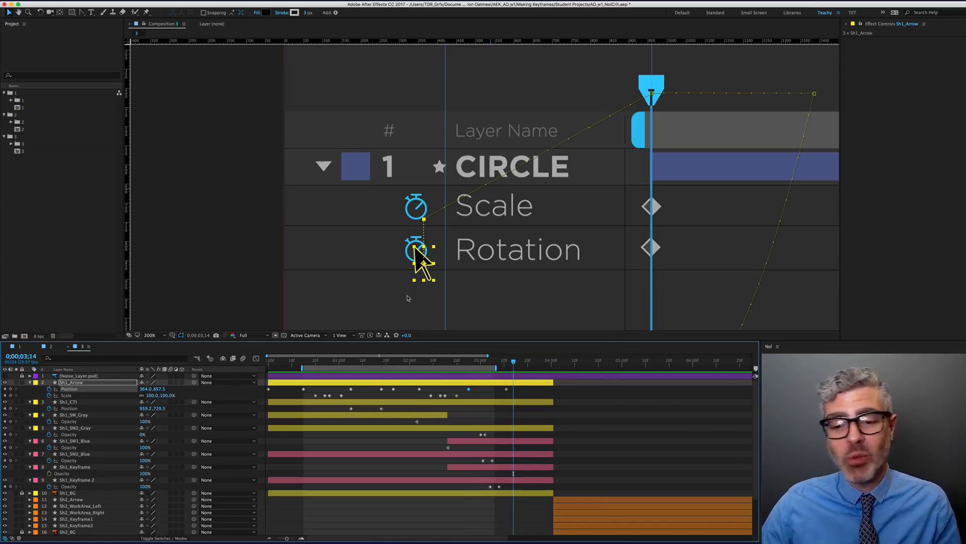
Move the arrow's Position keyframe to 0;00;03;03 at the Rotation stopwatch
scroll(522, 442, "right", 3)
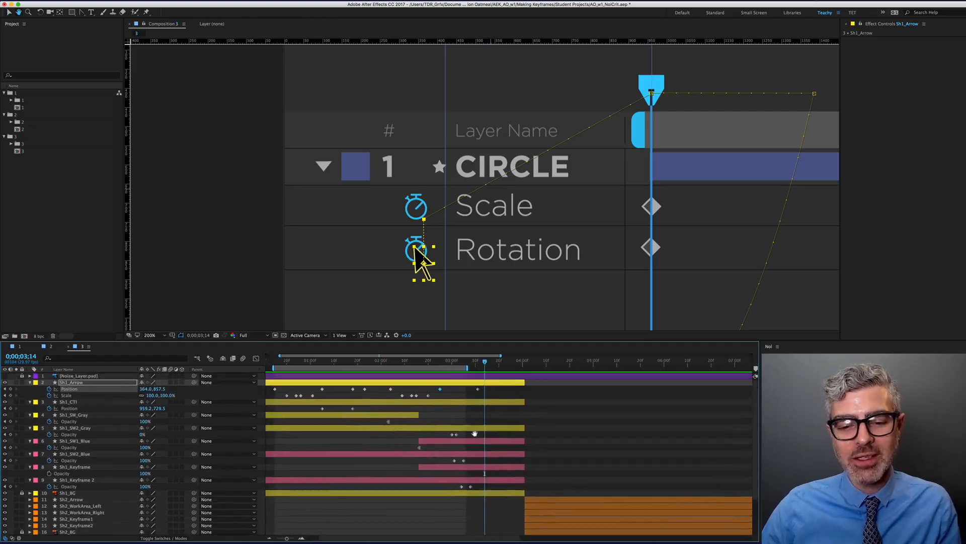
left_click(443, 363)
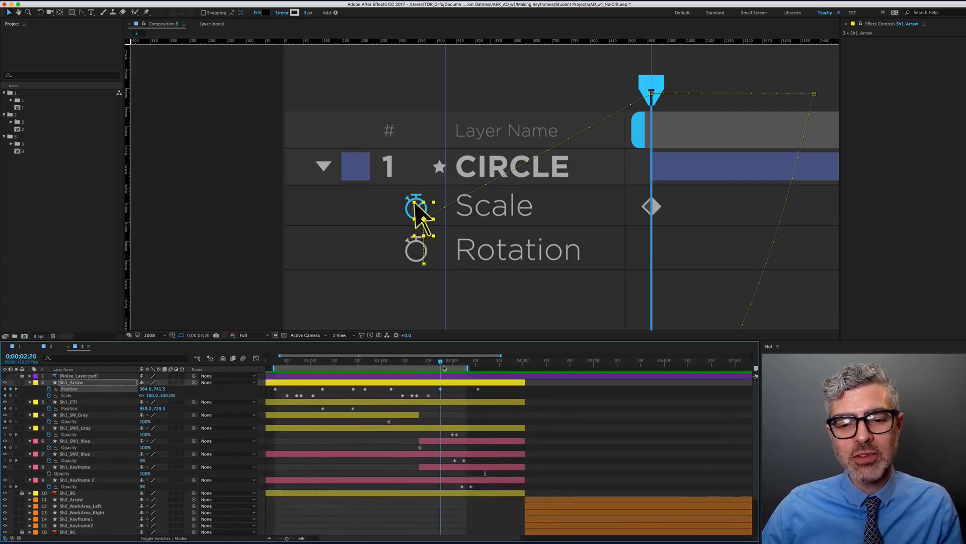
mouse_move(445, 368)
left_mouse_down()
mouse_move(480, 378)
mouse_move(441, 386)
left_mouse_up()
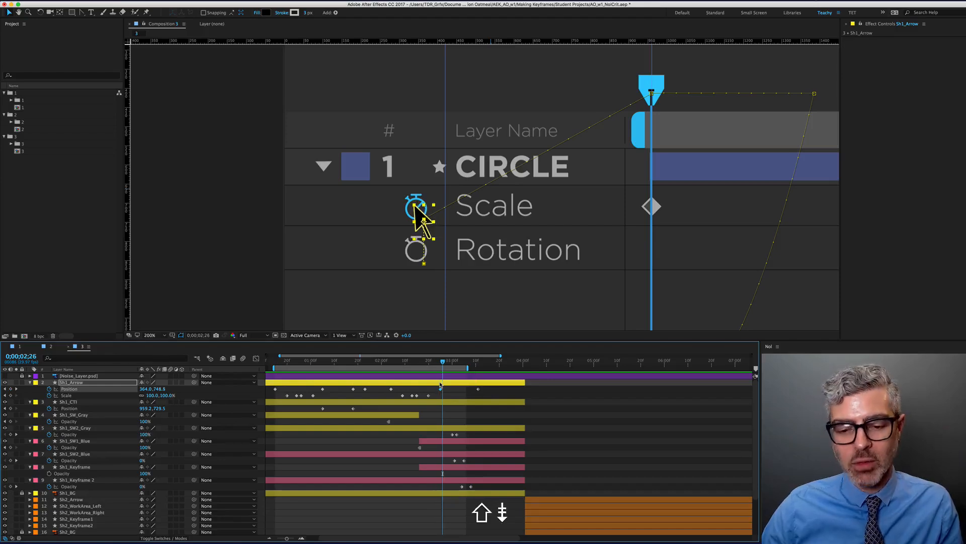
key("Page_Down")
key("Page_Down")
key("Page_Down")
key("Page_Down")
key("Page_Down")
key("Page_Down")
key("Page_Down")
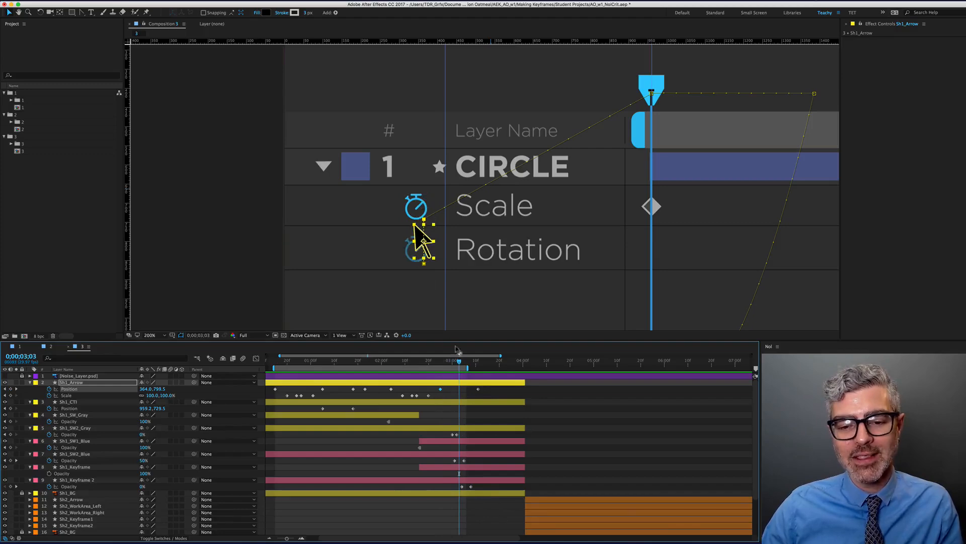
left_click_drag(479, 389, 459, 396)
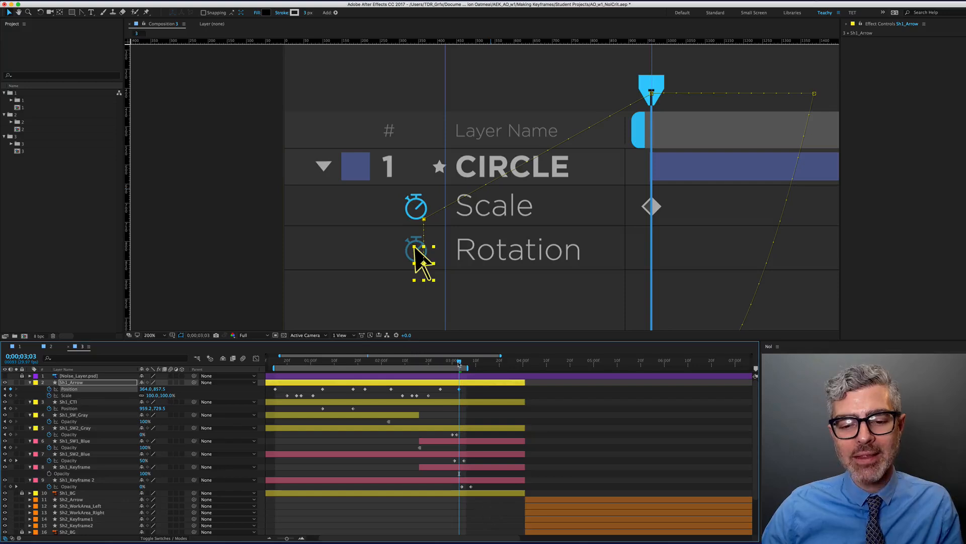
Copy the arrow's four Scale keyframes and paste the pulse at 0;00;03;06
left_click_drag(459, 362, 466, 363)
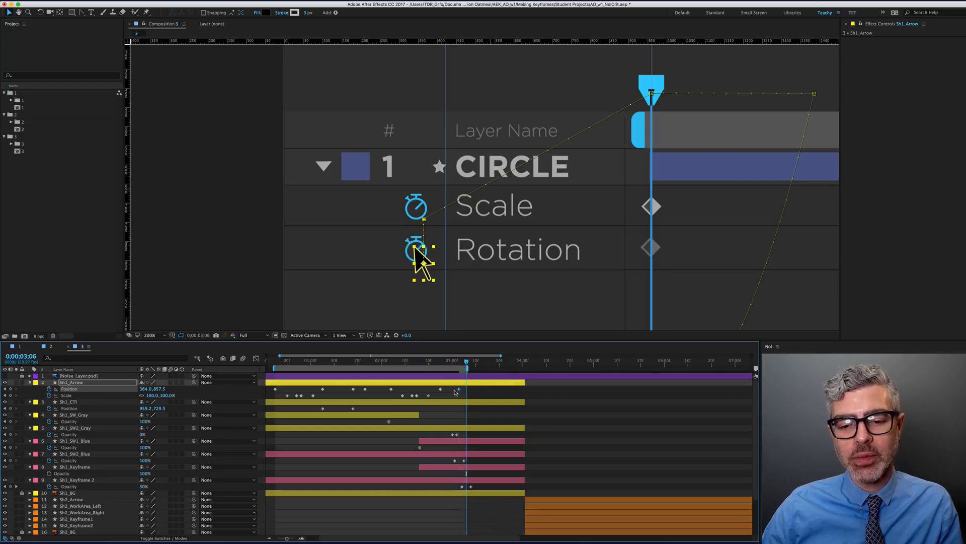
left_click_drag(430, 397, 359, 392)
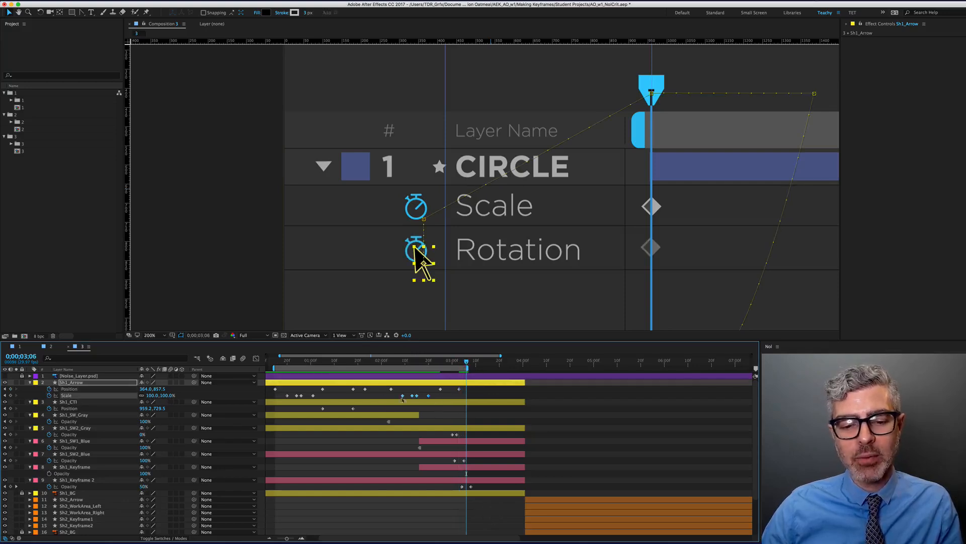
key("super+c")
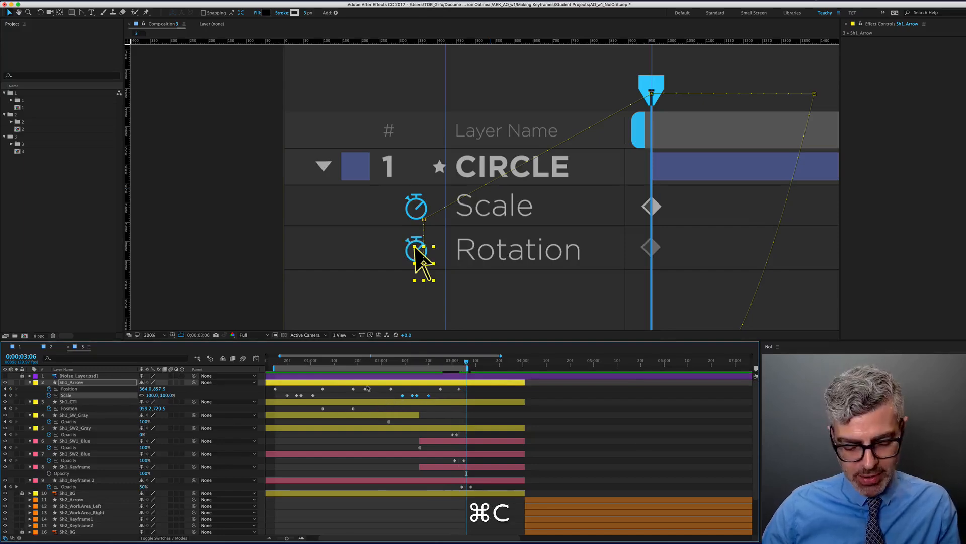
key("super+v")
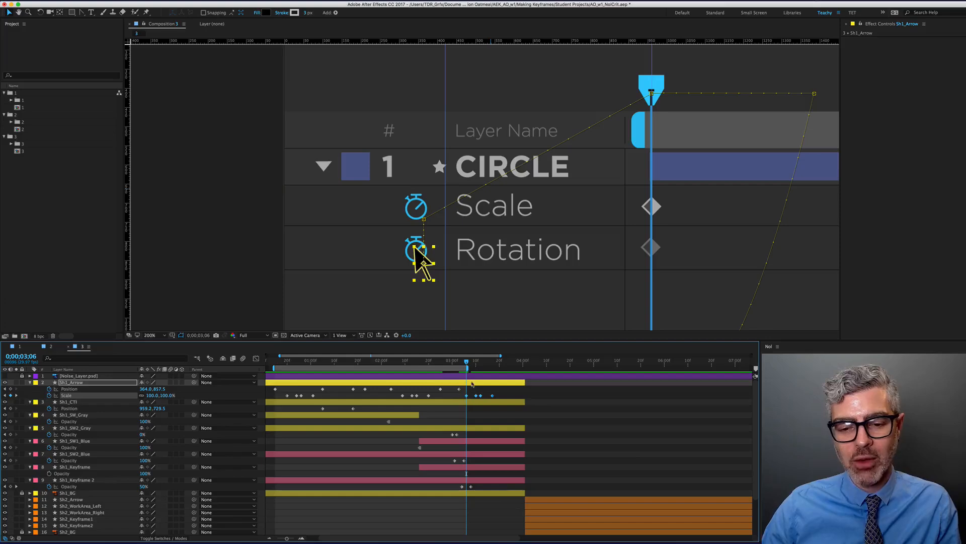
Move the current time to 0;00;03;13 and select the Sh1_SW1_Blue layer
left_click_drag(466, 362, 482, 366)
key("shift")
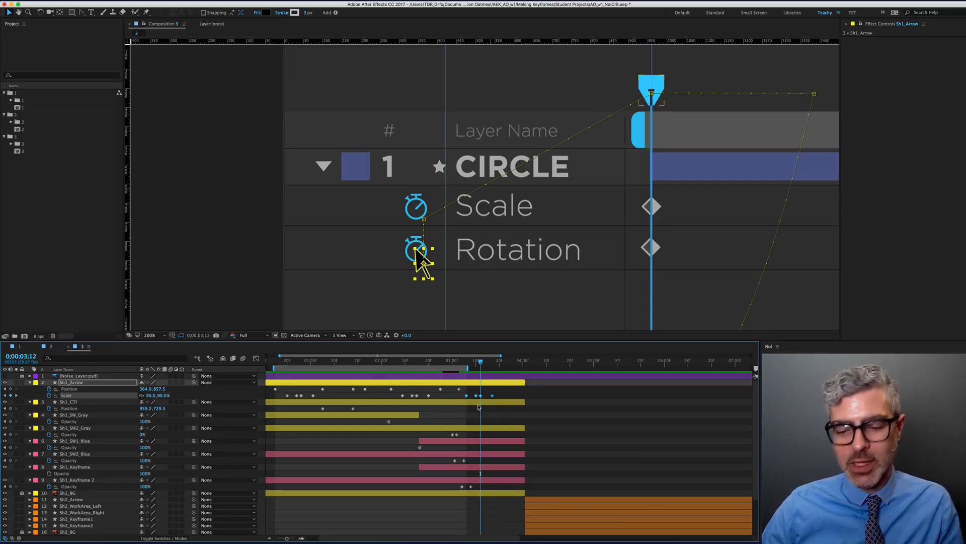
key("Page_Down")
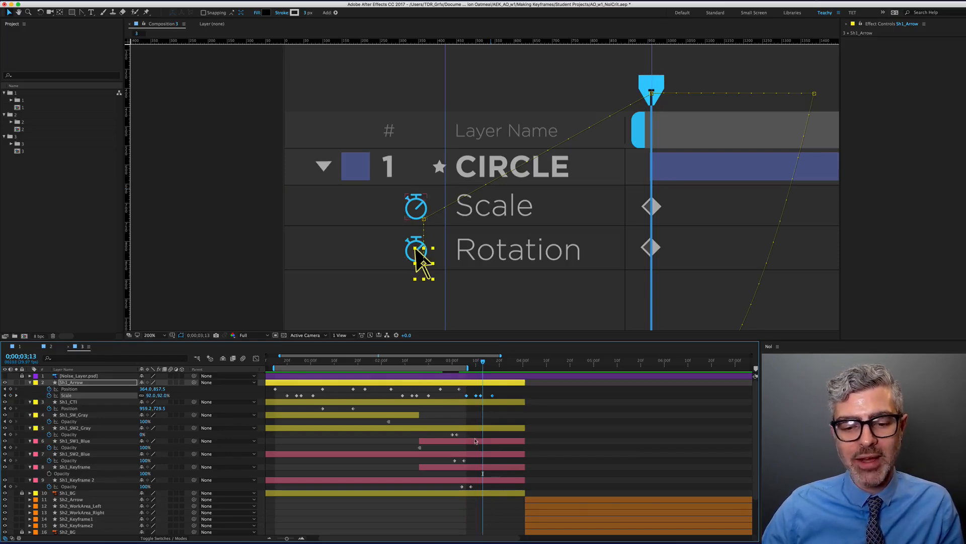
left_click(477, 442)
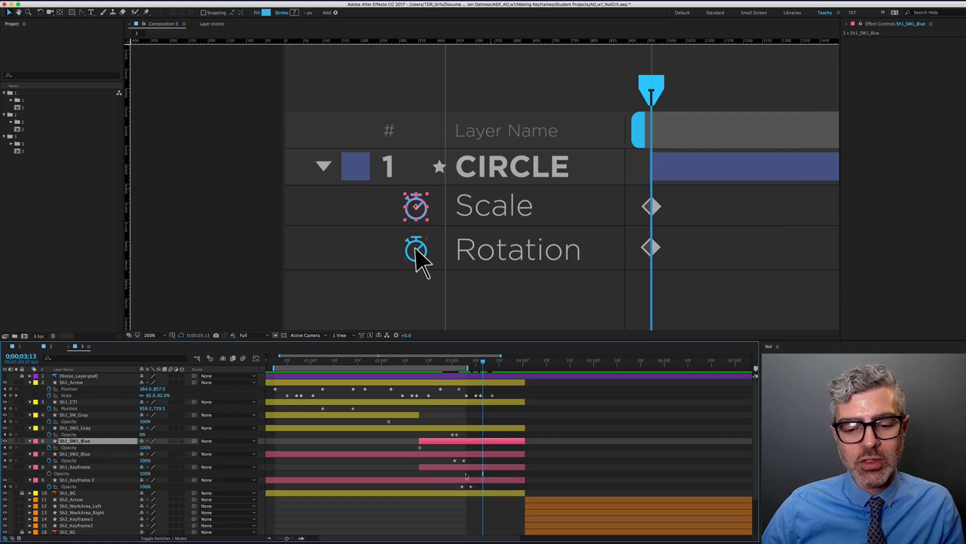
Move Sh1_SW2_Blue down one place and give it and Sh1_Keyframe 2 the Blue2 label
left_click(465, 482)
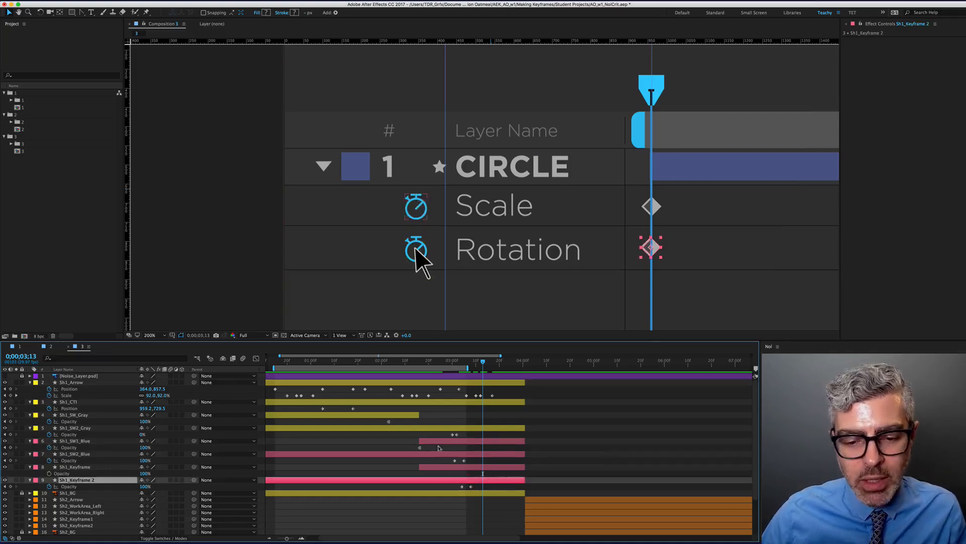
key("super")
left_click(449, 455)
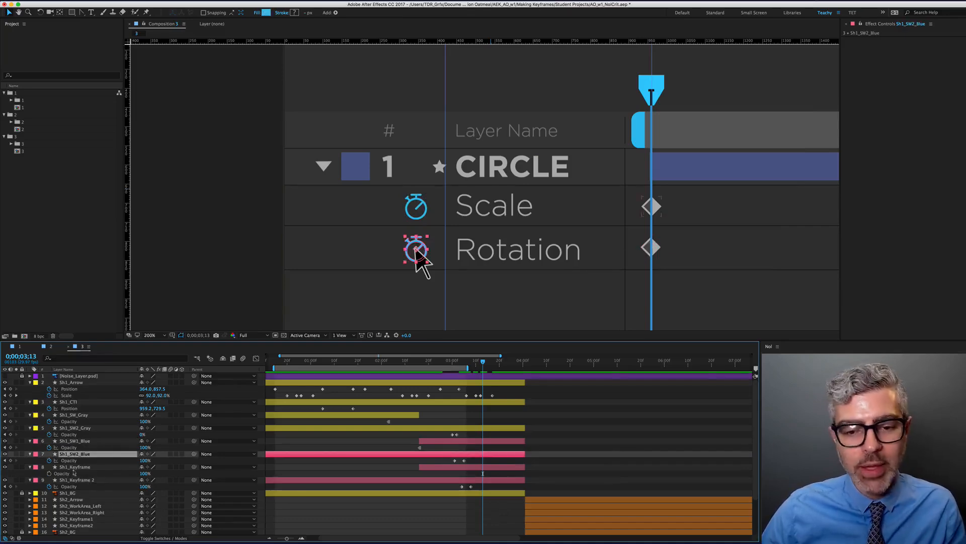
key("super+bracketleft")
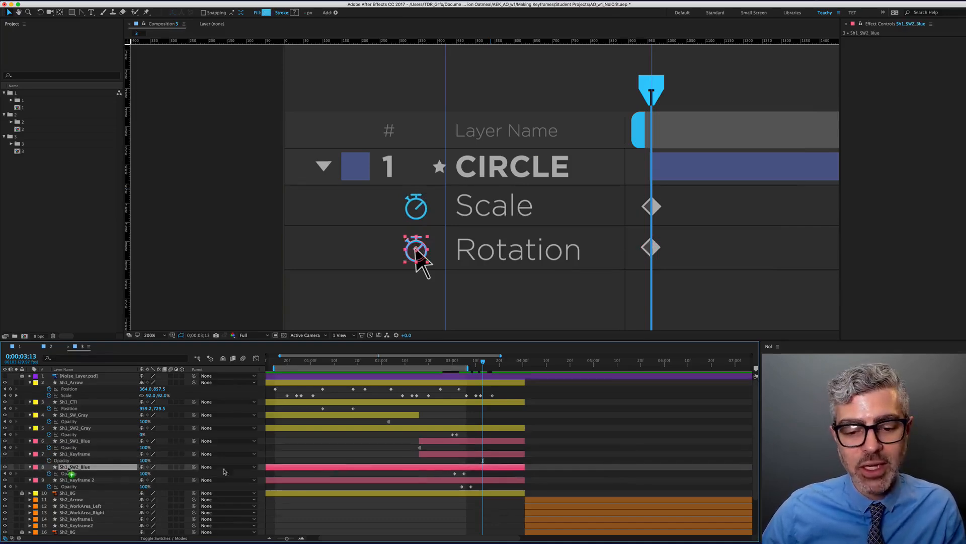
left_click(495, 480, "shift")
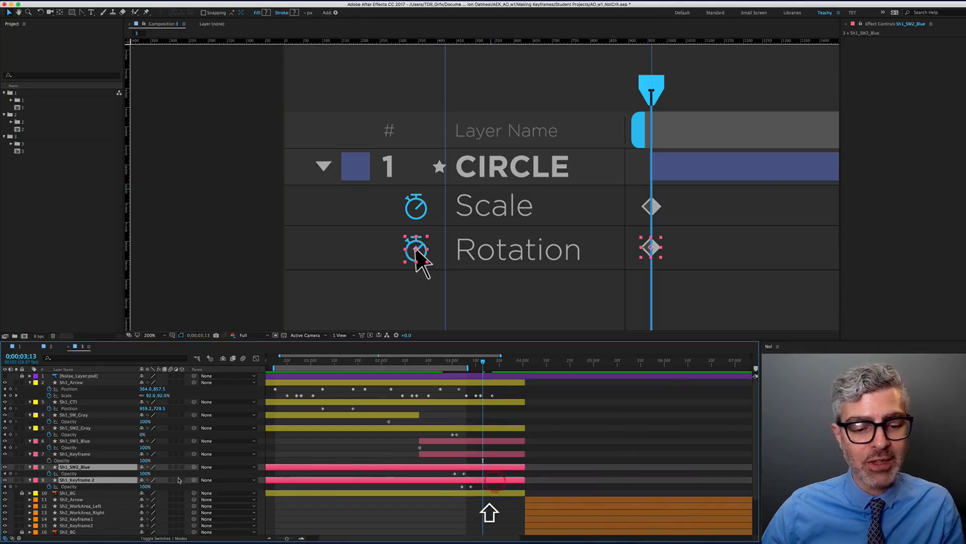
left_click(34, 467)
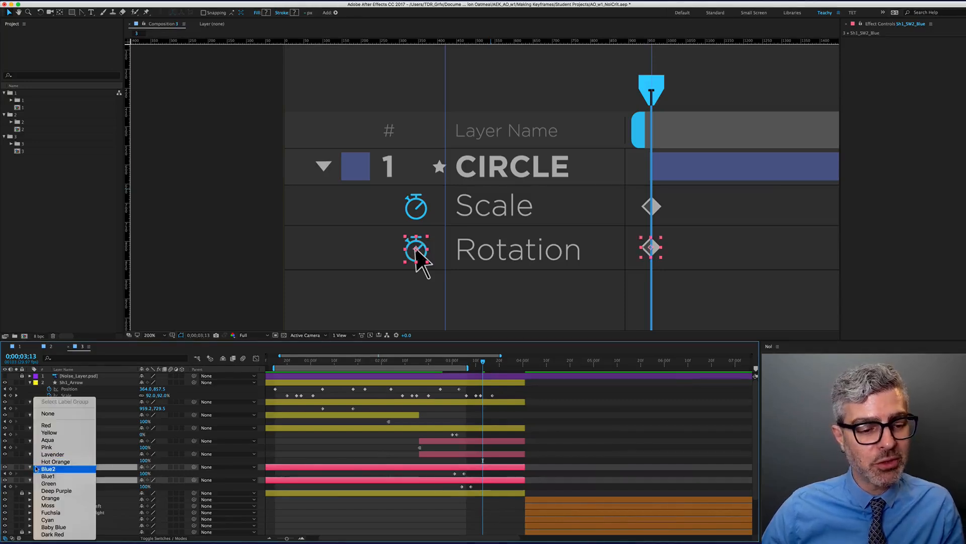
left_click(35, 469)
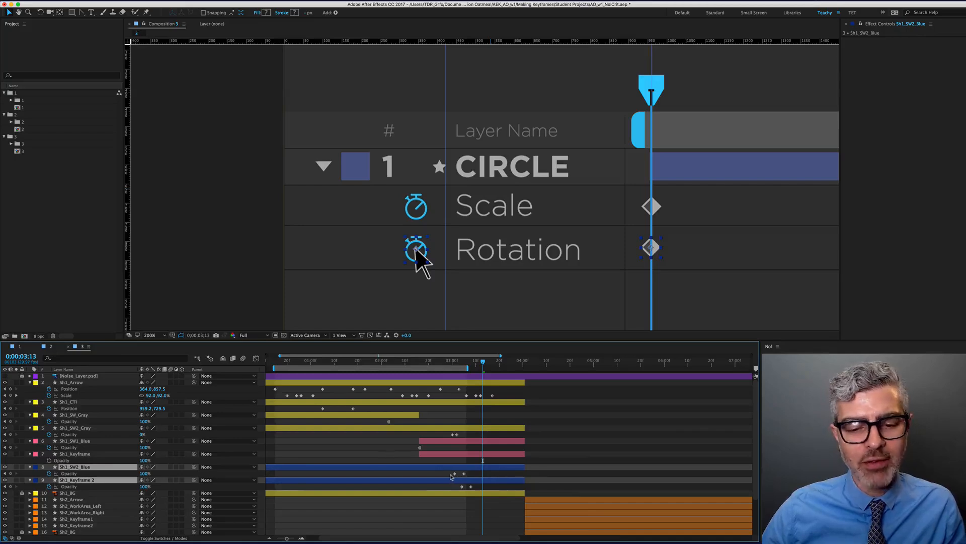
Delete the Opacity keyframe on Sh1_SW2_Blue, then undo a broader deletion
left_click(454, 474)
key("BackSpace")
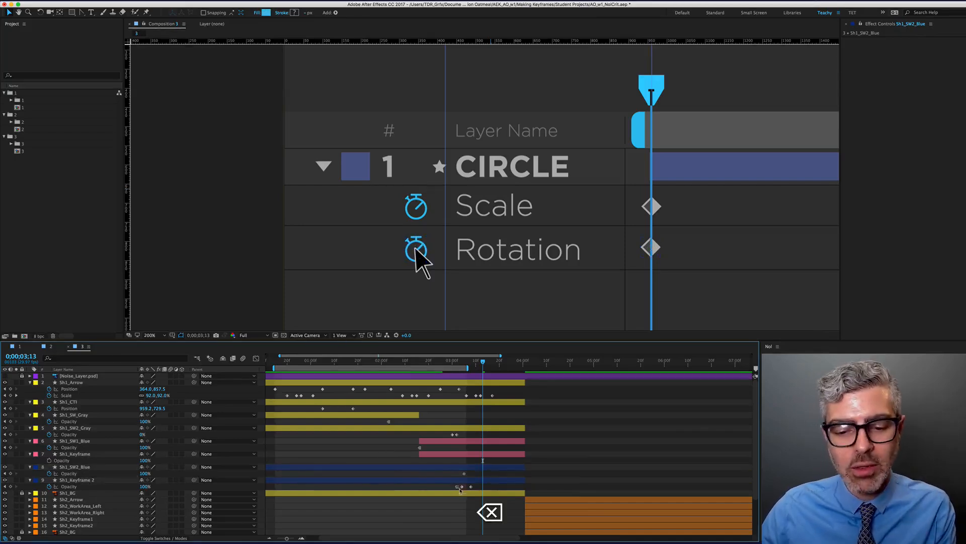
left_click(459, 486)
left_click(464, 473, "shift")
key("BackSpace")
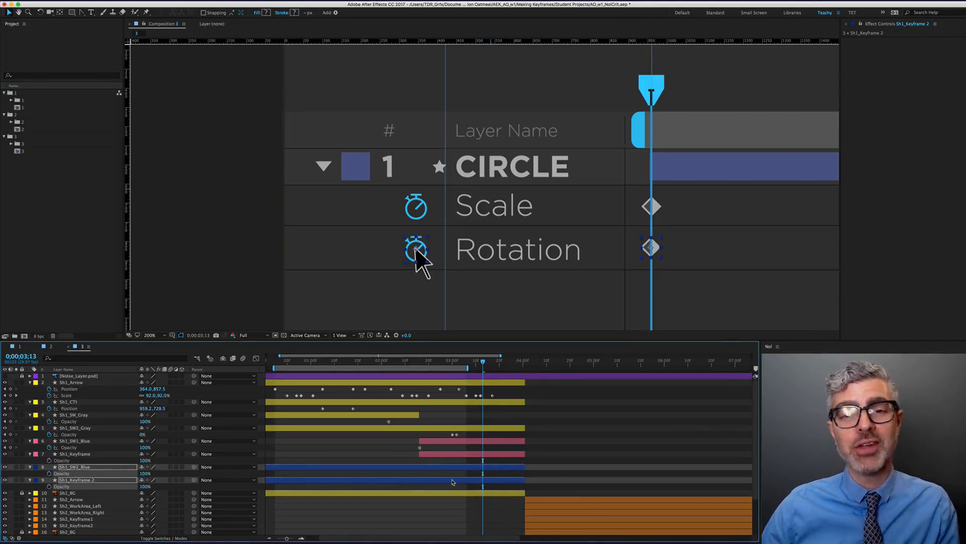
key("super+z")
key("super+z")
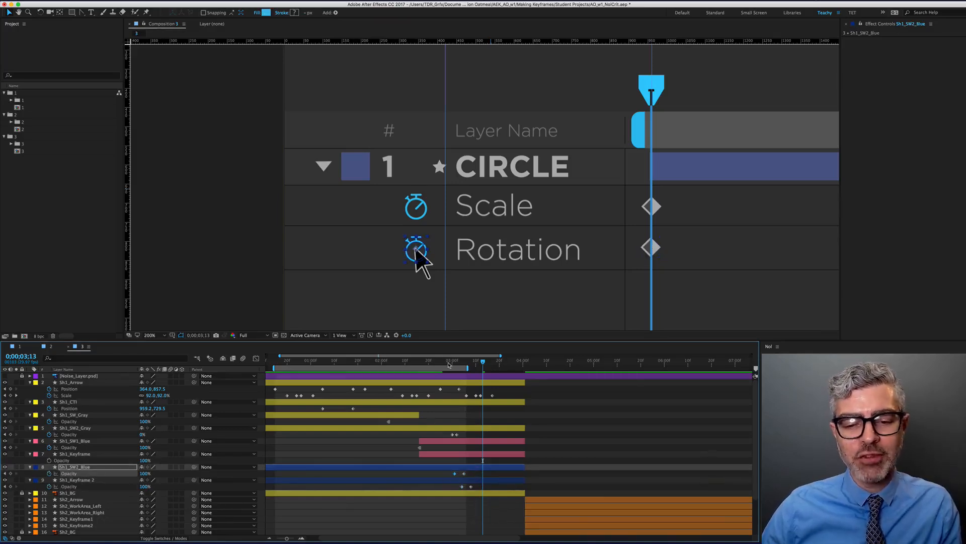
Retry deleting the Opacity keyframes on layers 8 and 9, undoing each attempt
left_click_drag(449, 364, 428, 361)
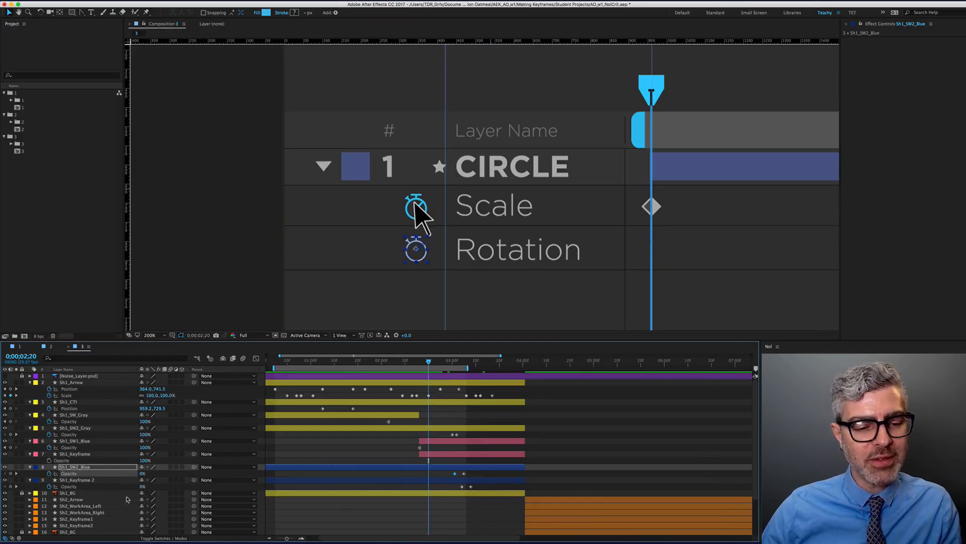
left_click_drag(469, 489, 445, 472)
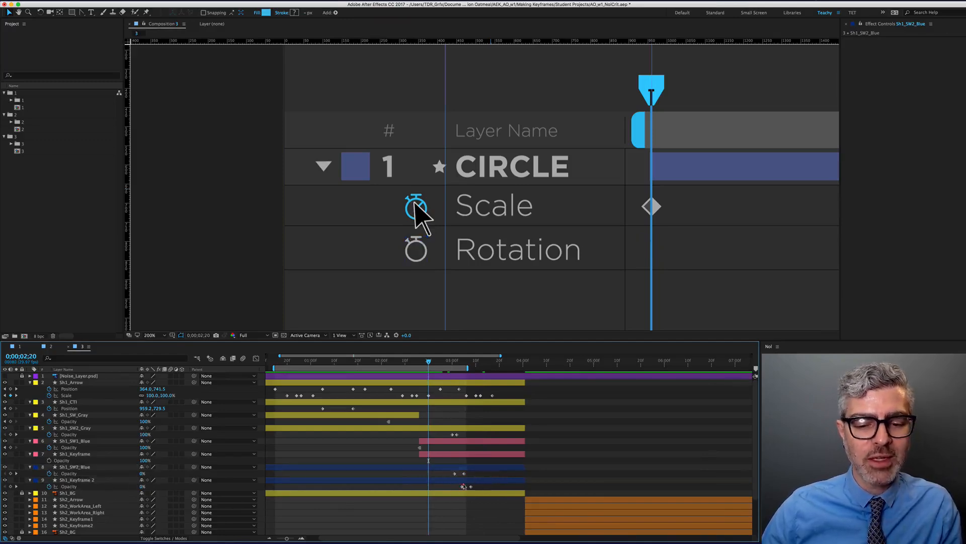
key("BackSpace")
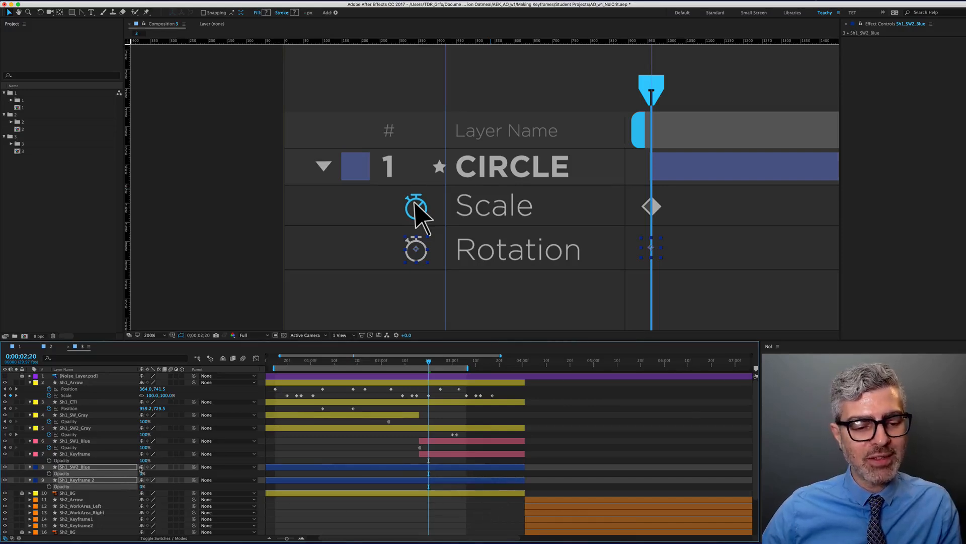
key("super+z")
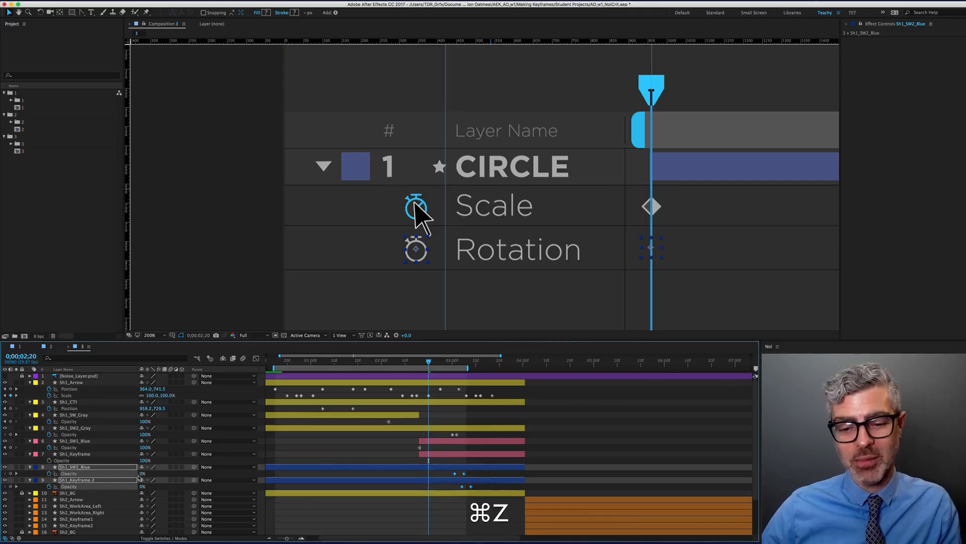
left_click(485, 370)
left_click(492, 370)
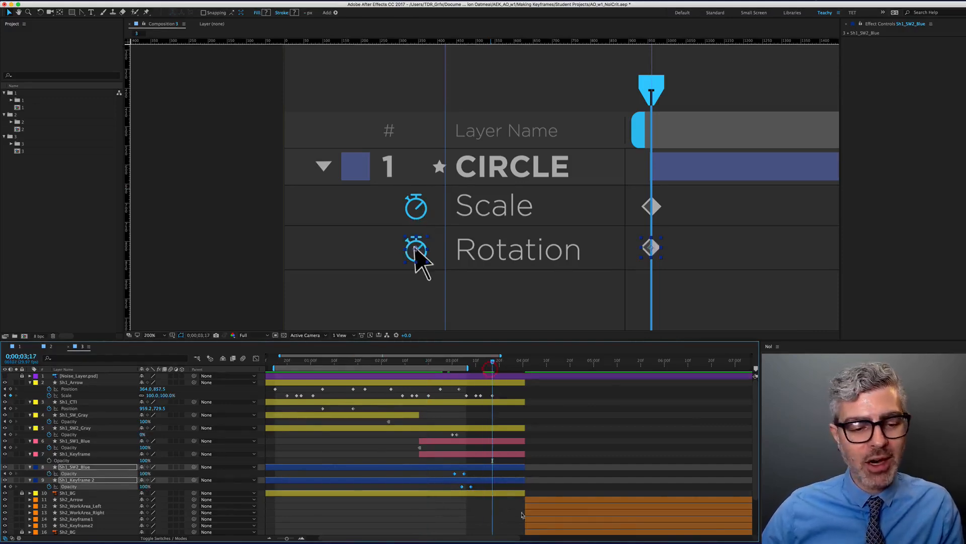
key("BackSpace")
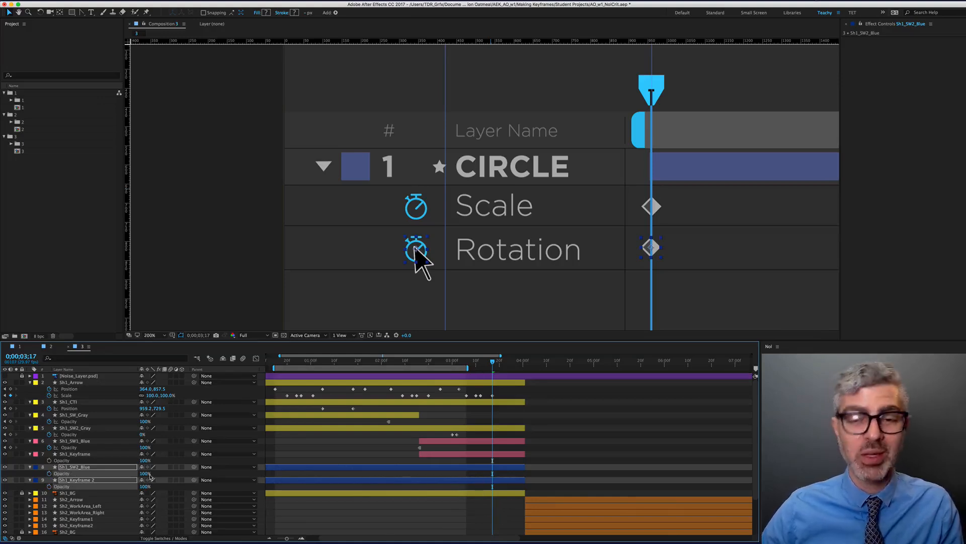
key("super+z")
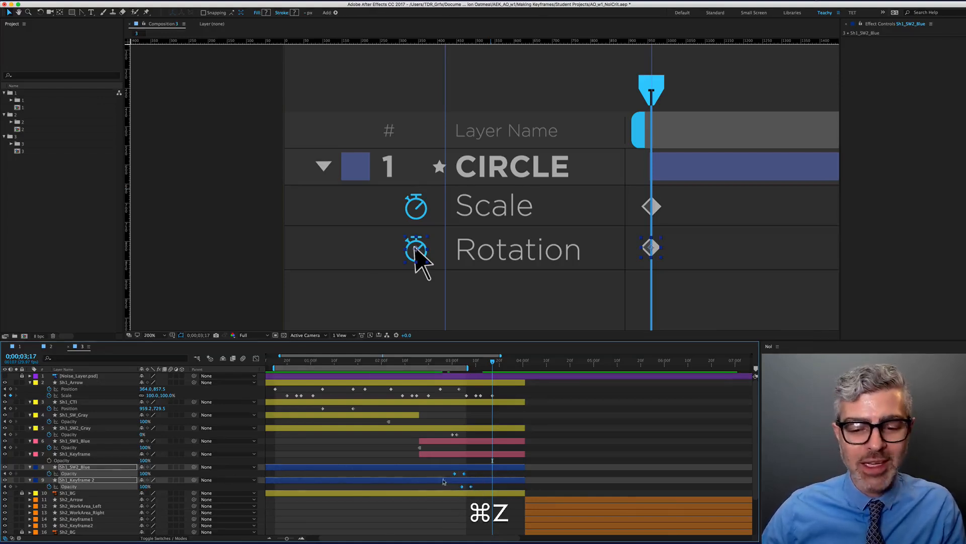
Delete all Opacity keyframes on Sh1_SW2_Blue and Sh1_Keyframe 2
left_click(441, 474)
left_click_drag(450, 471, 463, 491)
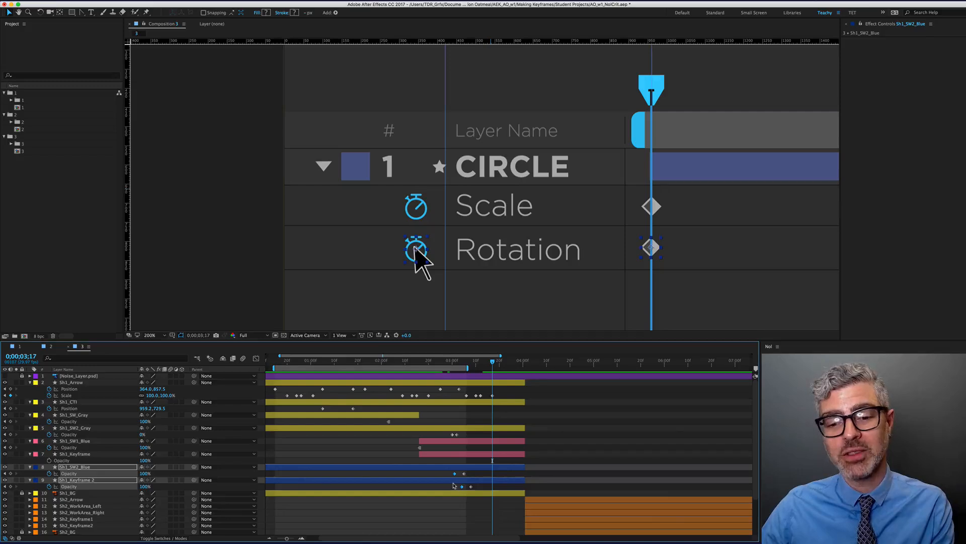
left_click(424, 361)
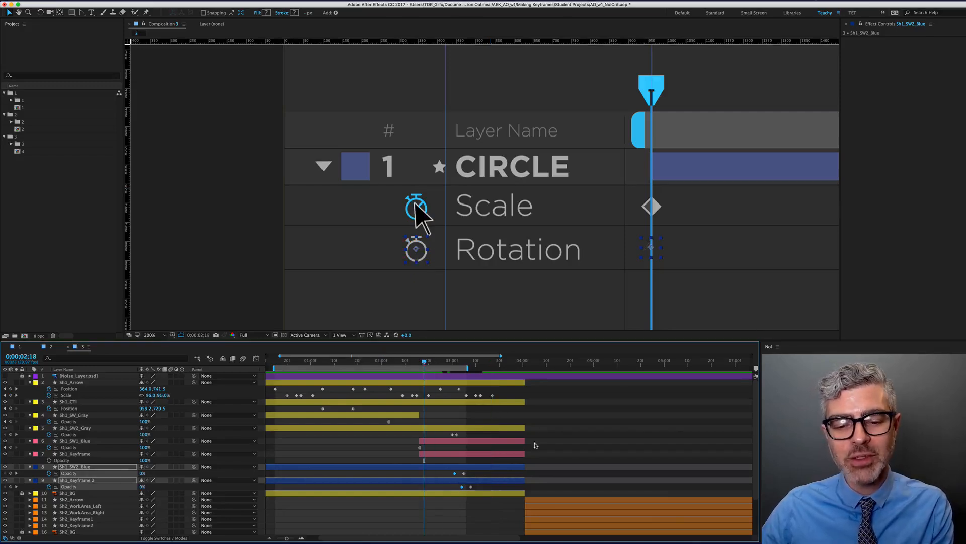
key("BackSpace")
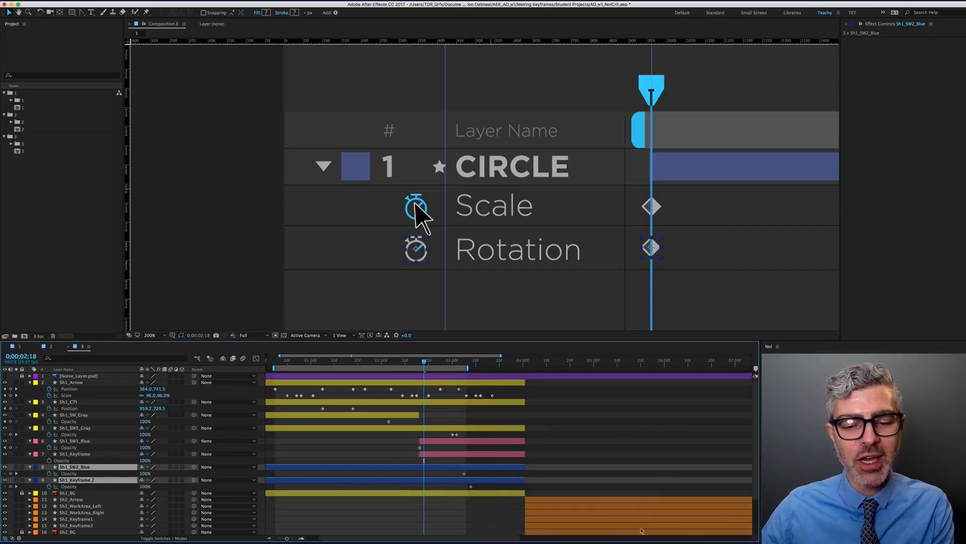
left_click_drag(457, 474, 474, 489)
key("BackSpace")
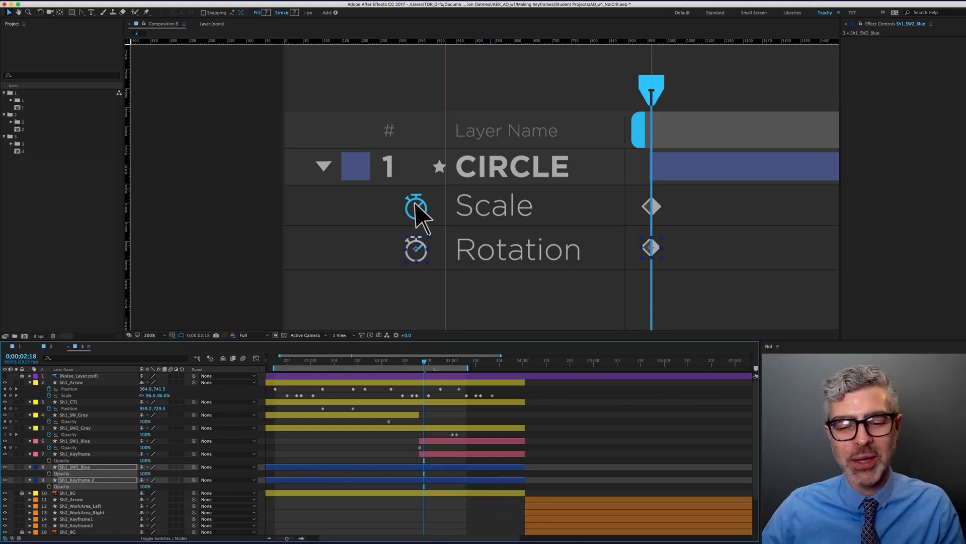
Trim both layers to start at 0;00;03;13 with Alt+[
left_click_drag(428, 363, 483, 380)
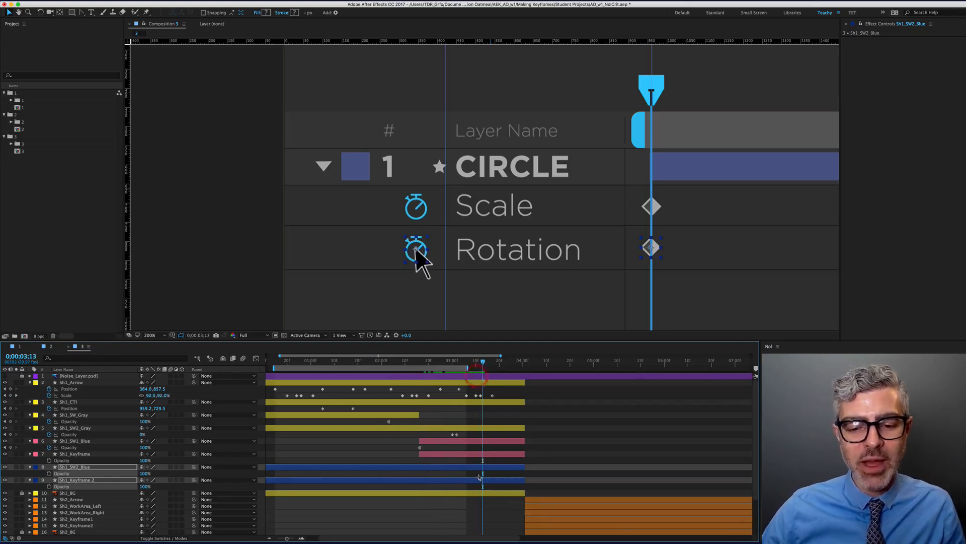
key("alt")
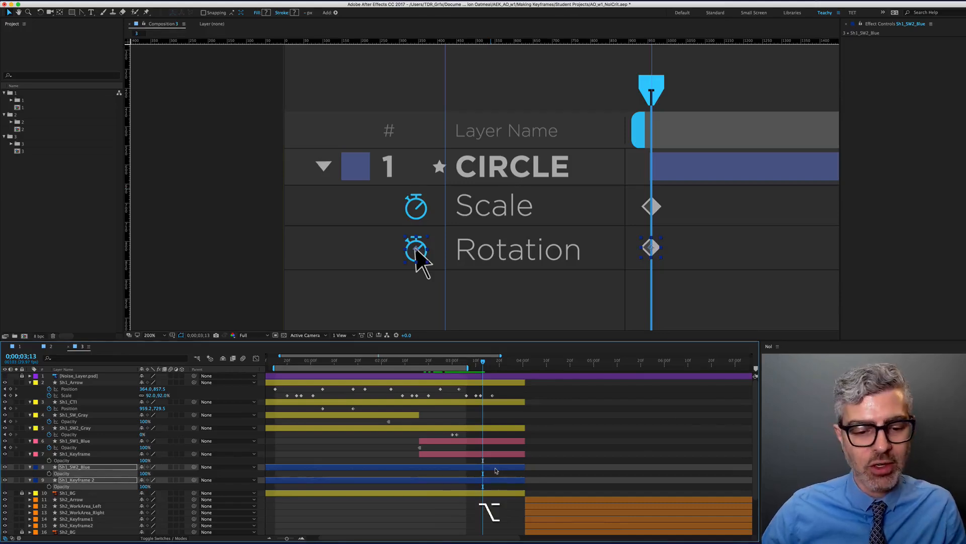
scroll(277, 474, "down", 3)
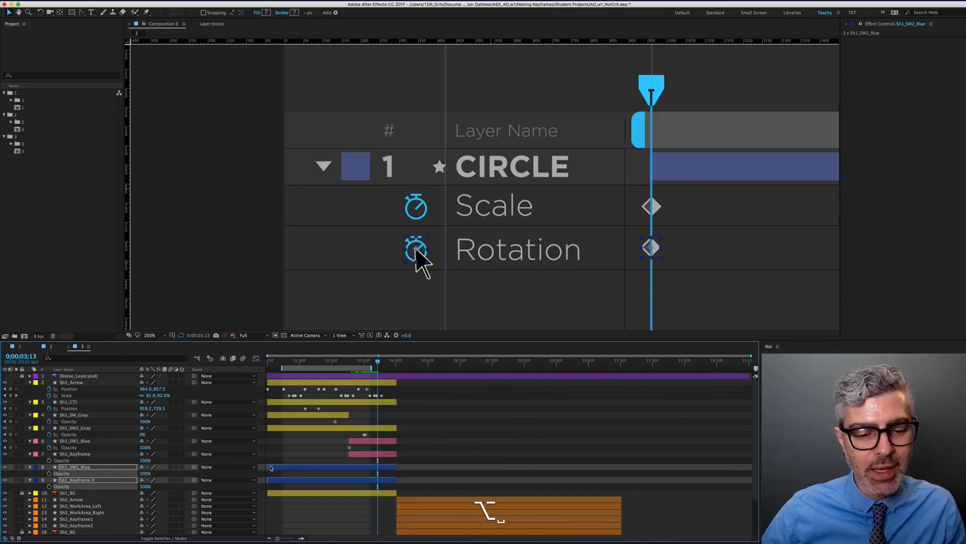
key("alt+bracketleft")
key("shift")
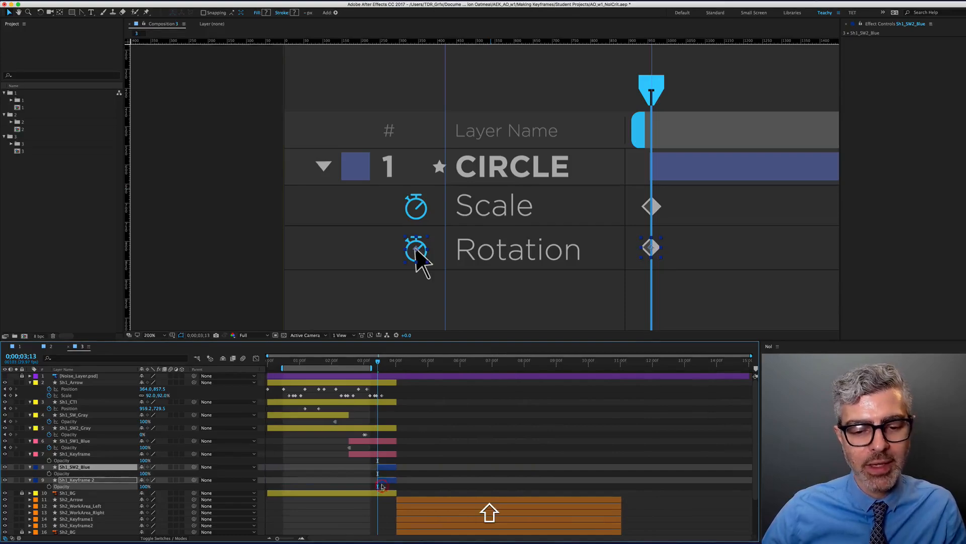
key("o")
key("n")
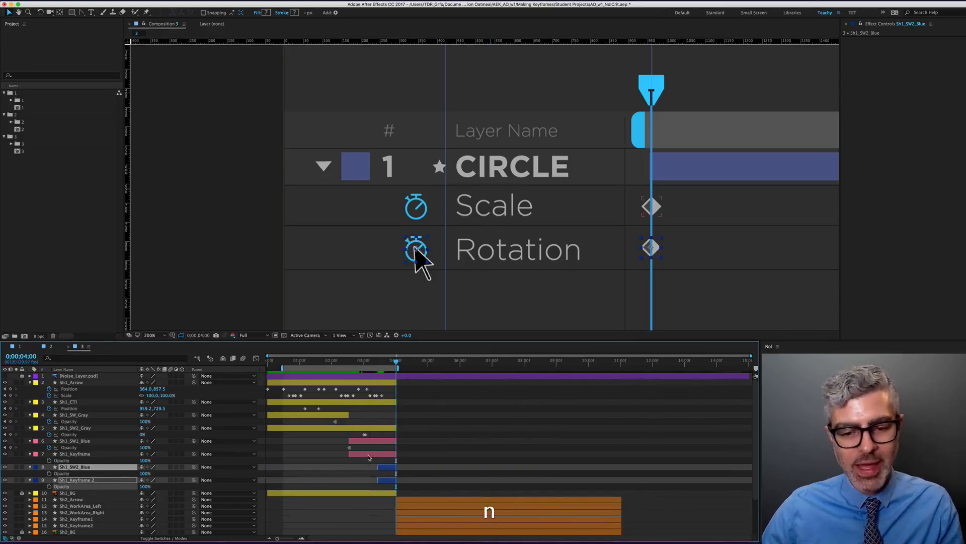
Preview the composition with the Making Keyframes graphic centred
key("KP_0")
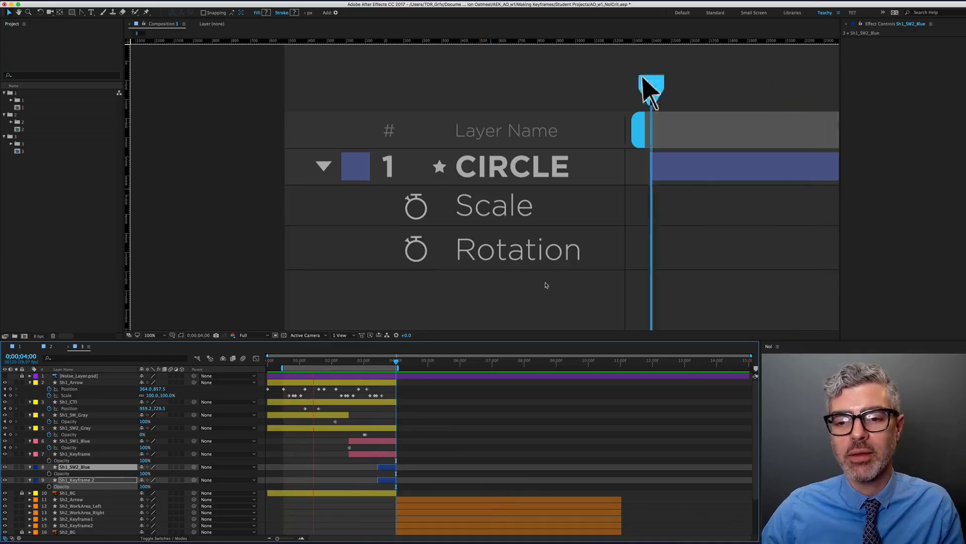
scroll(543, 280, "down", 1)
key("space")
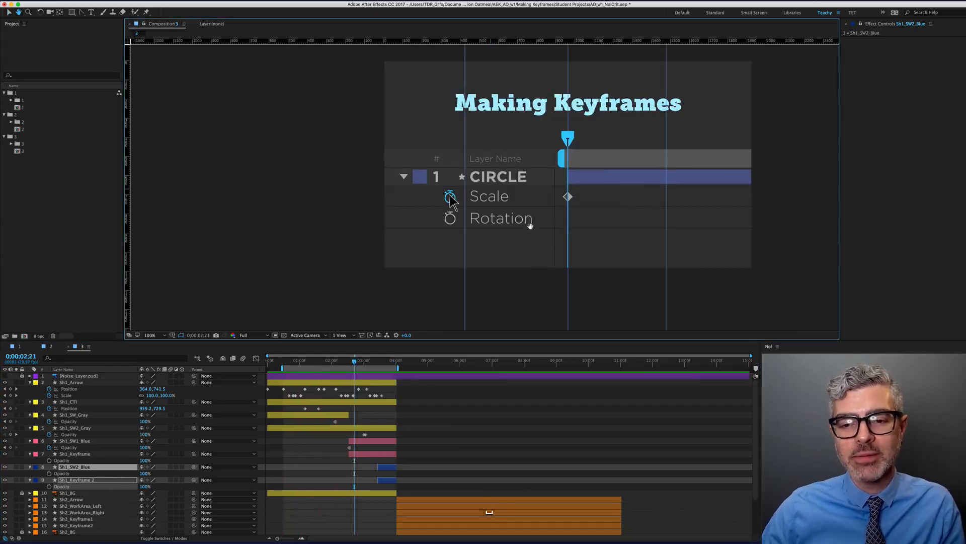
left_click_drag(546, 226, 474, 252)
key("KP_0")
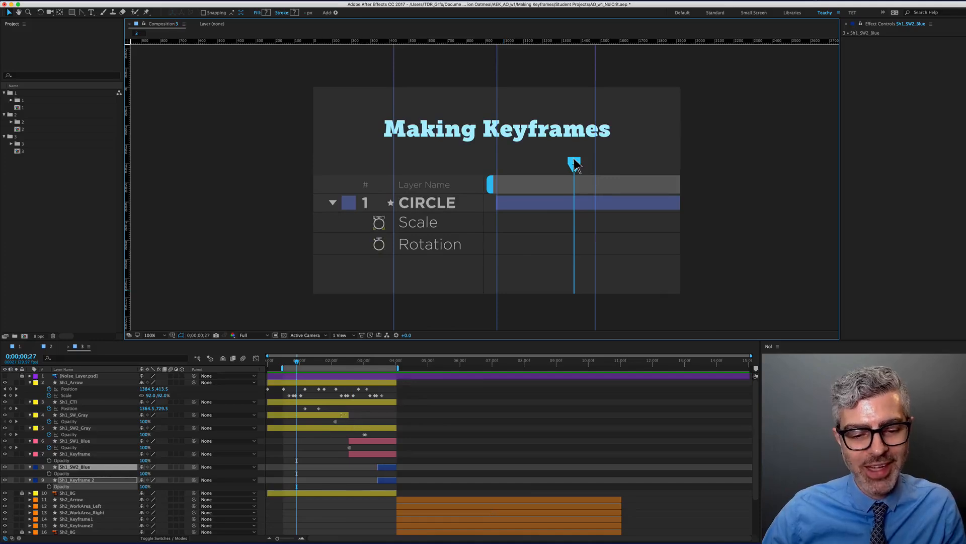
Step the time to 0;00;03;12 and select the Sh1_SW_Gray layer
left_click(372, 362)
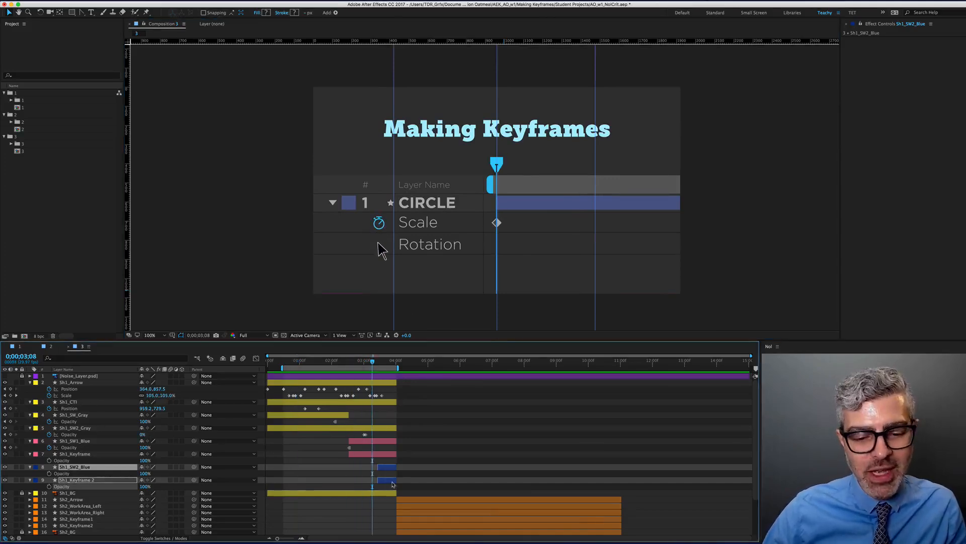
key("Page_Down")
key("Page_Down")
key("Page_Down")
key("Page_Down")
key("Page_Down")
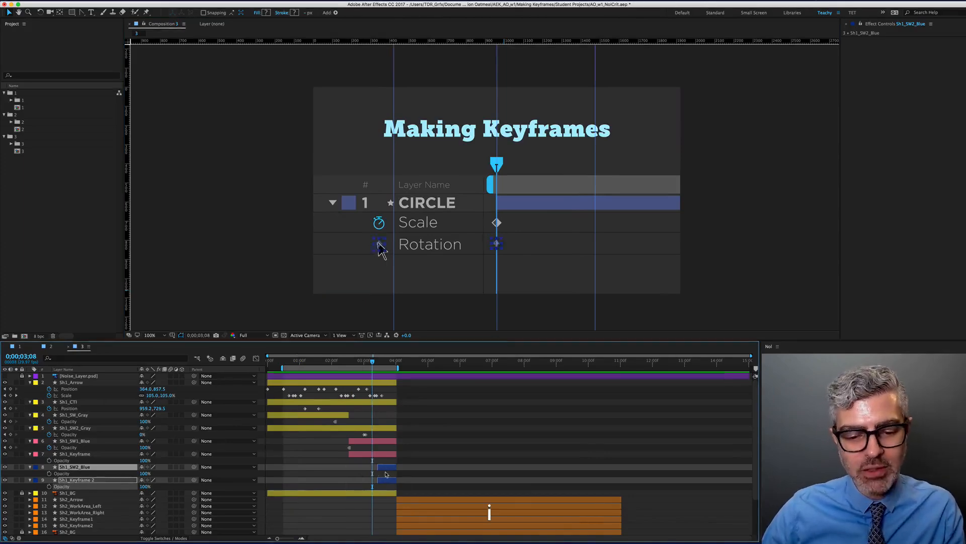
key("Page_Up")
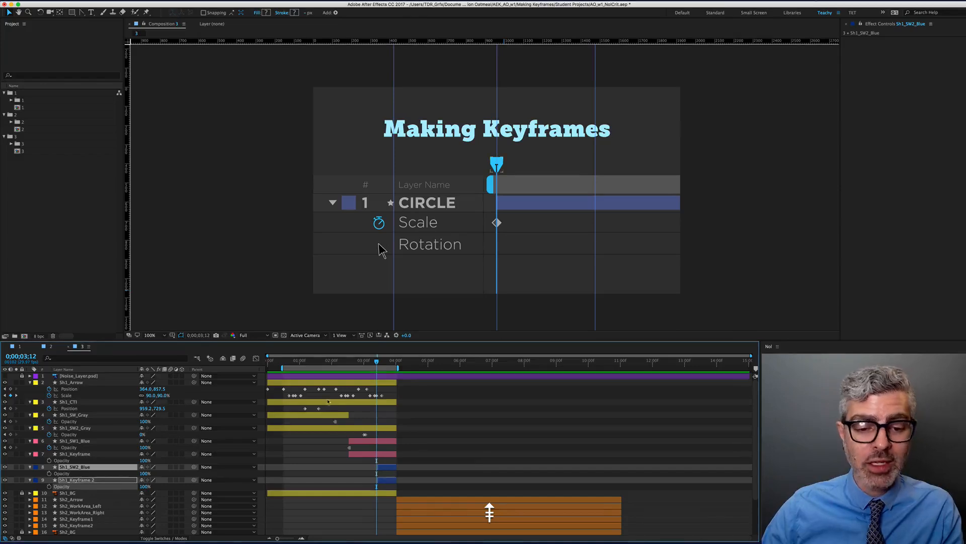
left_click(337, 416)
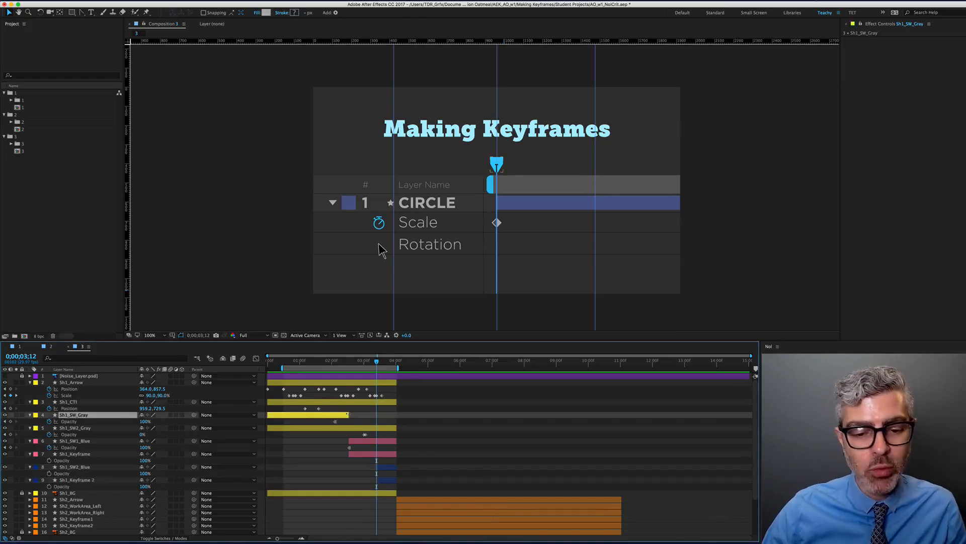
Try extending Sh1_SW_Gray's end, preview up to 02;28, then undo the lengthening
left_click_drag(347, 415, 376, 414)
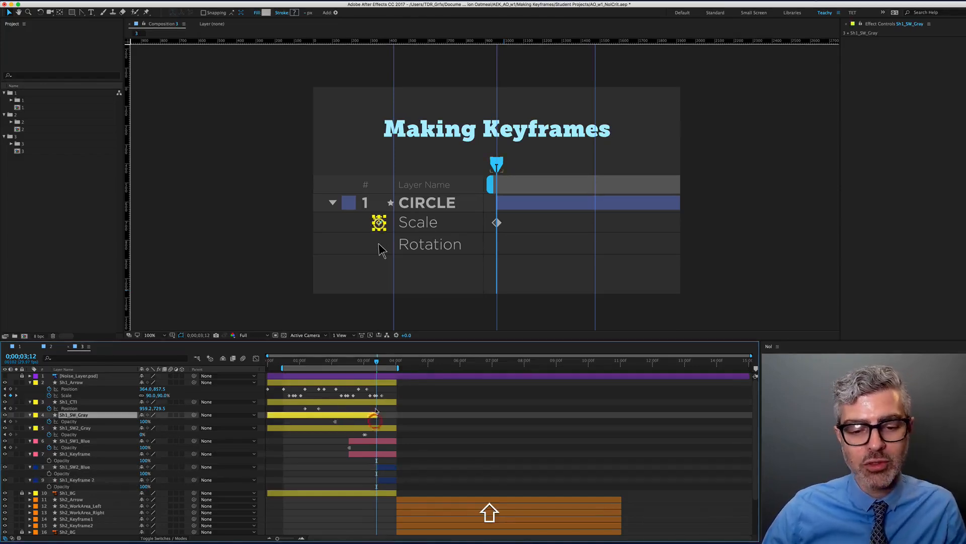
key("KP_0")
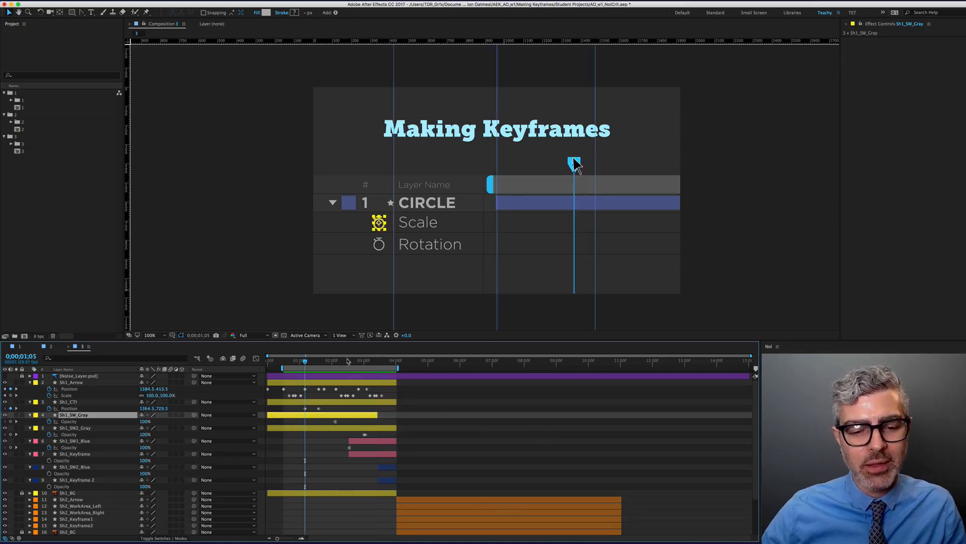
left_click(363, 362)
mouse_move(363, 361)
left_mouse_down()
mouse_move(374, 361)
mouse_move(355, 364)
left_mouse_up()
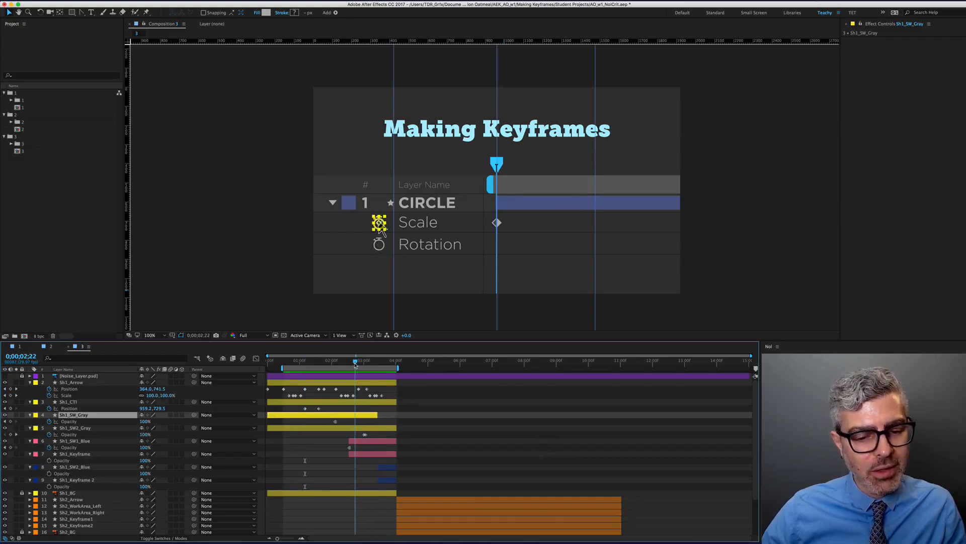
key("super+z")
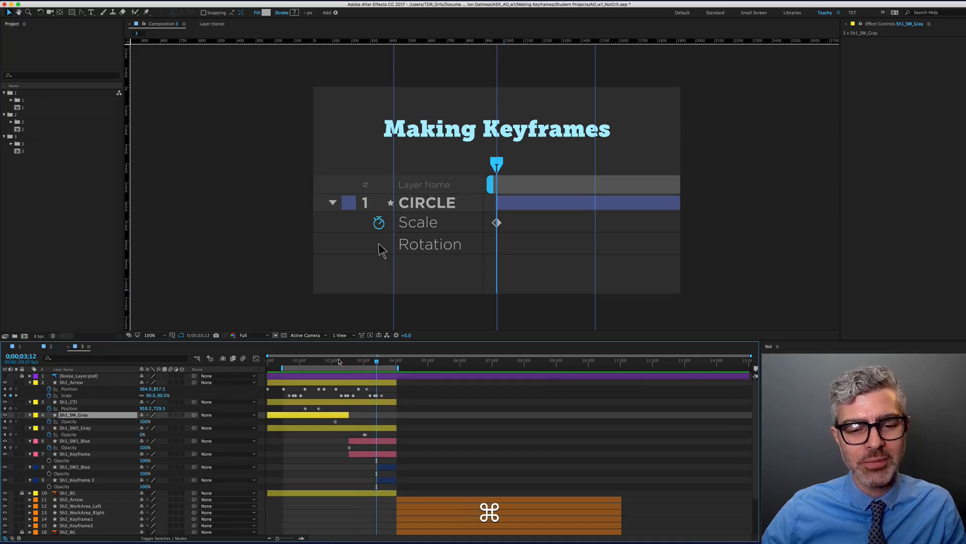
Return the playhead to 0;00;02;23 and step frame by frame to check the change
left_click(358, 361)
key("space")
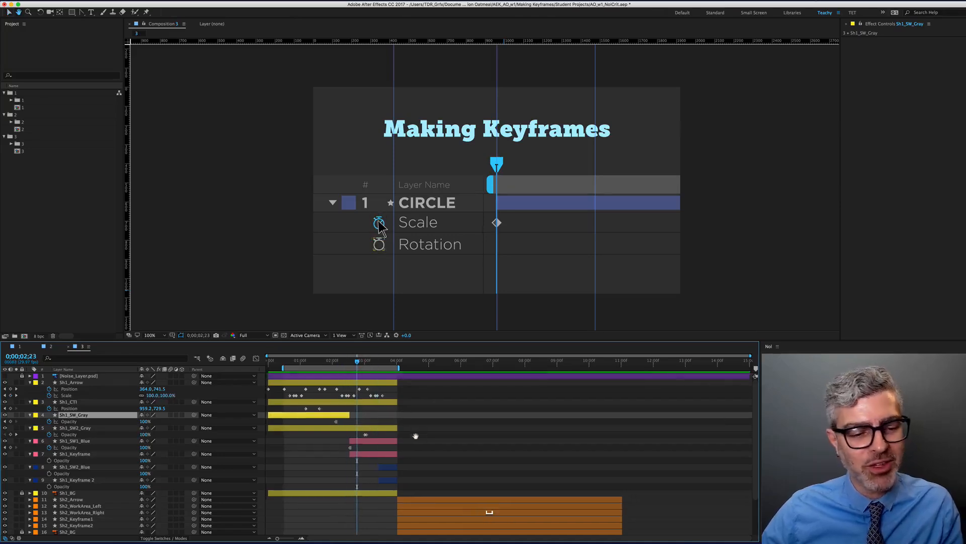
left_click_drag(415, 436, 414, 436)
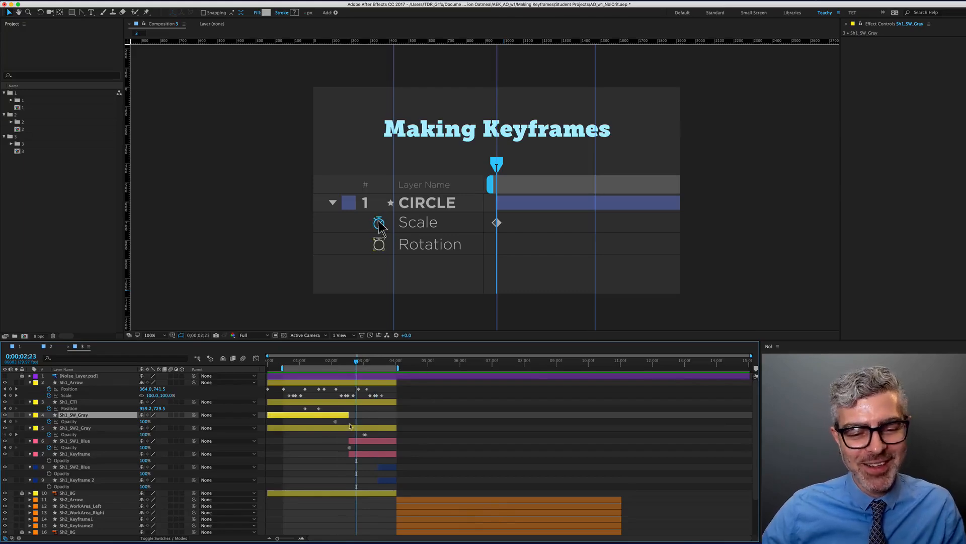
scroll(350, 427, "up", 3, "alt")
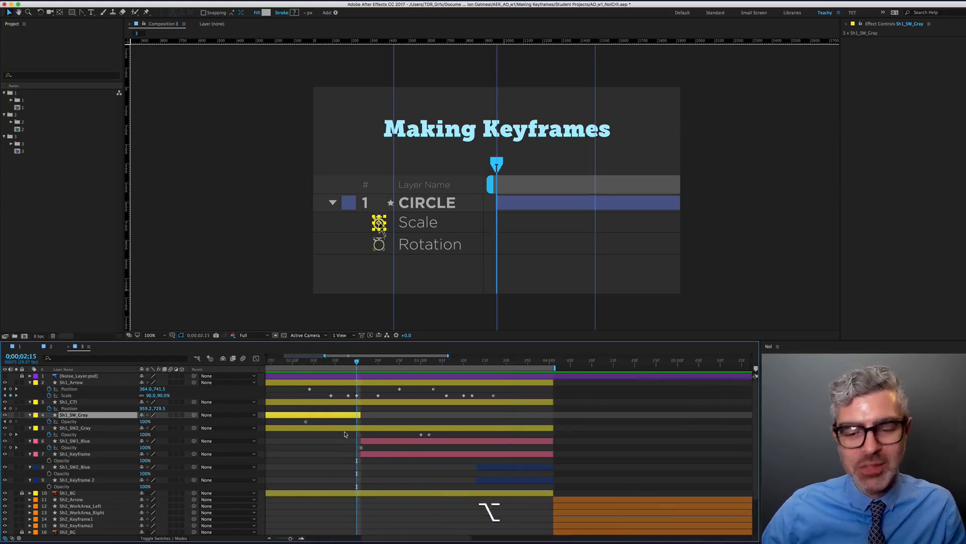
key("Page_Down")
key("Page_Down")
key("Page_Down")
key("Page_Up")
key("Page_Up")
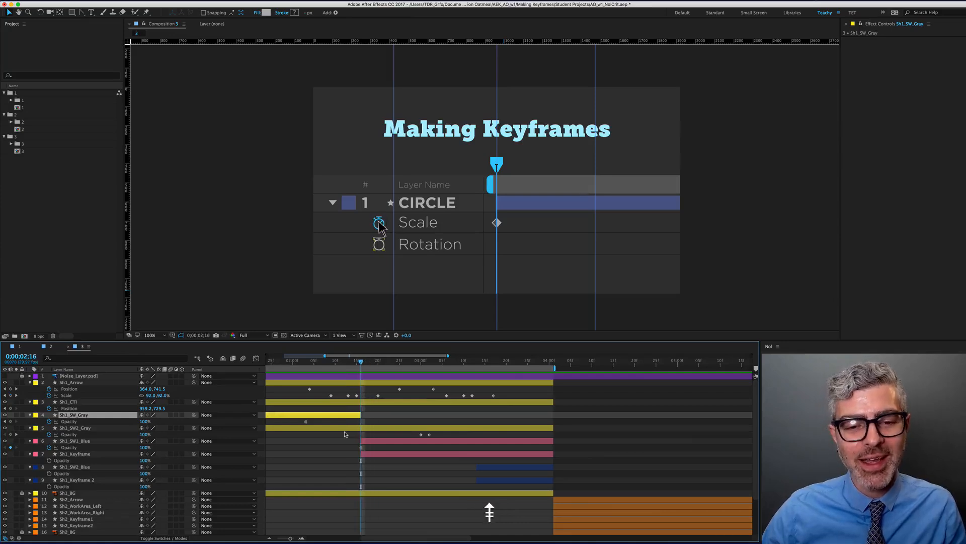
key("Page_Up")
key("Page_Down")
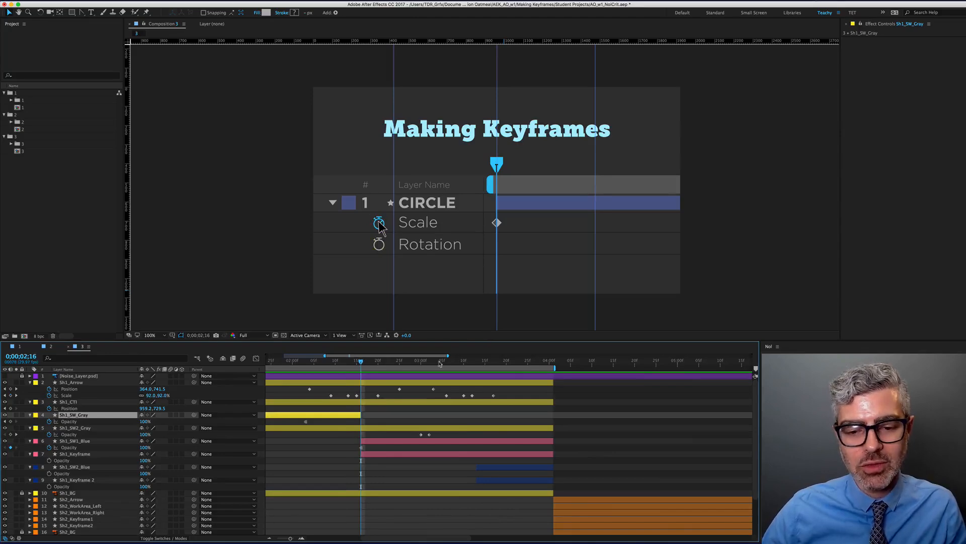
At 0;00;03;13, delete Sh1_SW2_Gray's Opacity keyframe
left_click_drag(440, 364, 470, 370)
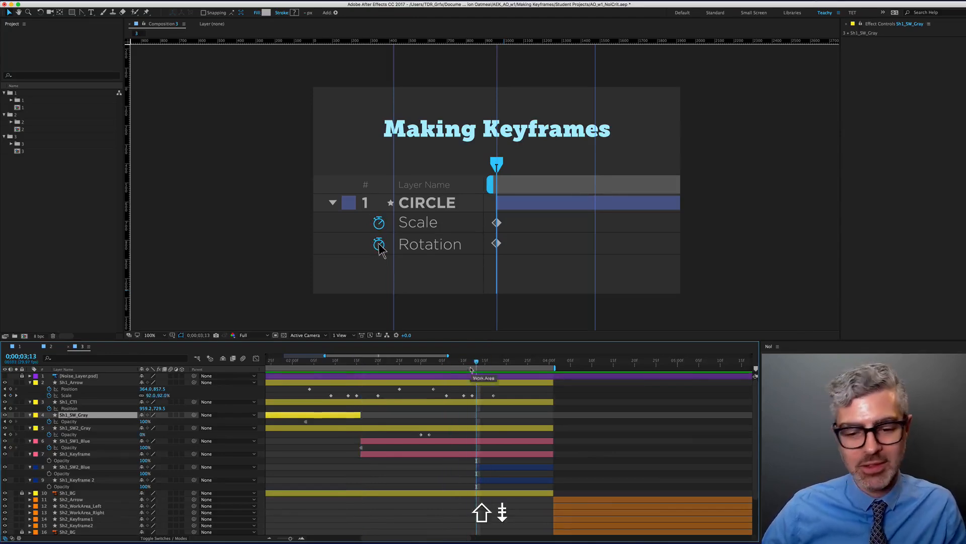
left_click(480, 430)
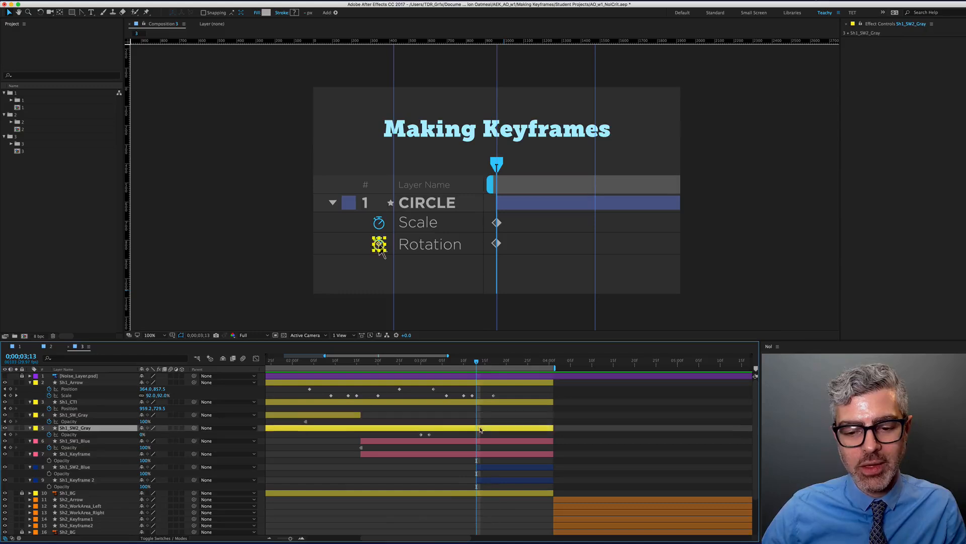
left_click(422, 435)
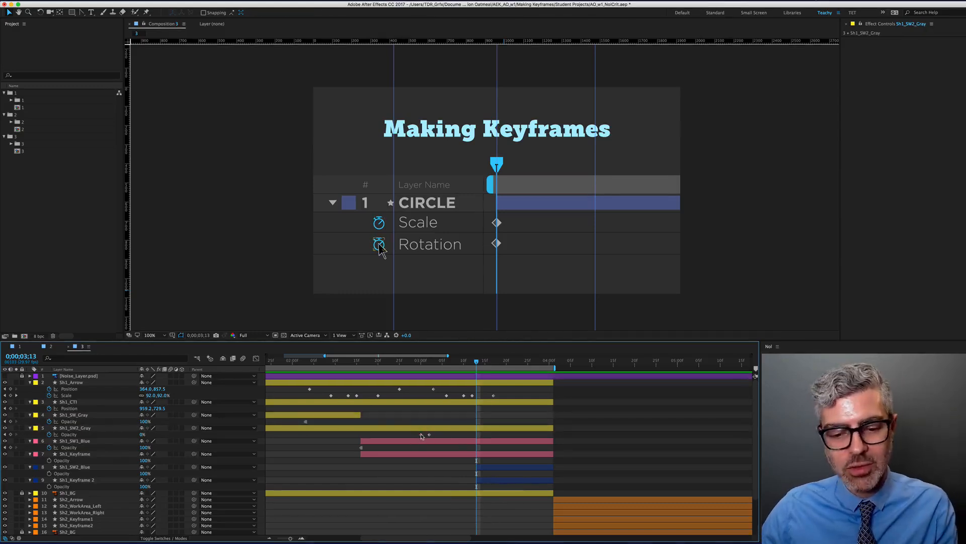
left_click(423, 427)
key("BackSpace")
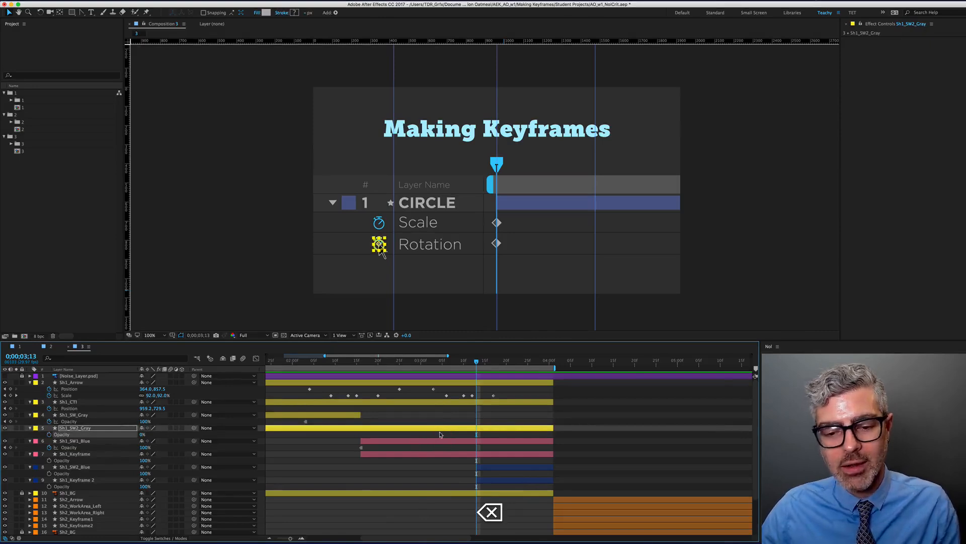
Trim Sh1_SW2_Gray's out-point at 0;00;03;12 so it ends just before 0;00;03;13
key("Page_Up")
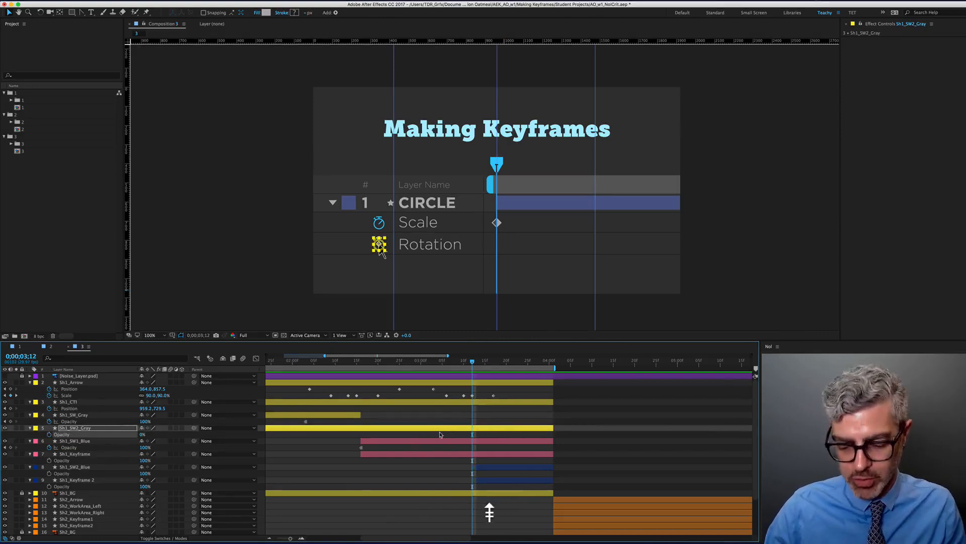
key("alt+bracketright")
key("Page_Down")
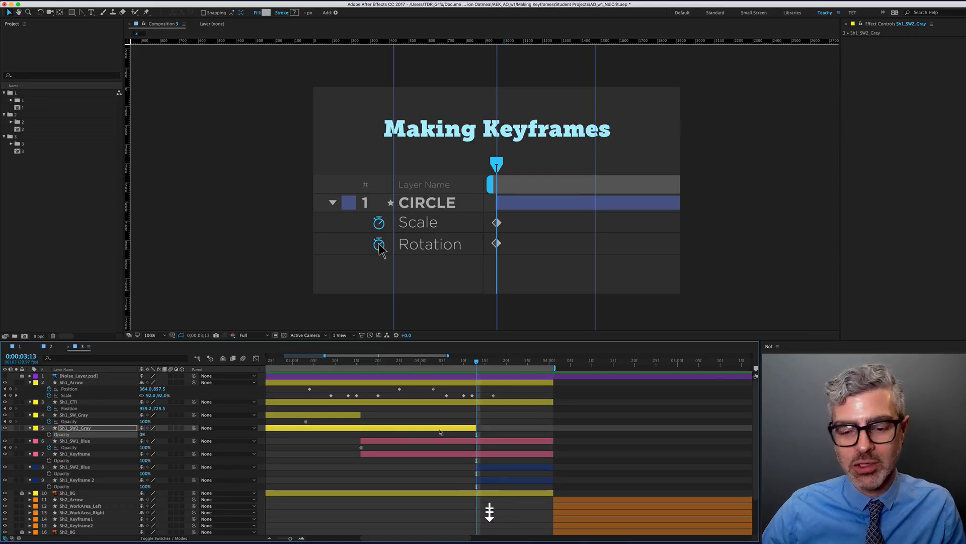
key("Page_Up")
key("Page_Down")
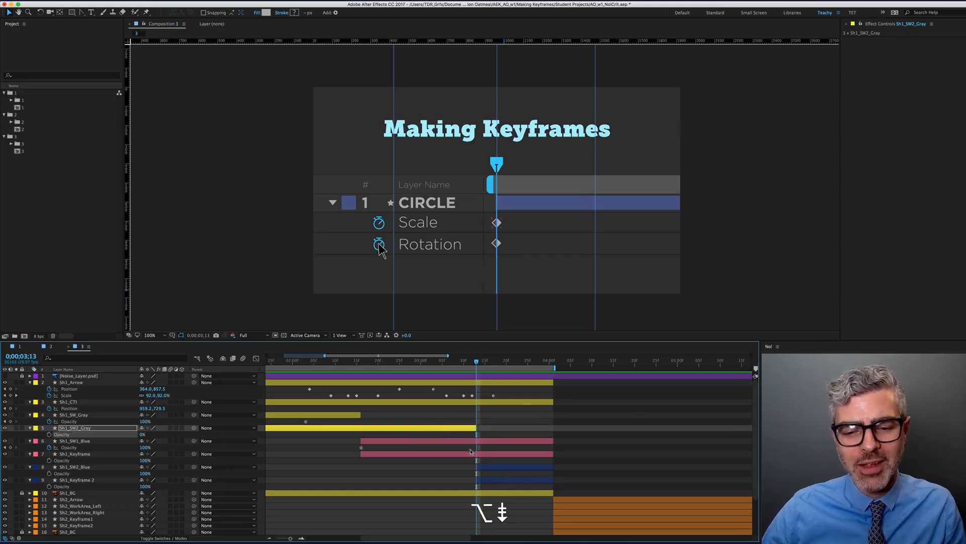
Raise Sh1_SW2_Gray's Opacity from 0% to 100% and deselect the layer
scroll(470, 451, "up", 4)
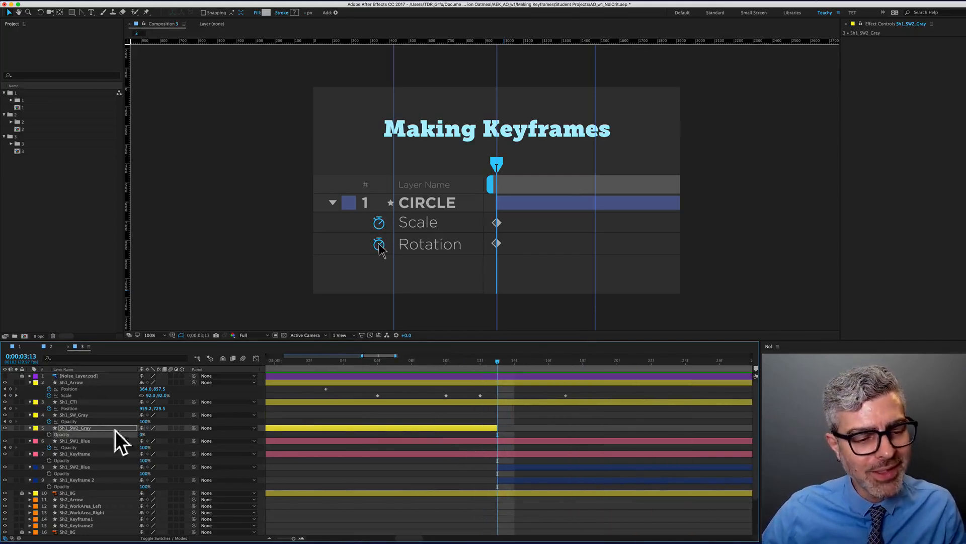
left_click_drag(141, 435, 251, 434)
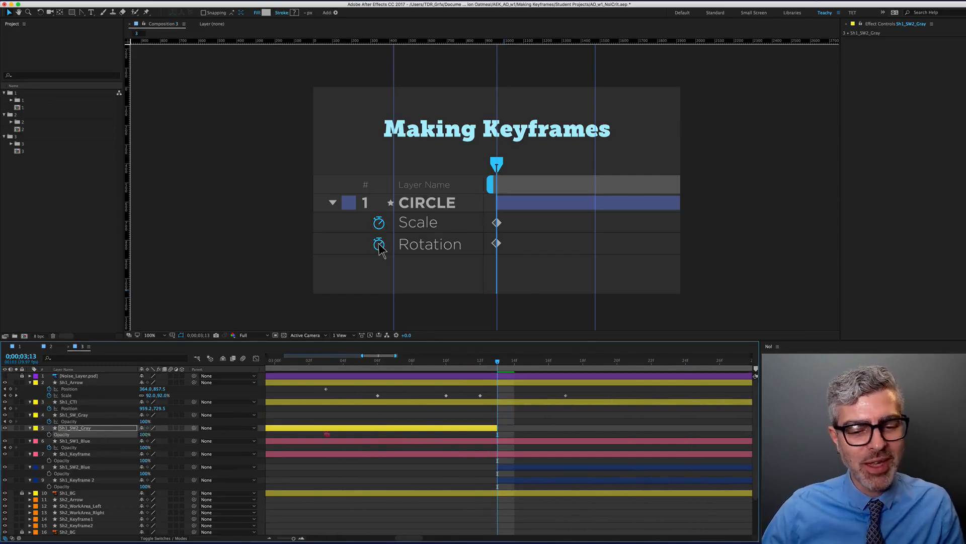
left_click(464, 518)
scroll(469, 461, "down", 4)
Preview the animation, set the work area to start at the beginning, and replay it
key("alt+0")
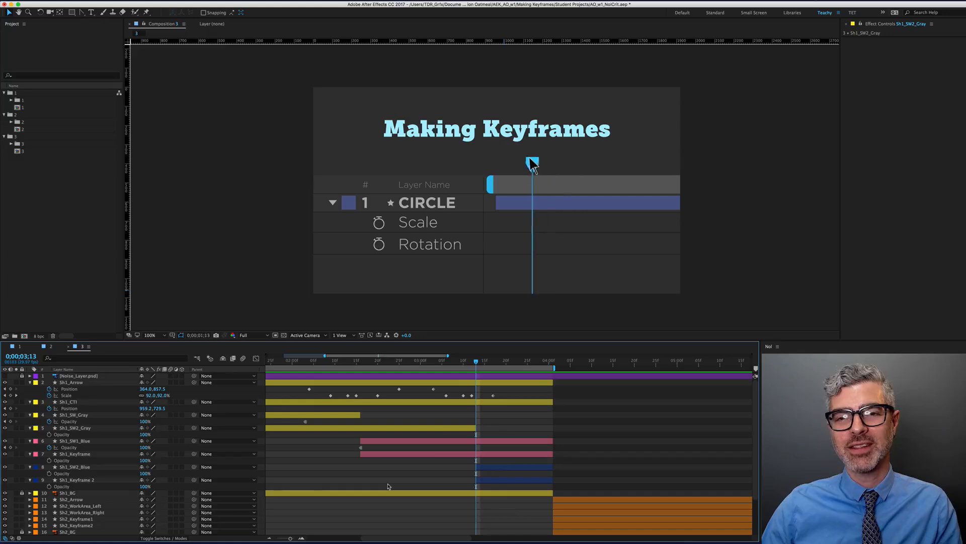
key("space")
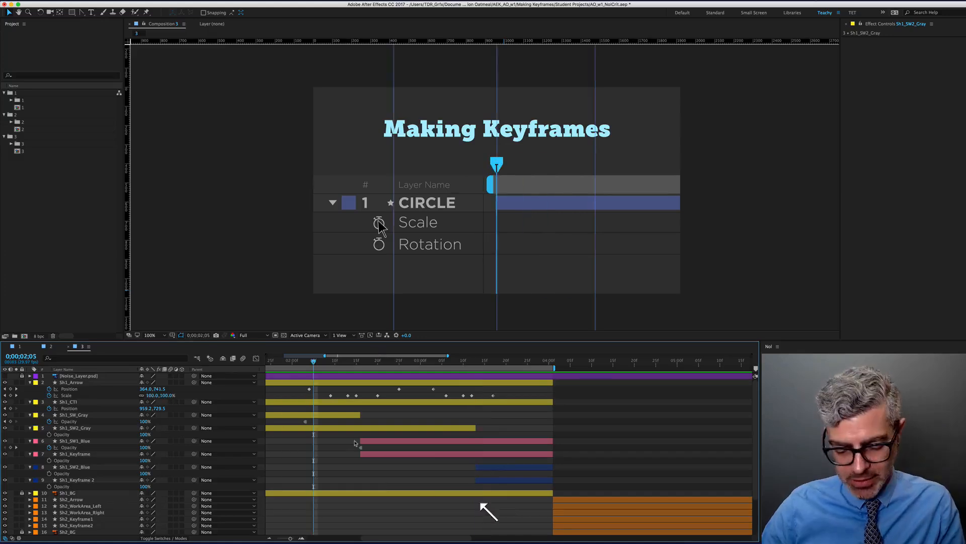
key("Home")
key("b")
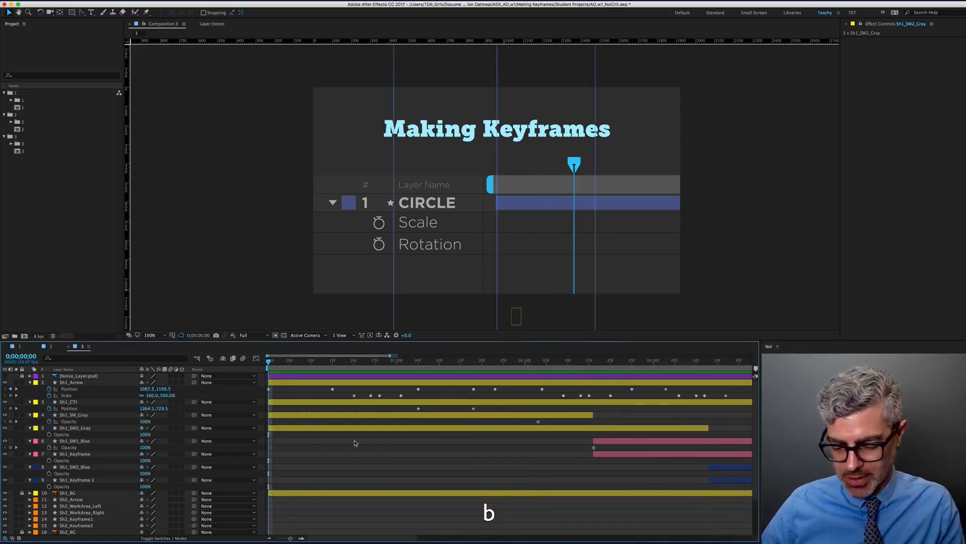
key("KP_0")
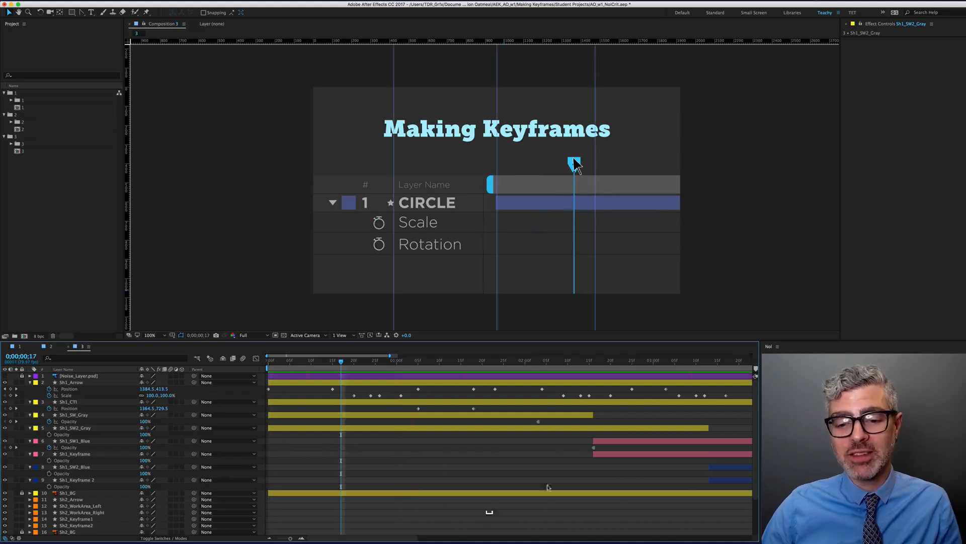
Move the playhead to 0;00;03;20 and select the arrow's Position keyframe
scroll(565, 440, "down", 3, "alt")
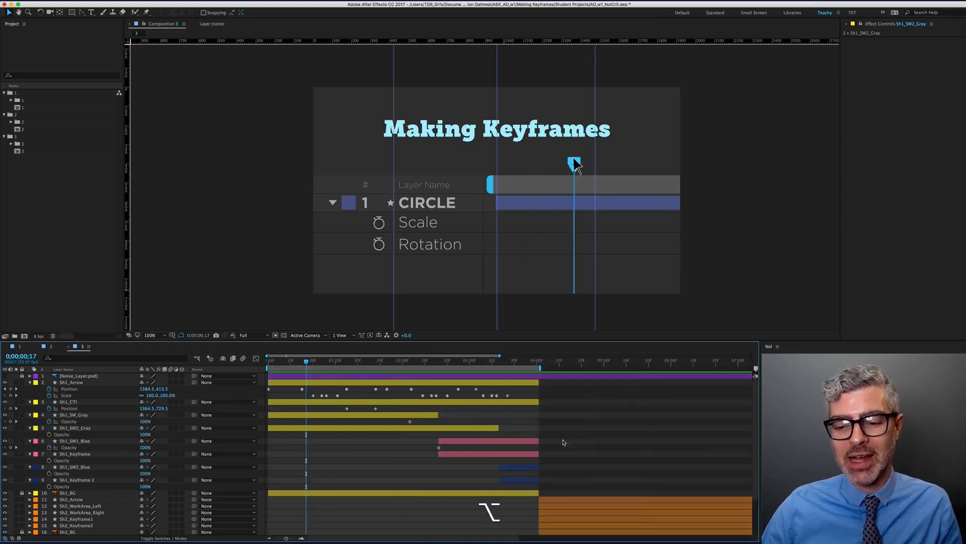
left_click(499, 367)
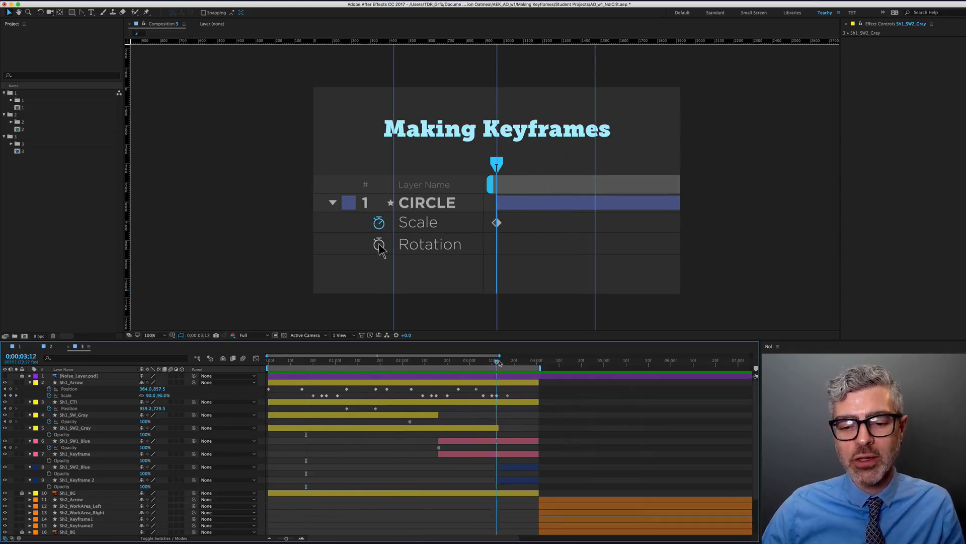
left_click(508, 366, "shift")
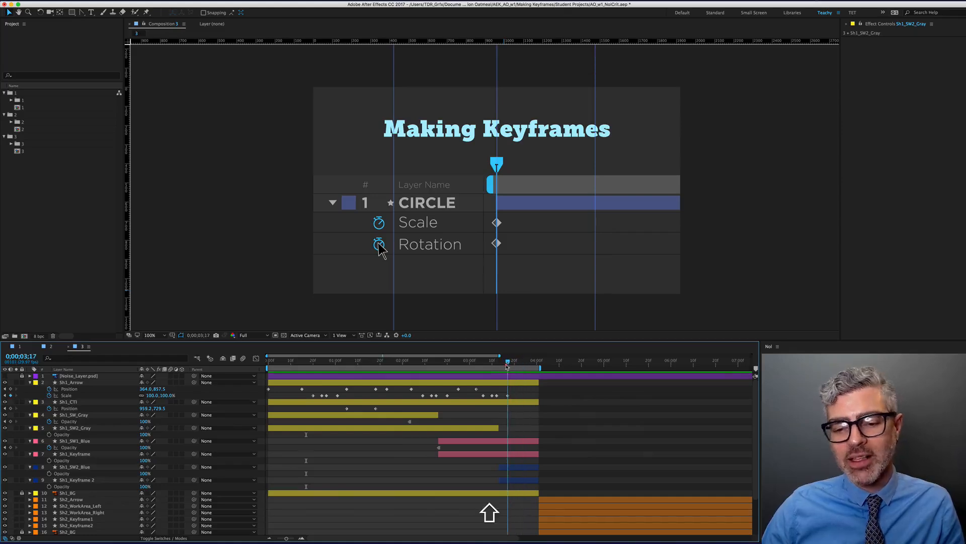
key("Page_Down")
key("Page_Down")
key("Page_Down")
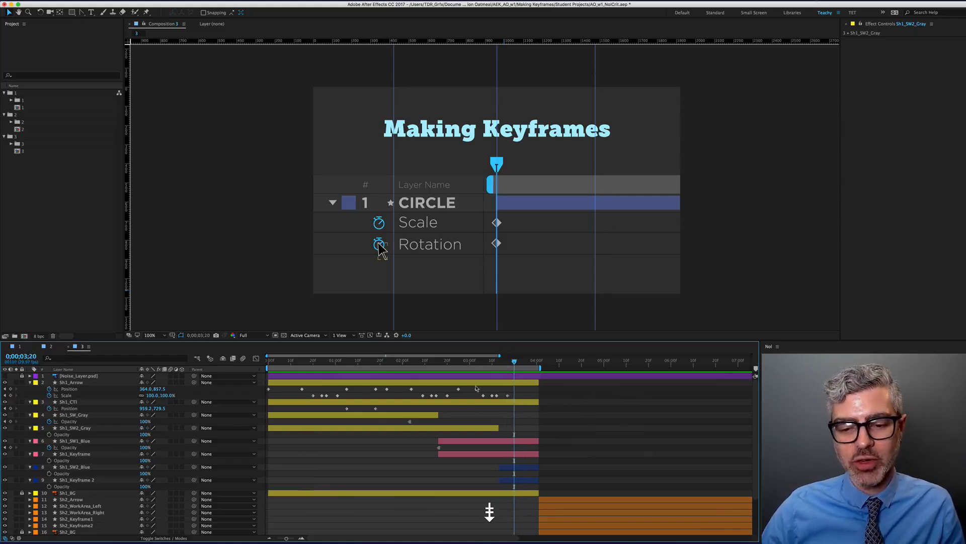
left_click(476, 389)
Paste the arrow's Position keyframe at 0;00;03;20, then drag it off the lower right at 0;00;04;00 and preview
key("super+c")
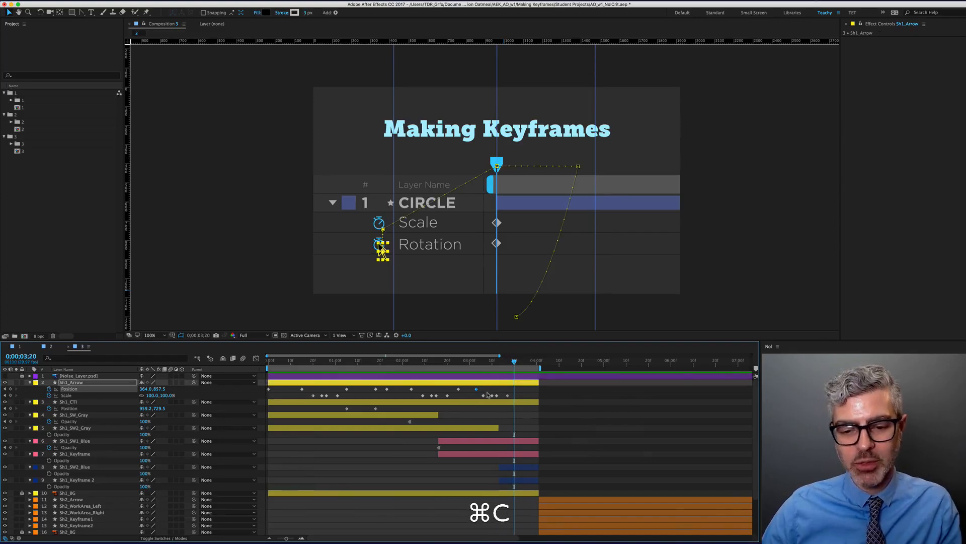
key("super+v")
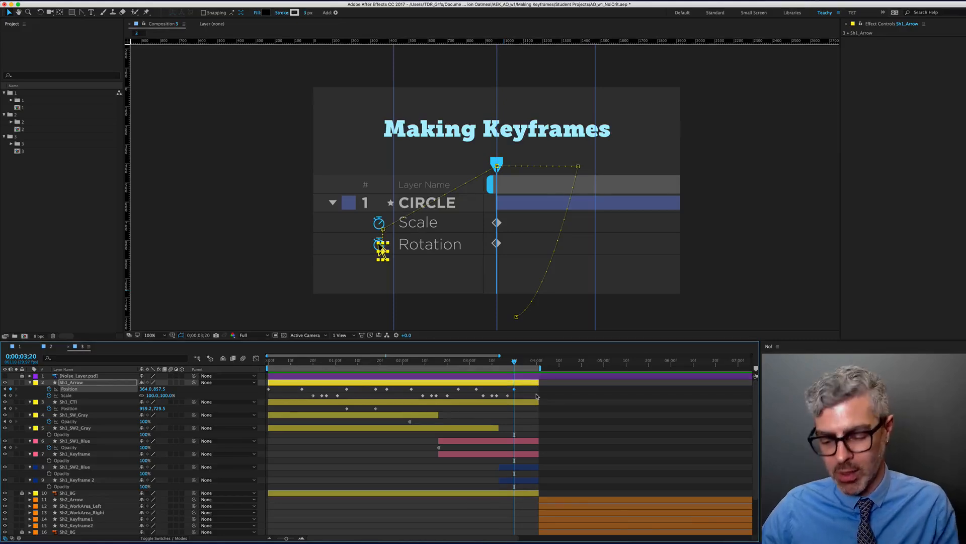
key("shift+Page_Down")
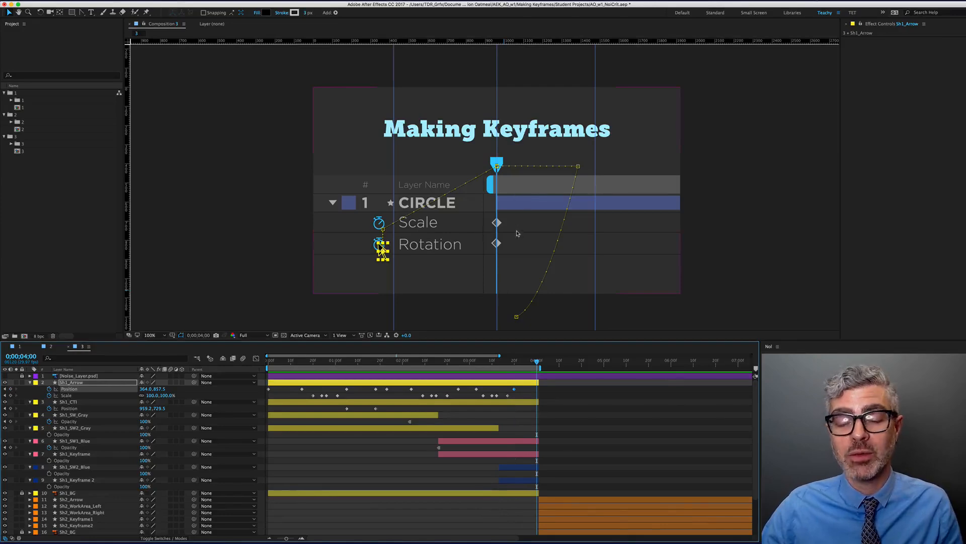
key("Return")
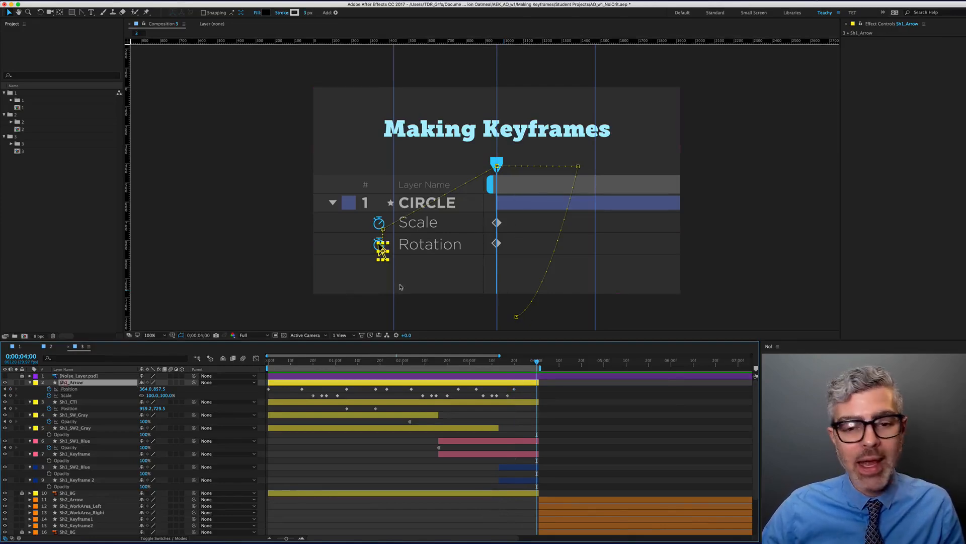
left_click(382, 251)
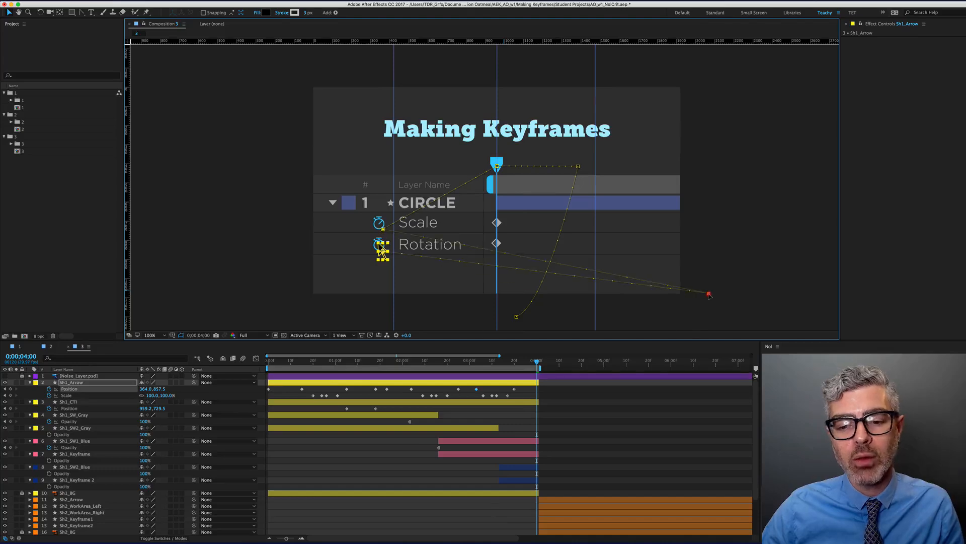
key("super+z")
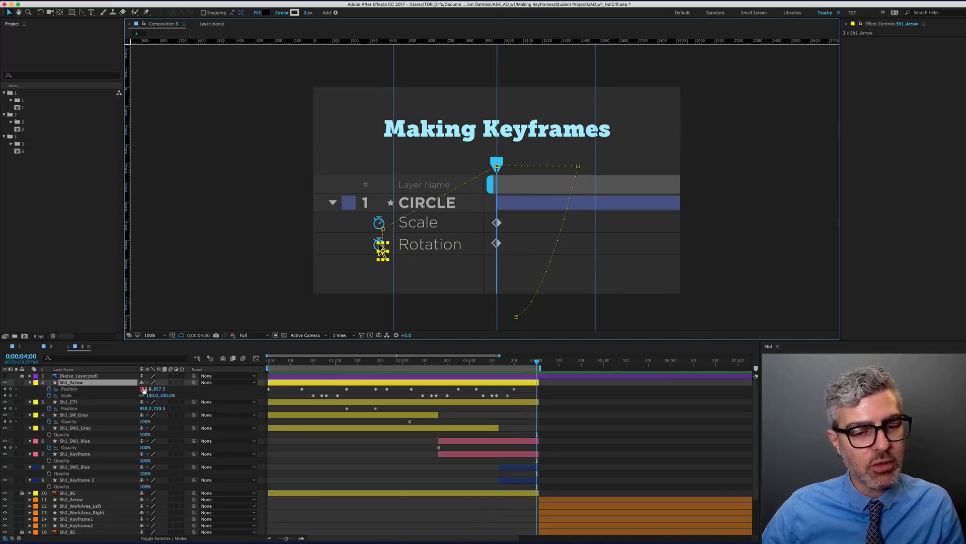
left_click_drag(382, 251, 708, 287)
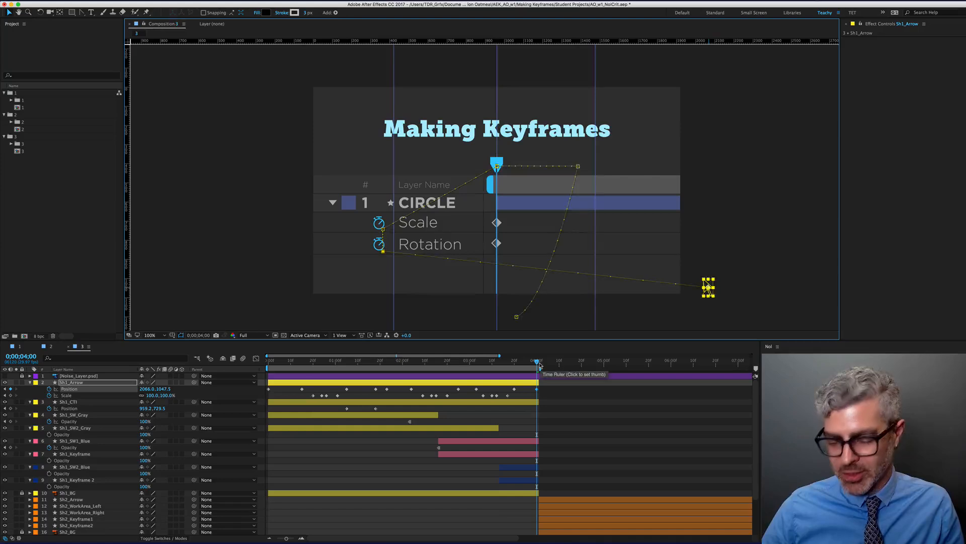
key("space")
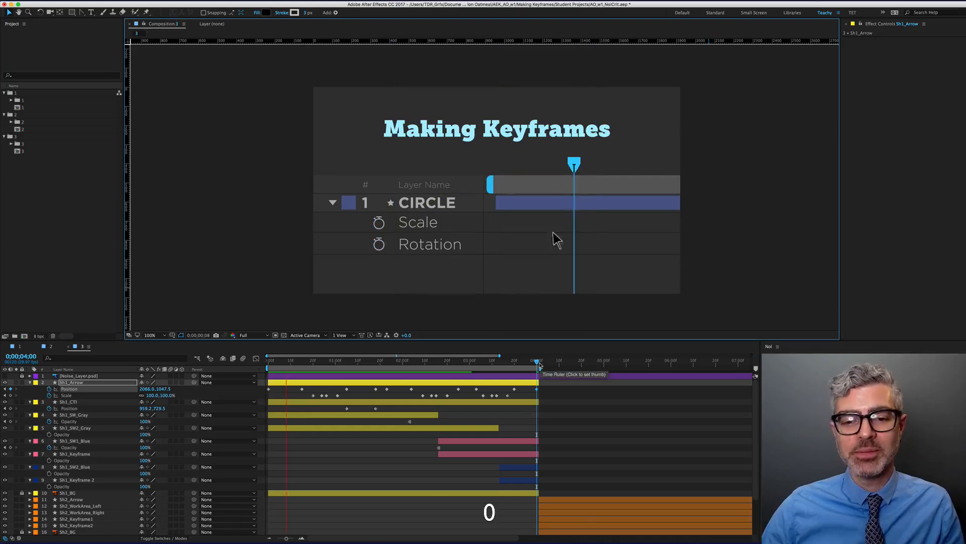
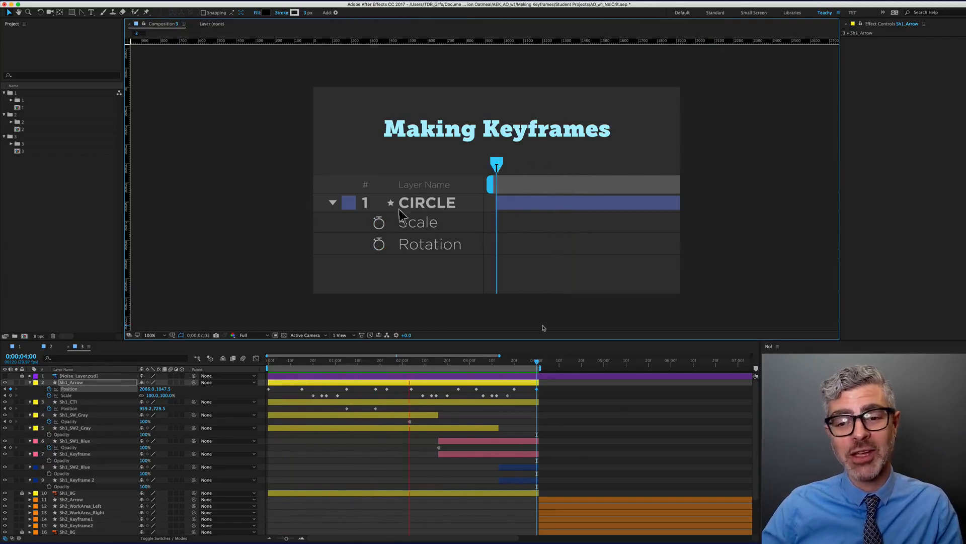
Zoom the timeline out and scrub to about 0;00;05;07, the 'Setting the Work Area' shot
scroll(545, 440, "down", 2)
scroll(545, 440, "down", 1)
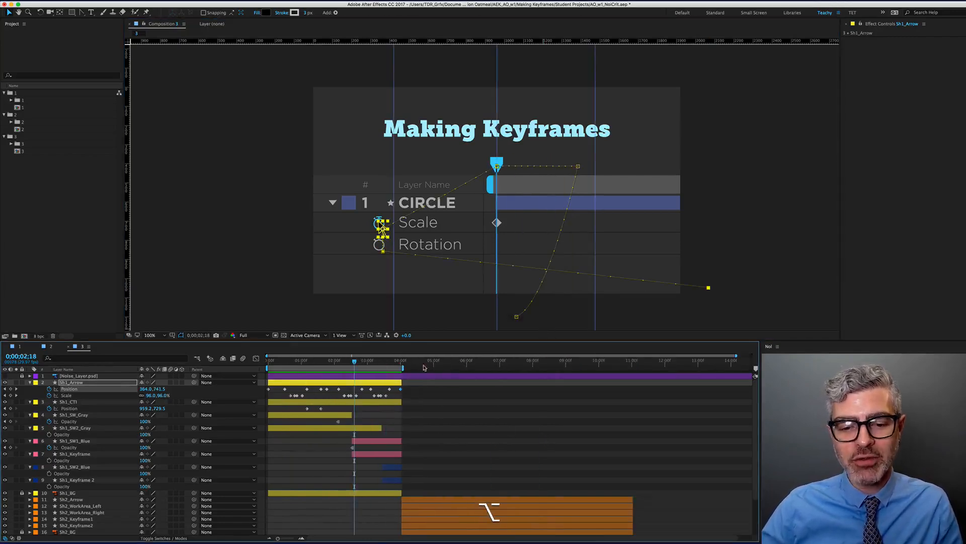
mouse_move(431, 363)
left_mouse_down()
mouse_move(442, 367)
mouse_move(400, 367)
mouse_move(437, 367)
left_mouse_up()
Reveal the Position keyframes of the Sh2_Arrow and Sh2_Keyframe2 layers
scroll(463, 441, "down", 3)
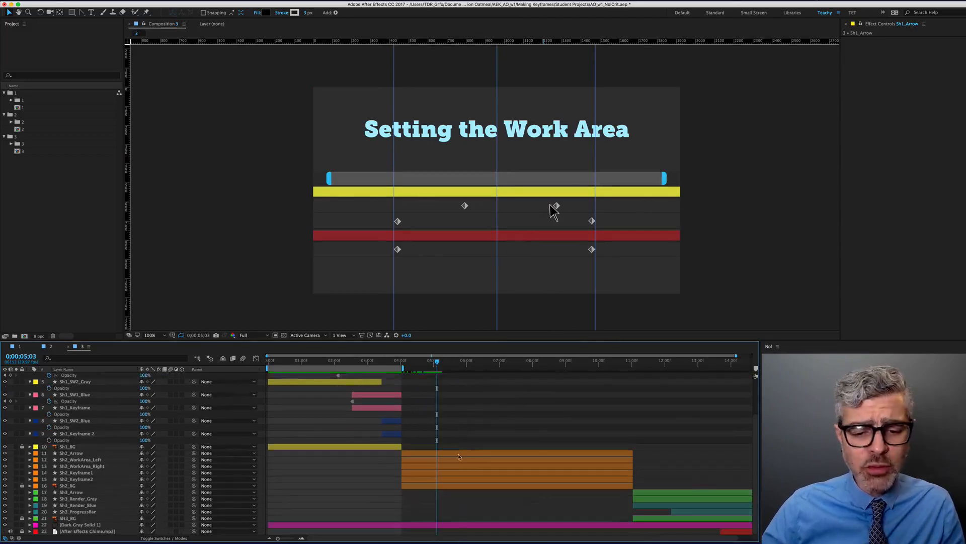
left_click(83, 455)
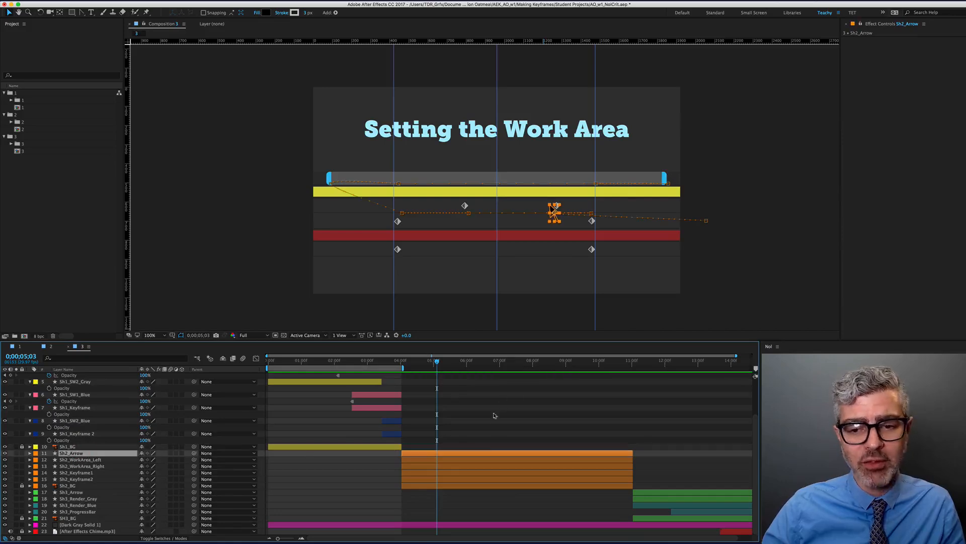
key("u")
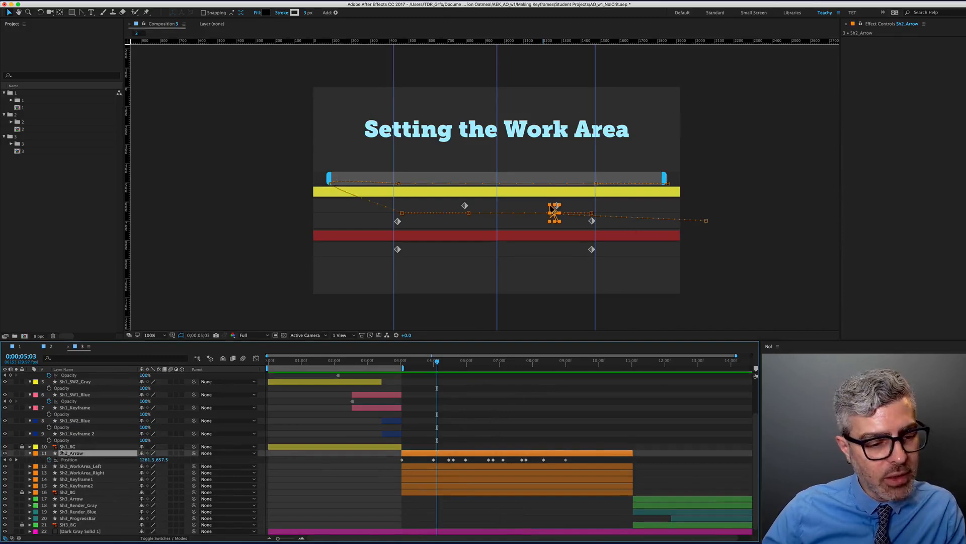
left_click(78, 479)
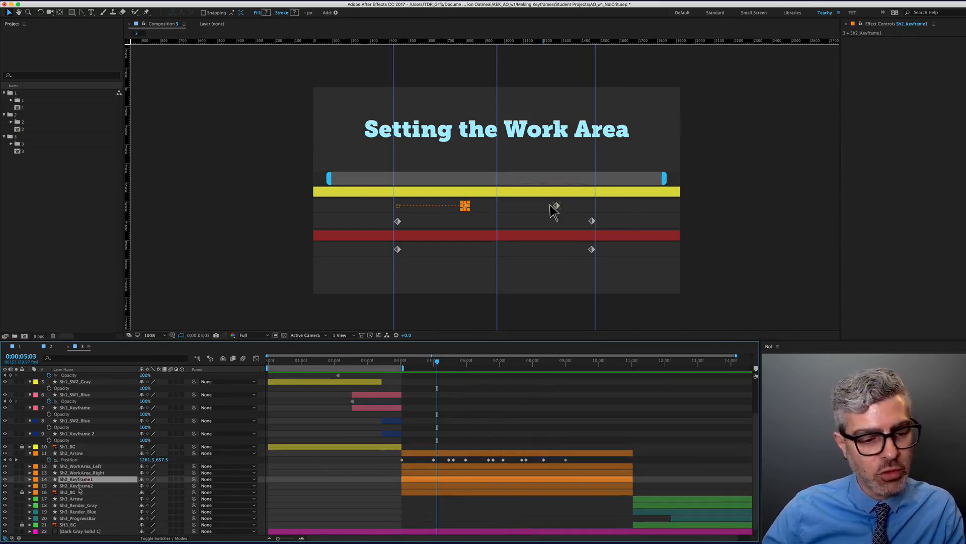
left_click(78, 485)
key("u")
scroll(446, 479, "up", 5)
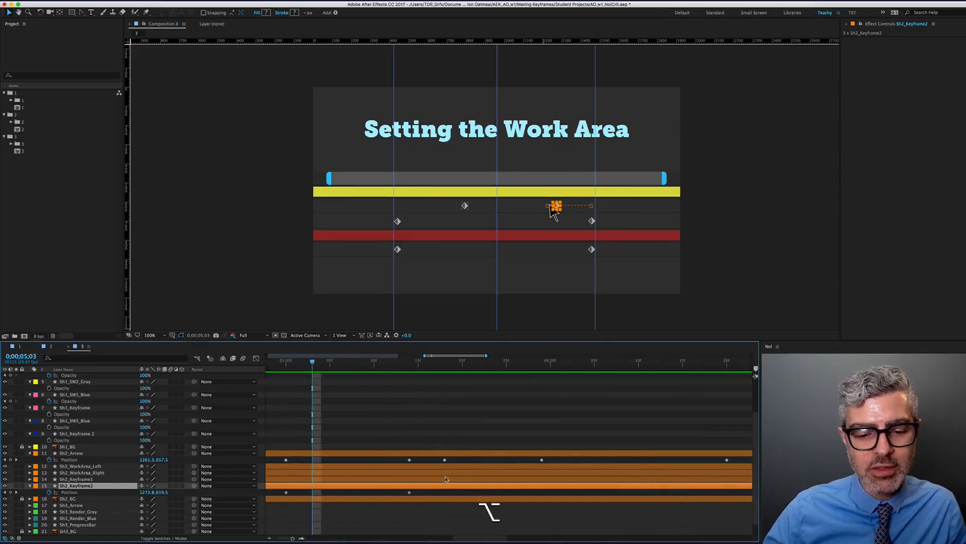
left_click_drag(359, 463, 523, 403)
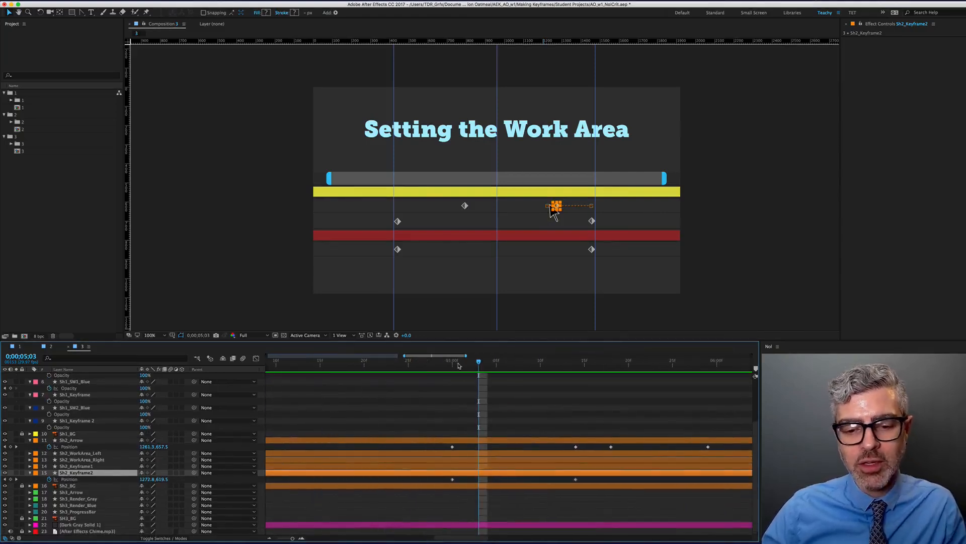
Find the frame around 0;00;05;00 and scrub through the arrow's motion
left_click_drag(459, 366, 452, 366)
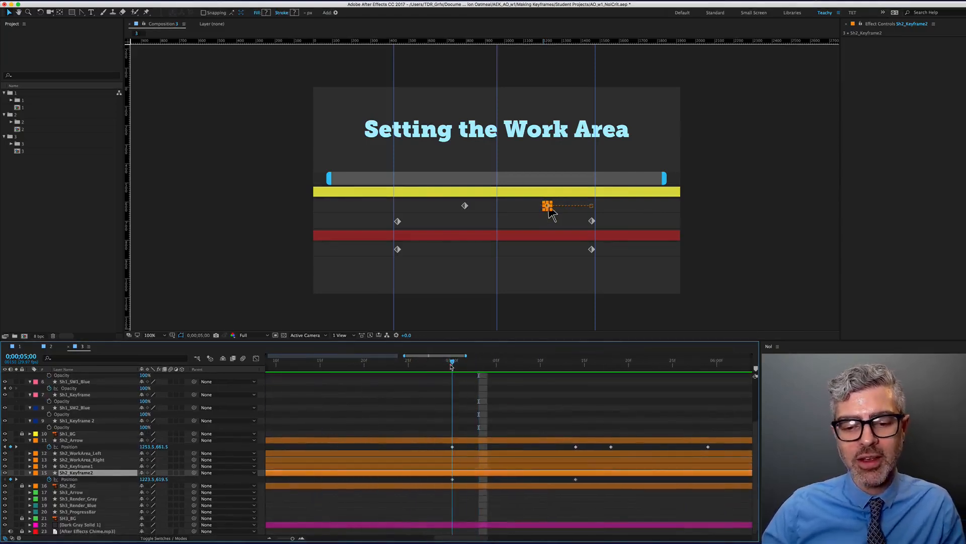
left_click(487, 497)
key("Page_Down")
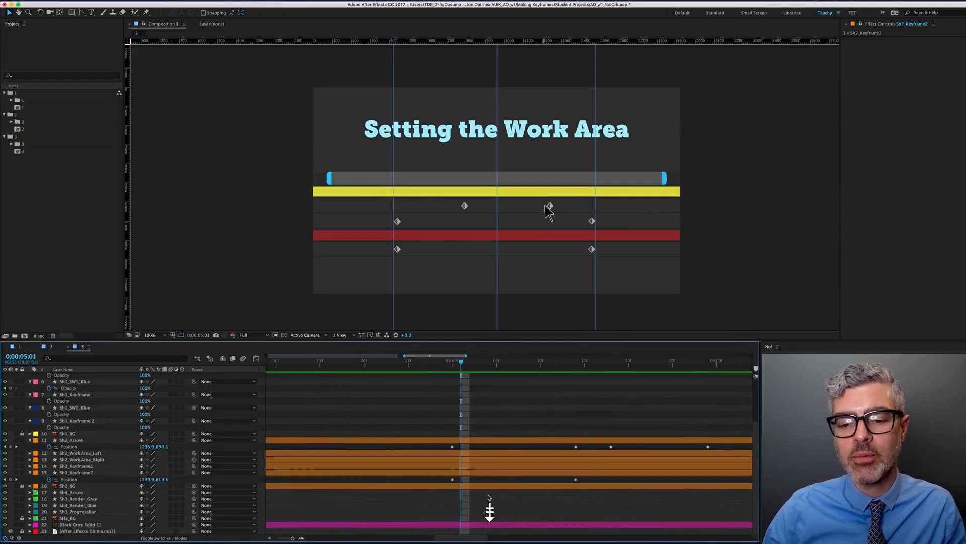
key("Page_Up")
key("Page_Up")
key("Page_Up")
key("Page_Up")
key("Page_Up")
key("Page_Down")
key("Page_Down")
key("Page_Down")
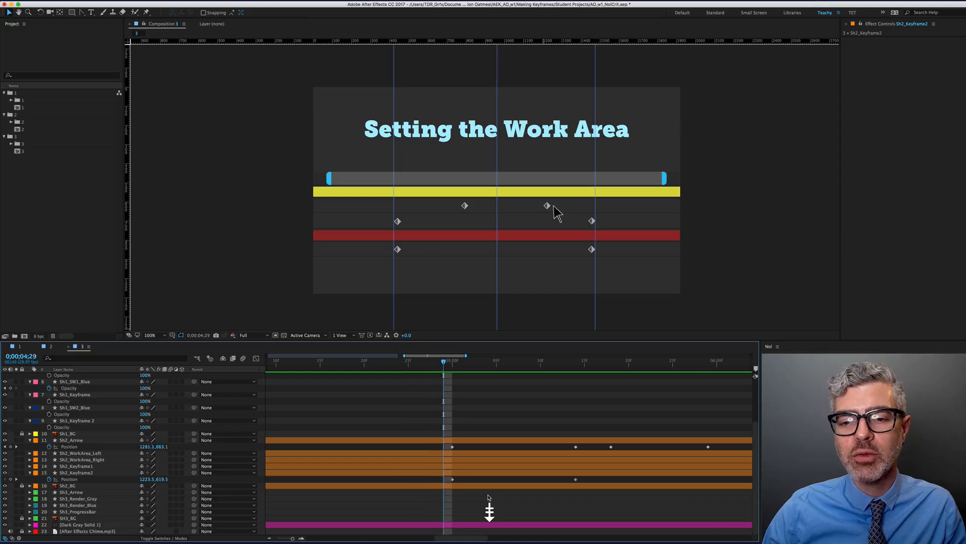
key("Page_Down")
key("Page_Down")
key("Page_Up")
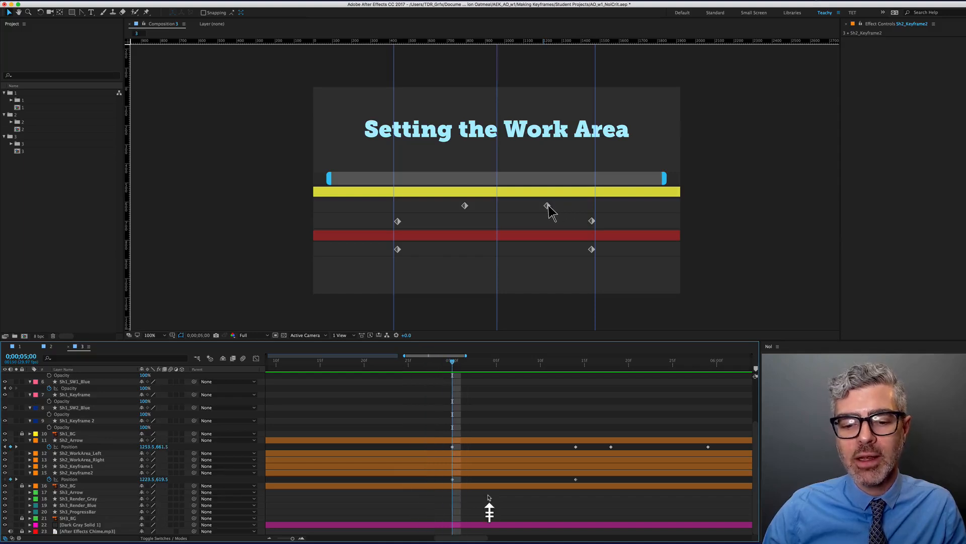
scroll(473, 493, "down", 5, "alt")
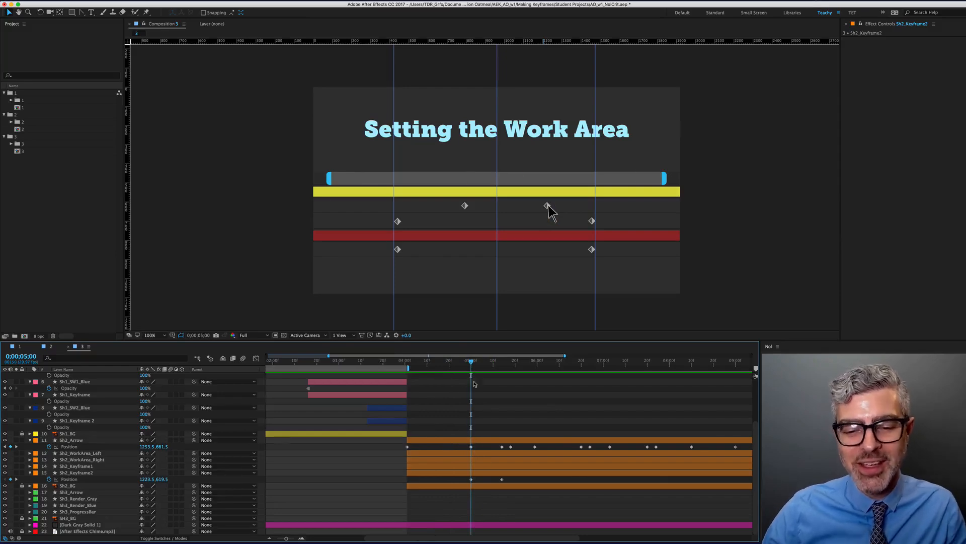
scroll(469, 447, "up", 5, "alt")
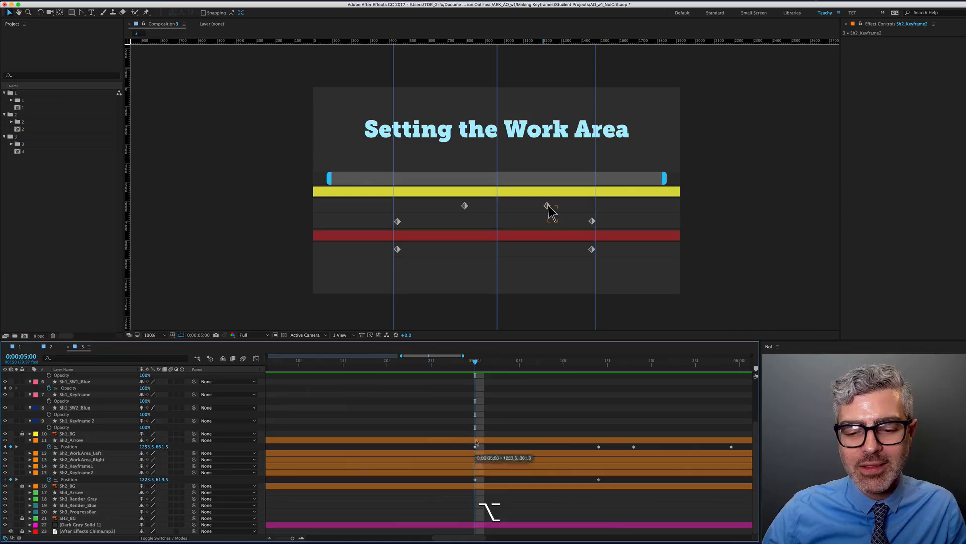
left_click_drag(475, 360, 290, 360)
left_click_drag(364, 381, 502, 405)
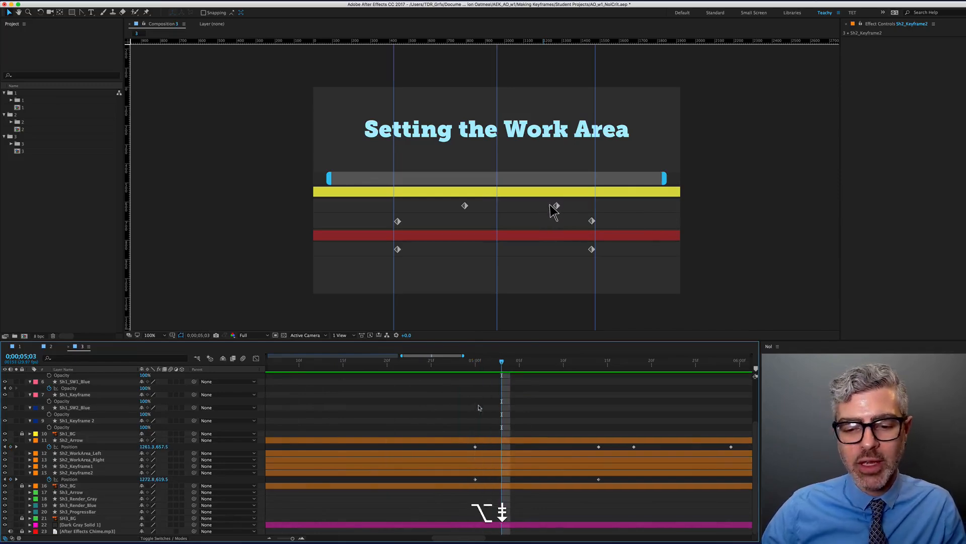
scroll(478, 443, "down", 3)
Copy-paste Sh2_Arrow's Position keyframe and move Sh2_Keyframe2's Position keyframe to 0;00;05;03
left_click(477, 446)
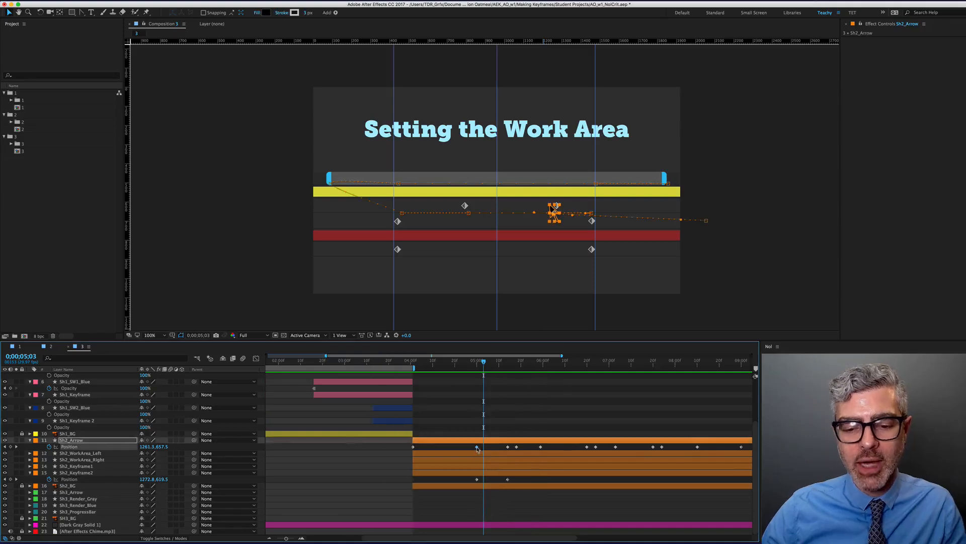
key("super+c")
key("super+v")
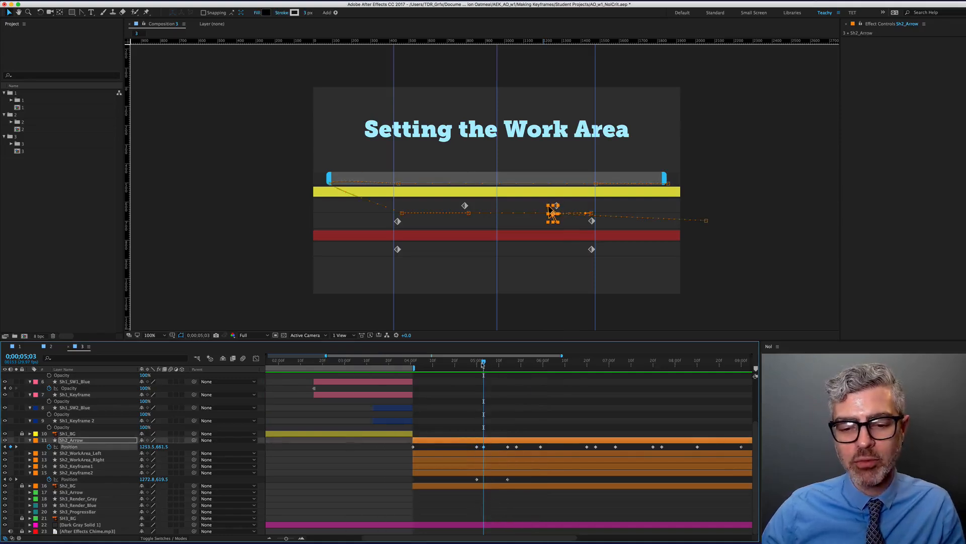
mouse_move(484, 361)
left_mouse_down()
mouse_move(463, 362)
mouse_move(483, 362)
left_mouse_up()
scroll(484, 446, "up", 3)
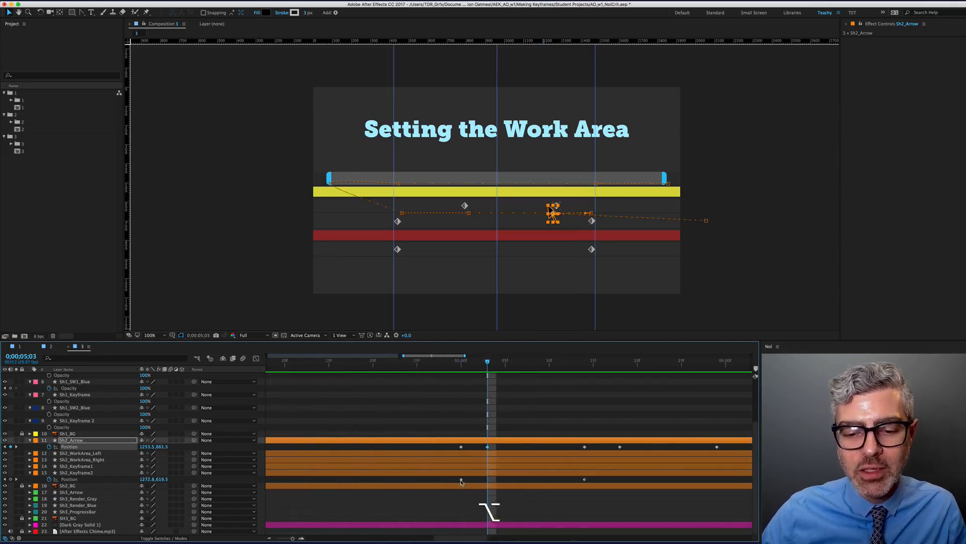
left_click_drag(461, 479, 487, 486)
scroll(481, 468, "down", 5)
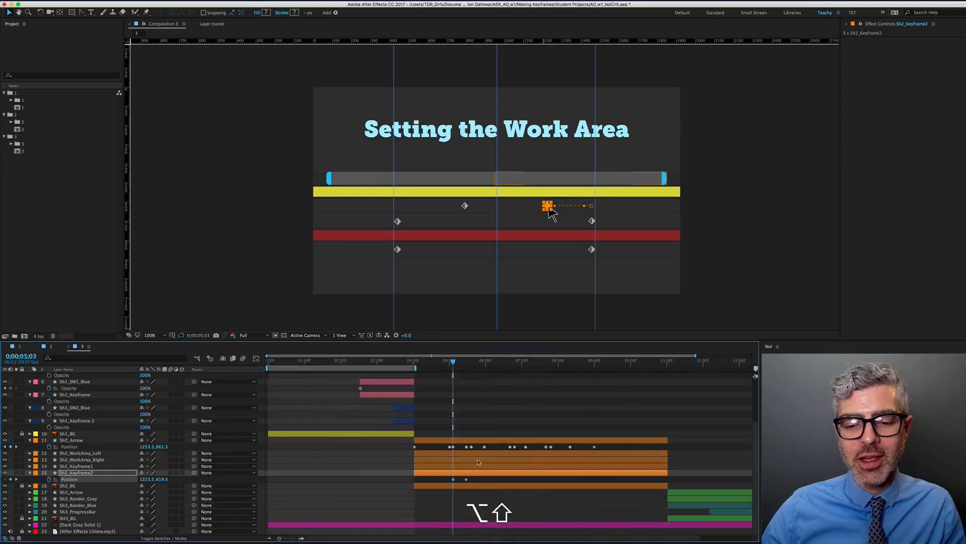
Limit the work area to the selected layer, preview, and shift both layers' Position keyframes earlier
key("alt+super+b")
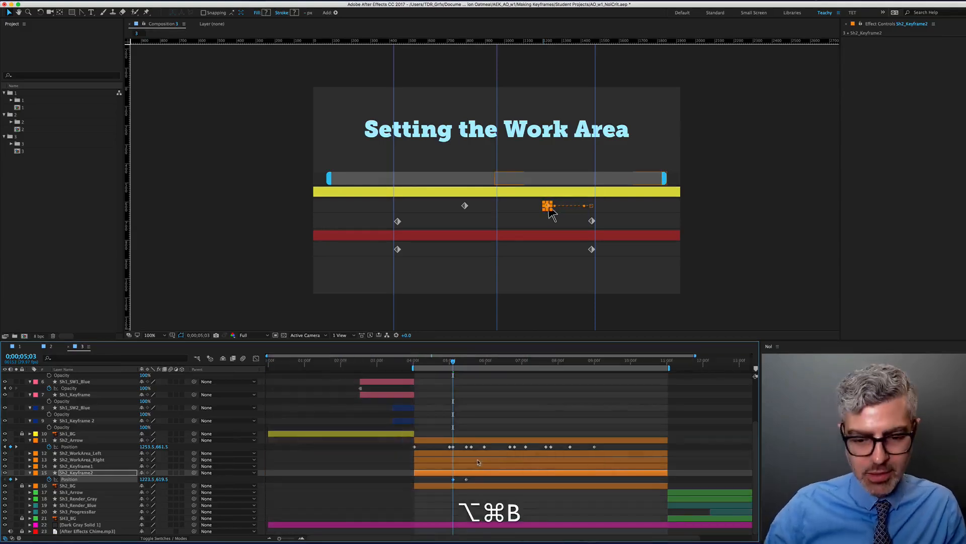
key("alt+super+0")
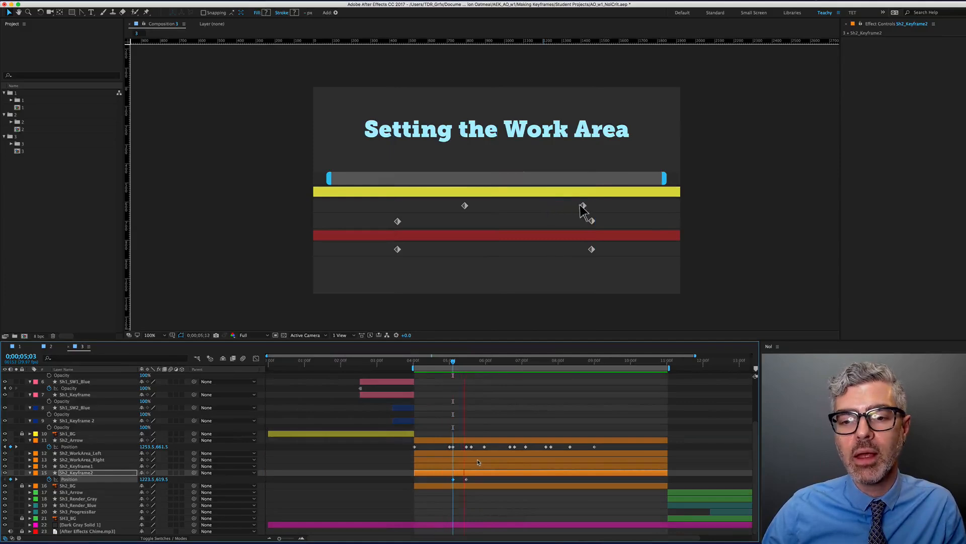
scroll(477, 457, "up", 6)
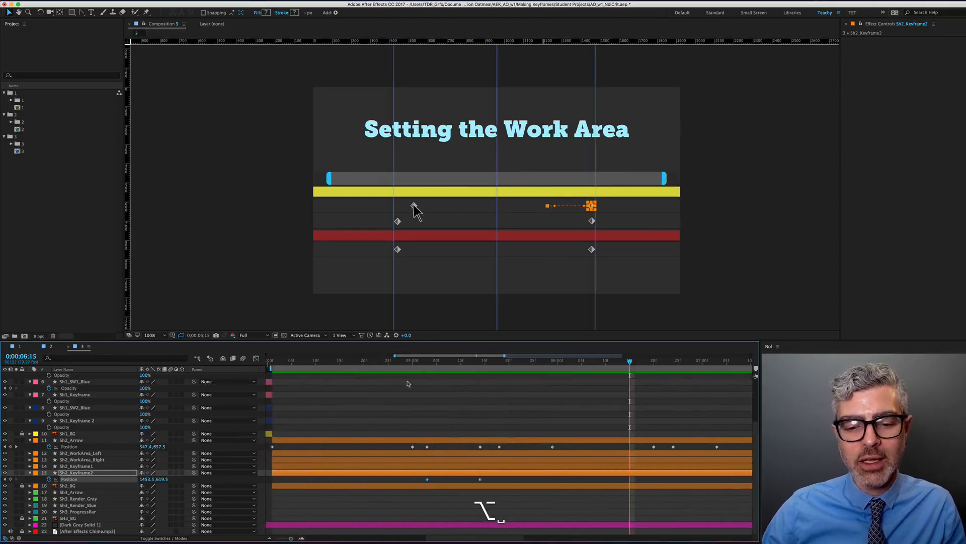
left_click(432, 363)
left_click_drag(434, 366, 443, 366)
scroll(395, 446, "down", 5)
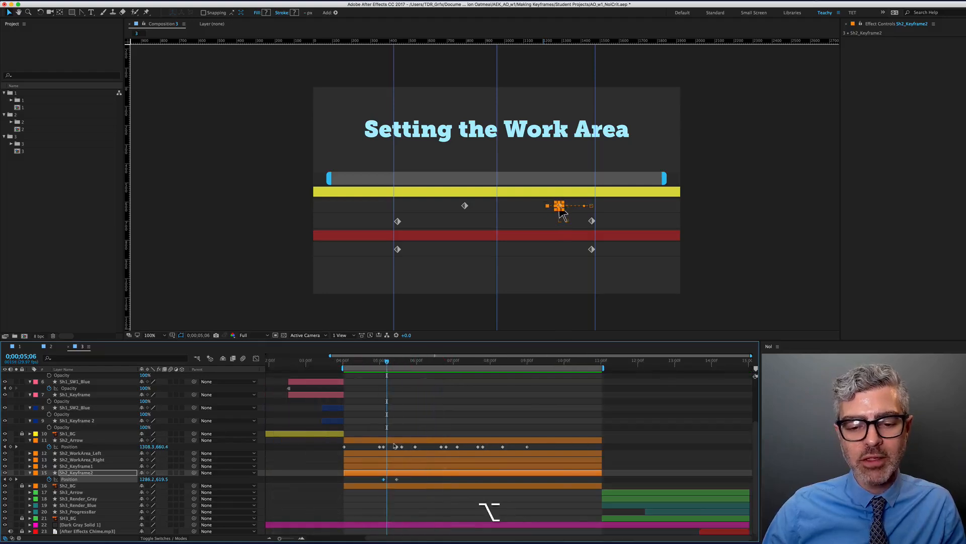
left_click_drag(375, 447, 399, 487)
left_click_drag(398, 448, 386, 448)
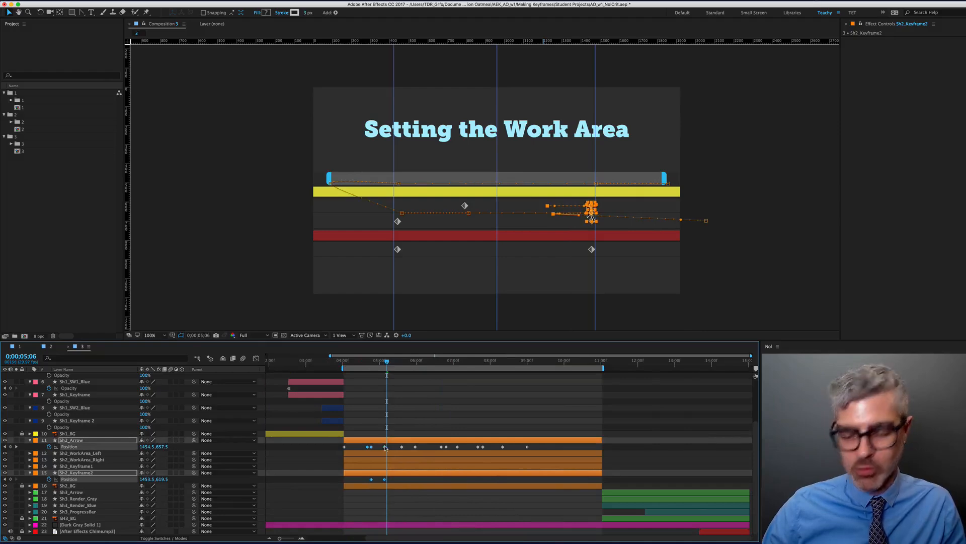
Preview, snap the time to the Position keyframe, deselect layers, and zoom the composition to 200%
key("space")
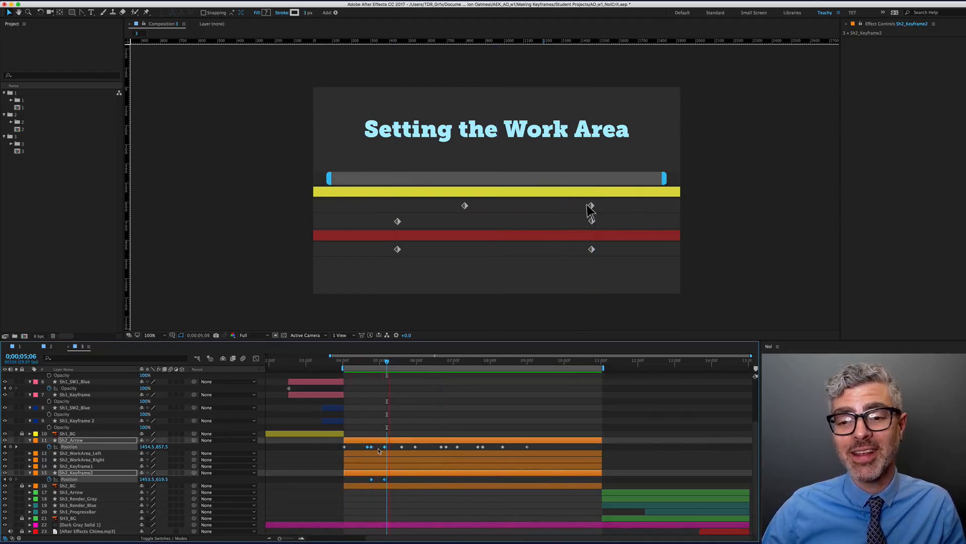
key("space")
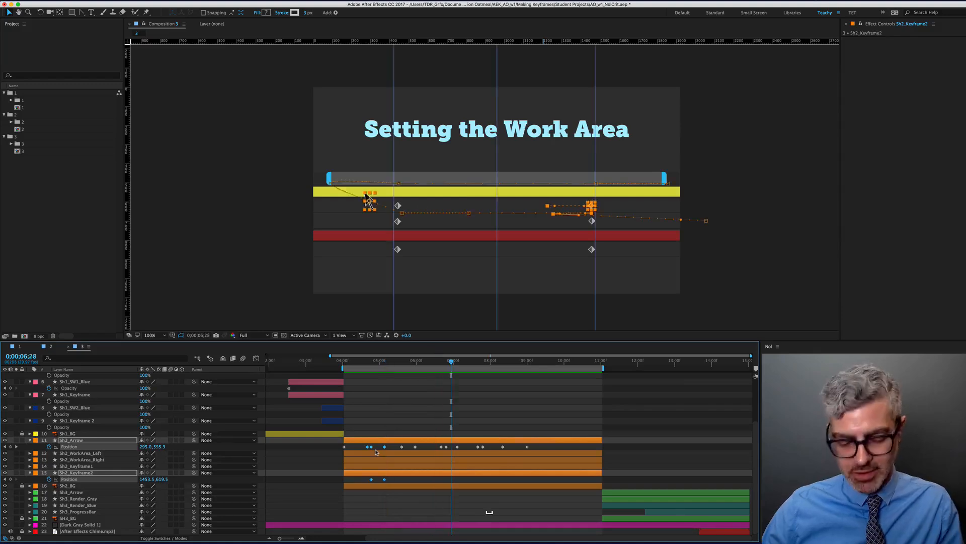
key("KP_0")
key("space")
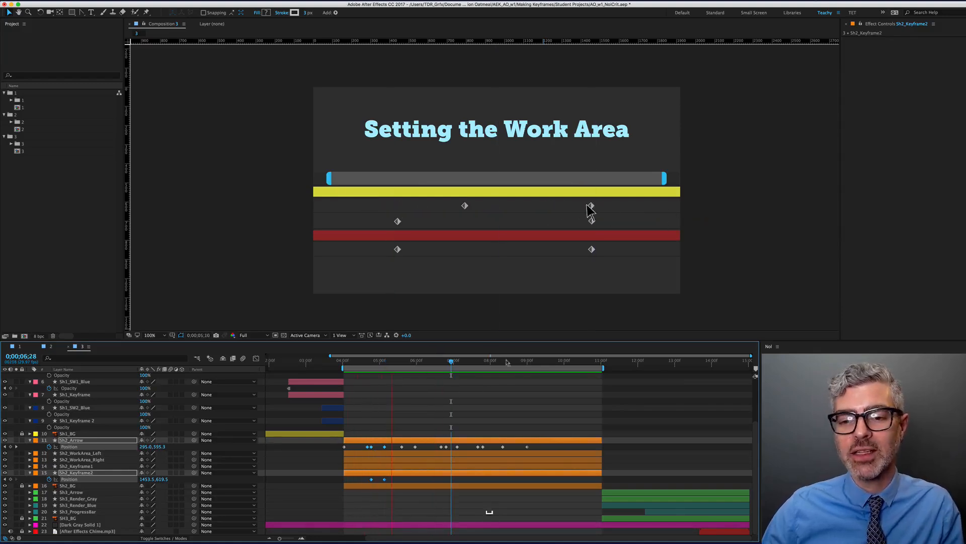
left_click_drag(393, 361, 385, 364)
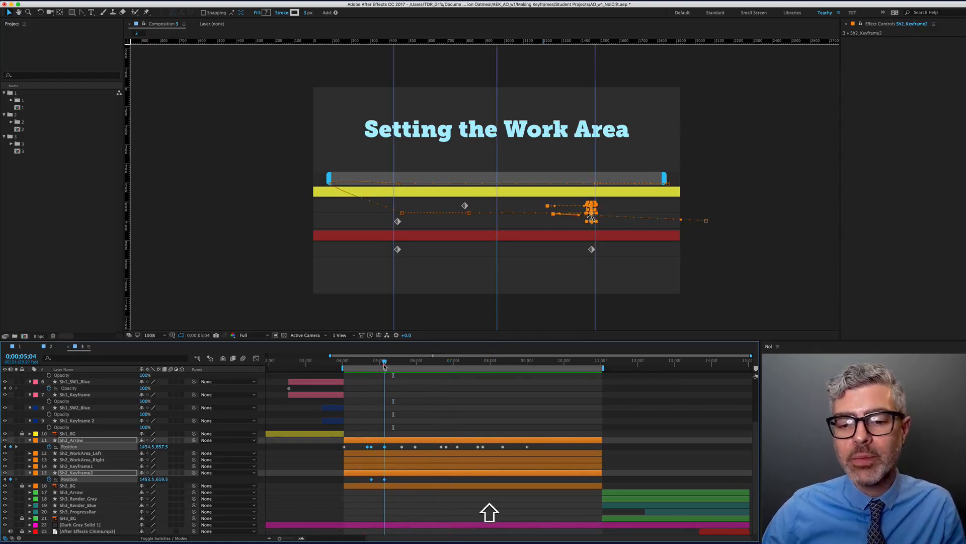
left_click(627, 264)
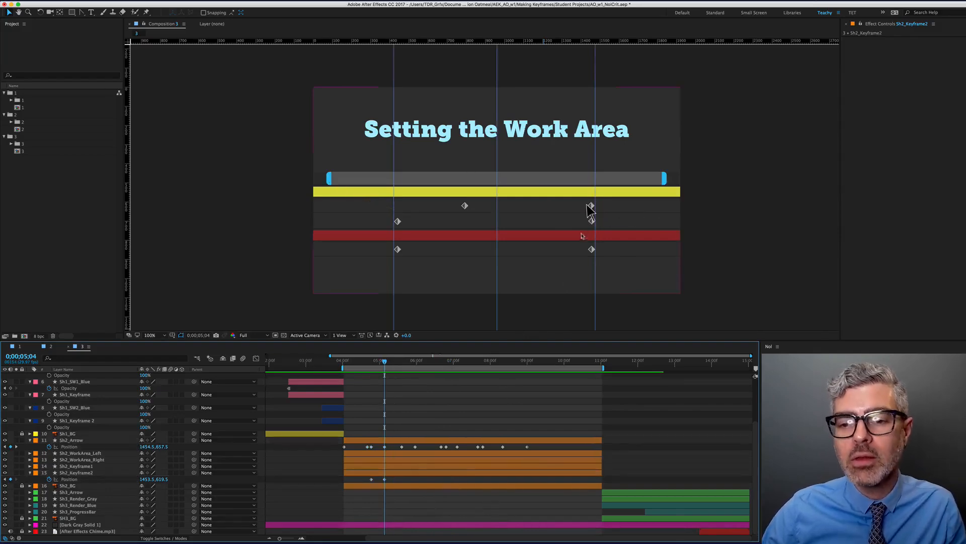
key("period")
Select the Sh2_Arrow graphic, zoom in and centre it, and return to its 5;04 keyframe
left_click(696, 234)
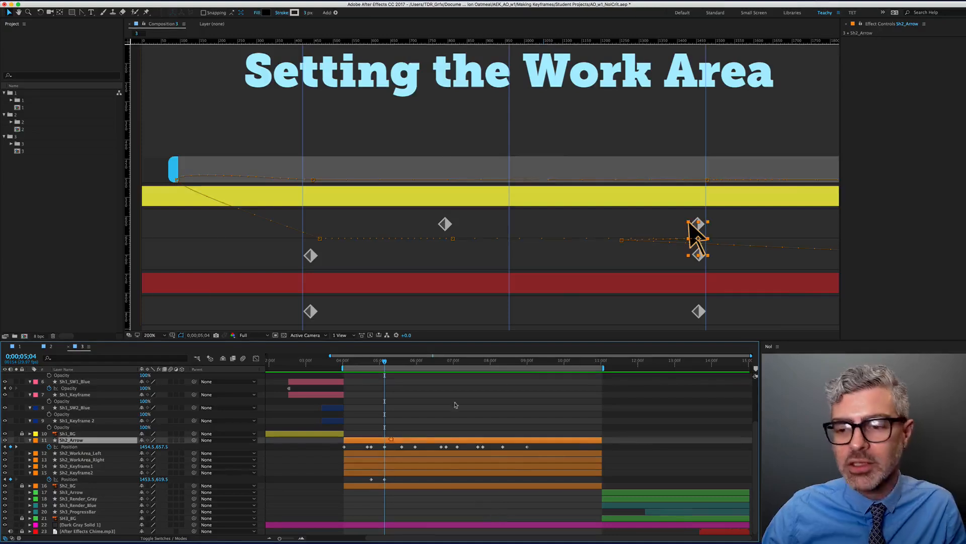
key("j")
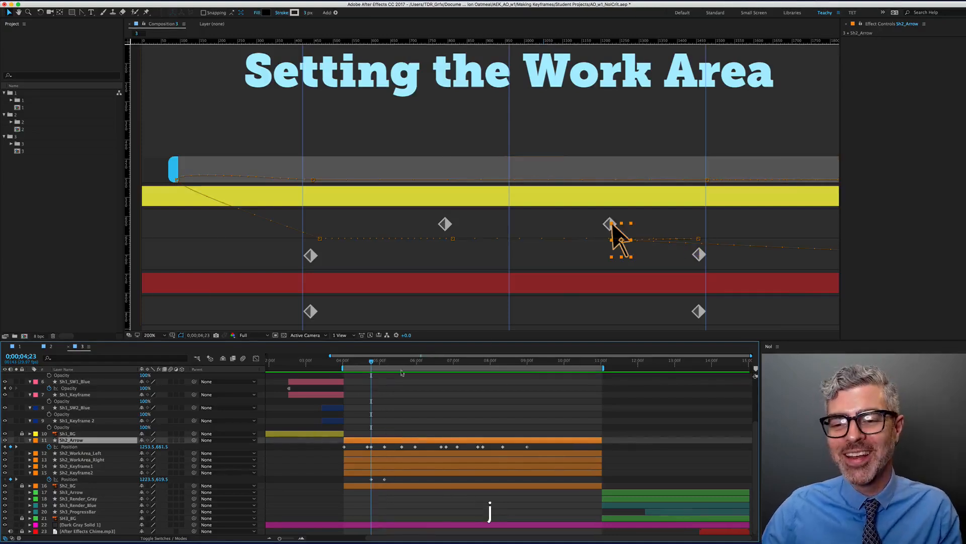
key("period")
left_click_drag(726, 259, 564, 201)
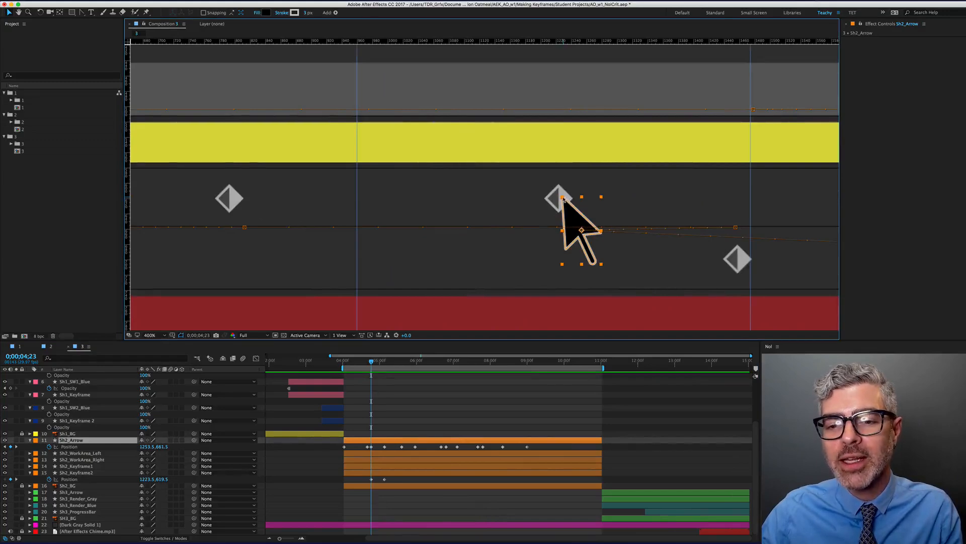
key("k")
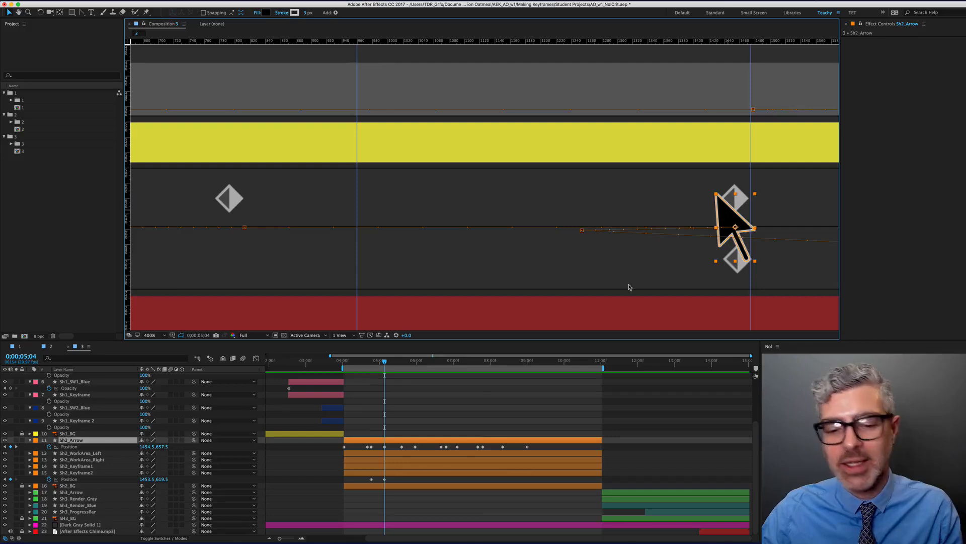
left_click(491, 389)
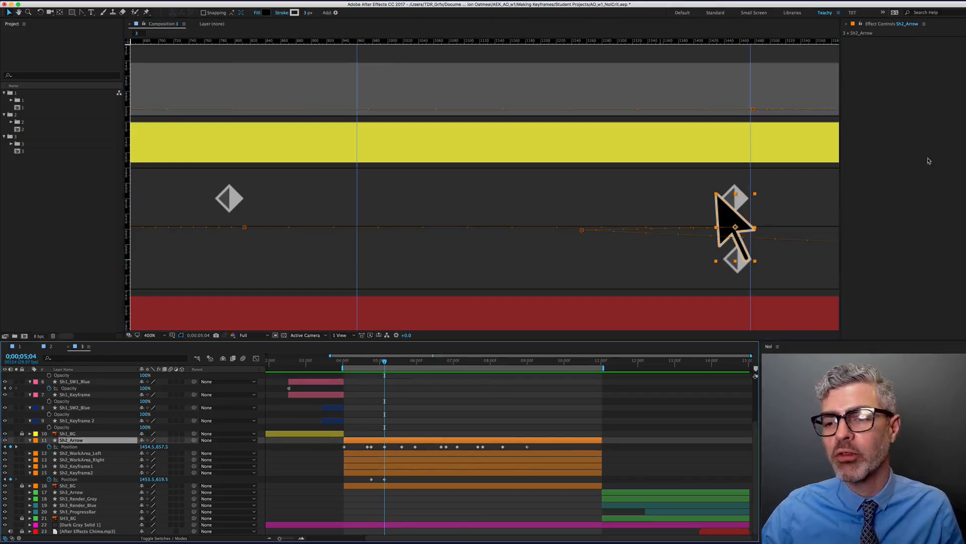
left_click_drag(388, 373, 389, 423)
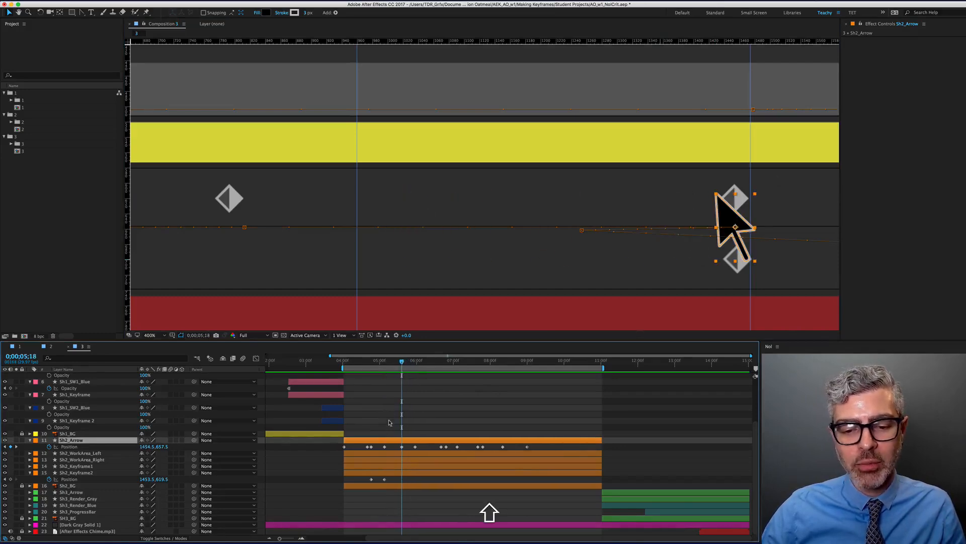
left_click(402, 447)
Move the arrow right to the right-hand diamond, keeping it level, and nudge it slightly further
left_click(385, 447, "shift")
left_click(385, 365)
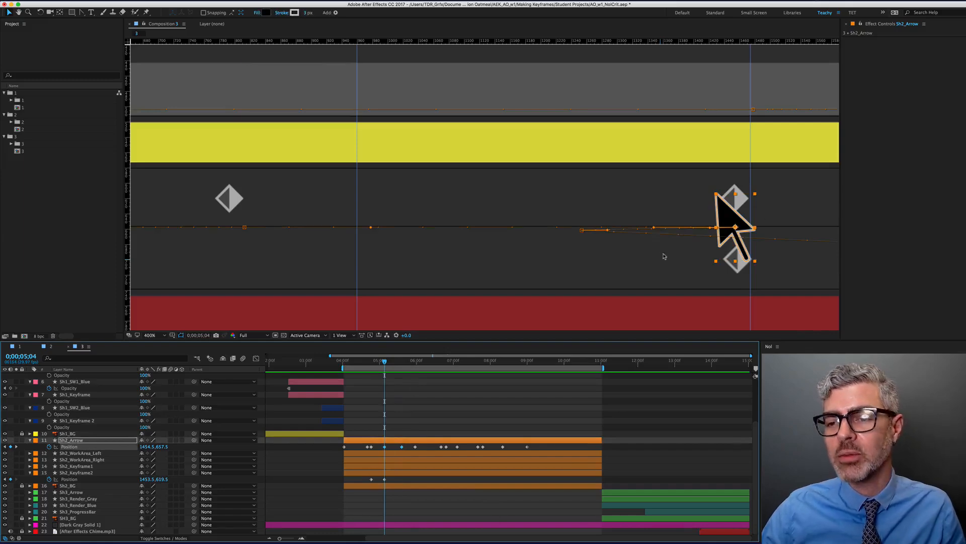
left_click_drag(721, 222, 747, 222)
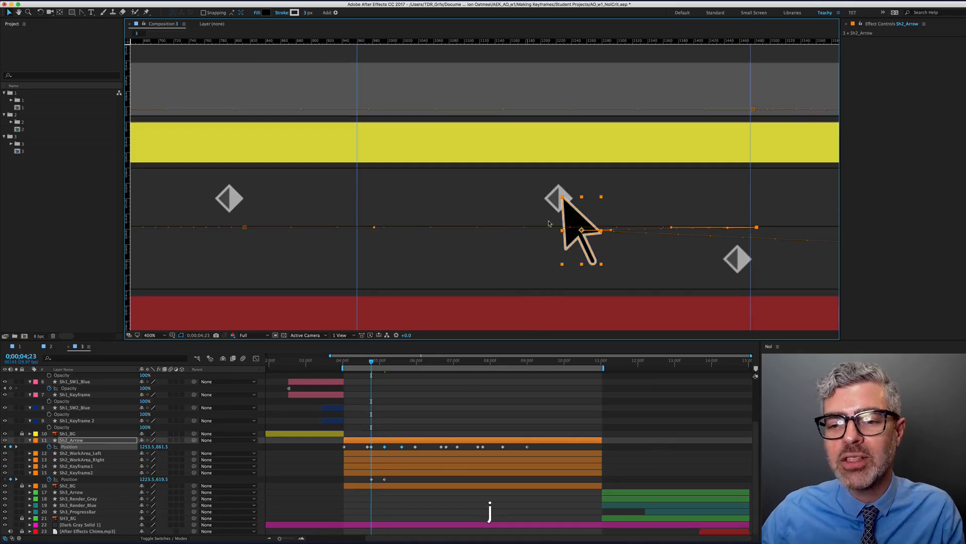
key("k")
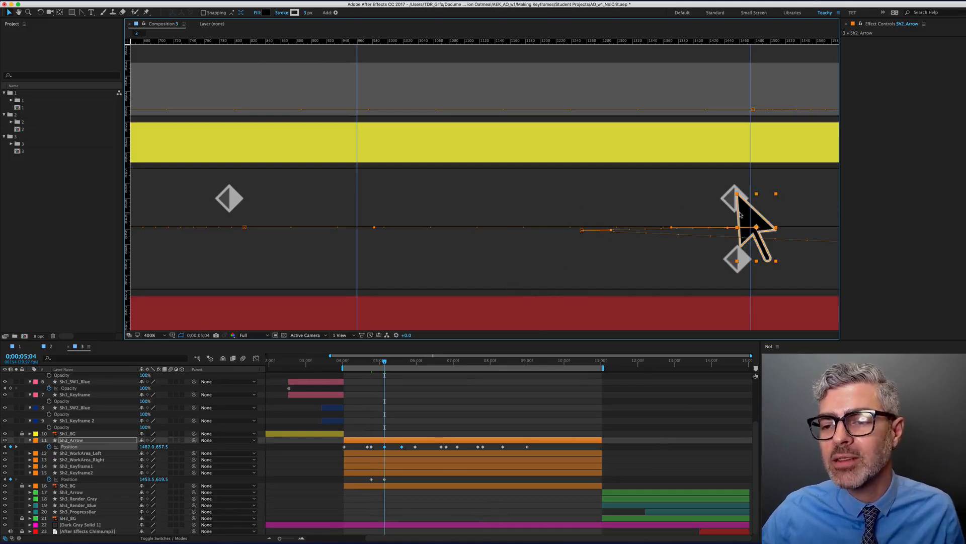
key("Right")
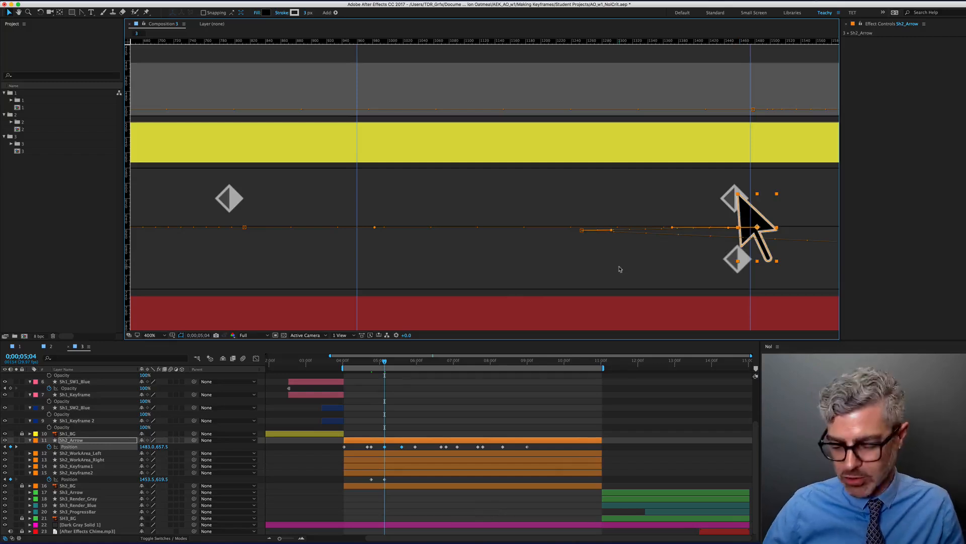
Preview the arrow animation twice, then scrub back to 7;06
key("KP_0")
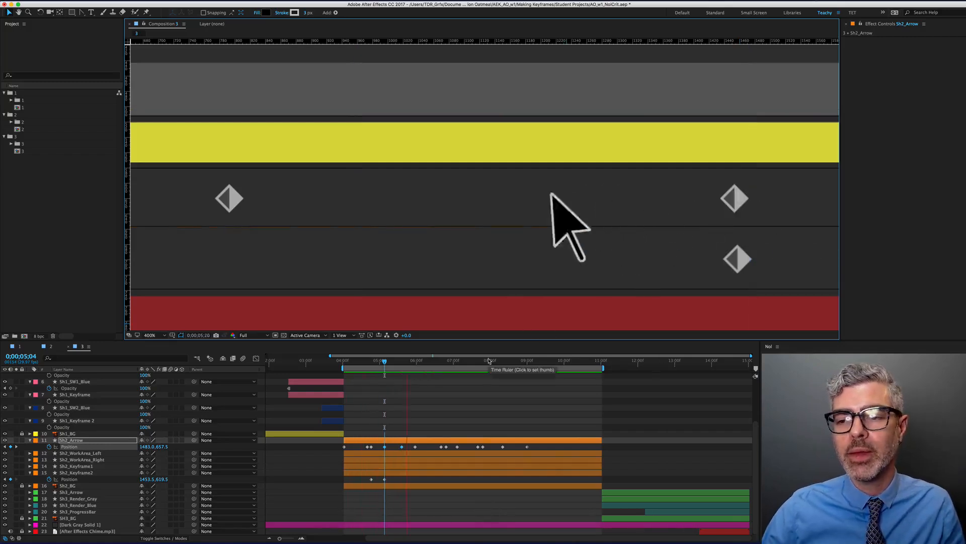
key("space")
scroll(529, 243, "down", 4)
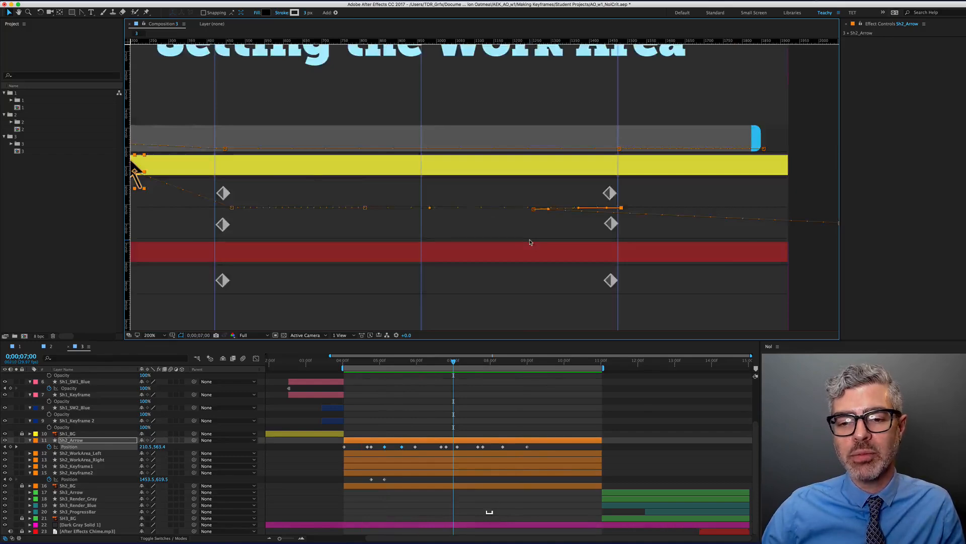
key("KP_0")
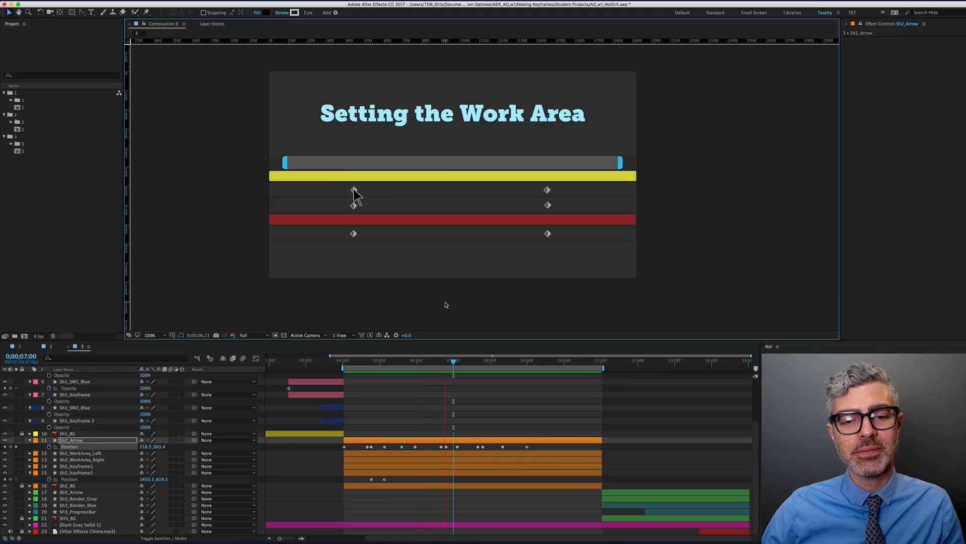
key("space")
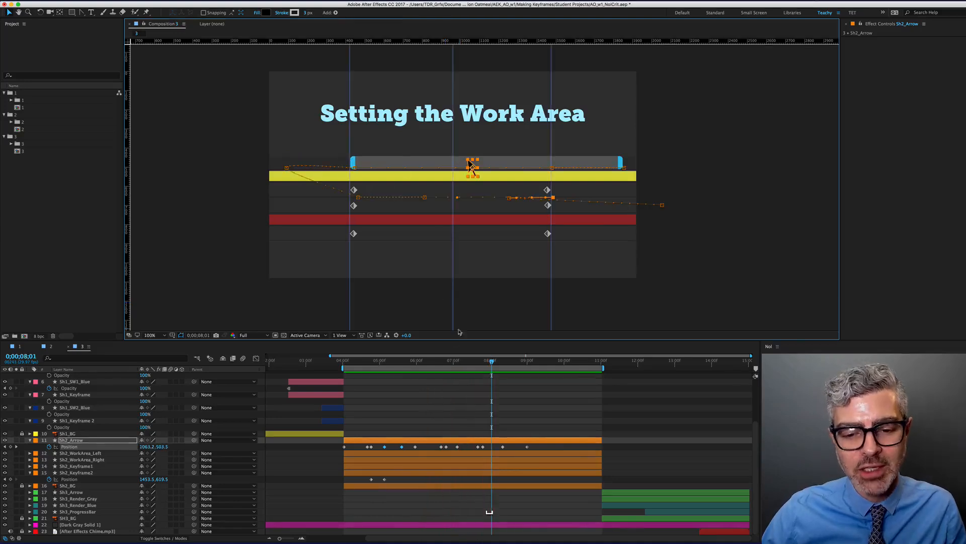
mouse_move(457, 362)
left_mouse_down()
mouse_move(439, 365)
mouse_move(461, 371)
left_mouse_up()
scroll(287, 188, "up", 2)
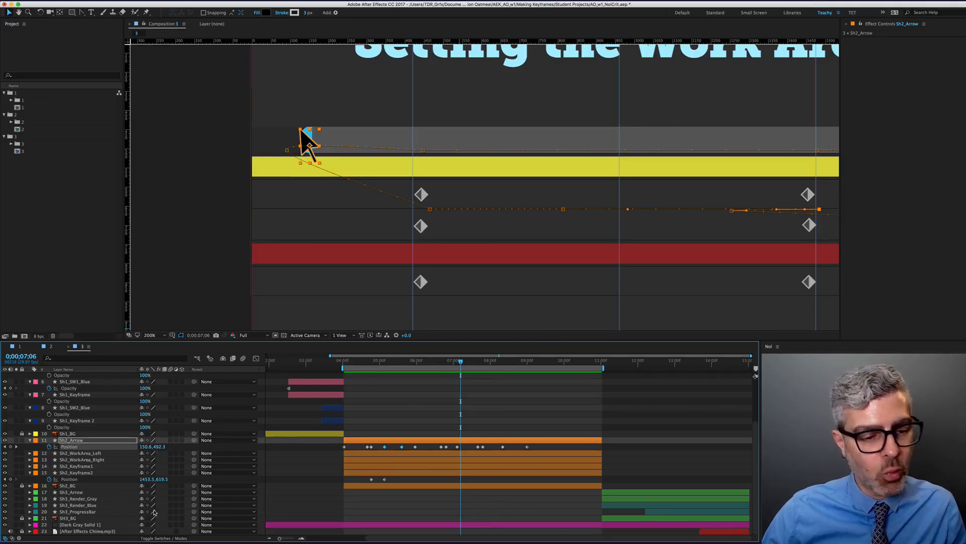
Reveal the Sh2_WorkArea_Left bar's Position keyframes and play its animation
left_click(82, 467)
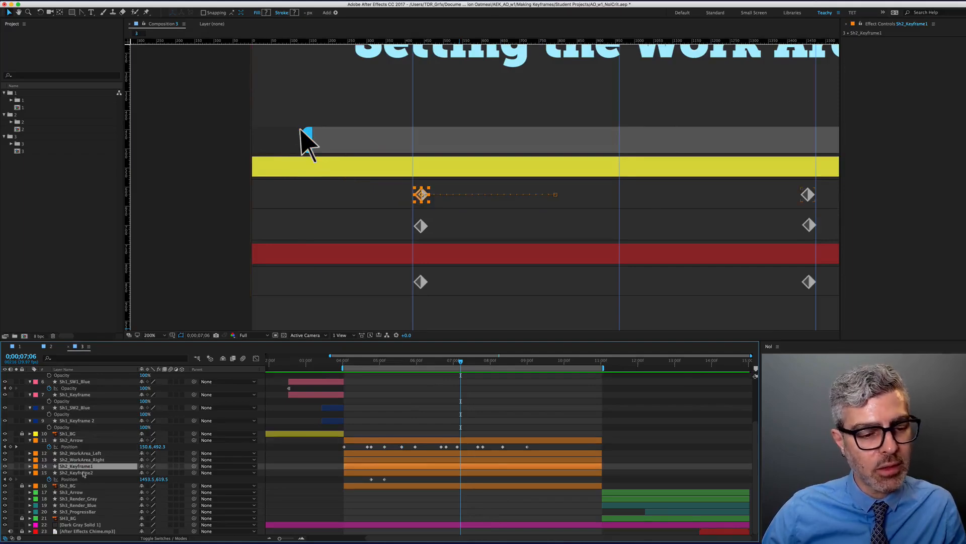
left_click(301, 132)
key("u")
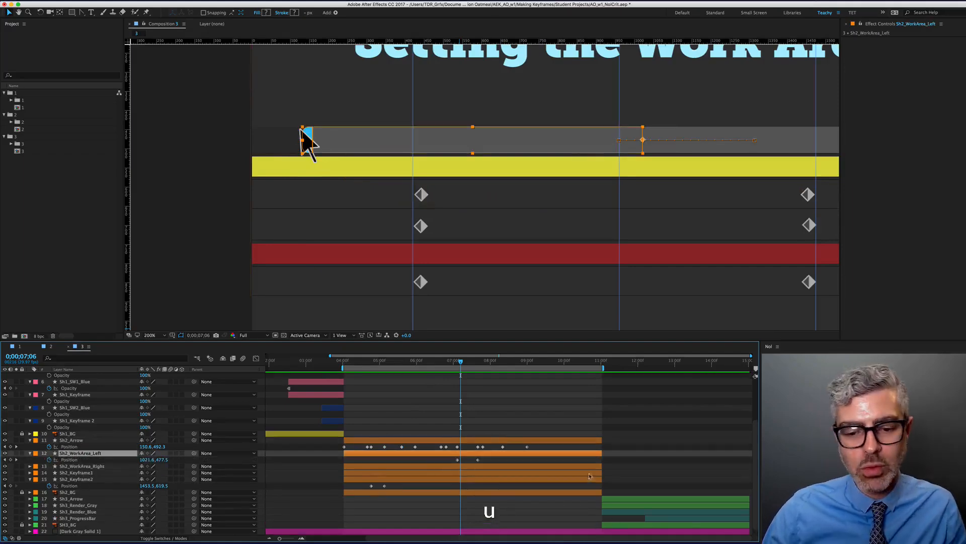
scroll(529, 429, "up", 5)
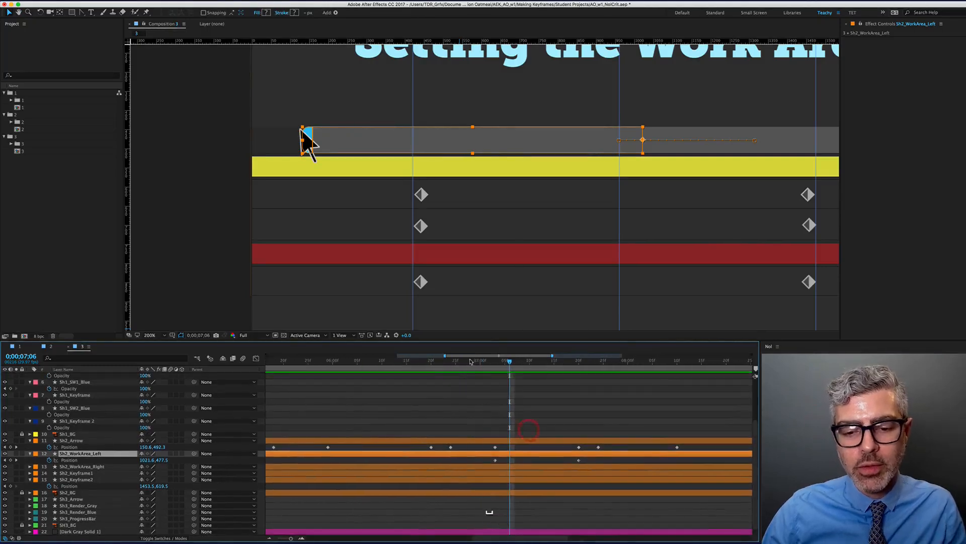
key("space")
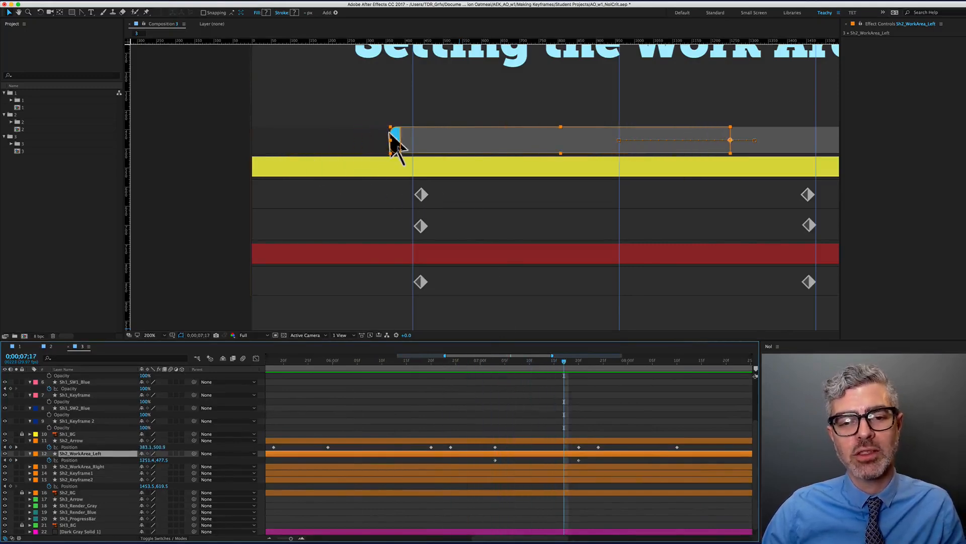
Recentre the composition and scrub ahead to the 'Kicking Butt!' render screen around 0;00;12;11
scroll(560, 438, "down", 3, "alt")
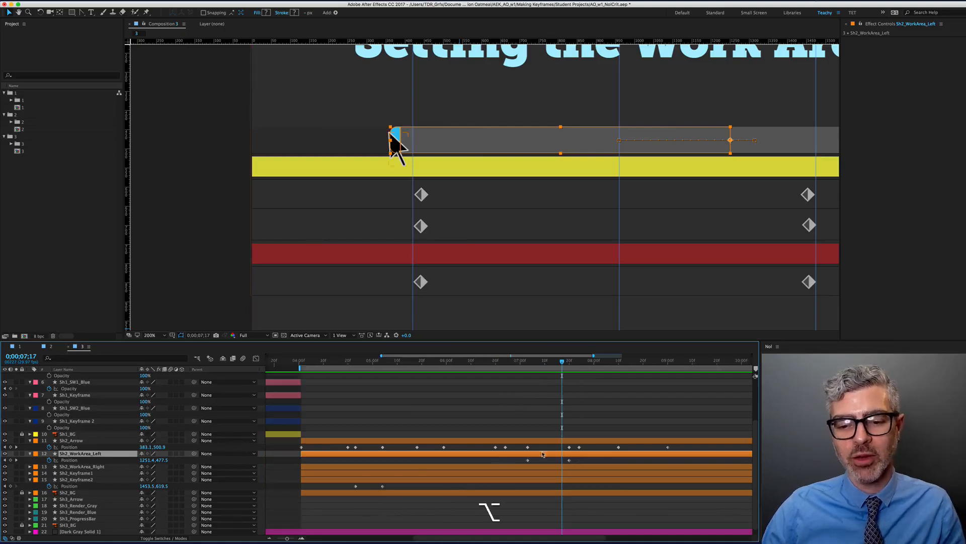
scroll(506, 121, "down", 1)
left_click_drag(538, 180, 495, 197)
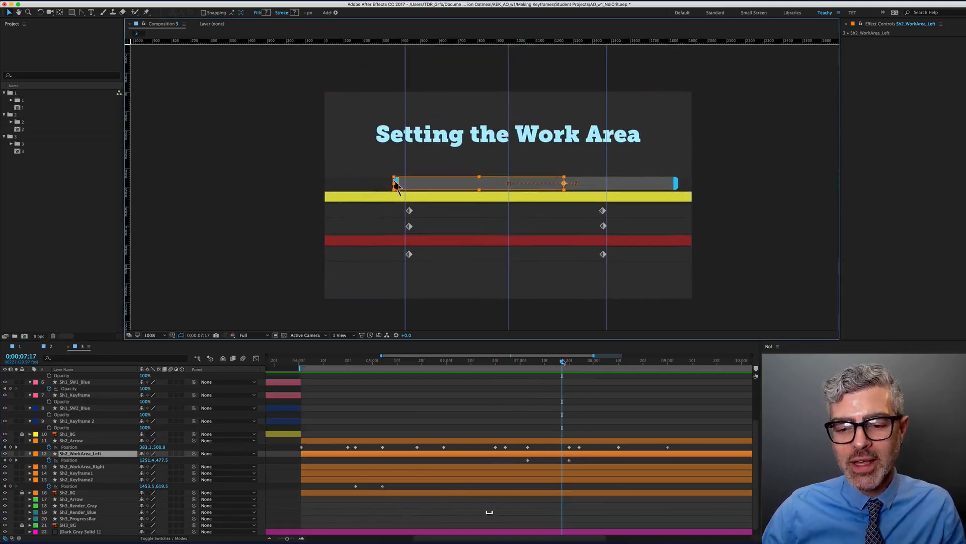
left_click_drag(564, 363, 594, 366)
scroll(584, 390, "down", 3, "alt")
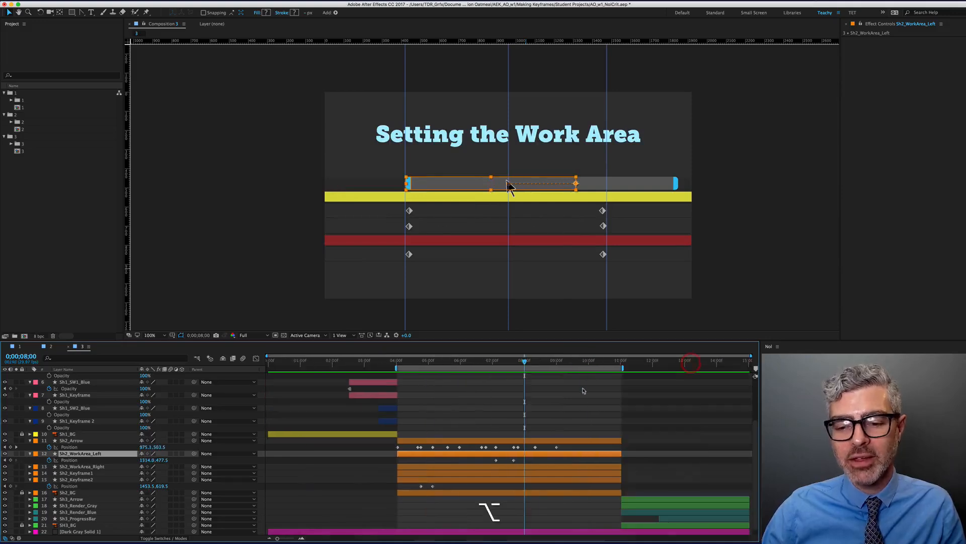
left_click_drag(528, 356, 668, 386)
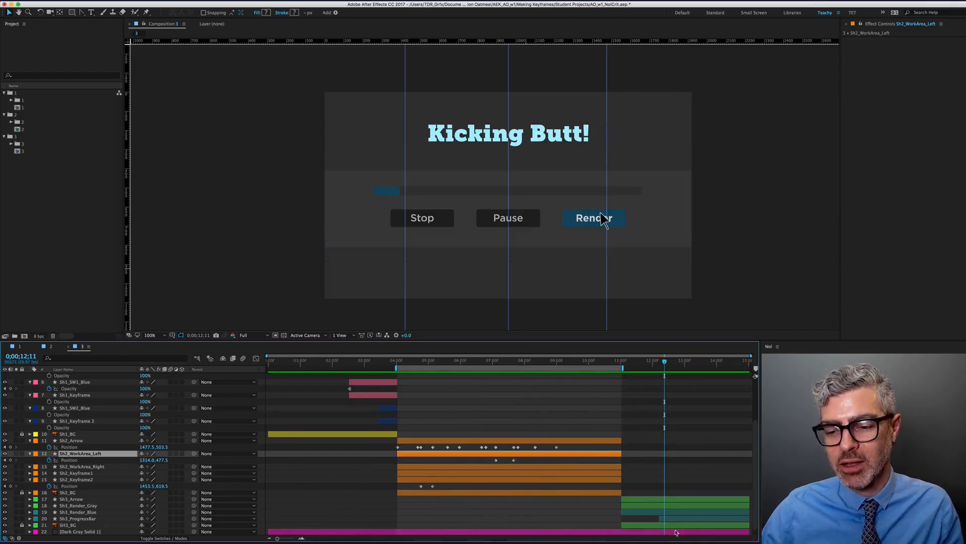
Select Sh3_Arrow, limit the work area to 11:00–15:00, preview, and reveal its Scale keyframes
left_click(658, 501)
key("alt+super+b")
key("alt+super+0")
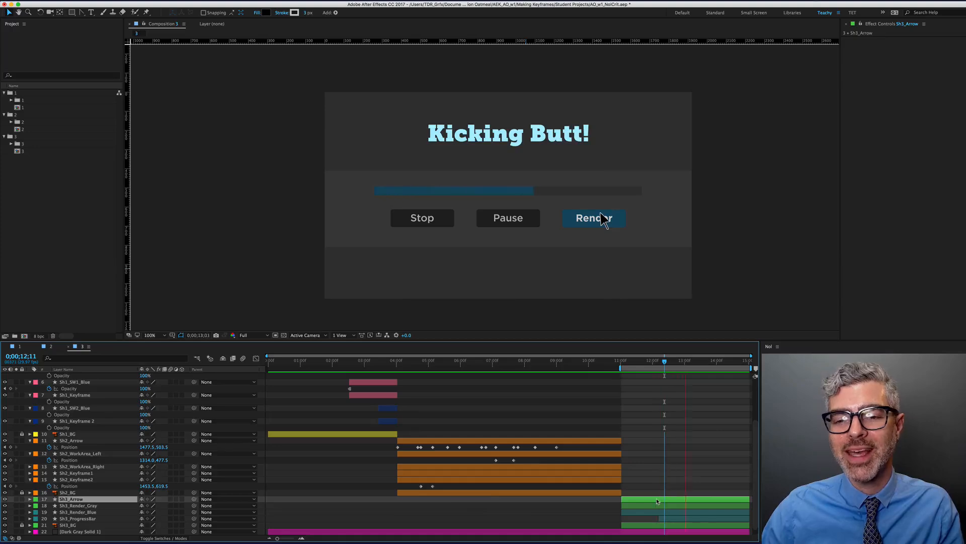
key("space")
key("u")
scroll(579, 410, "down", 1)
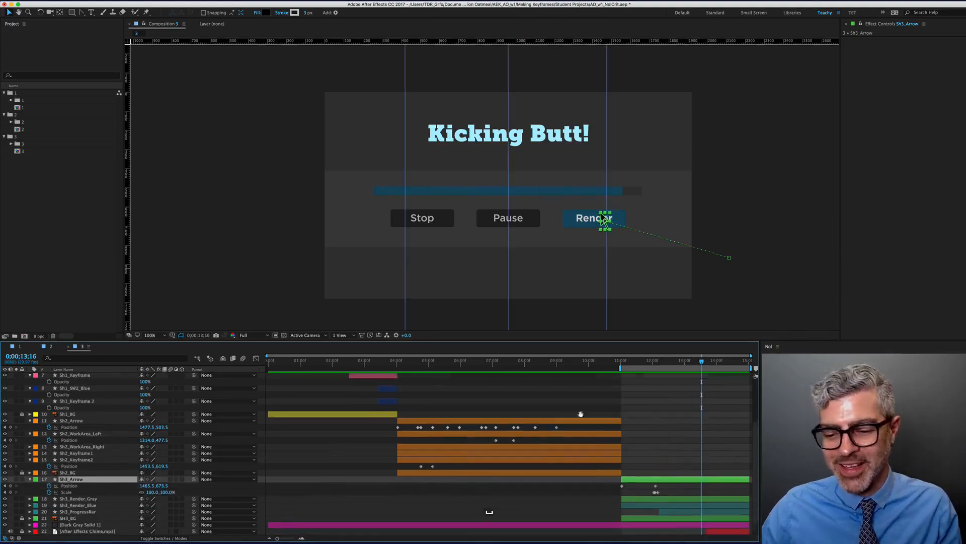
scroll(572, 477, "up", 5, "alt")
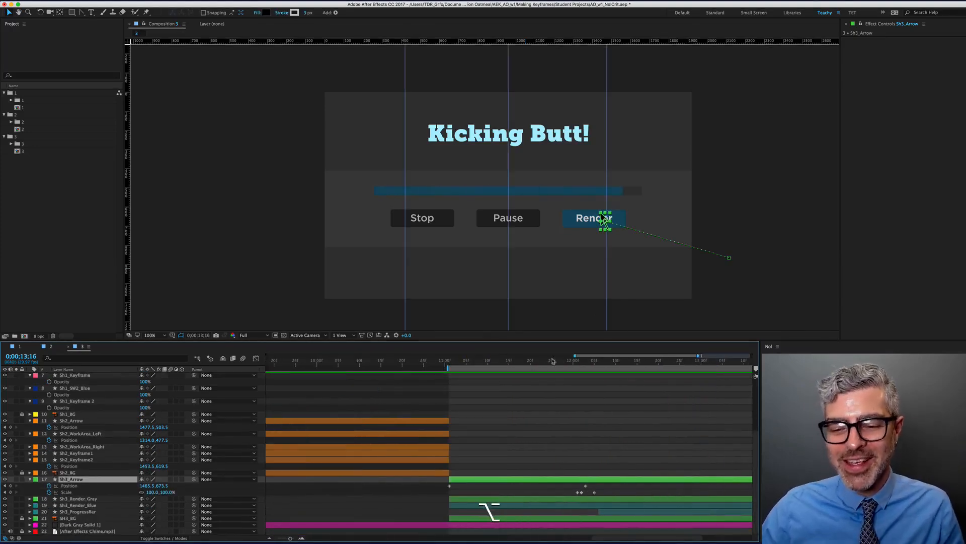
Delay Sh3_Arrow's Scale keyframes so its pop starts around 0;00;12;04, then preview
left_click_drag(553, 361, 591, 395)
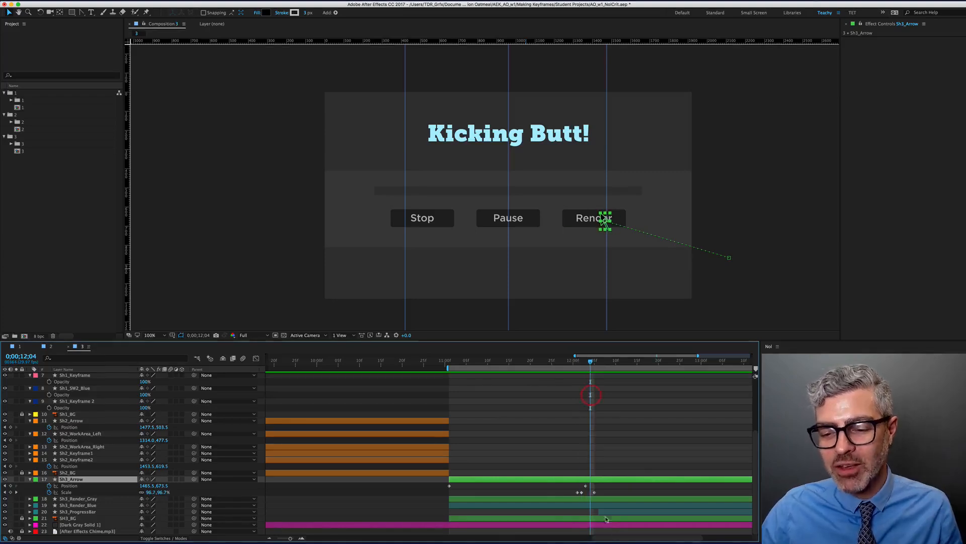
left_click_drag(581, 492, 604, 495)
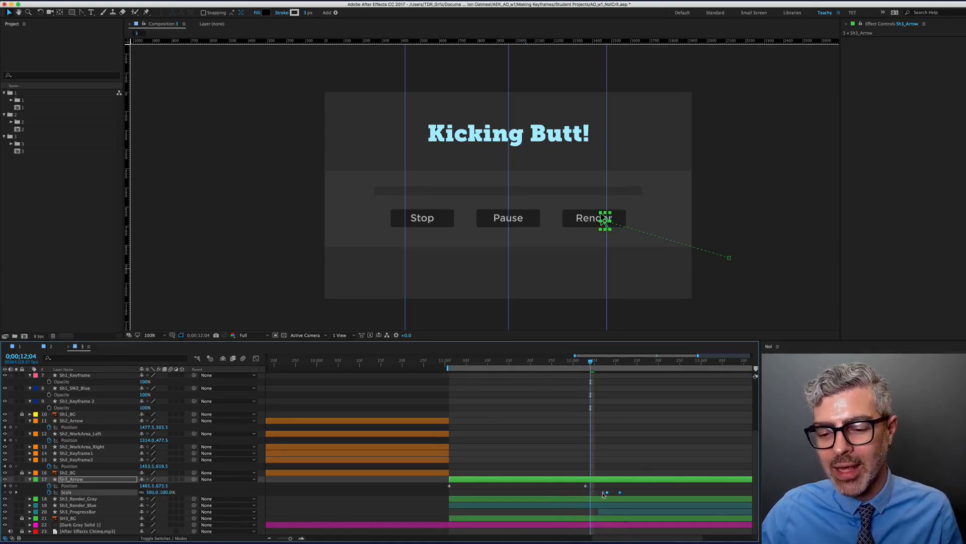
key("space")
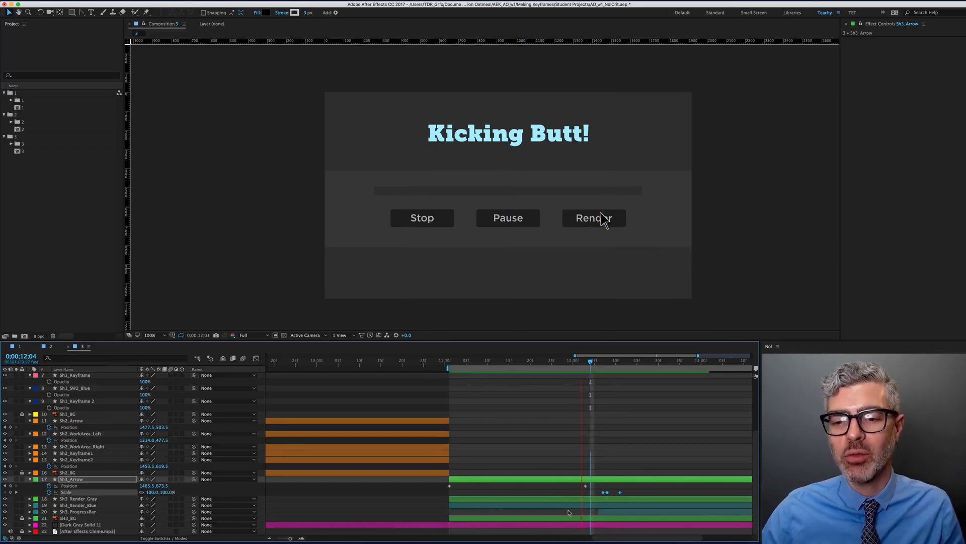
key("space")
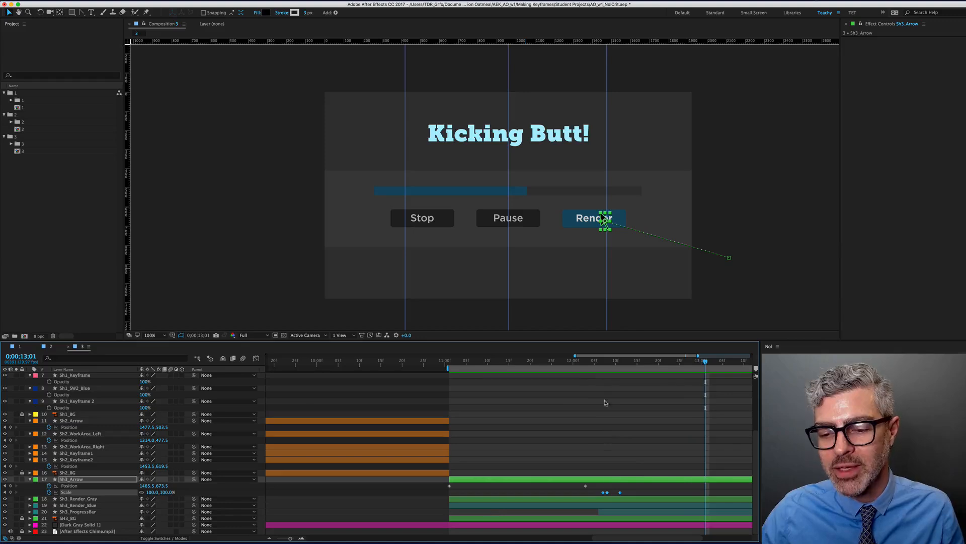
Trim Sh3_ProgressBar's in point to 12;09 and preview from just before
left_click_drag(596, 363, 612, 482)
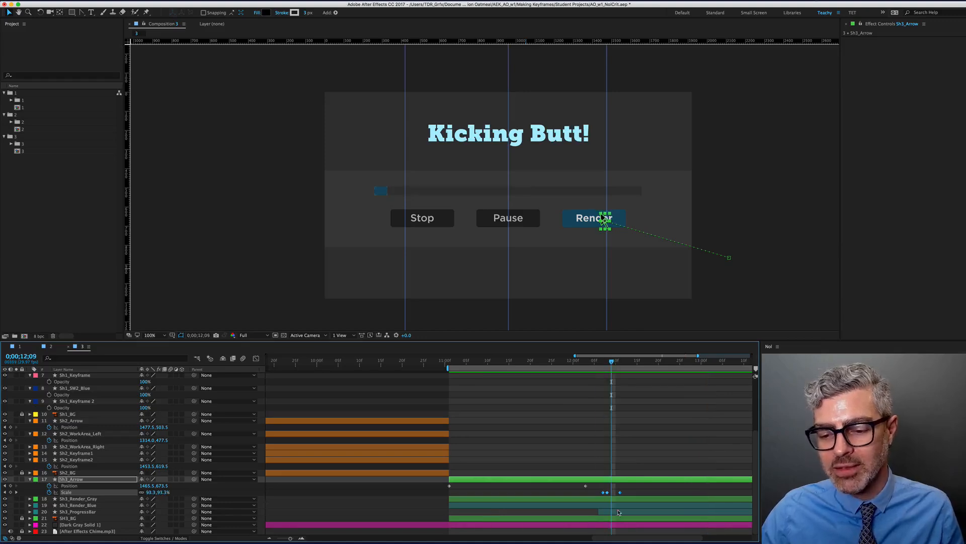
left_click(618, 512)
key("alt+bracketleft")
key("alt+0")
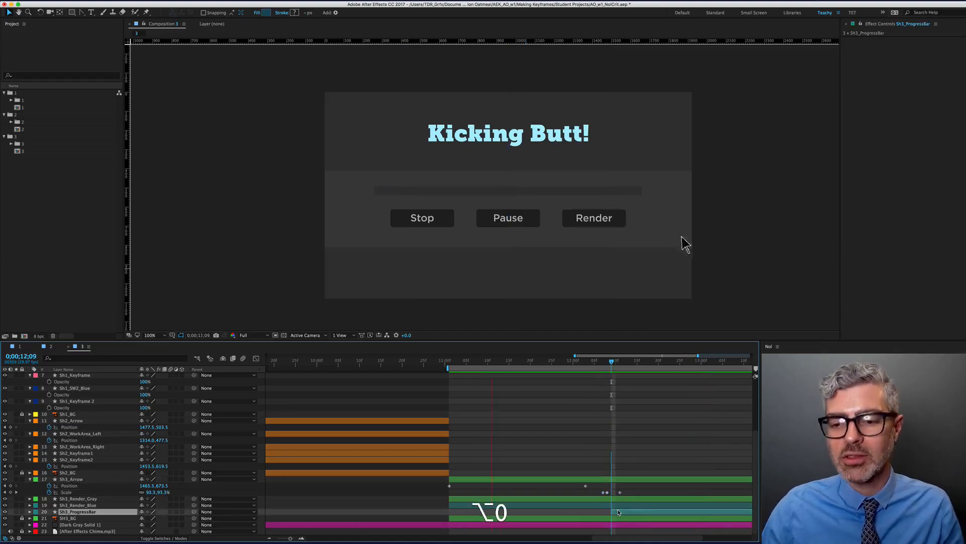
key("alt+space")
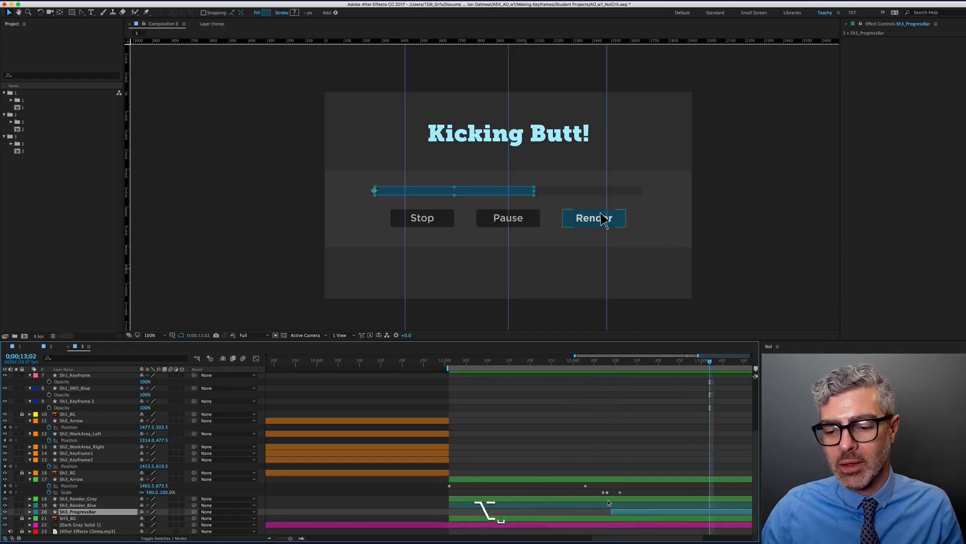
key("equal")
left_click(598, 363)
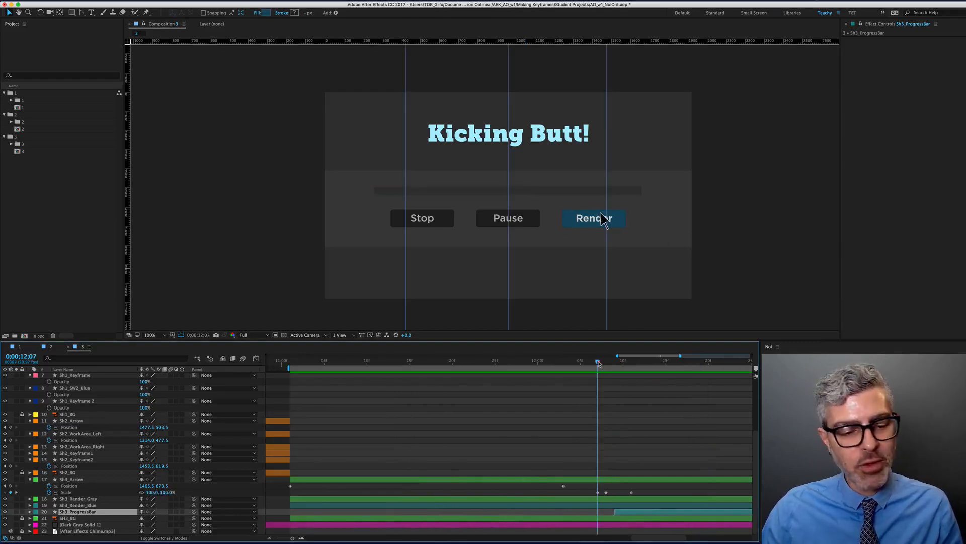
left_click_drag(598, 362, 607, 363)
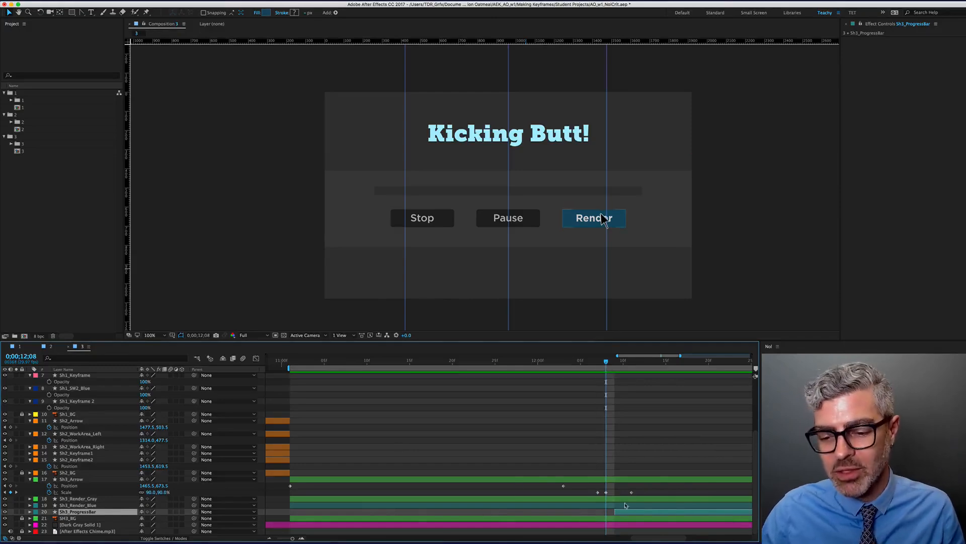
scroll(468, 451, "up", 4, "alt")
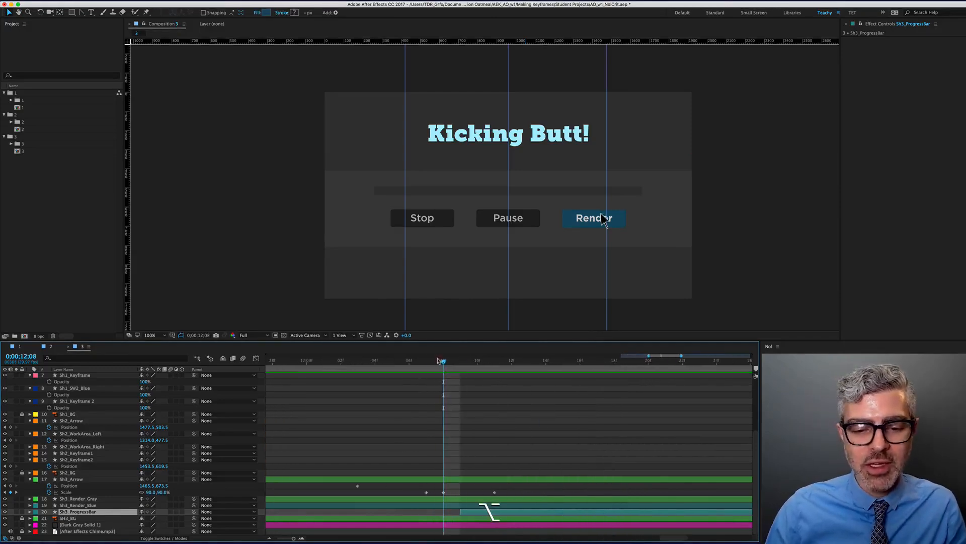
key("Page_Up")
key("Page_Down")
key("Page_Down")
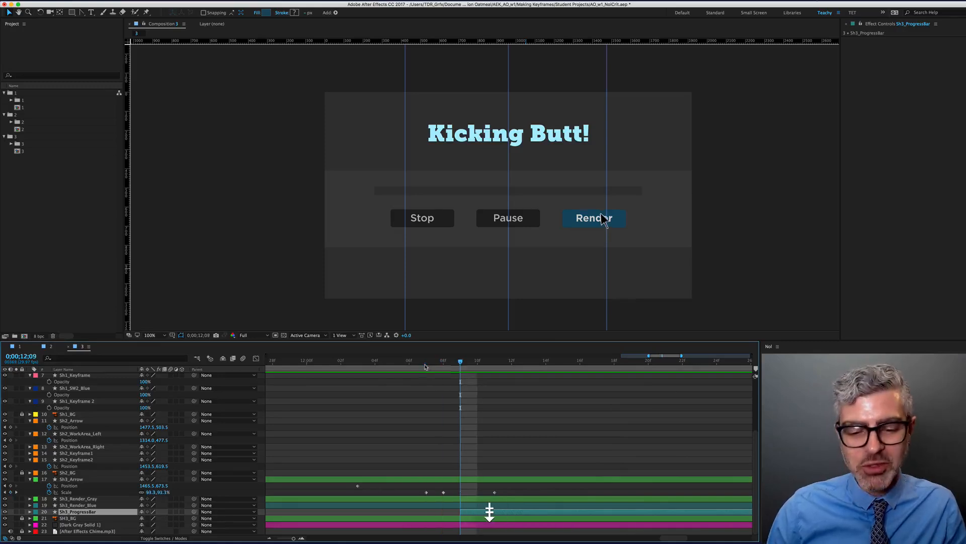
key("Page_Down")
key("Page_Down")
key("Page_Down")
key("Page_Up")
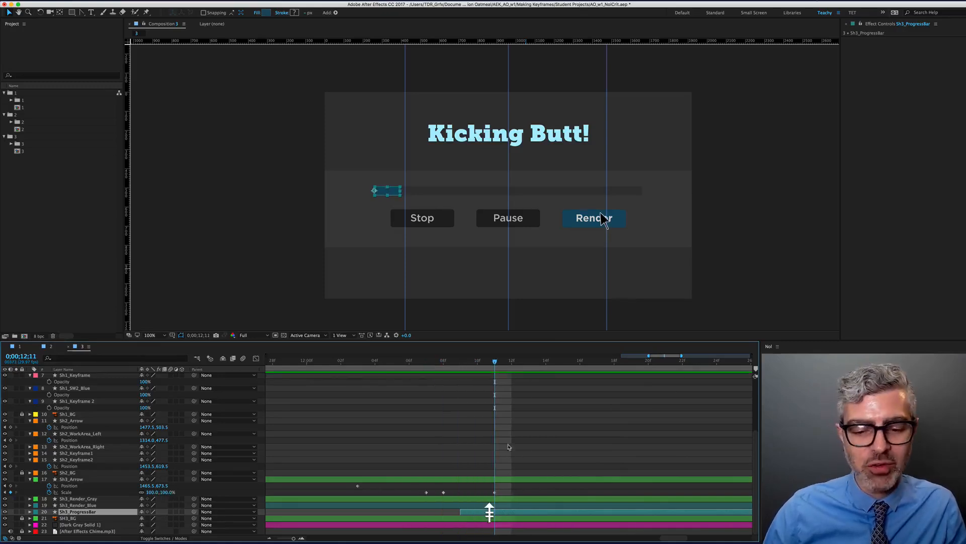
left_click(442, 492)
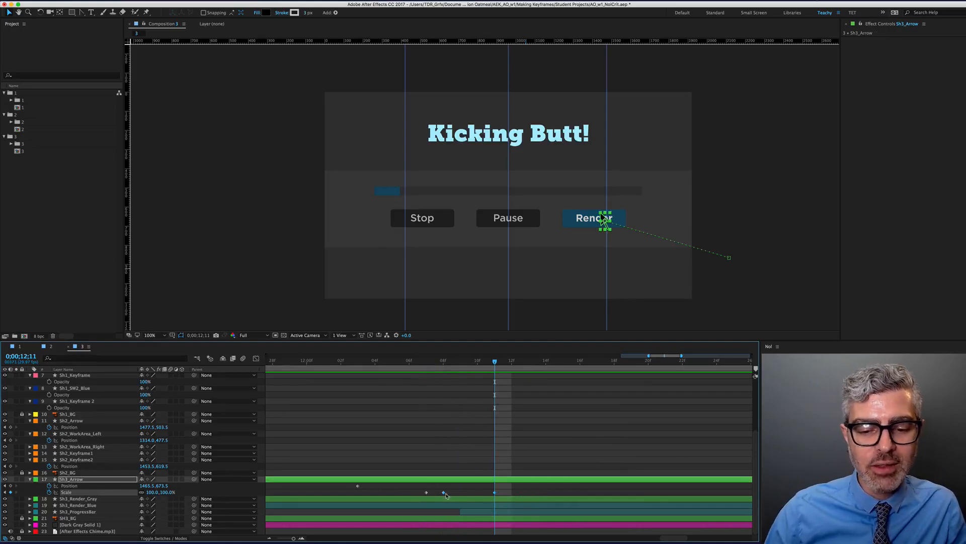
Shift the arrow's Scale keyframes later and add a 100% Scale keyframe
left_click_drag(444, 493, 505, 501)
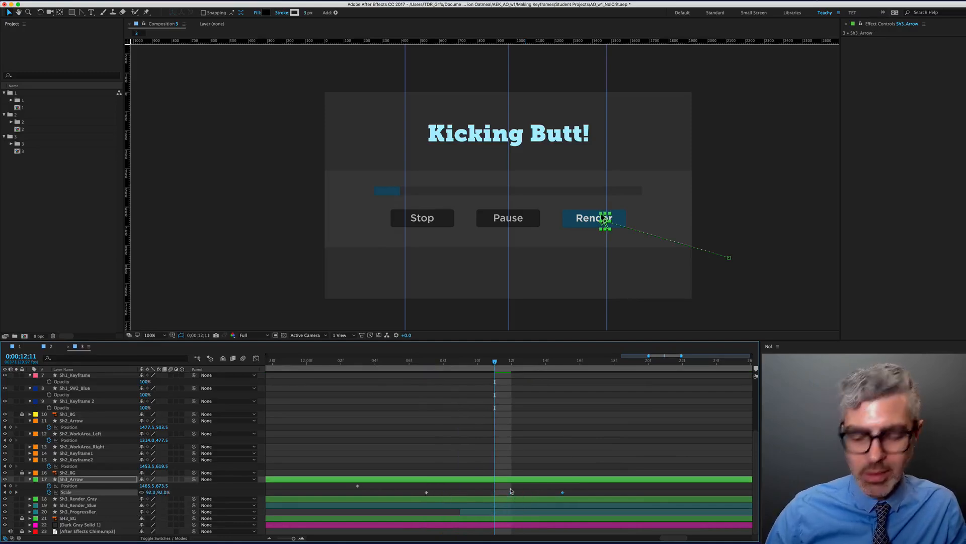
key("alt+Right")
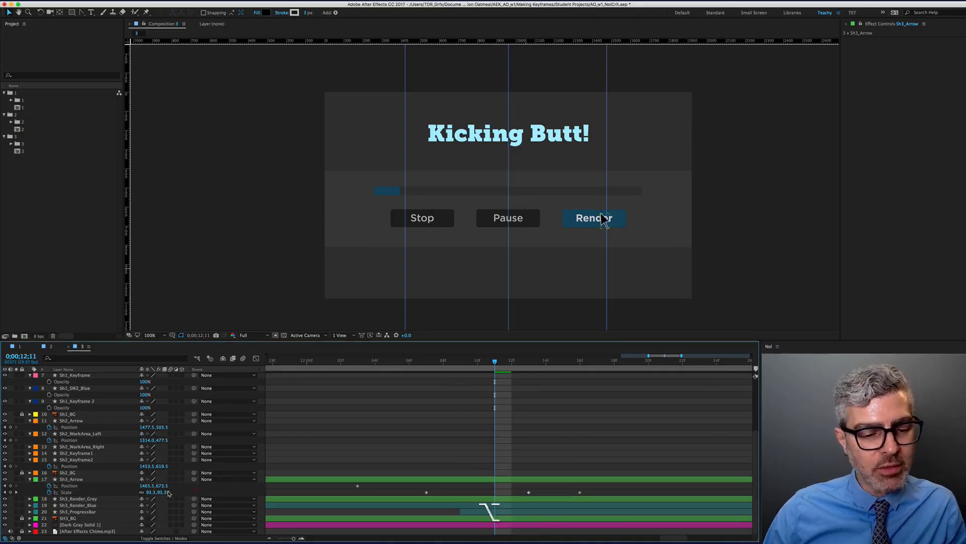
left_click(154, 492)
type("100")
key("Return")
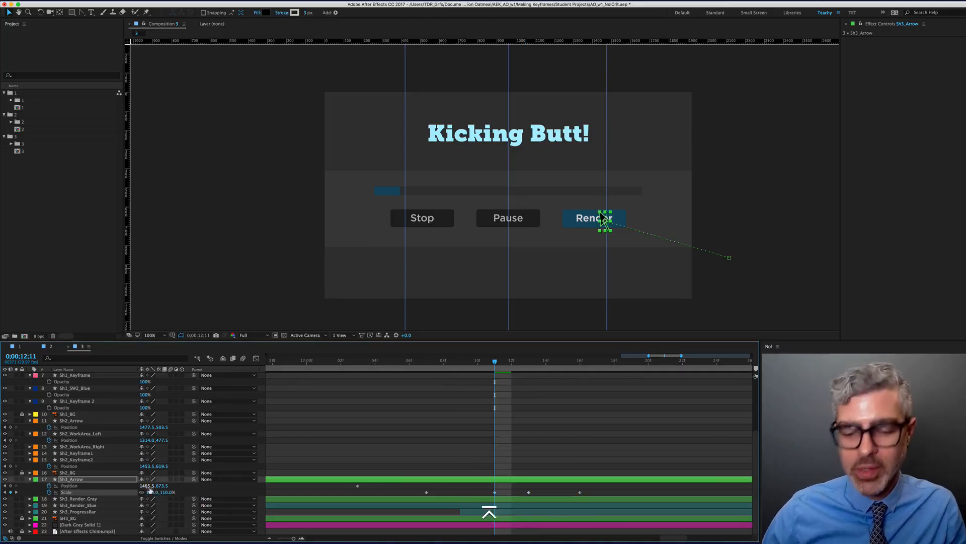
Check the 110%, 90% and 100% Scale keyframes, then go to 12;14 and select Sh3_ProgressBar
key("Page_Up")
key("Page_Up")
key("Page_Up")
key("Page_Up")
key("Page_Down")
key("Page_Down")
key("Page_Down")
key("Page_Down")
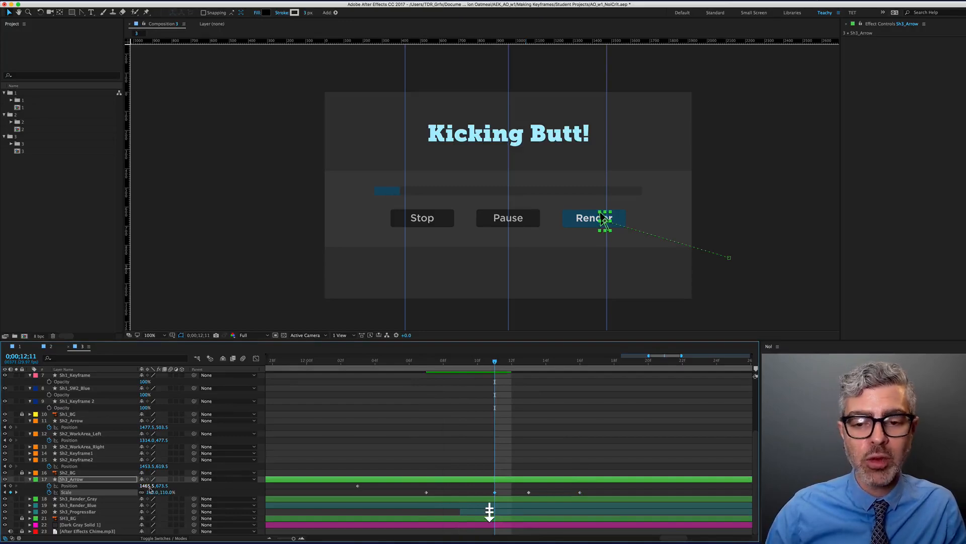
key("Page_Down")
key("Page_Down")
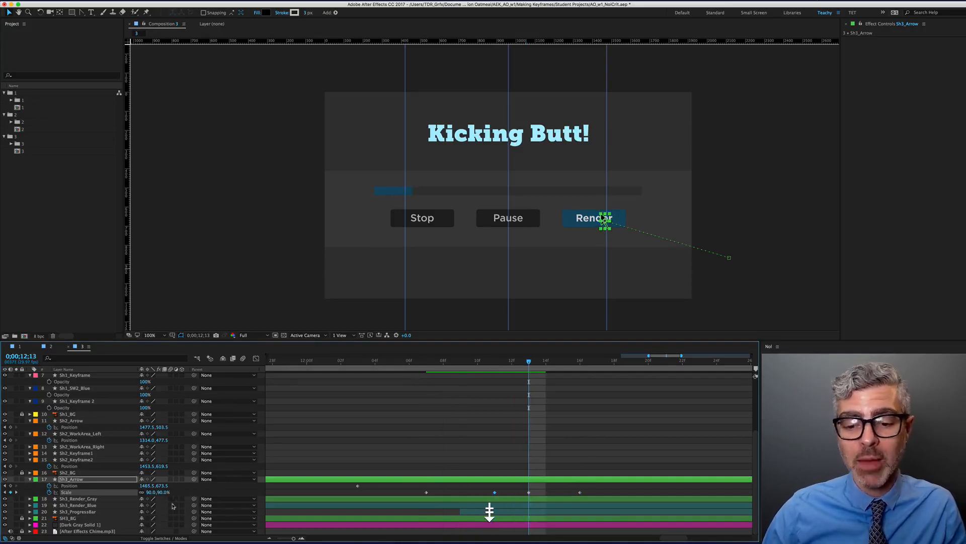
key("Page_Down")
key("Page_Down")
key("Page_Down")
key("Page_Down")
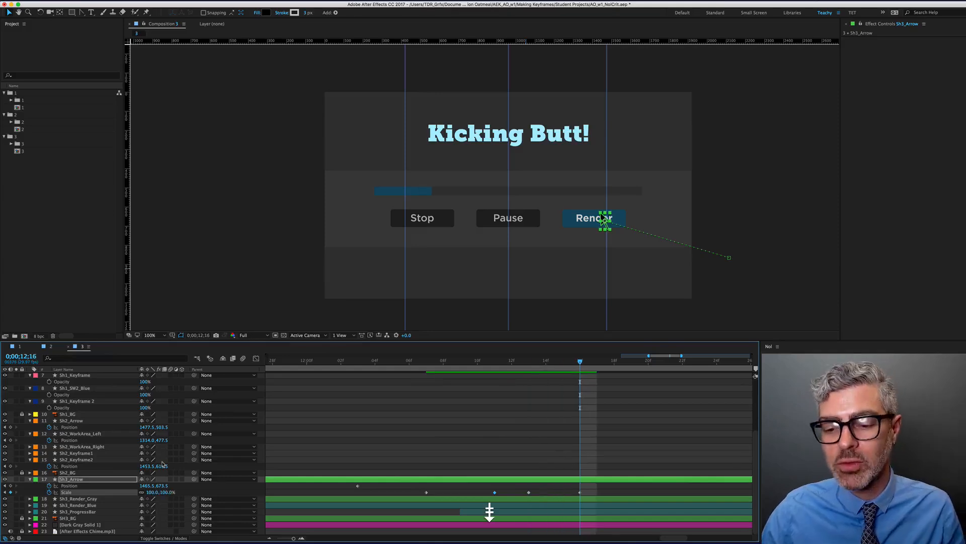
left_click(578, 487)
left_click(597, 491)
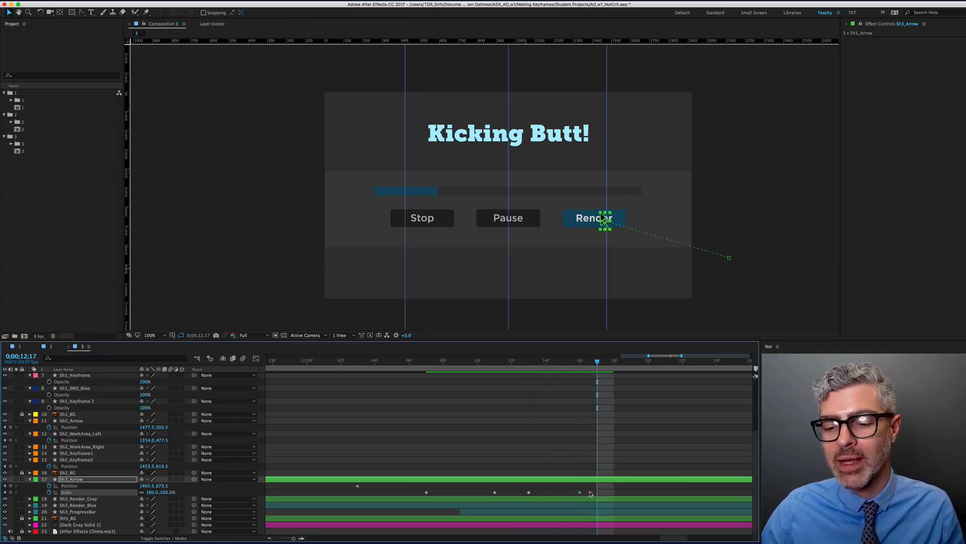
scroll(592, 470, "down", 2)
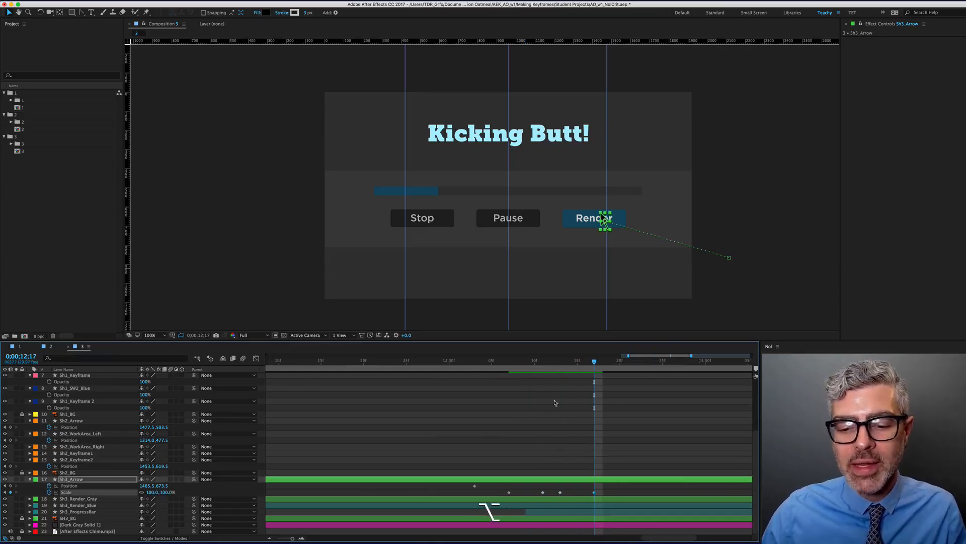
left_click(568, 362)
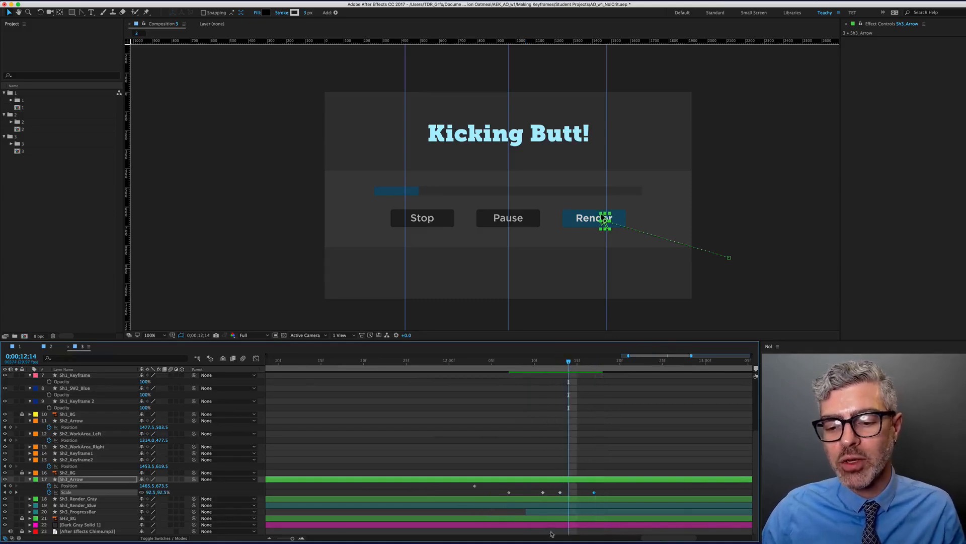
scroll(560, 489, "down", 2)
left_click(565, 513)
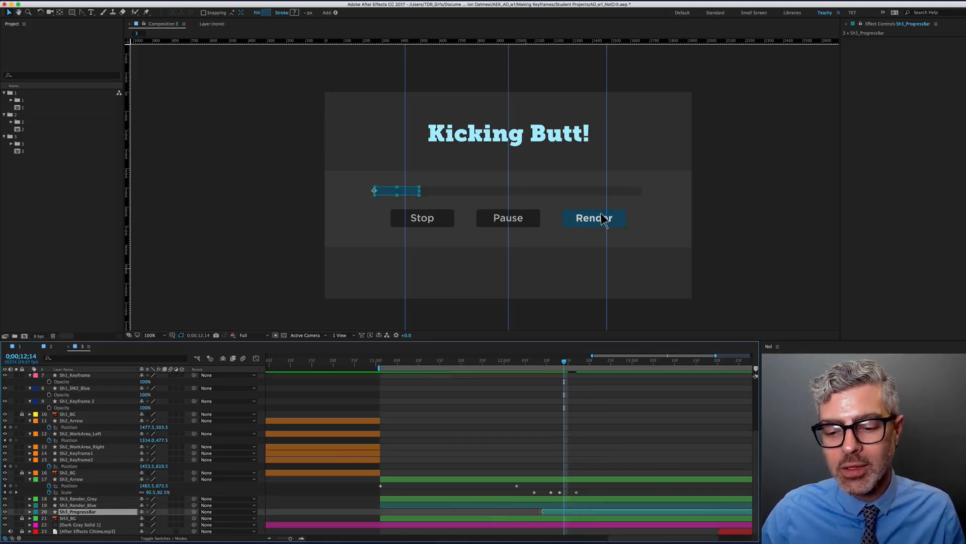
Slide Sh3_ProgressBar's keyframe slightly later
left_click_drag(542, 511, 555, 511)
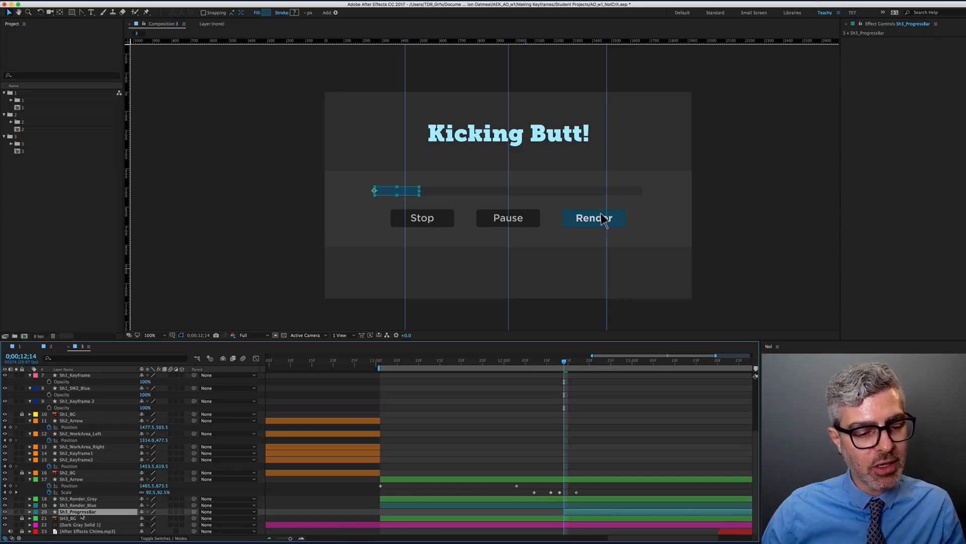
Reveal the progress bar's Scale and snap its 0% keyframe to 12;14
key("u")
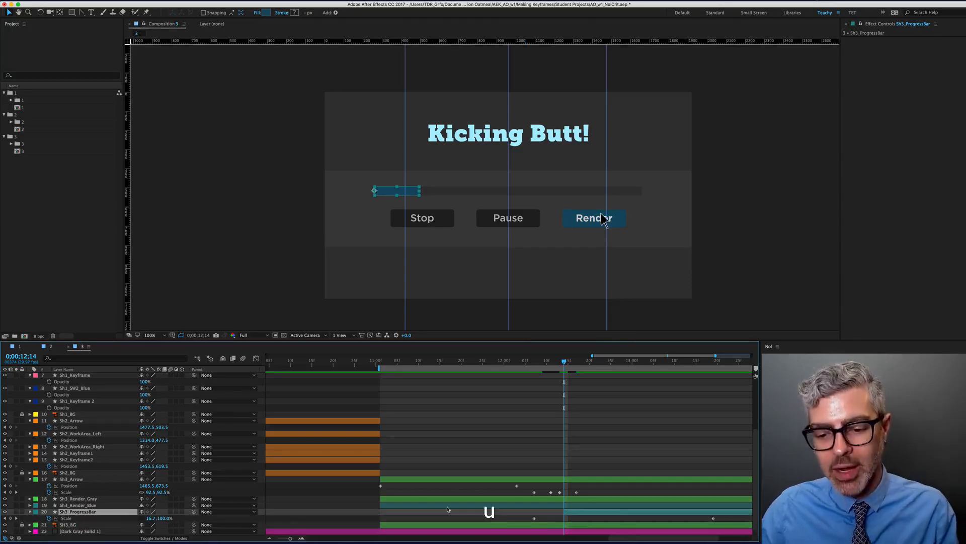
mouse_move(535, 520)
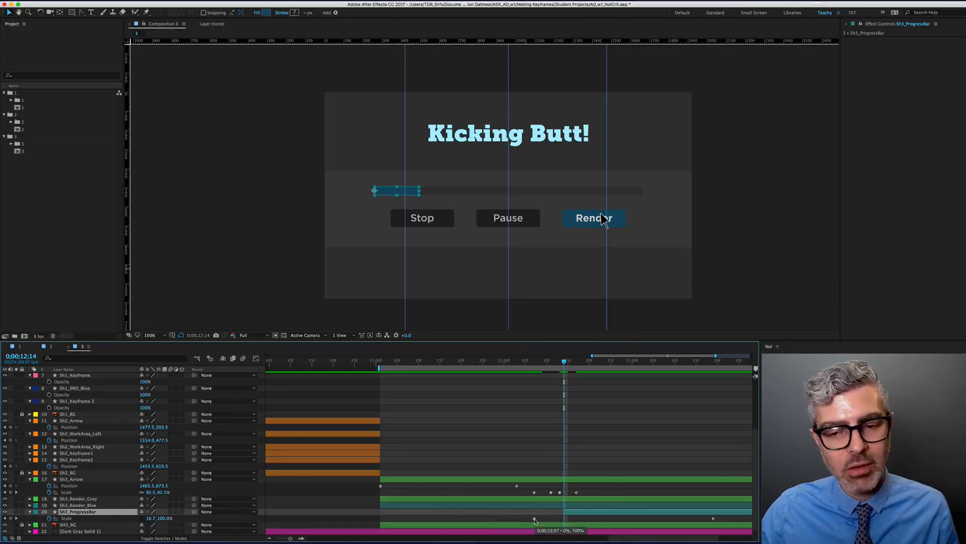
left_click_drag(535, 520, 564, 519)
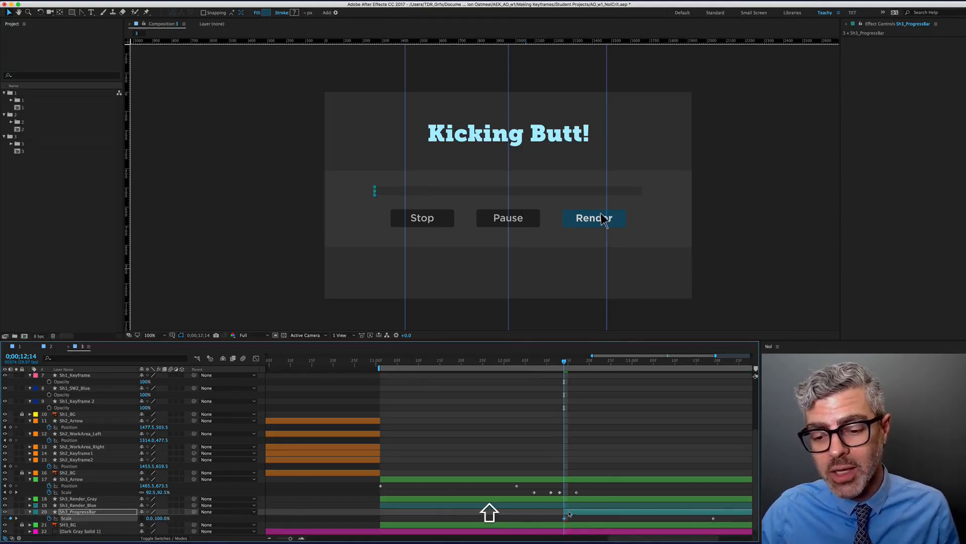
Trim Sh3_Render_Blue to start at 12;14 and confirm it is hidden a frame earlier
left_click(569, 505)
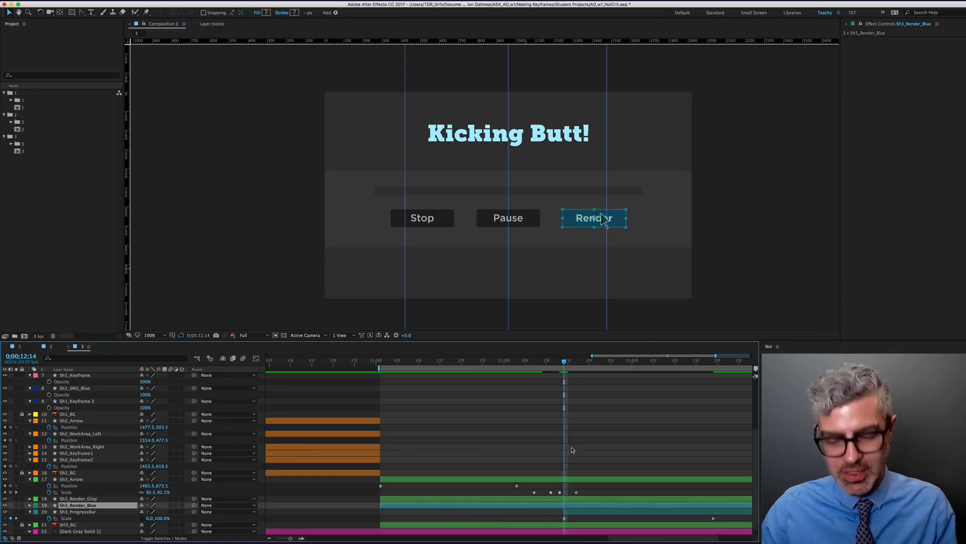
mouse_move(557, 365)
left_mouse_down()
mouse_move(509, 365)
mouse_move(565, 365)
left_mouse_up()
key("alt+shift+bracketleft")
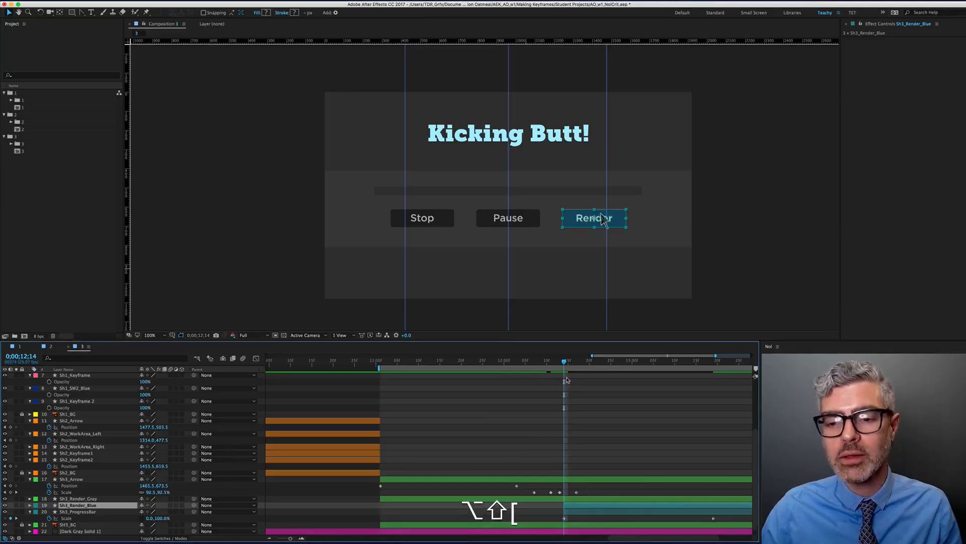
key("Page_Up")
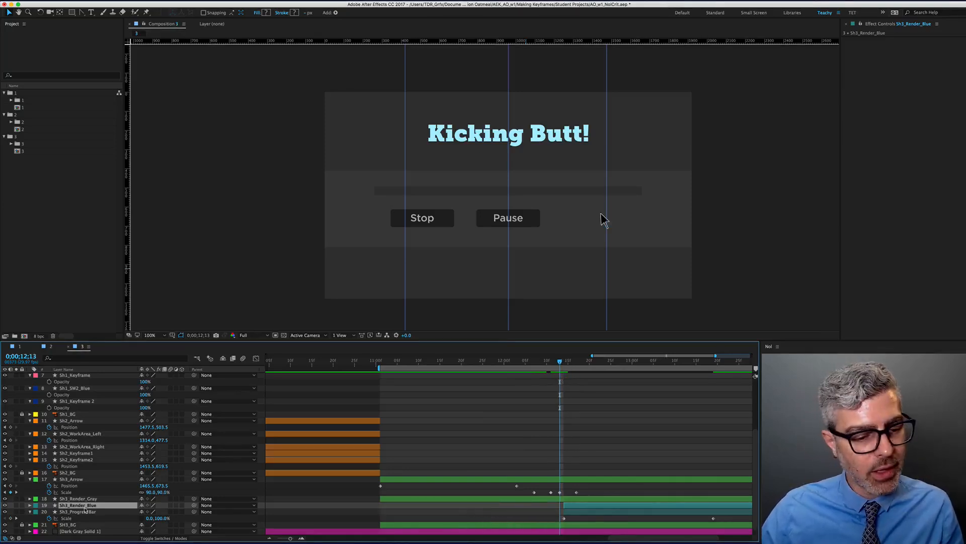
scroll(85, 509, "down", 1)
Delete Sh3_Render_Gray's Opacity keyframe so it stays at 100%
left_click(83, 493)
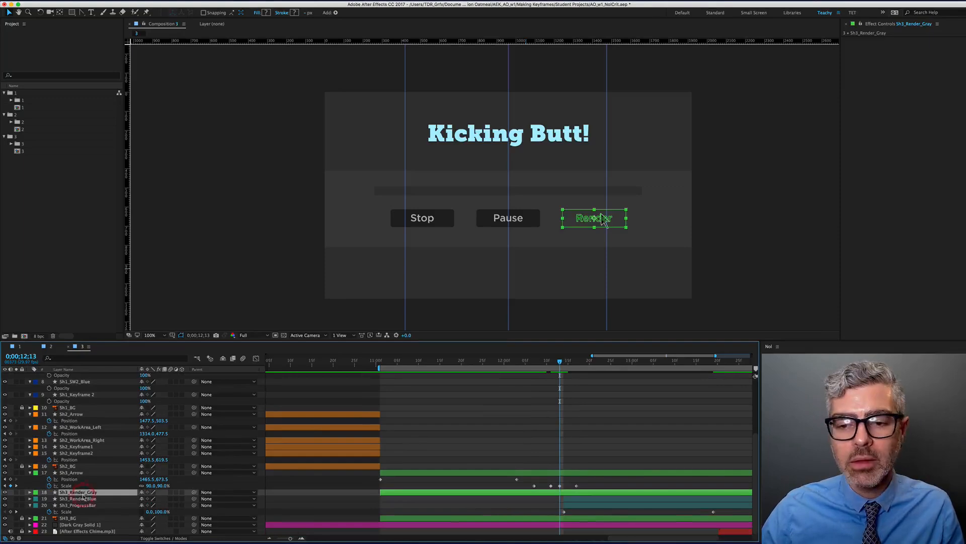
key("t")
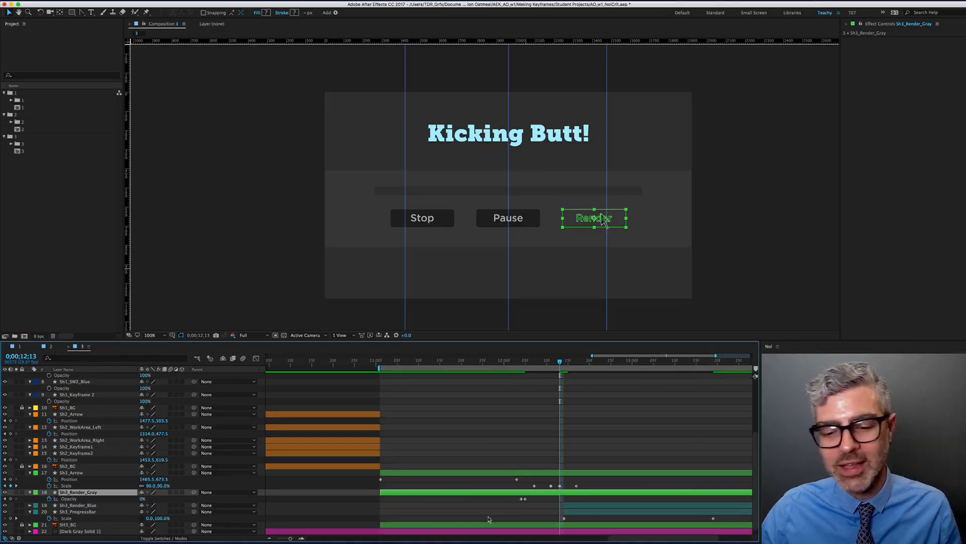
left_click(523, 501)
key("BackSpace")
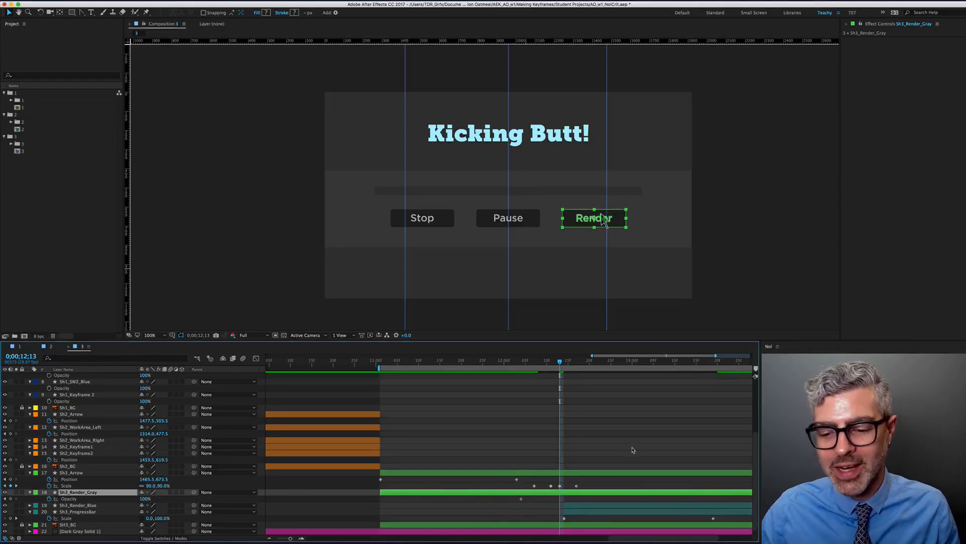
End the Sh3_Render_Gray layer at 12;13 and preview the render screen
key("Page_Down")
key("Page_Down")
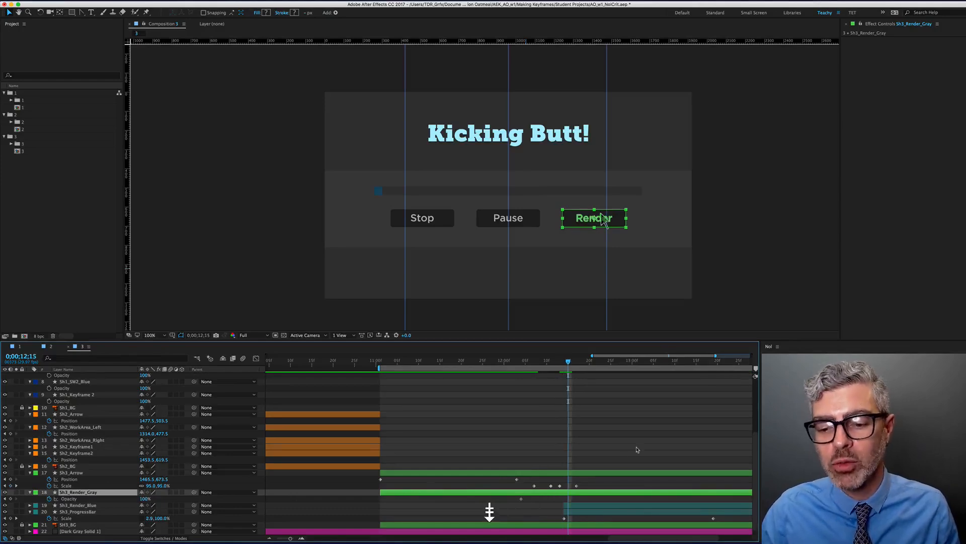
key("Page_Up")
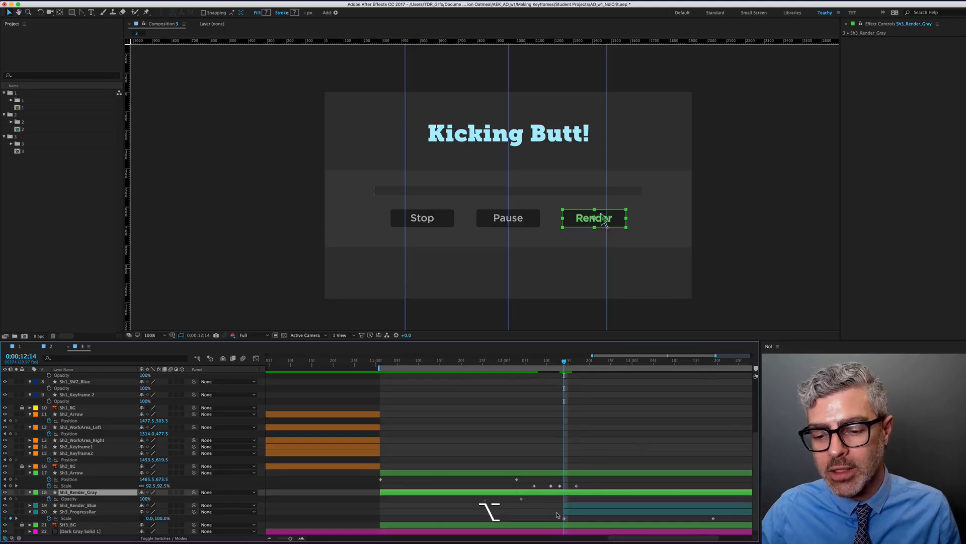
scroll(558, 514, "up", 2)
key("Page_Up")
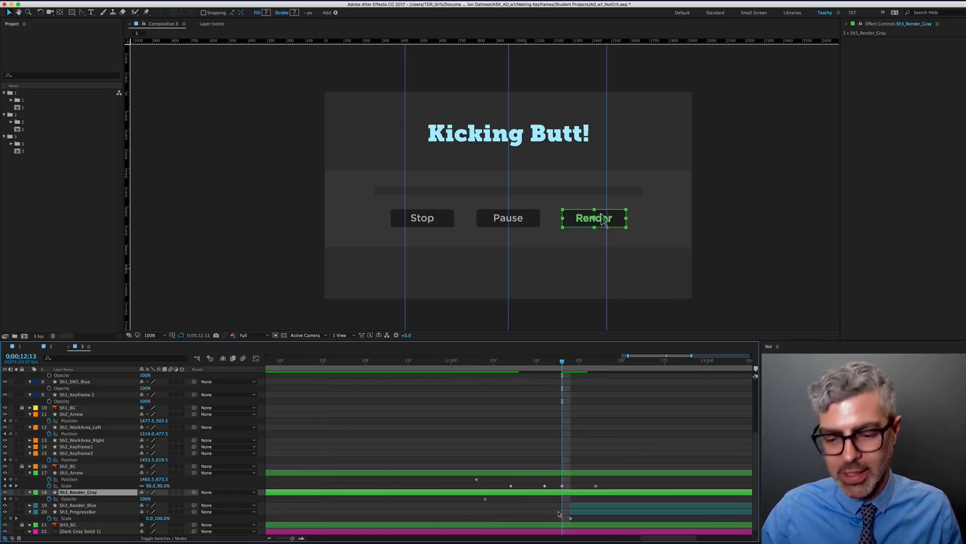
scroll(558, 514, "down", 4)
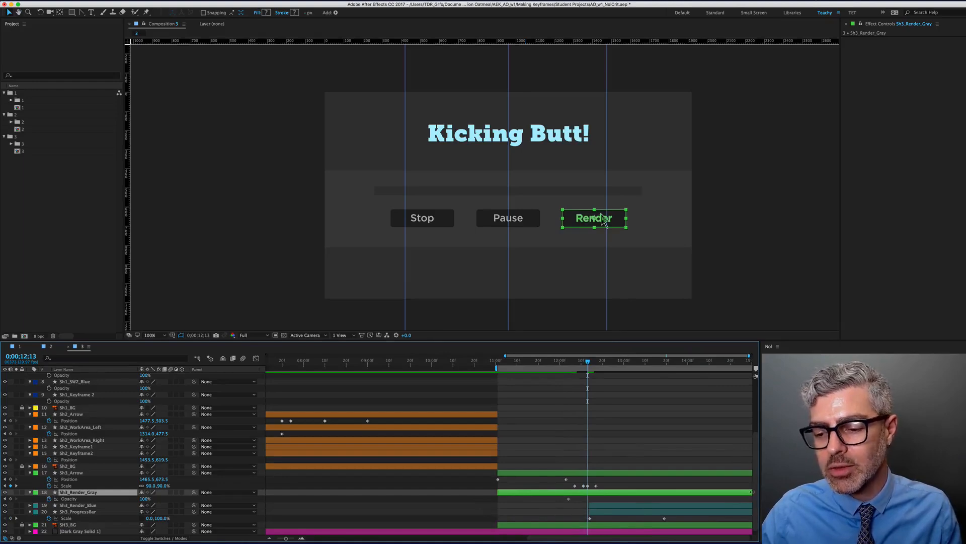
key("alt+]")
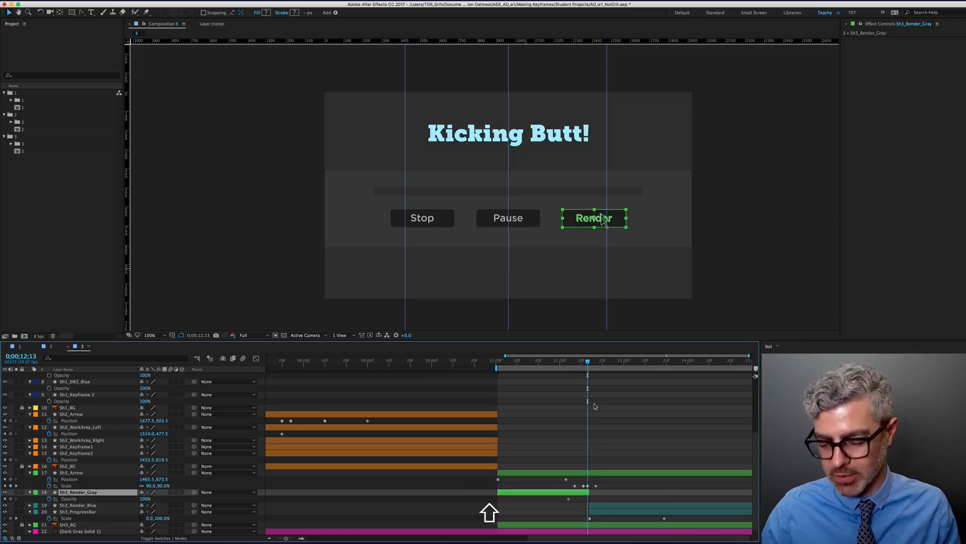
key("KP_0")
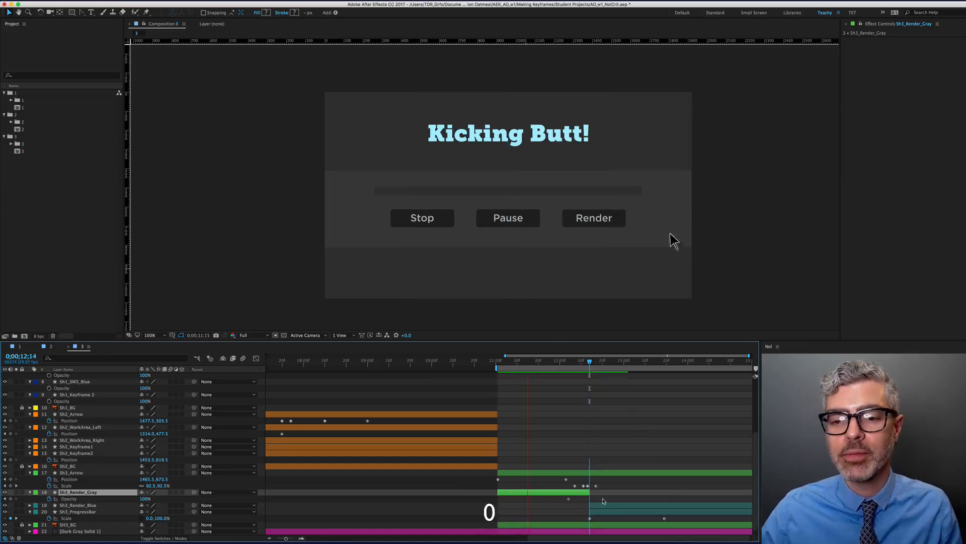
key("space")
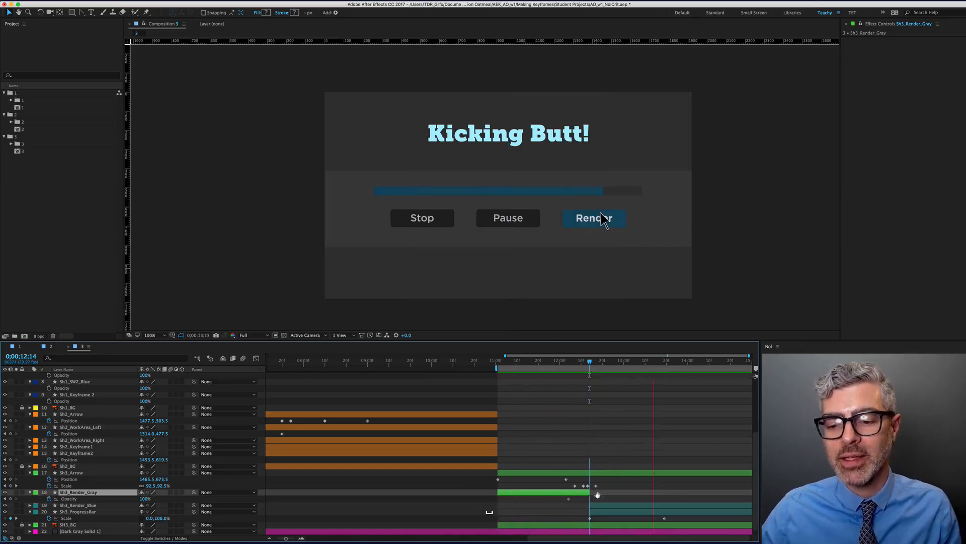
Keyframe Sh3_Render_Blue's Scale at 100% on 12;17 and 90% on 12;14
left_click(603, 507)
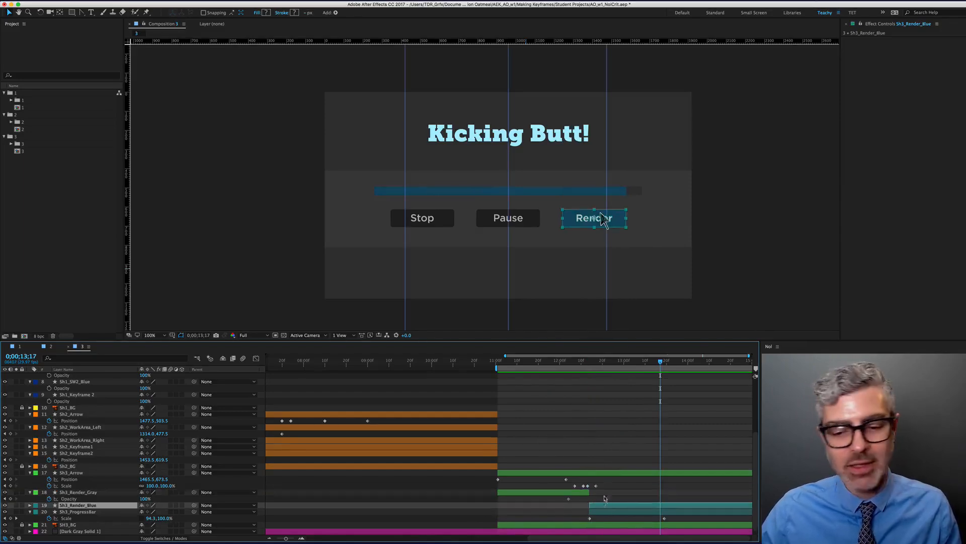
left_click_drag(604, 365, 596, 364)
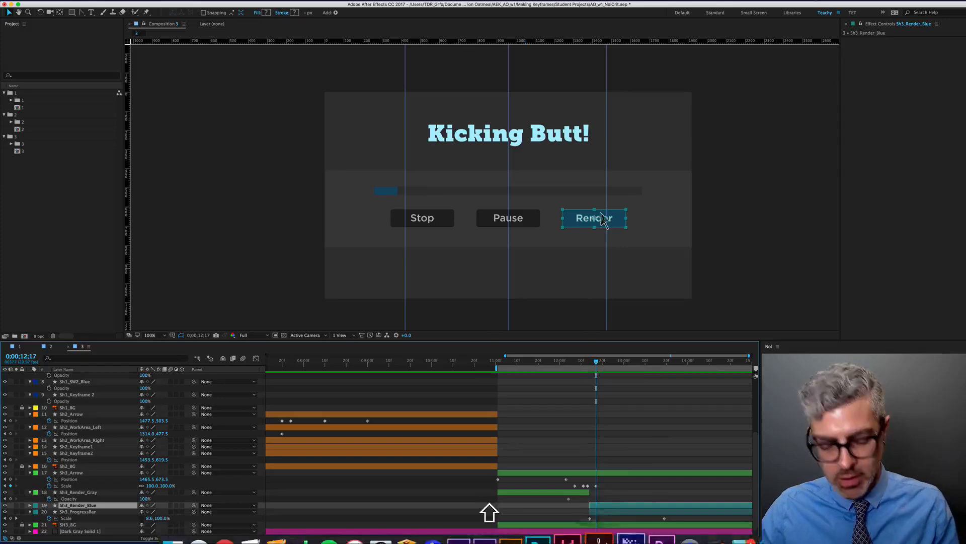
key("shift+s")
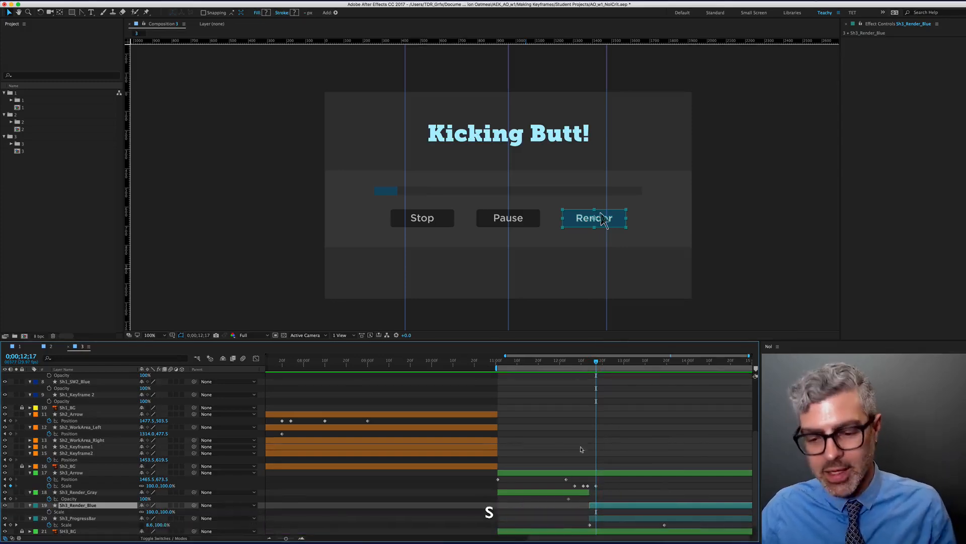
left_click(50, 512)
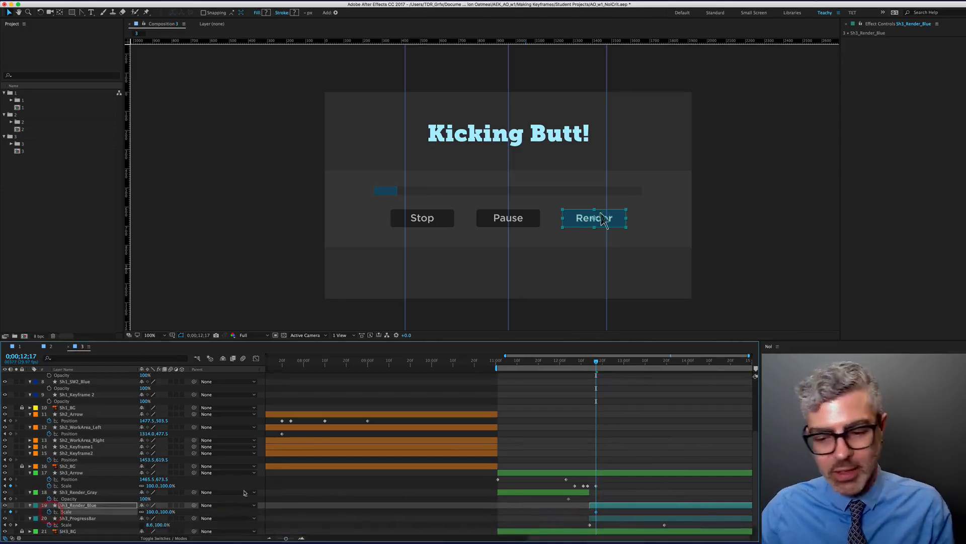
key("j")
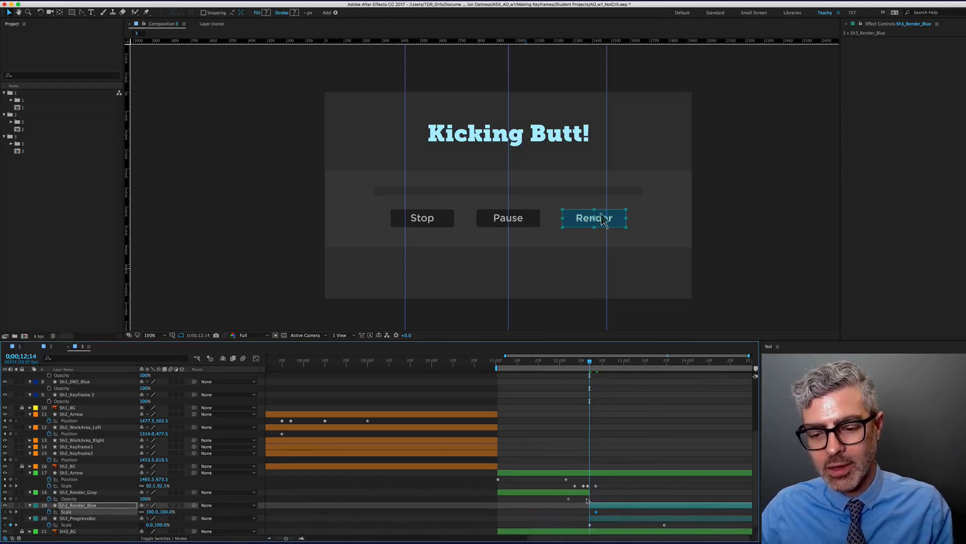
left_click(153, 511)
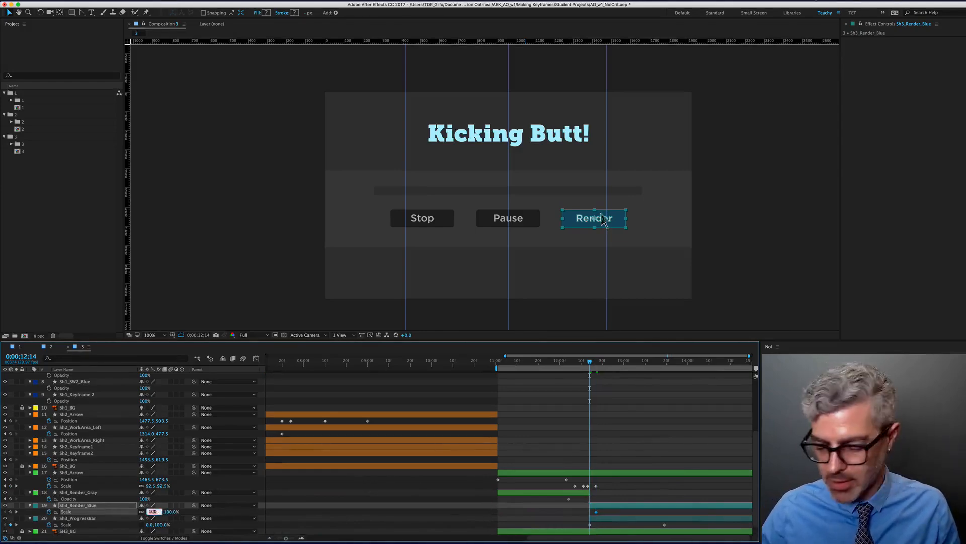
type("90")
key("Return")
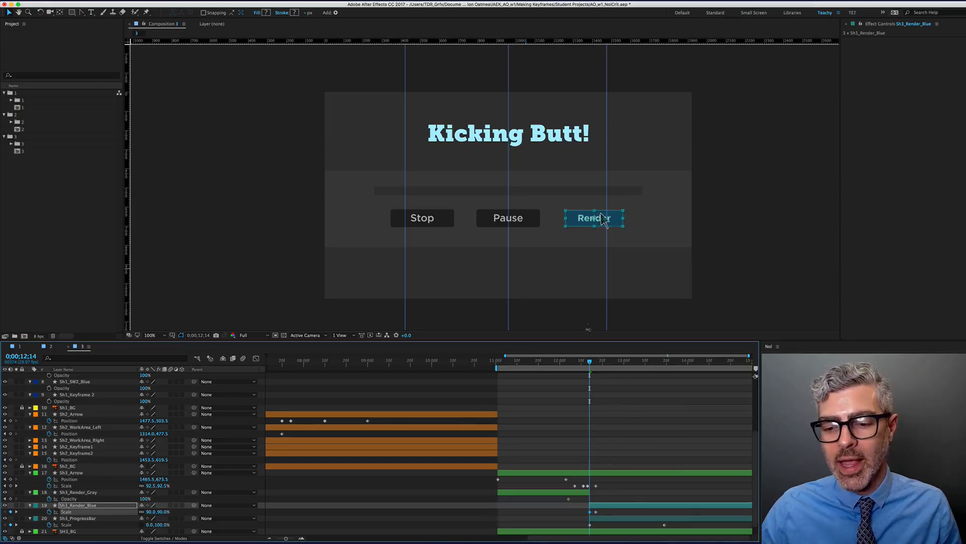
Preview the Render button scaling up through 13;04, then select the progress bar layer
key("space")
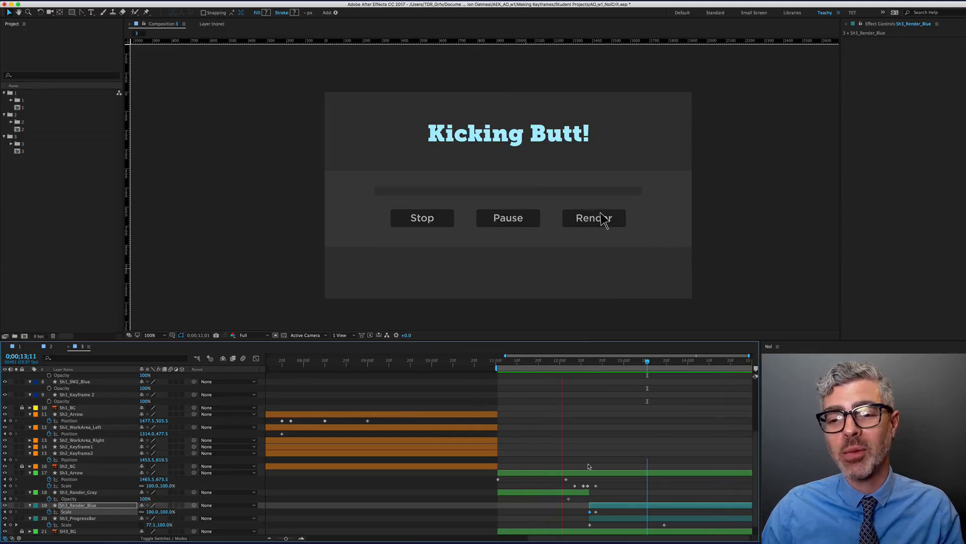
key("space")
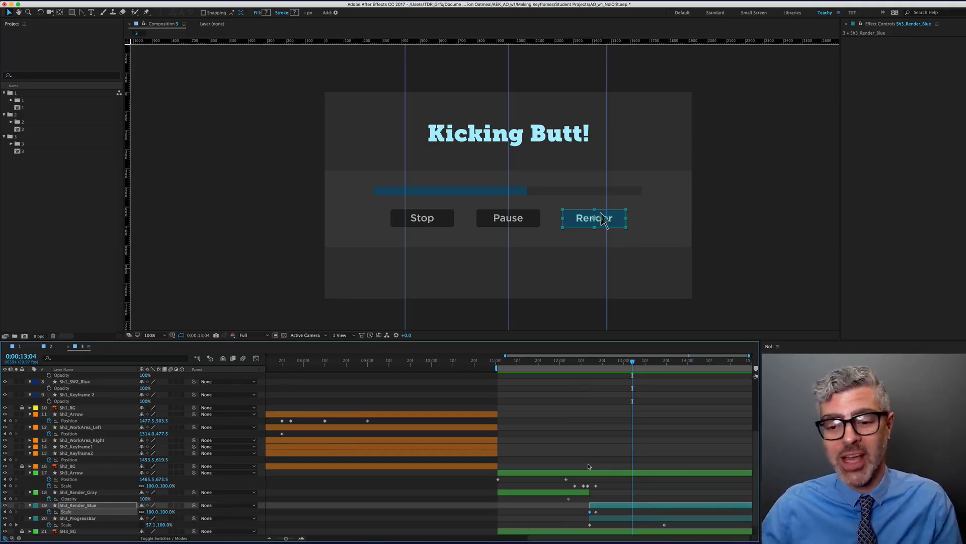
scroll(654, 423, "down", 2)
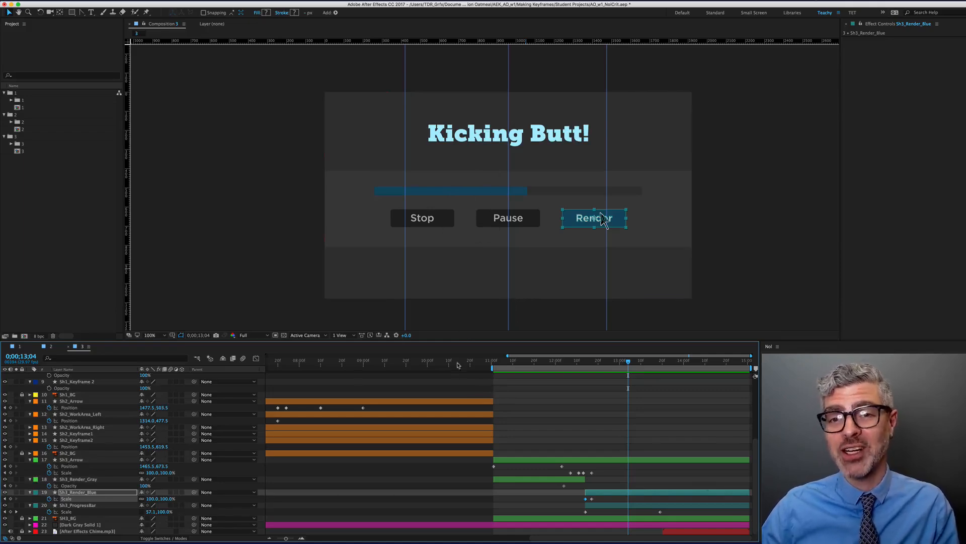
left_click(431, 192)
Collapse every layer's properties, deselect, and hide the composition guides
key("super+a")
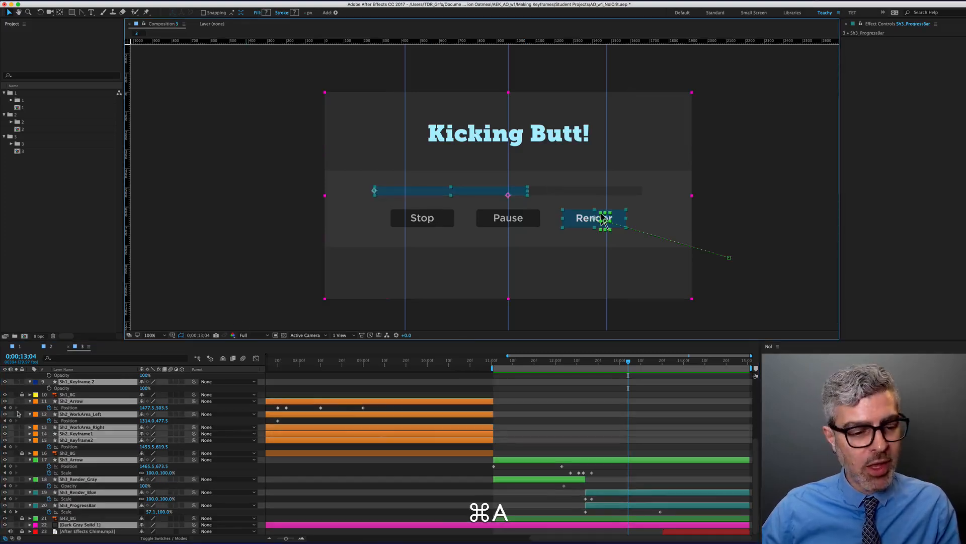
key("u")
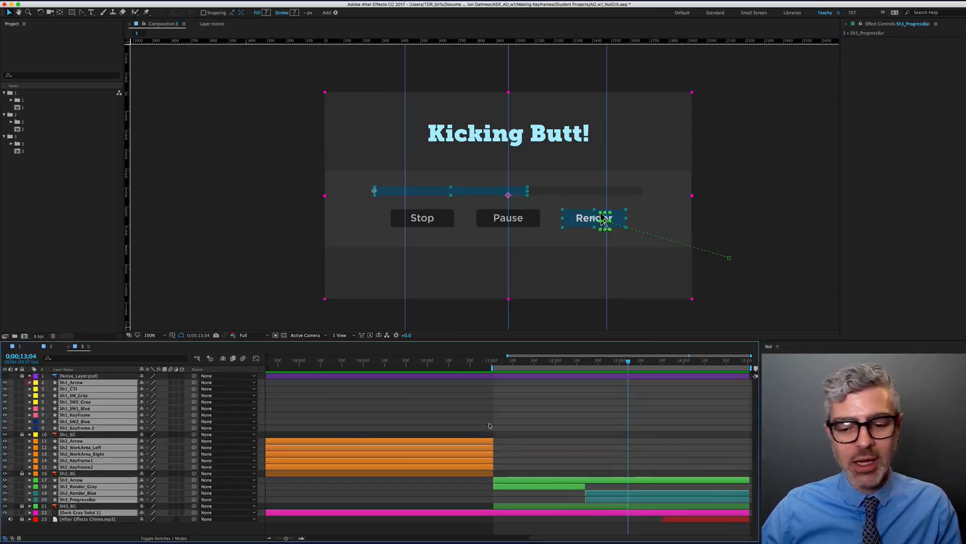
left_click(622, 526)
key("super+semicolon")
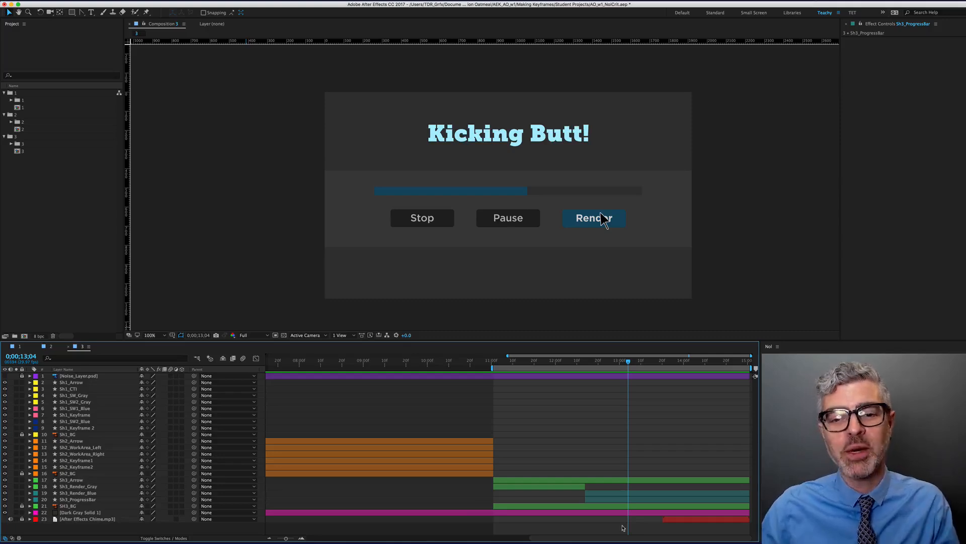
Set Sh3_ProgressBar's Scale to 100% at 13;04 and delete the extra Scale keyframe
left_click(74, 501)
key("u")
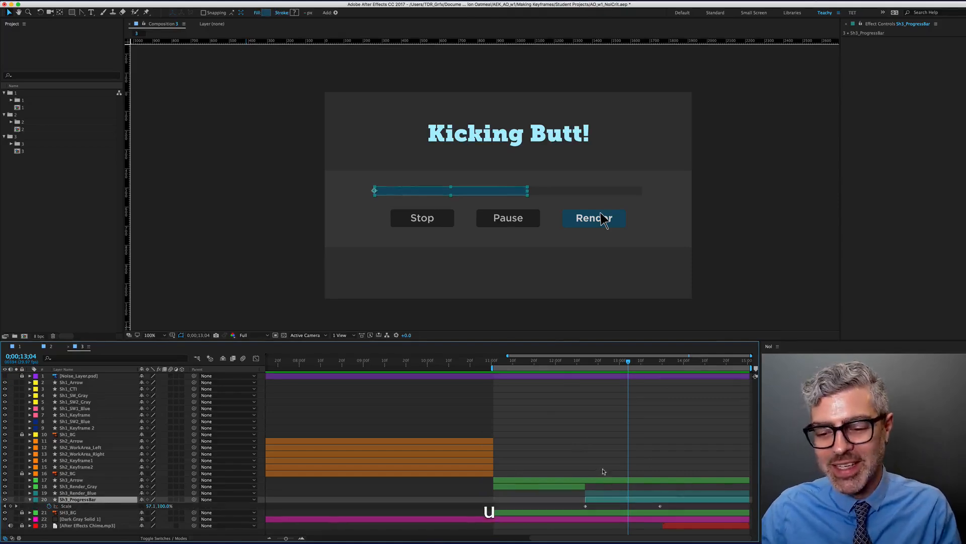
left_click(150, 505)
type("100")
key("Return")
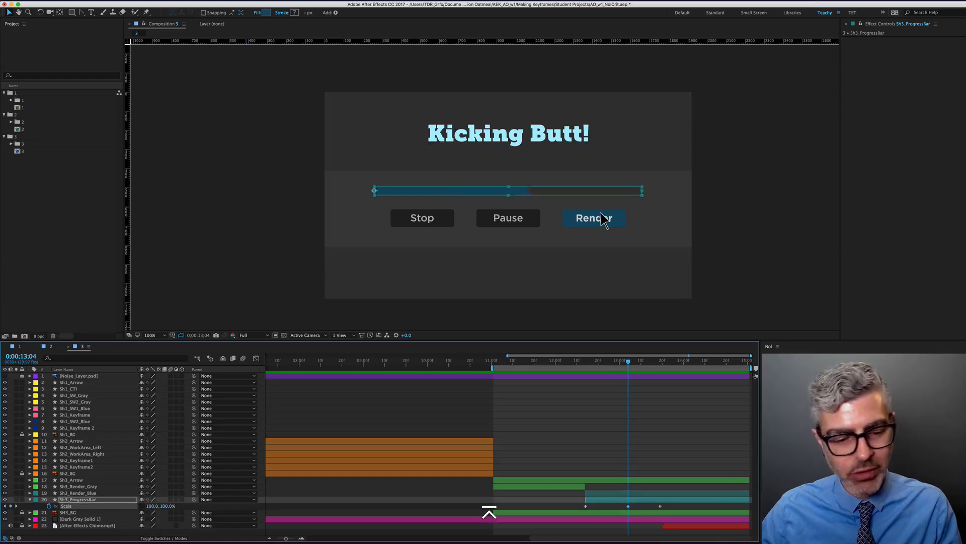
left_click(585, 506)
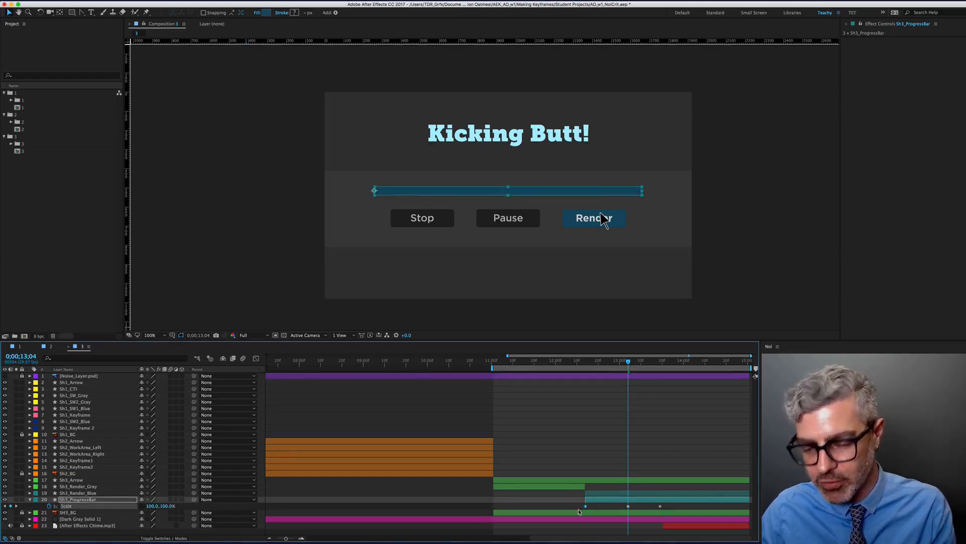
key("BackSpace")
left_click_drag(640, 506, 607, 519)
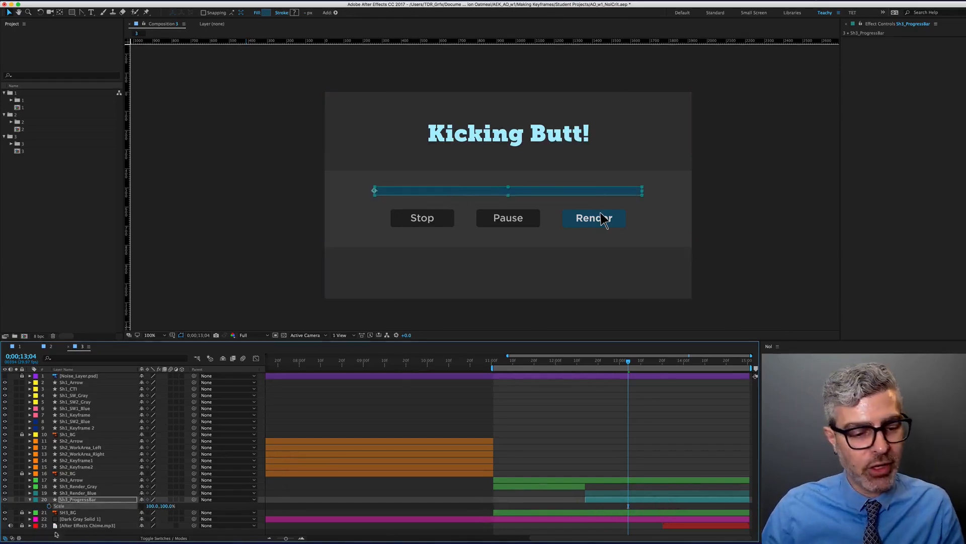
left_click(30, 499)
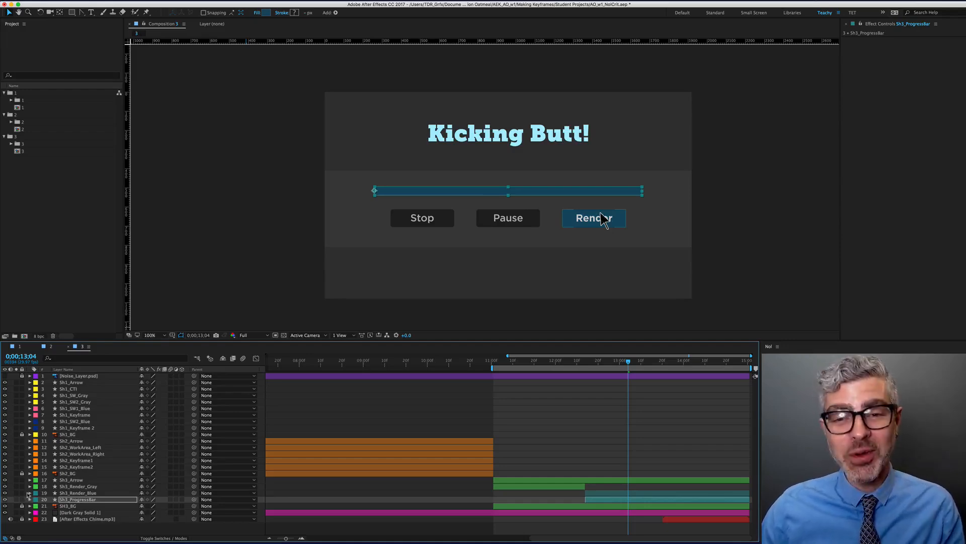
left_click(562, 393)
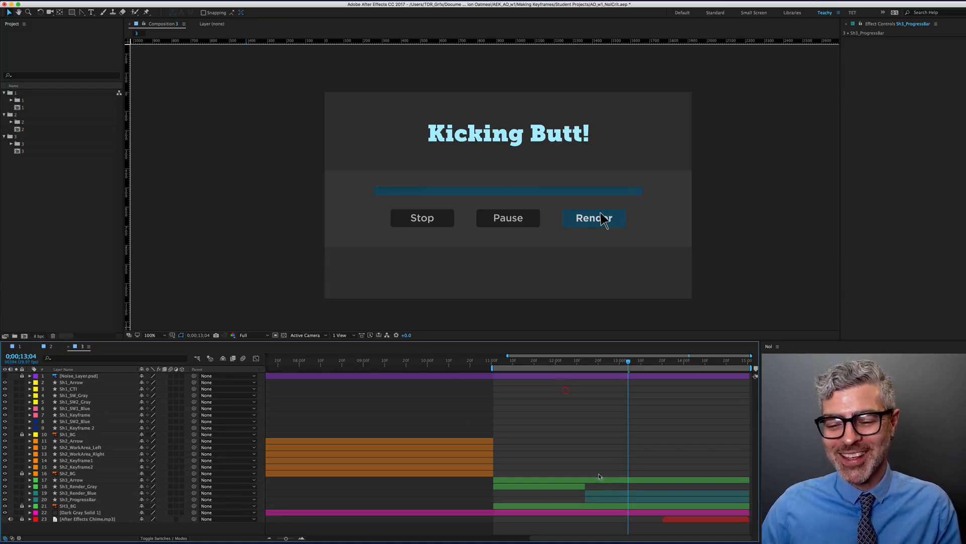
left_click(602, 499)
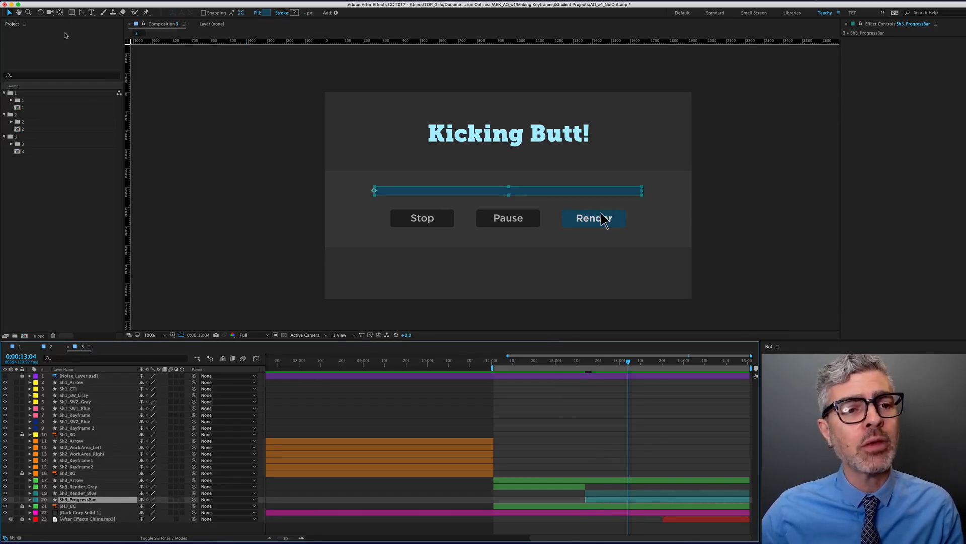
Switch the Rectangle tool to create masks instead of shape layers
left_click(72, 12)
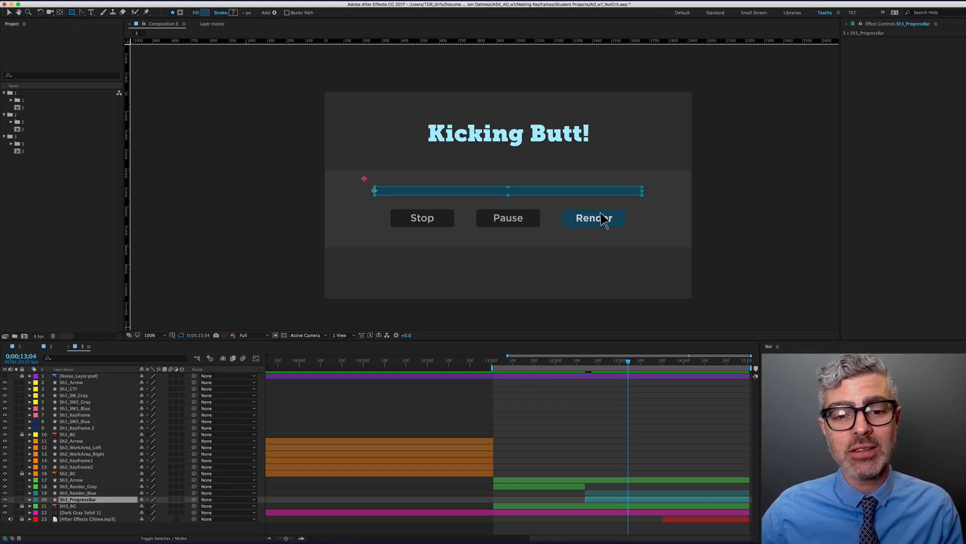
mouse_move(361, 178)
left_mouse_down()
mouse_move(411, 199)
mouse_move(399, 201)
left_mouse_up()
key("super+z")
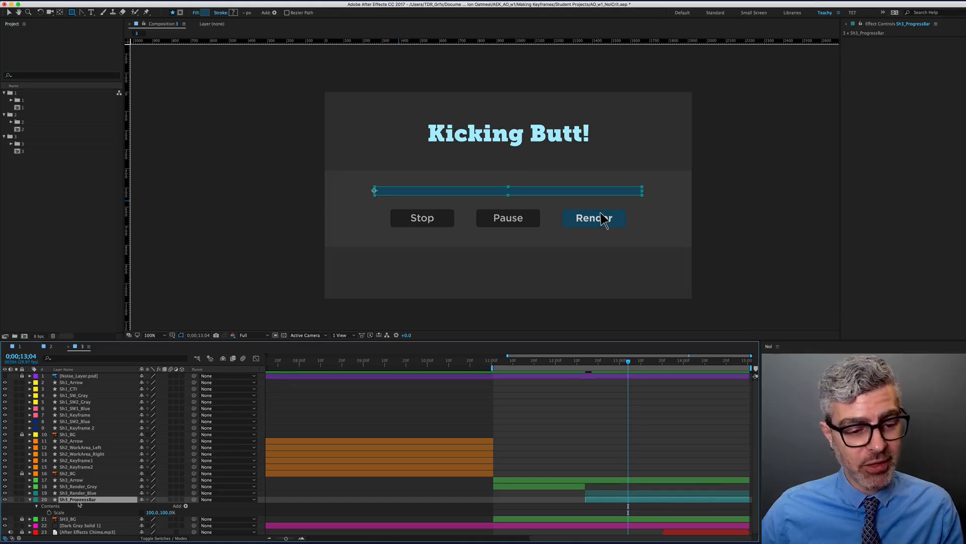
left_click(180, 12)
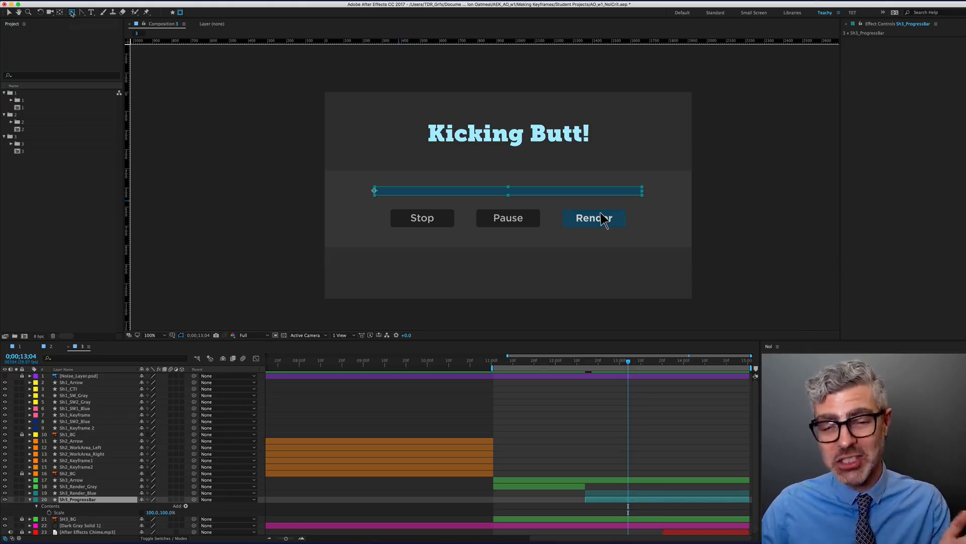
left_click(174, 13)
left_click(179, 13)
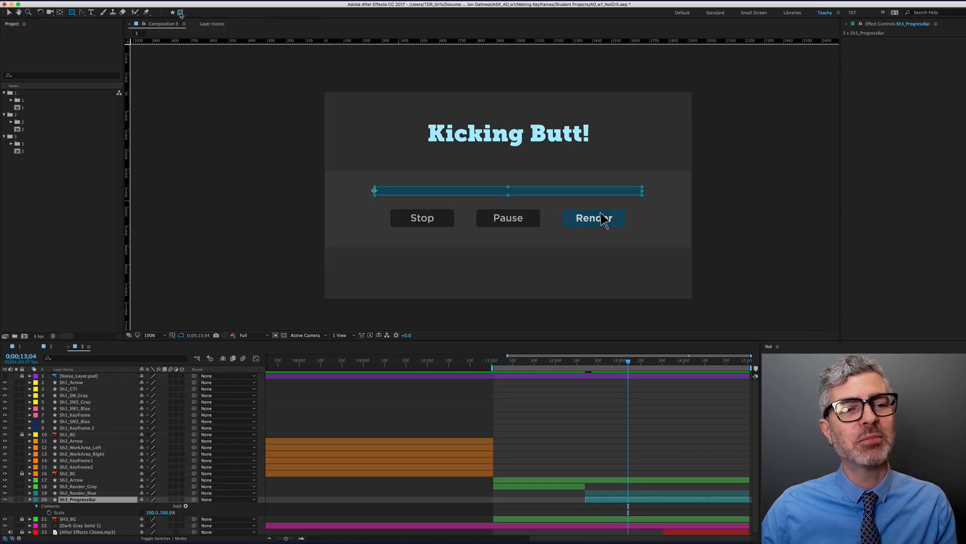
left_click(616, 501)
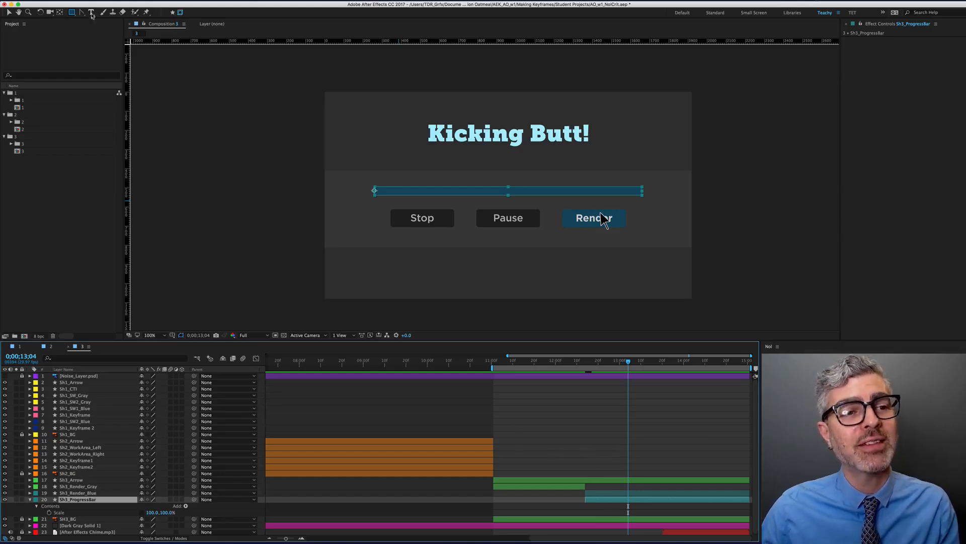
Draw a thin mask over the bar's left end and keyframe its Mask Path at 12;14
left_click_drag(365, 174, 371, 209)
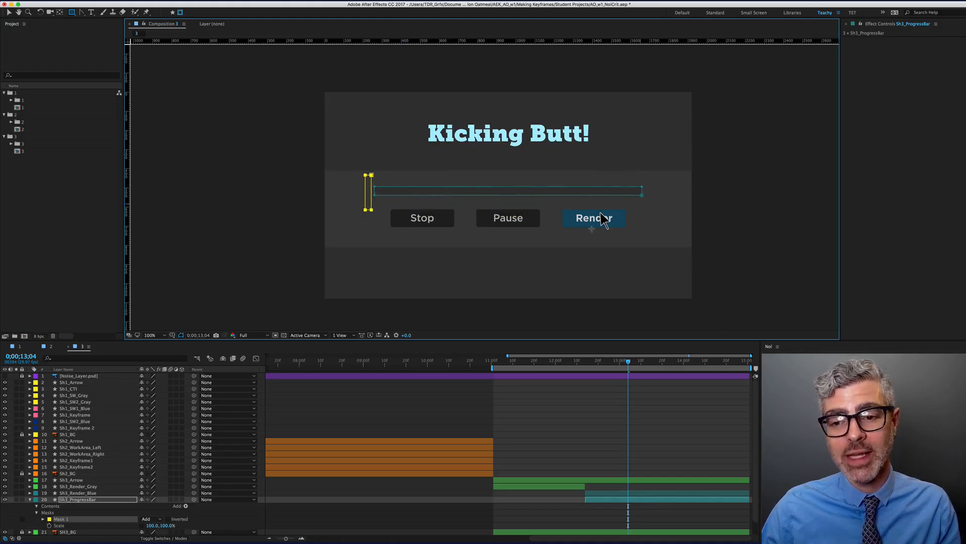
left_click(668, 503)
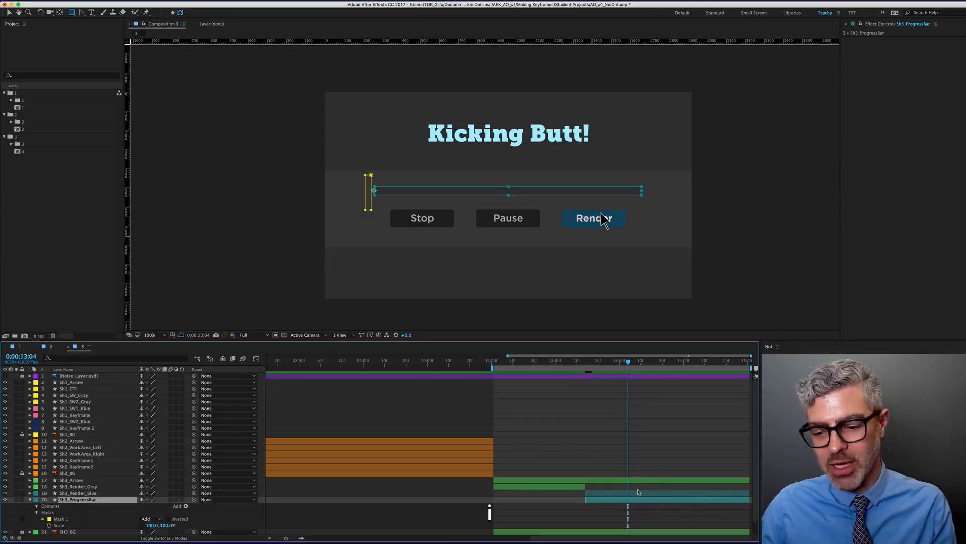
key("j")
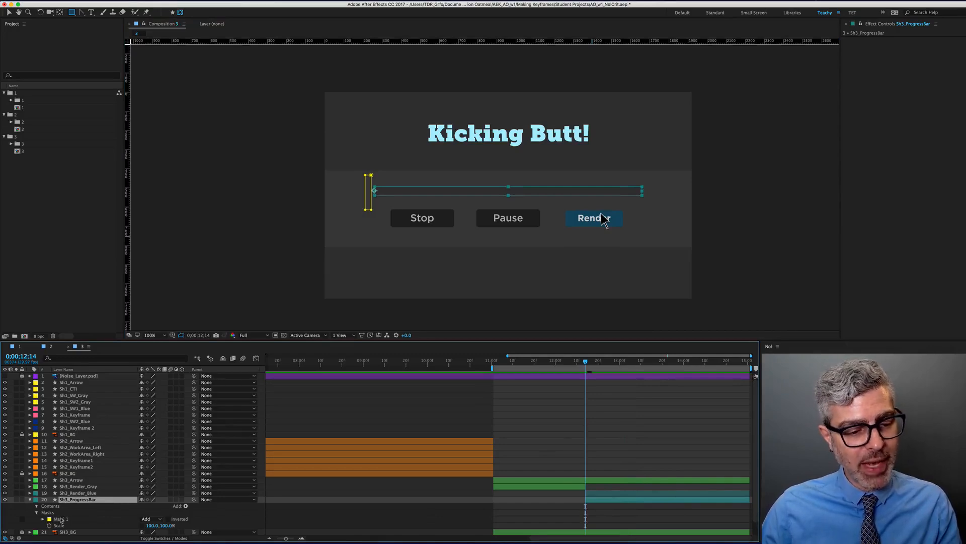
key("m")
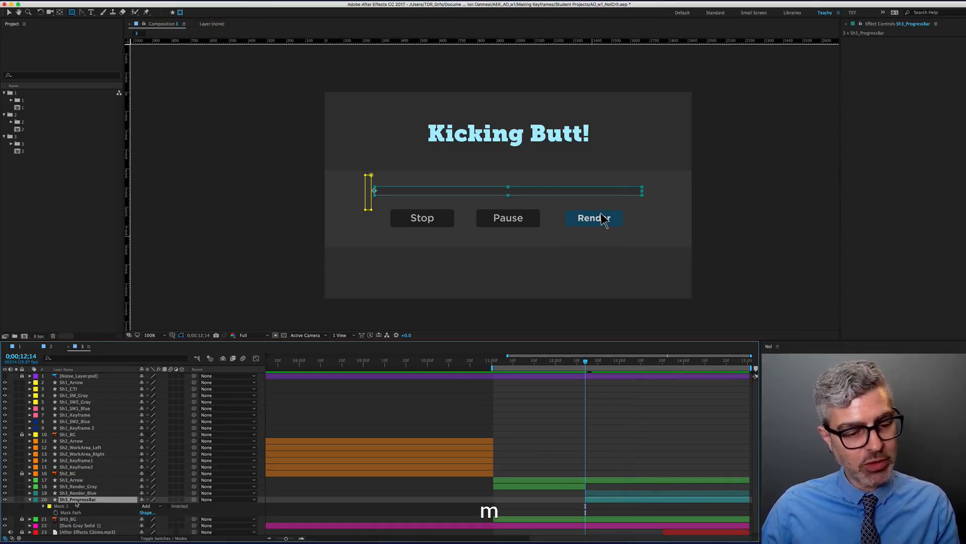
left_click(43, 506)
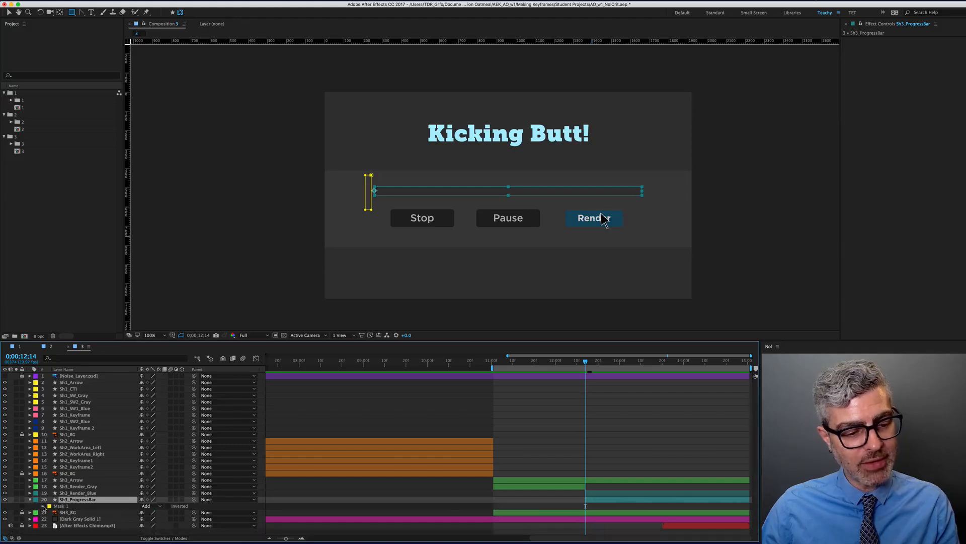
left_click(43, 506)
scroll(46, 527, "down", 2)
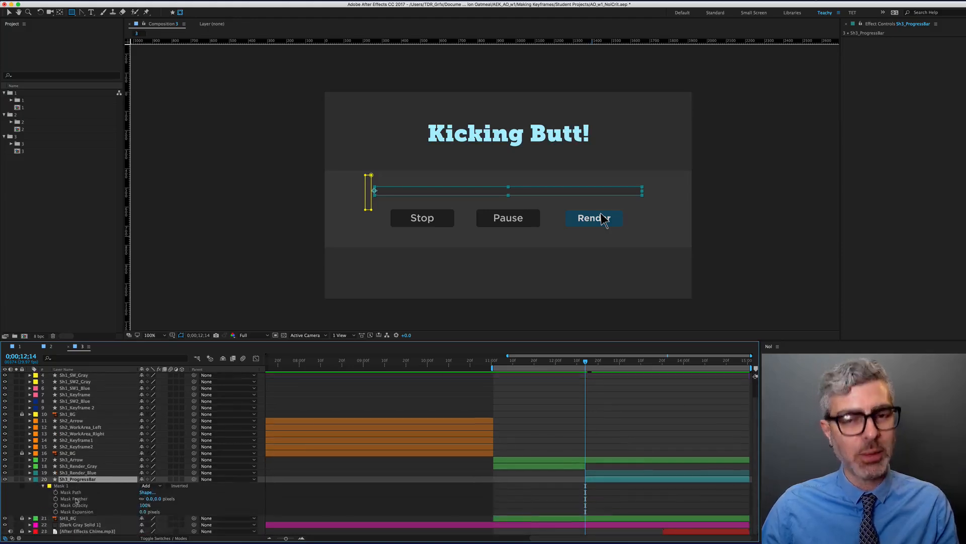
left_click(56, 492)
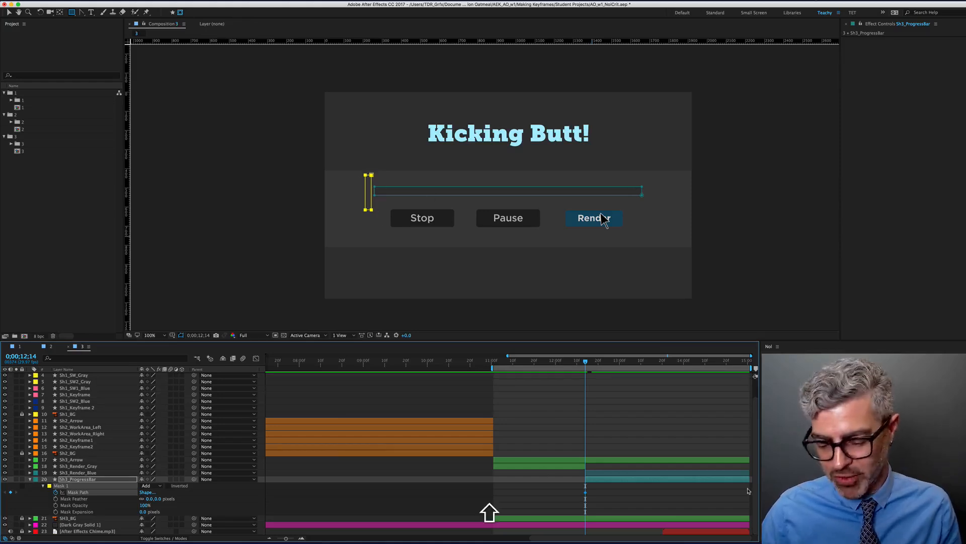
key("shift+Page_Down")
key("shift+Page_Down")
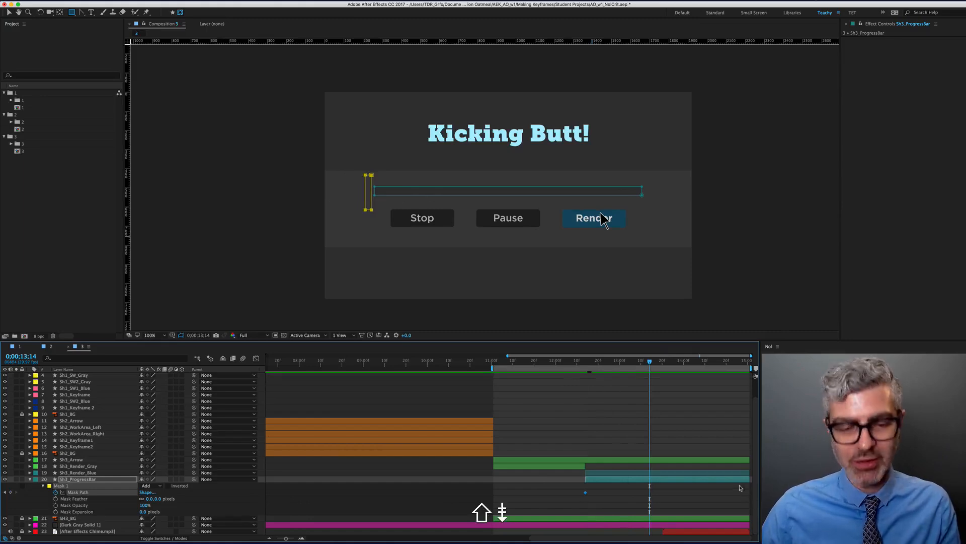
At 13;14, drag Mask 1's right vertices across the full length of the progress bar
key("v")
left_click(40, 504)
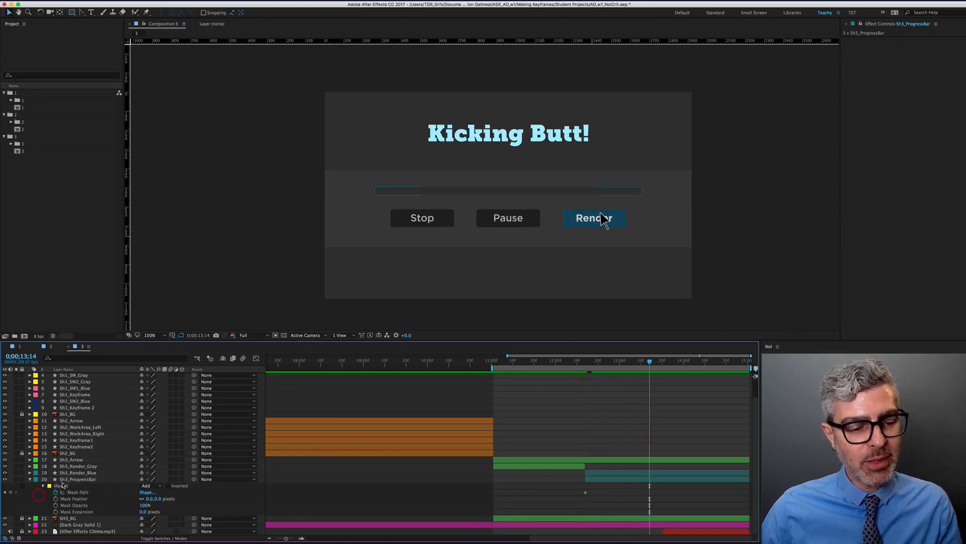
left_click(59, 485)
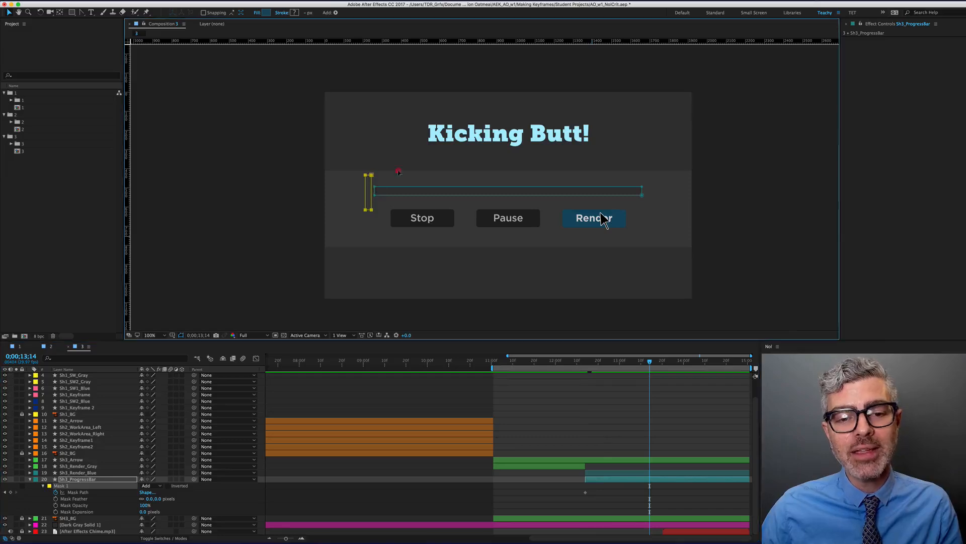
left_click_drag(397, 175, 409, 173)
key("super+z")
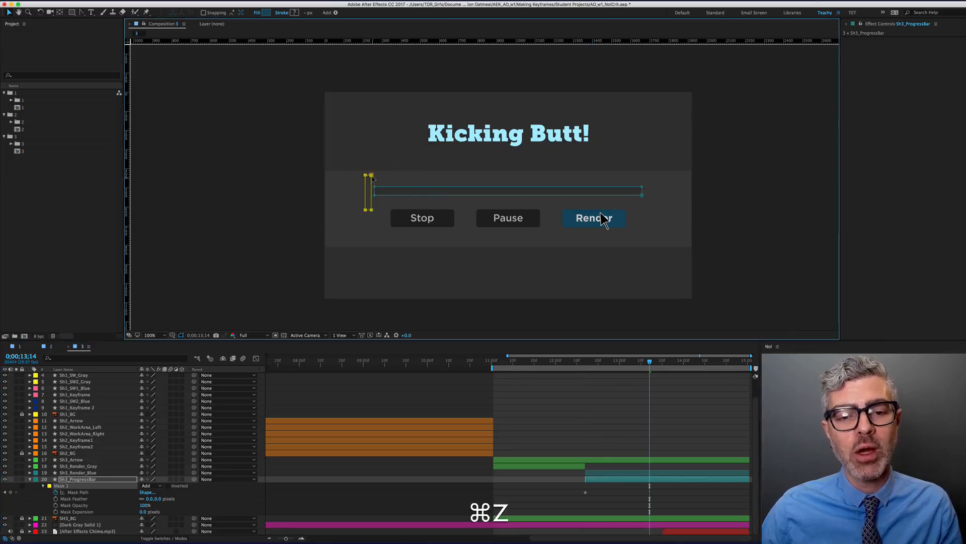
key("shift")
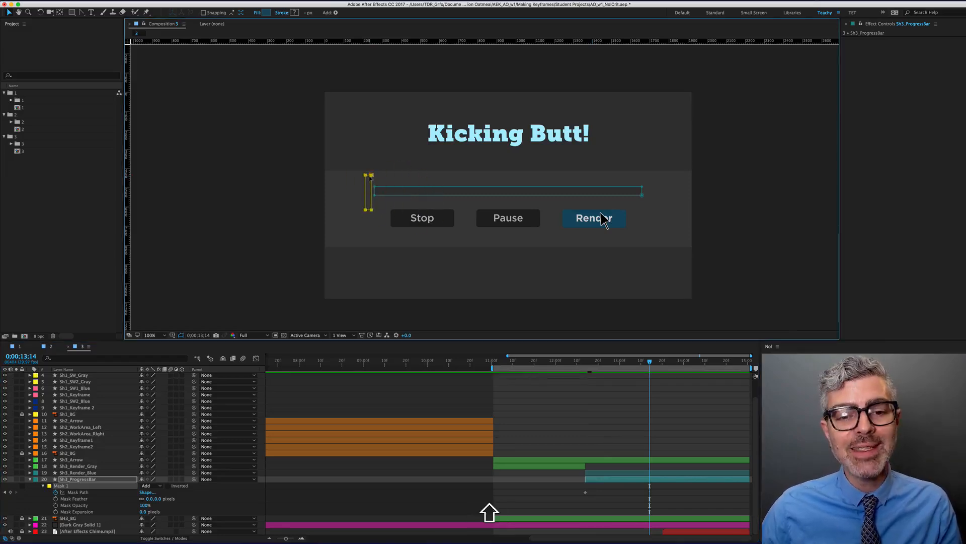
left_click(370, 175, "shift")
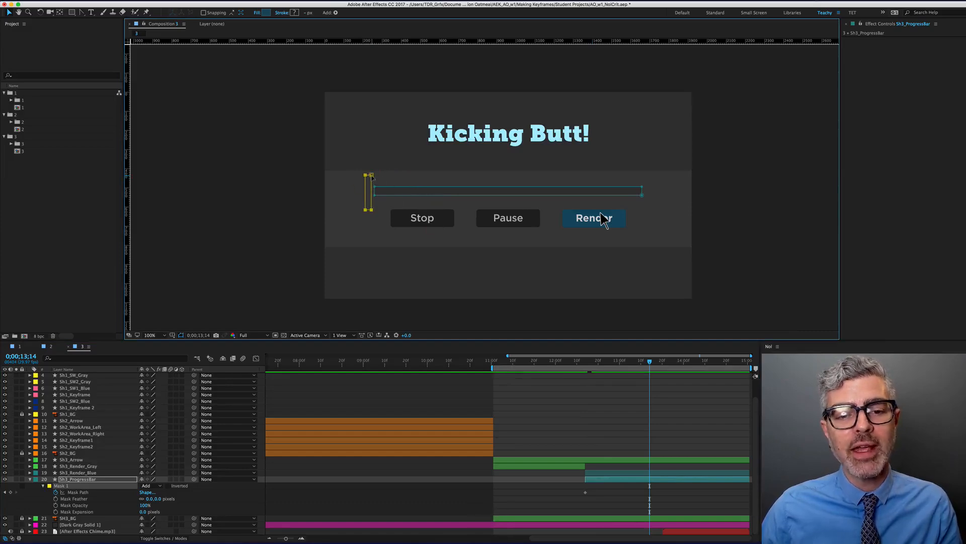
key("shift")
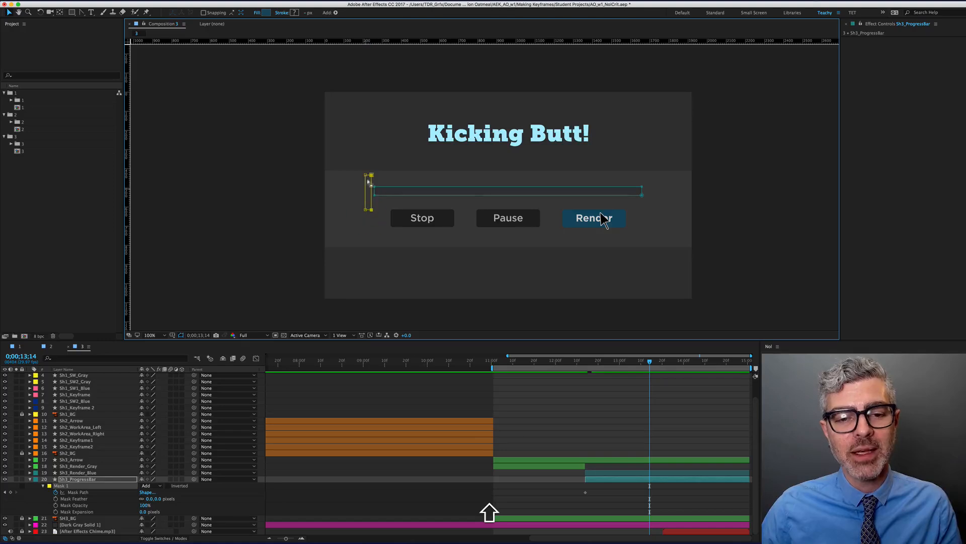
left_click_drag(373, 212, 650, 216)
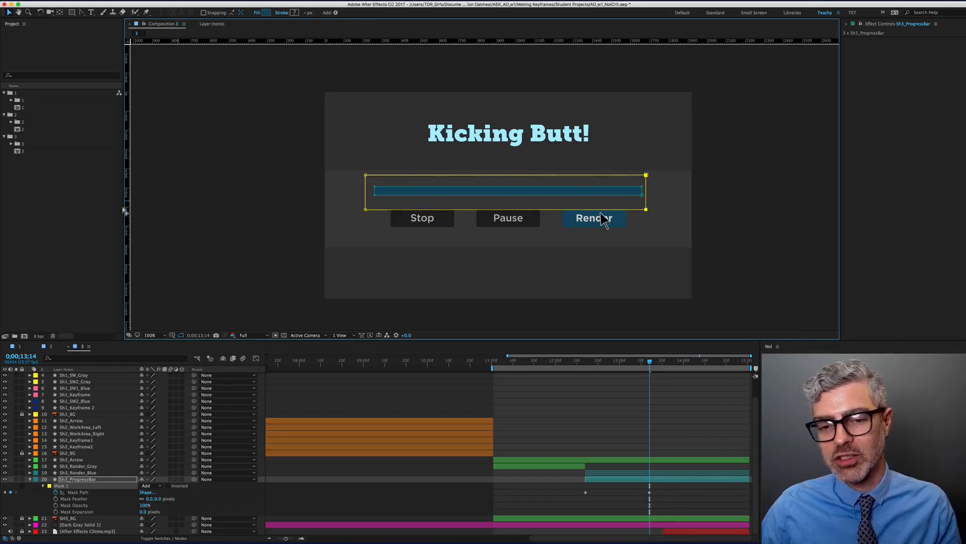
Preview the fill, move the end Mask Path keyframe slightly later, and preview again
key("j")
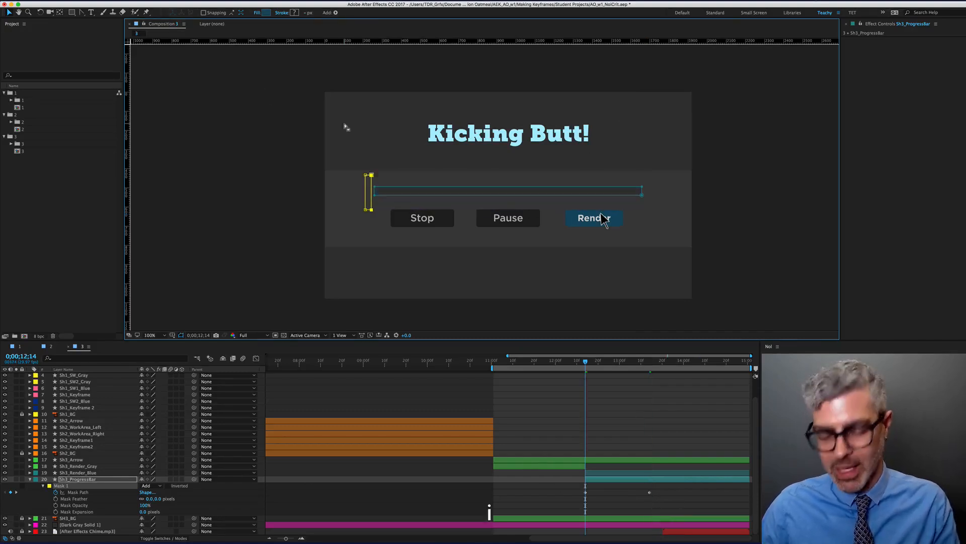
key("0")
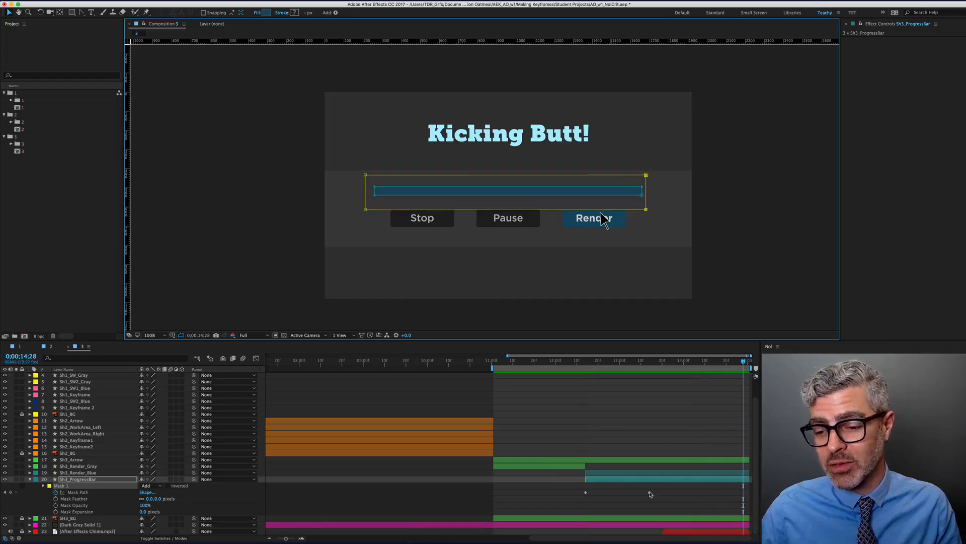
left_click_drag(649, 492, 660, 487)
key("KP_0")
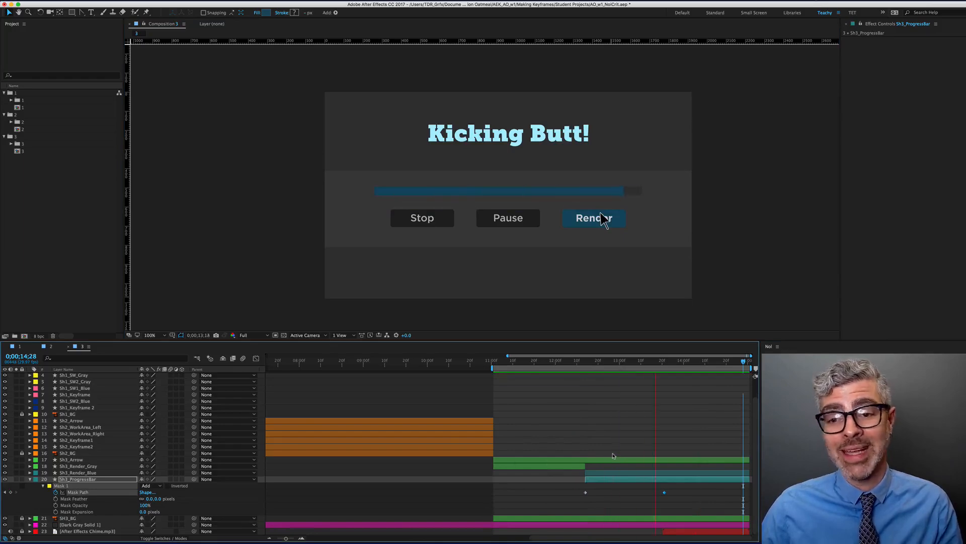
key("space")
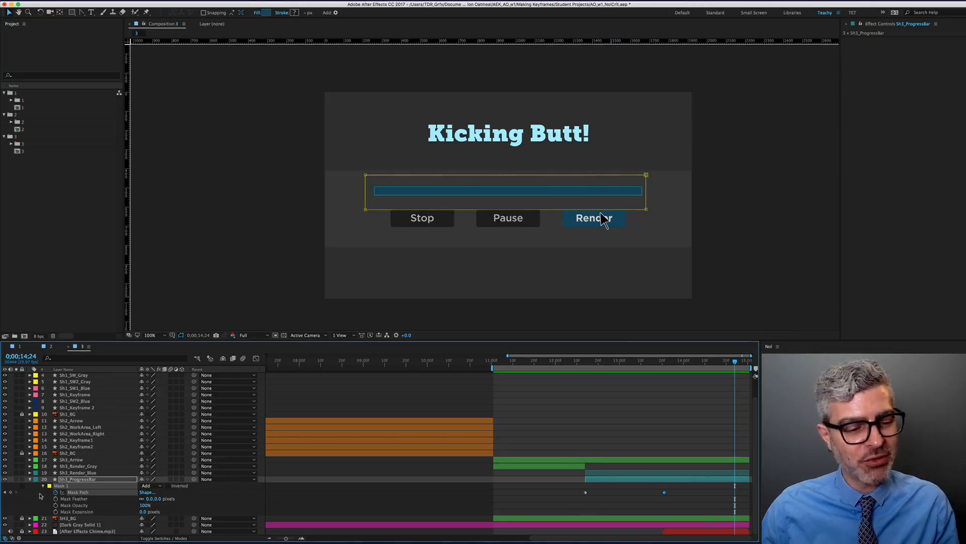
Delete Mask 1 from the progress bar and try sliding the layer, then undo the move
left_click(60, 486)
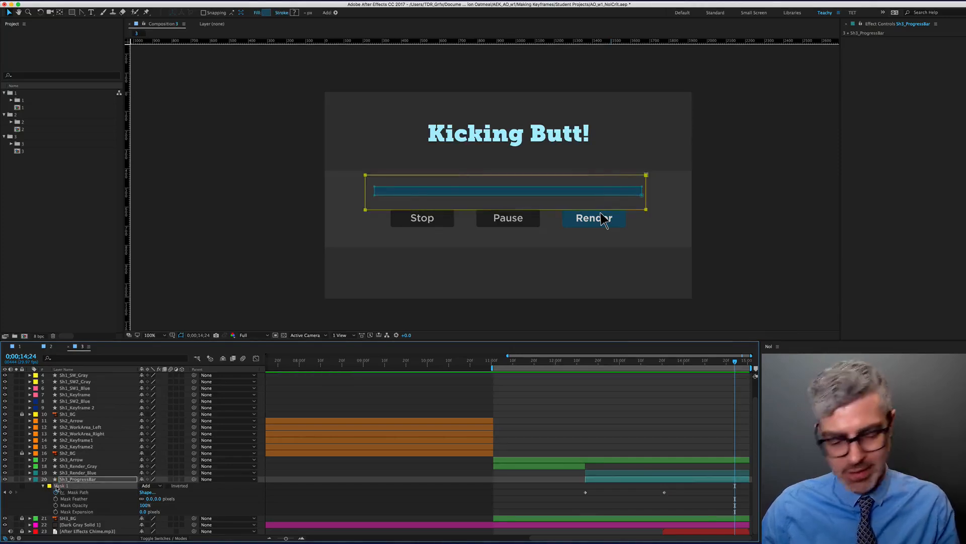
key("BackSpace")
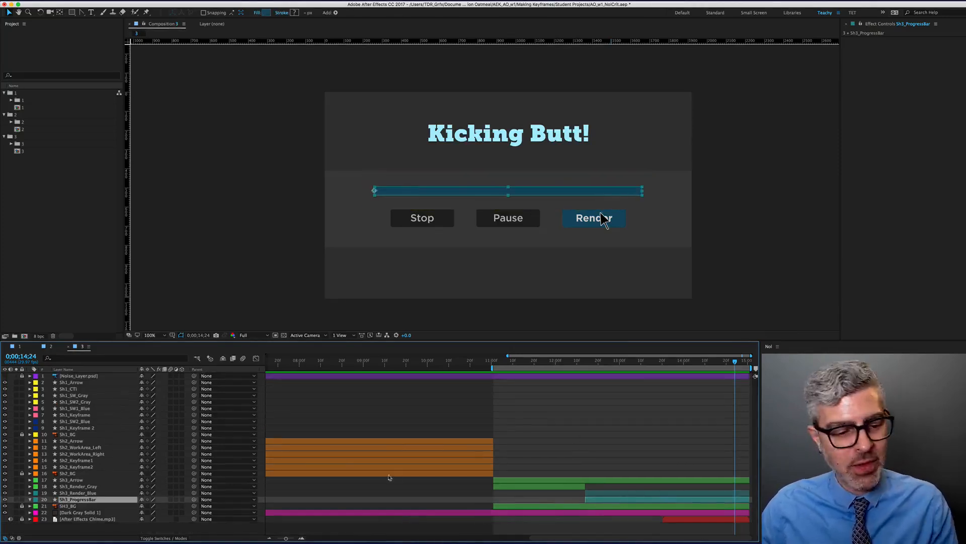
left_click(466, 495)
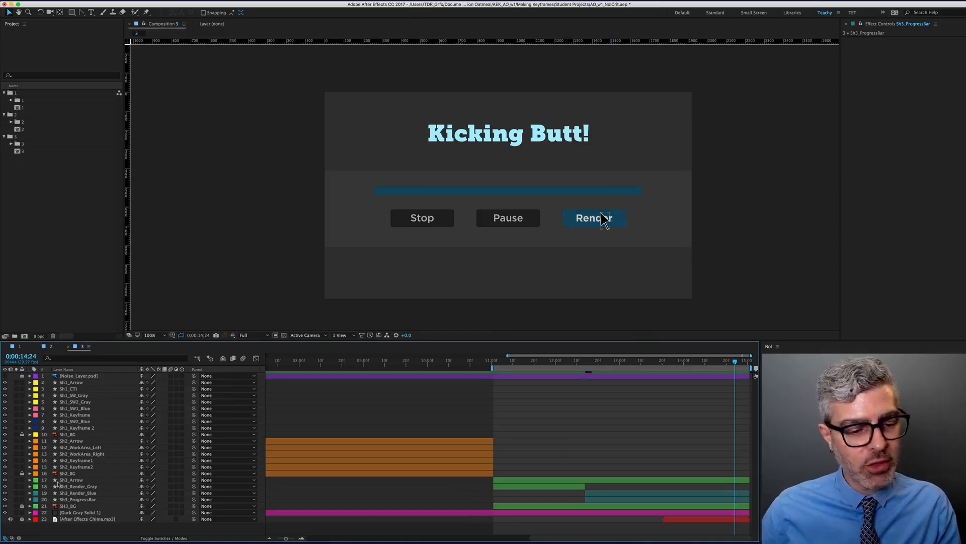
left_click(75, 499)
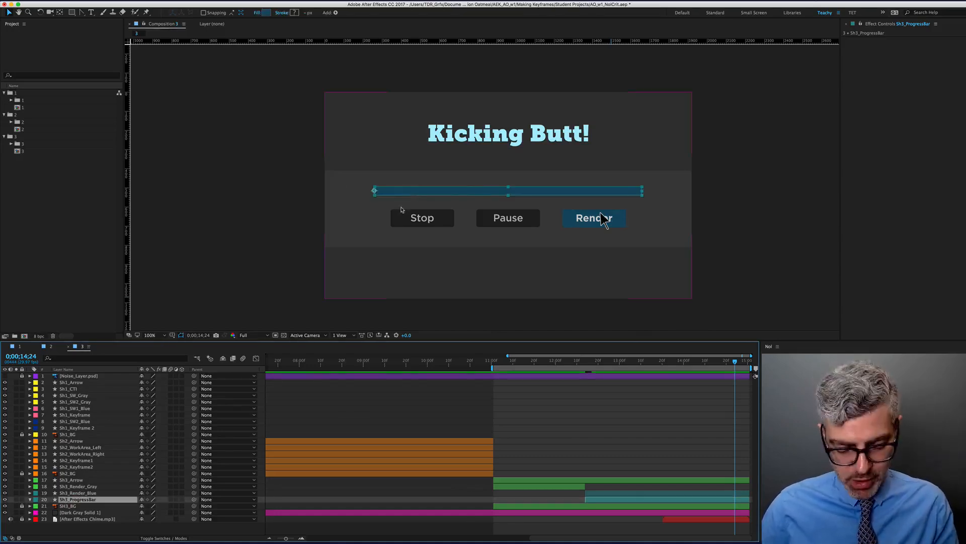
key("v")
left_click_drag(402, 209, 464, 193)
key("shift+super+z")
key("super+z")
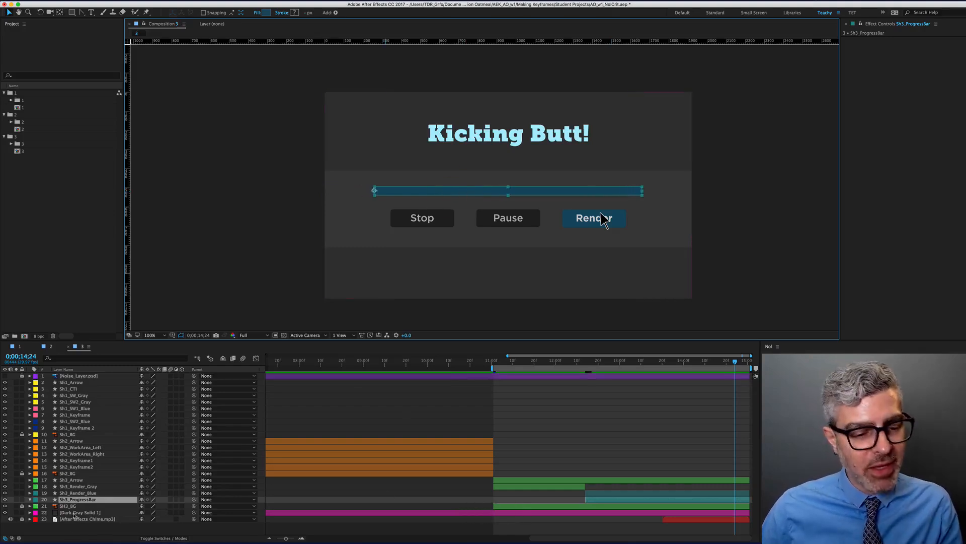
Hide the Sh3_ProgressBar layer and set the current time to 12;14
left_click(5, 501)
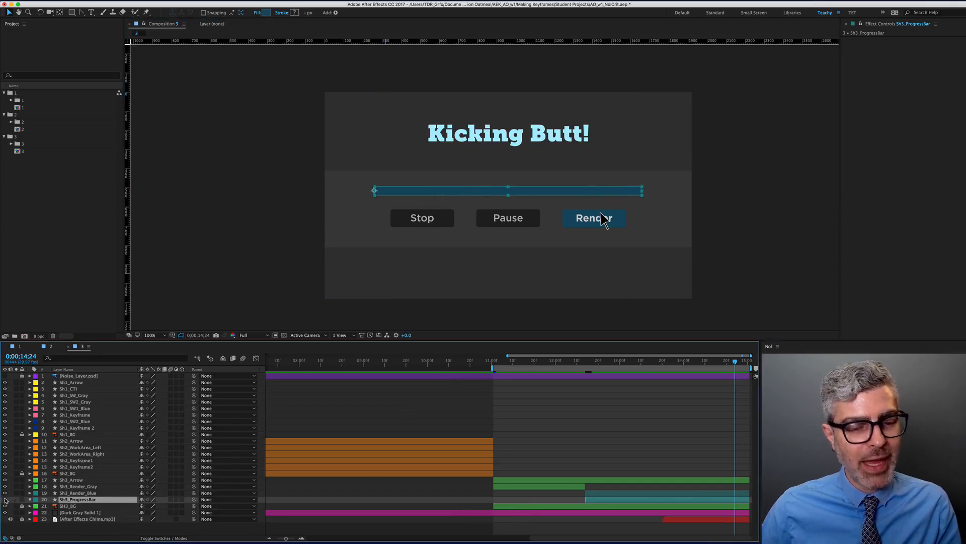
left_click(6, 501)
left_click(329, 189)
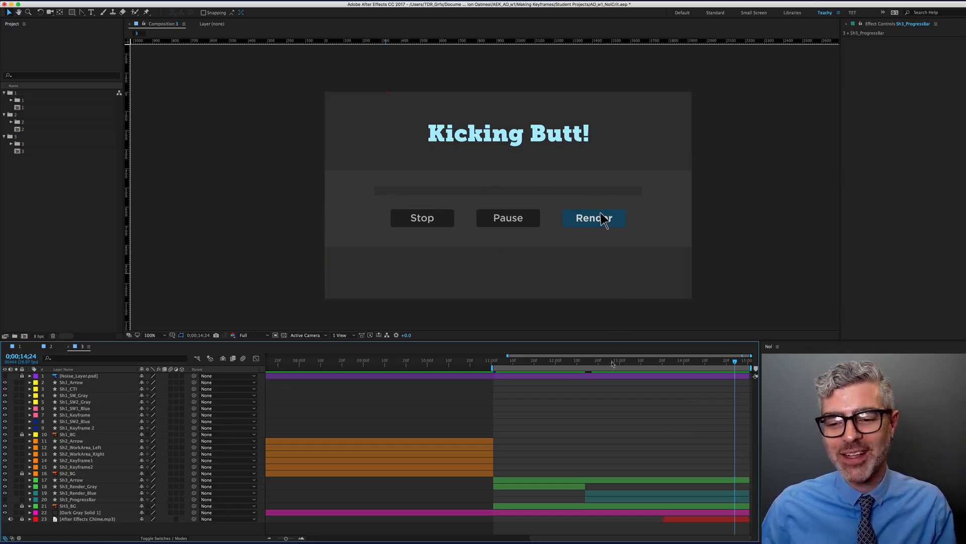
left_click(588, 364)
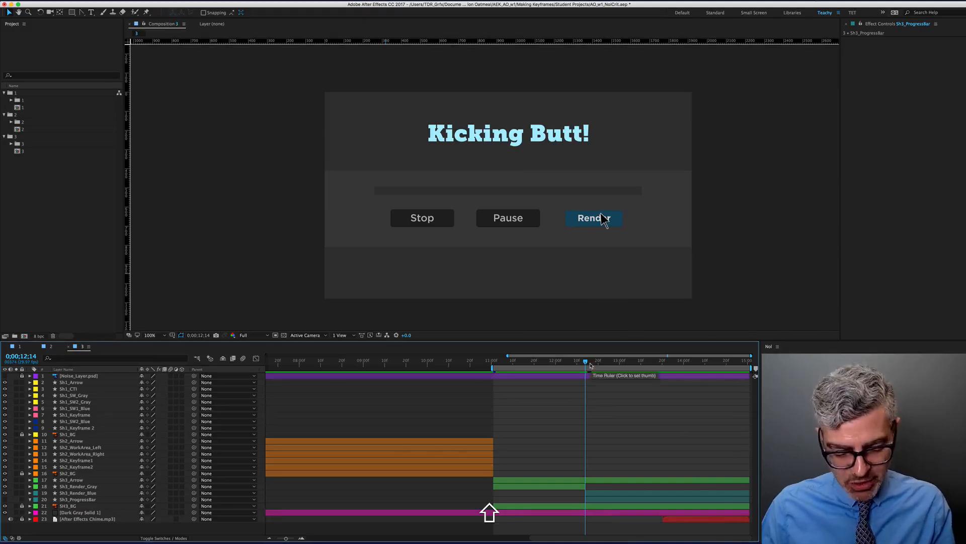
Create a solid using a colour sampled from the comp and squash it into a thin band
key("super+y")
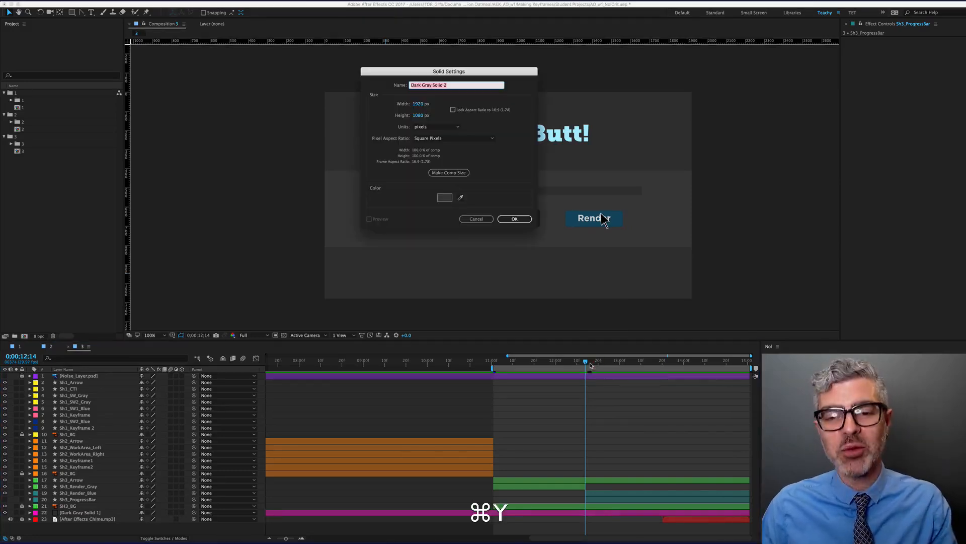
left_click(460, 197)
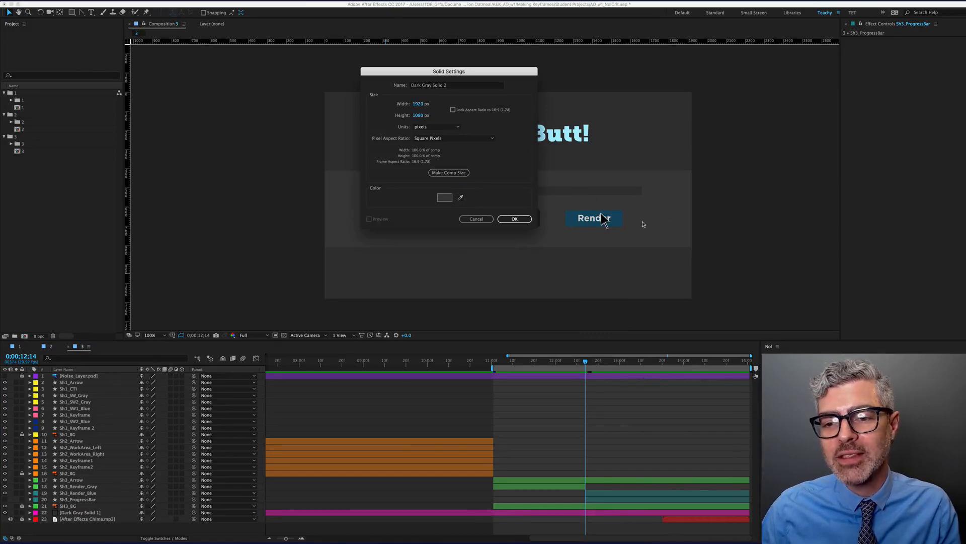
left_click(514, 219)
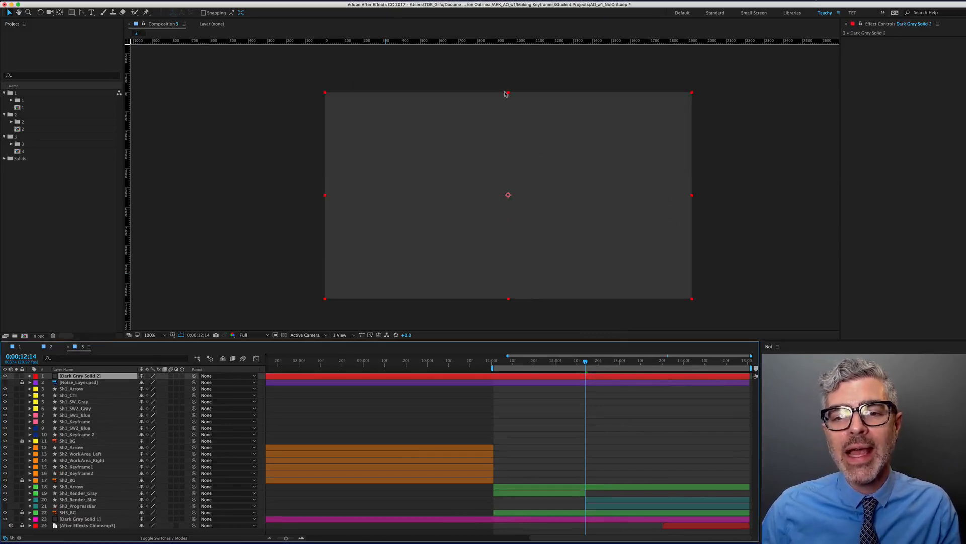
left_click_drag(510, 95, 526, 190)
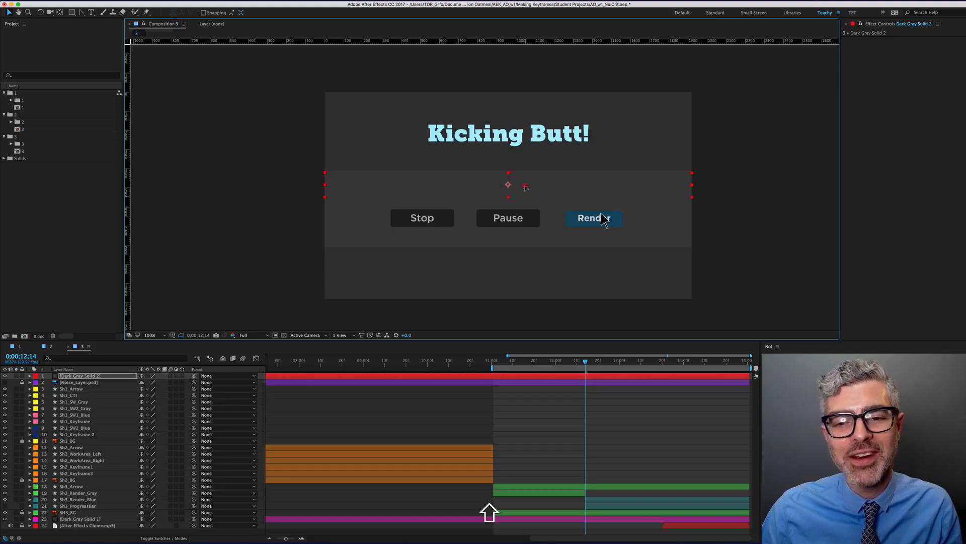
Set Dark Gray Solid 2's opacity to 25% and nudge it slightly downward
left_click(73, 376)
key("t")
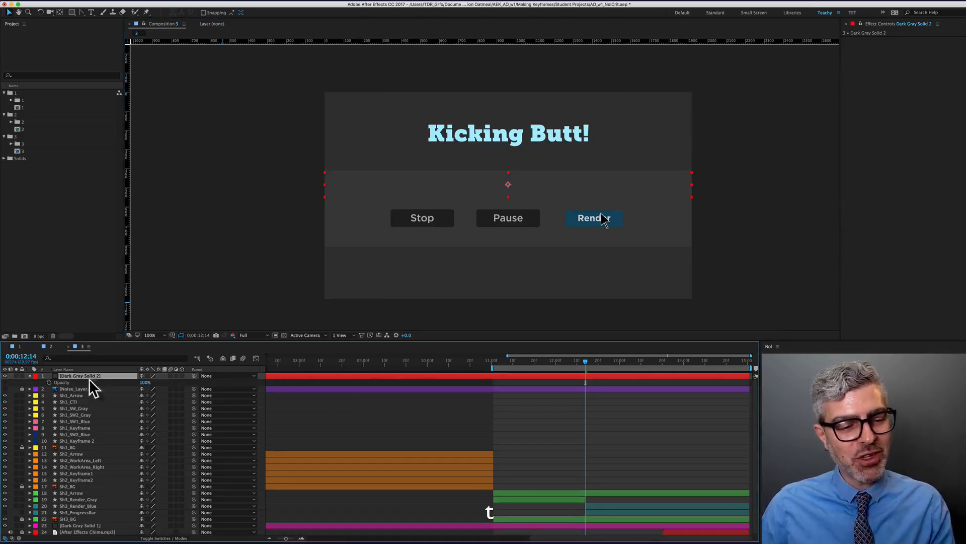
left_click(146, 382)
type("25")
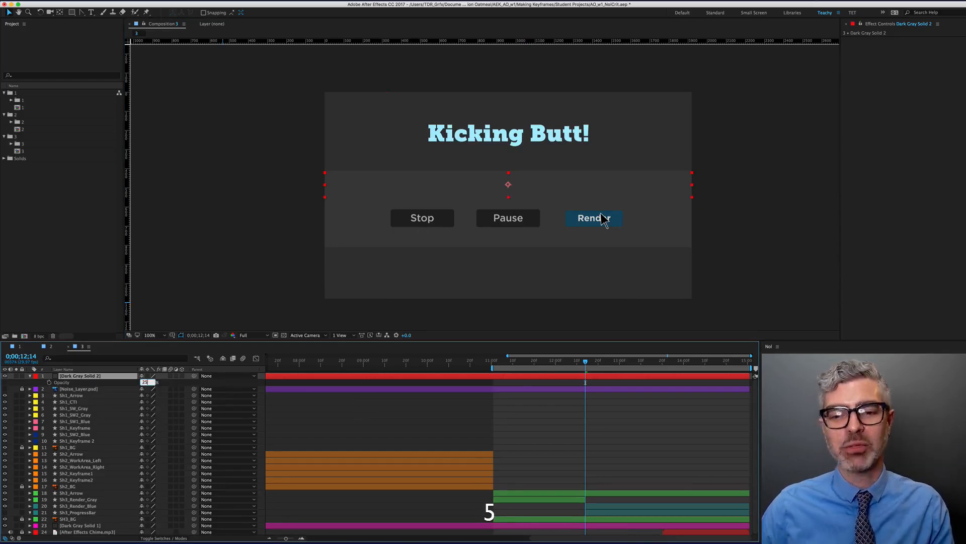
key("Return")
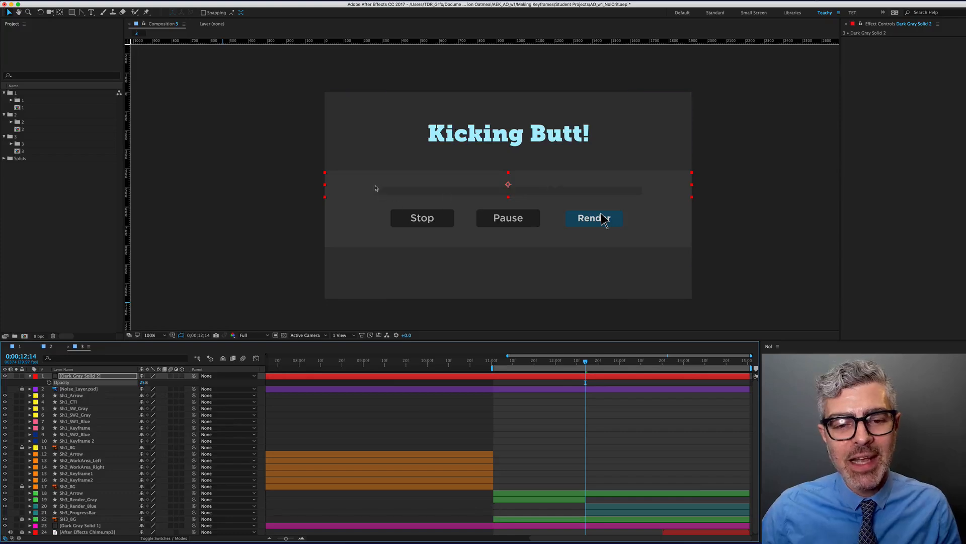
scroll(432, 197, "up", 1)
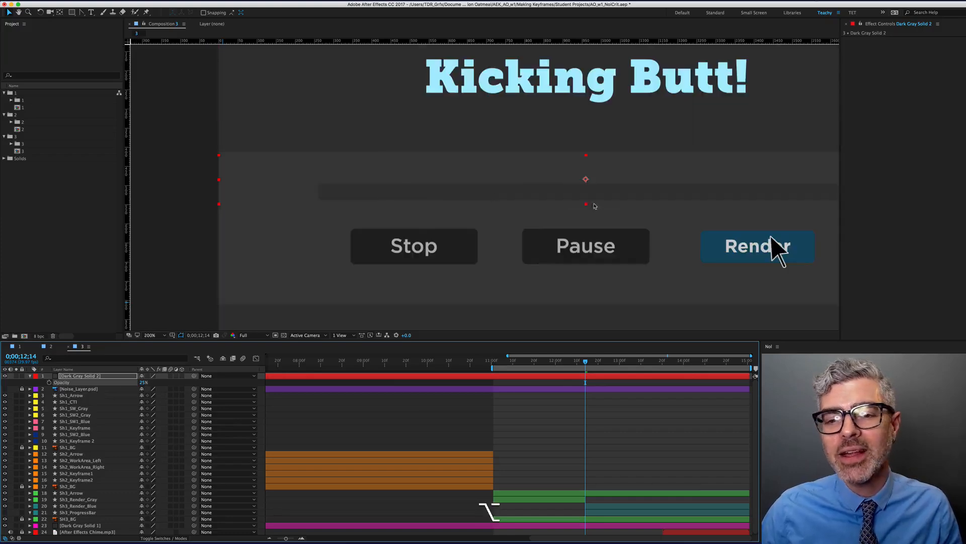
key("shift+Down")
key("shift+Down")
key("shift+Down")
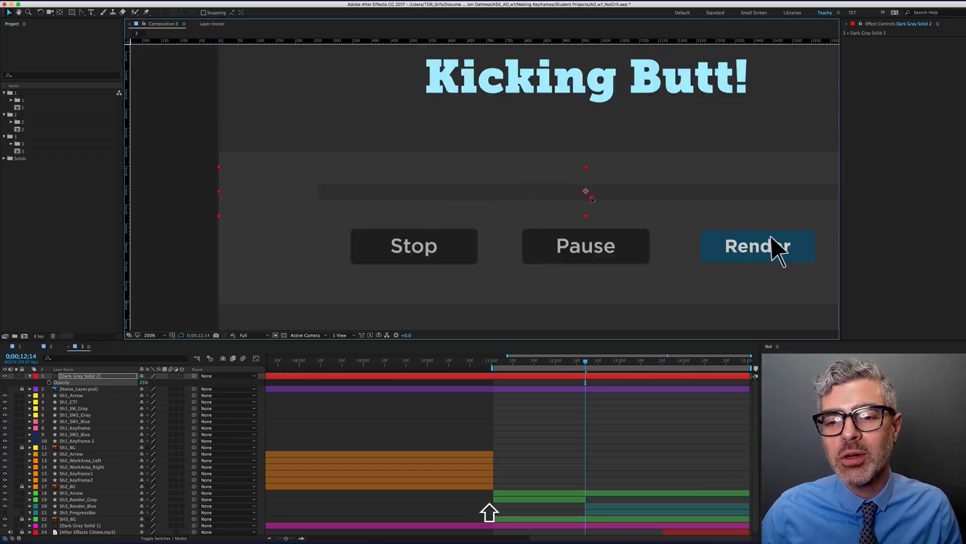
scroll(586, 192, "down", 1)
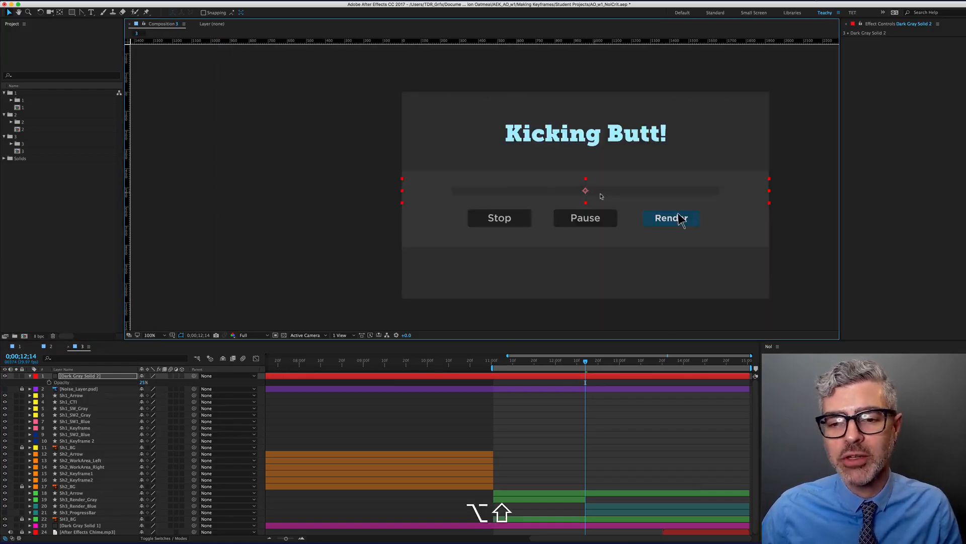
Draw a rectangular mask on the solid spanning the whole progress bar
left_click(72, 12)
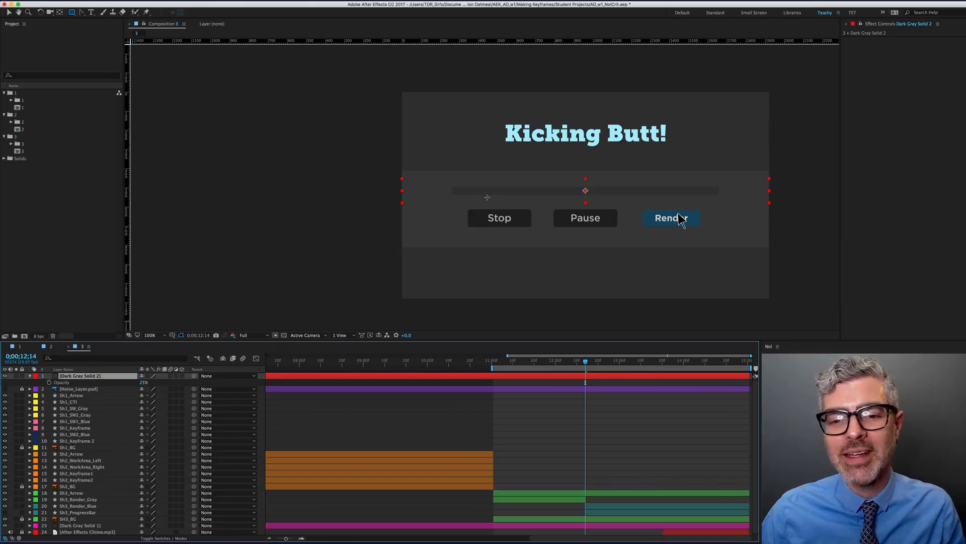
scroll(487, 197, "up", 2)
left_click_drag(529, 198, 410, 186)
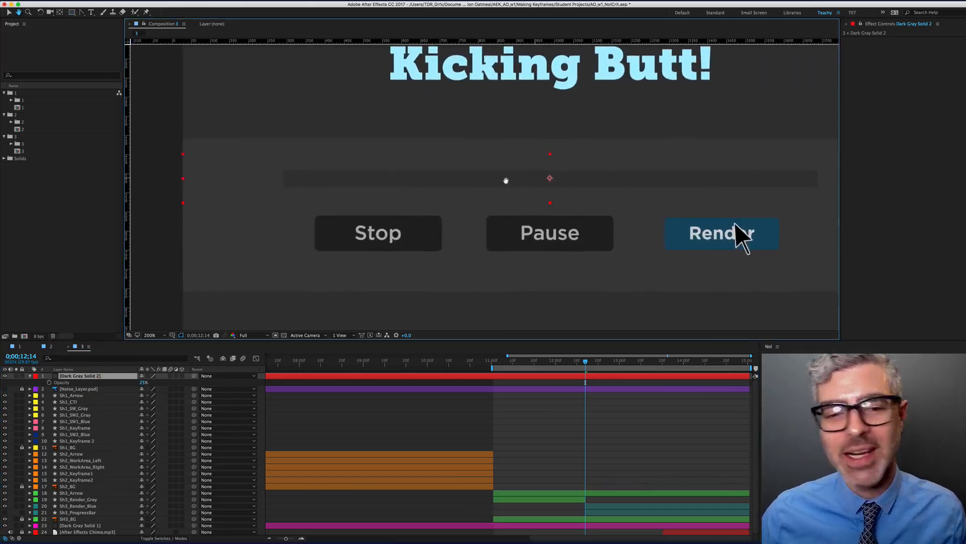
left_click_drag(505, 180, 482, 184)
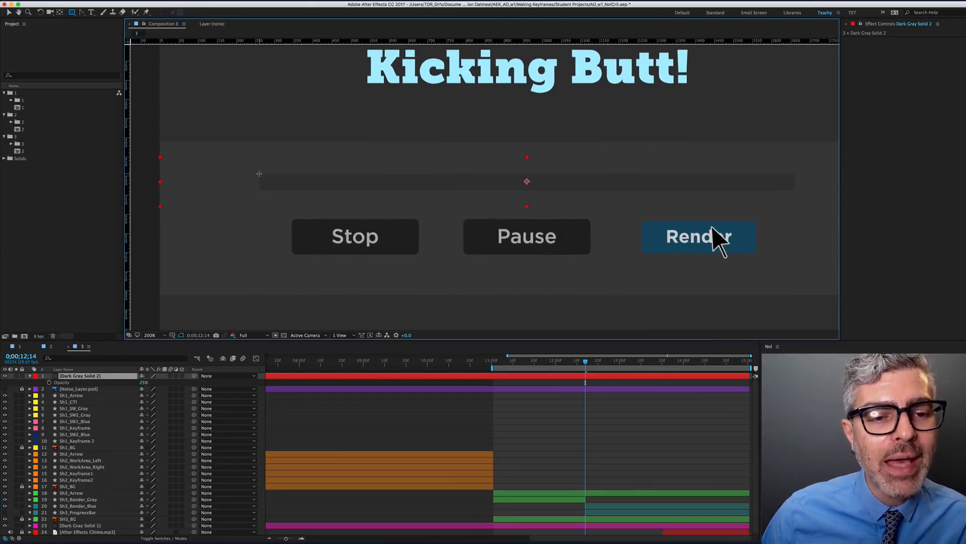
left_click_drag(259, 175, 349, 194)
left_click_drag(655, 198, 794, 191)
Change Mask 1's mode on Dark Gray Solid 2 from Add to Subtract and check the cutout
left_click(492, 395)
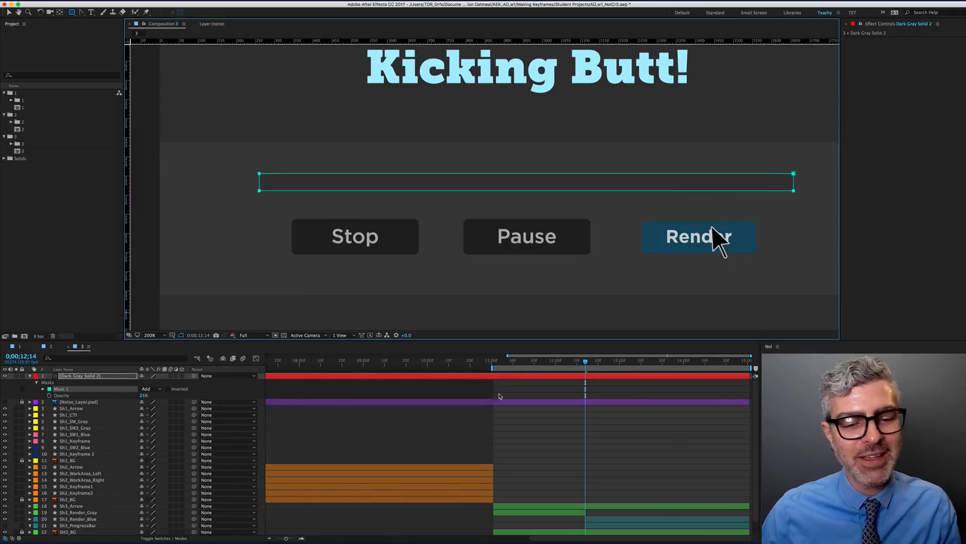
left_click(491, 378)
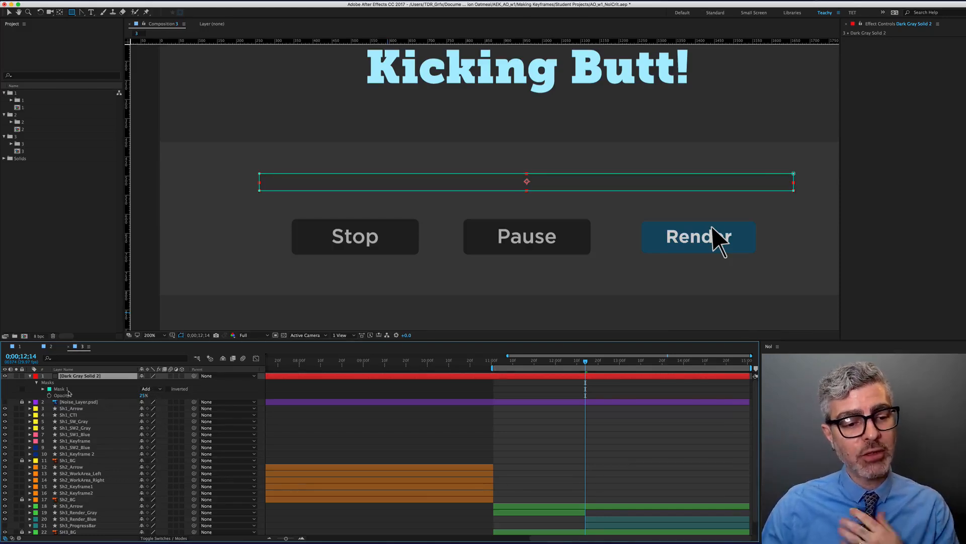
left_click(147, 390)
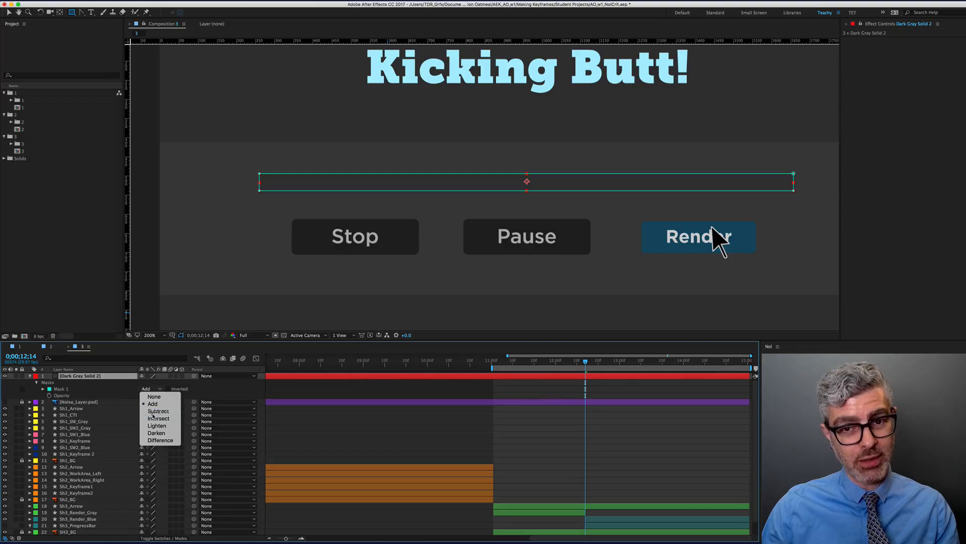
left_click(153, 413)
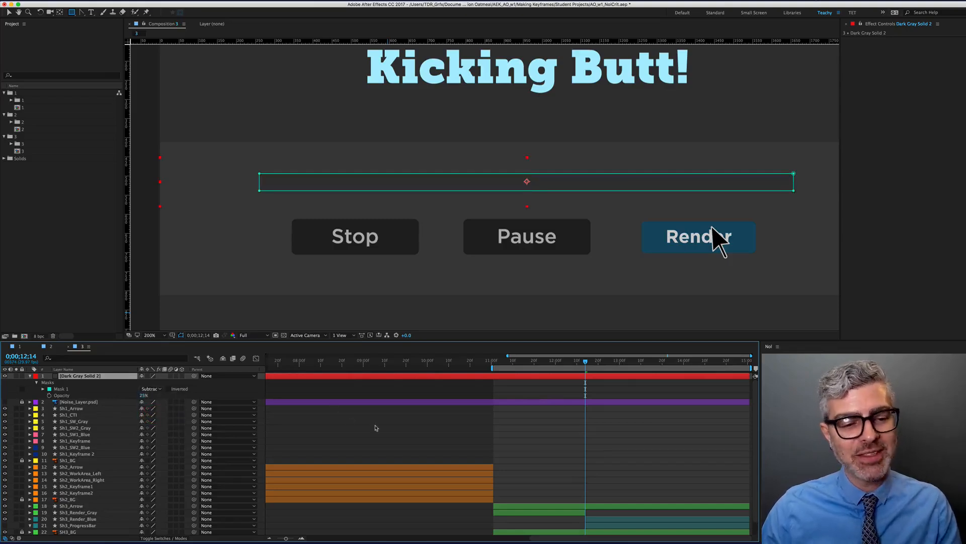
left_click(375, 428)
key("v")
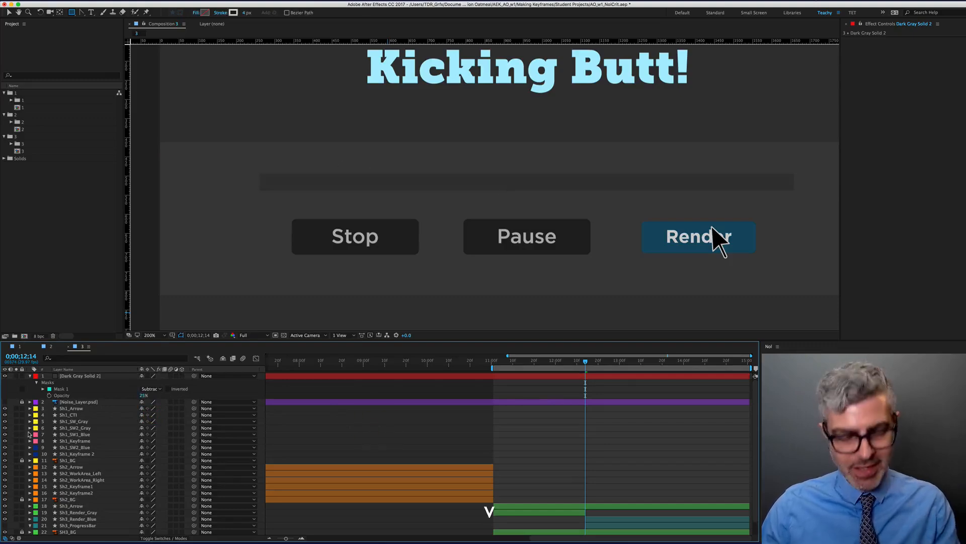
left_click(80, 377)
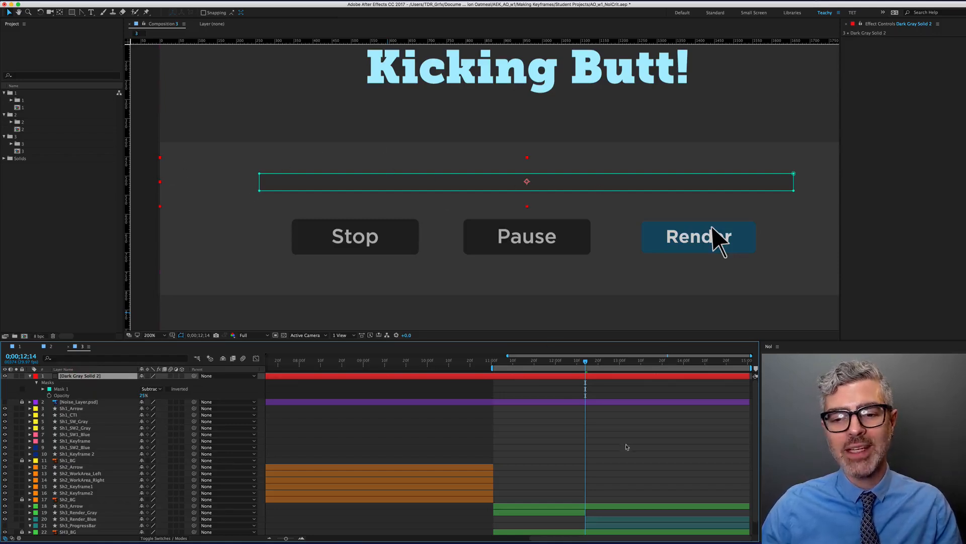
left_click(626, 447)
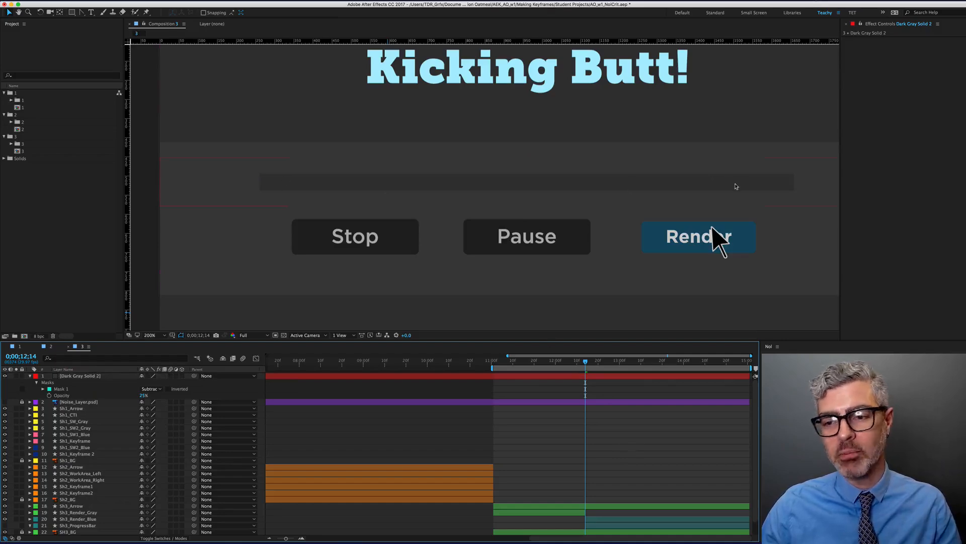
Rename the solid 'MASK' and move it down just above Sh3_Render_Blue
left_click(83, 377)
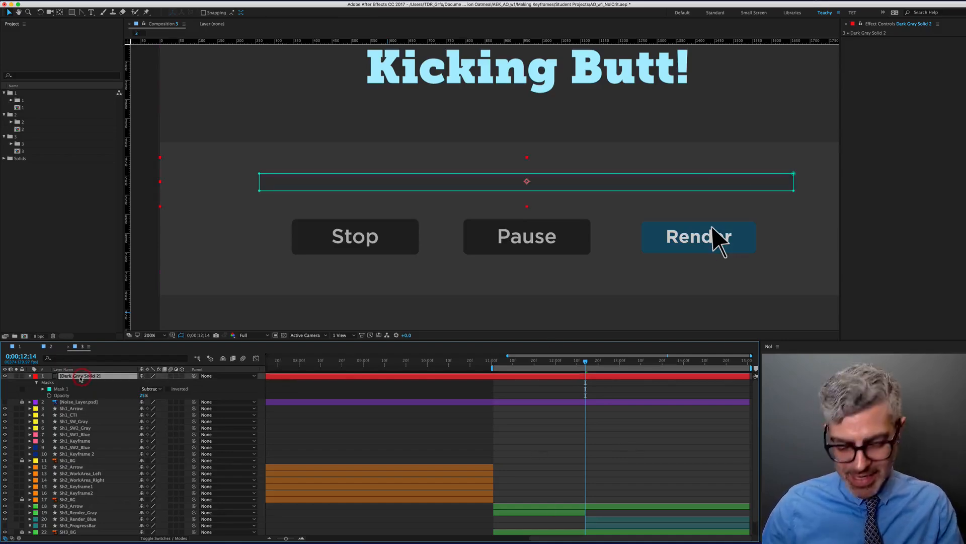
key("Return")
type("MASK")
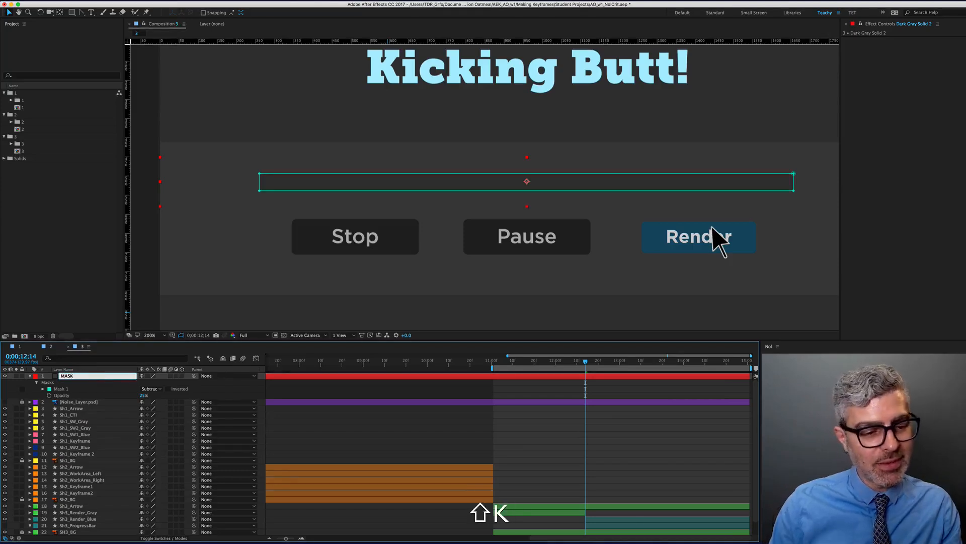
key("Return")
left_click_drag(85, 377, 69, 512)
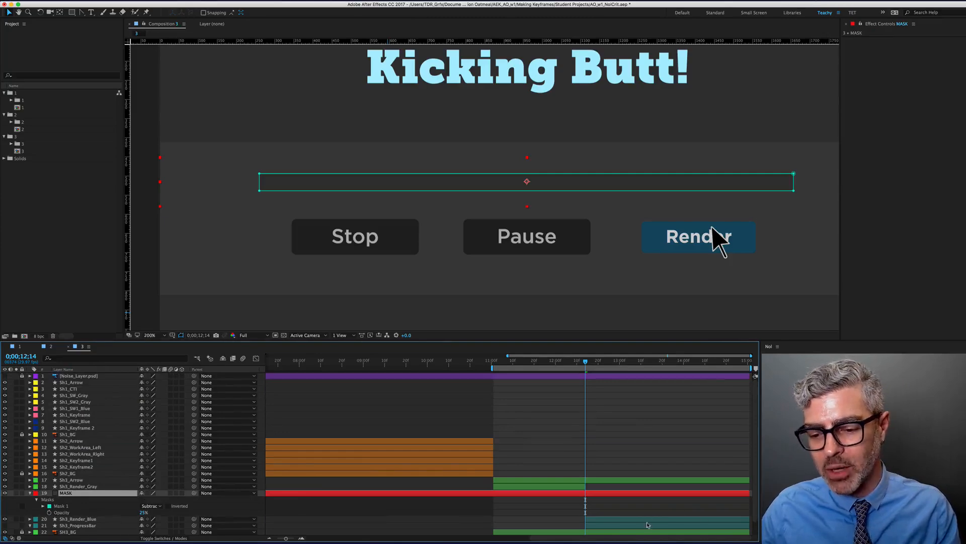
Trim the MASK layer's in-point to 12;14 with Option+[
left_click(648, 521)
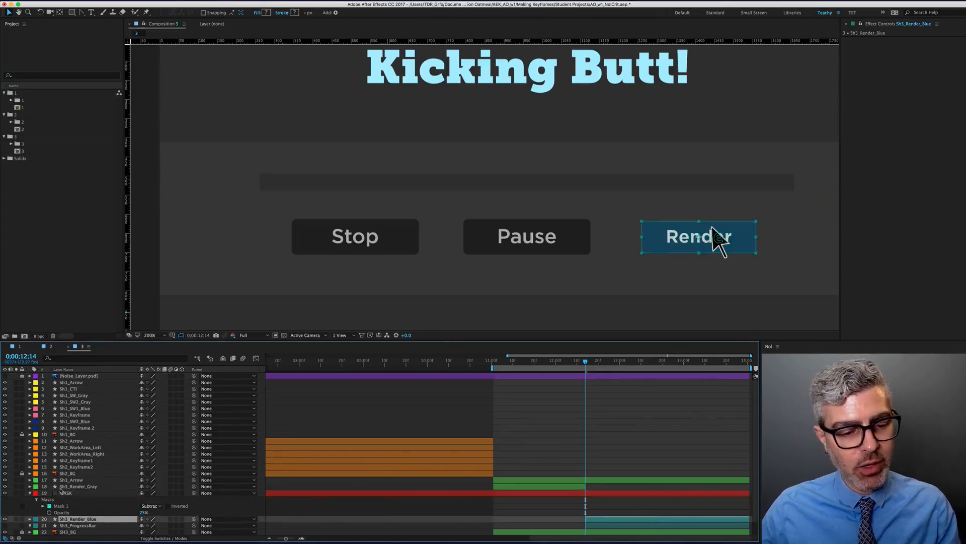
left_click(69, 493)
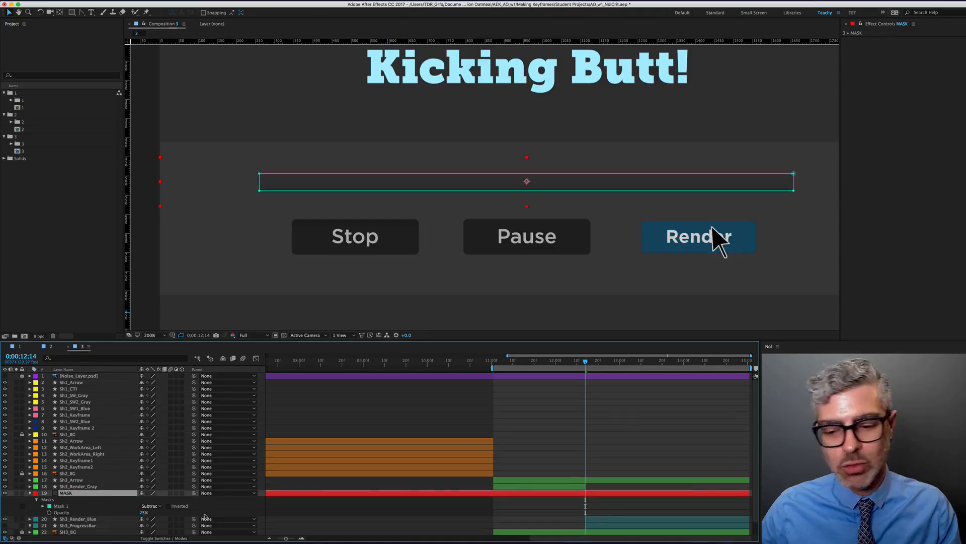
key("j")
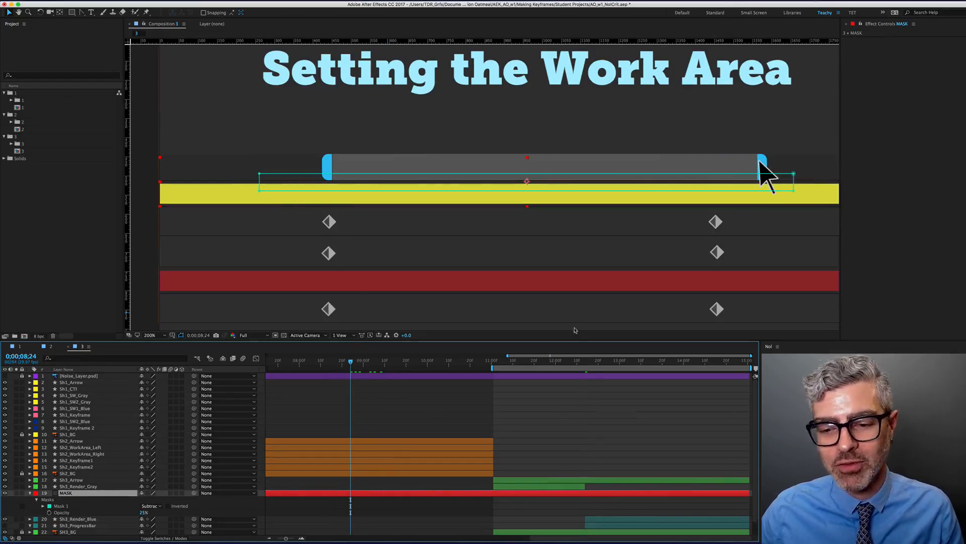
key("k")
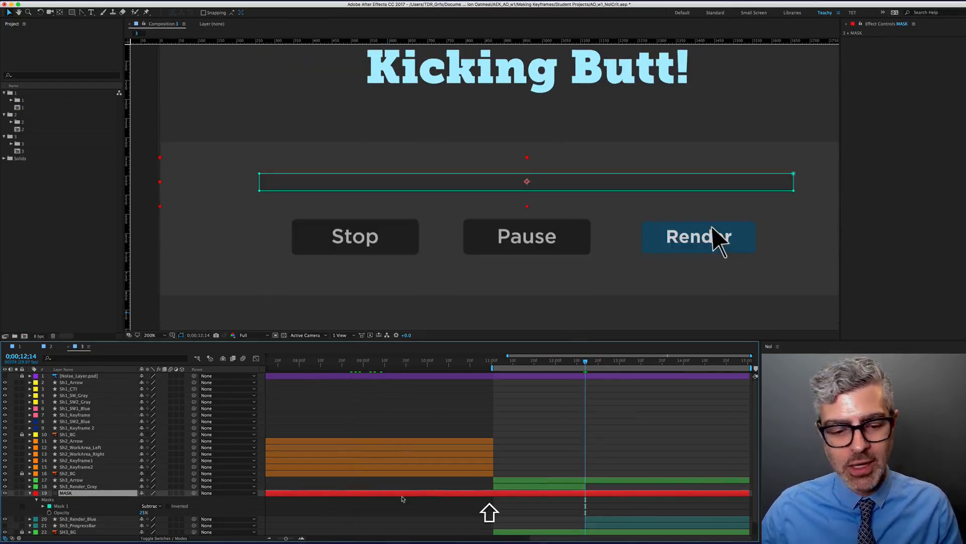
scroll(417, 463, "down", 4)
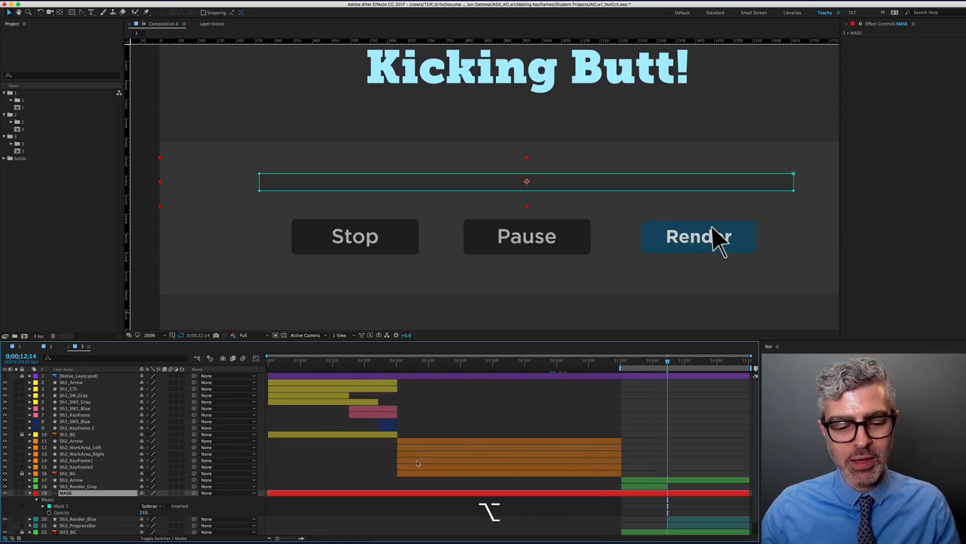
key("alt+bracketleft")
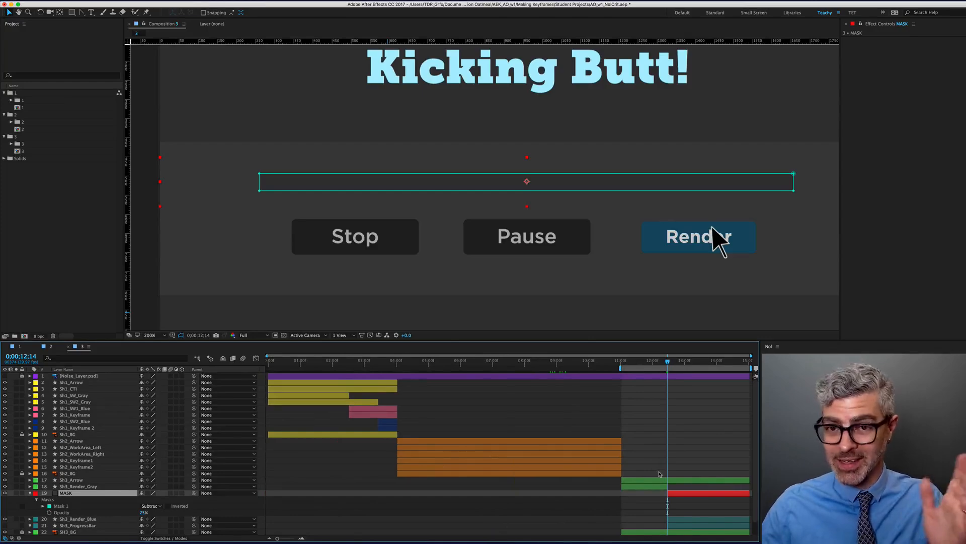
scroll(675, 501, "up", 5)
scroll(503, 453, "down", 1)
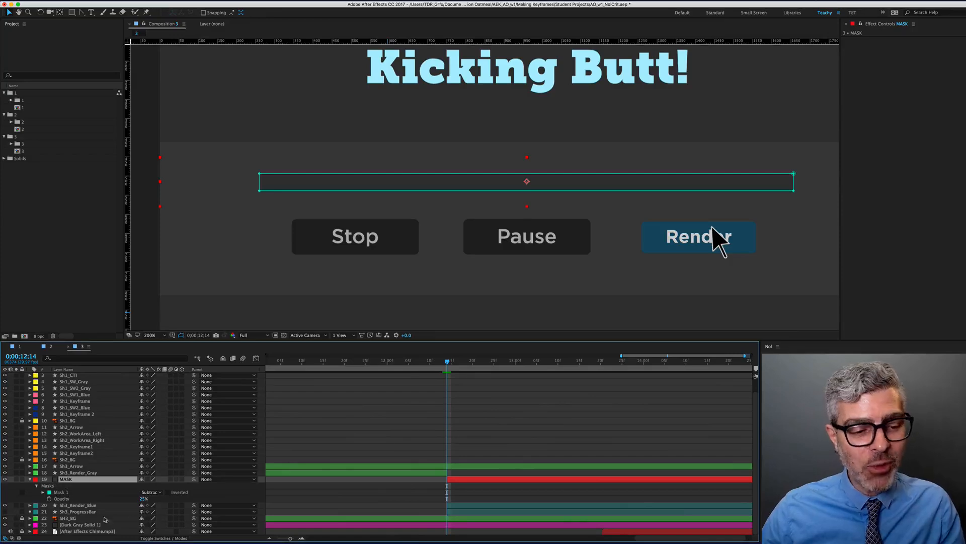
Raise the MASK layer's mask opacity from 25% to 100%
left_click(474, 505)
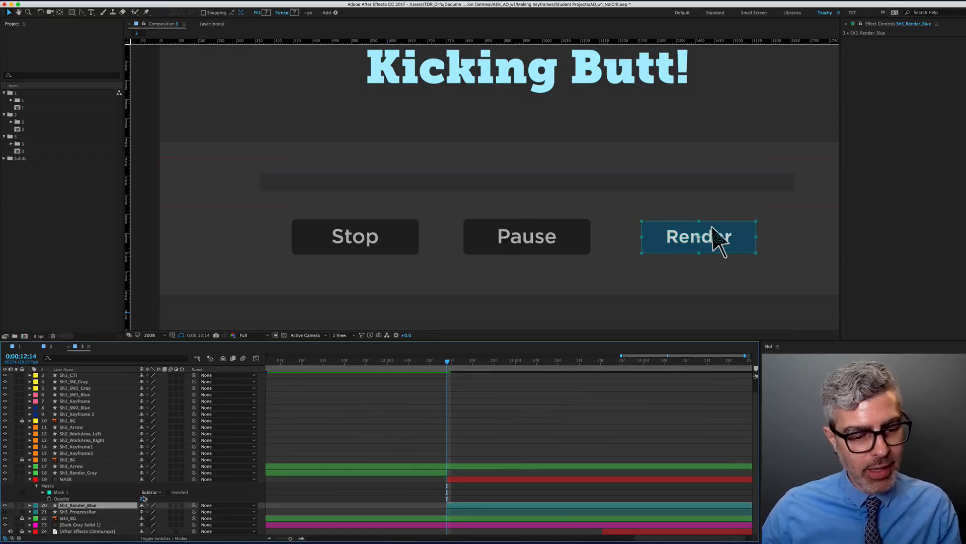
left_click(105, 493)
left_click(58, 478)
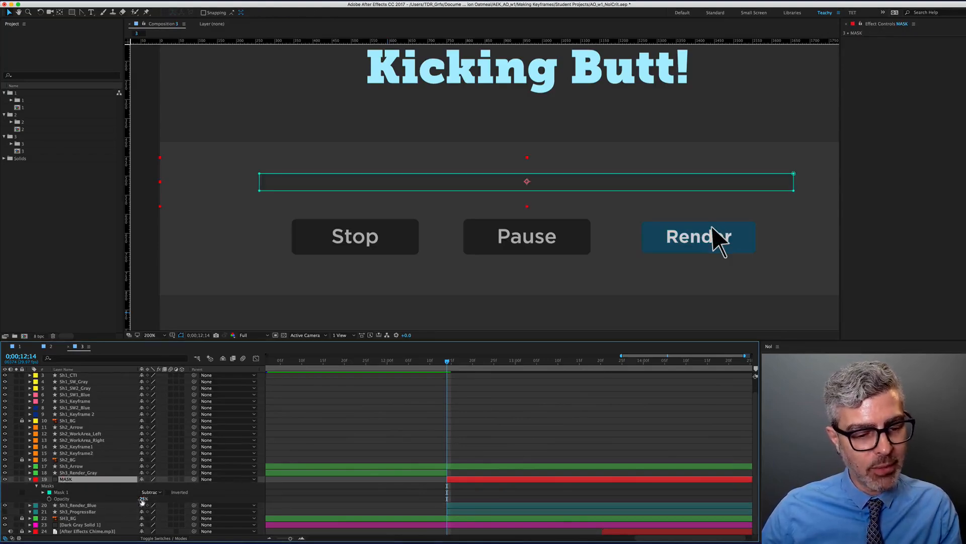
left_click_drag(144, 498, 226, 499)
Collapse the layer properties and move the MASK layer below Sh3_Render_Blue
left_click(473, 505)
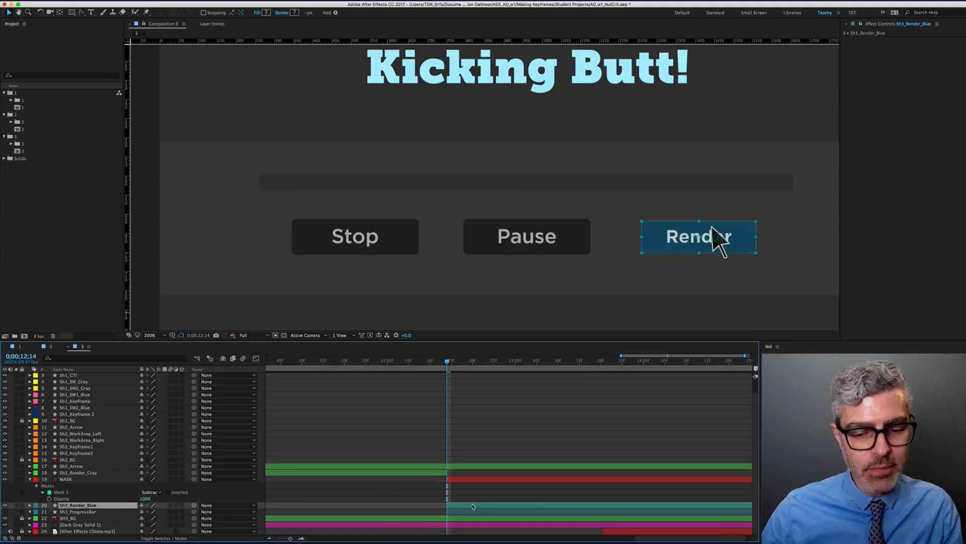
key("u")
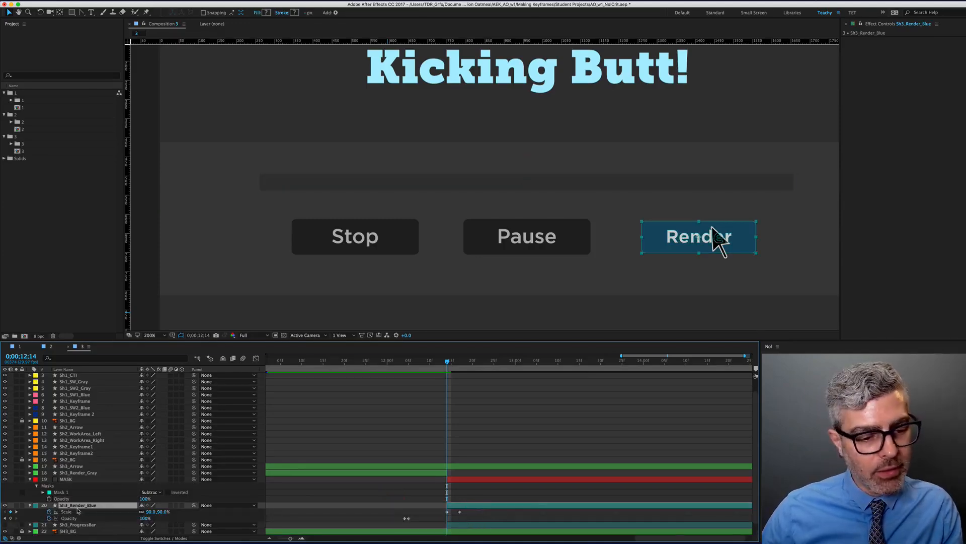
scroll(438, 422, "down", 1)
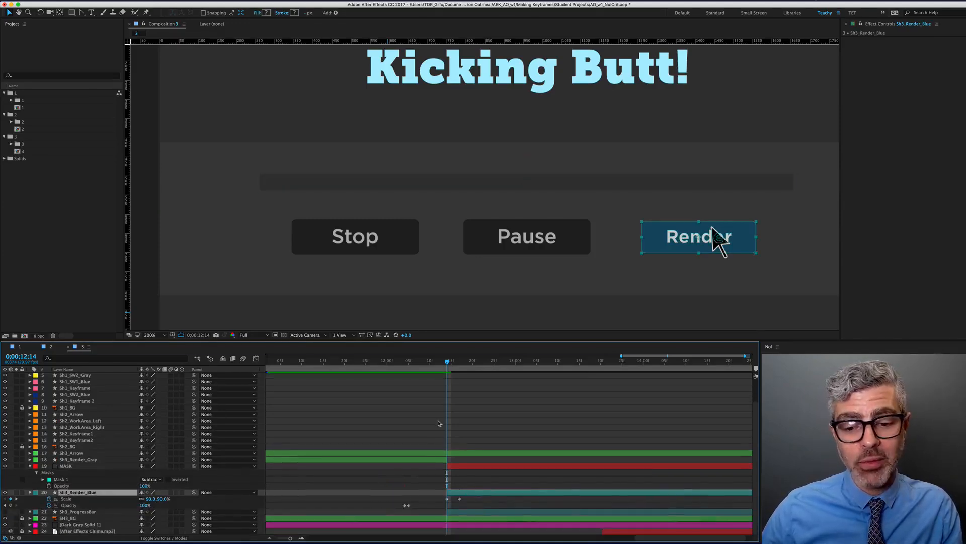
left_click(30, 466)
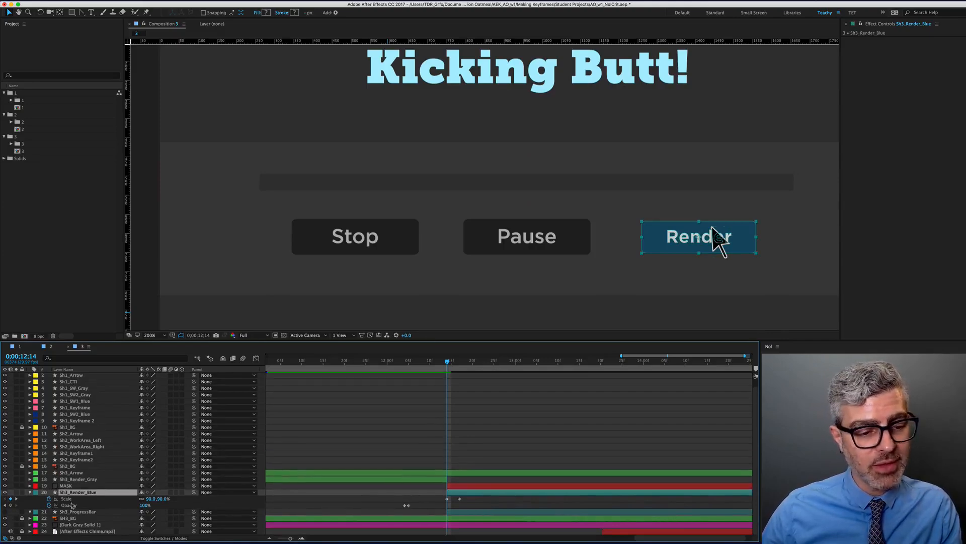
left_click(29, 492)
left_click(70, 505)
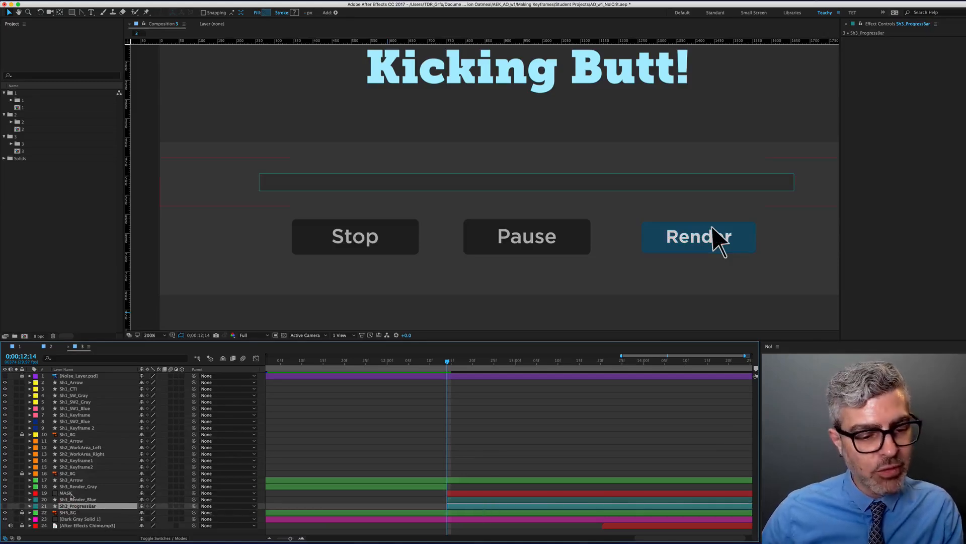
left_click_drag(71, 493, 73, 506)
key("u")
Make Sh3_ProgressBar visible and set a Position keyframe (260.5, 515.5) at 13;14
left_click(45, 506)
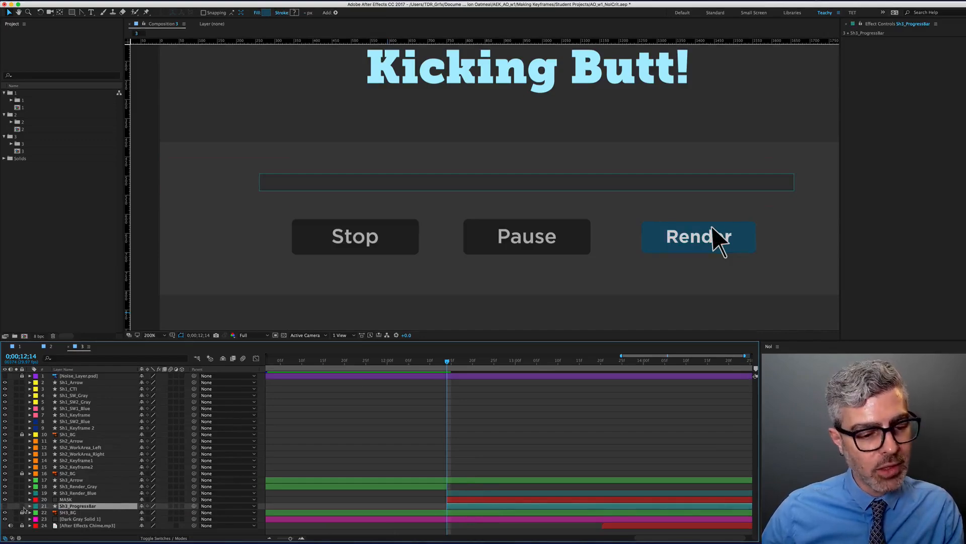
left_click(4, 506)
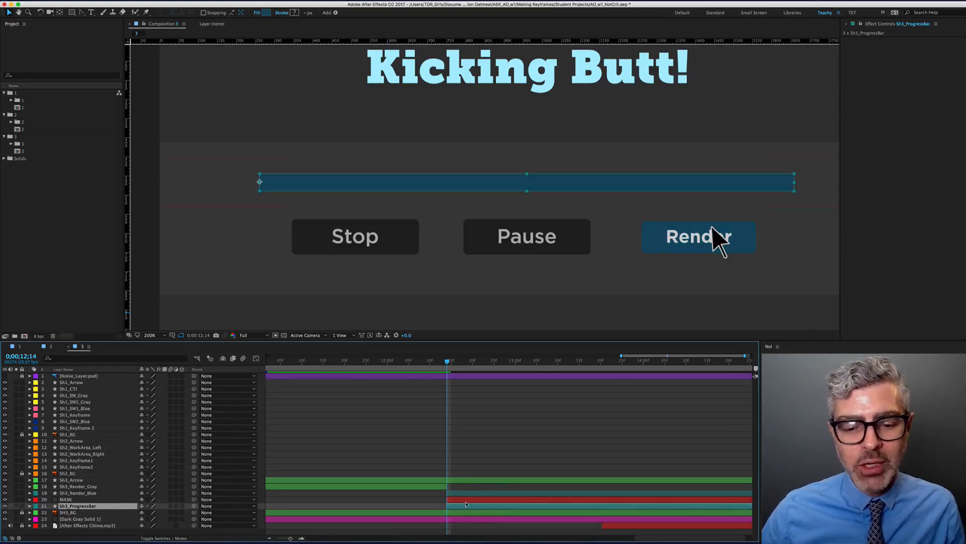
key("shift+Page_Down")
key("shift+Page_Down")
key("shift+Page_Down")
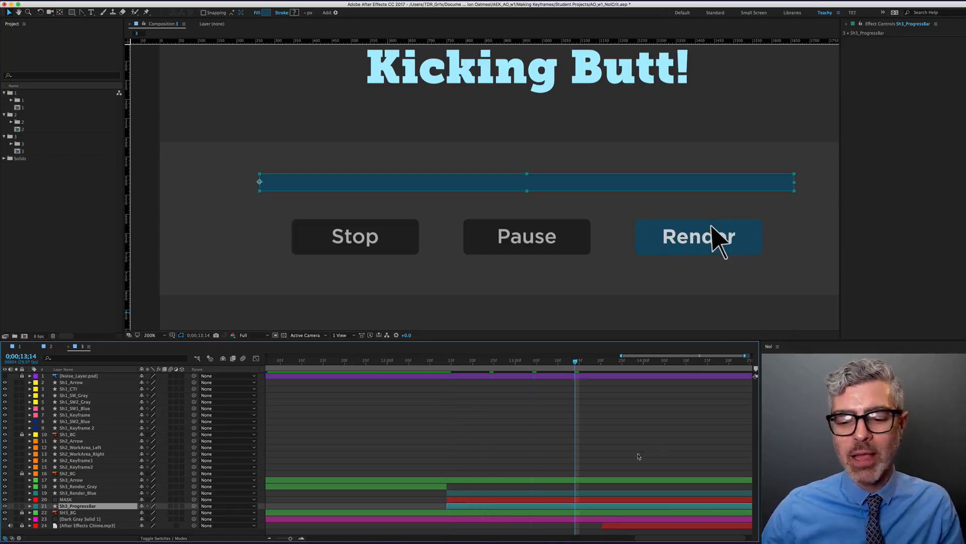
key("p")
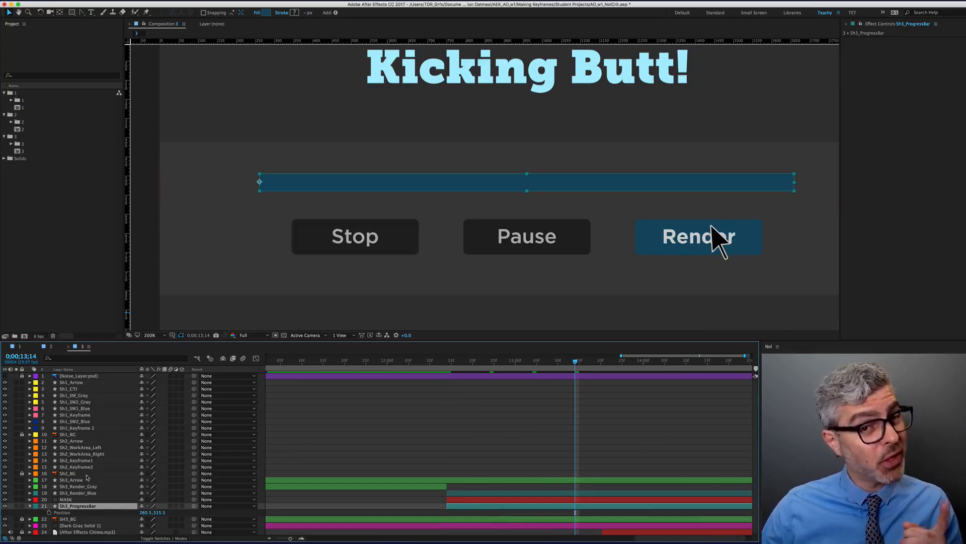
left_click(49, 513)
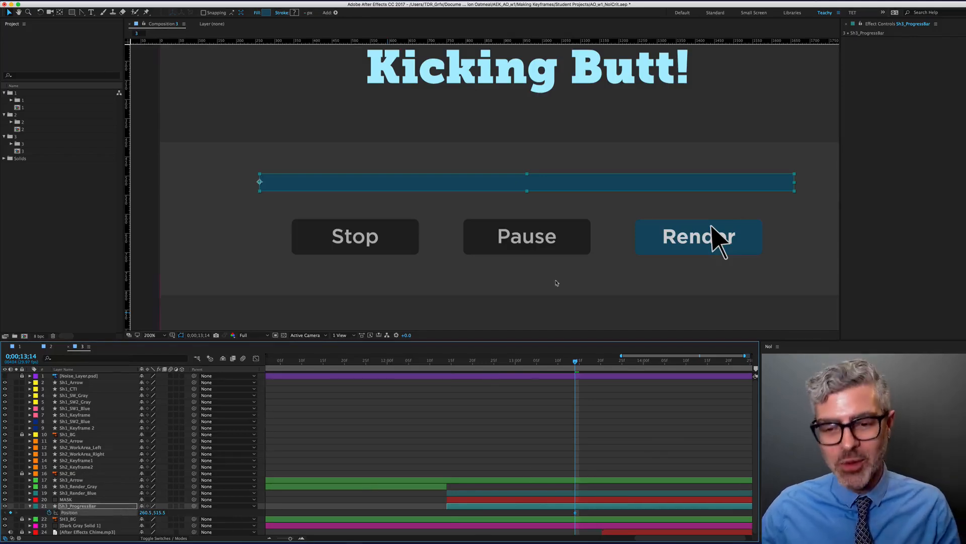
scroll(572, 206, "down", 1)
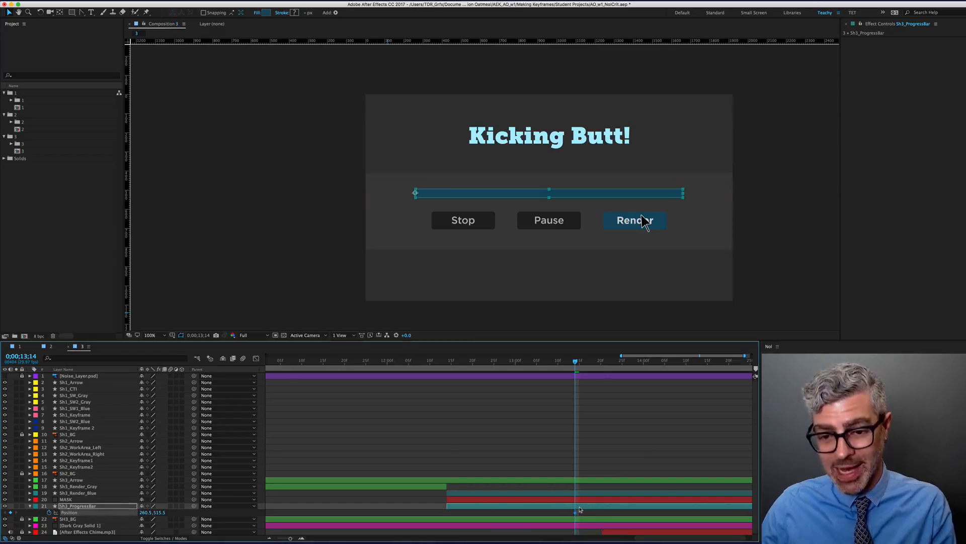
At 12;14, move the progress bar straight left off-frame to -1185.5, 515.5
key("i")
left_click(457, 500)
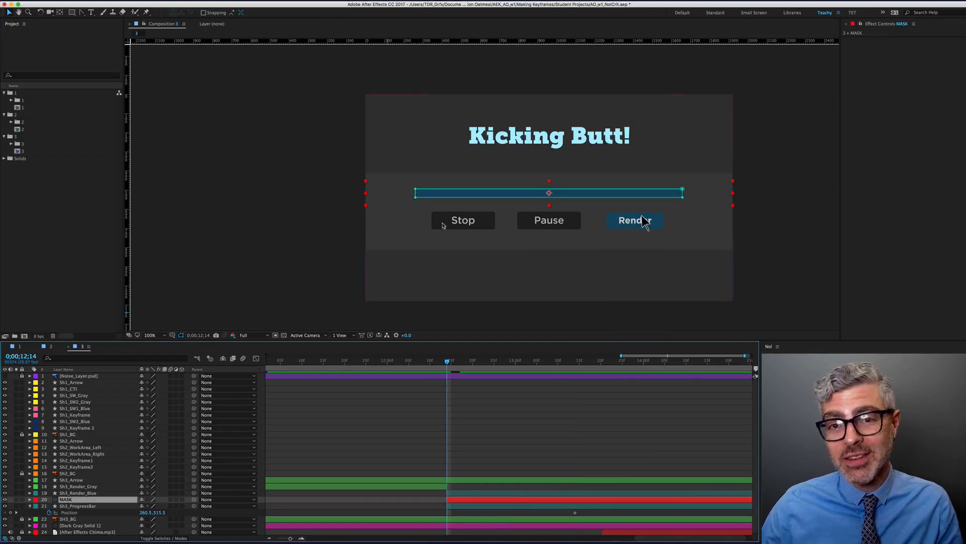
left_click(471, 506)
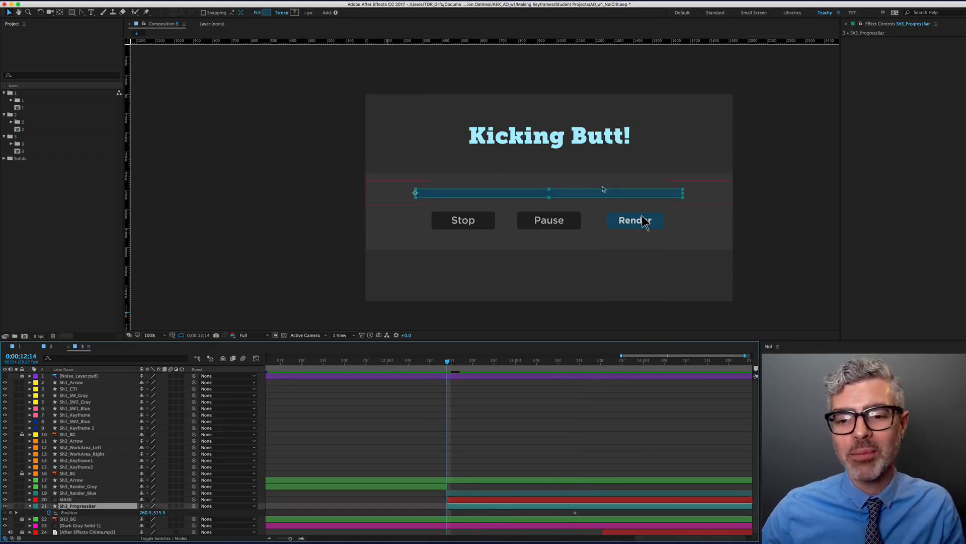
left_click_drag(603, 189, 331, 201)
scroll(420, 199, "up", 2)
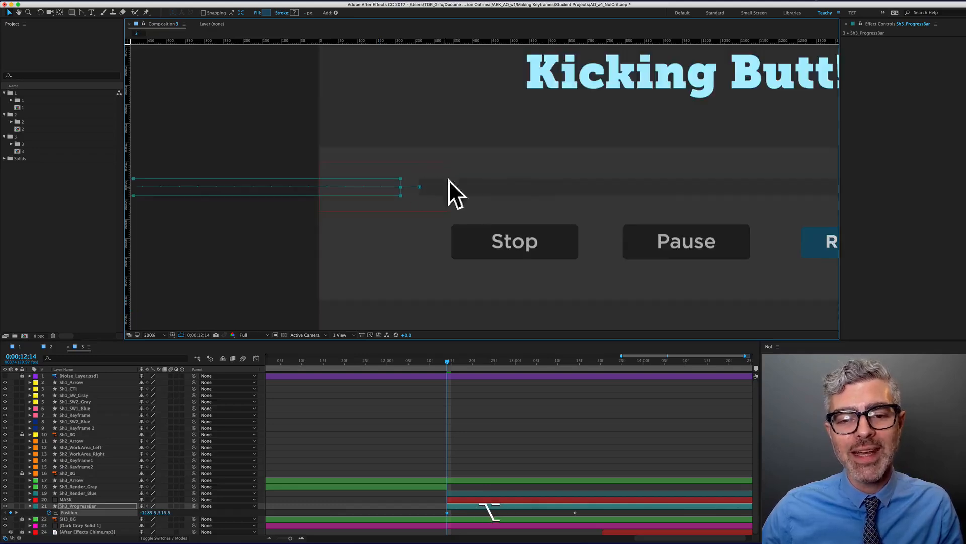
scroll(425, 217, "down", 2)
scroll(543, 384, "down", 3)
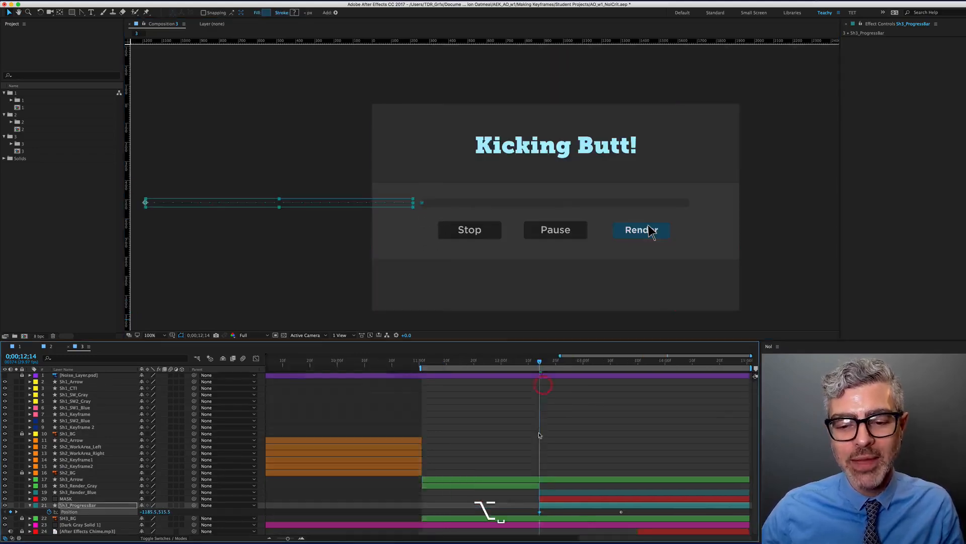
scroll(539, 435, "down", 2)
Start the work area at 12;14 and preview the progress bar sliding in
key("b")
key("0")
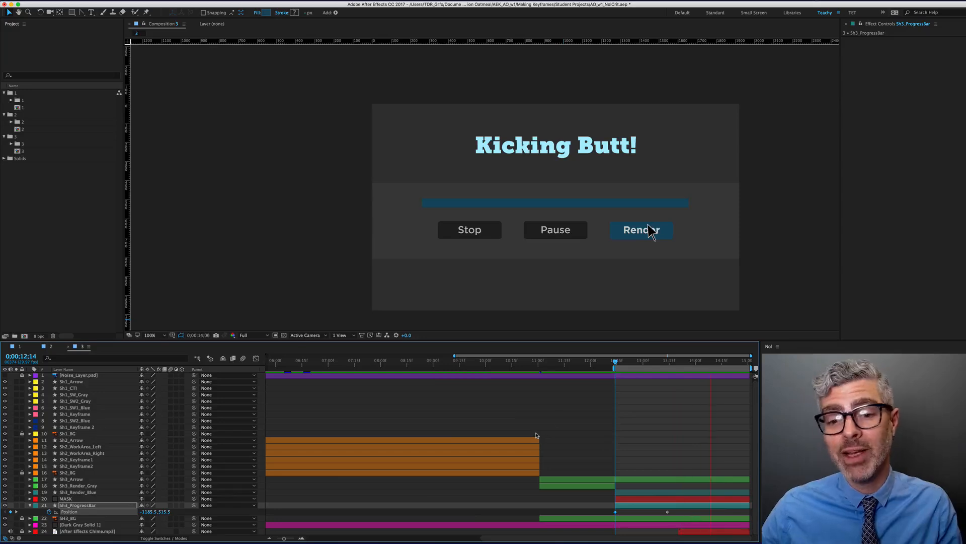
key("space")
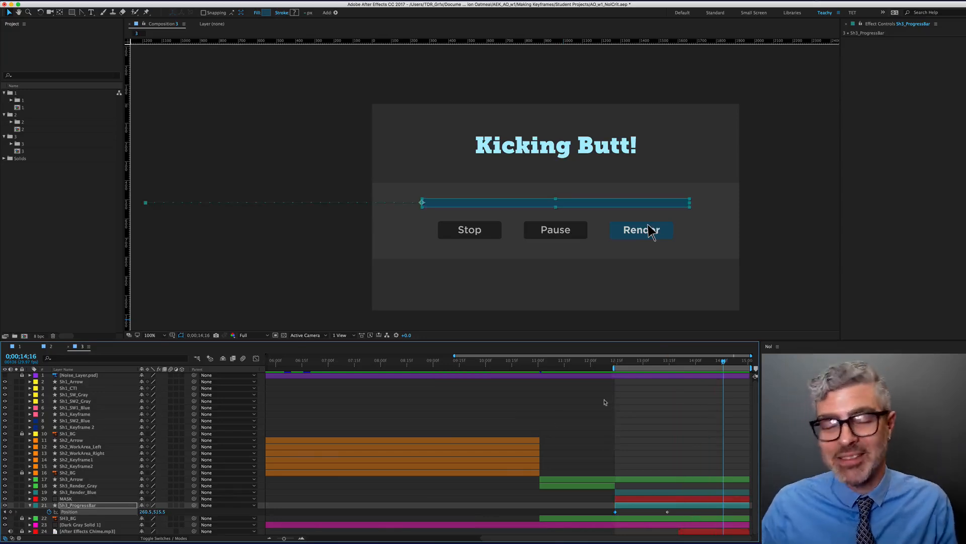